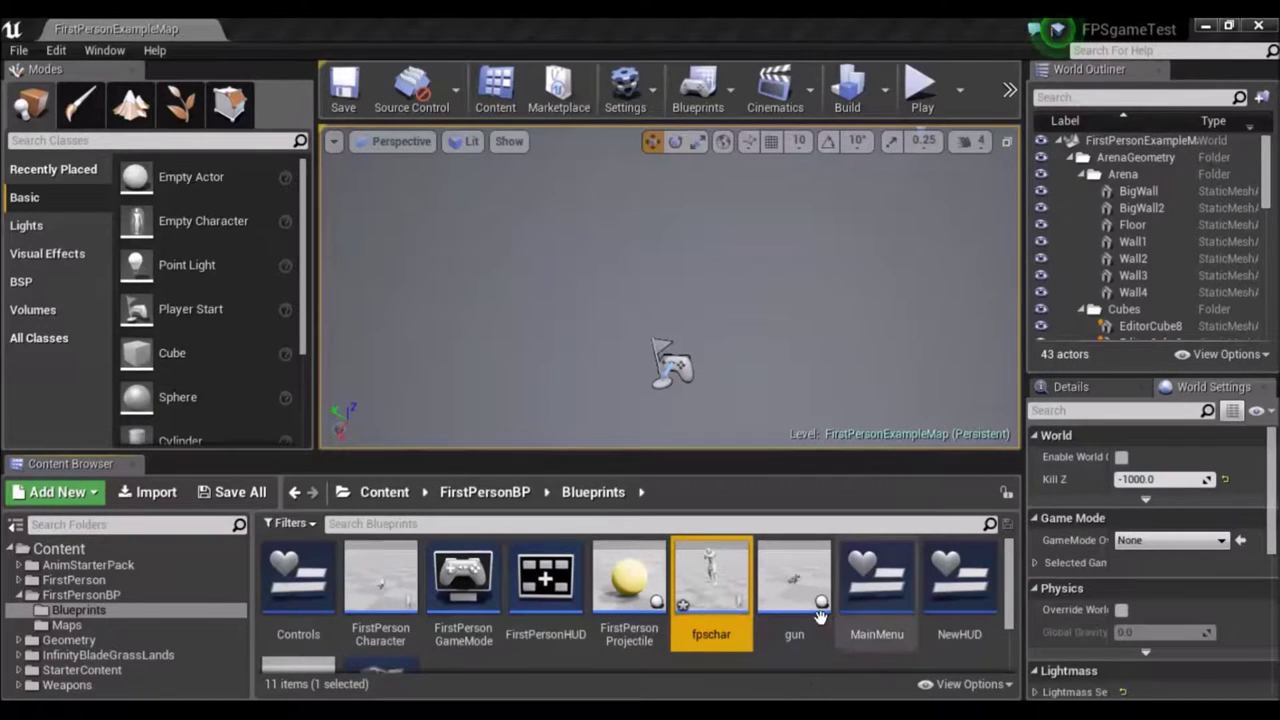
Open Project Settings at Engine > Input and add a new action mapping.
mouse_move(820, 618)
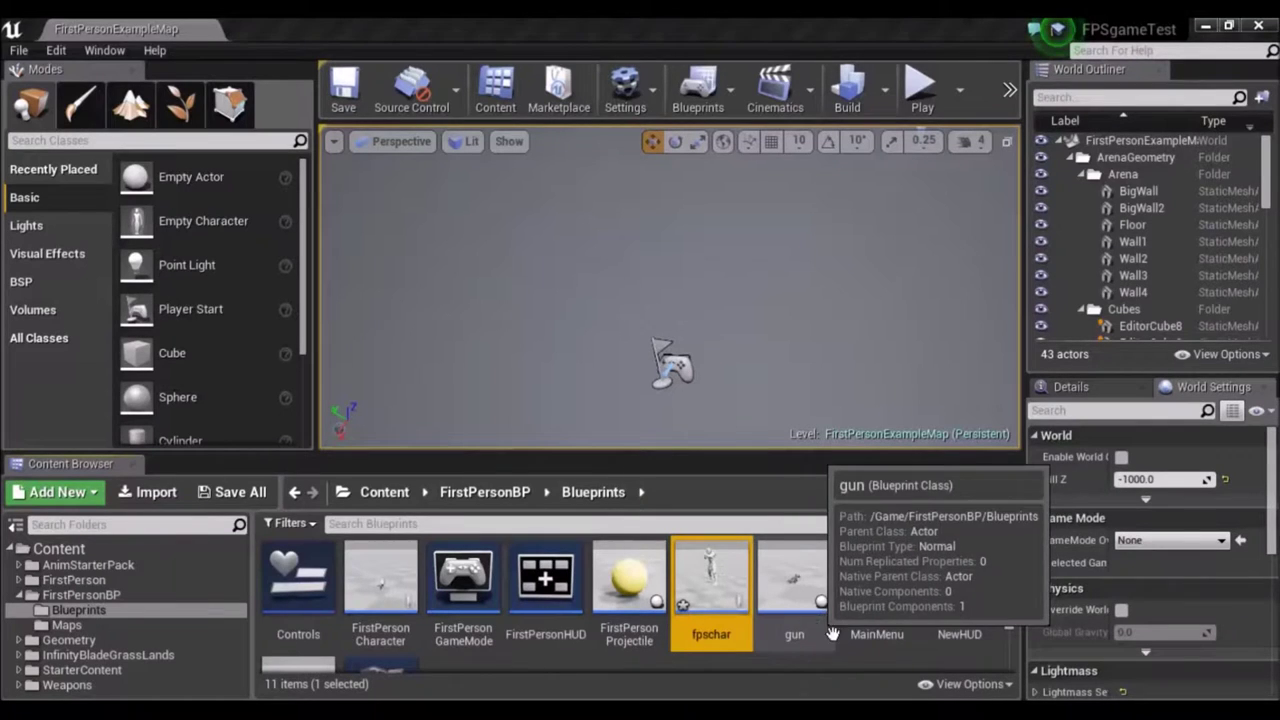
mouse_move(846, 638)
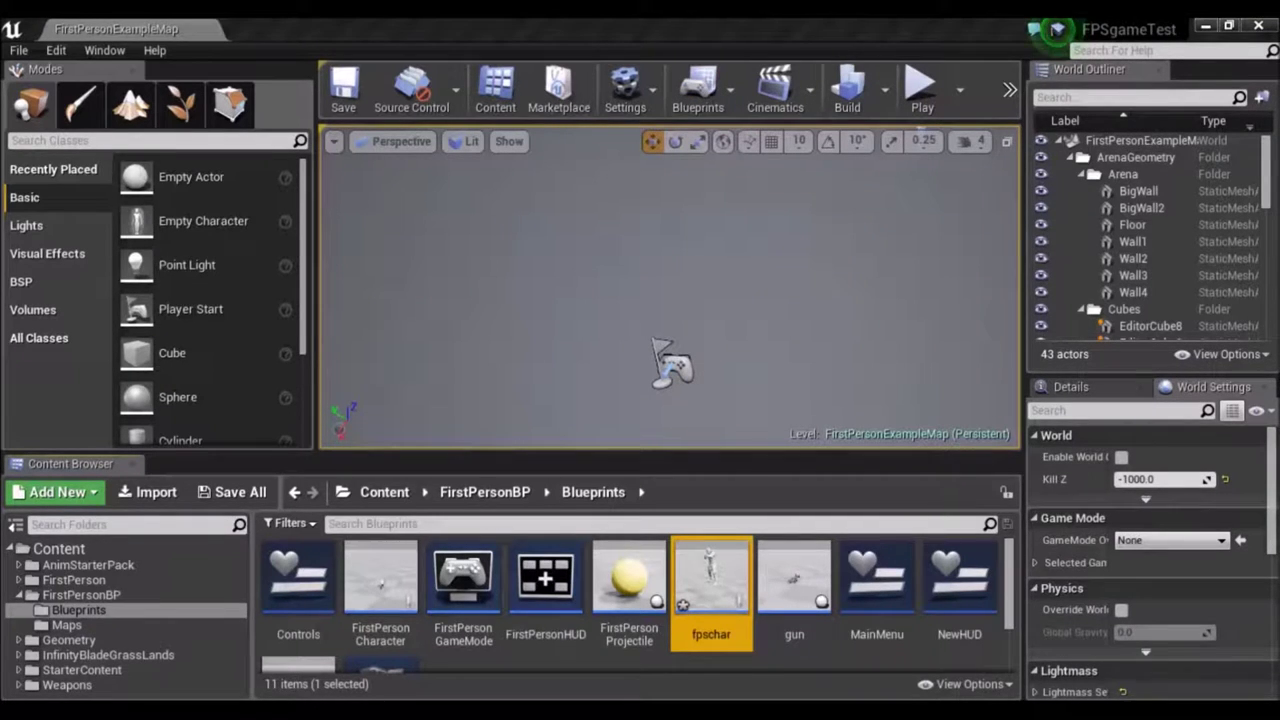
click(646, 96)
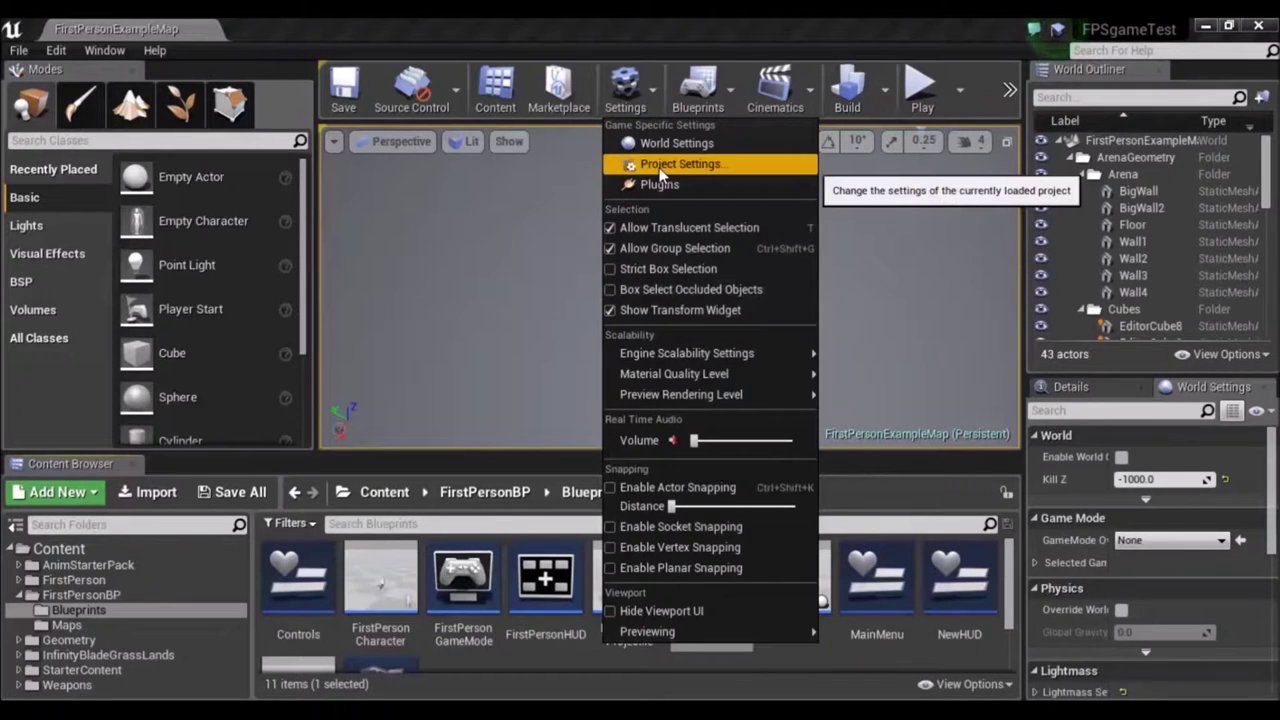
click(660, 165)
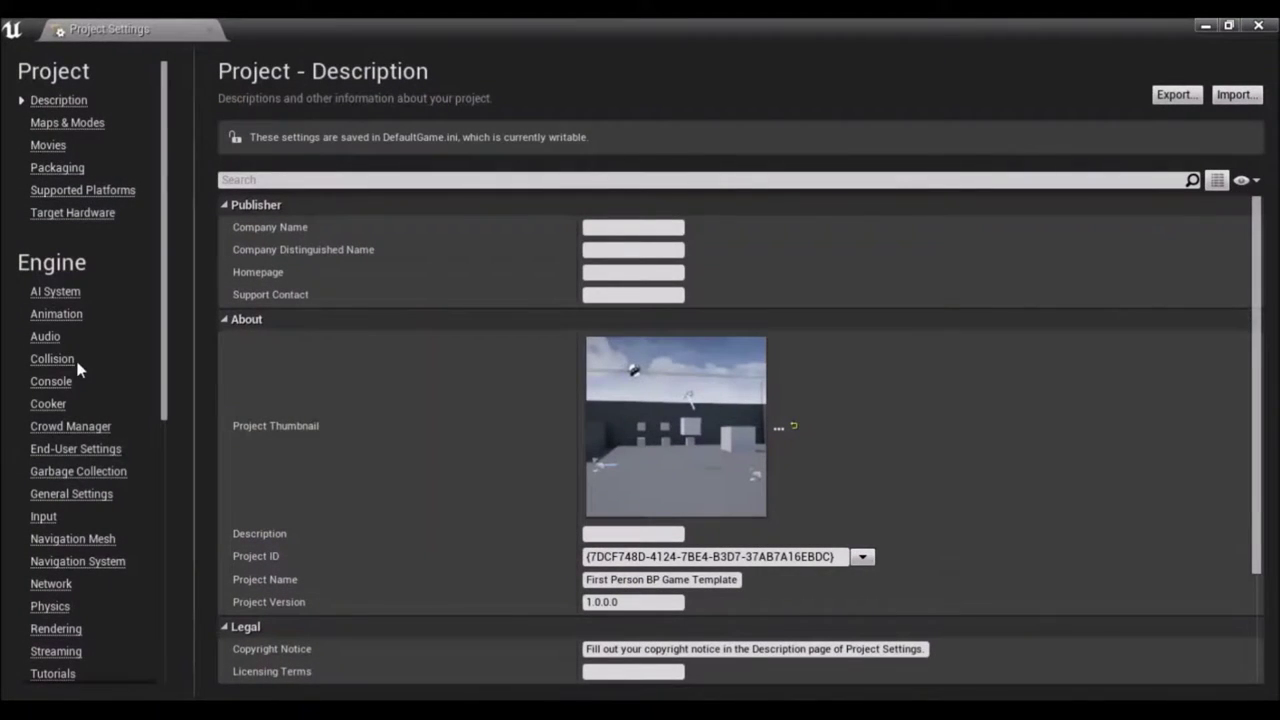
click(44, 518)
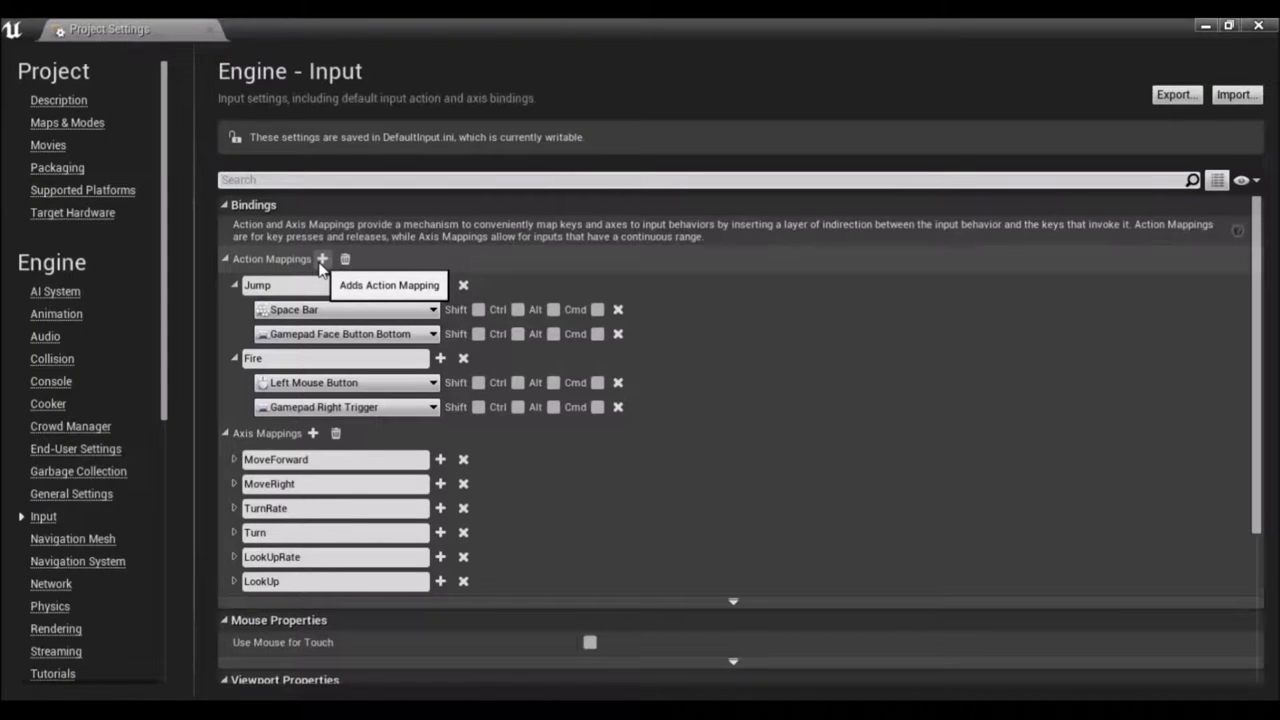
click(321, 260)
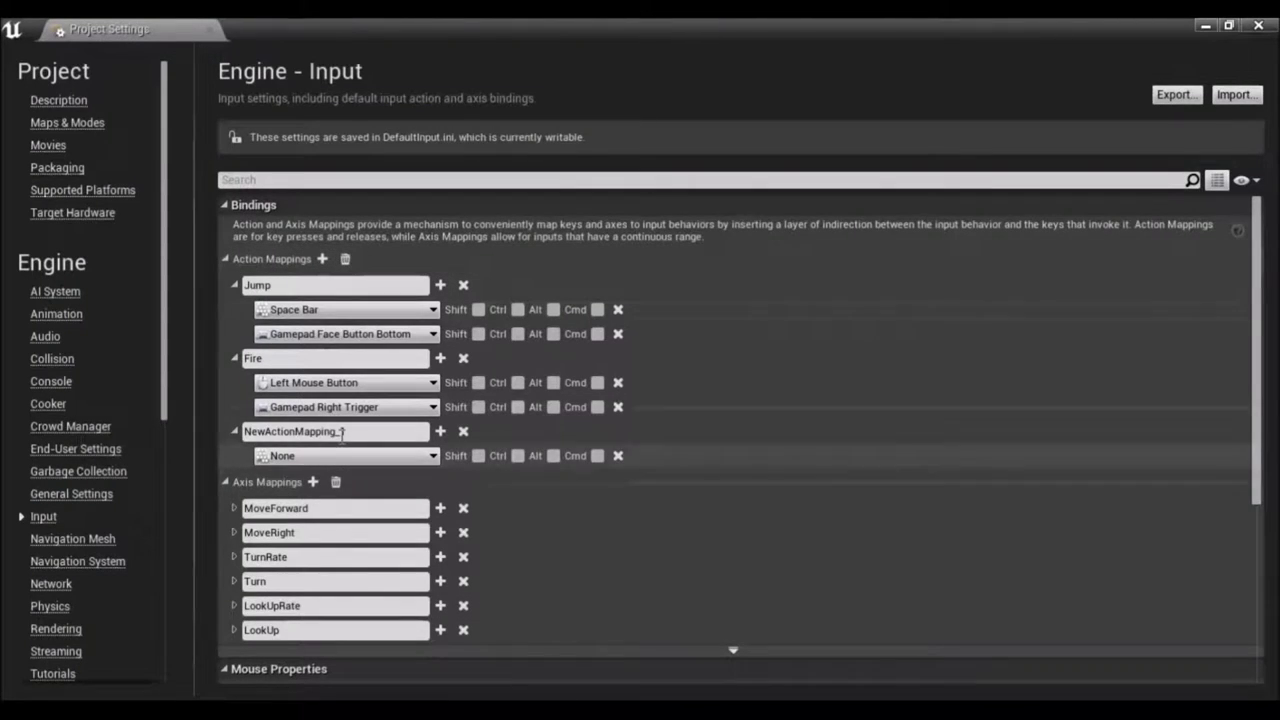
Rename NewActionMapping_1 to Run and bind it to the Left Shift key.
drag(357, 428, 225, 438)
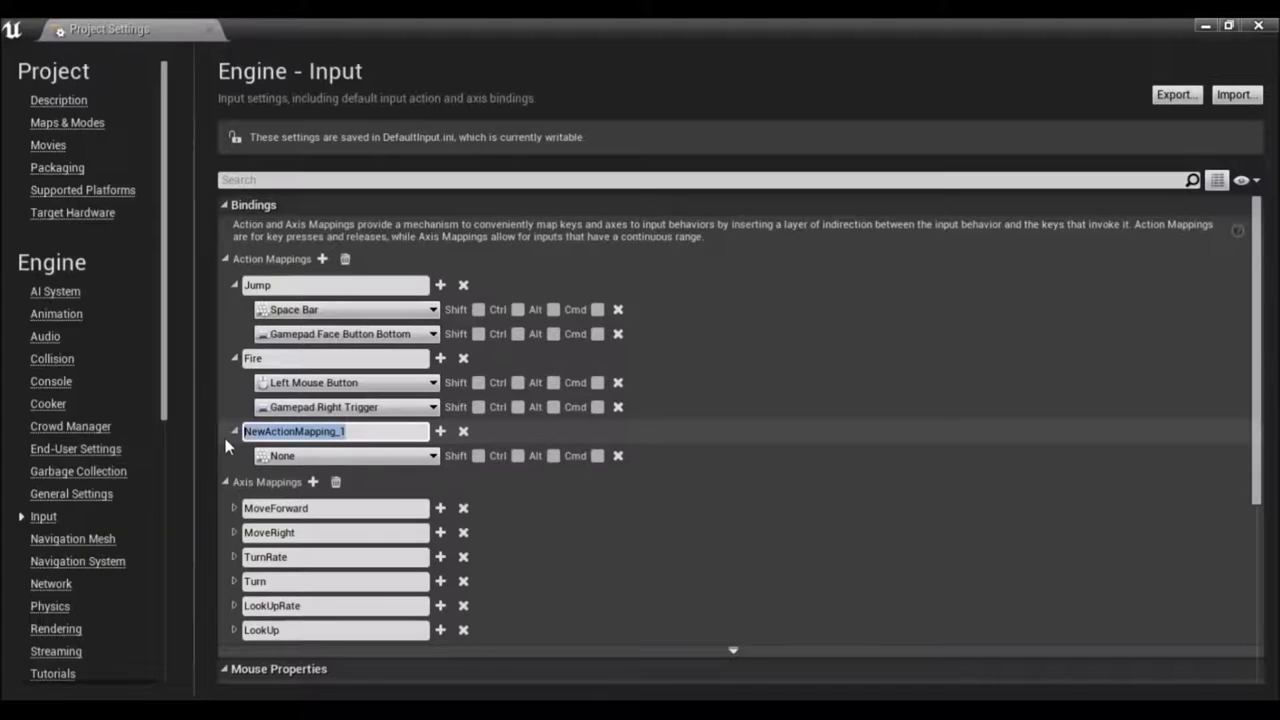
key(BackSpace)
text(Run)
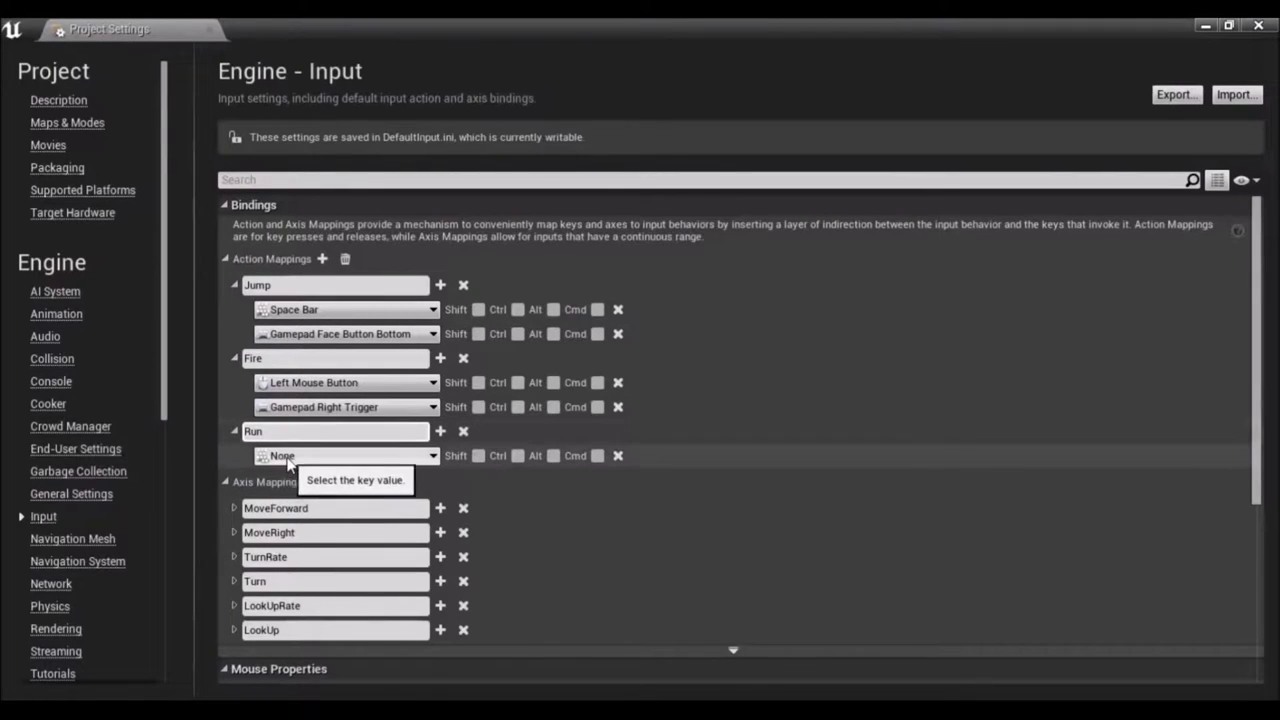
key(Return)
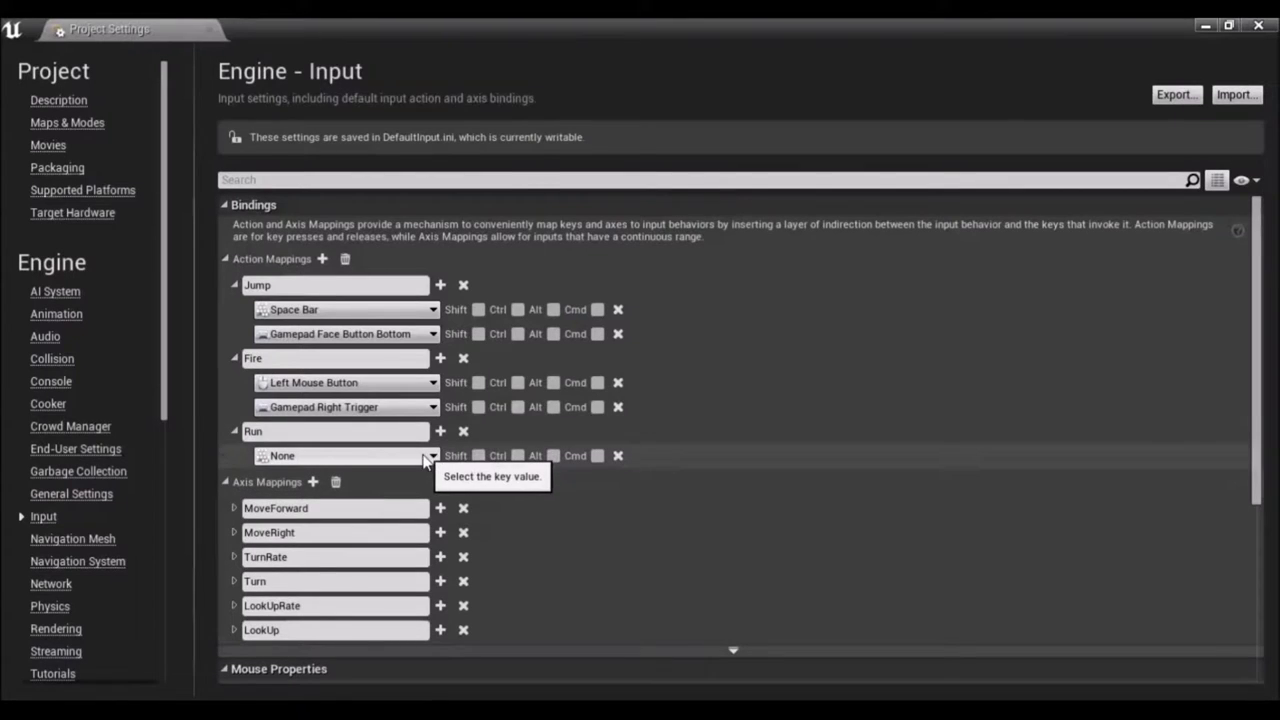
click(304, 458)
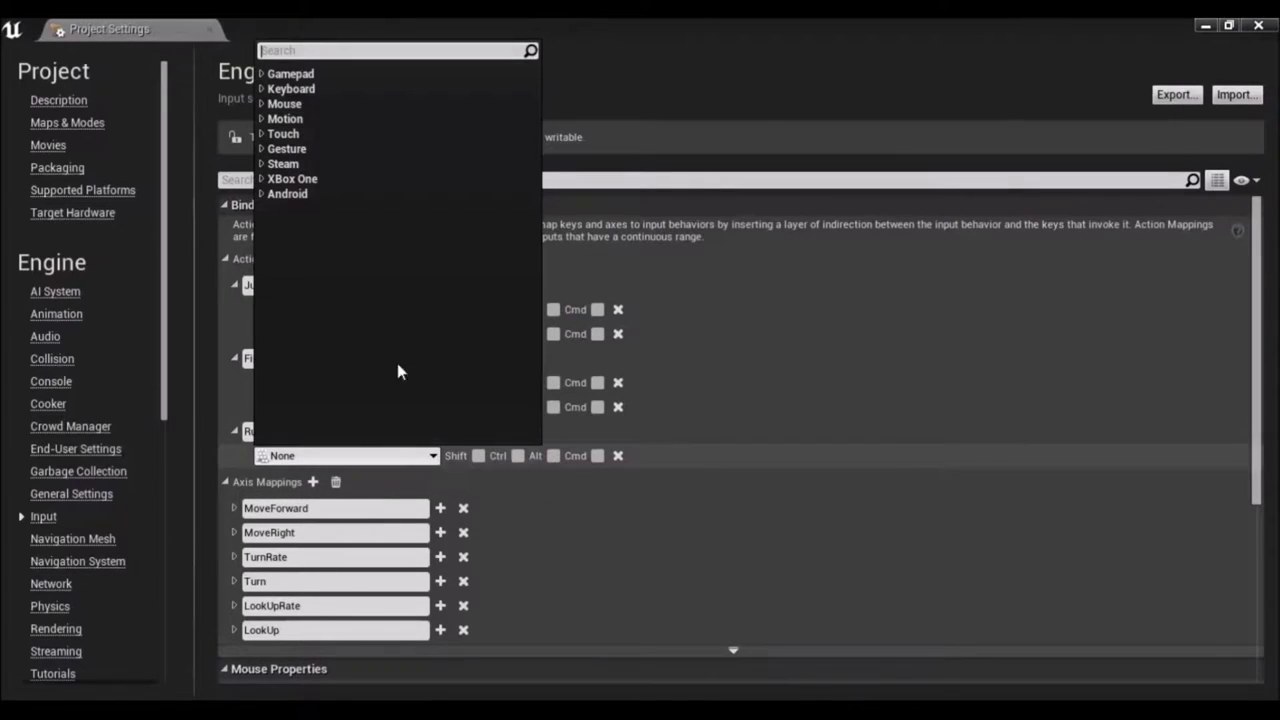
click(303, 91)
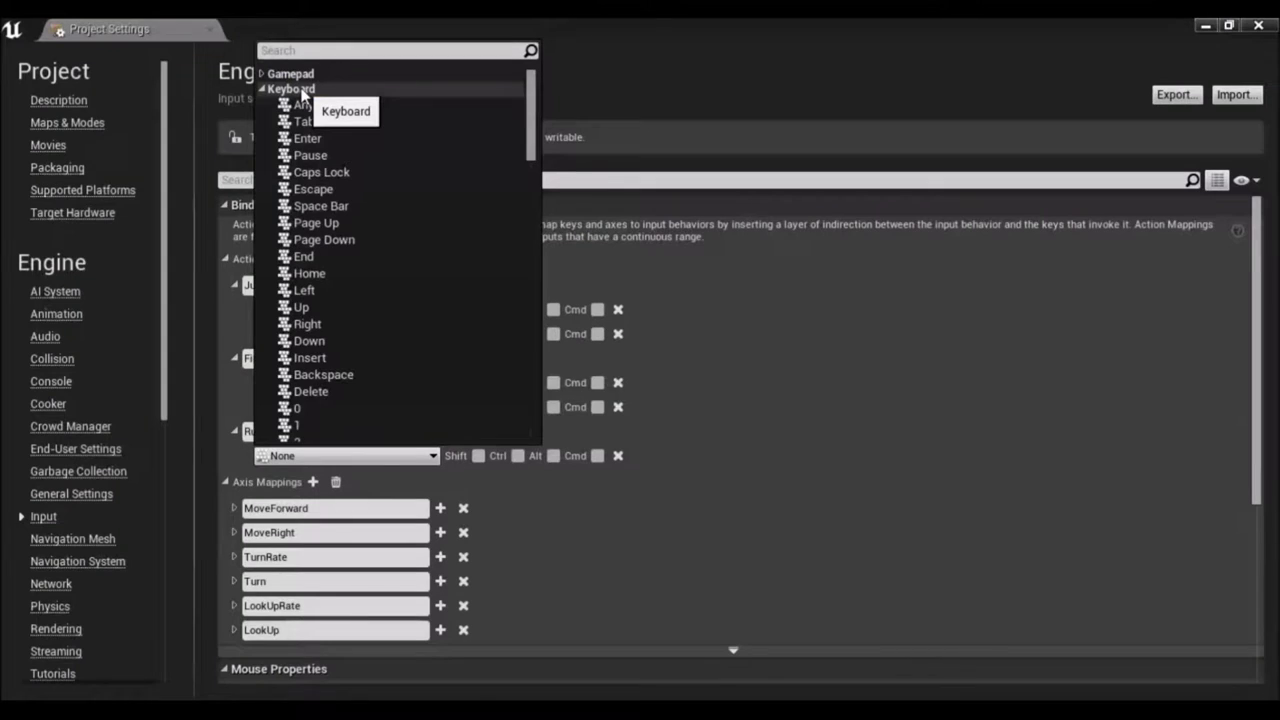
text(lest)
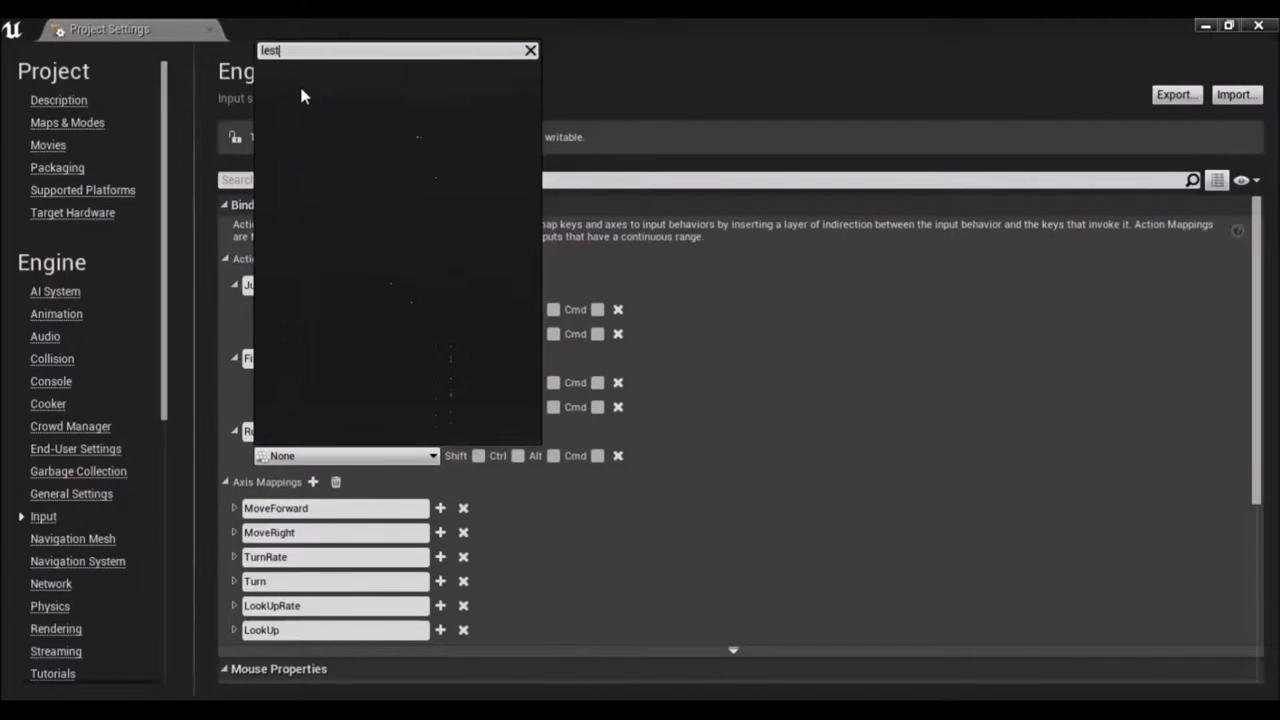
key(BackSpace)
text(ft)
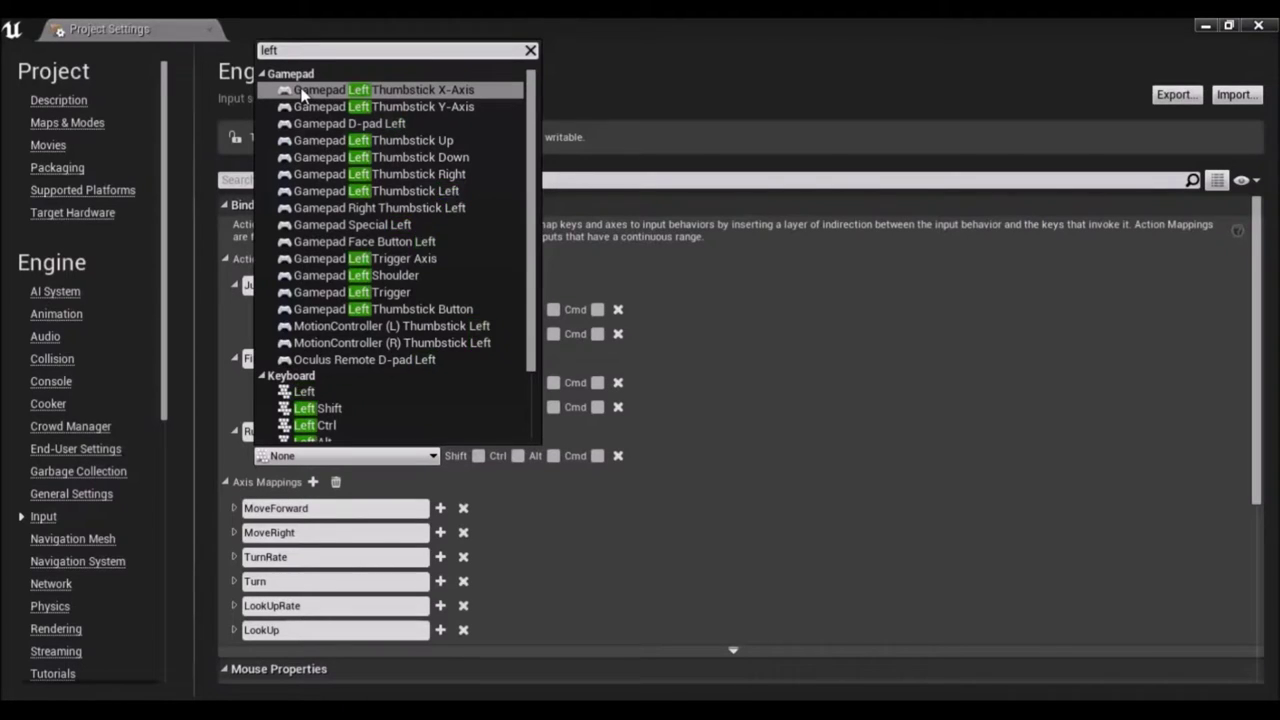
text( s)
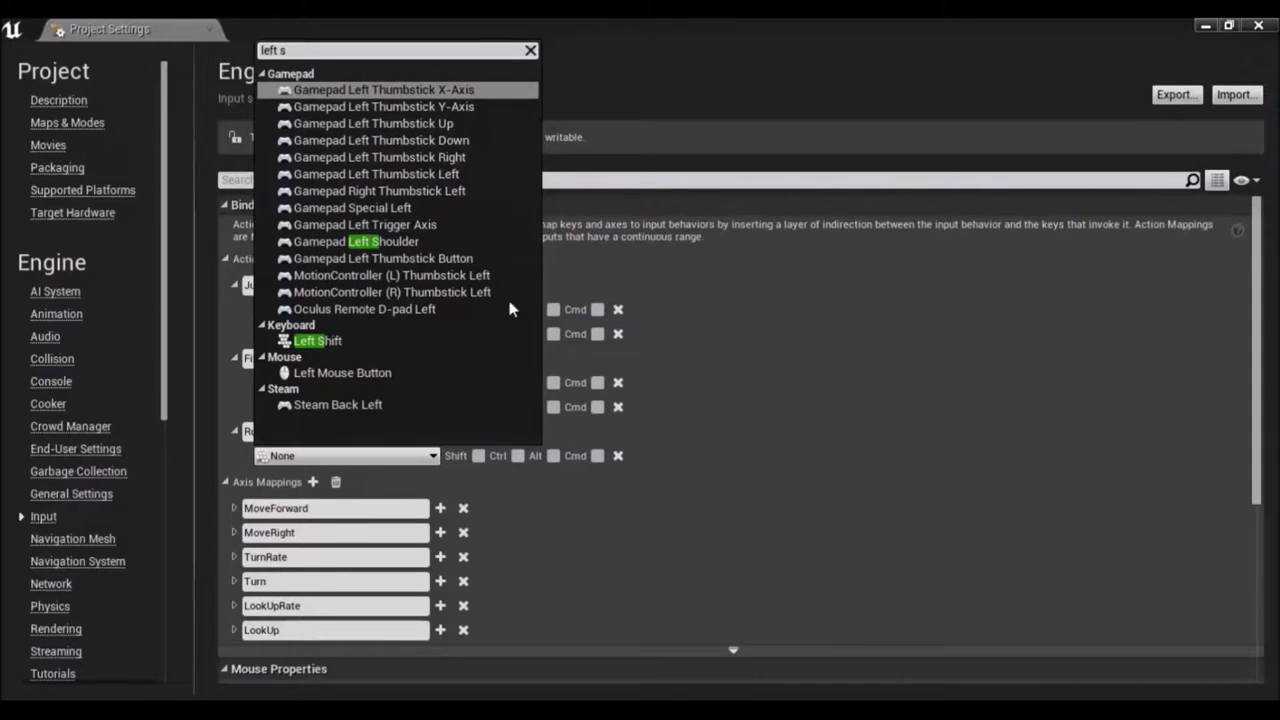
click(317, 345)
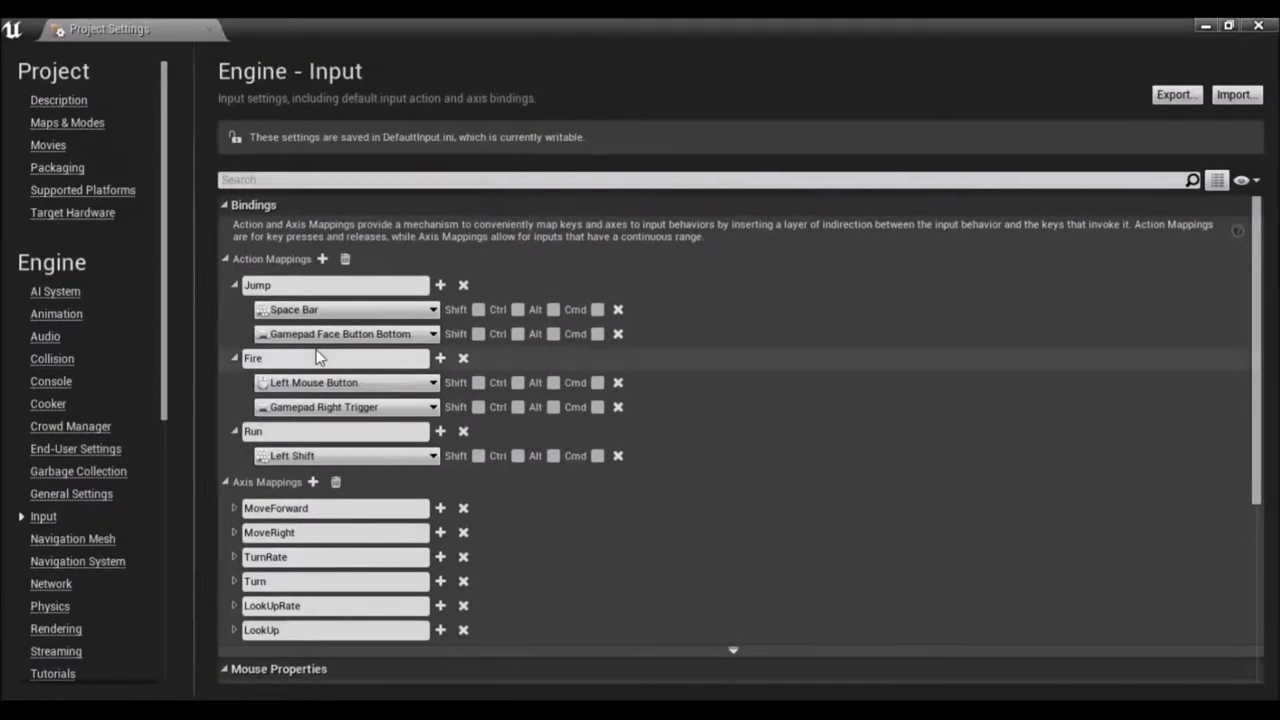
Add a fourth action mapping named Crounch and bind it to Left Ctrl.
click(322, 259)
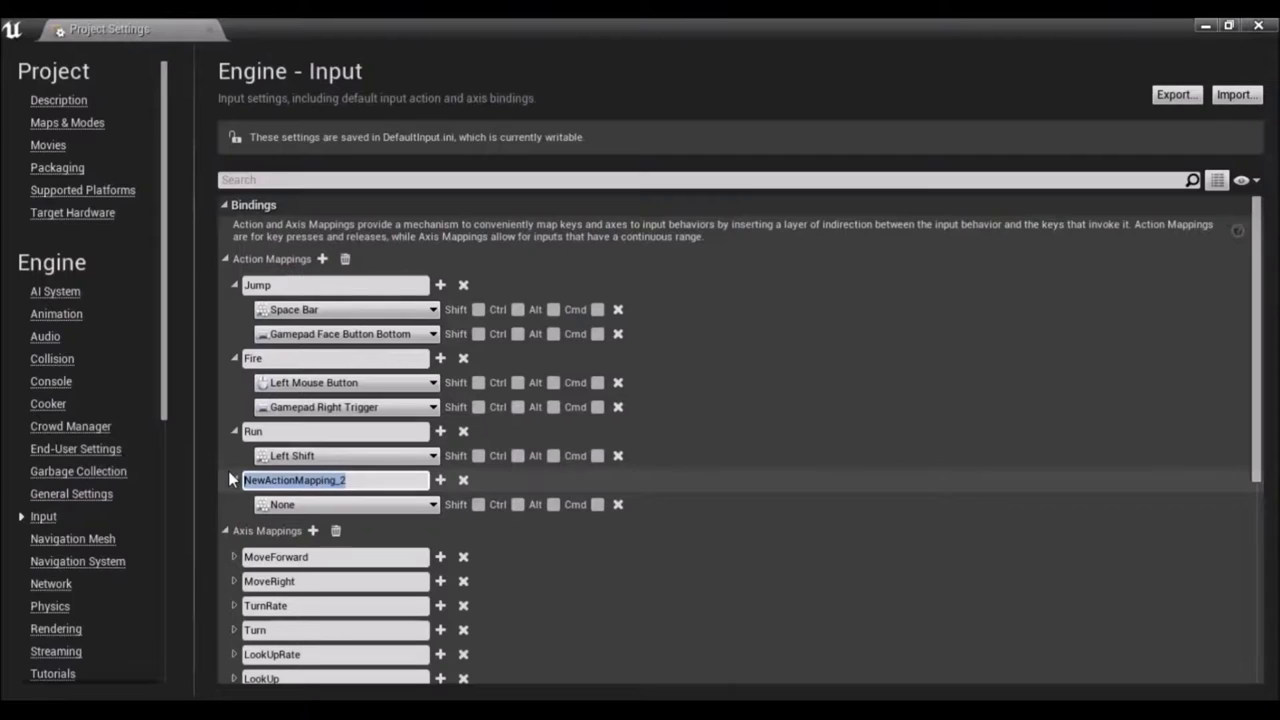
key(BackSpace)
text(Crou)
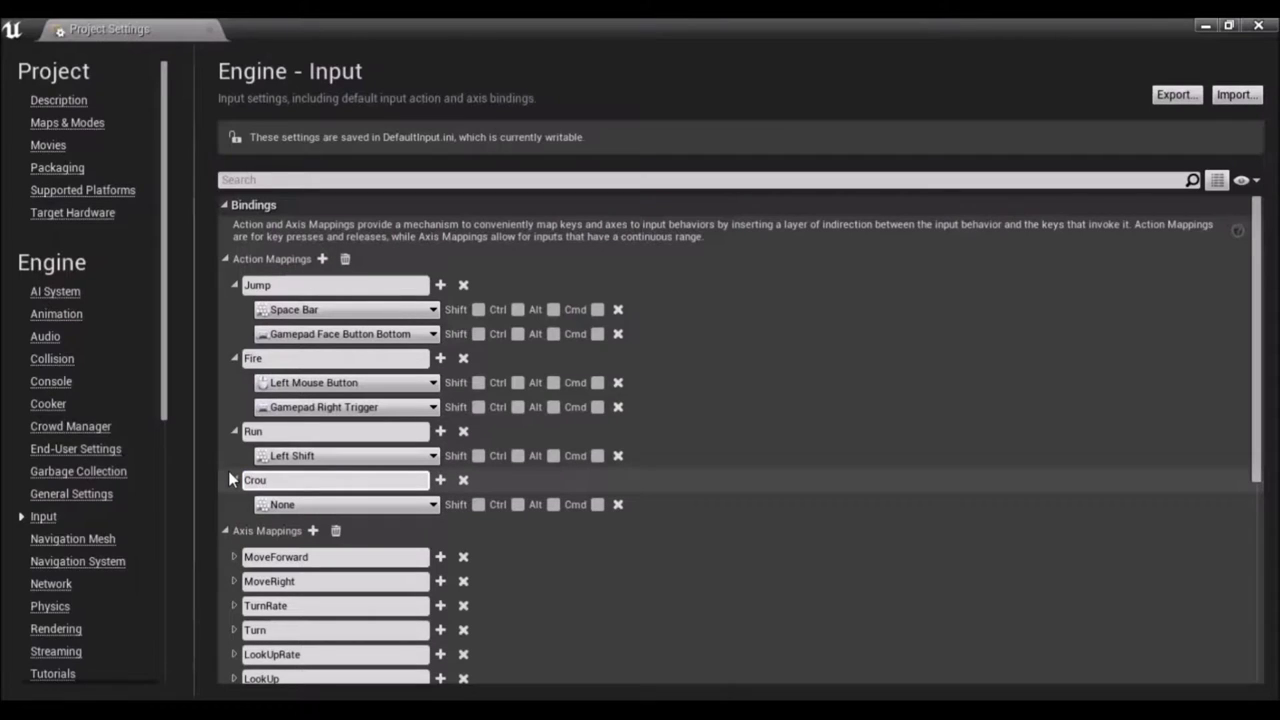
text(nch)
key(Return)
click(316, 505)
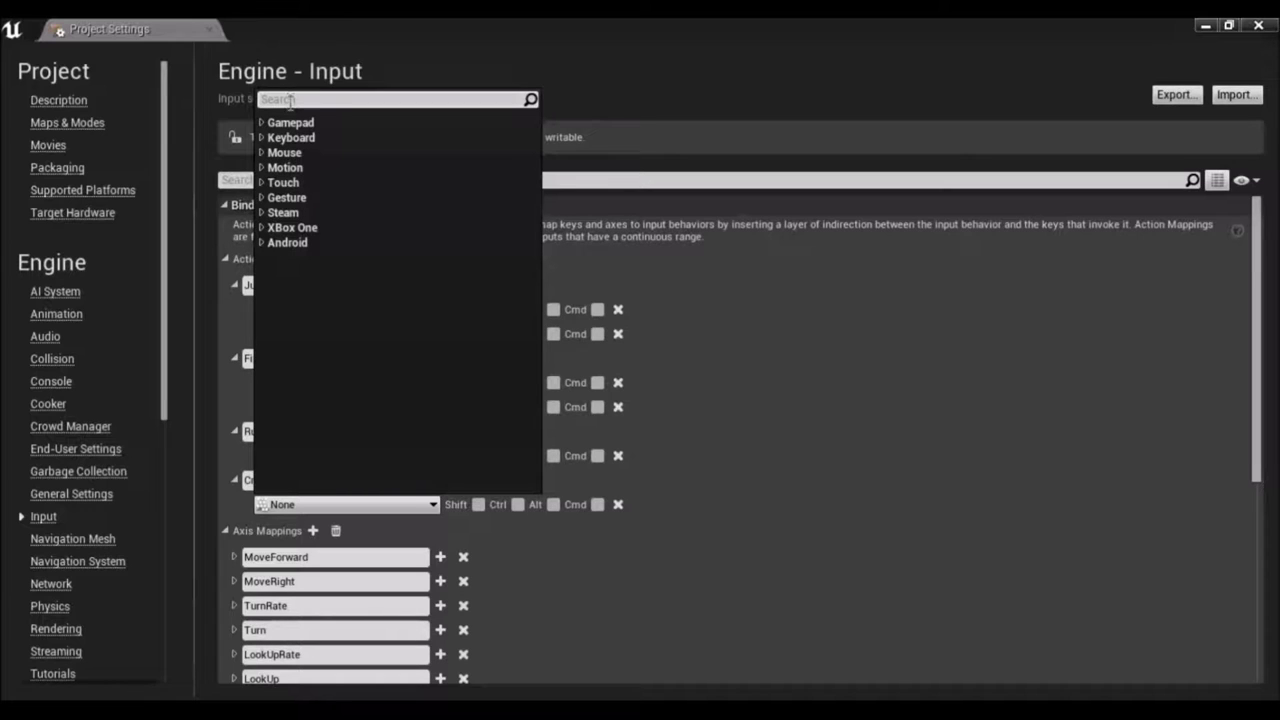
click(285, 137)
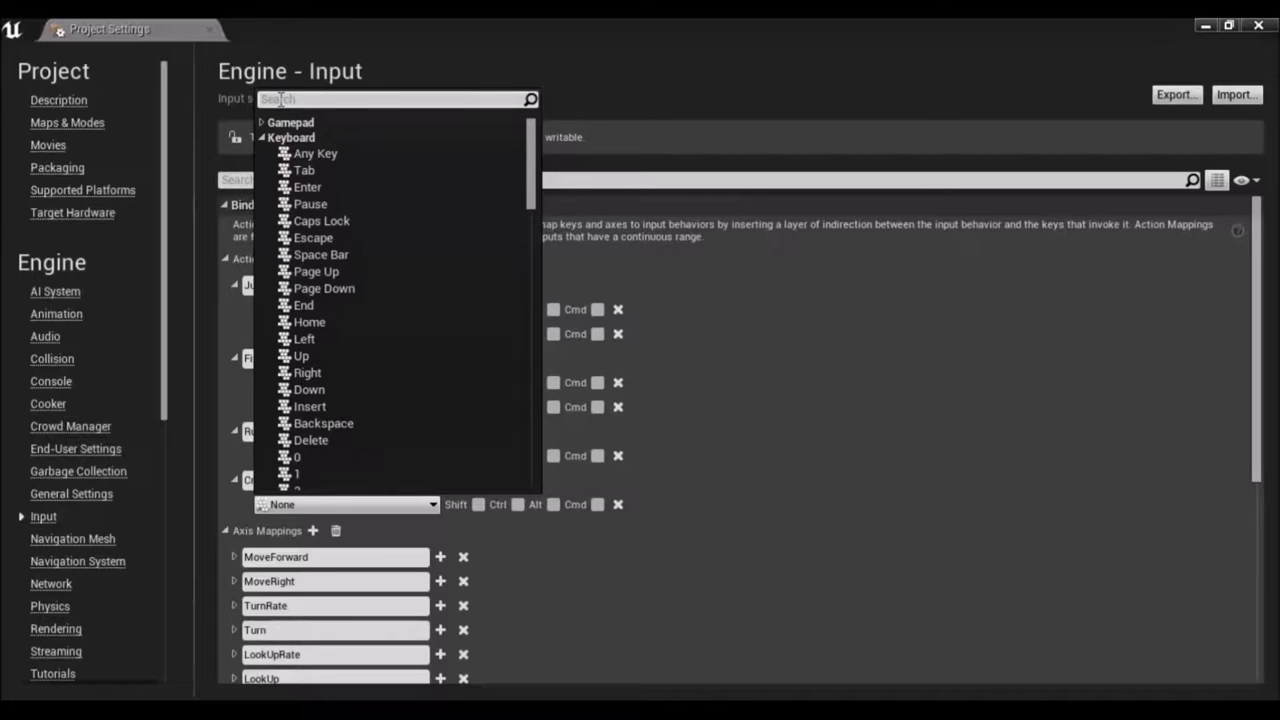
text(le)
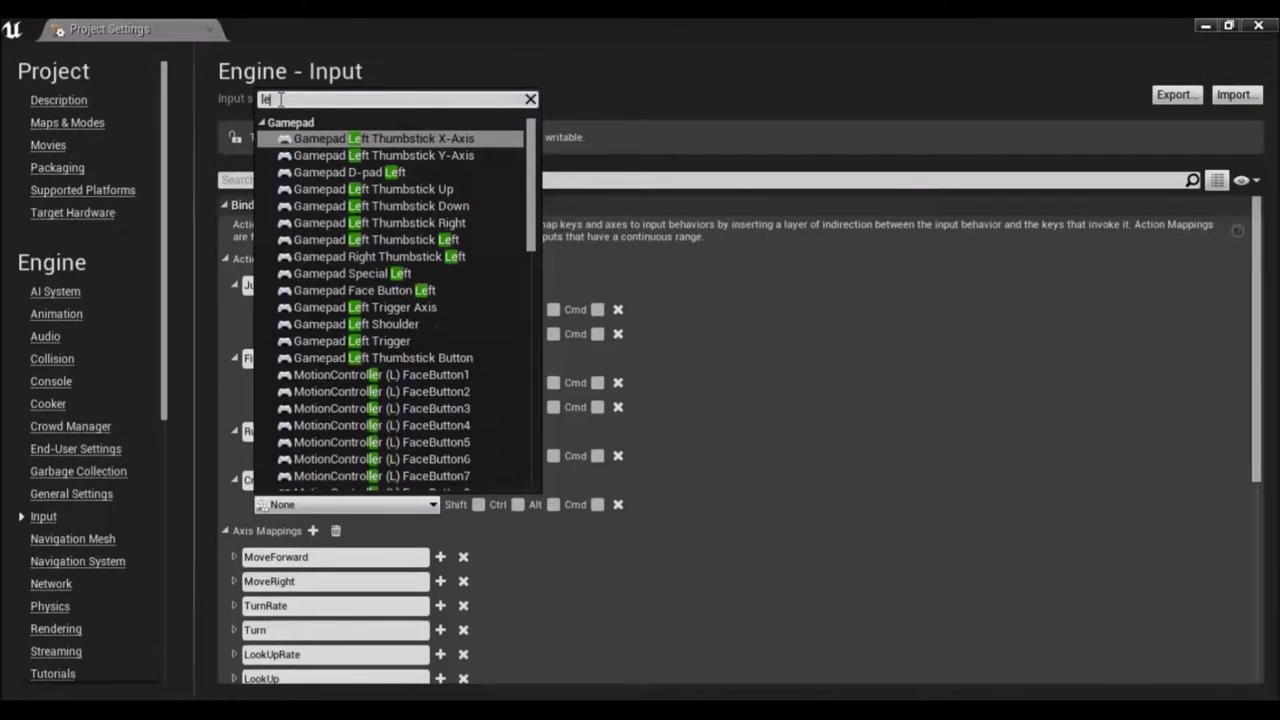
text(ft ct)
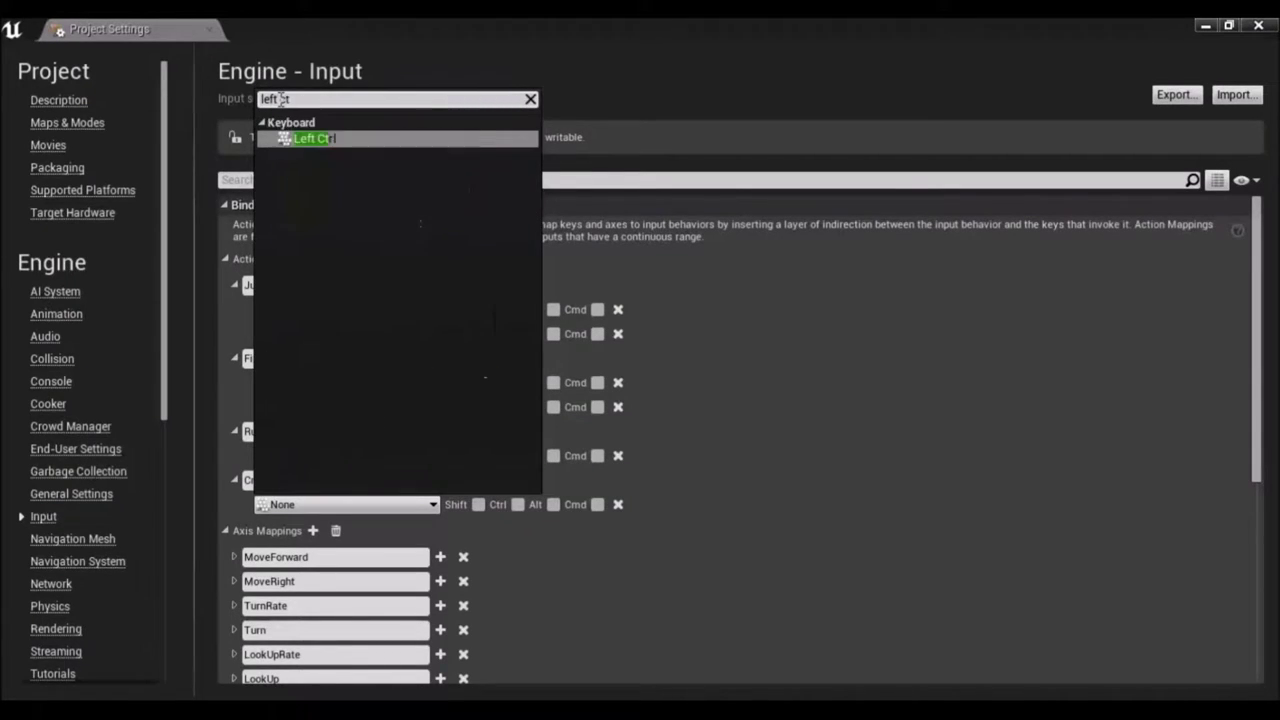
click(308, 142)
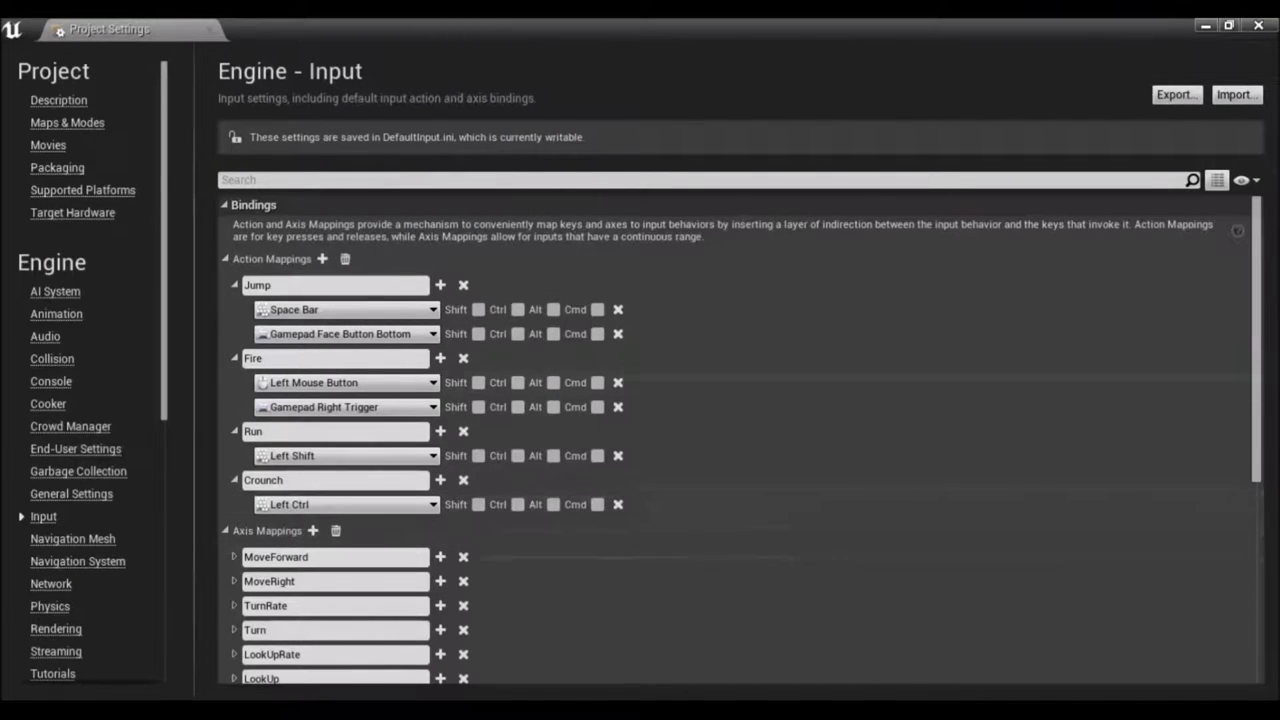
mouse_move(1262, 268)
mouse_down()
mouse_move(1244, 437)
mouse_move(1247, 243)
mouse_up()
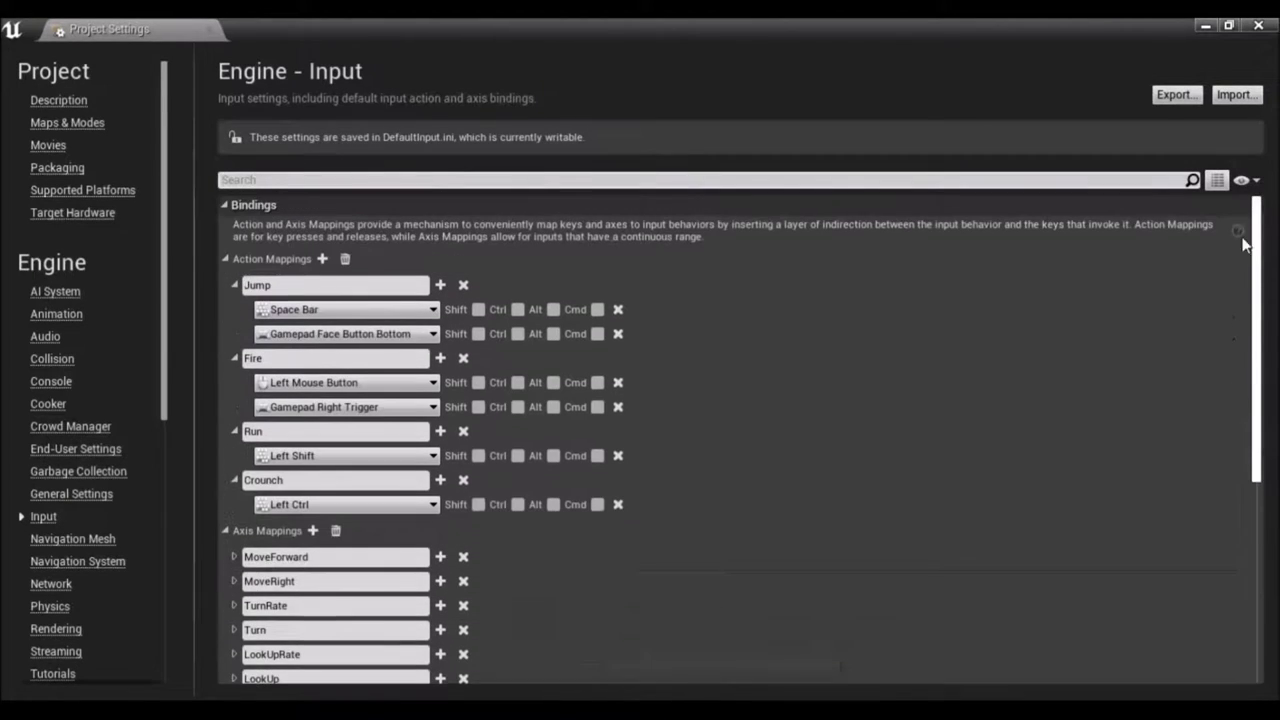
Close Project Settings and open the AnimStarterPack folder in the Content Browser.
click(1262, 26)
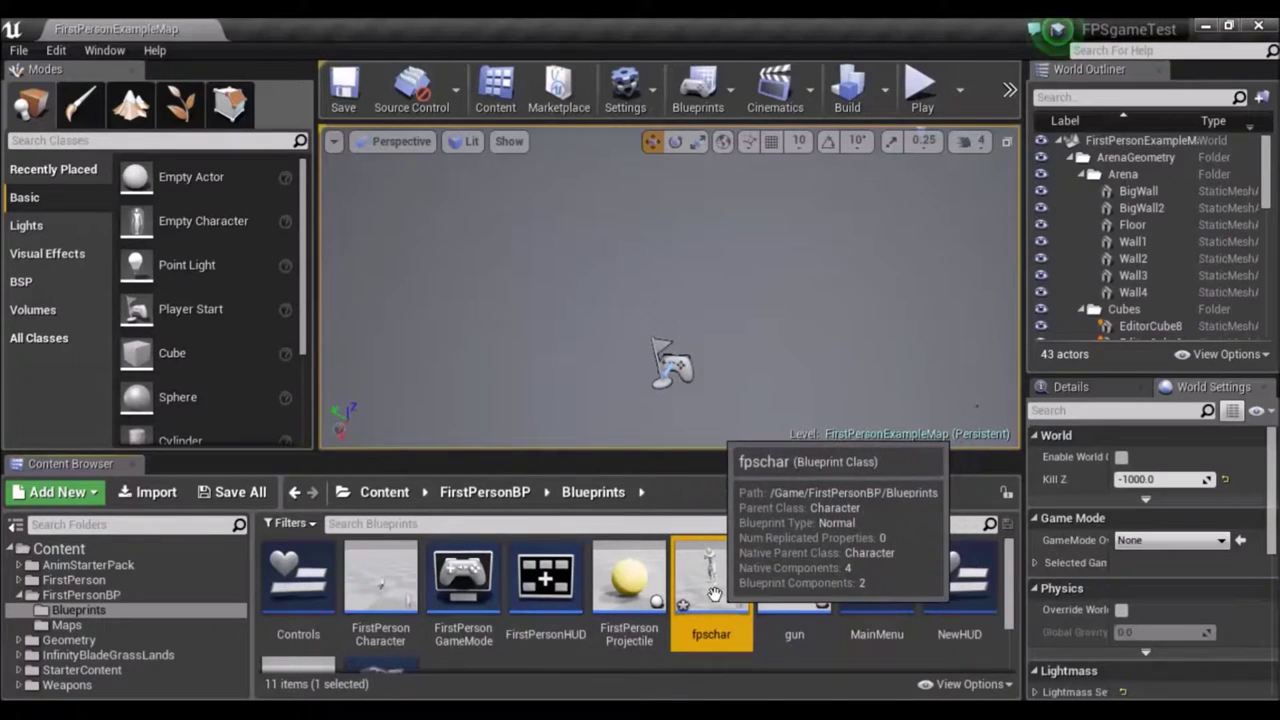
click(132, 564)
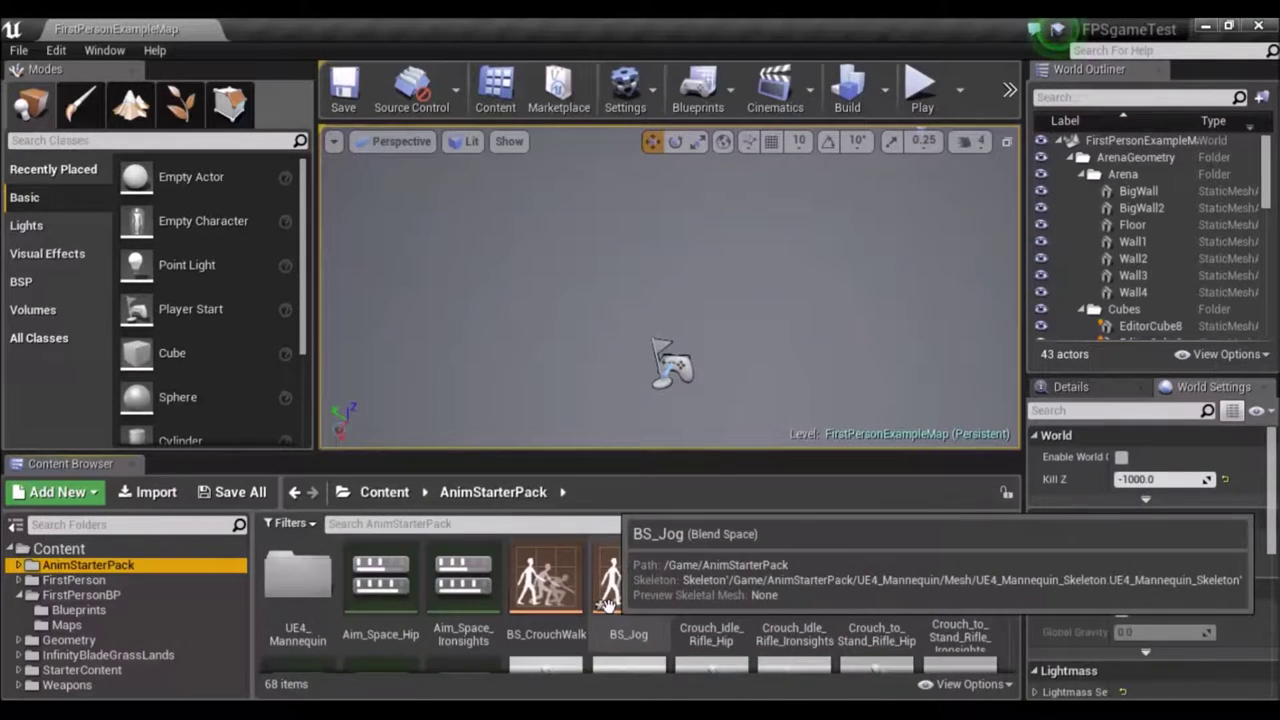
scroll(614, 606, down, 1)
scroll(614, 606, down, 1)
scroll(630, 612, up, 1)
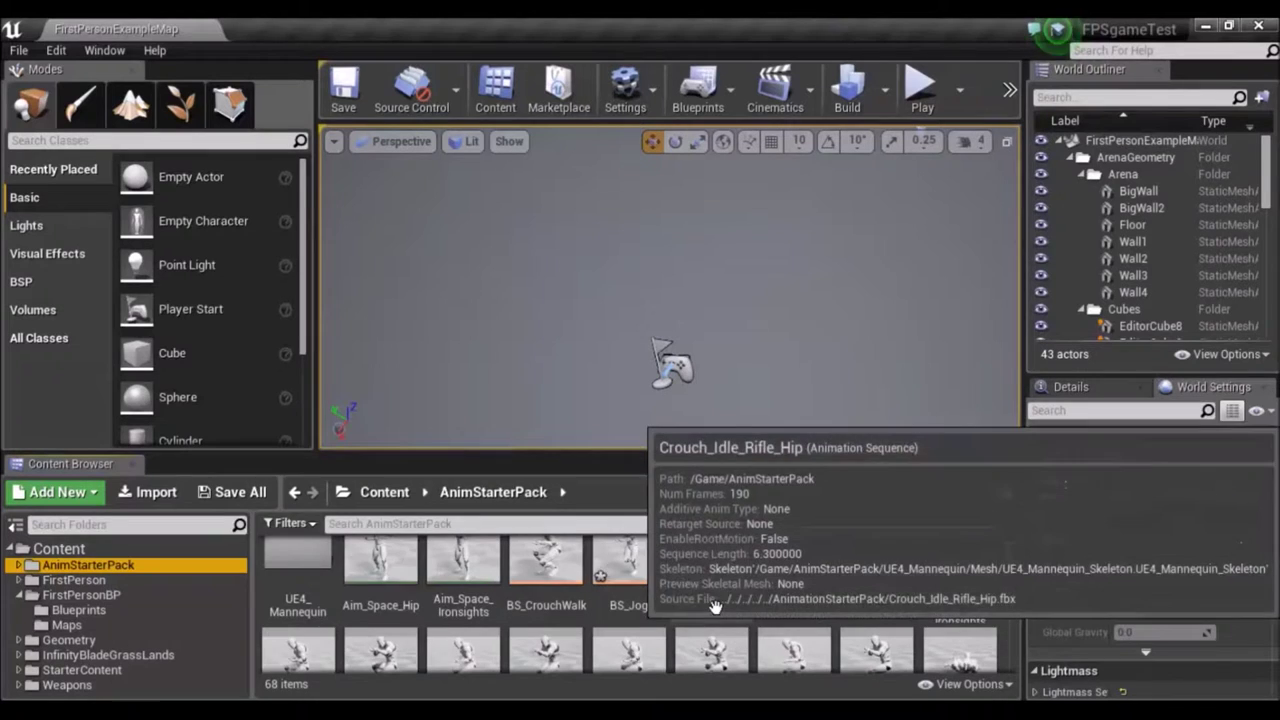
Scroll down the 68 animation assets and select UE4ASP_HeroTPP_AnimBlueprint.
scroll(672, 597, down, 3)
scroll(672, 597, down, 2)
scroll(672, 597, down, 2)
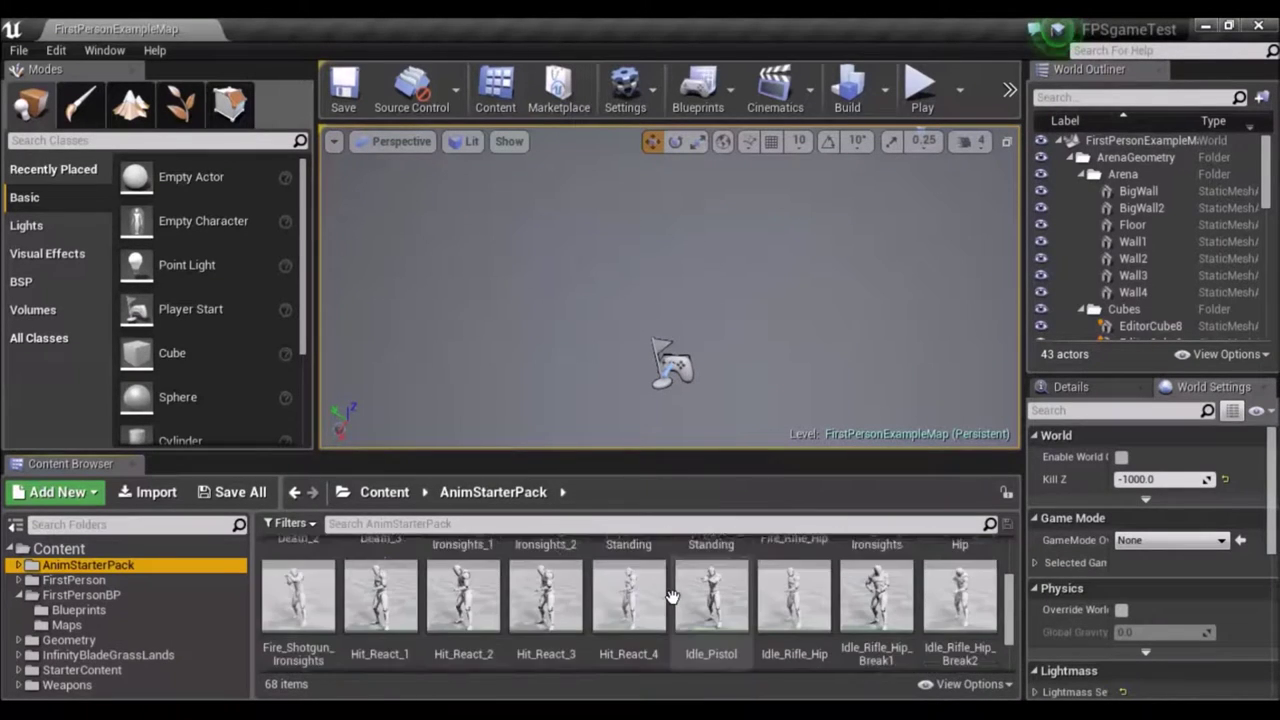
scroll(672, 597, down, 2)
scroll(672, 597, down, 1)
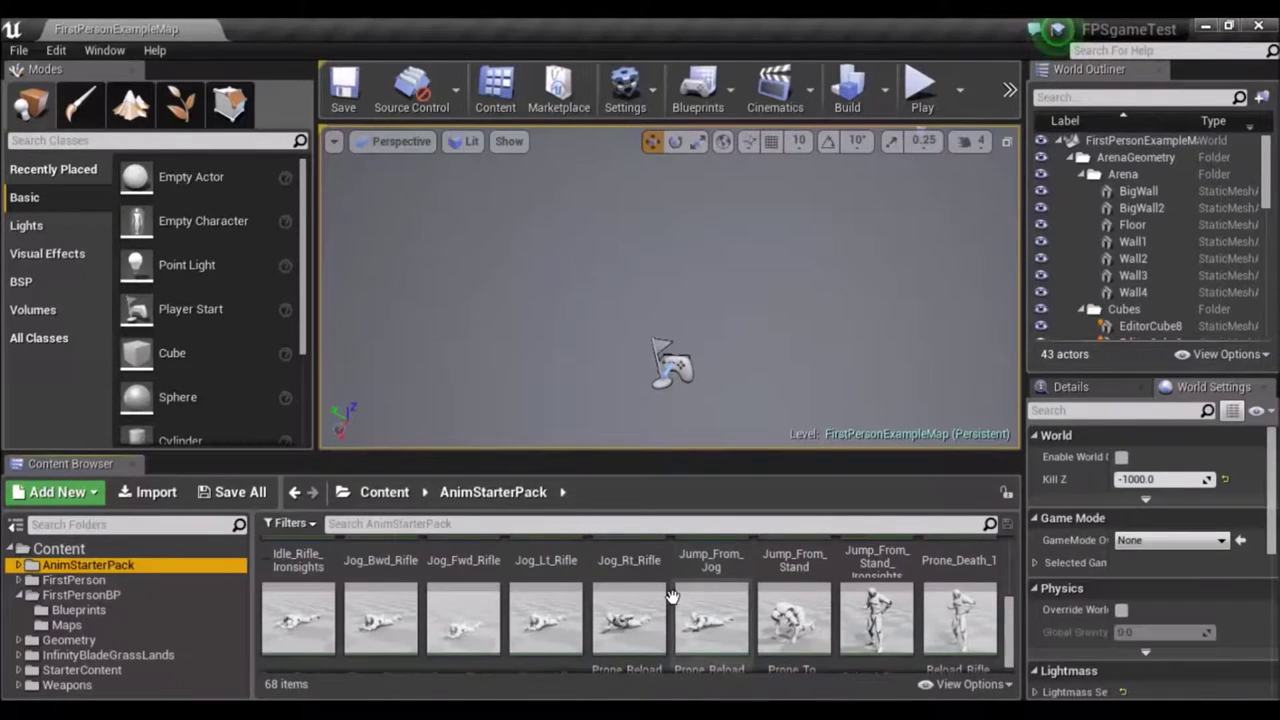
scroll(672, 597, down, 2)
scroll(672, 597, down, 2)
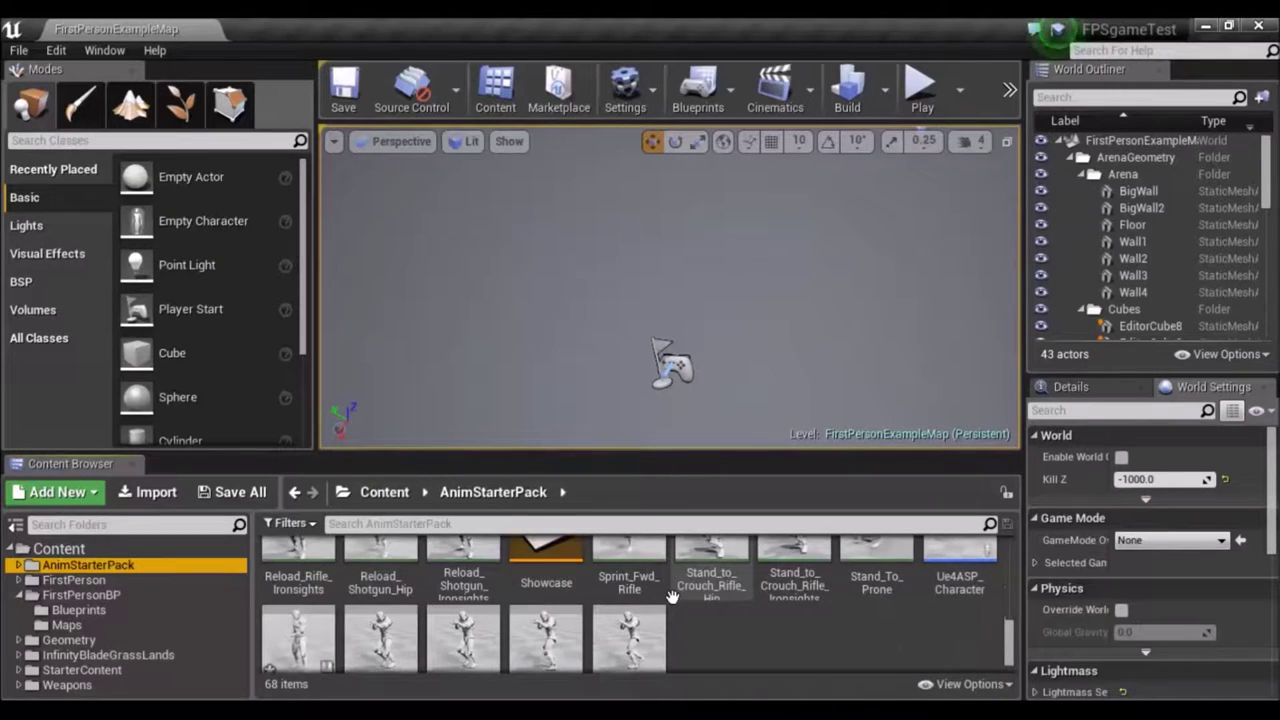
scroll(672, 597, down, 1)
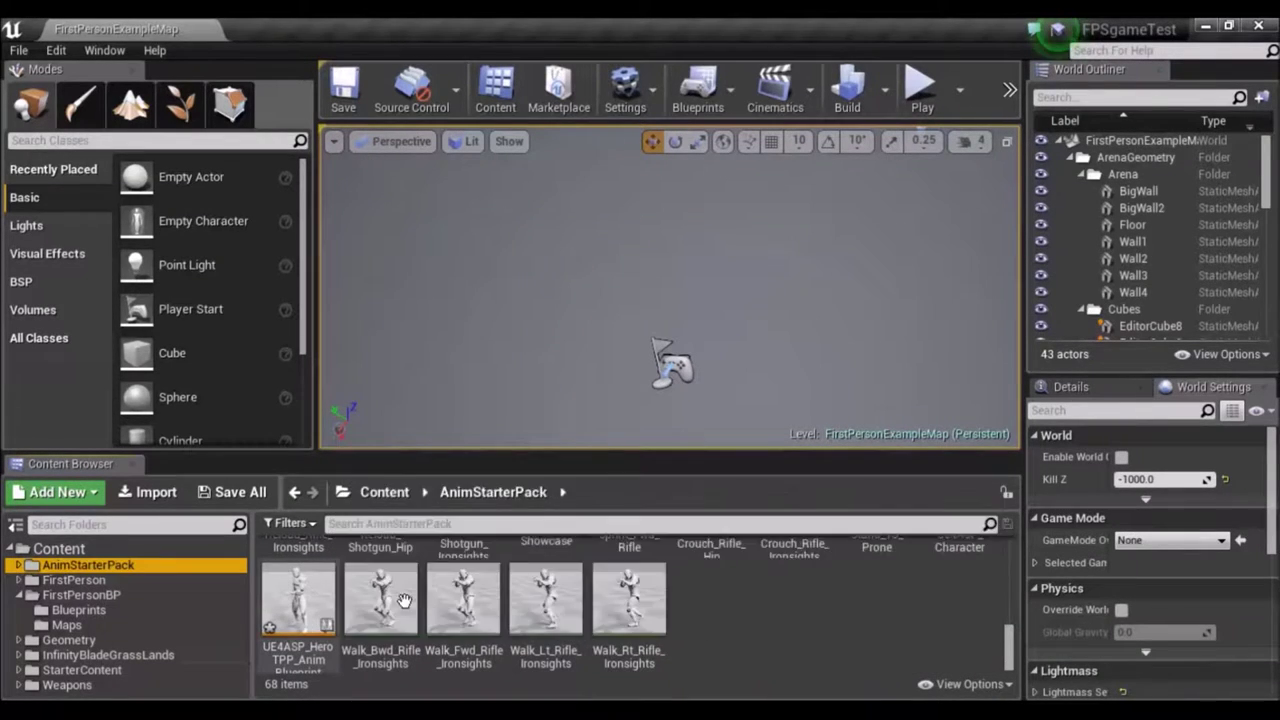
mouse_move(284, 648)
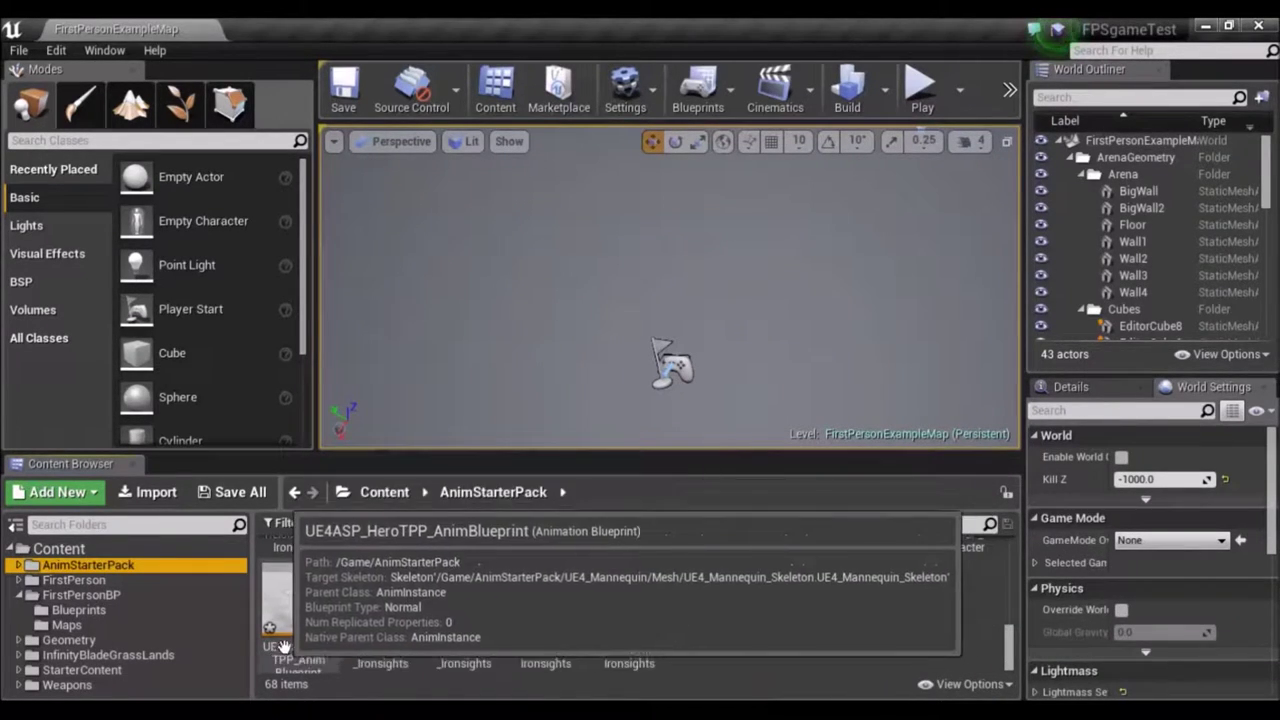
click(302, 610)
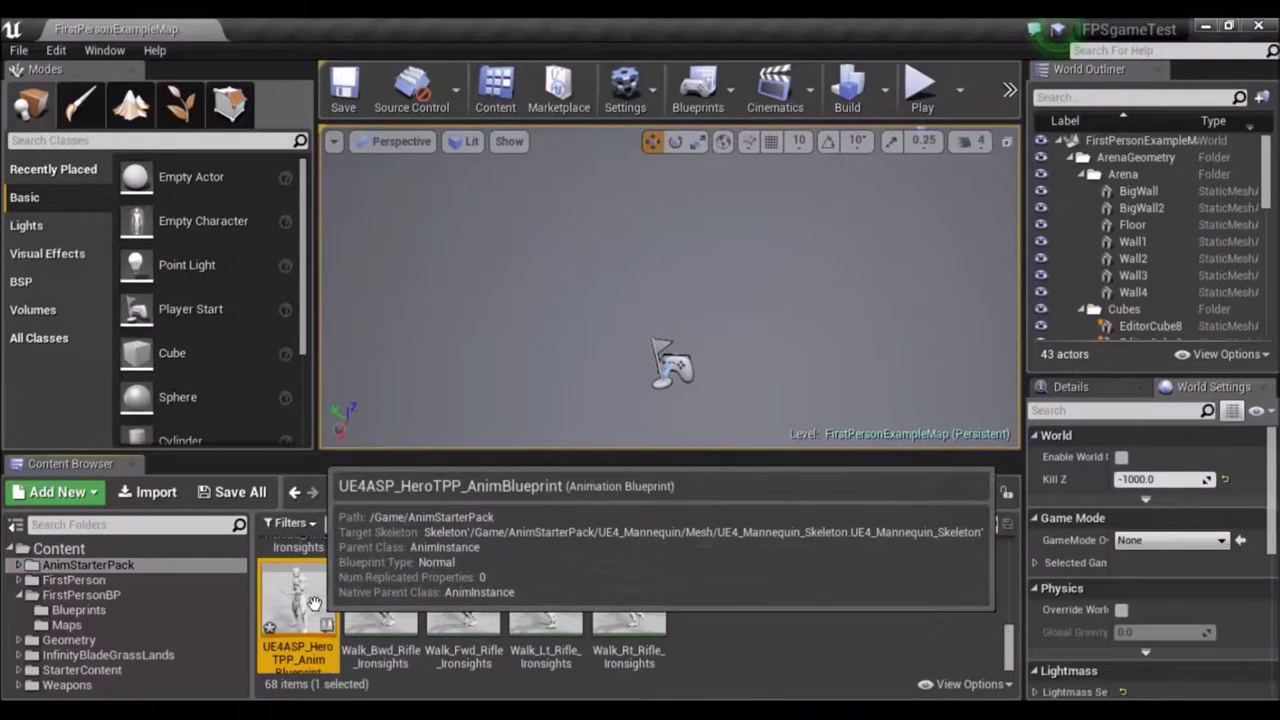
Open UE4ASP_HeroTPP_AnimBlueprint, view the Jump group, then switch to the Jog state graph.
double_click(314, 604)
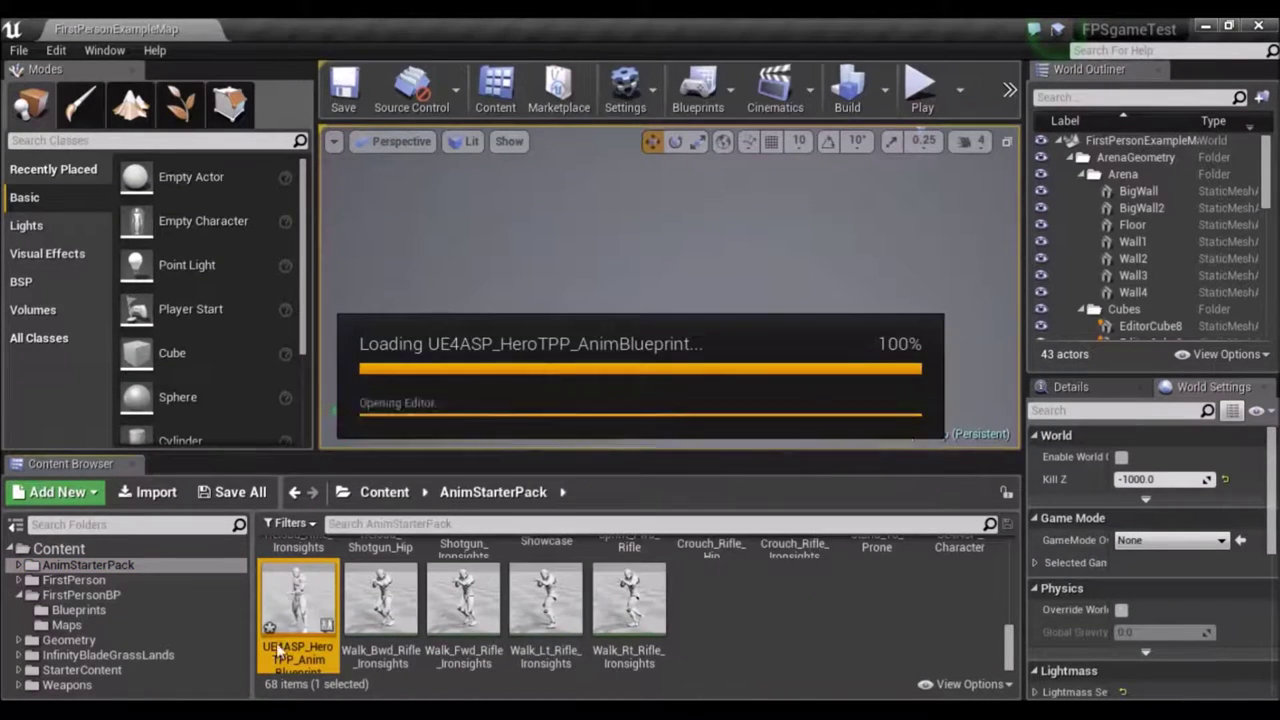
scroll(656, 309, down, 4)
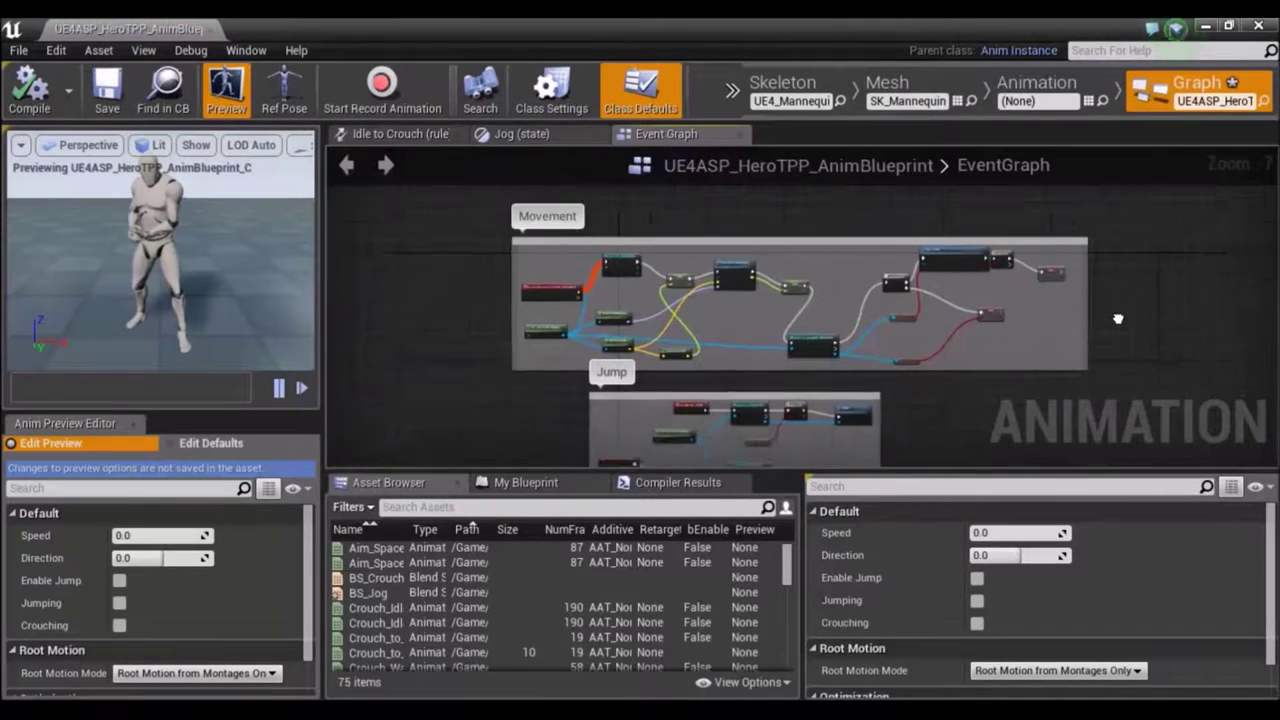
right_drag(1209, 375, 1049, 287)
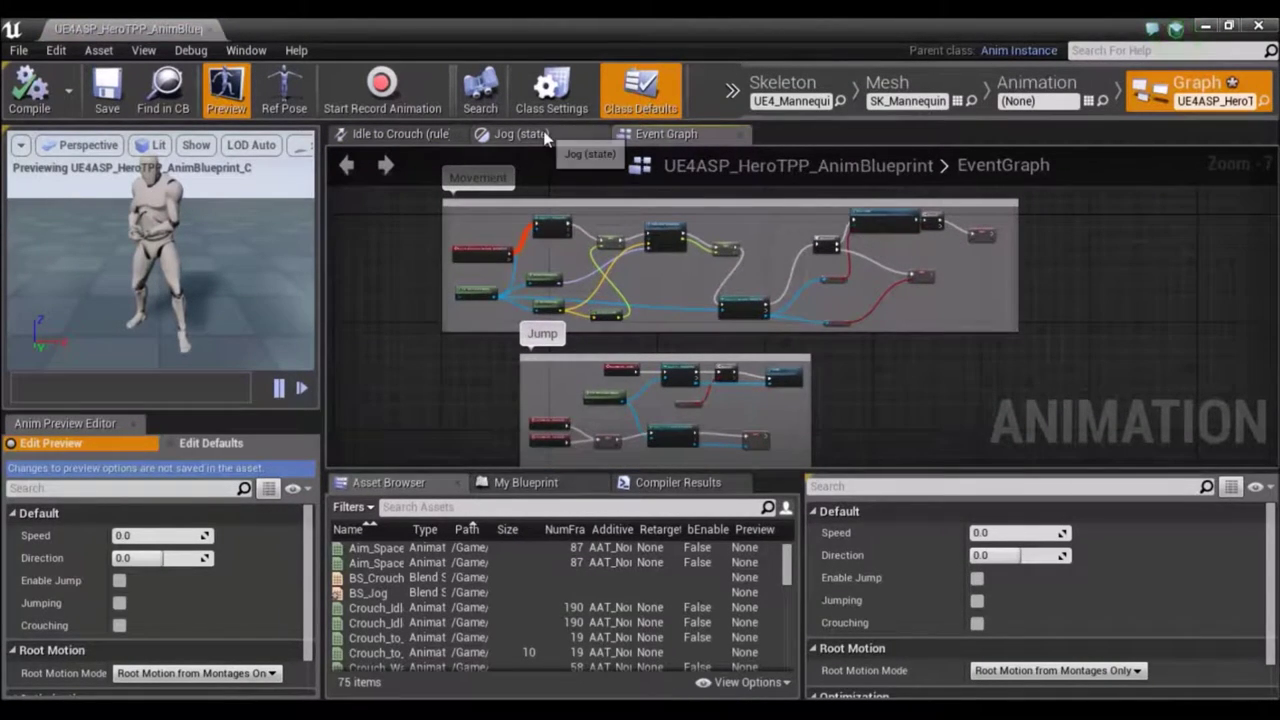
click(545, 135)
scroll(518, 216, down, 1)
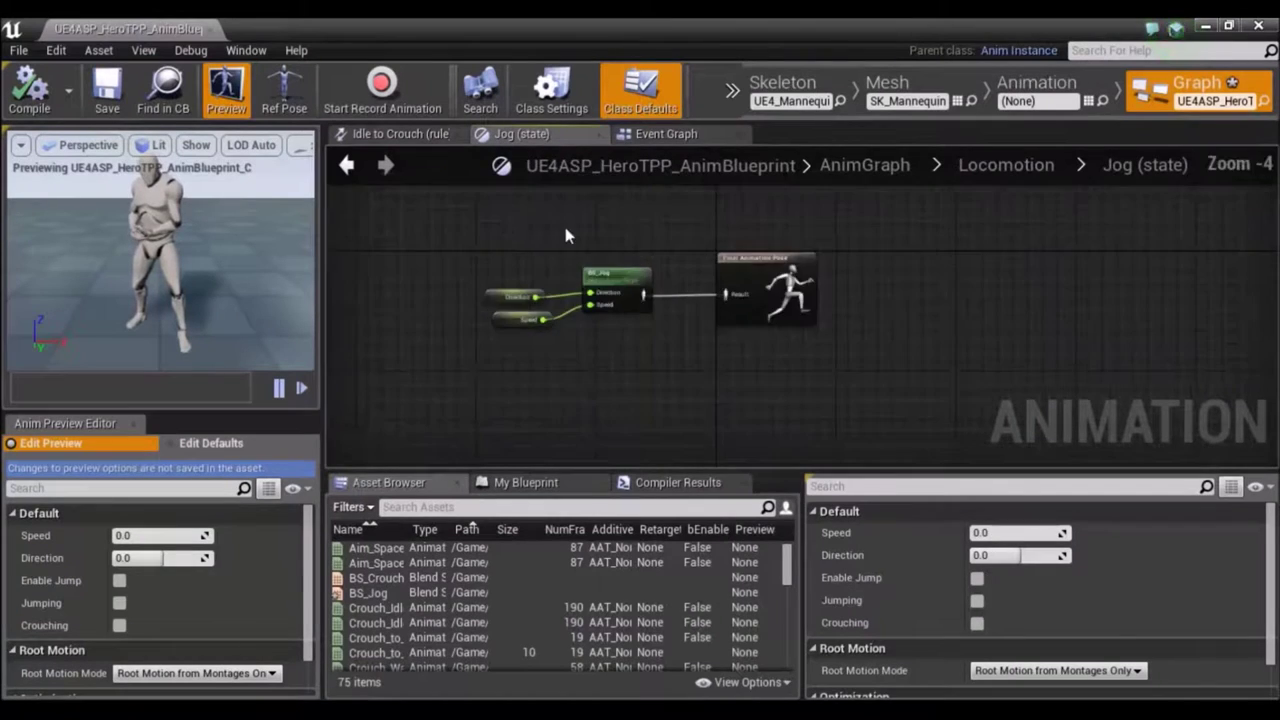
scroll(565, 227, down, 1)
Return to the Locomotion state machine and inspect its Idle, Jog, Jump and Crouch states.
click(1006, 165)
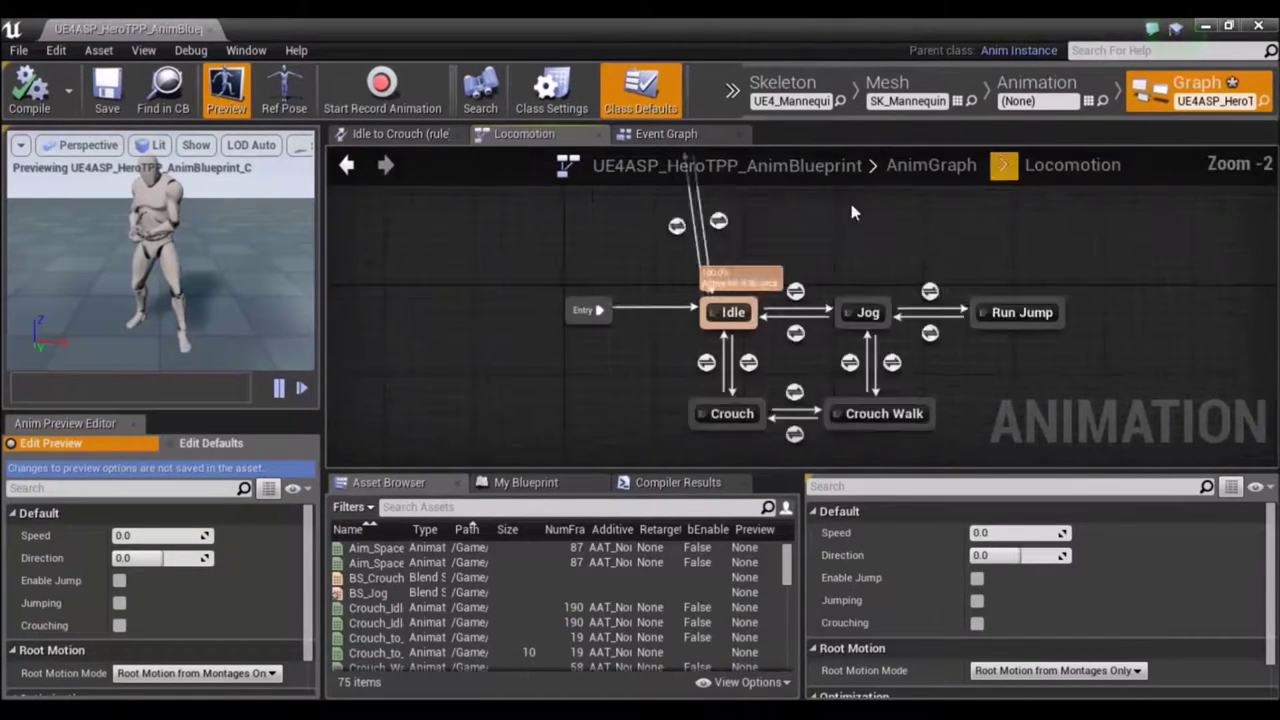
scroll(876, 266, down, 1)
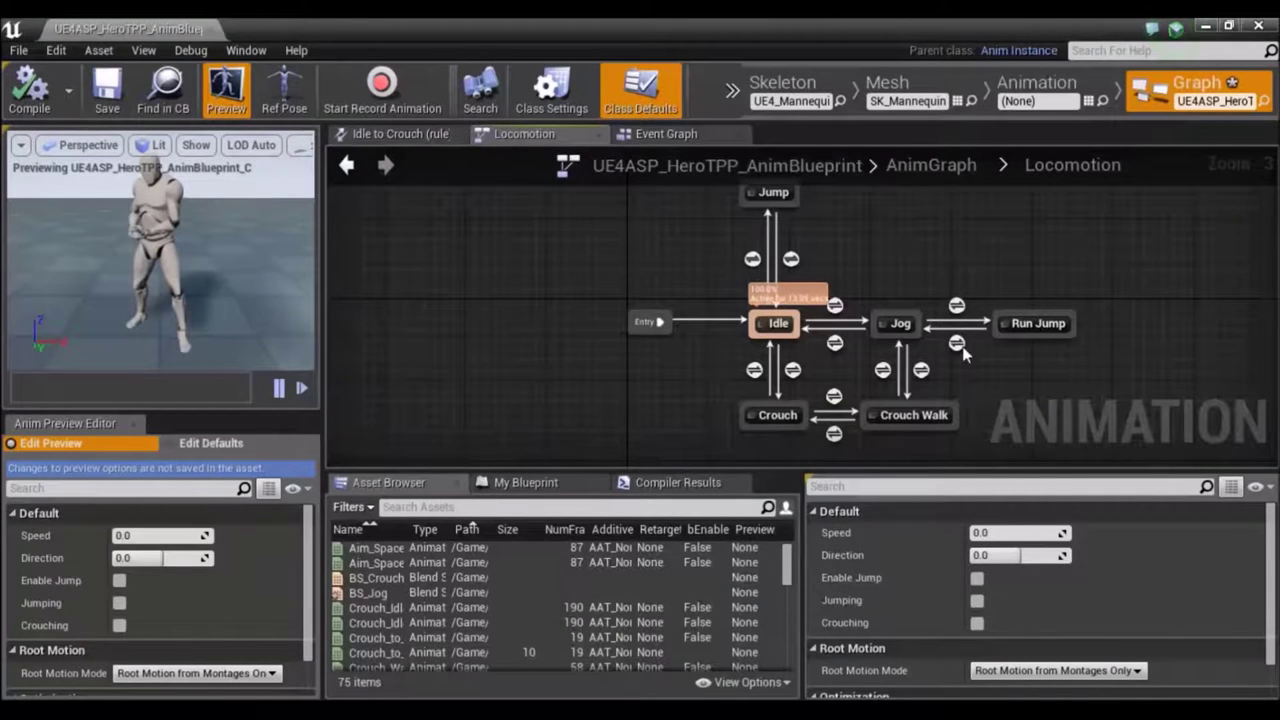
mouse_move(773, 194)
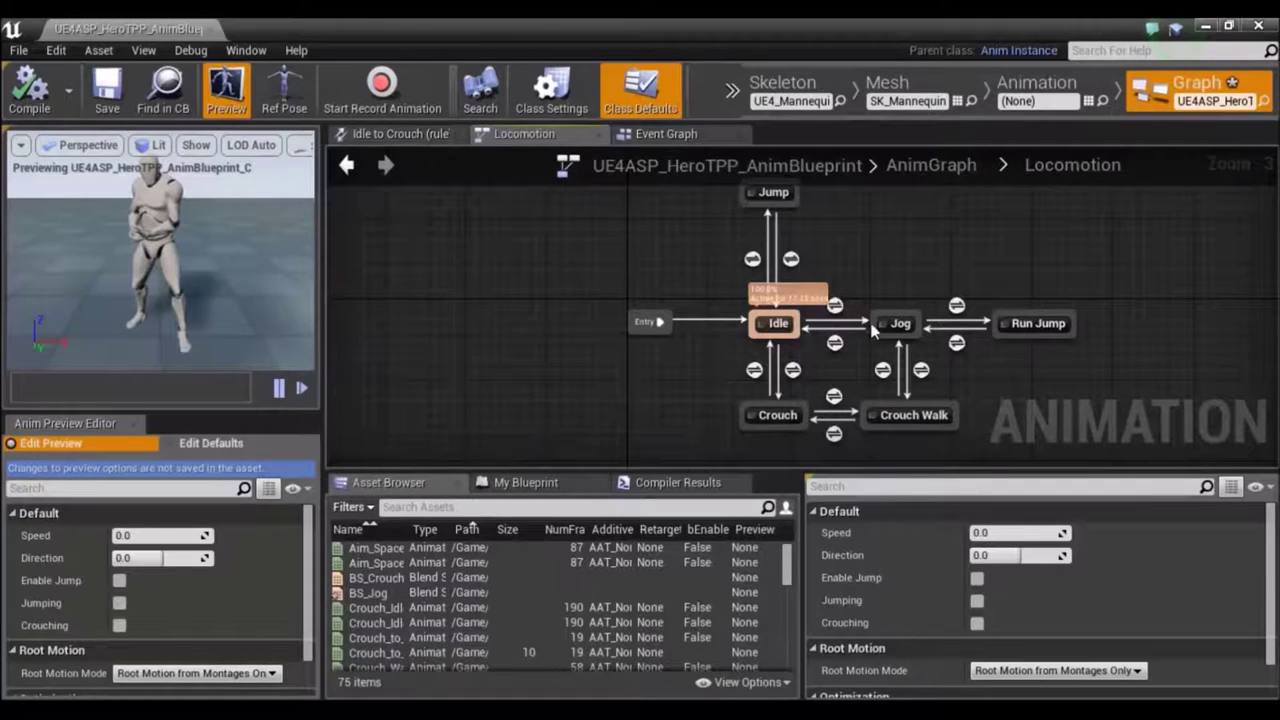
mouse_move(1026, 320)
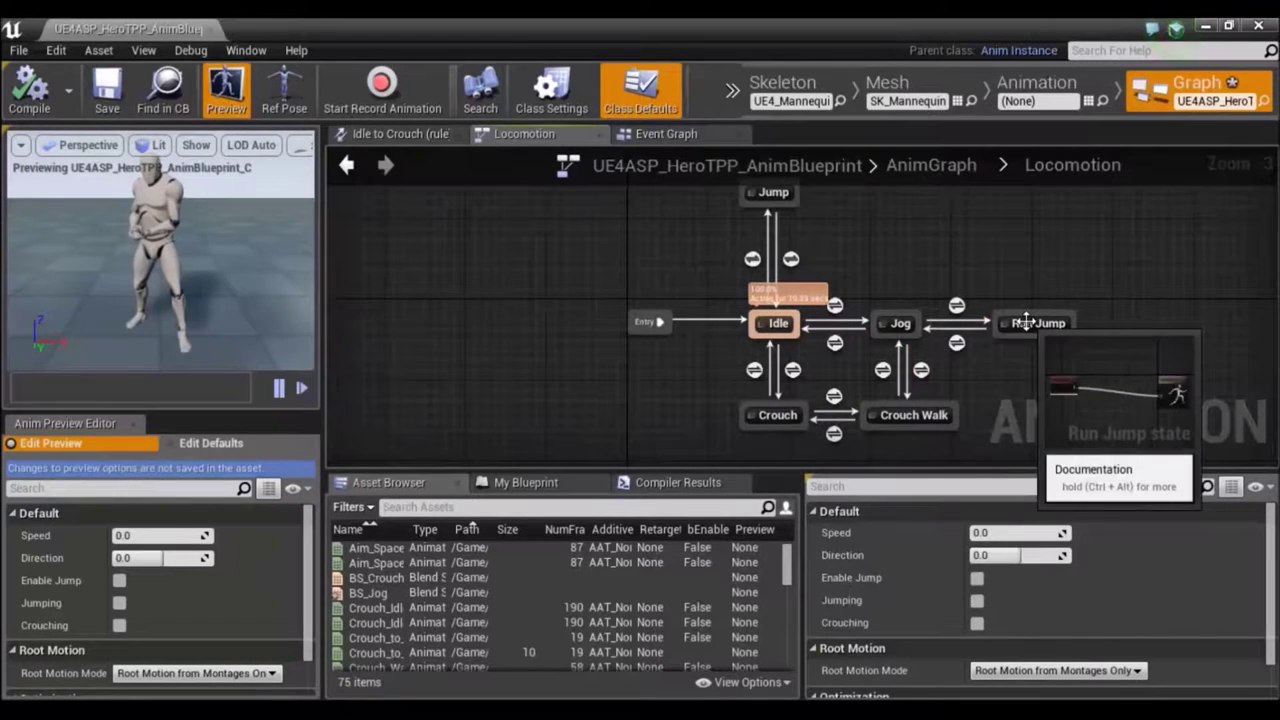
mouse_move(926, 414)
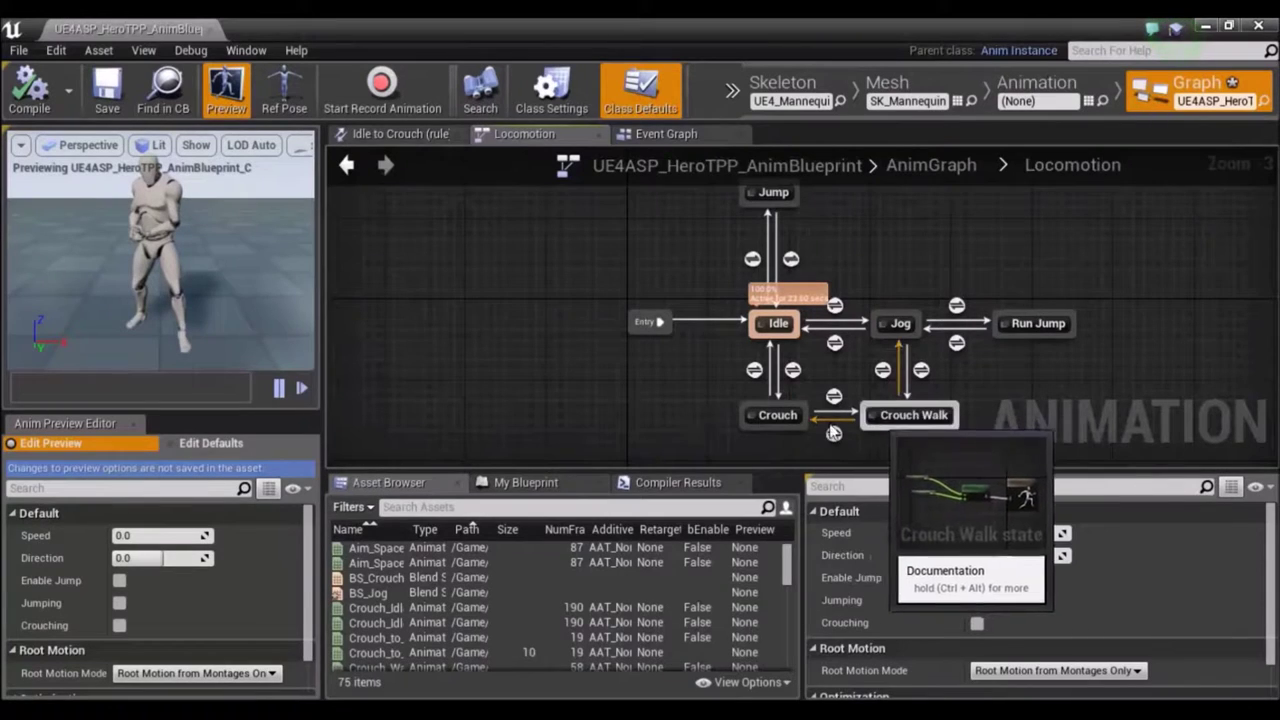
mouse_move(757, 418)
mouse_move(780, 323)
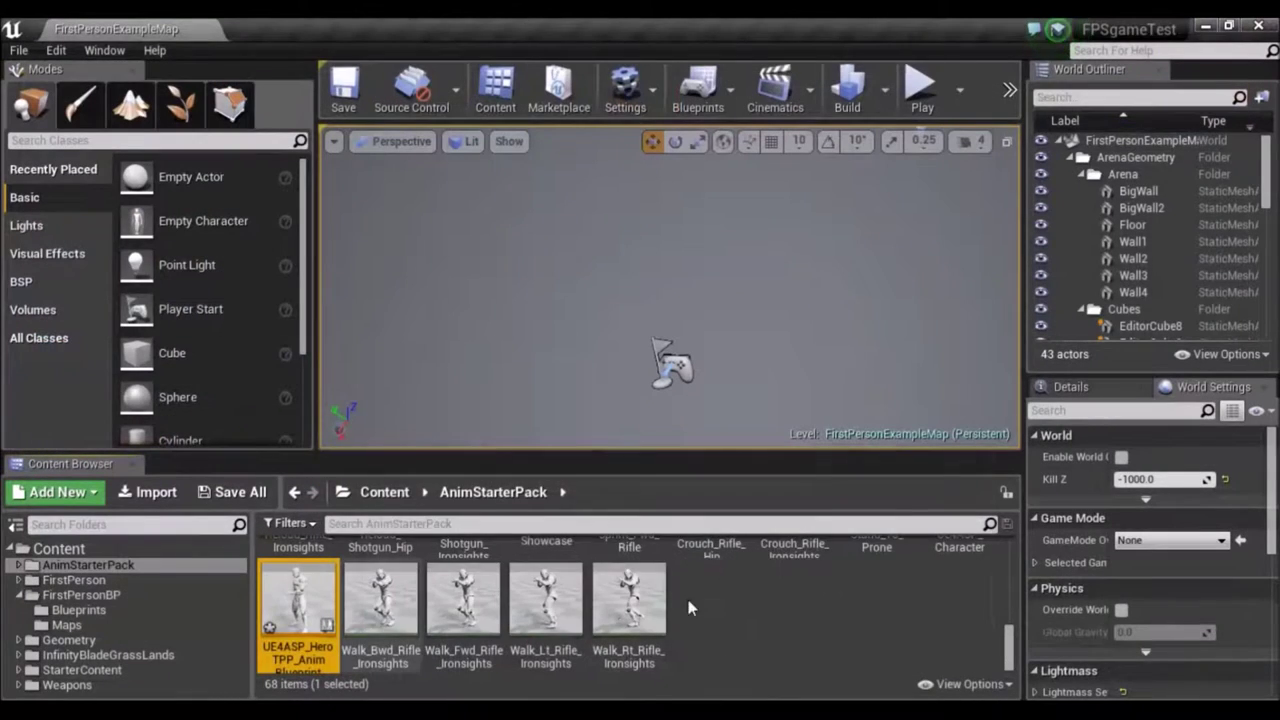
Duplicate UE4ASP_HeroTPP_AnimBlueprint and name the copy char_move.
click(708, 601)
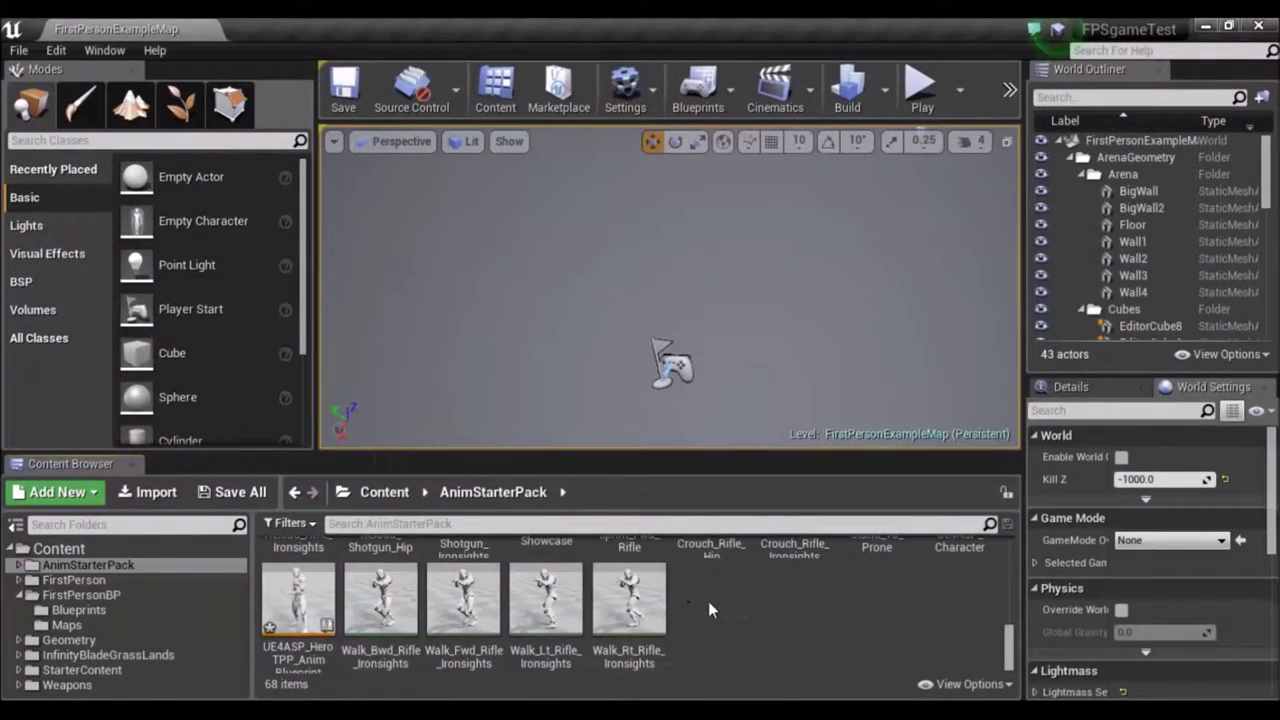
mouse_move(297, 607)
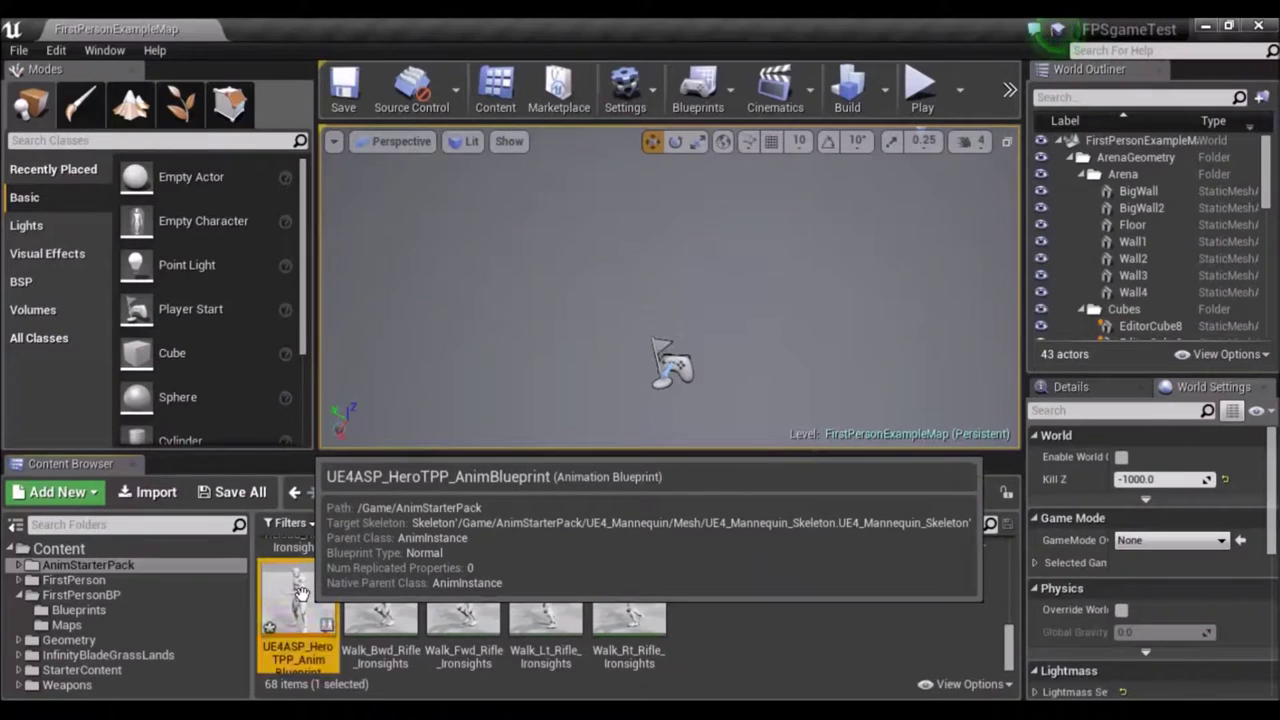
right_click(297, 607)
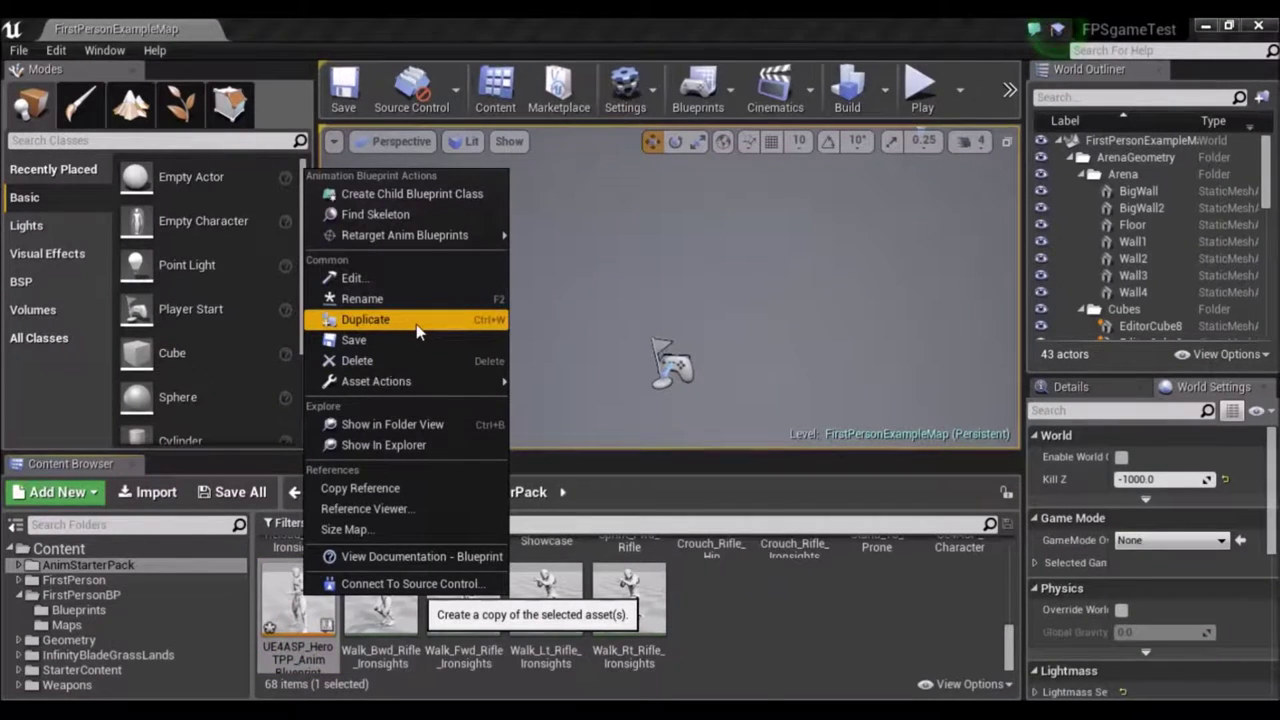
click(418, 320)
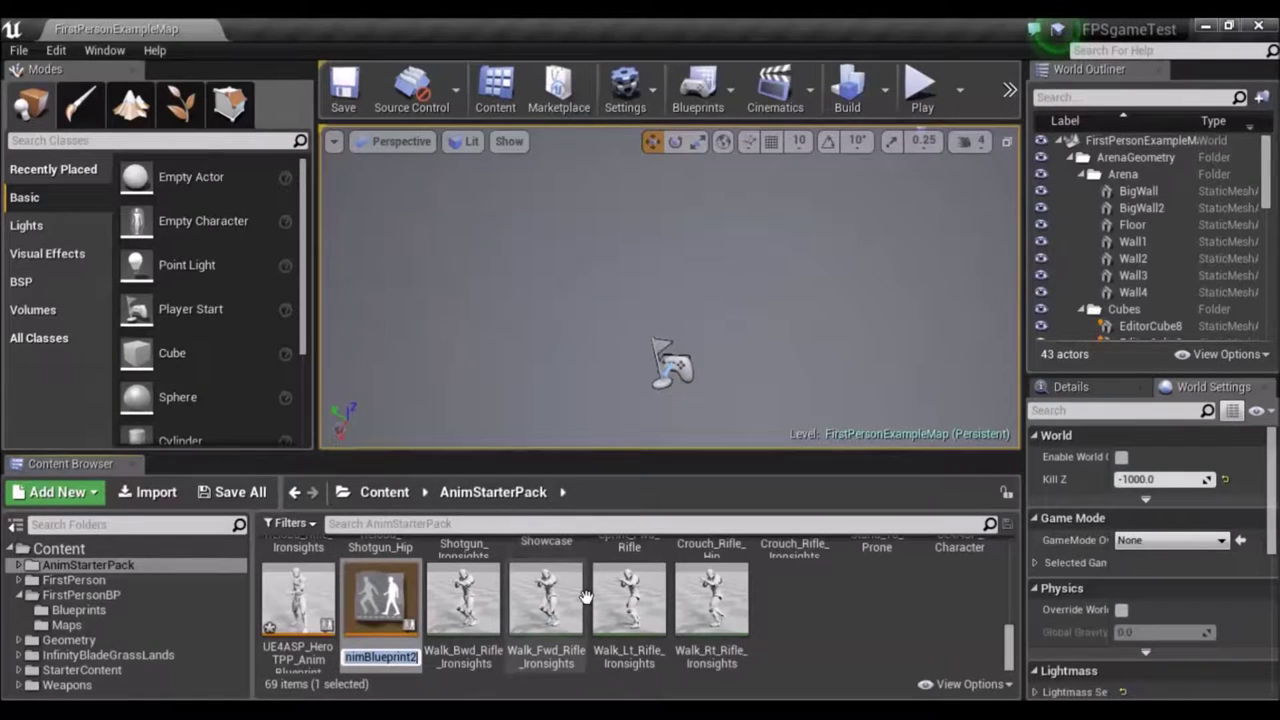
key(BackSpace)
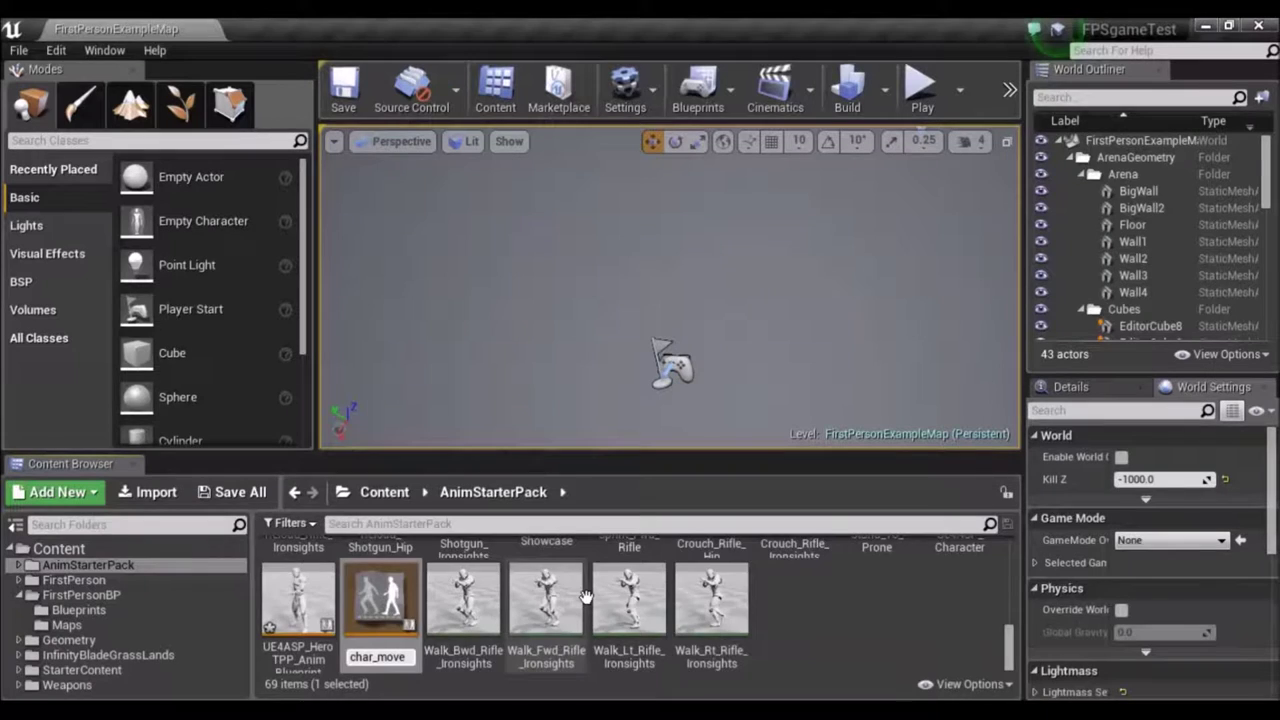
key(Return)
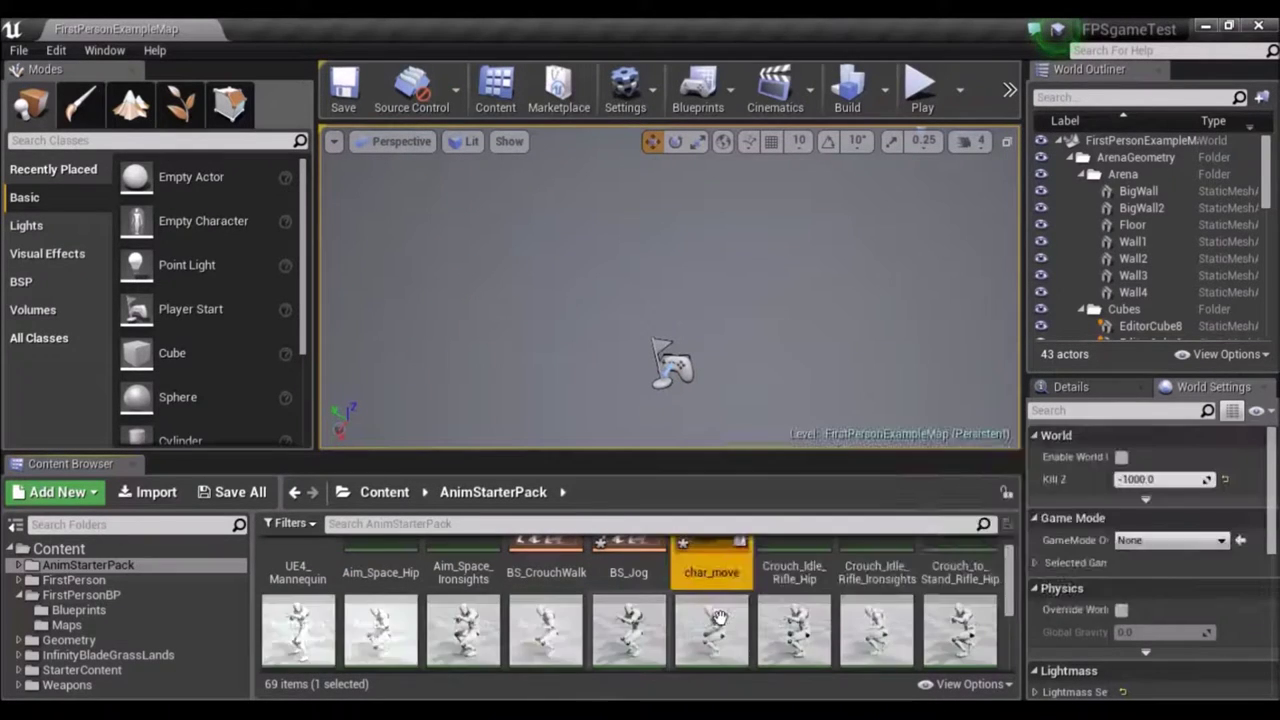
Check char_move's info in the folder: an Animation Blueprint on the UE4_Mannequin skeleton.
scroll(703, 614, up, 1)
mouse_move(705, 610)
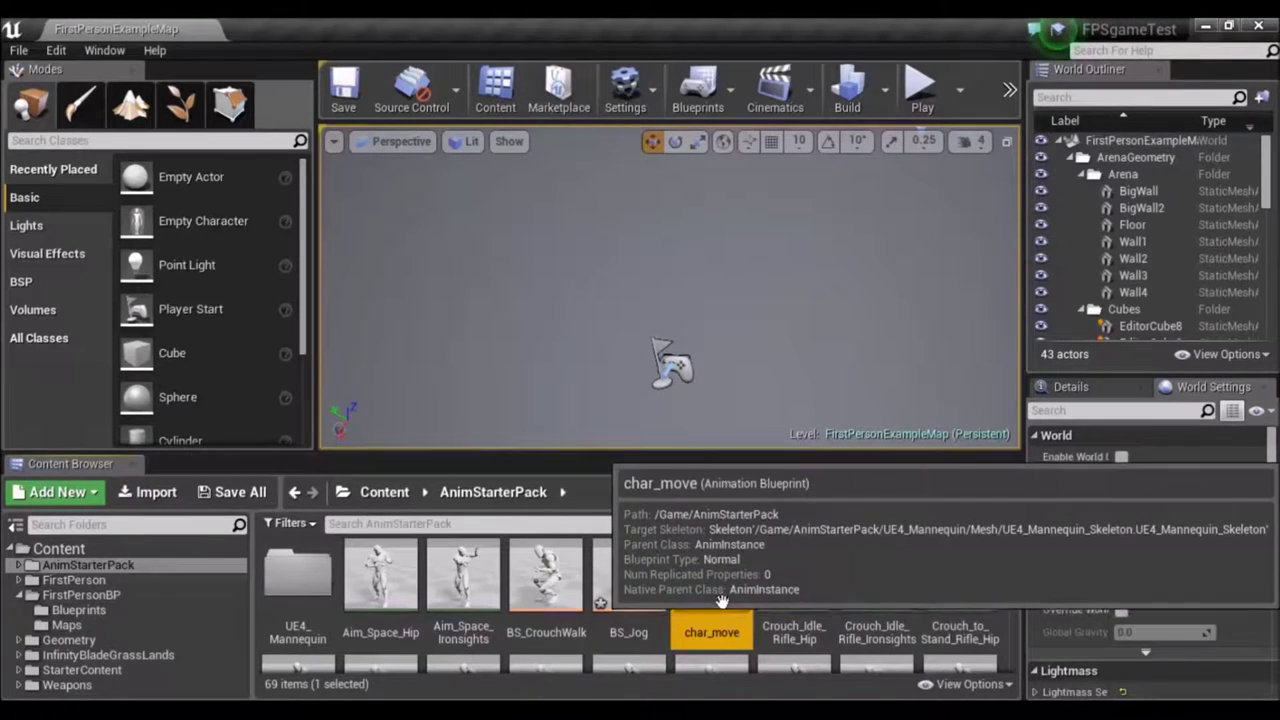
mouse_move(784, 586)
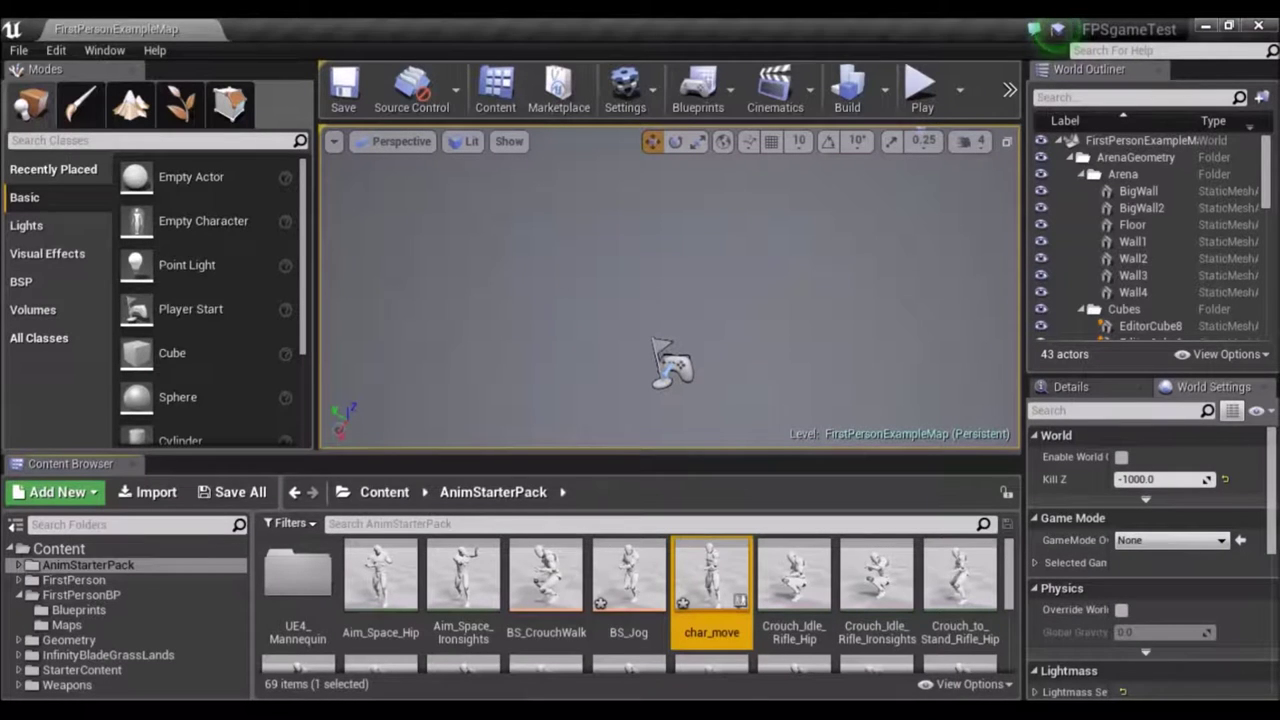
mouse_move(679, 583)
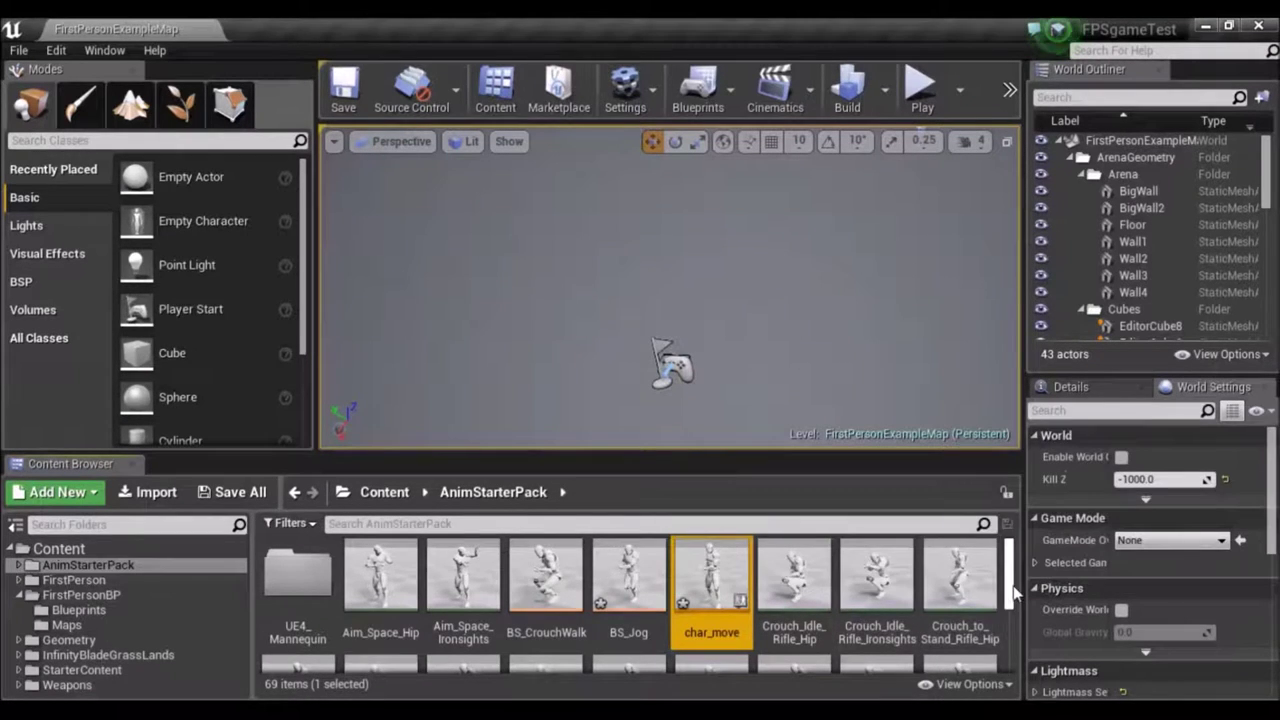
scroll(1014, 600, down, 2)
scroll(1016, 615, up, 2)
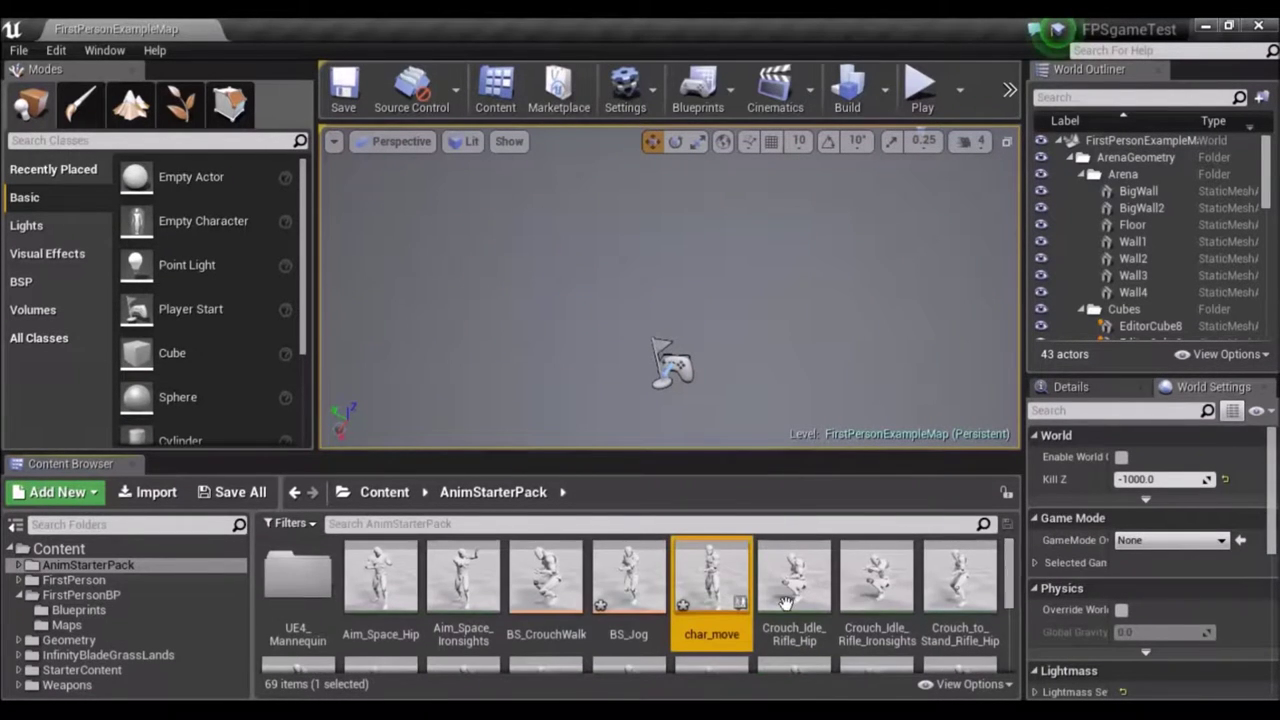
Open char_move, drill into AnimGraph > Locomotion > Idle and inspect the Play Idle_Rifle_Hip node.
double_click(721, 589)
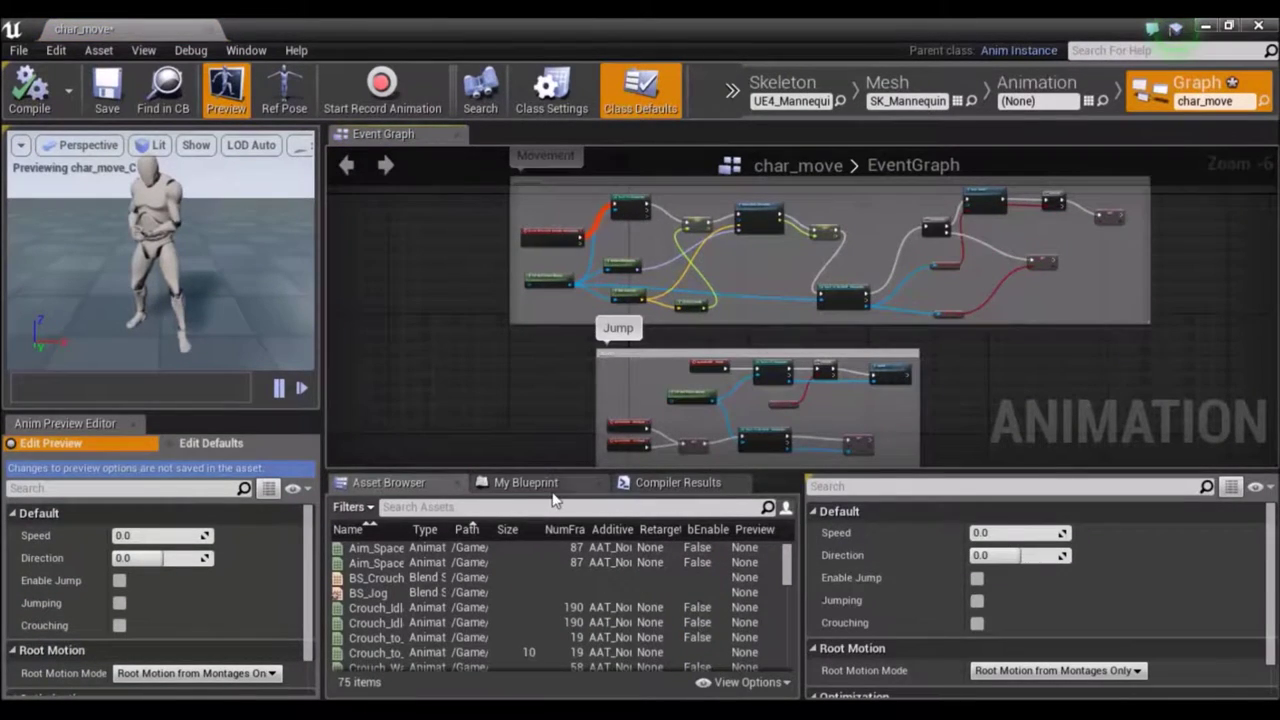
click(625, 484)
click(518, 483)
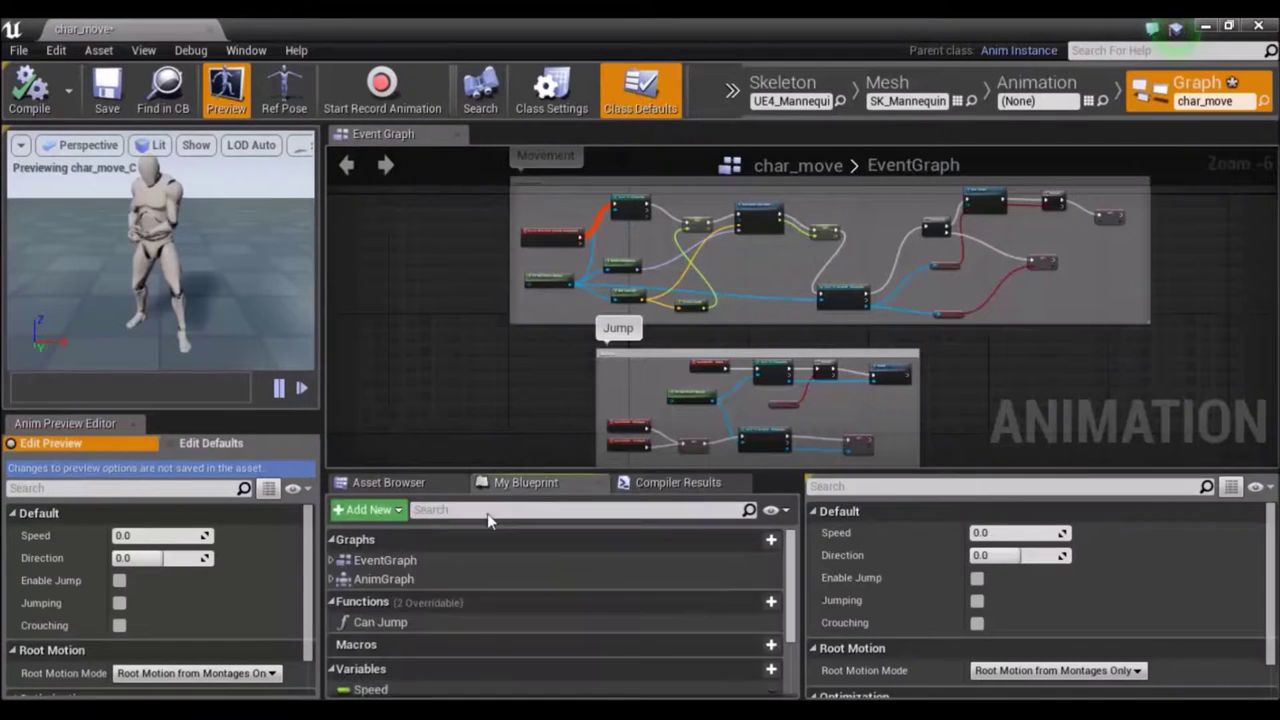
double_click(400, 578)
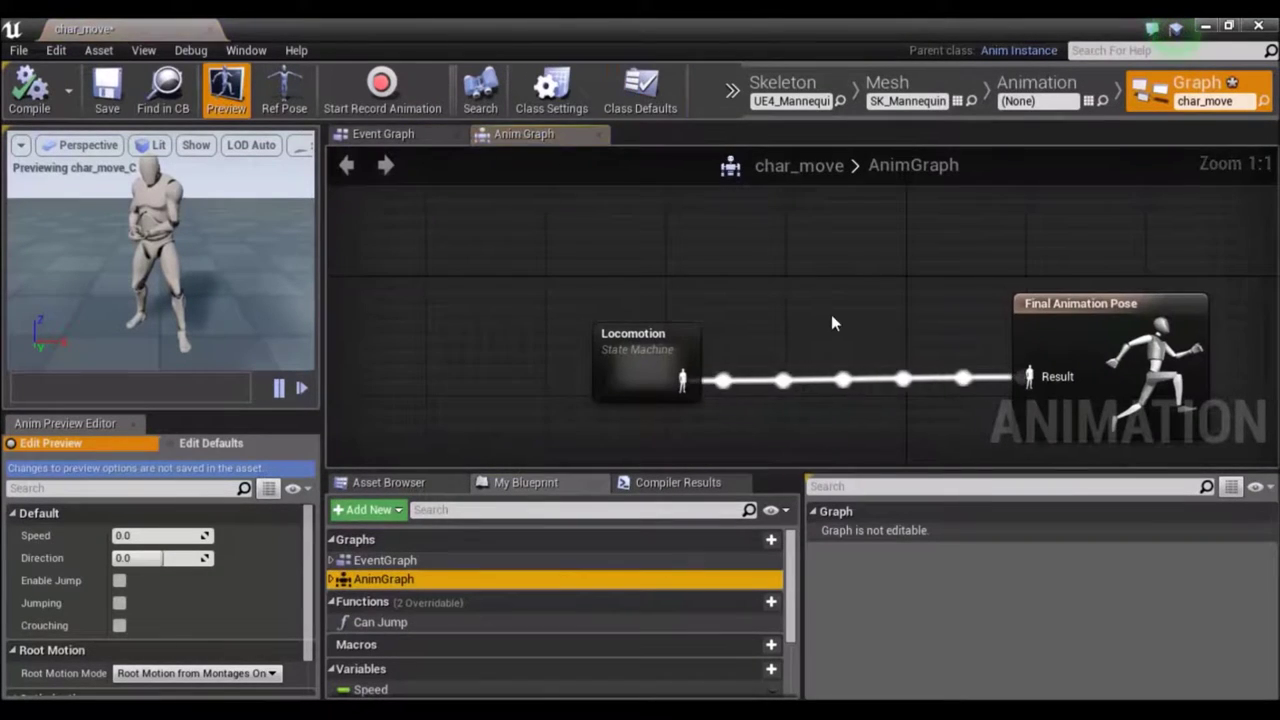
double_click(634, 372)
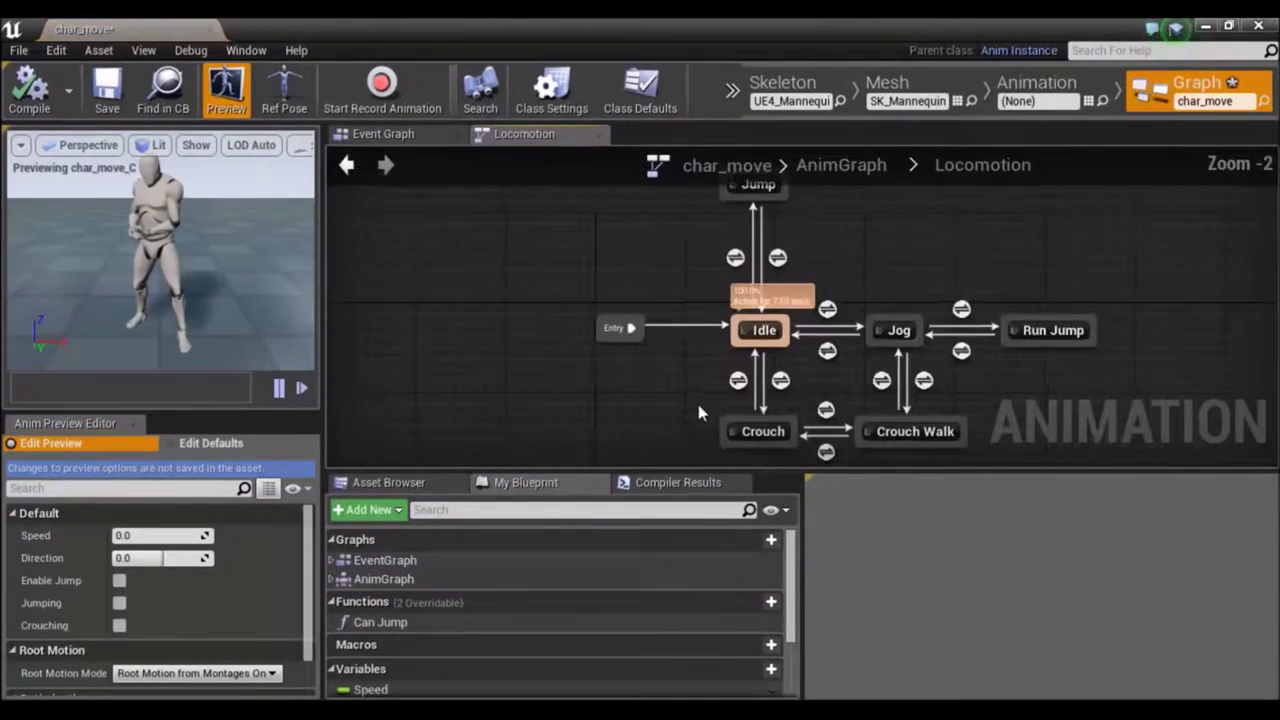
double_click(766, 334)
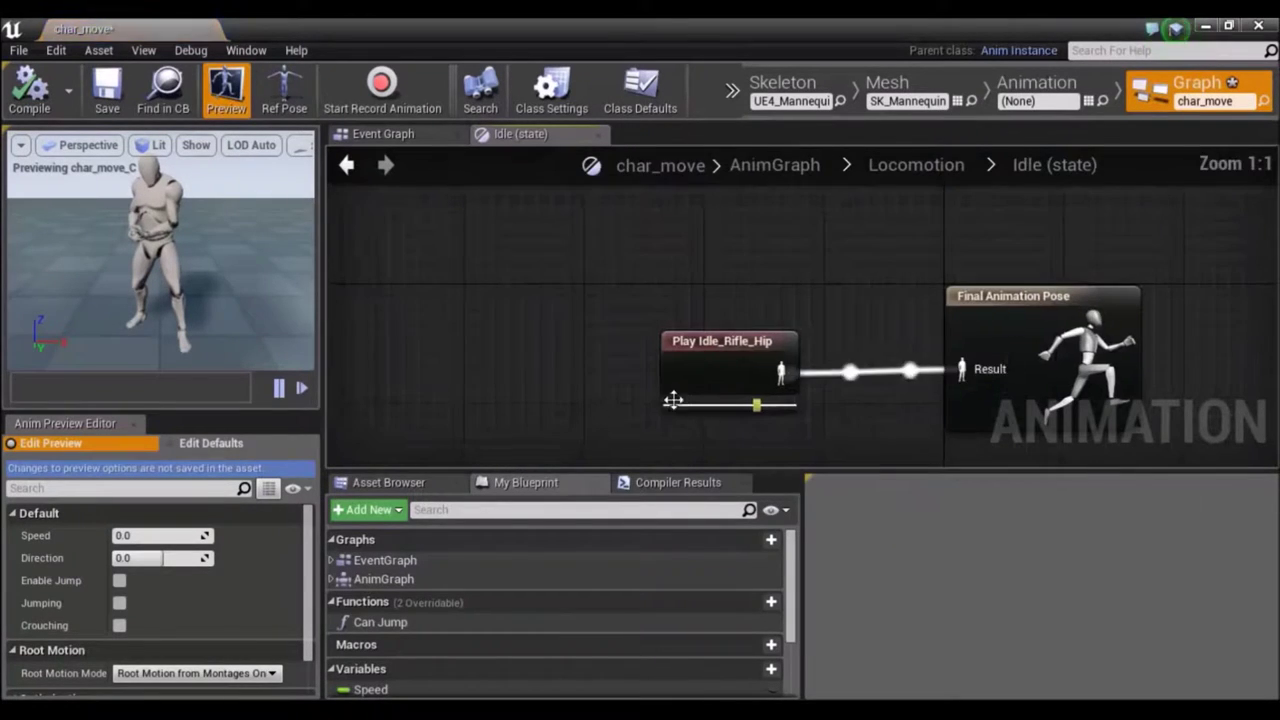
click(714, 366)
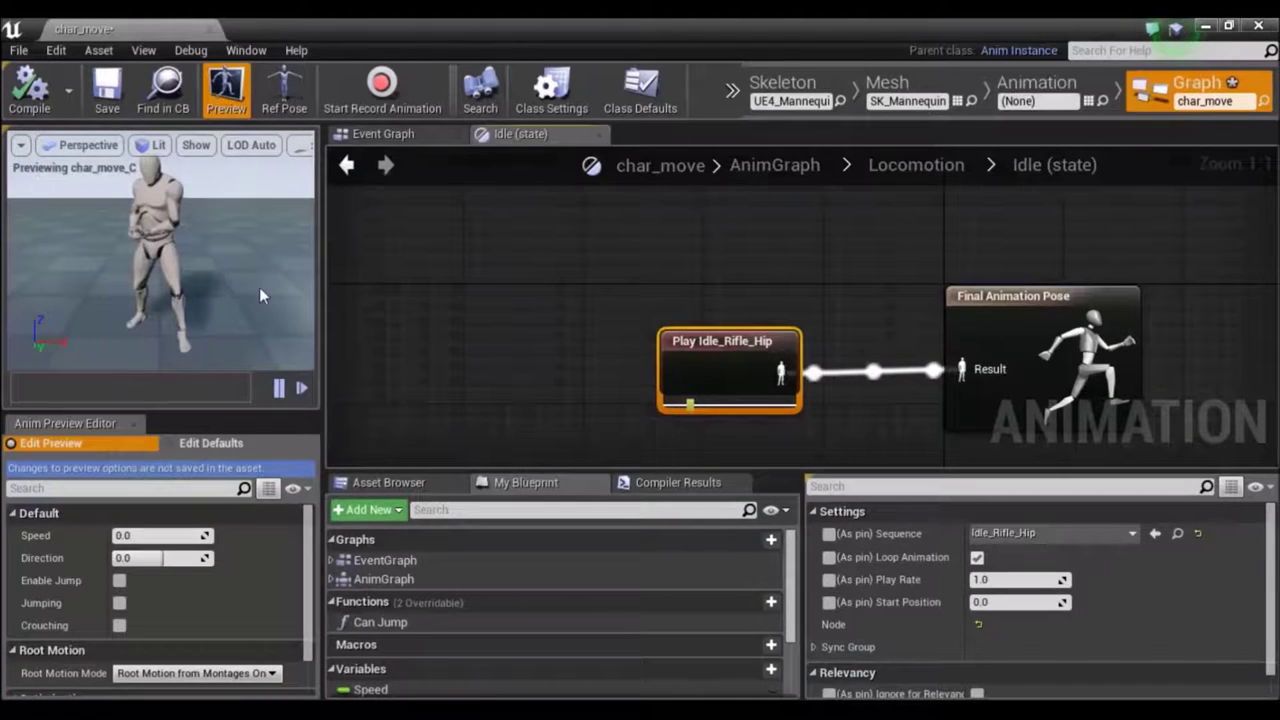
click(799, 309)
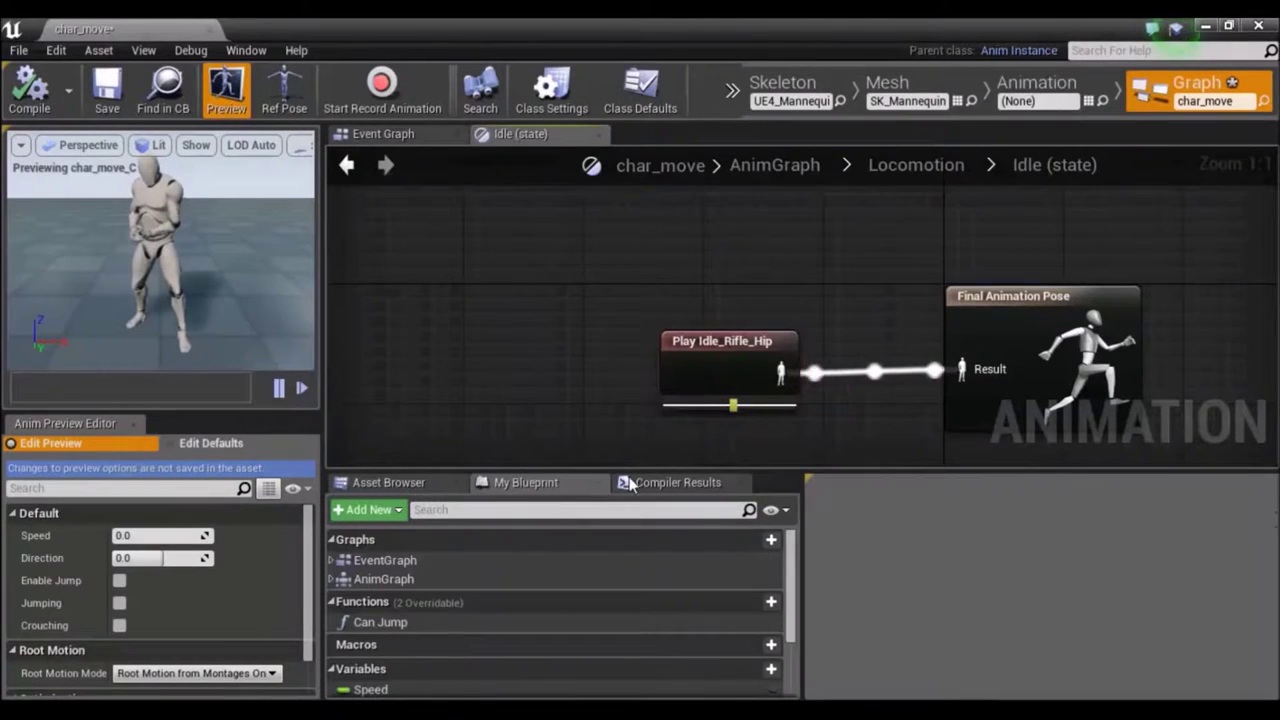
click(422, 486)
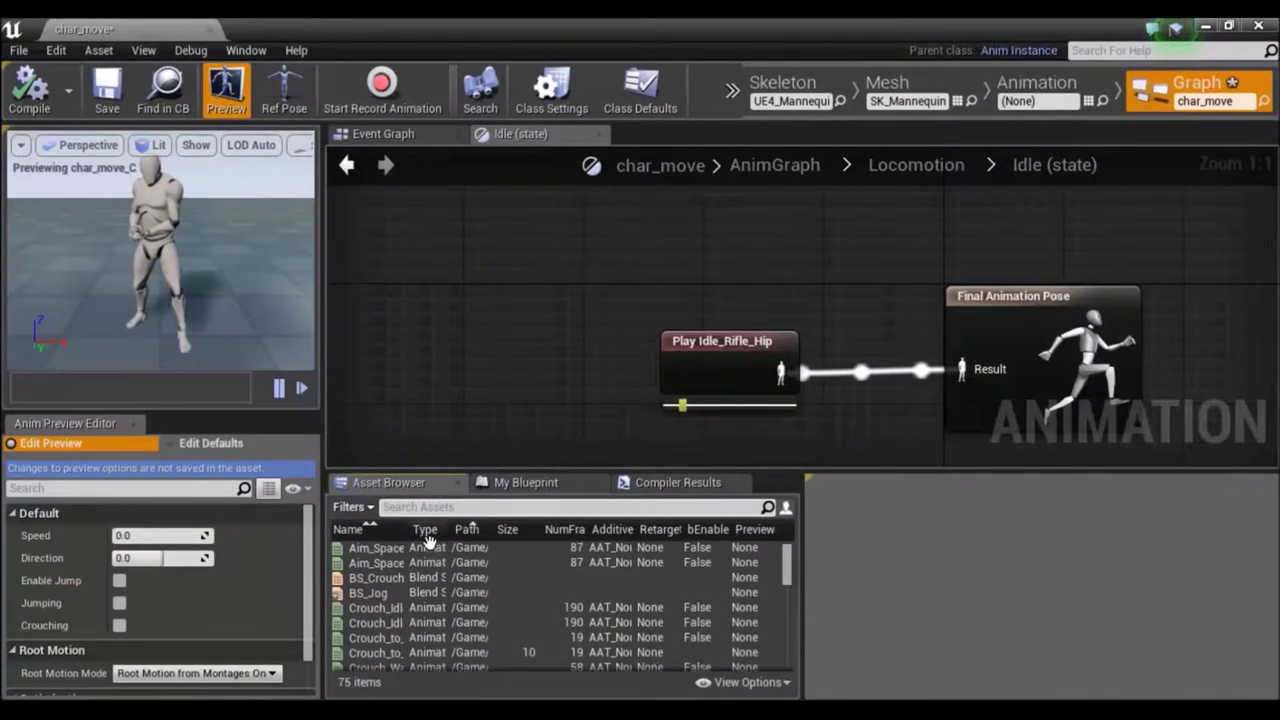
Replace Play Idle_Rifle_Hip with Aim_Space_Hip wired to Final Animation Pose and compile.
text(aim)
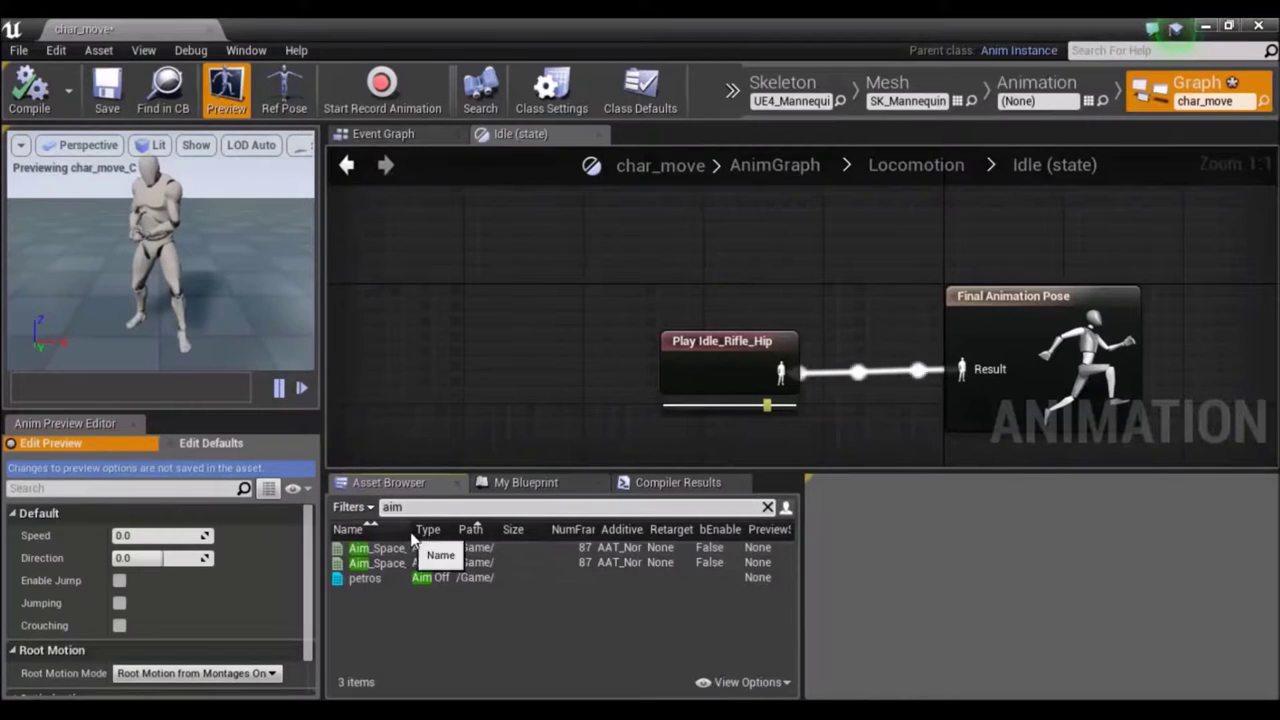
drag(410, 529, 522, 529)
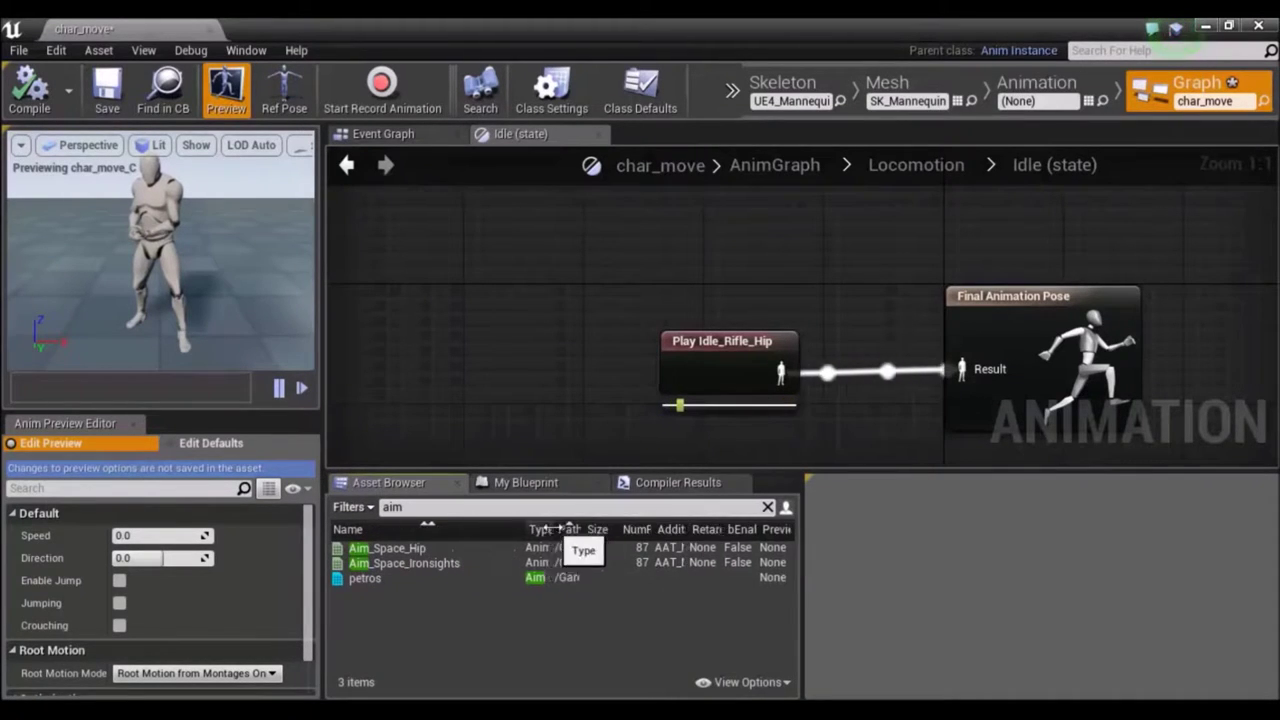
mouse_move(430, 570)
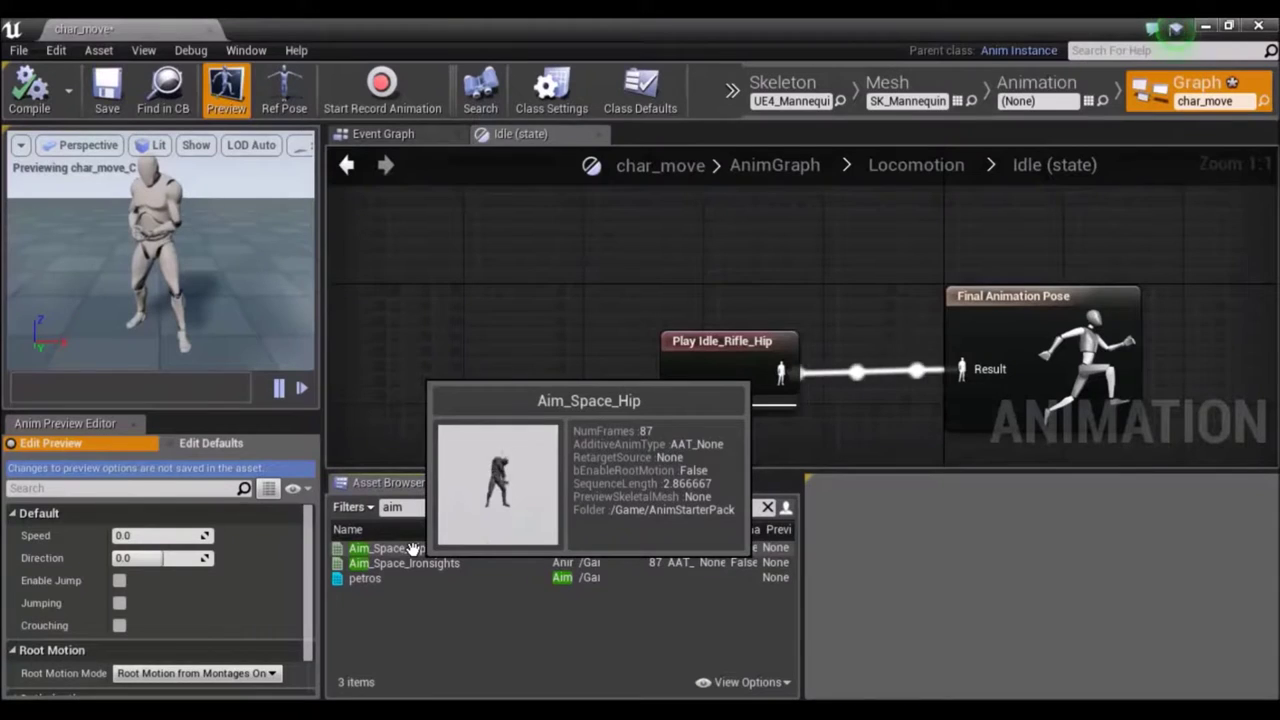
drag(413, 549, 568, 286)
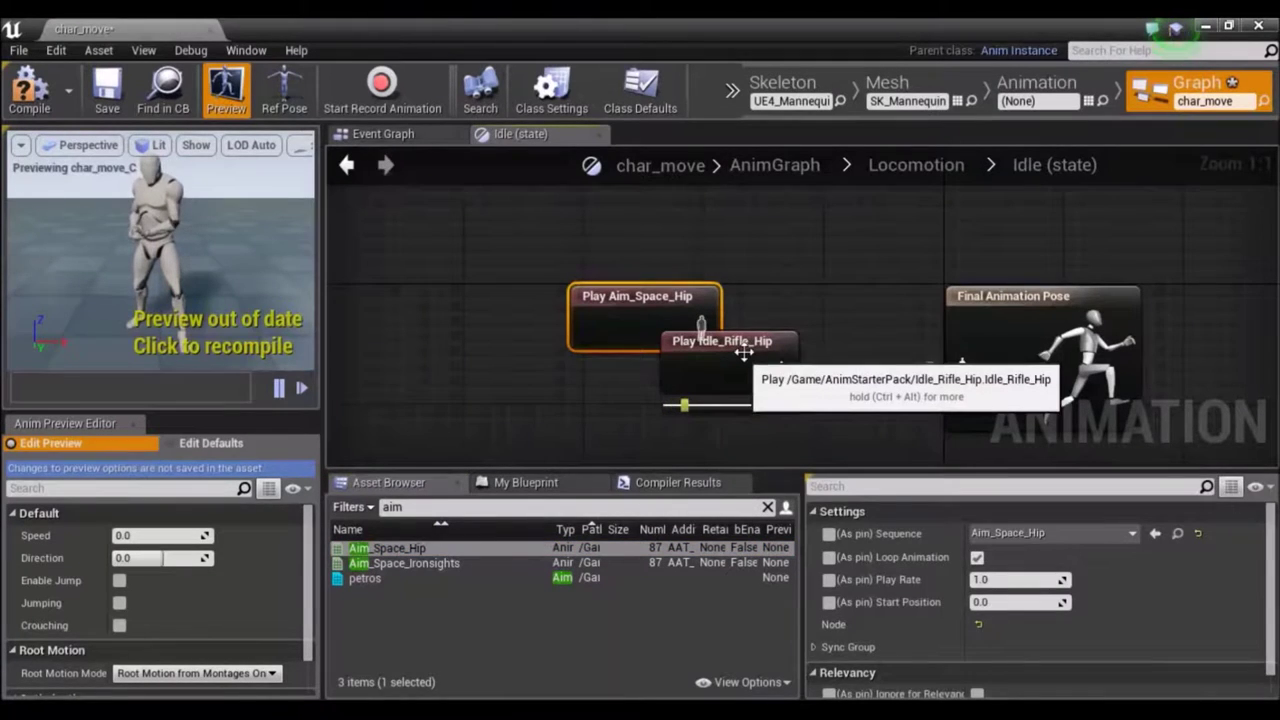
click(744, 352)
key(Delete)
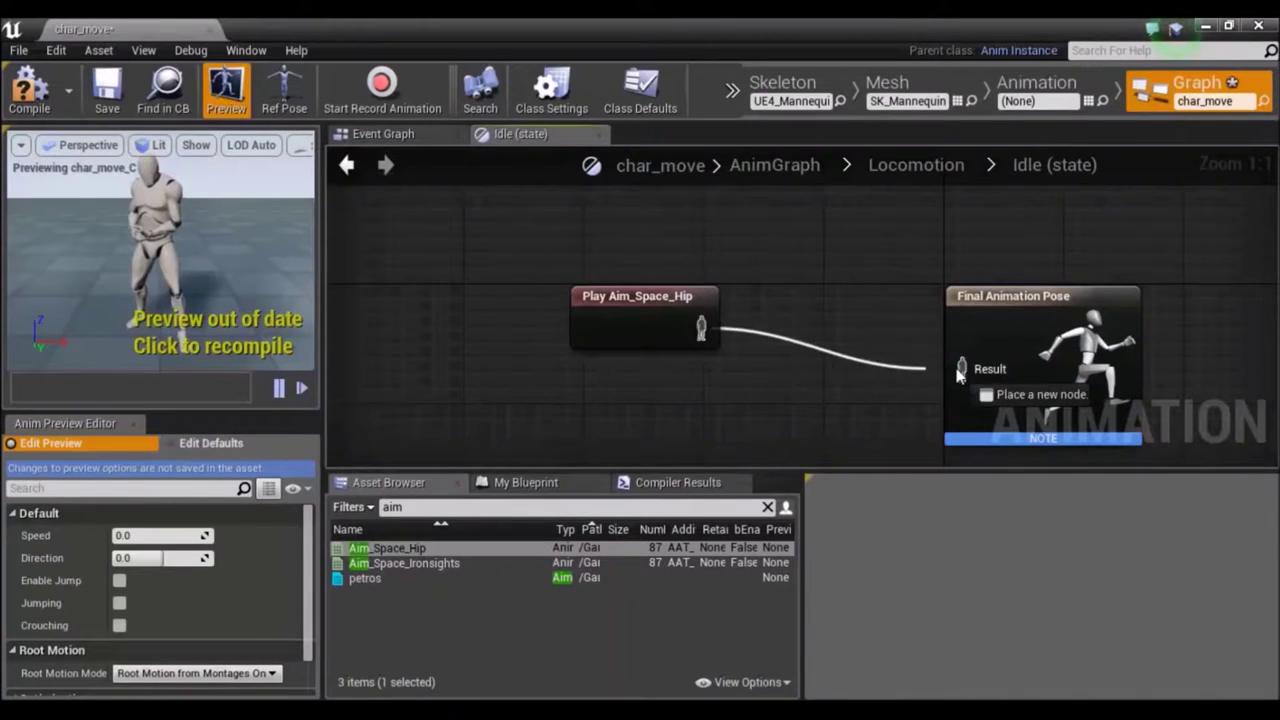
drag(702, 327, 975, 378)
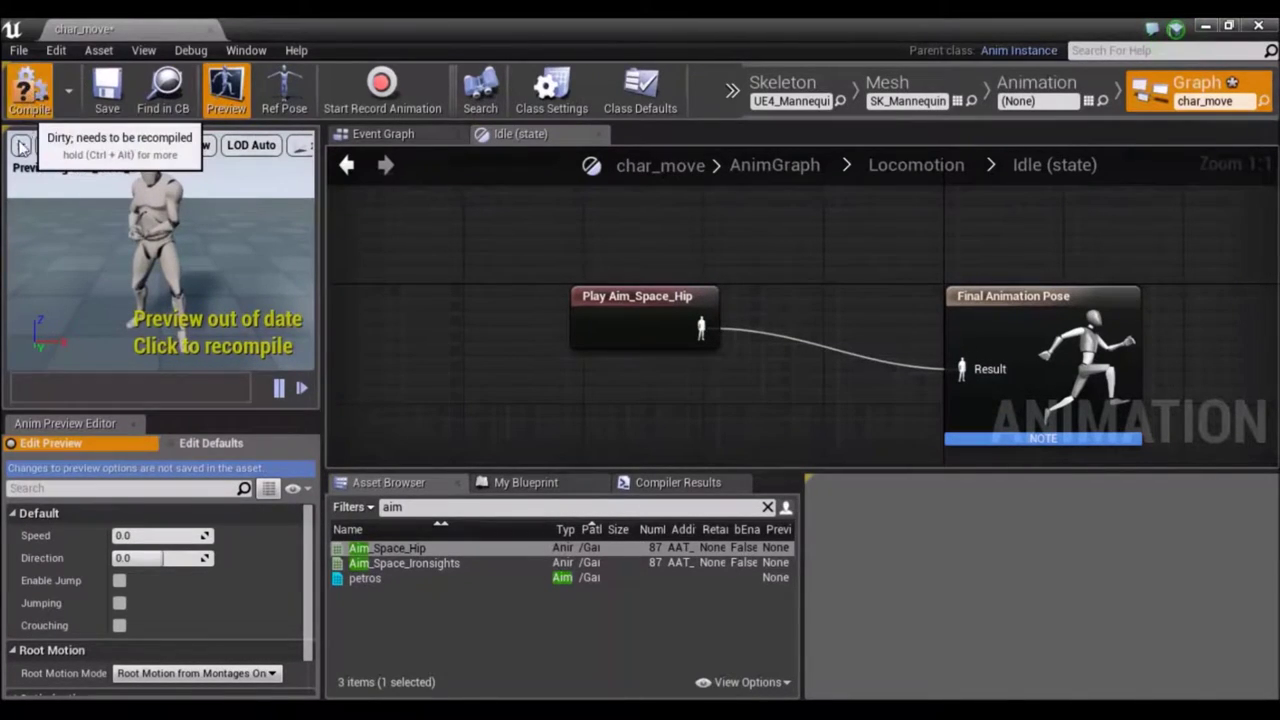
click(29, 88)
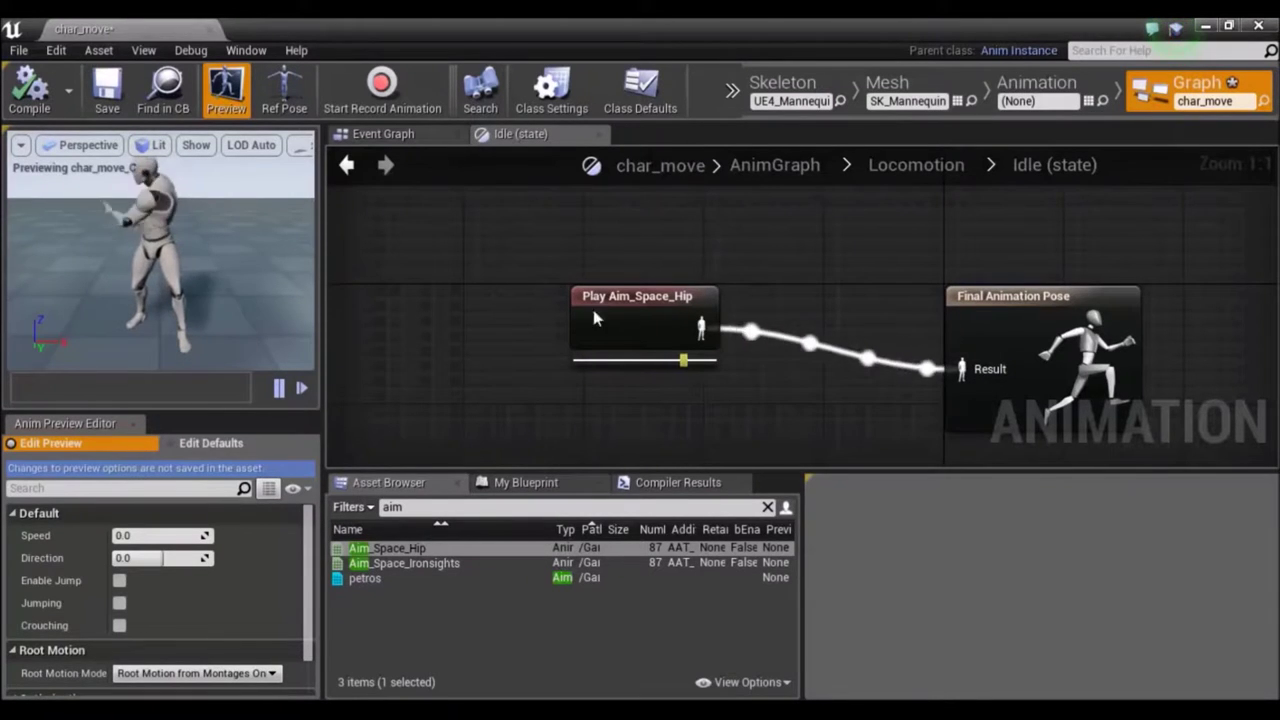
Undo and redo the Aim_Space_Hip link to the final pose, then recompile.
click(677, 318)
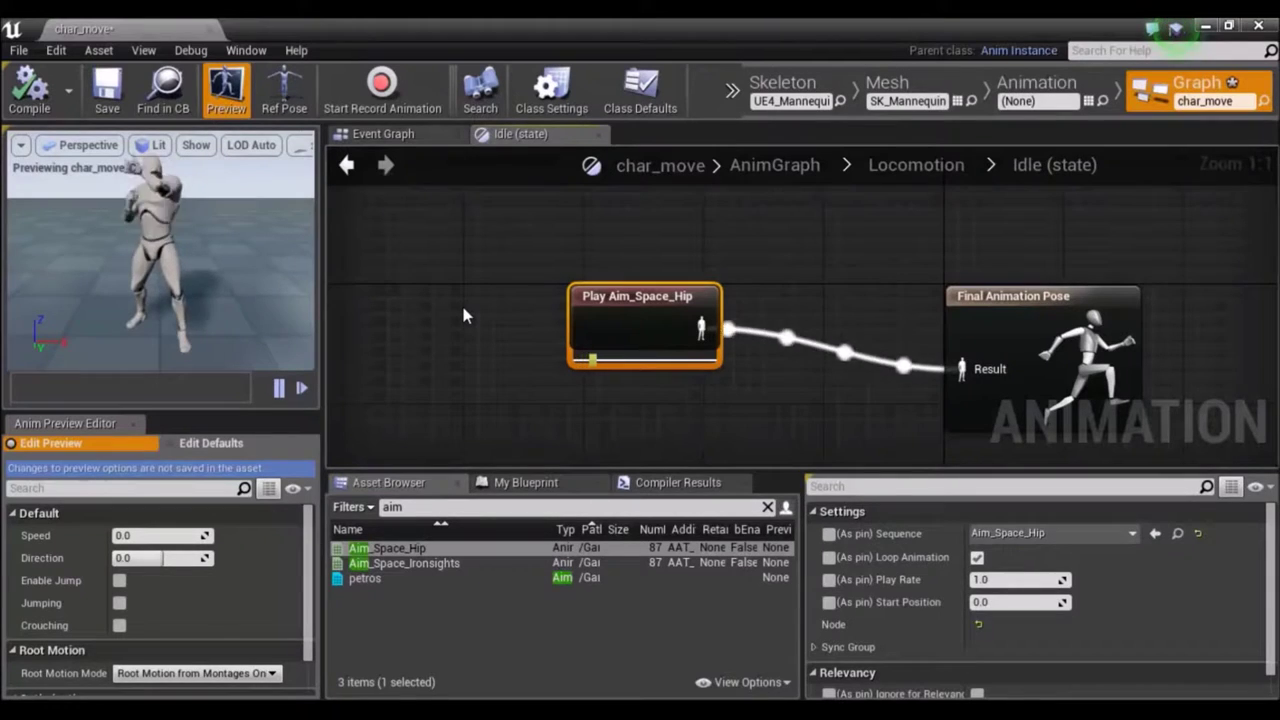
click(463, 316)
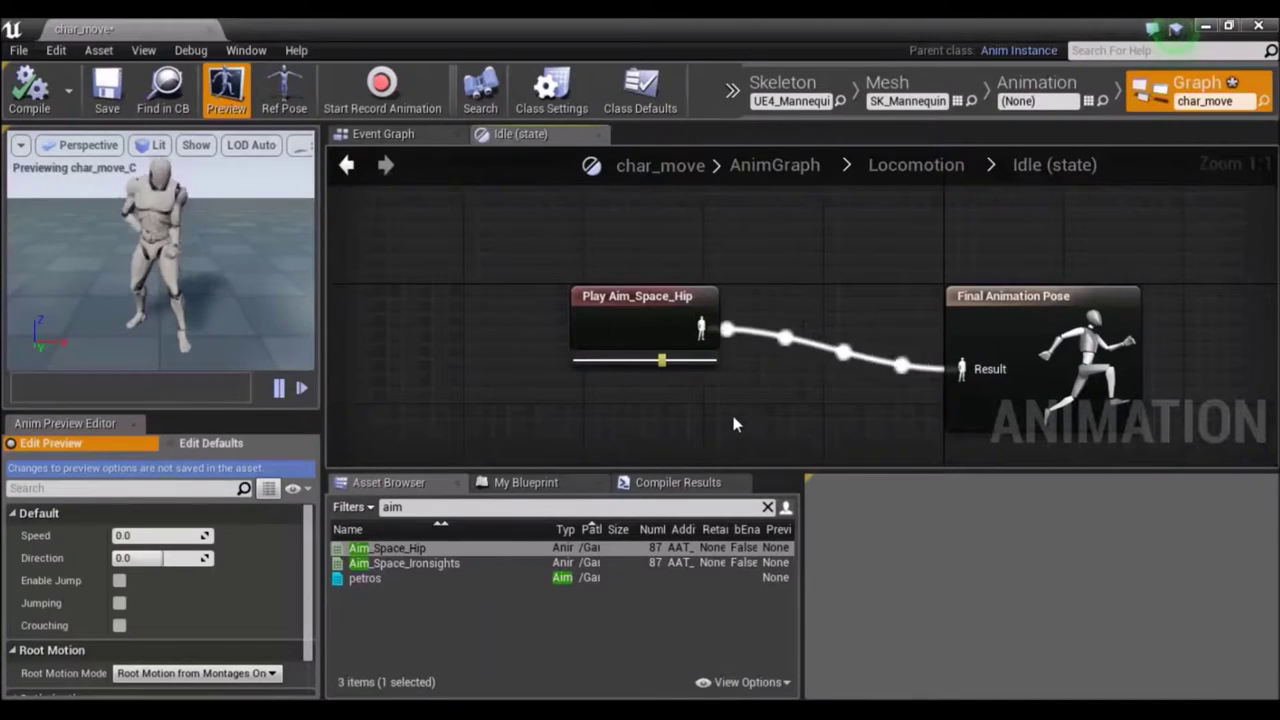
key(ctrl+z)
drag(702, 329, 982, 374)
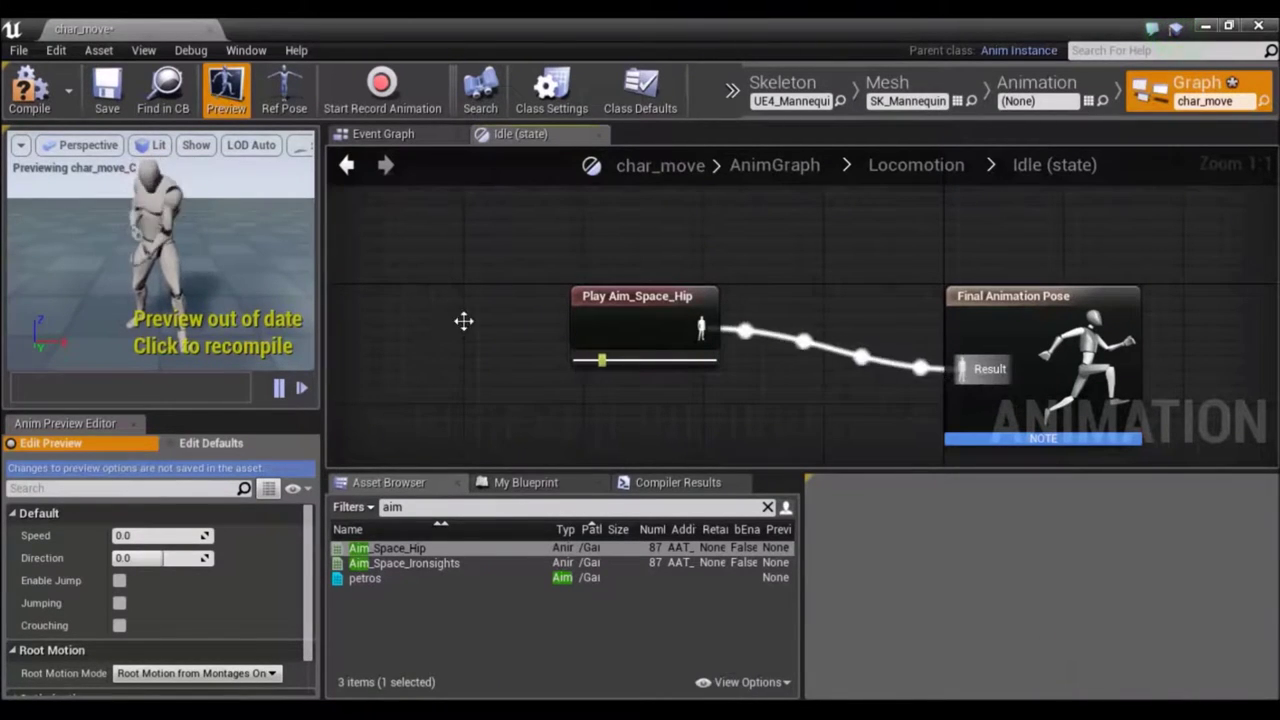
click(30, 90)
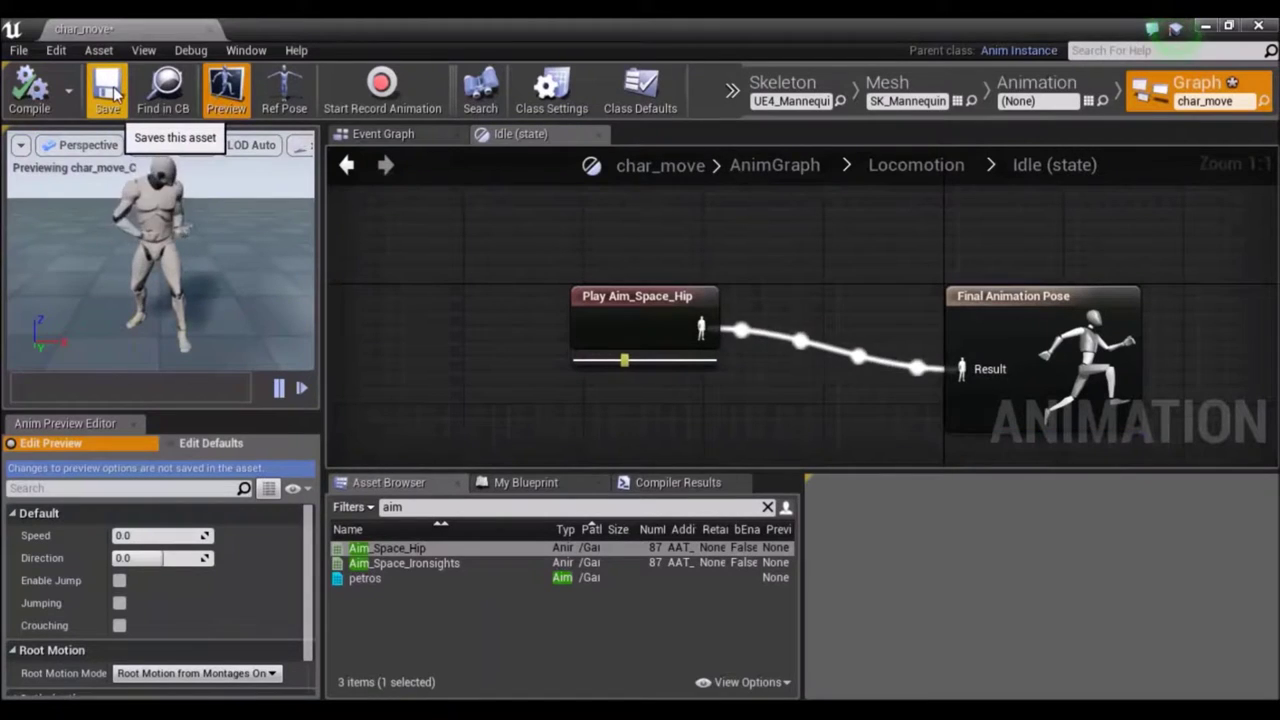
Restore Play Idle_Rifle_Hip, delete the Aim_Space_Hip node, recompile and minimize the editor.
click(621, 315)
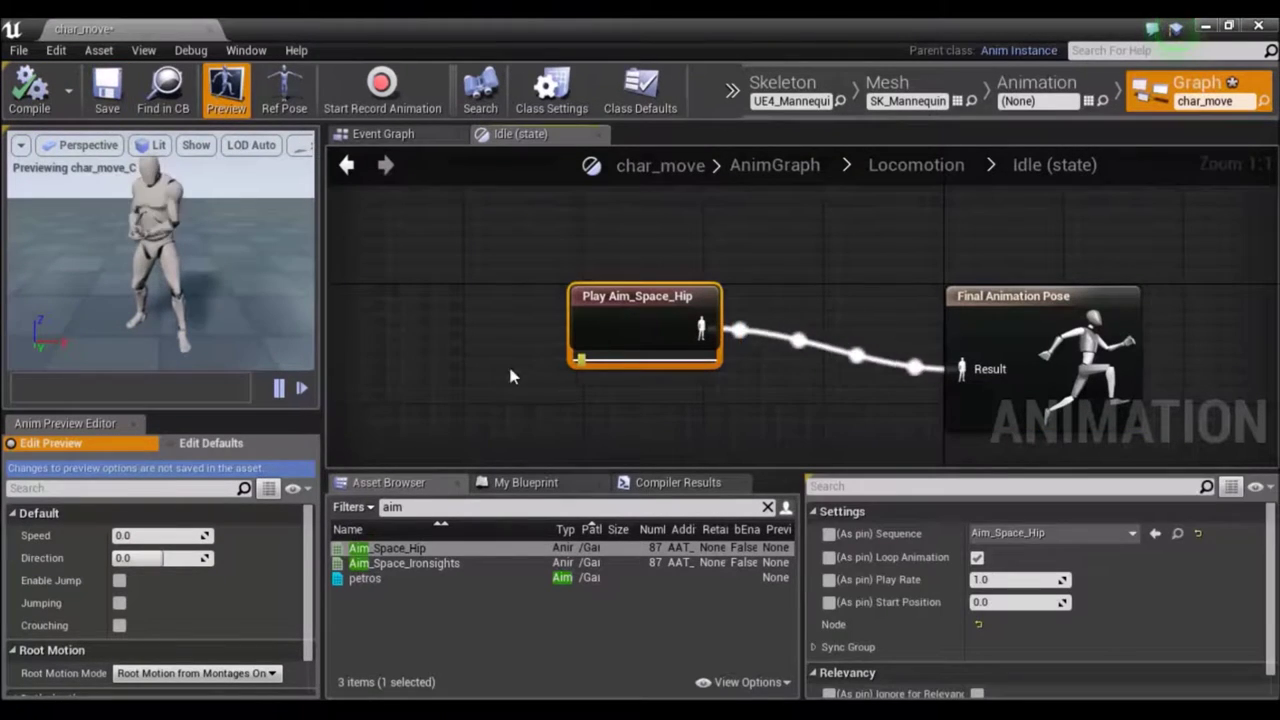
click(480, 336)
key(ctrl+z)
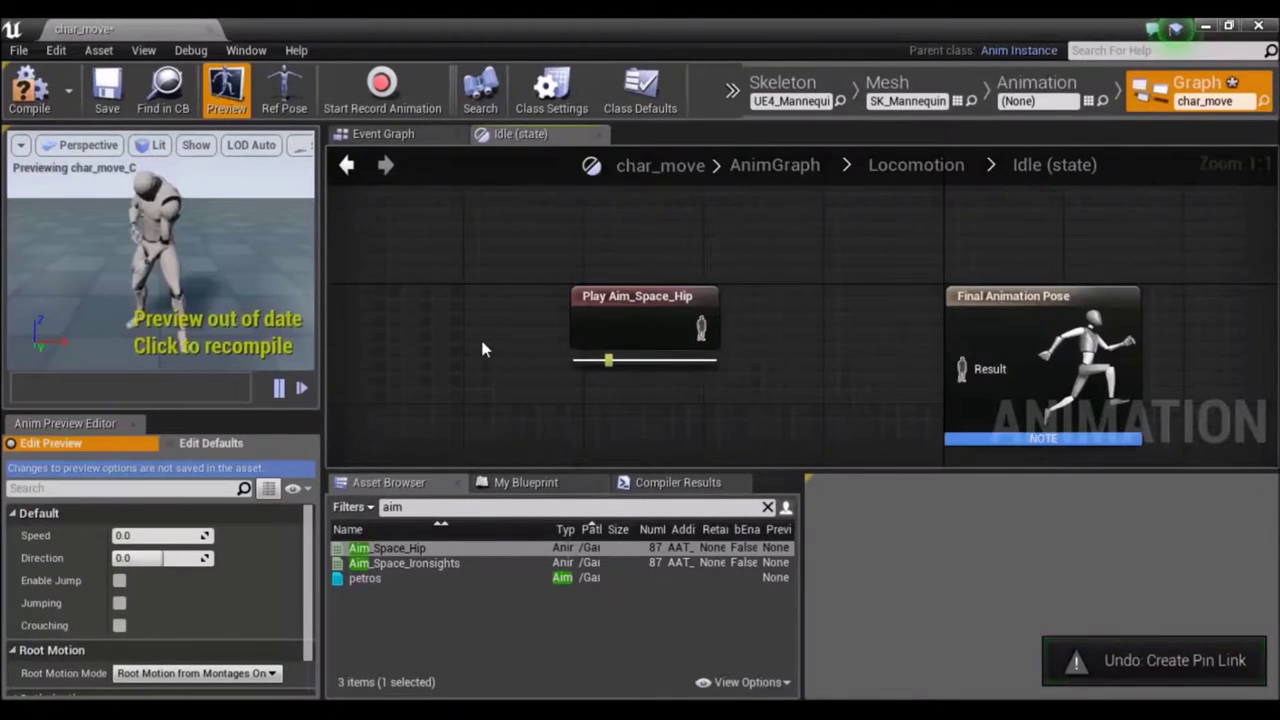
key(ctrl+z)
drag(573, 326, 541, 235)
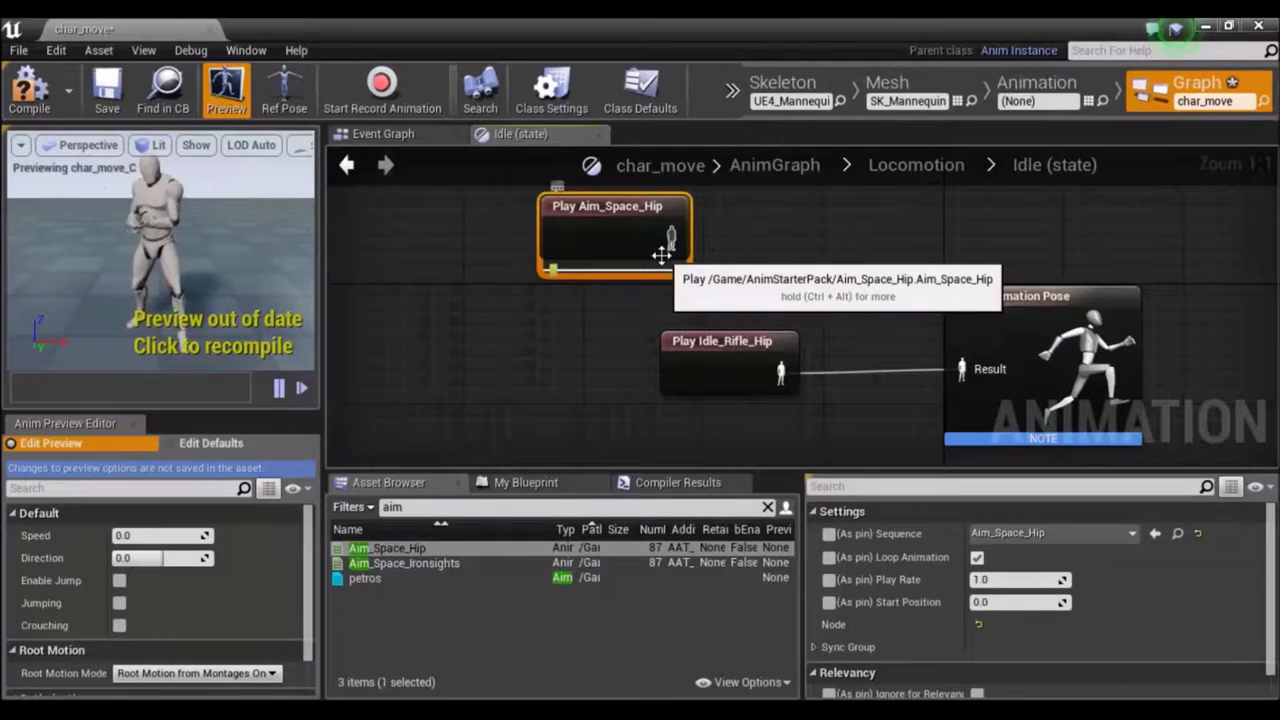
key(Delete)
click(42, 92)
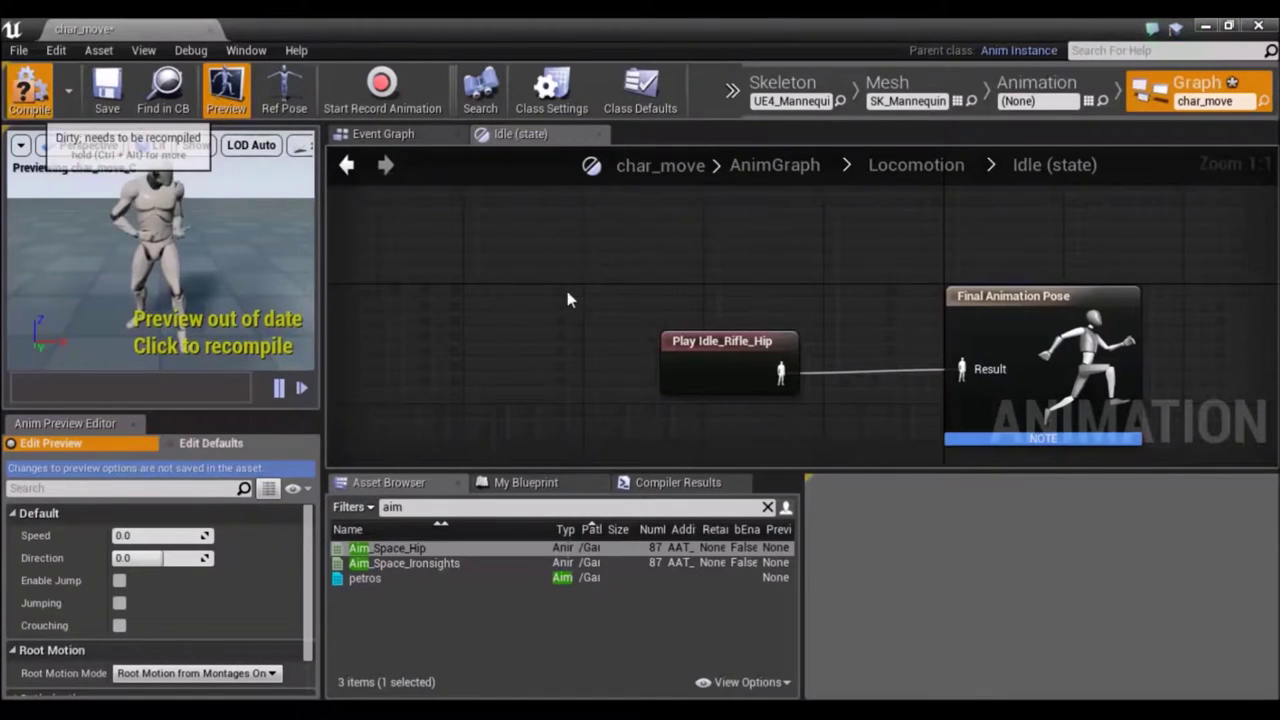
click(1205, 27)
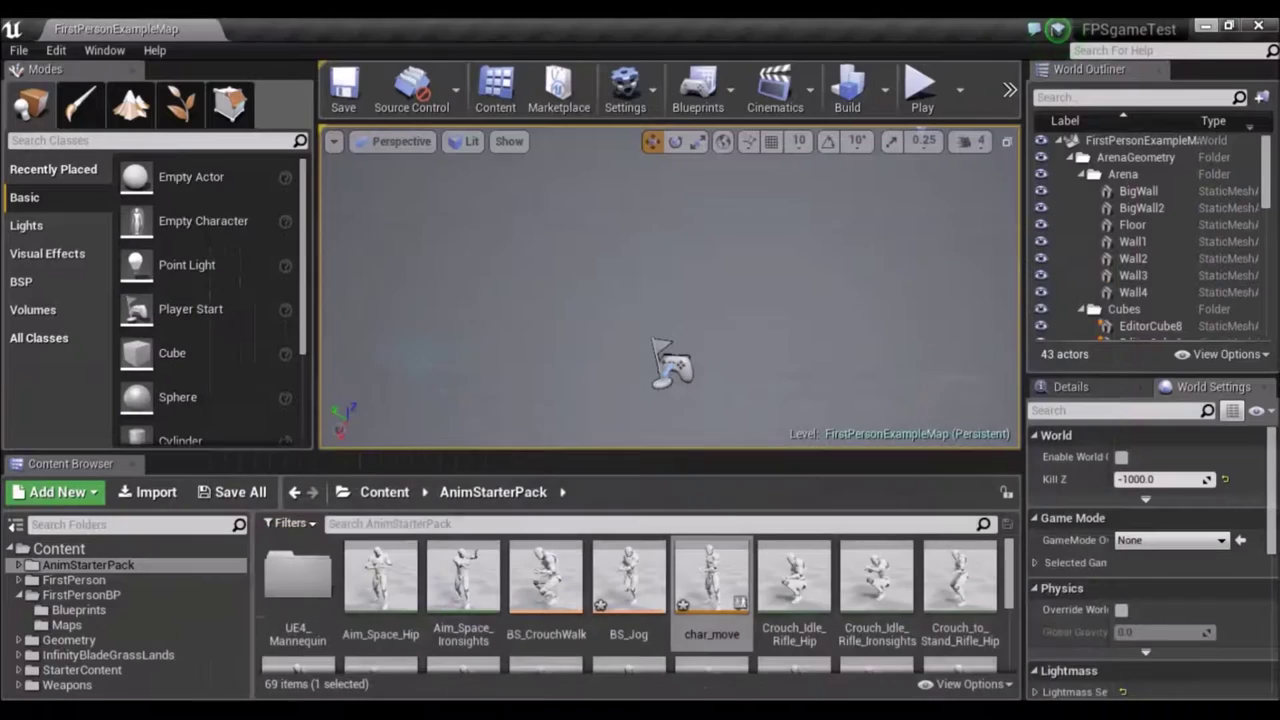
Go through FirstPersonBP to AnimStarterPack, scroll to char_move and reopen it.
click(118, 596)
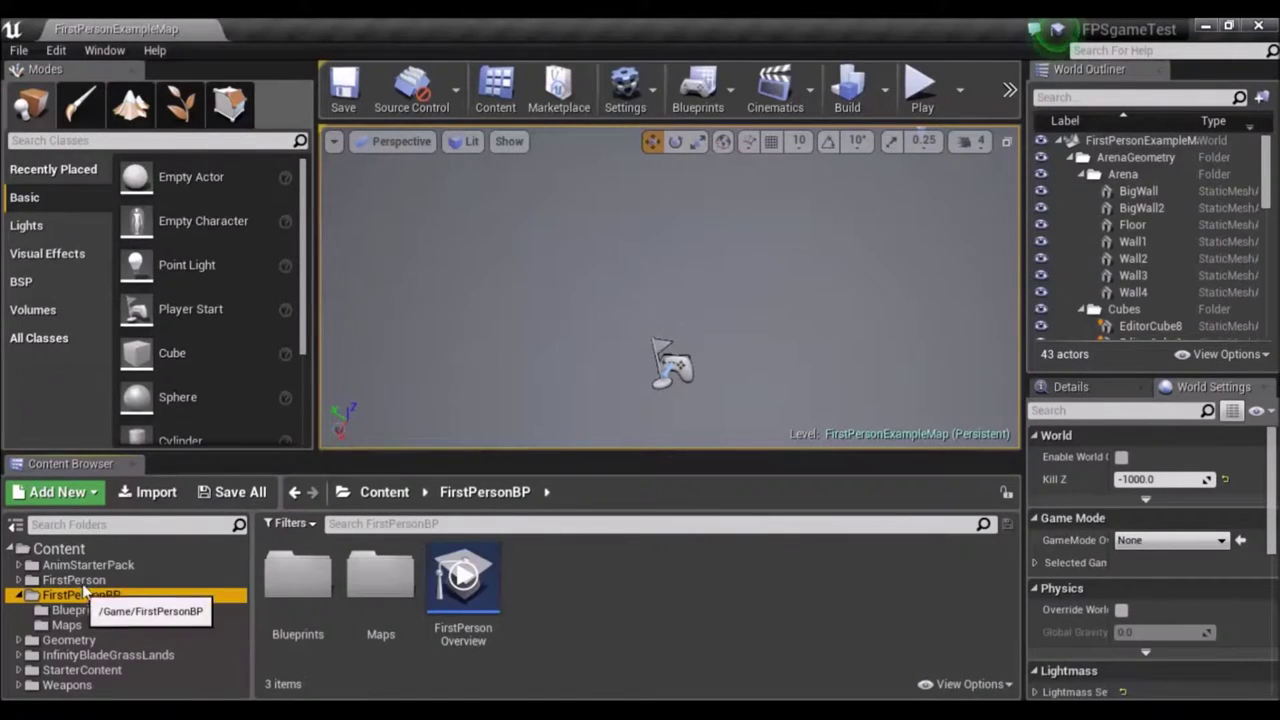
click(100, 567)
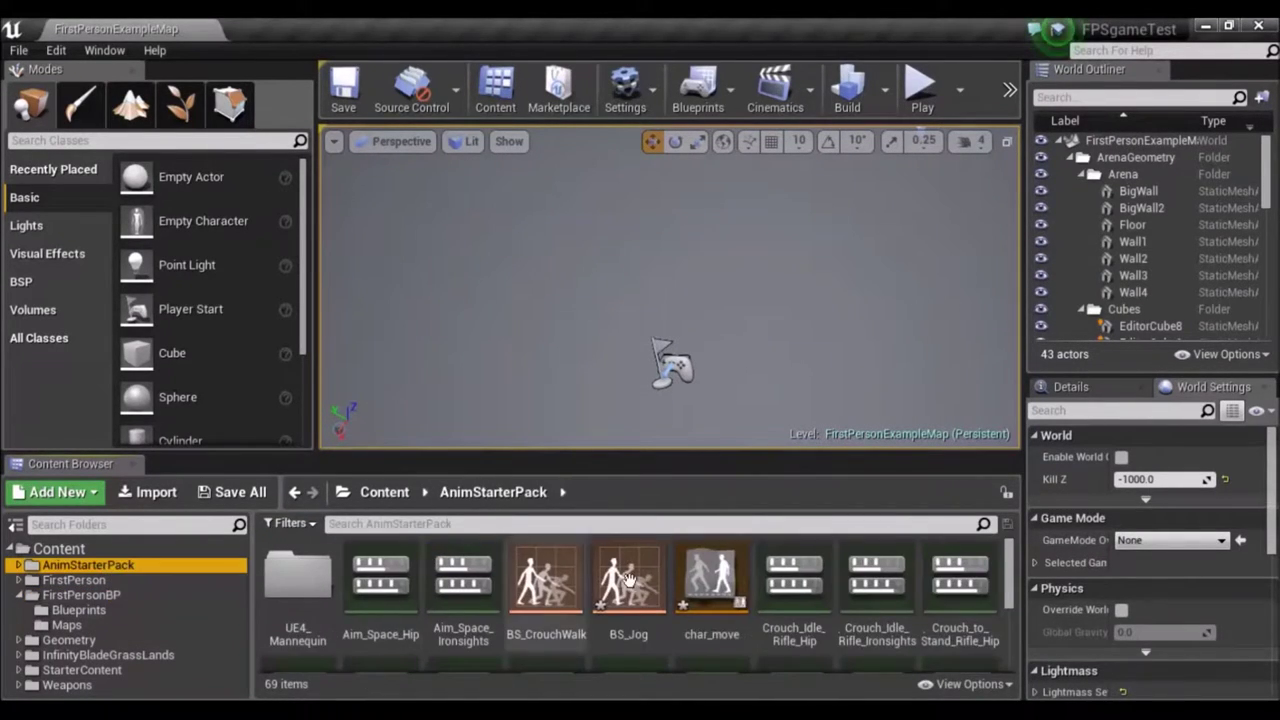
scroll(650, 590, down, 2)
scroll(720, 600, down, 2)
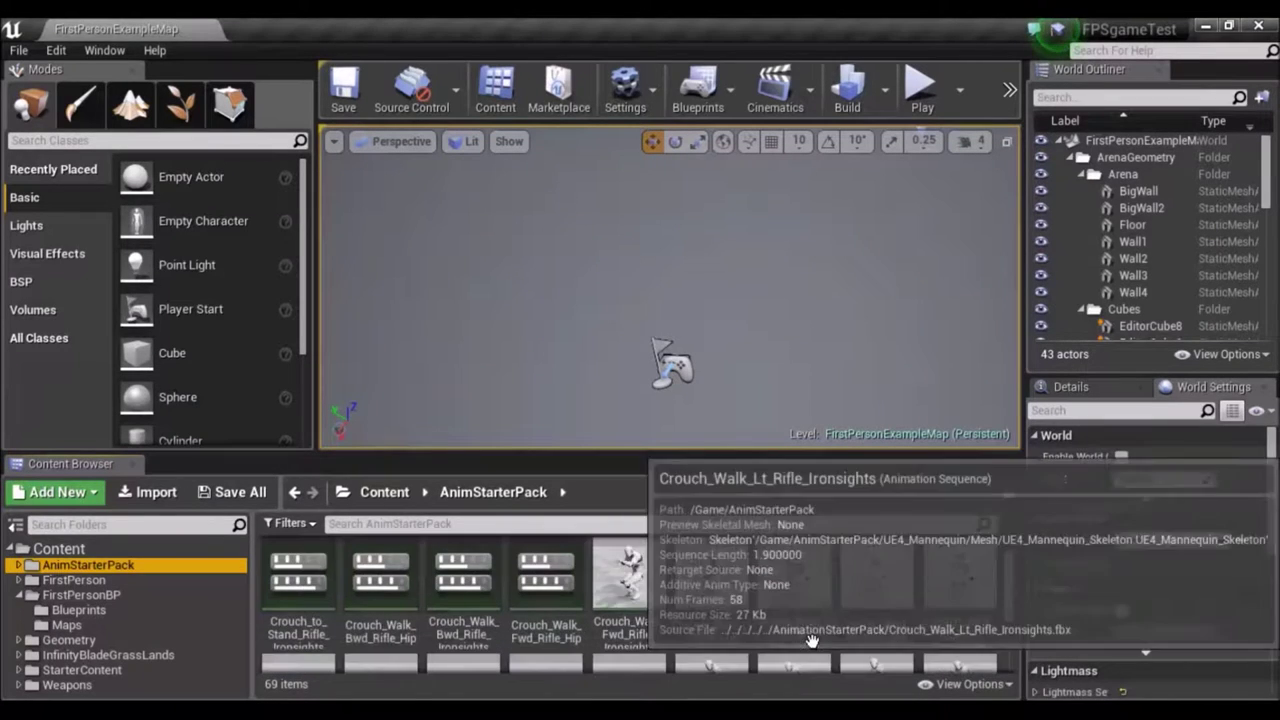
scroll(800, 615, down, 2)
scroll(835, 614, down, 2)
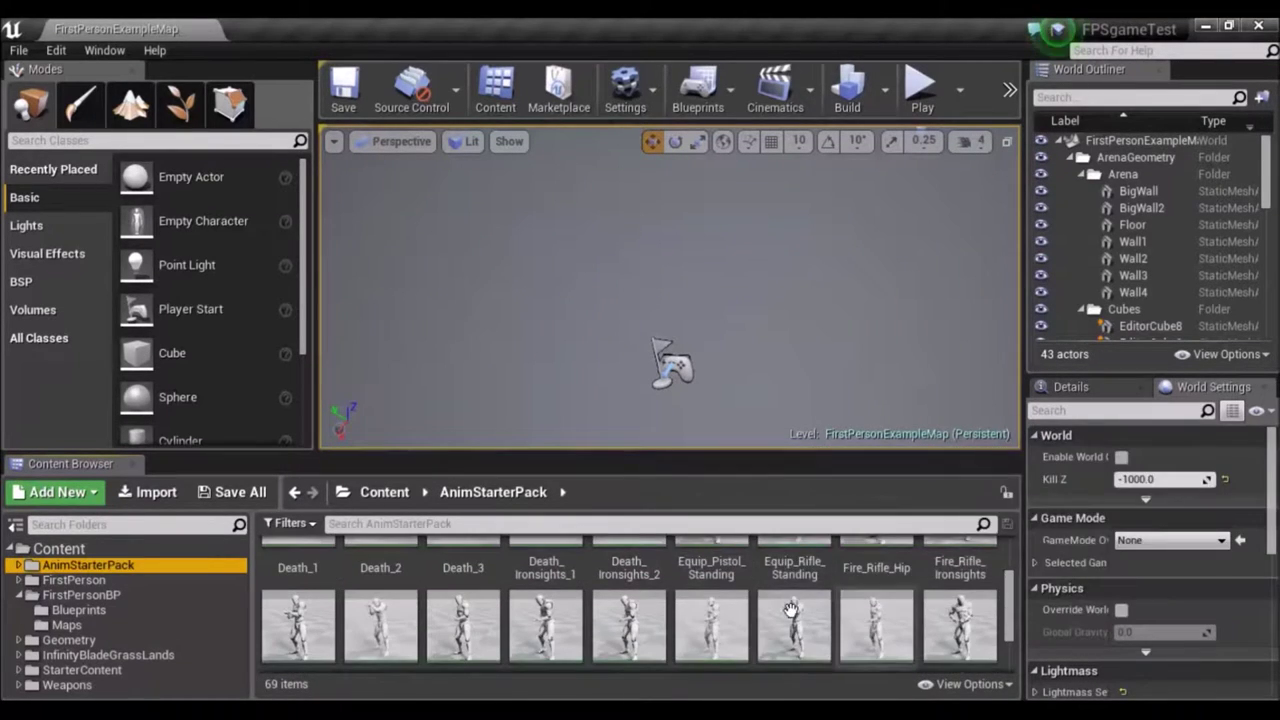
scroll(790, 612, down, 2)
scroll(786, 613, down, 2)
scroll(780, 615, down, 2)
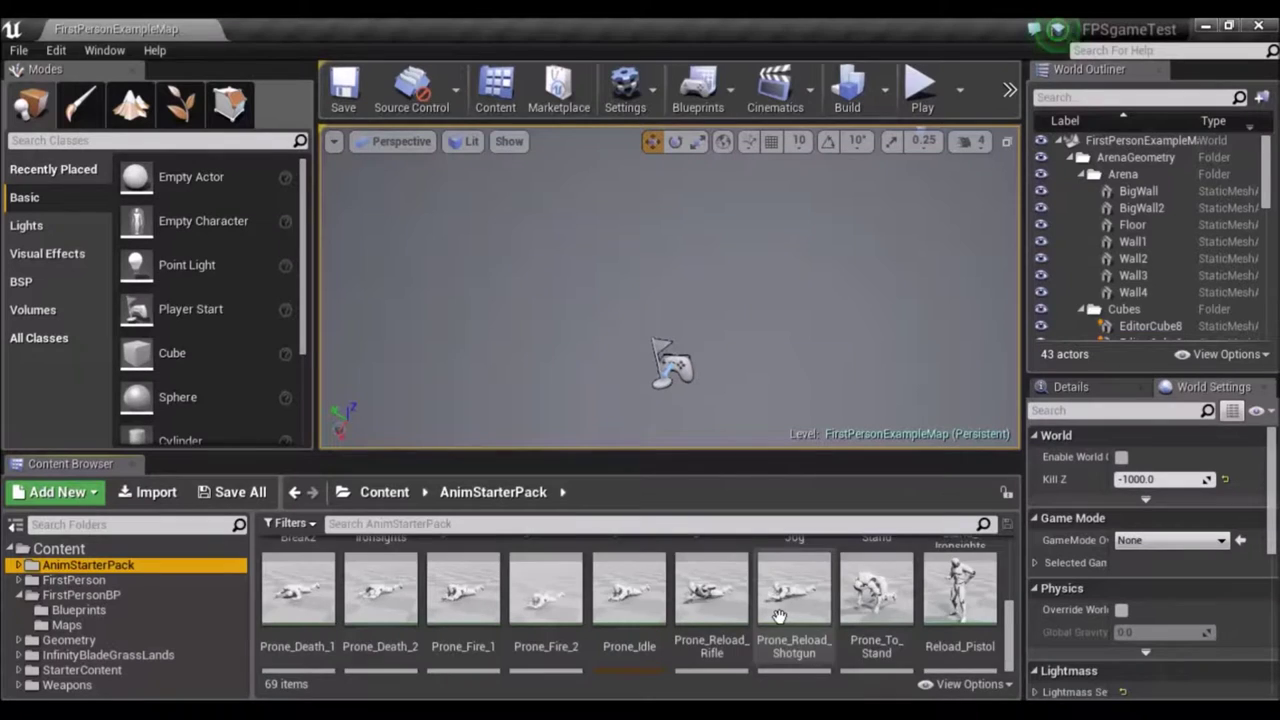
scroll(779, 615, down, 1)
scroll(779, 615, down, 1)
scroll(779, 616, down, 1)
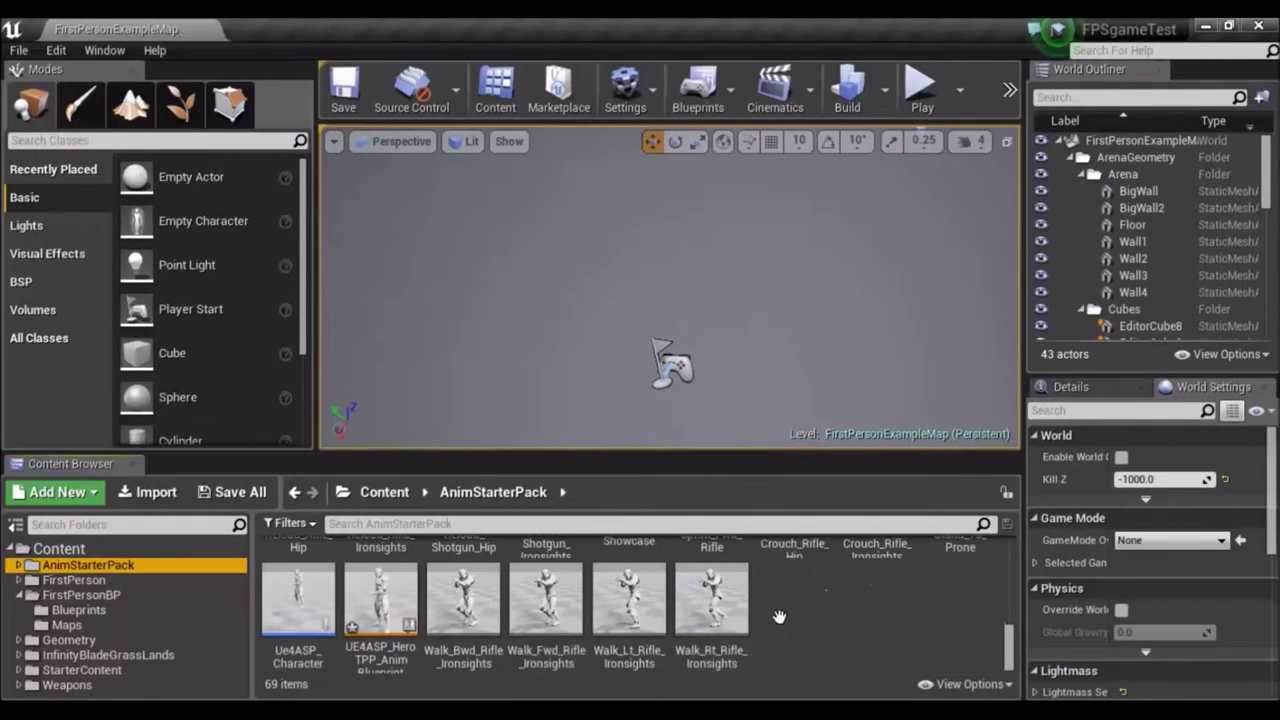
scroll(712, 614, up, 3)
scroll(705, 616, up, 3)
scroll(693, 621, up, 3)
double_click(674, 582)
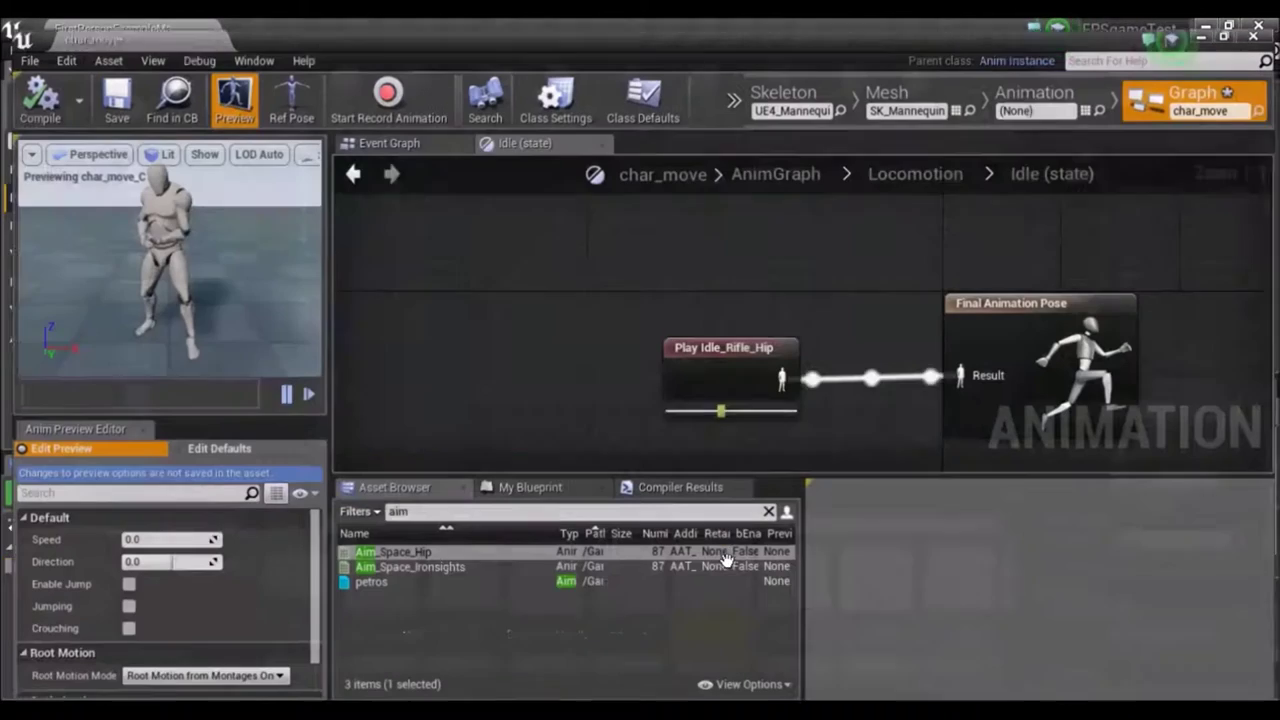
Open the Jog state graph from Locomotion and reposition the Direction and Speed nodes.
click(898, 172)
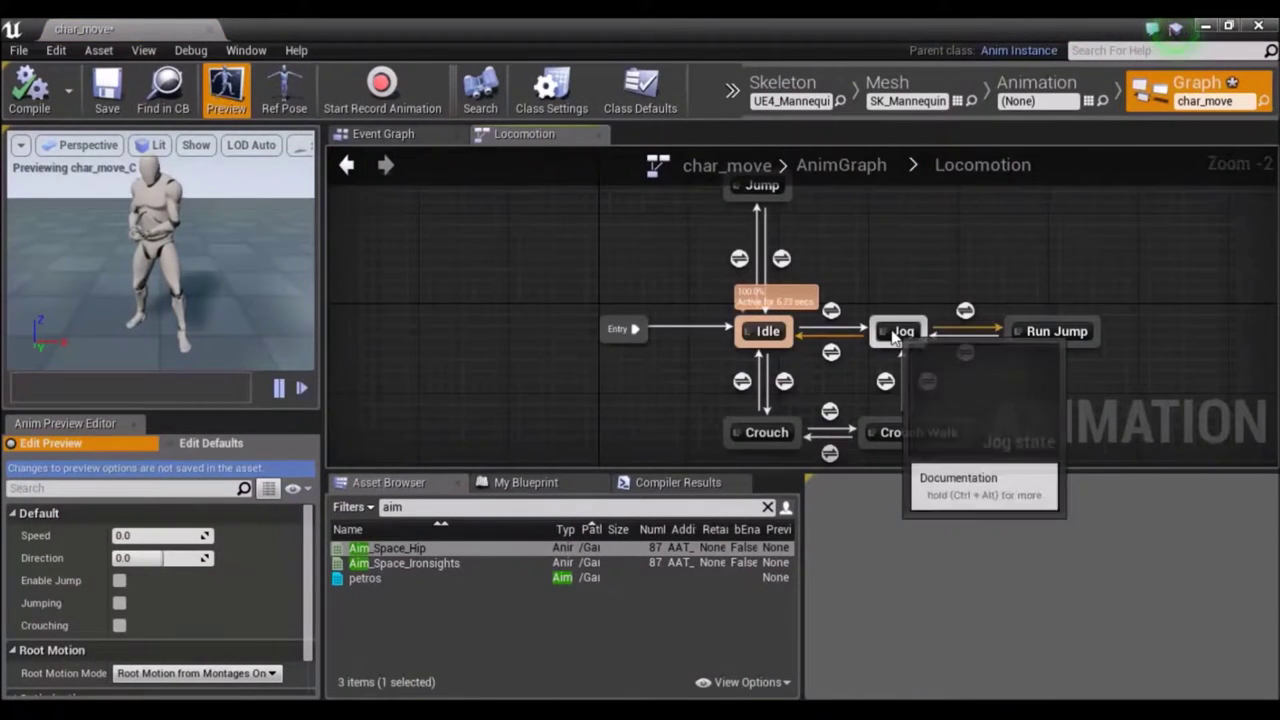
double_click(903, 331)
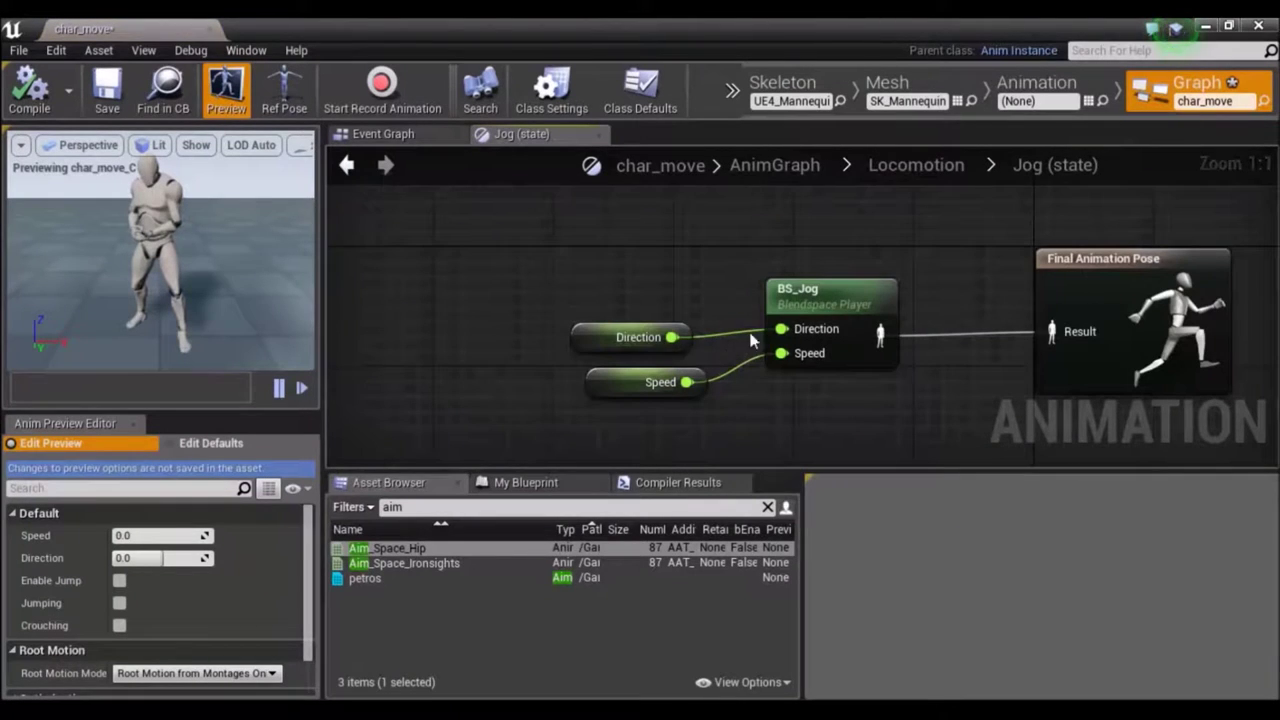
drag(632, 346, 590, 266)
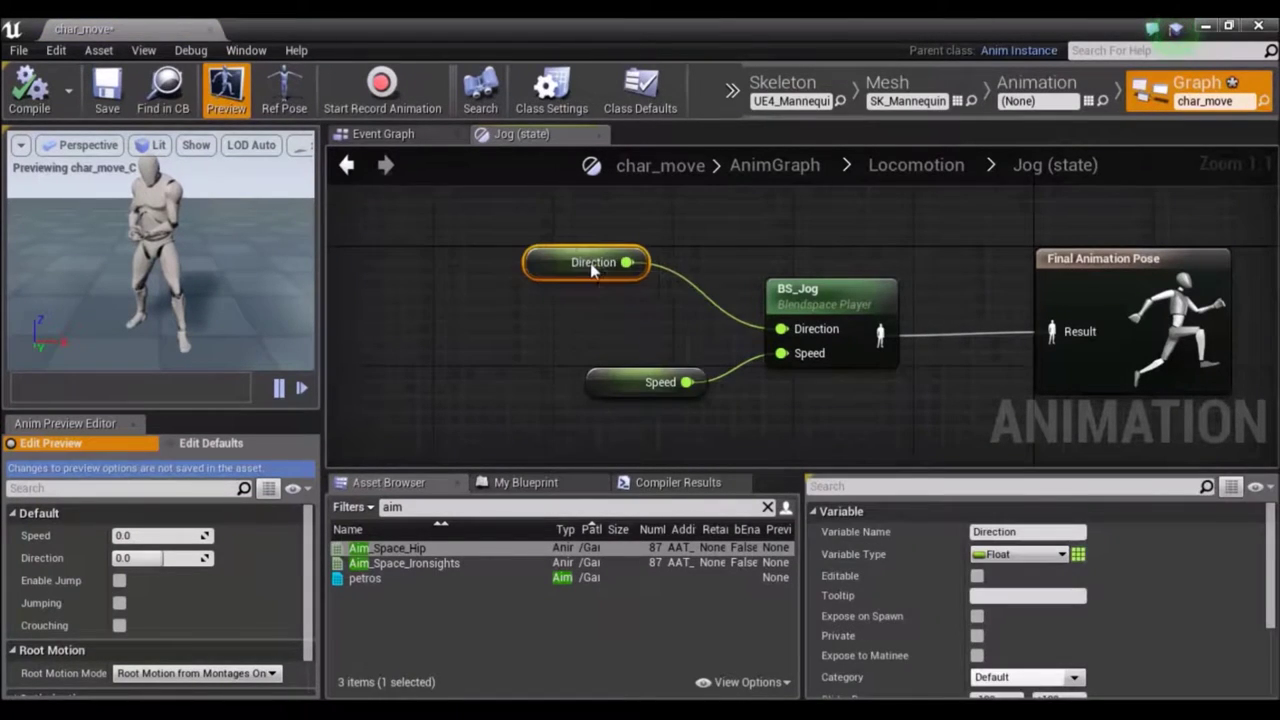
drag(633, 390, 588, 373)
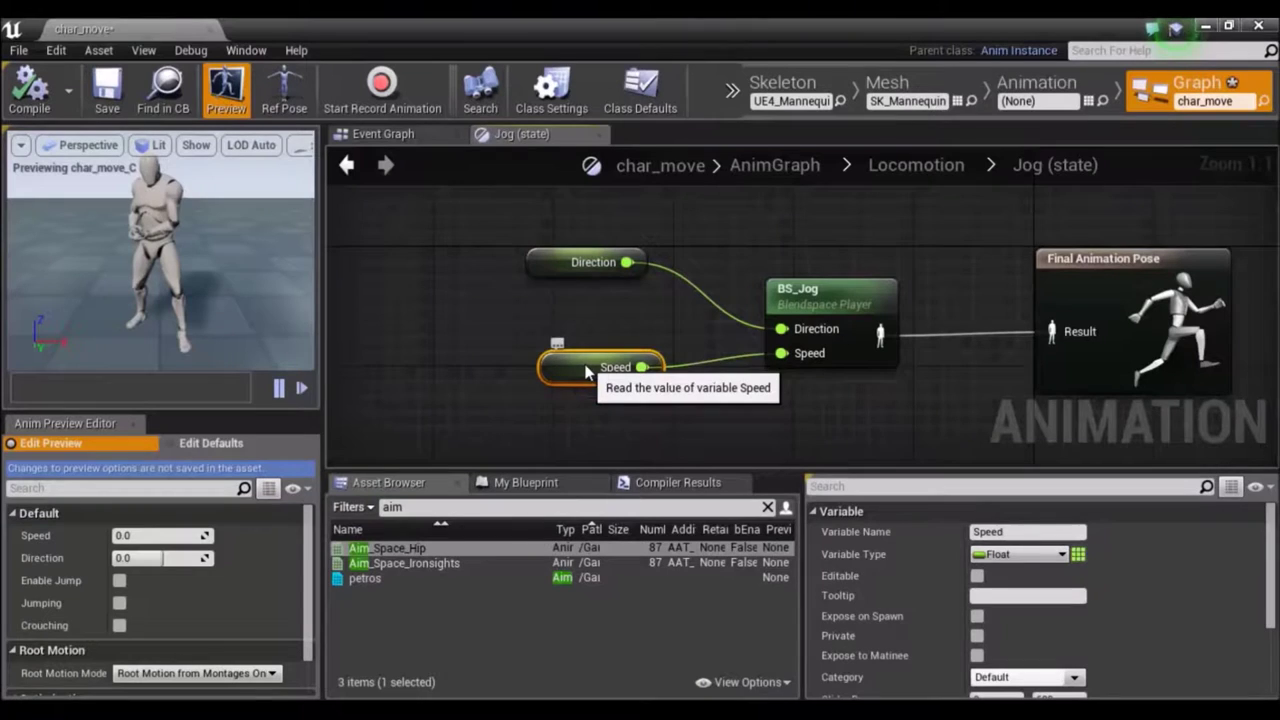
Open BS_Jog and change the Speed axis range maximum from 400 to 600.
double_click(847, 296)
click(834, 587)
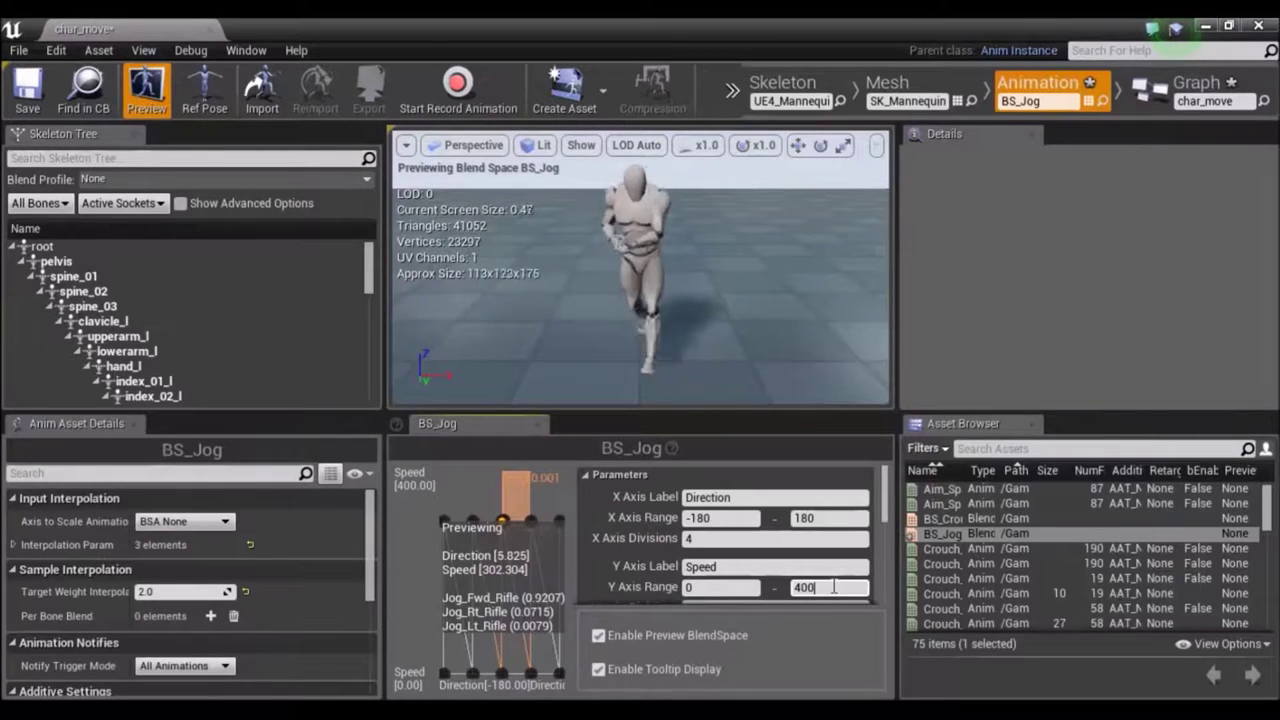
key(BackSpace)
key(BackSpace)
key(BackSpace)
text(600)
key(Return)
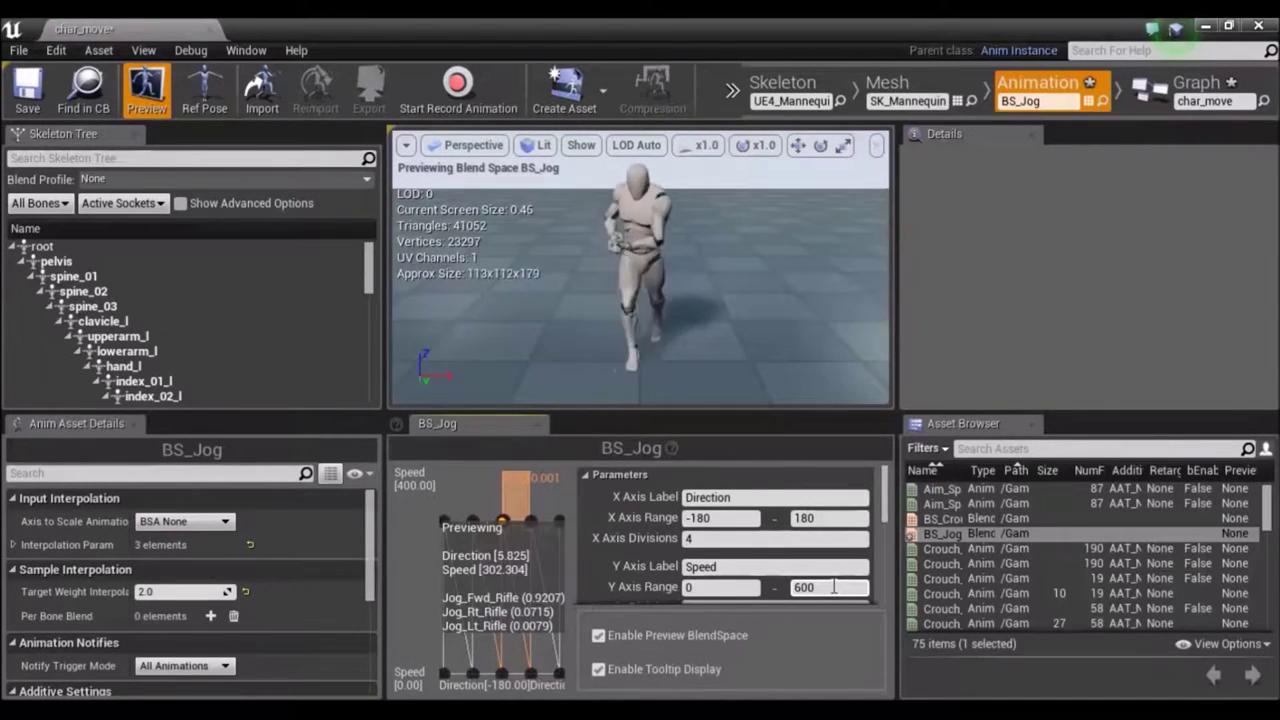
scroll(803, 494, down, 2)
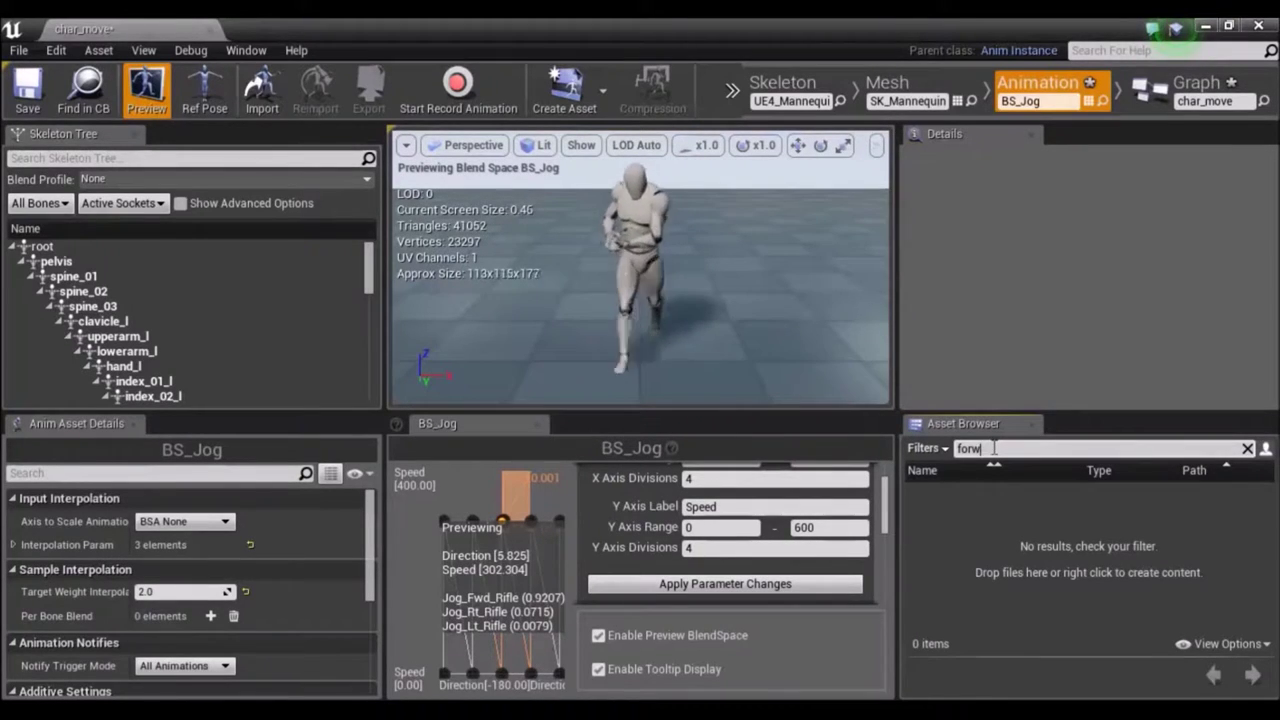
Clear the asset search filter and browse the full unfiltered list of 75 animation assets.
key(BackSpace)
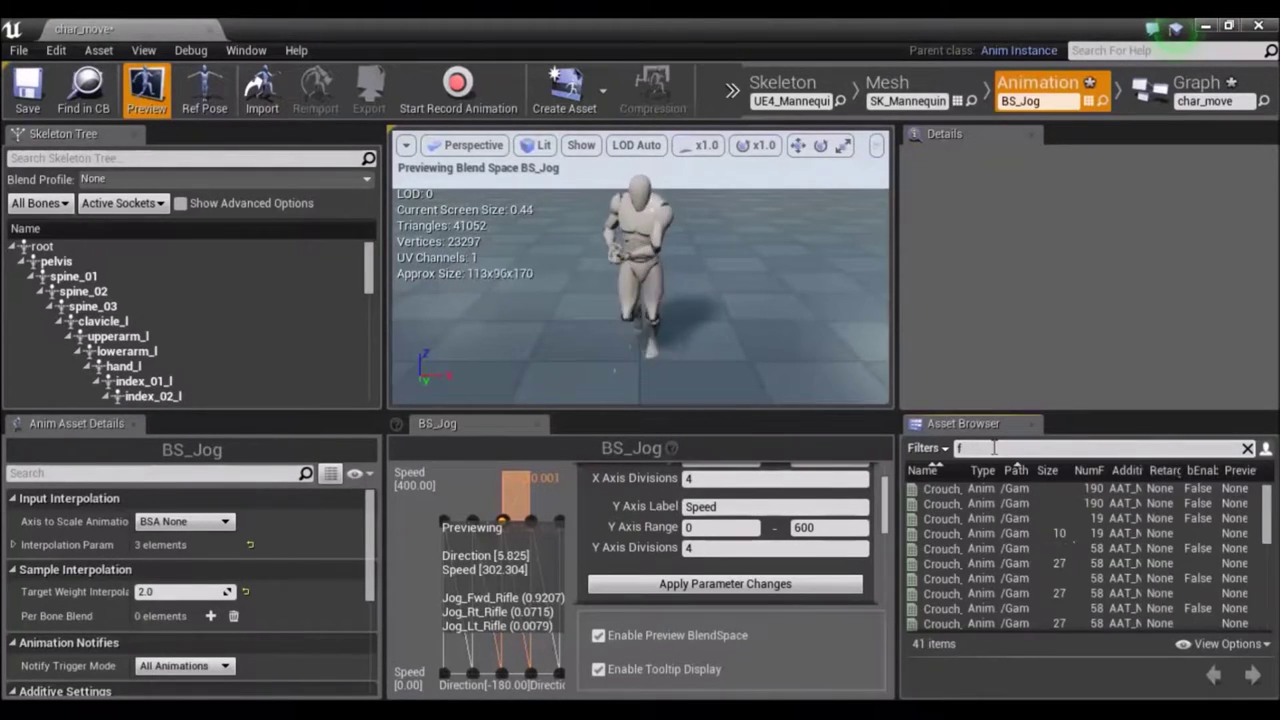
click(1020, 578)
scroll(1028, 577, down, 2)
scroll(1028, 577, down, 3)
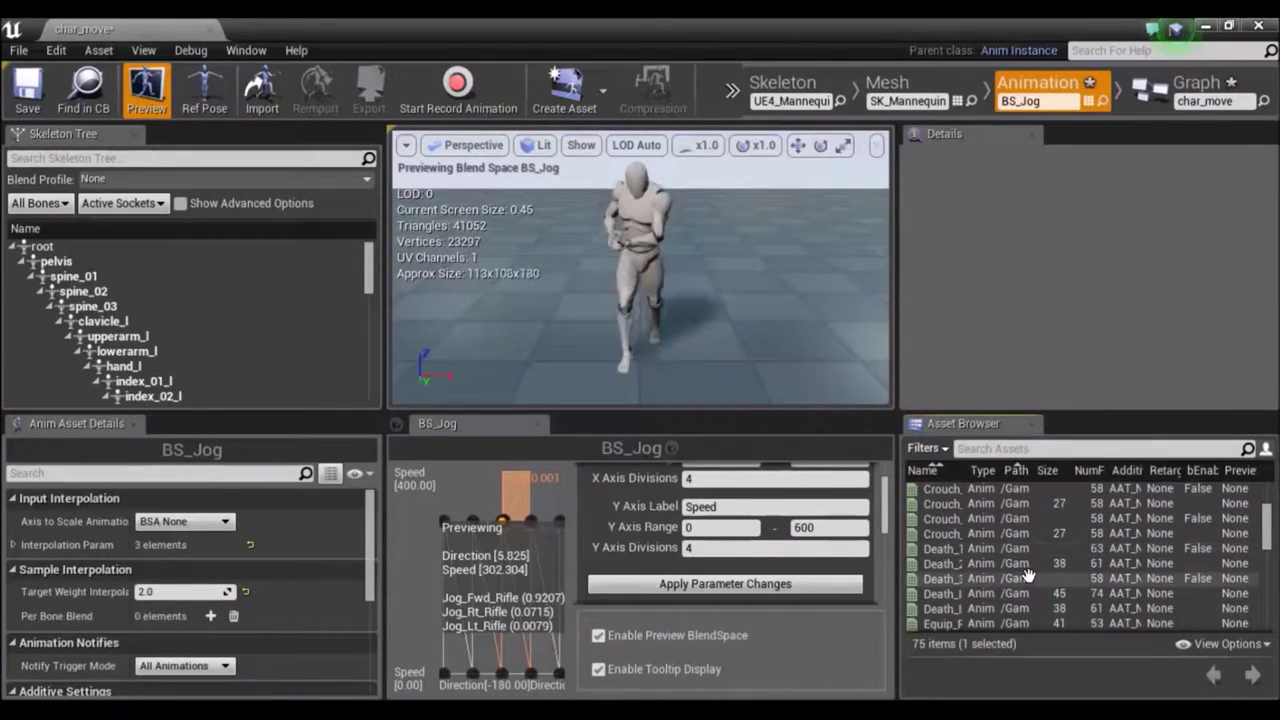
scroll(1028, 577, down, 4)
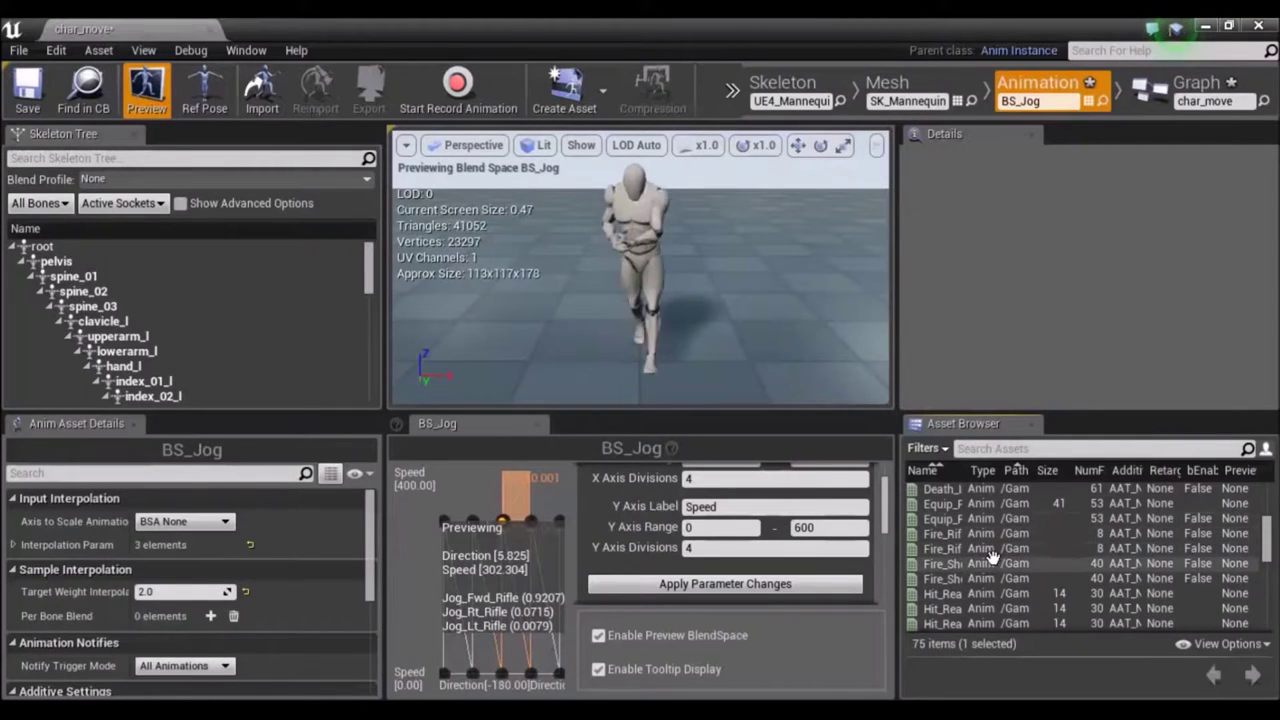
scroll(992, 555, down, 2)
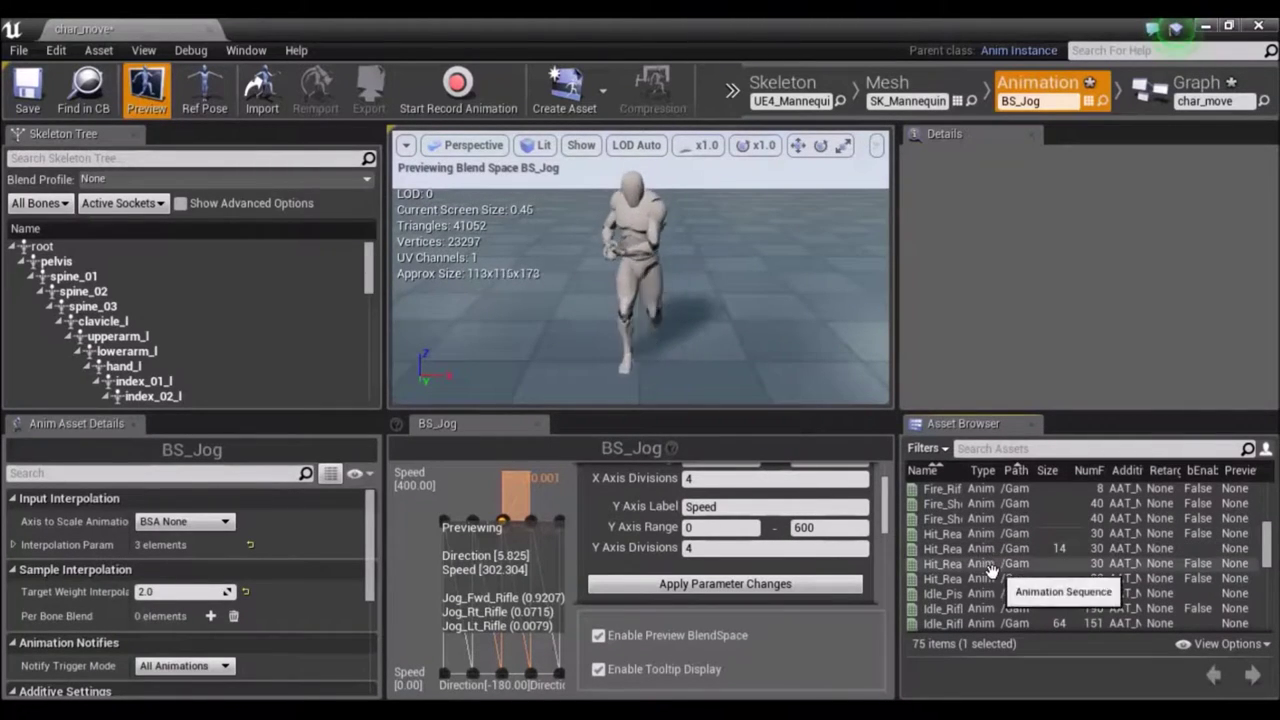
Widen the Name column to show full asset names, then filter the list by 'jo'.
scroll(992, 570, down, 2)
scroll(992, 570, down, 2)
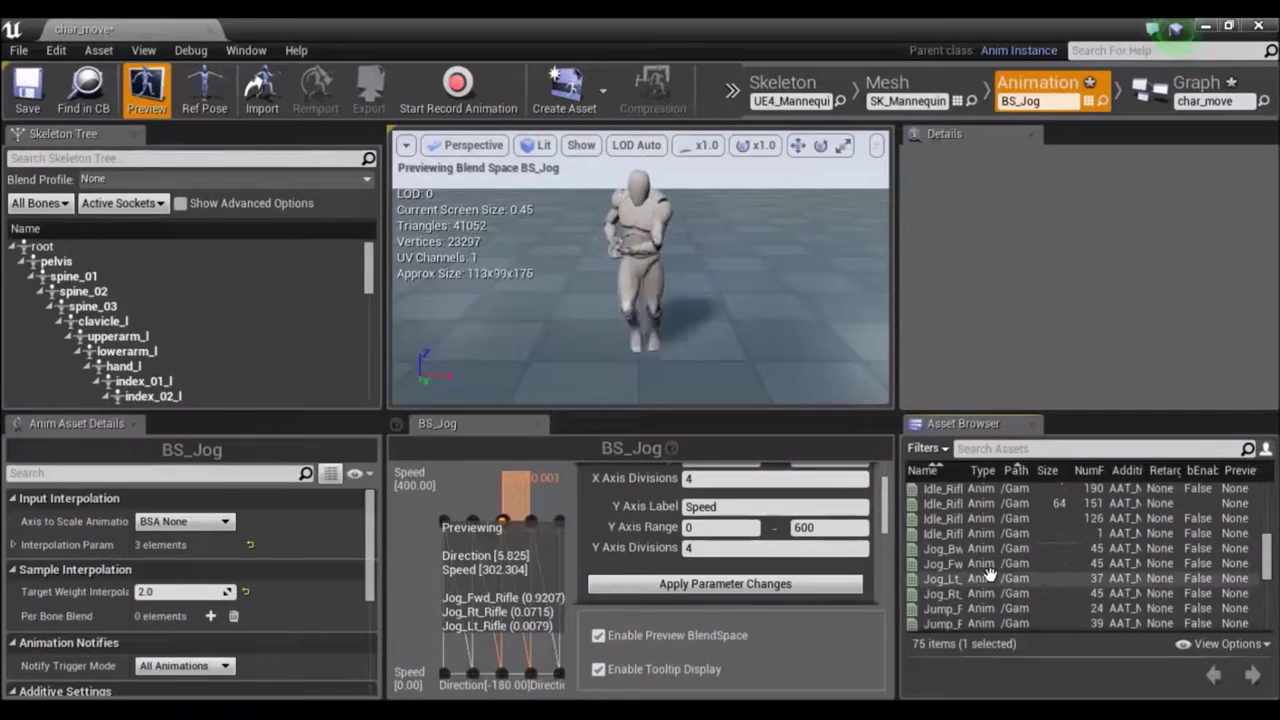
scroll(985, 540, down, 2)
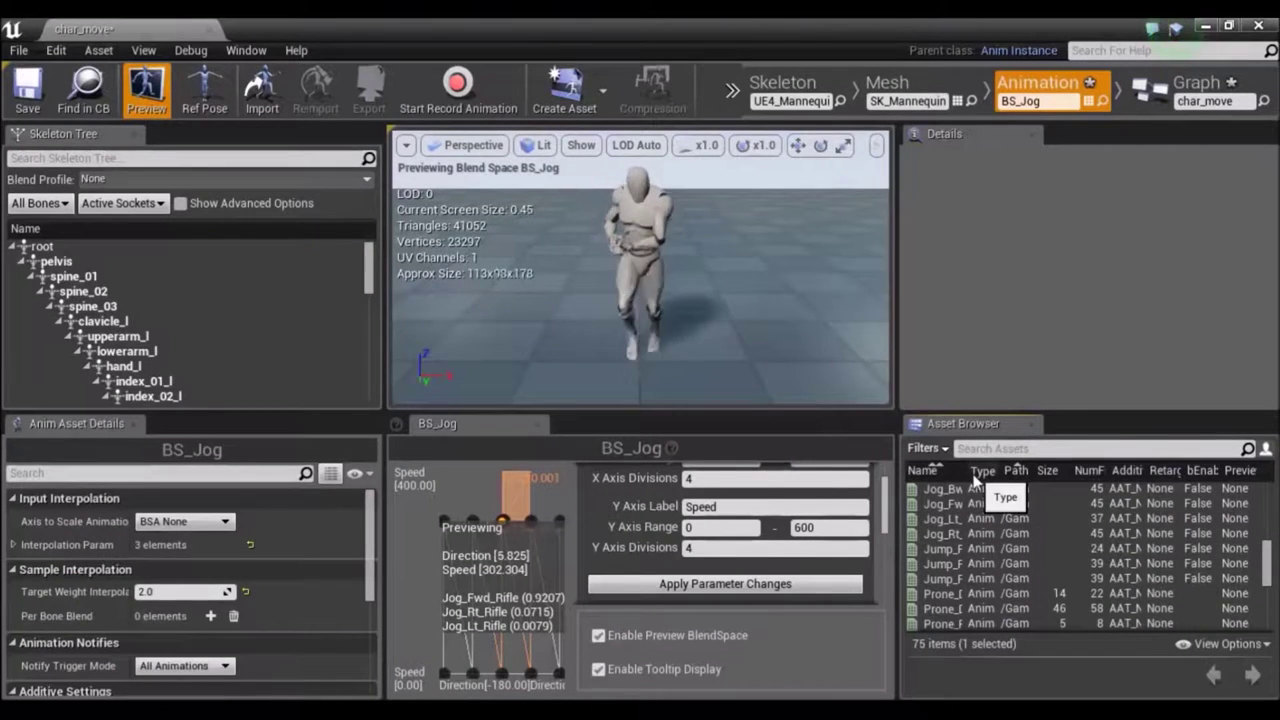
scroll(970, 478, up, 10)
drag(983, 470, 1120, 470)
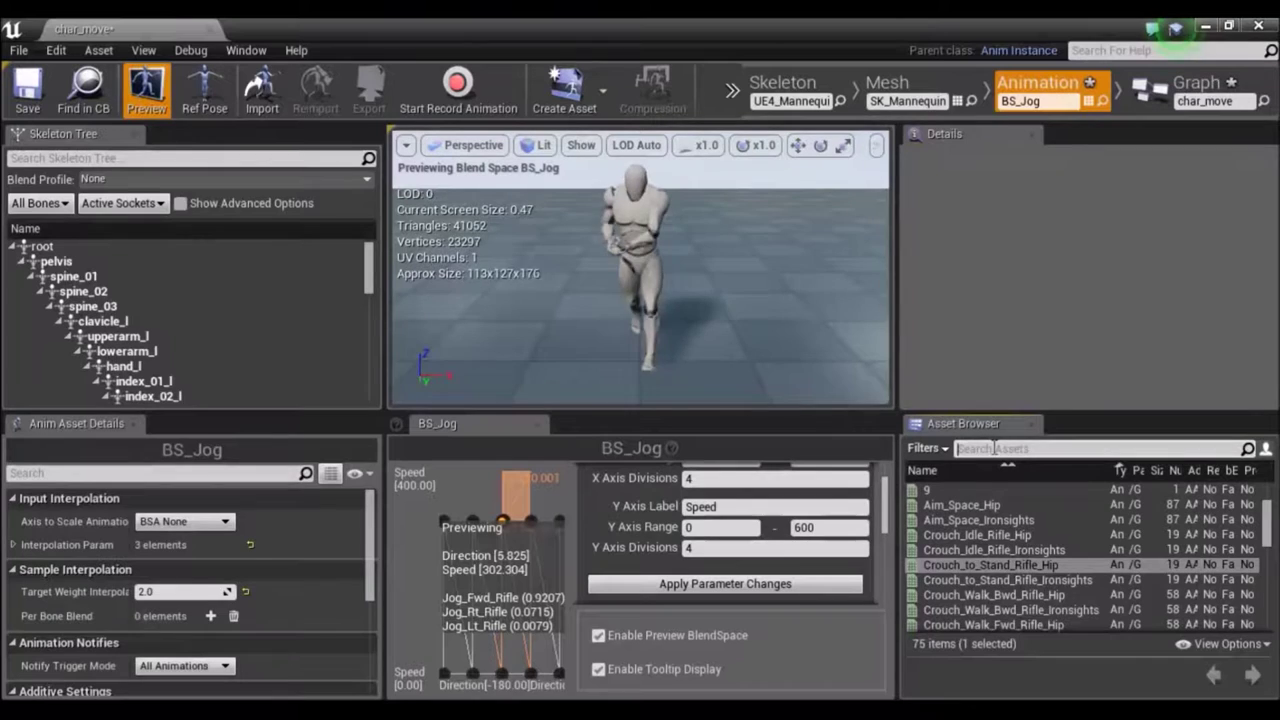
text(jo)
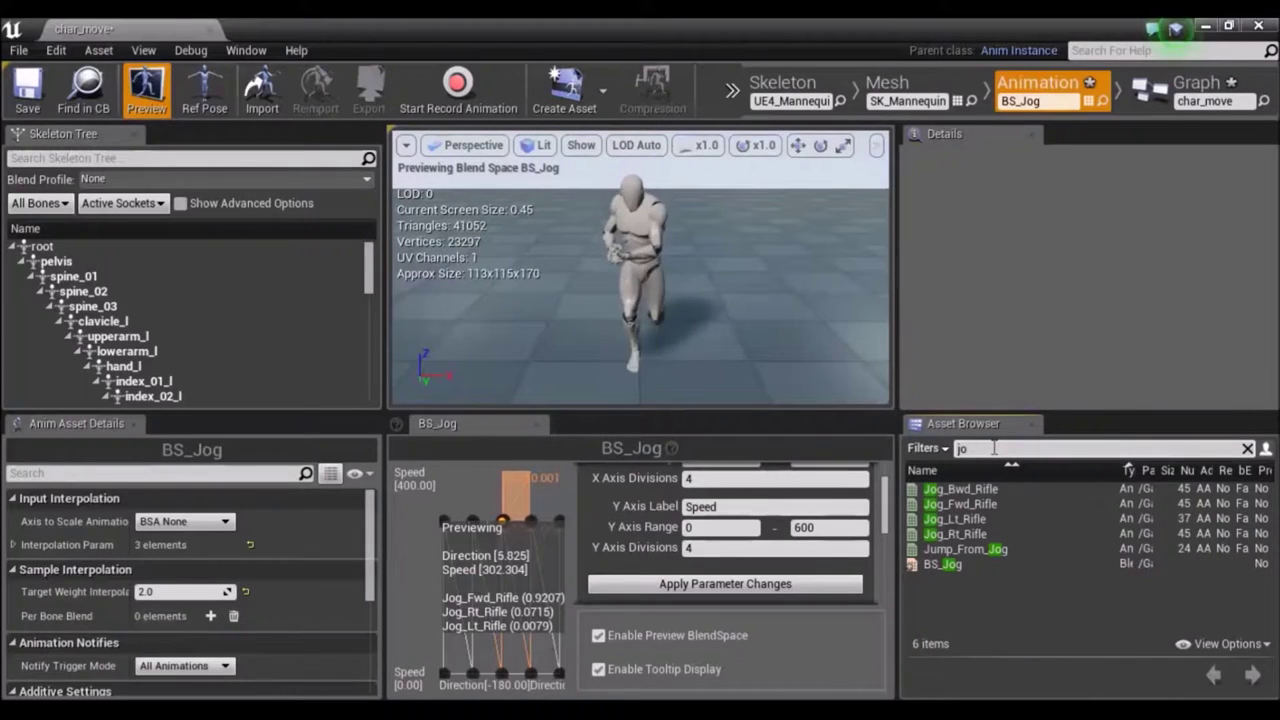
Apply BS_Jog's new 0–600 Speed range and pick Jog_Fwd_Rifle in the asset list.
mouse_move(977, 505)
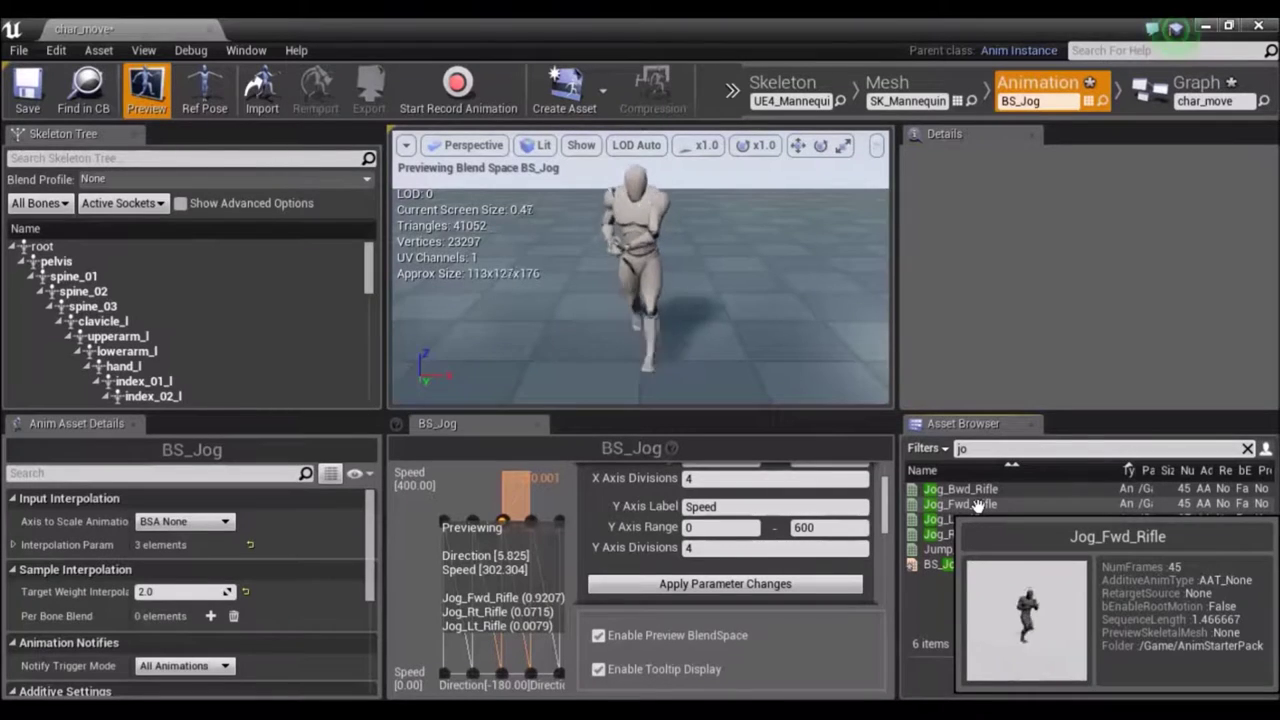
click(741, 587)
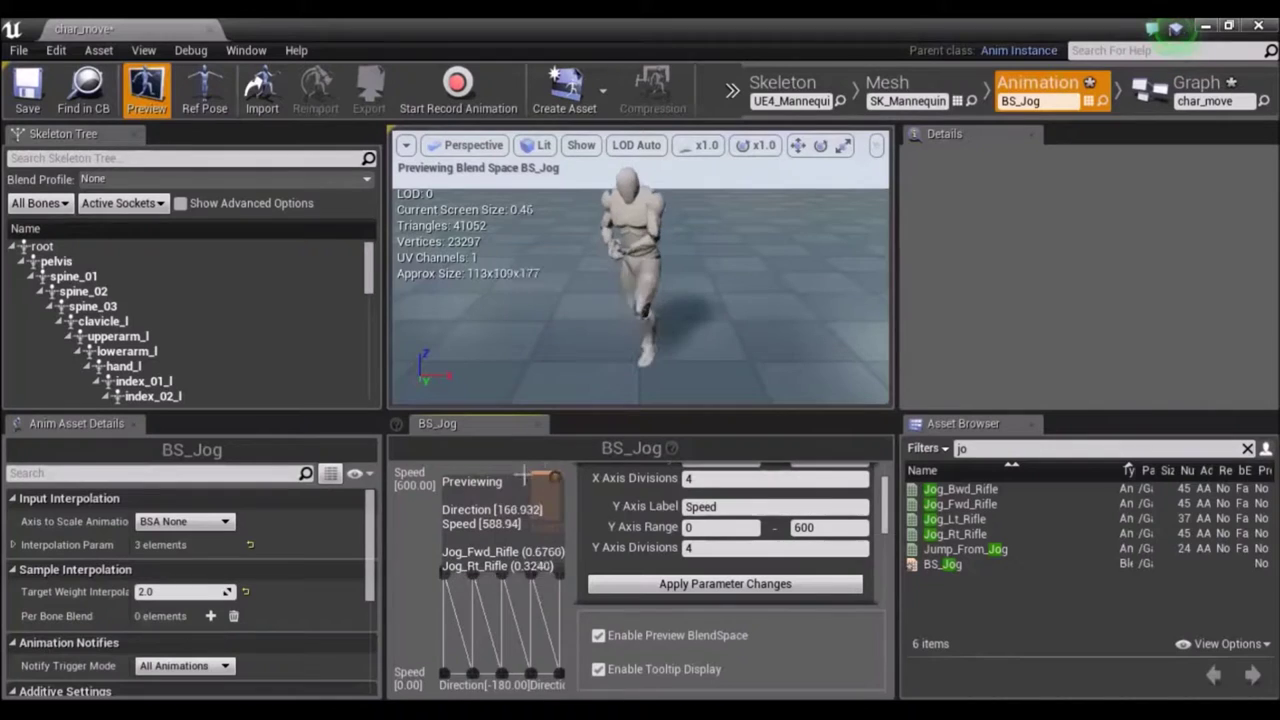
mouse_move(970, 532)
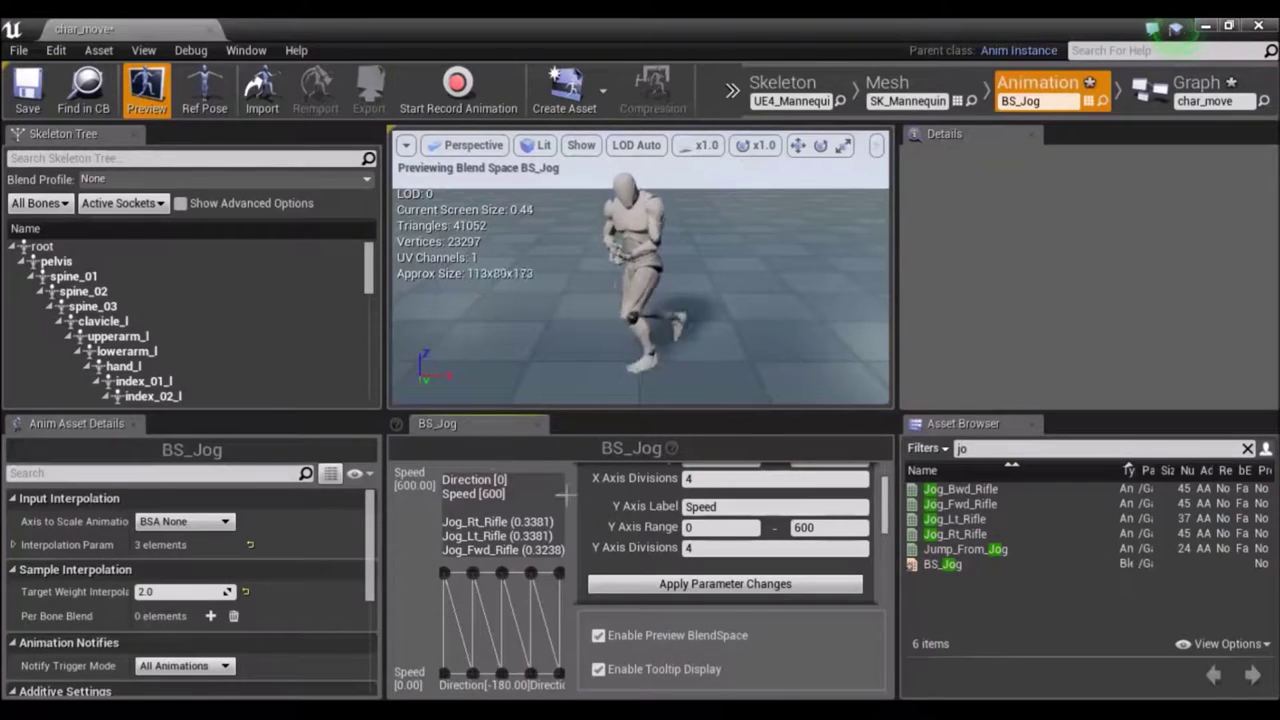
click(952, 519)
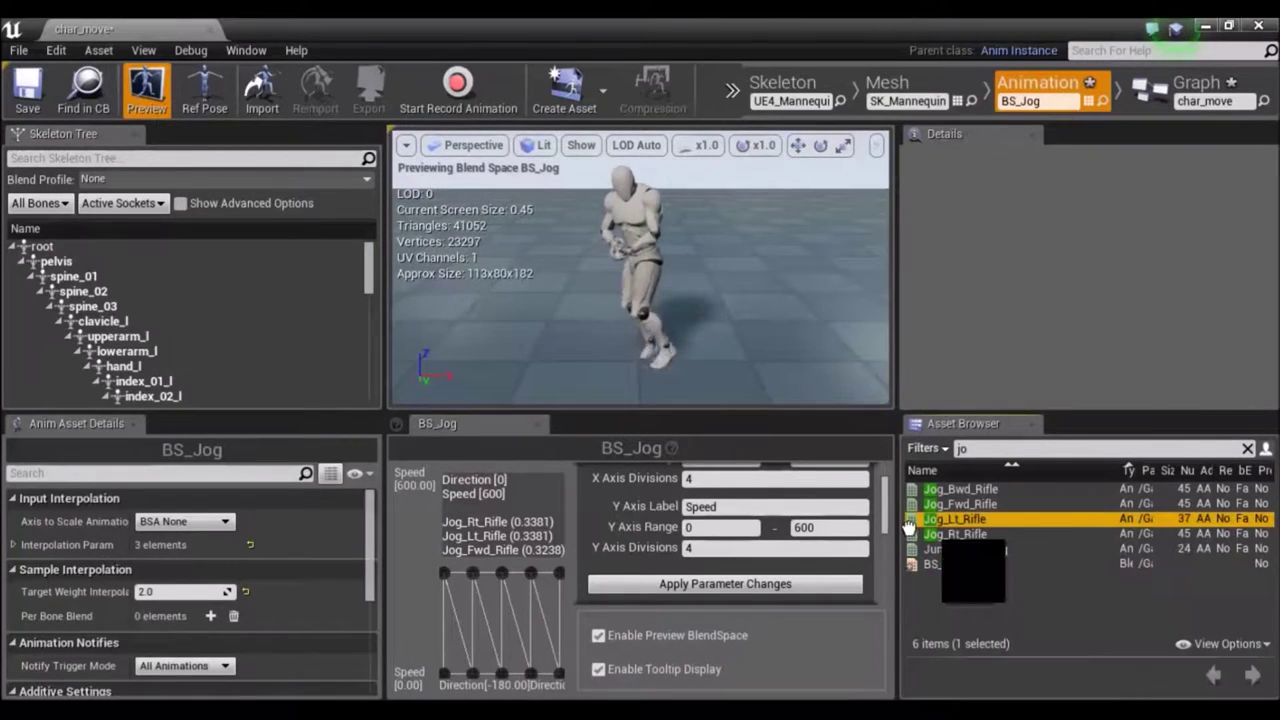
click(958, 505)
Place Jog_Fwd_Rifle samples on the top 600 Speed row of the blend space grid.
mouse_move(960, 505)
mouse_down()
mouse_move(438, 472)
mouse_move(443, 483)
mouse_up()
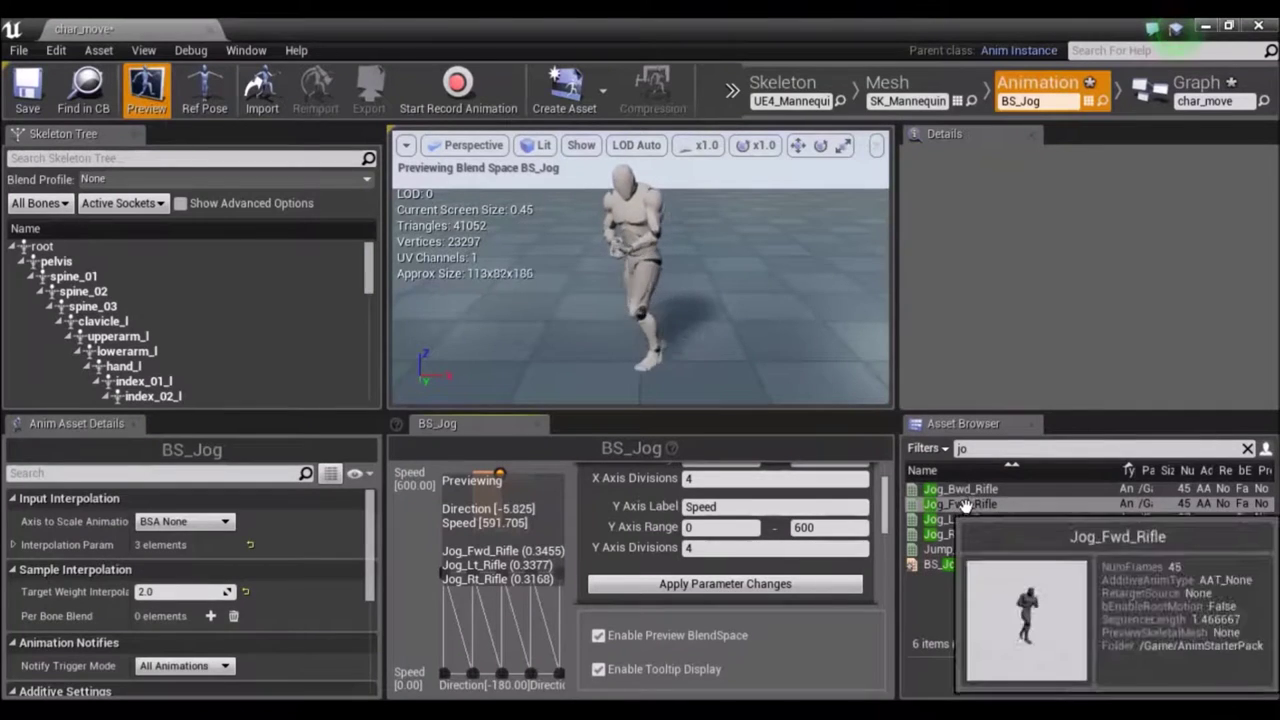
drag(960, 504, 555, 470)
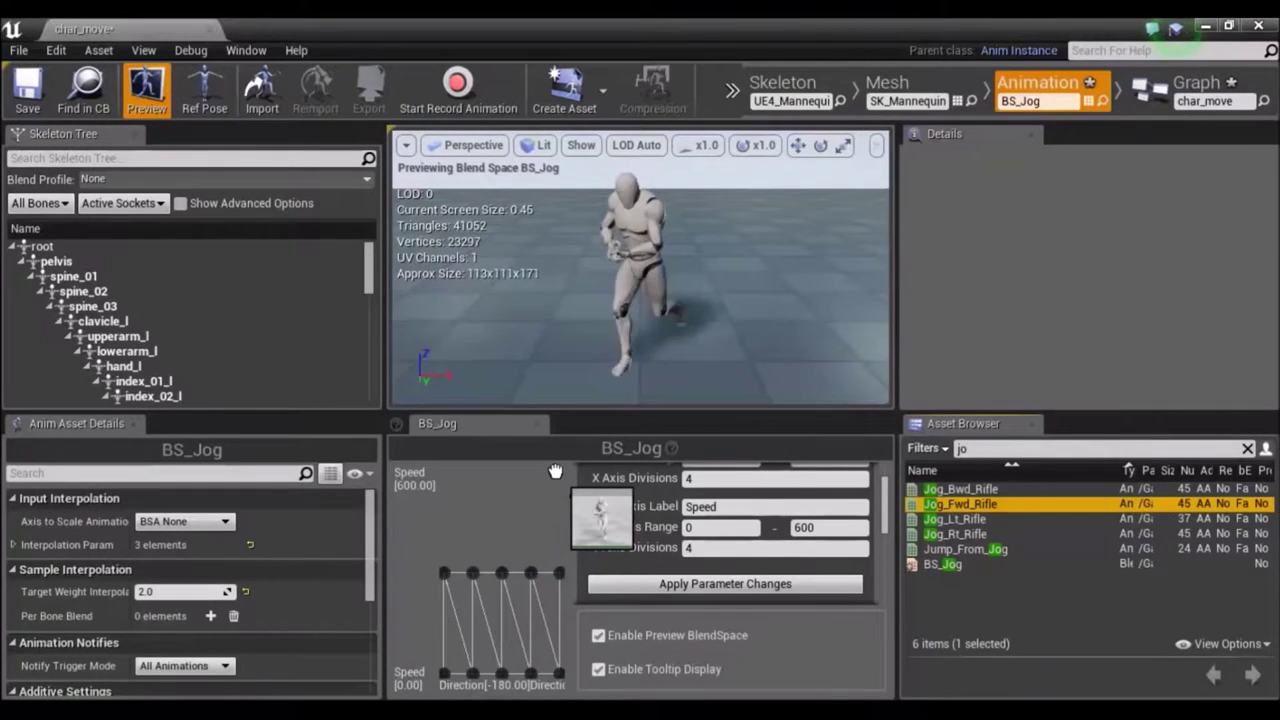
drag(555, 470, 557, 472)
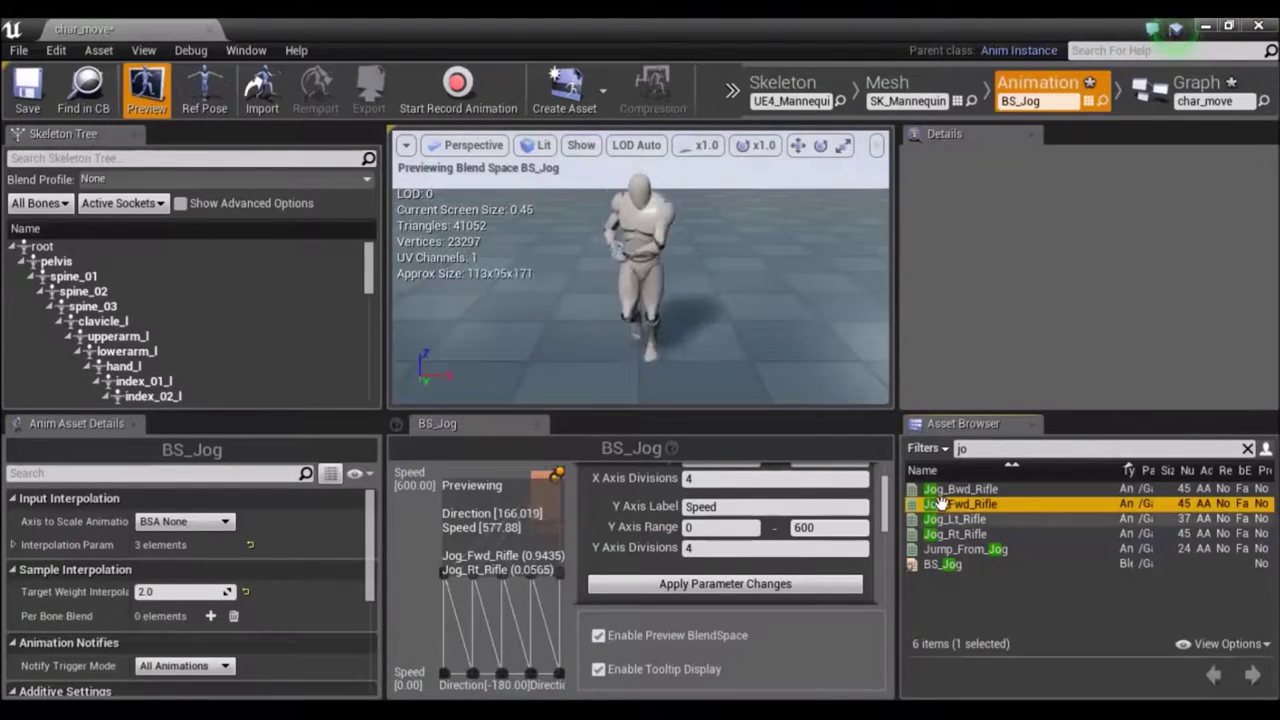
drag(932, 503, 501, 471)
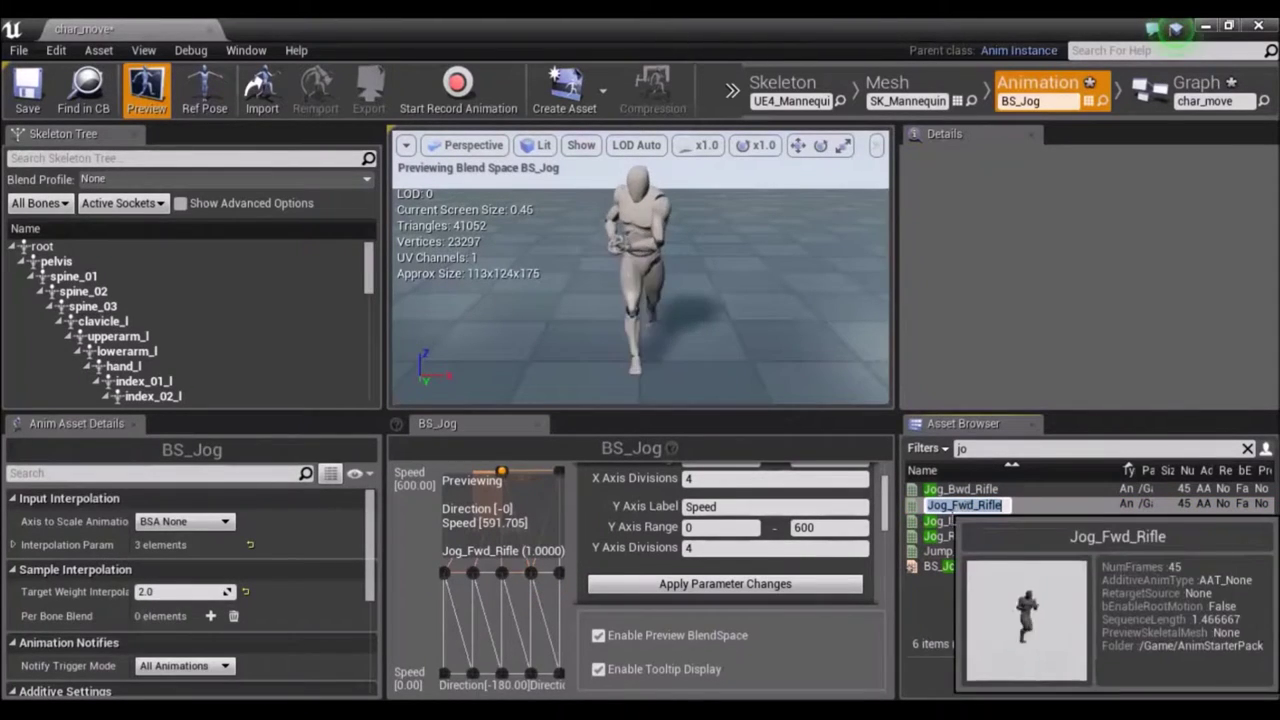
click(965, 505)
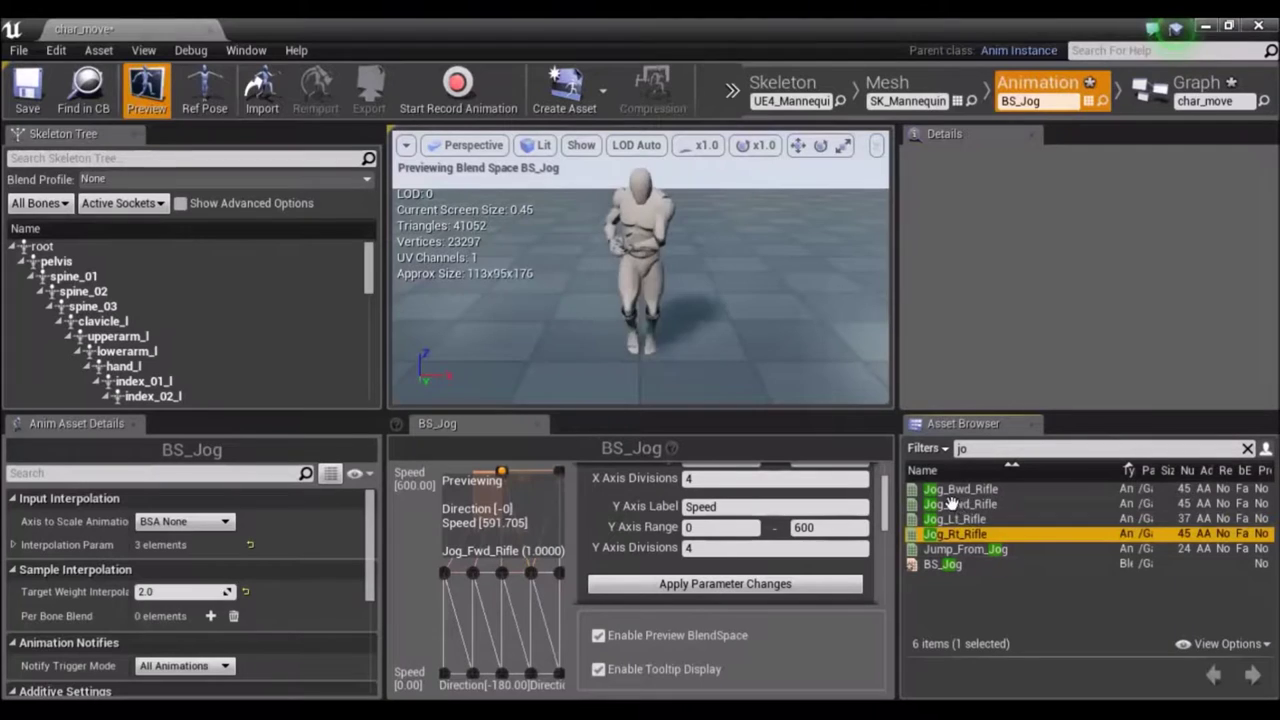
drag(968, 505, 436, 472)
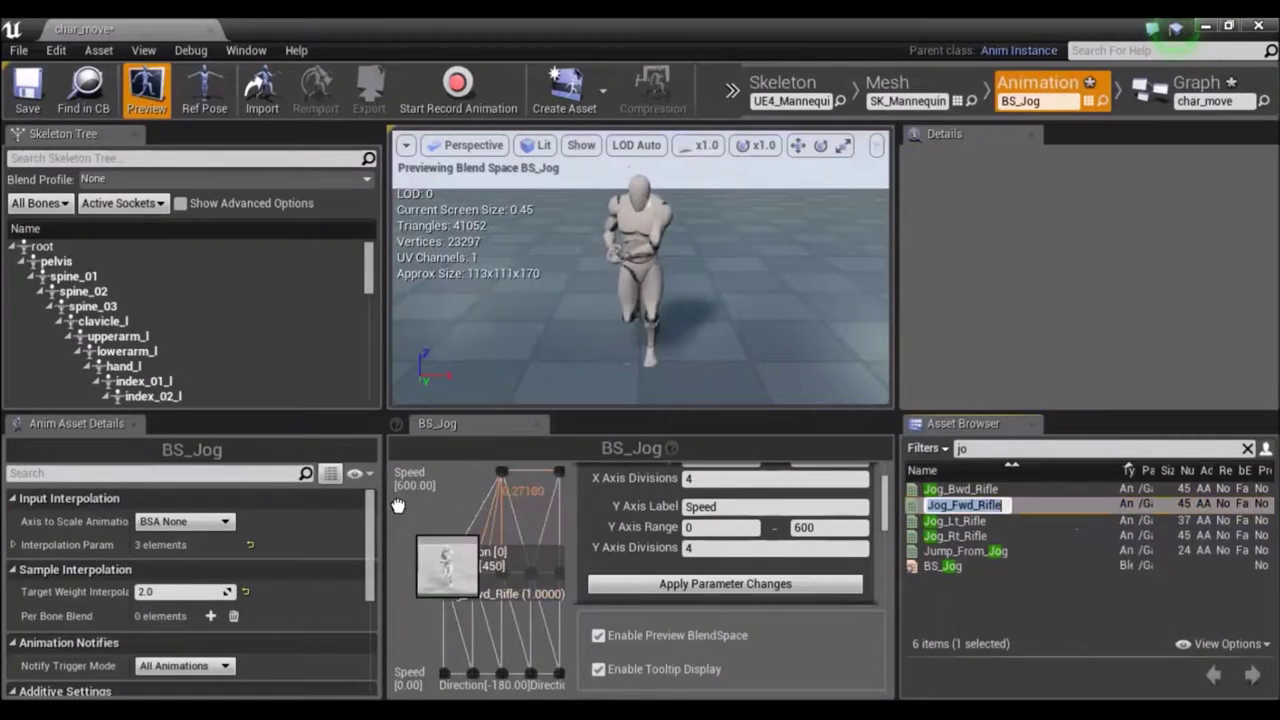
drag(436, 472, 444, 472)
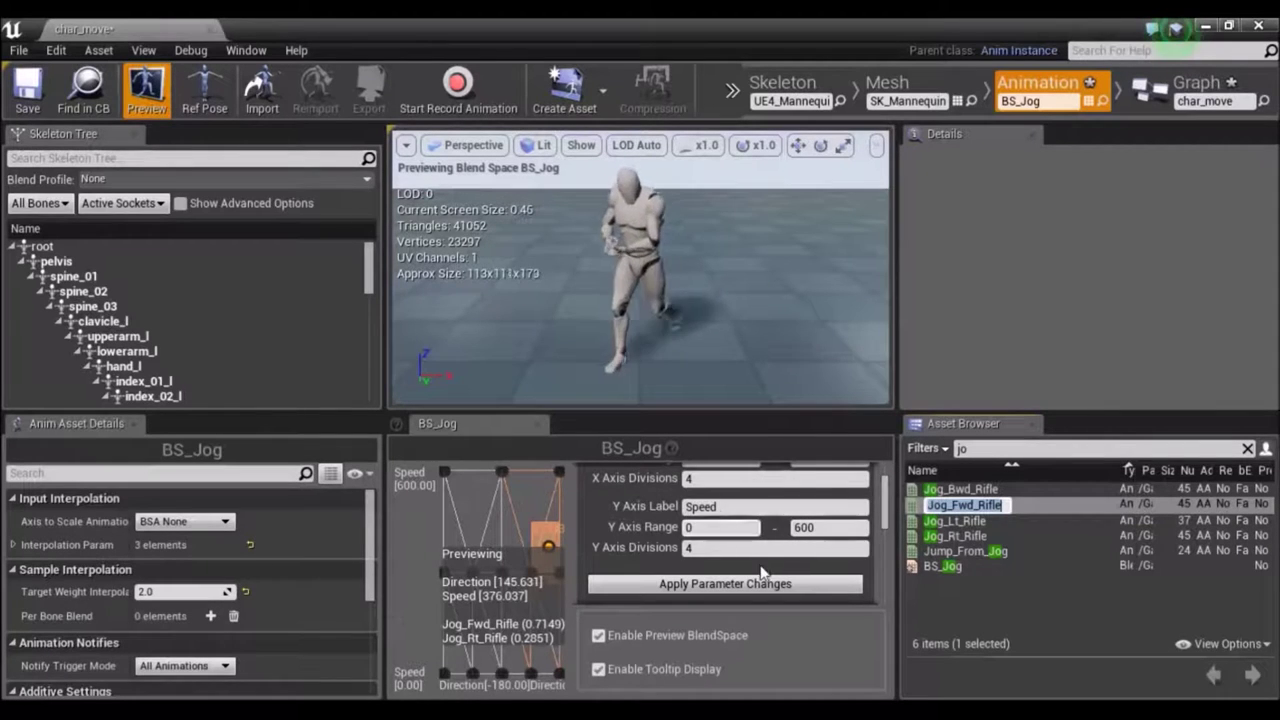
scroll(730, 525, up, 1)
scroll(770, 522, up, 1)
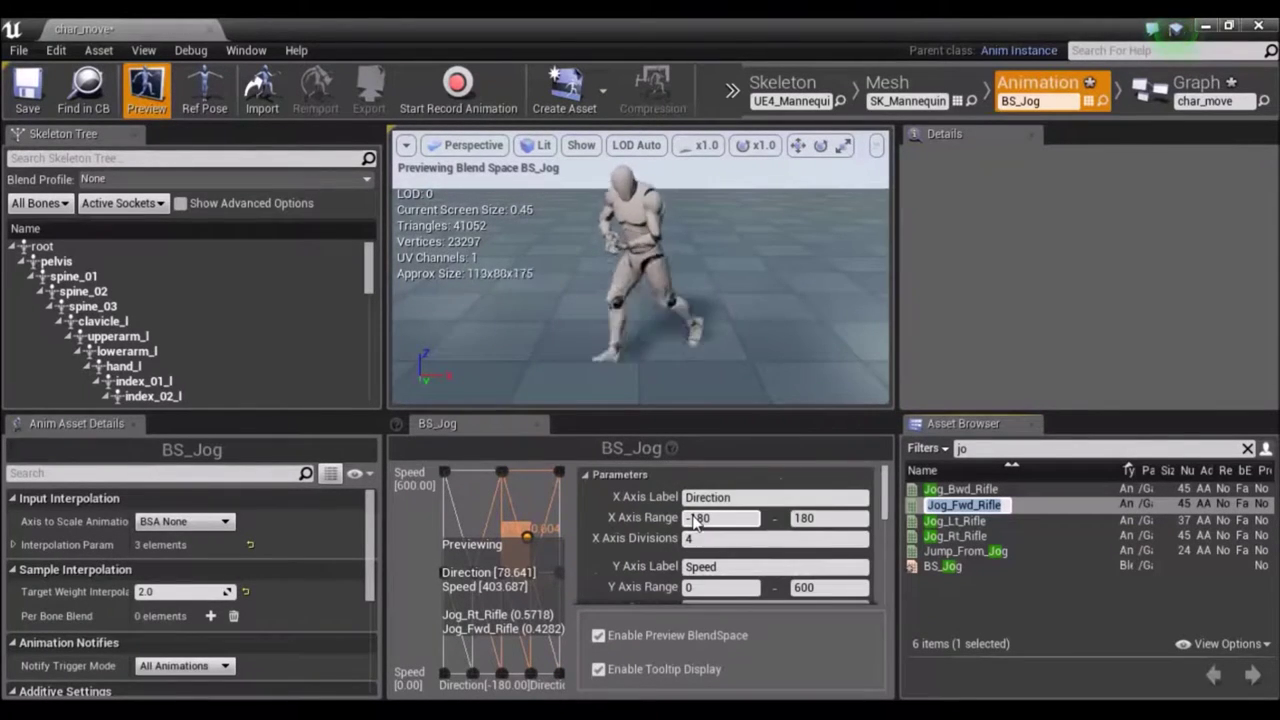
scroll(780, 525, down, 1)
scroll(740, 528, down, 1)
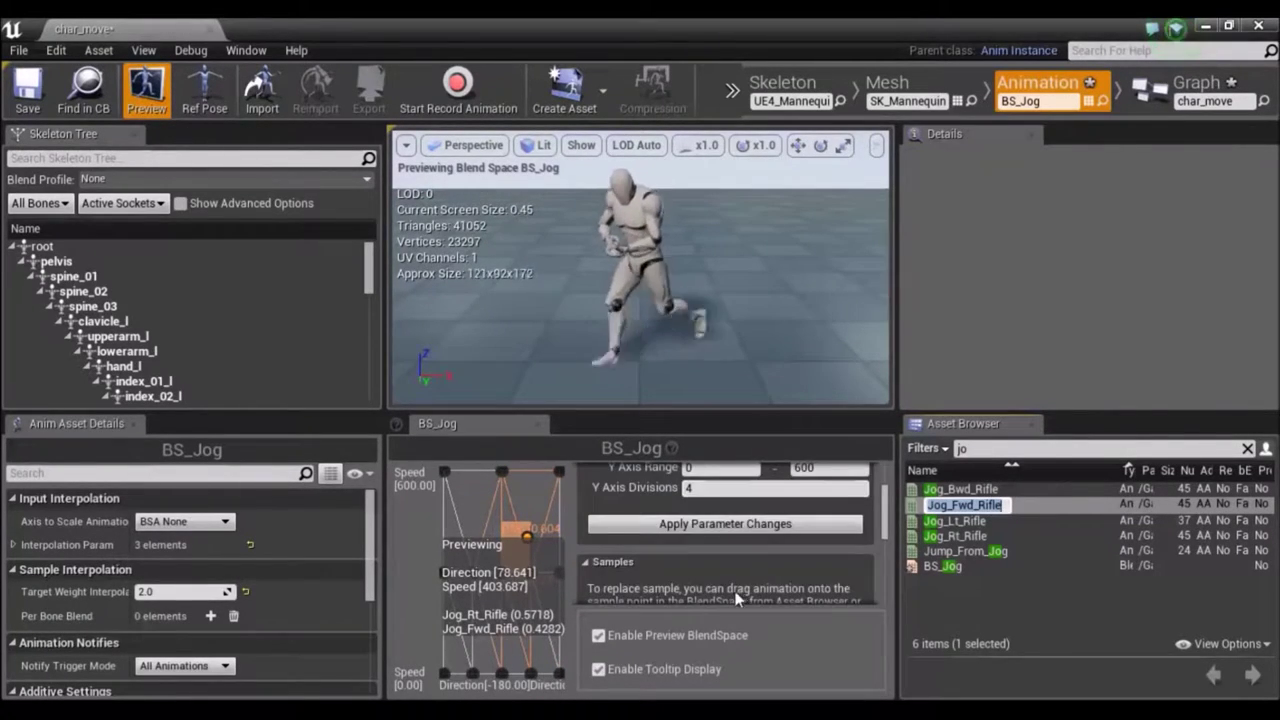
click(727, 527)
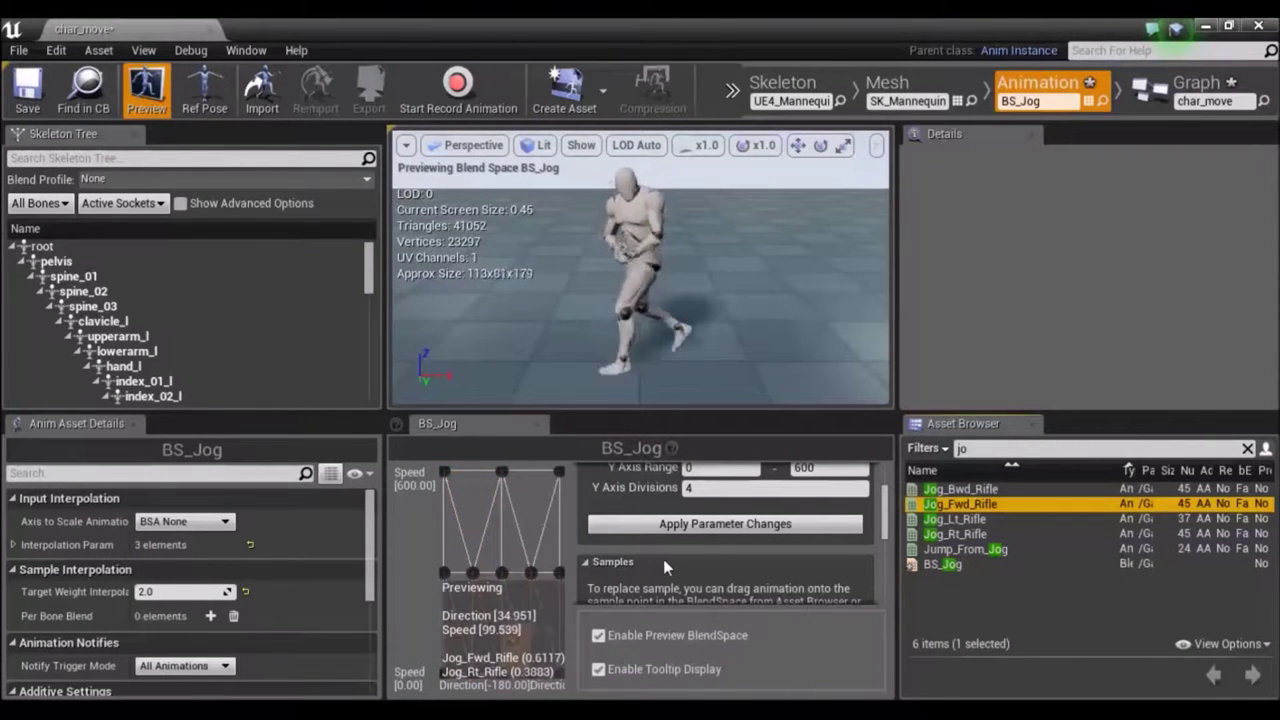
Select Jog_Rt_Rifle, review the blend space parameters, and return to char_move's Jog state graph.
click(730, 522)
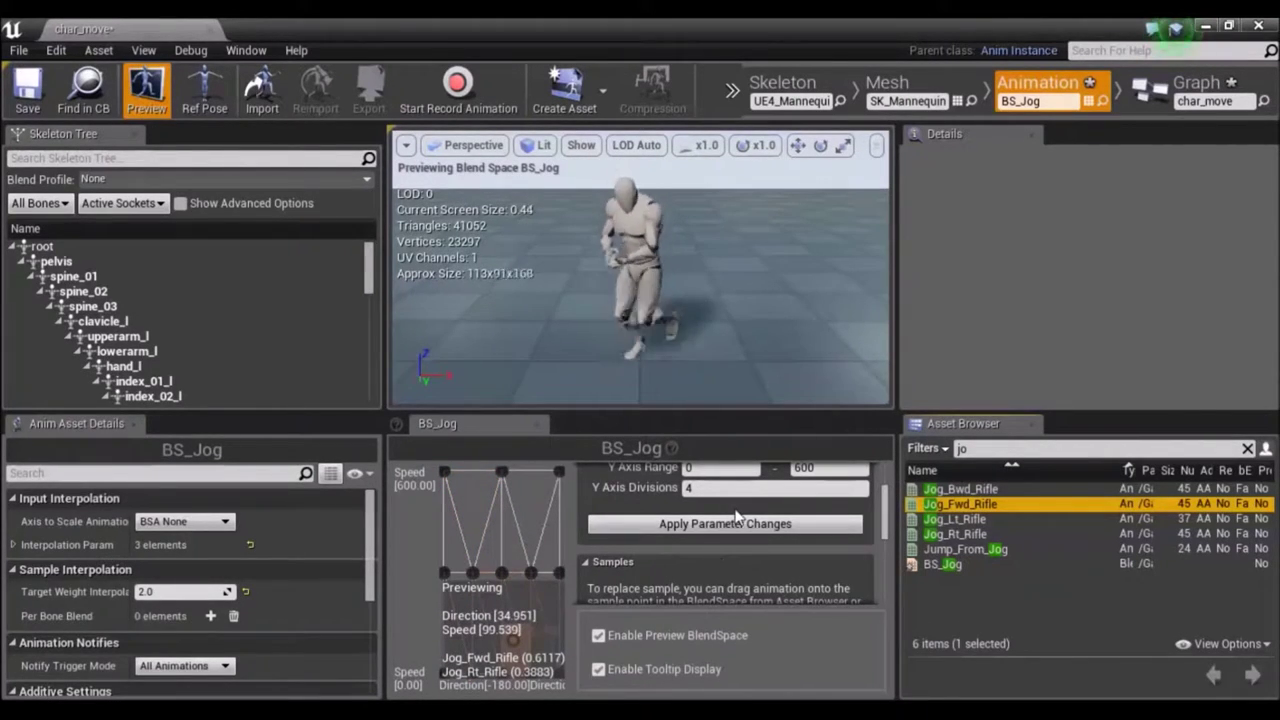
click(966, 537)
scroll(776, 519, up, 1)
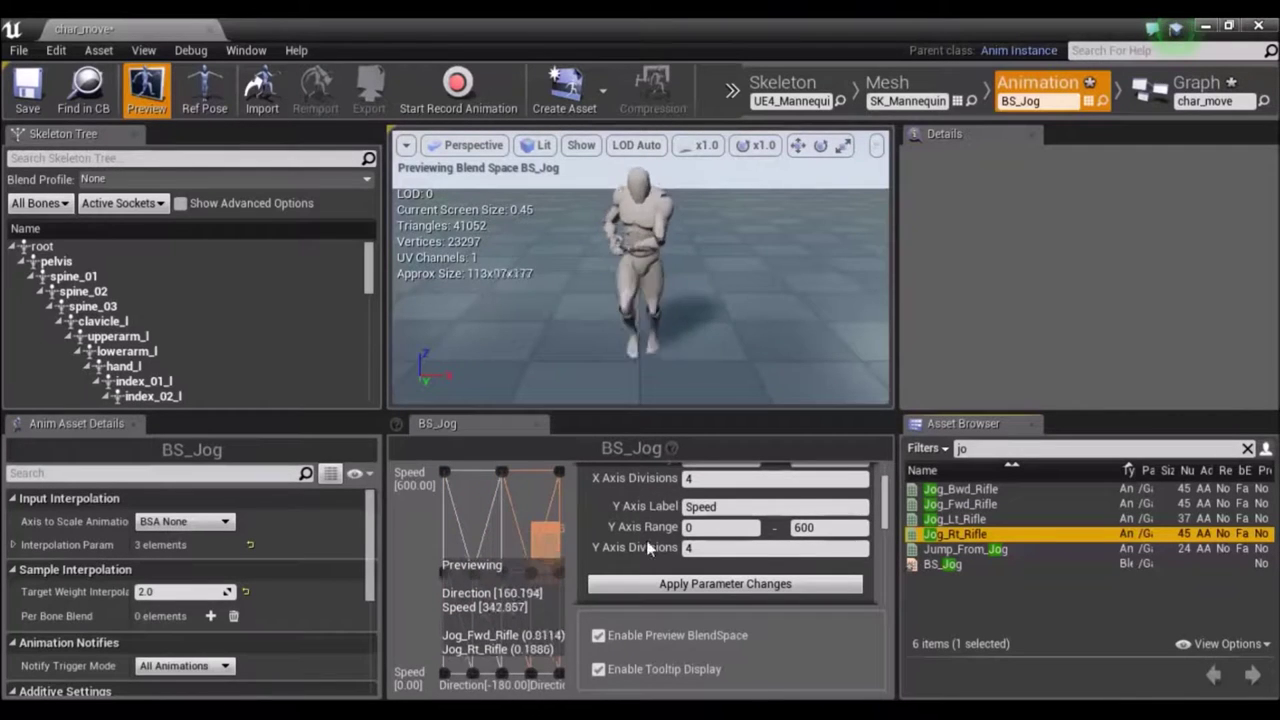
scroll(813, 535, up, 2)
scroll(813, 535, down, 1)
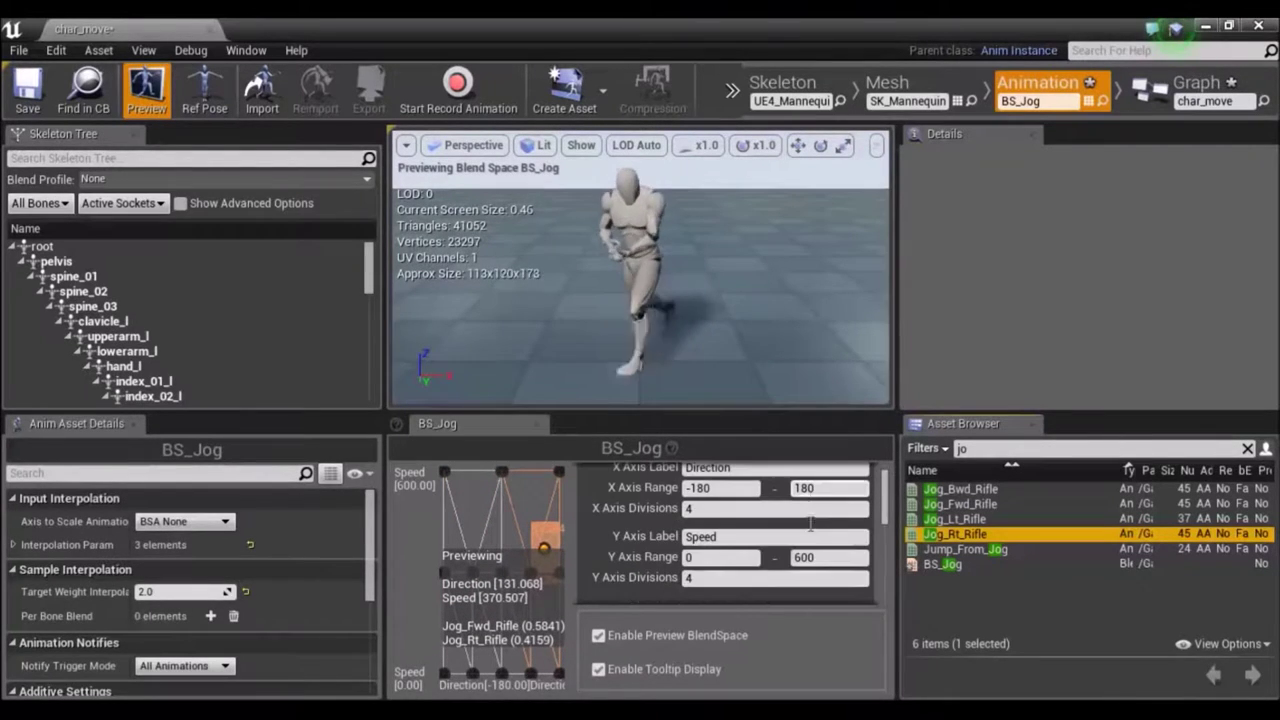
scroll(810, 530, down, 1)
scroll(820, 522, up, 1)
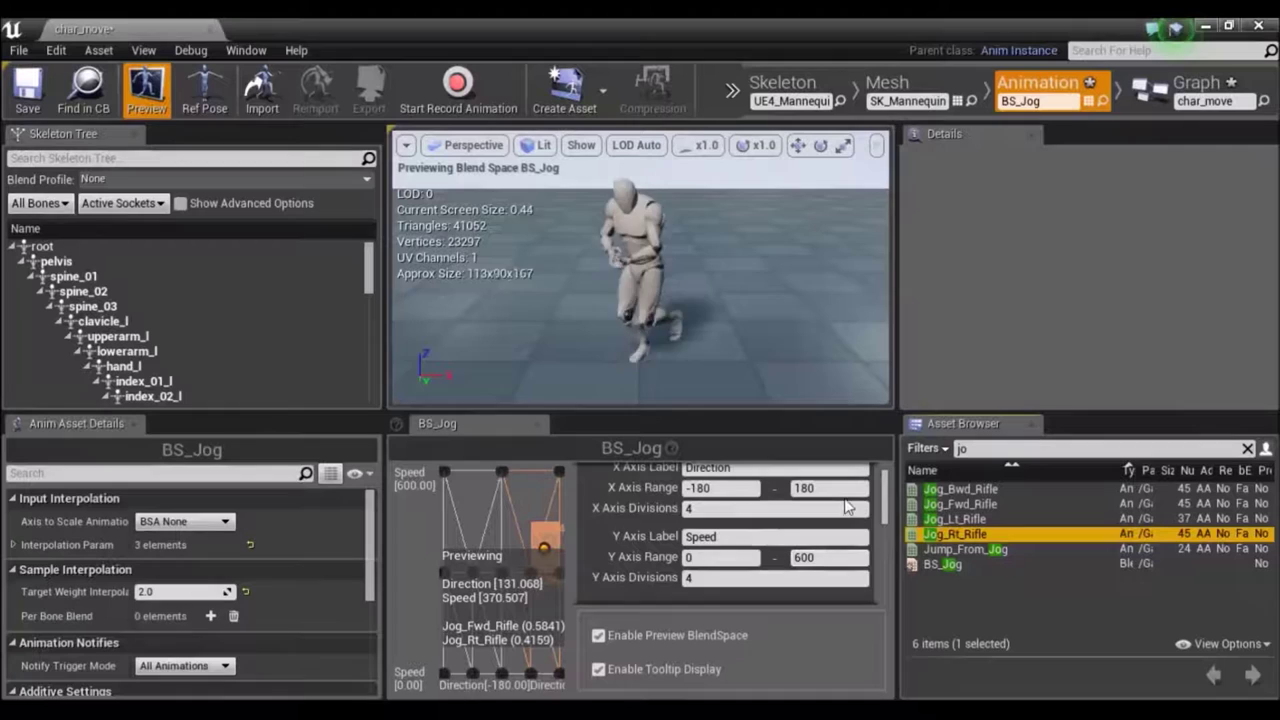
scroll(820, 520, down, 2)
scroll(812, 526, down, 2)
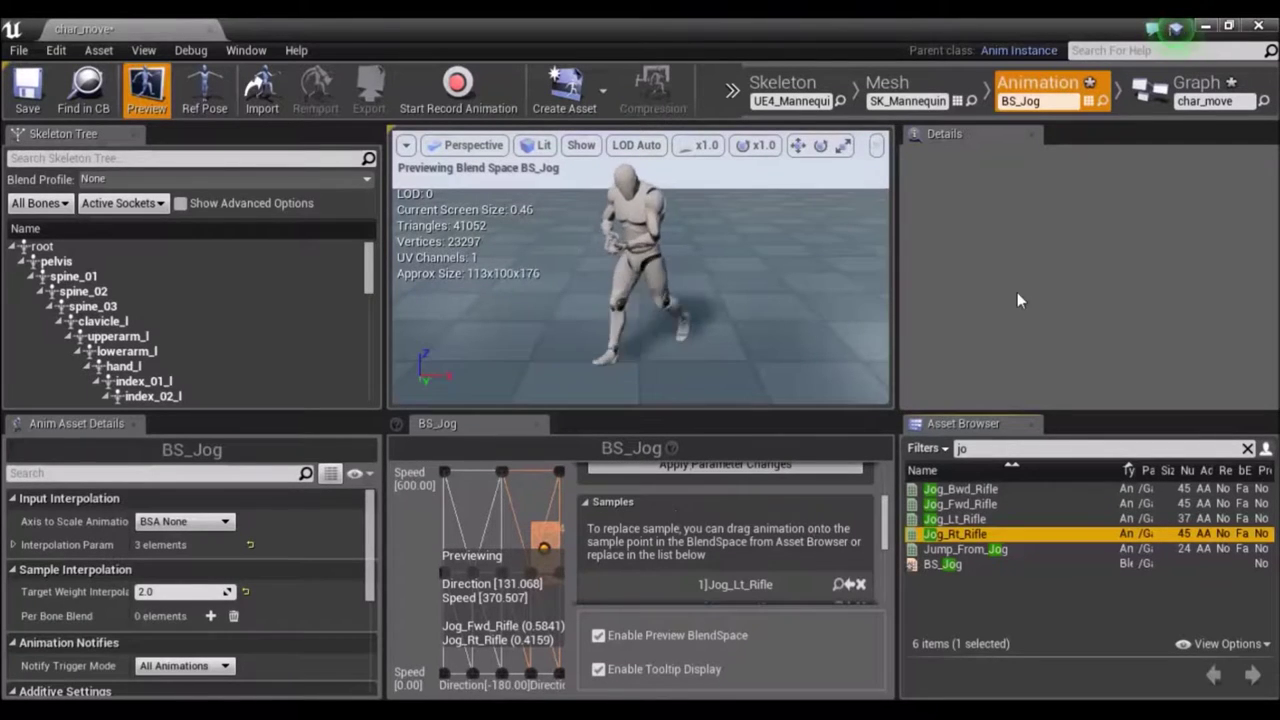
click(1203, 87)
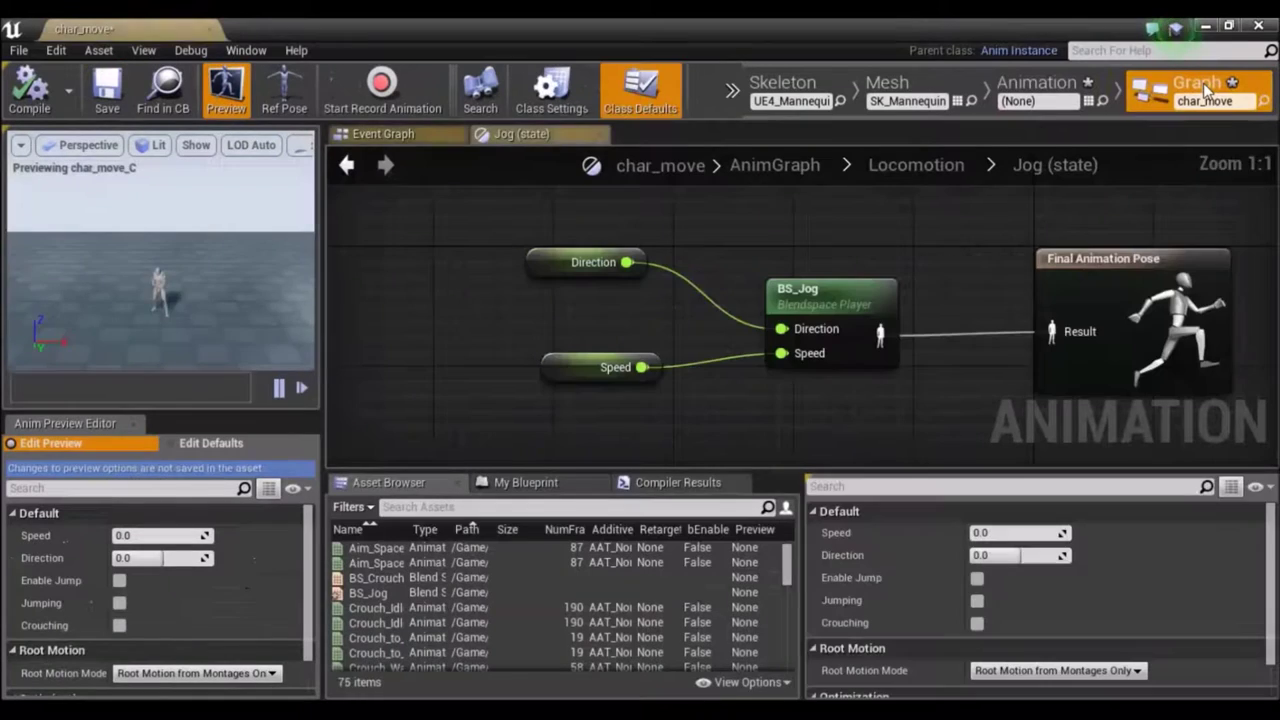
Close char_move and open the fpschar Blueprint from FirstPersonBP > Blueprints.
click(1254, 26)
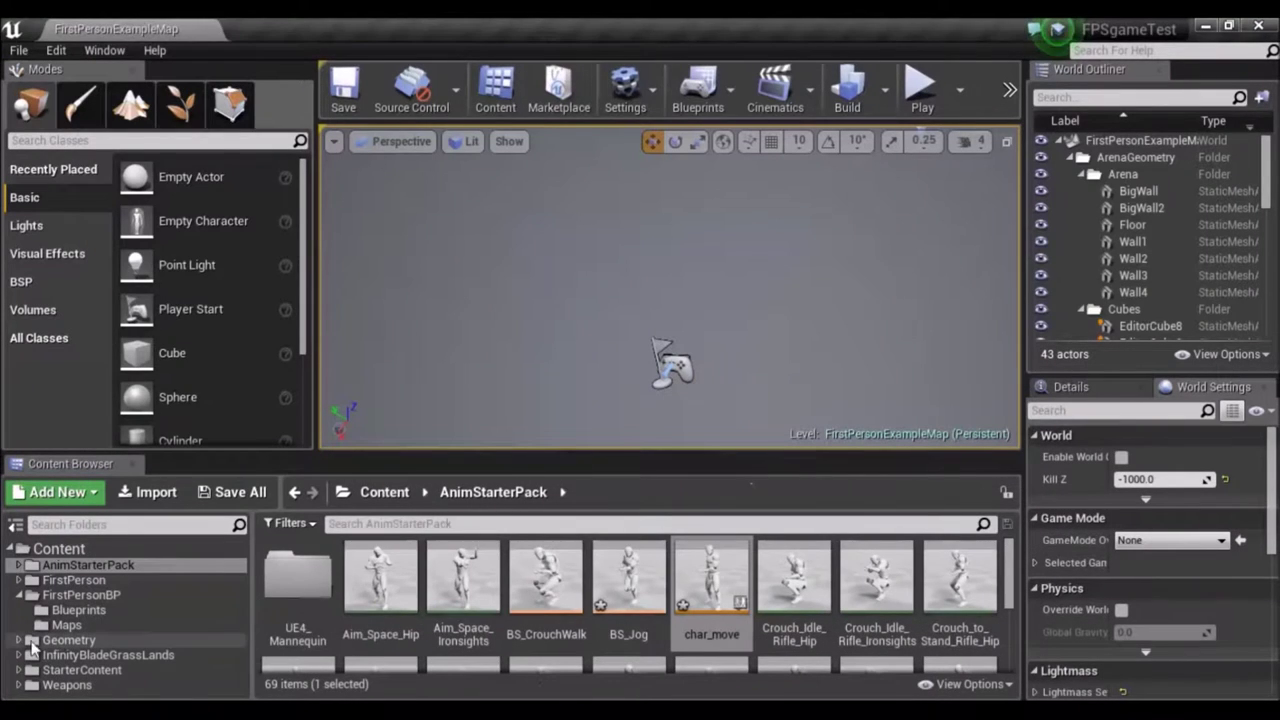
click(78, 610)
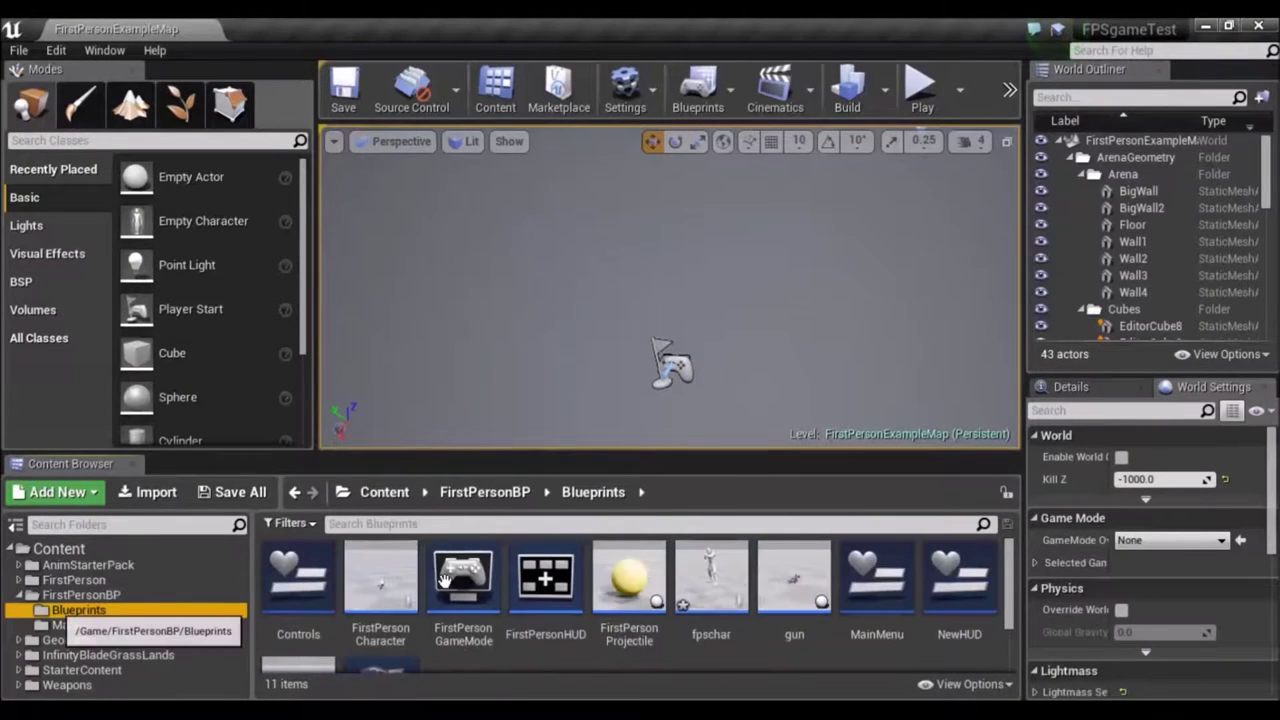
double_click(729, 582)
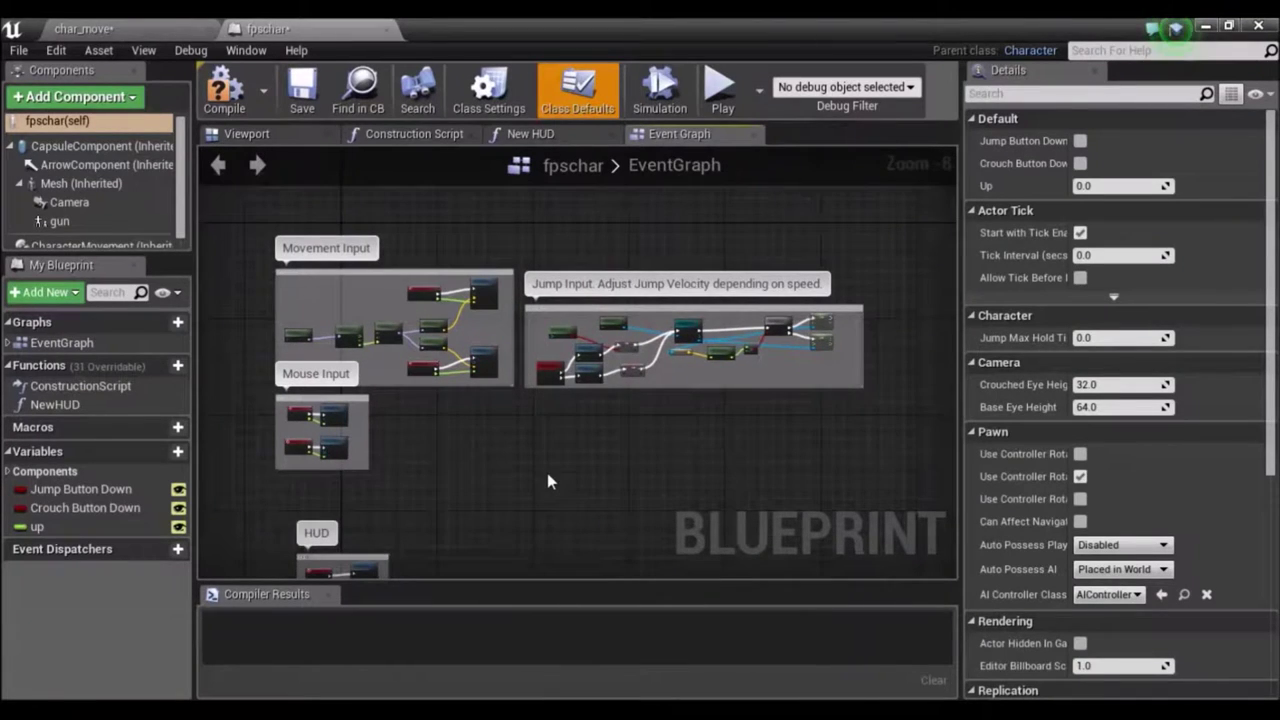
Add an InputAction Run event node via 'event ru' and place it in the upper left.
right_click(548, 476)
text(e)
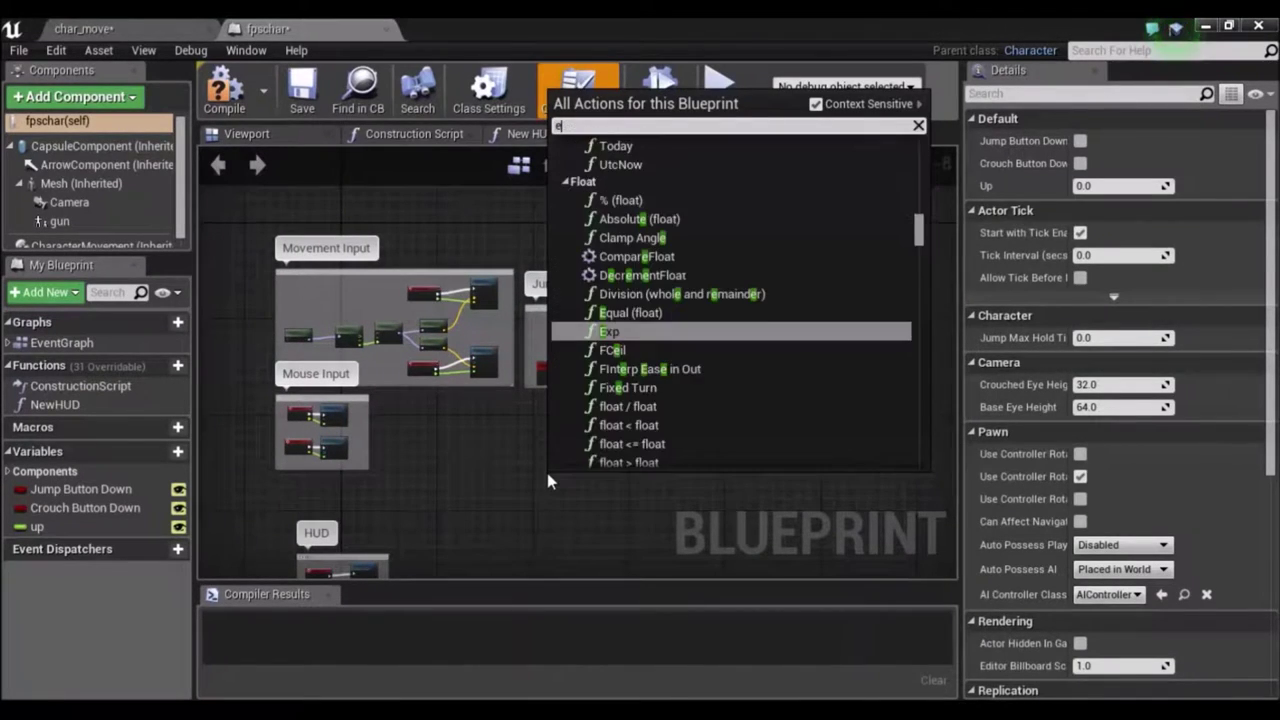
text(vent)
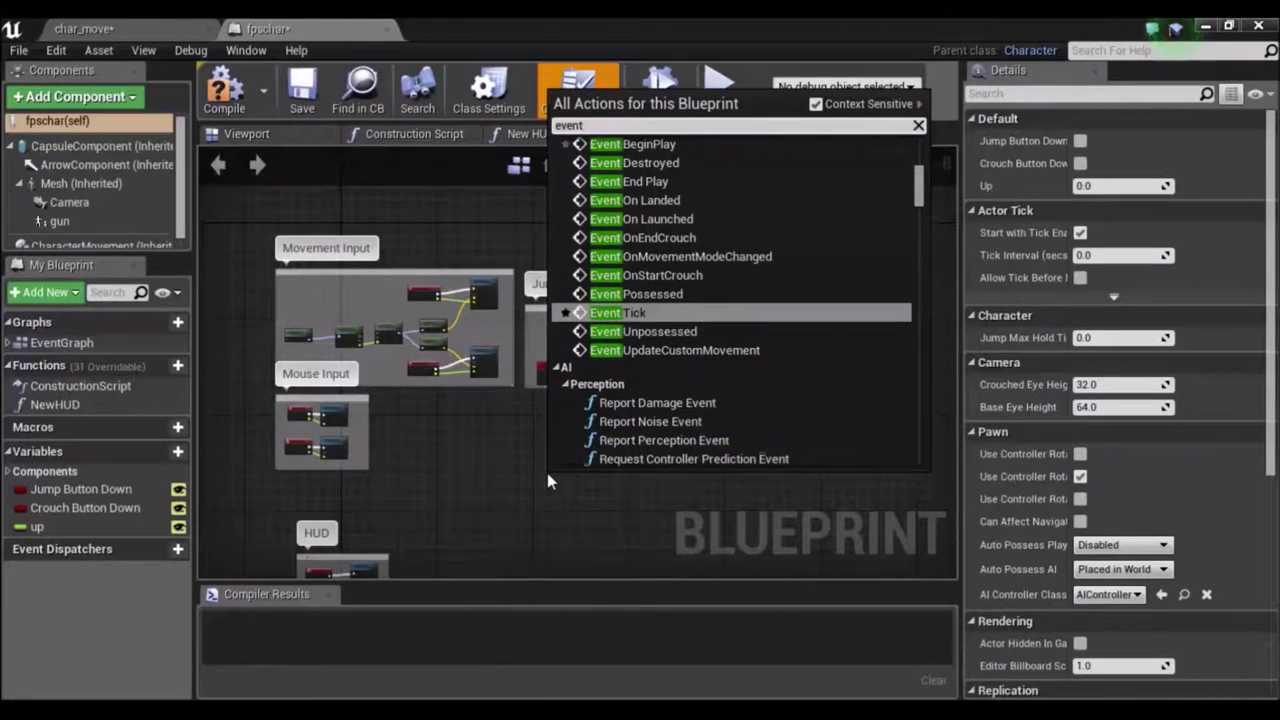
text( ru)
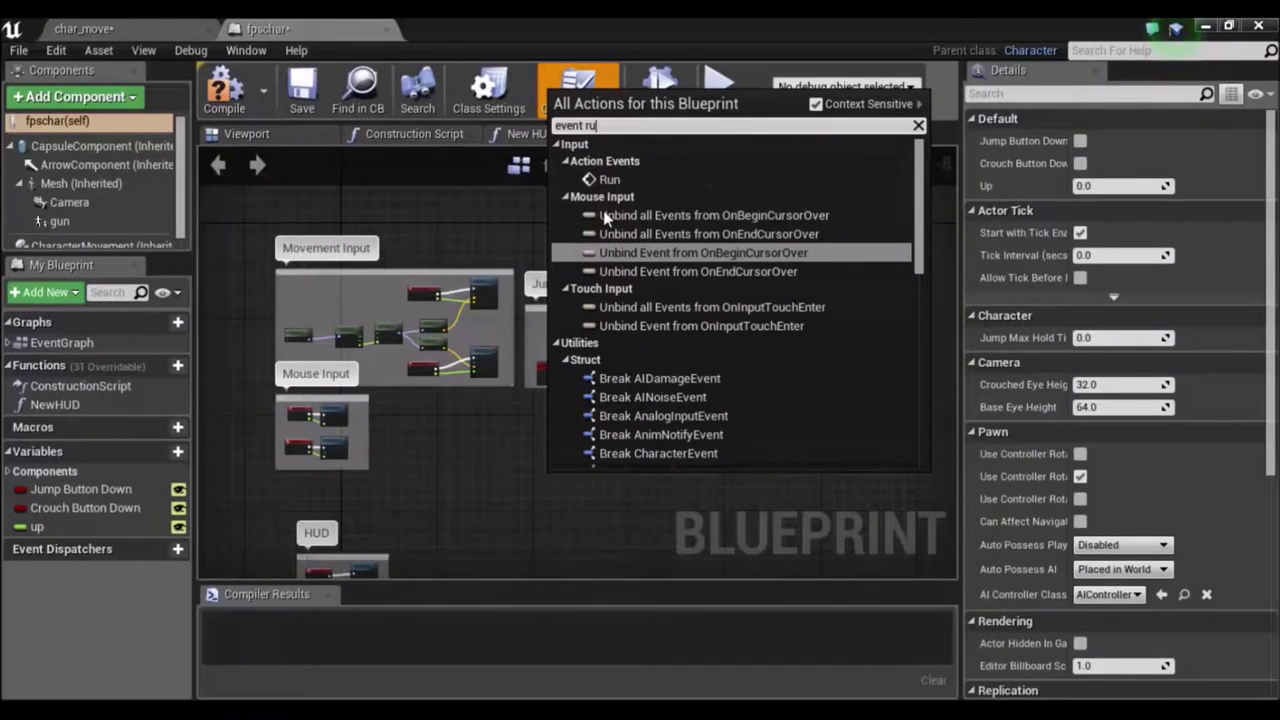
click(636, 181)
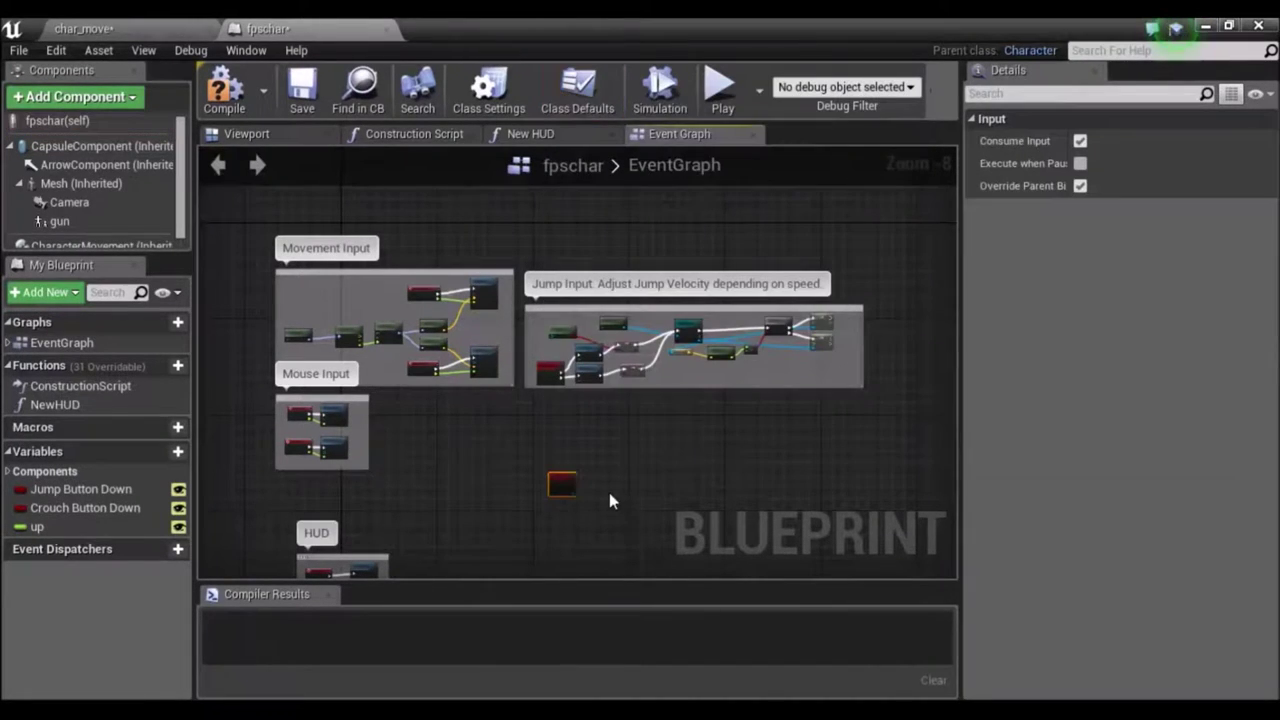
scroll(581, 462, up, 7)
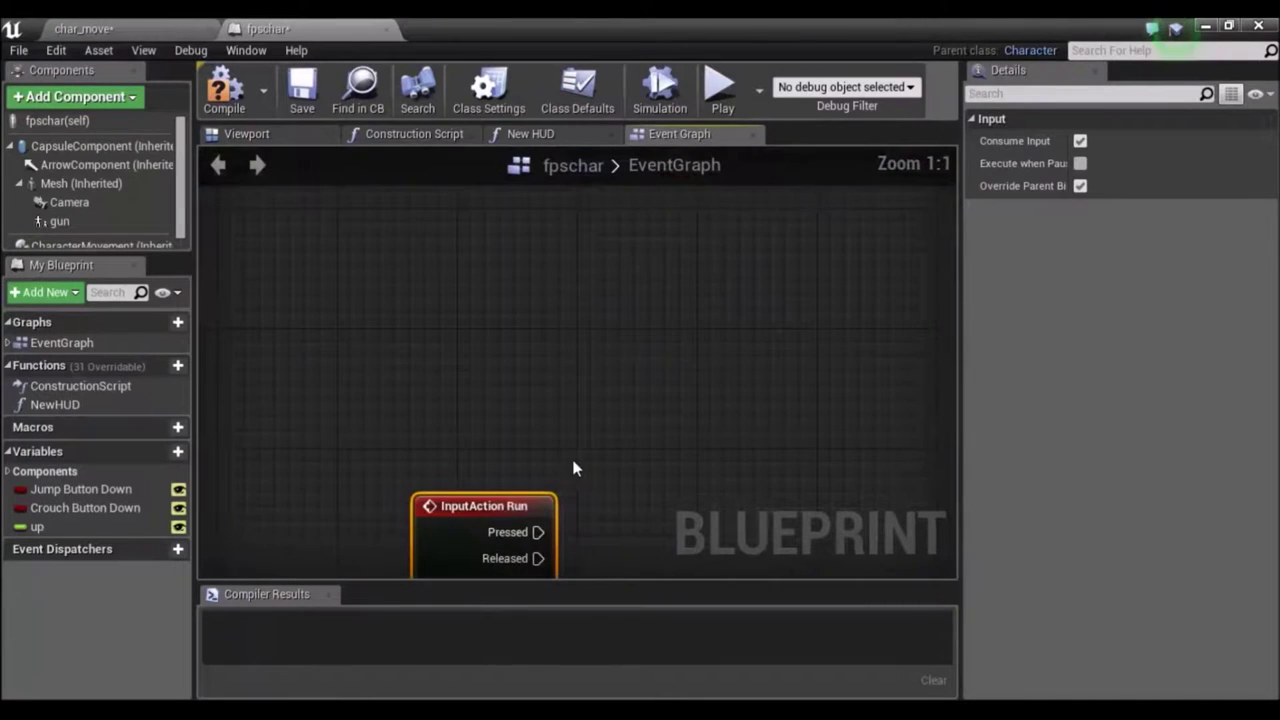
drag(494, 500, 416, 212)
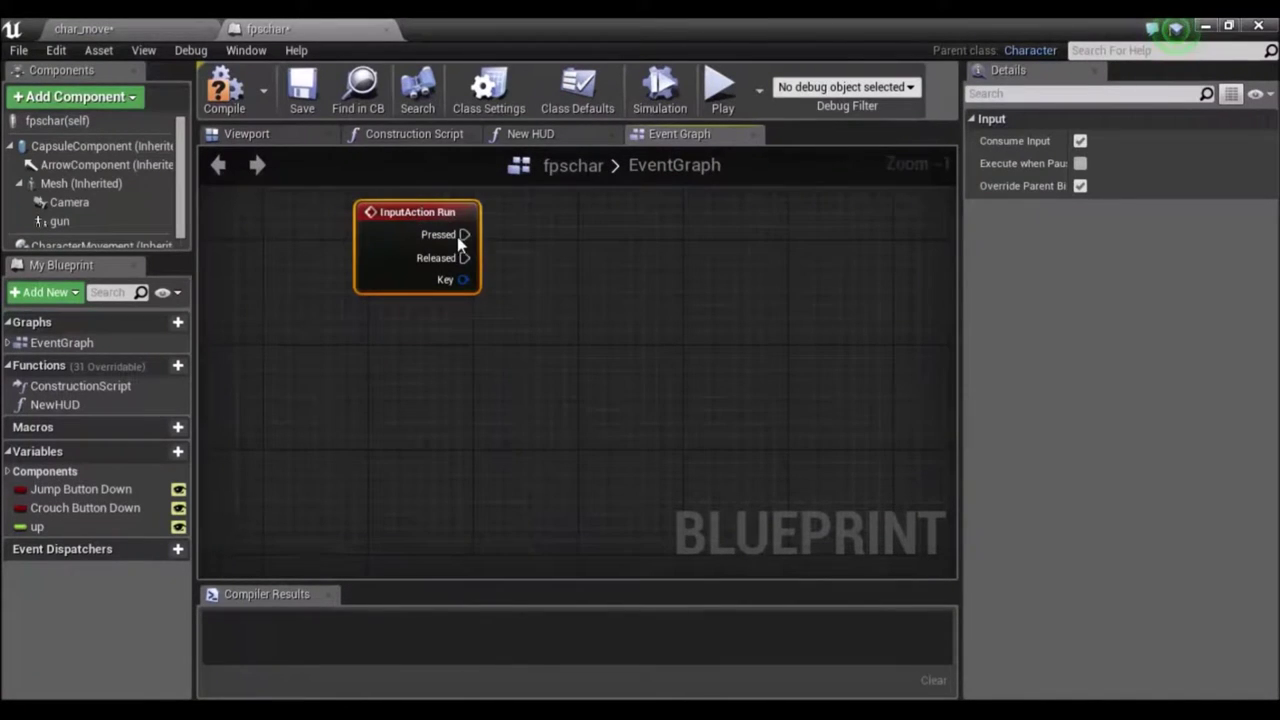
drag(462, 238, 748, 254)
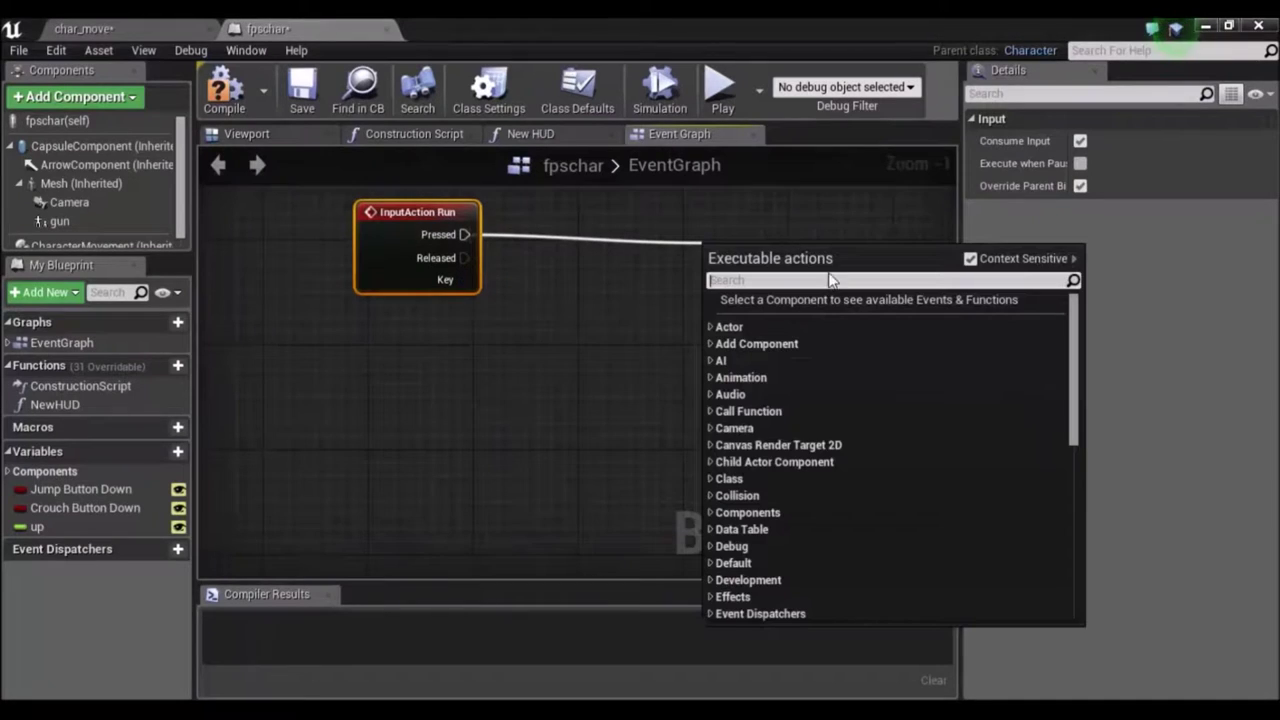
Wire a SET Max Walk Speed node to Run's Pressed pin with value 600.
click(969, 259)
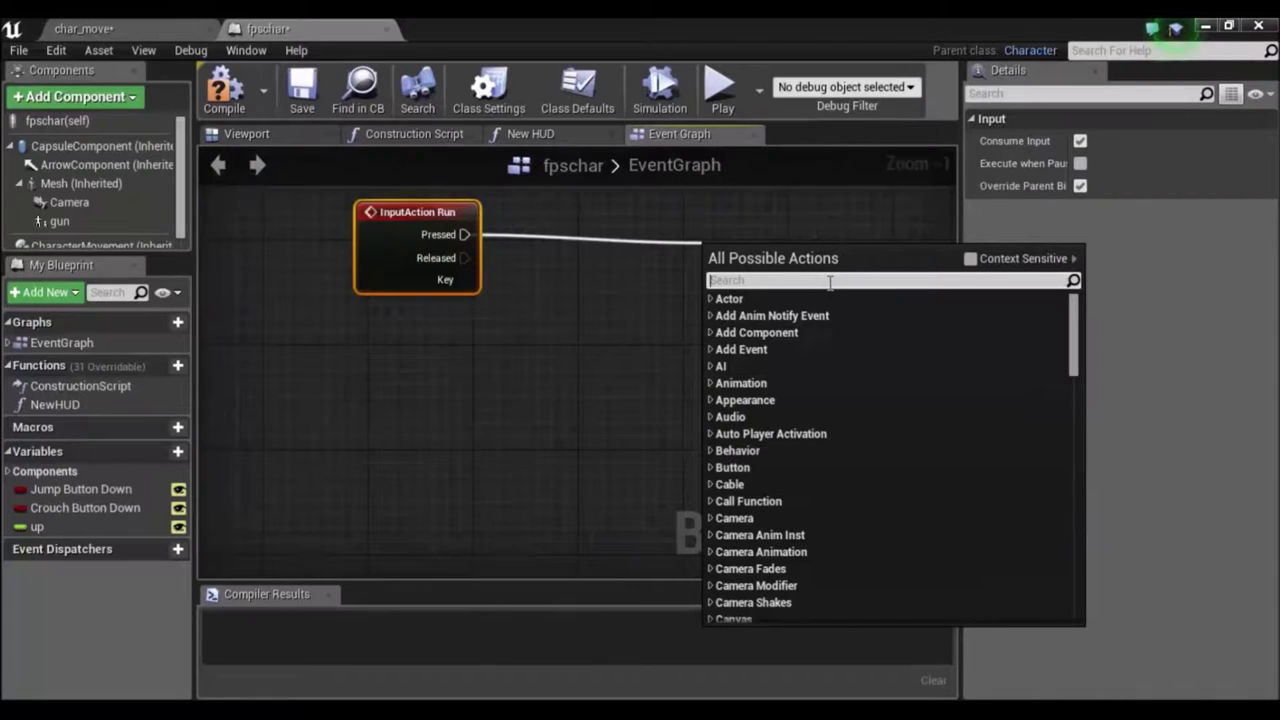
text(max)
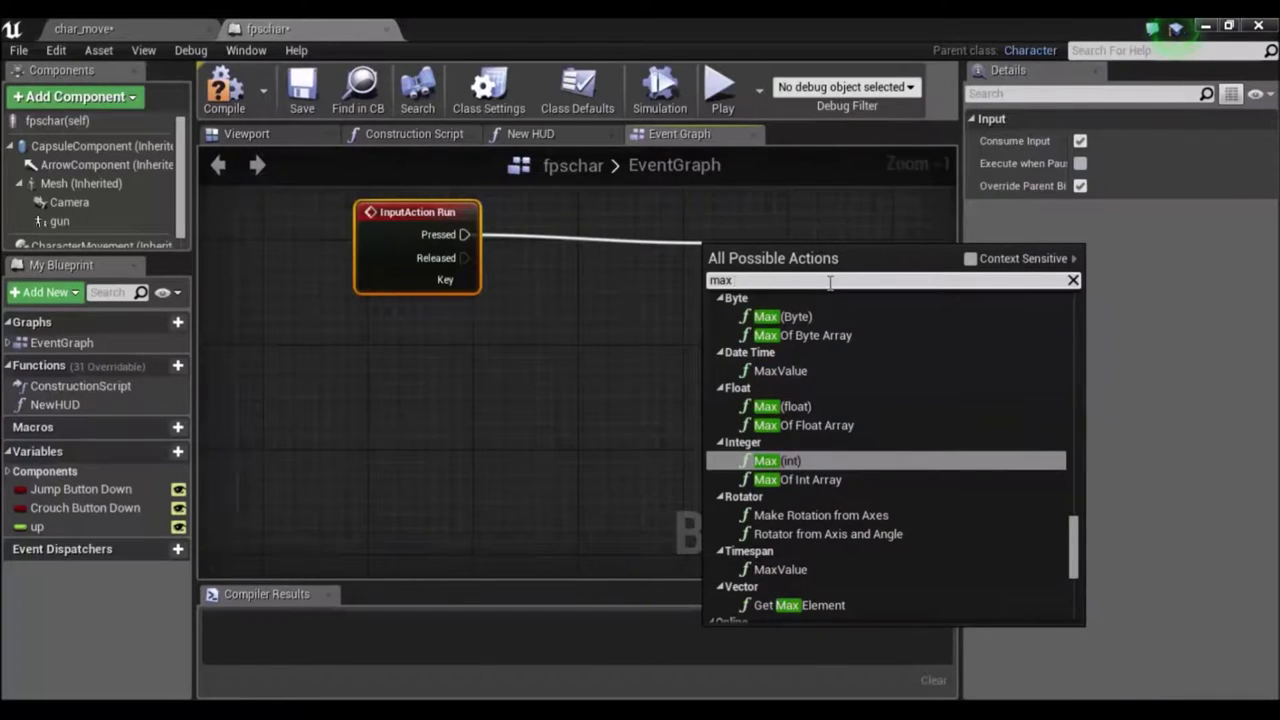
text( wa)
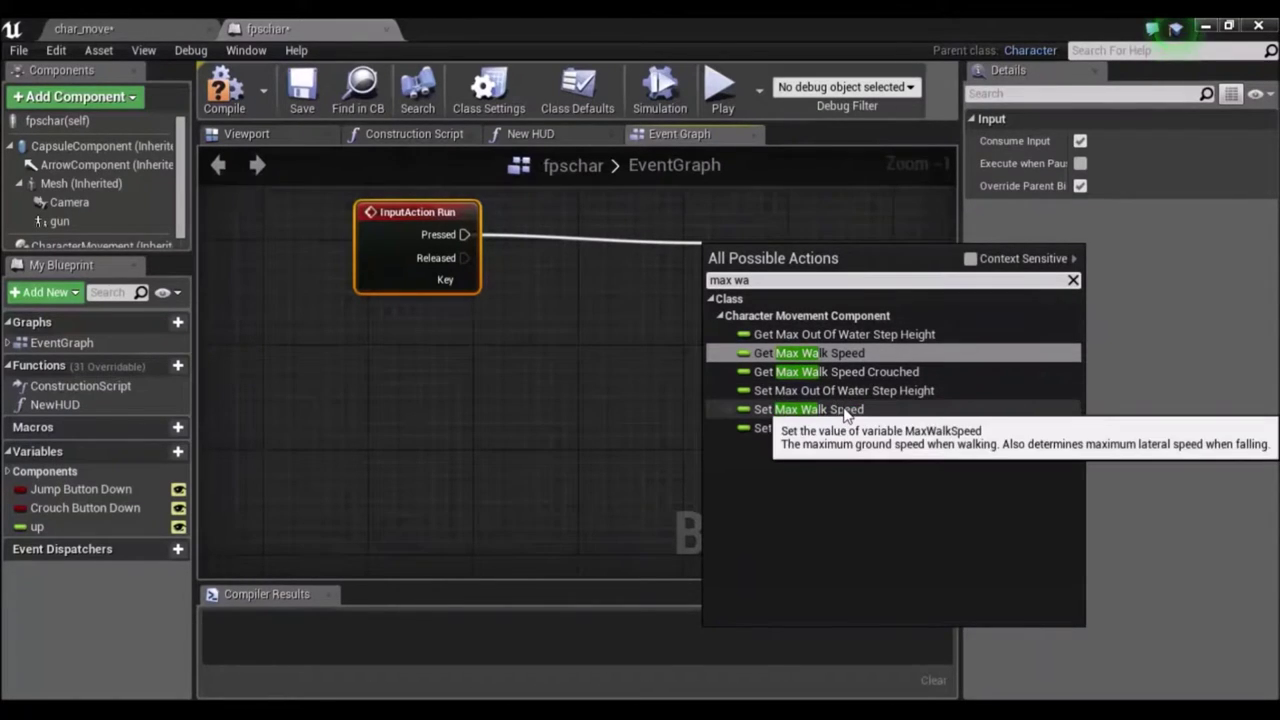
click(843, 412)
drag(773, 258, 752, 211)
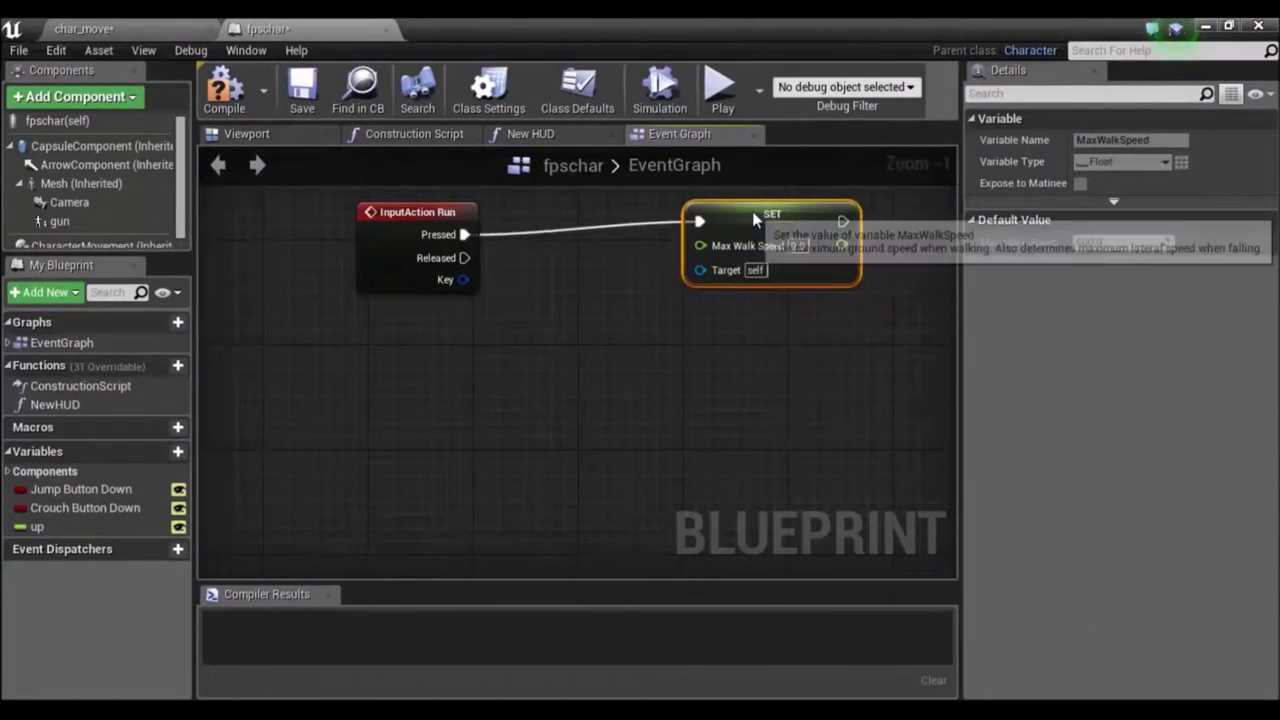
click(803, 246)
text(600)
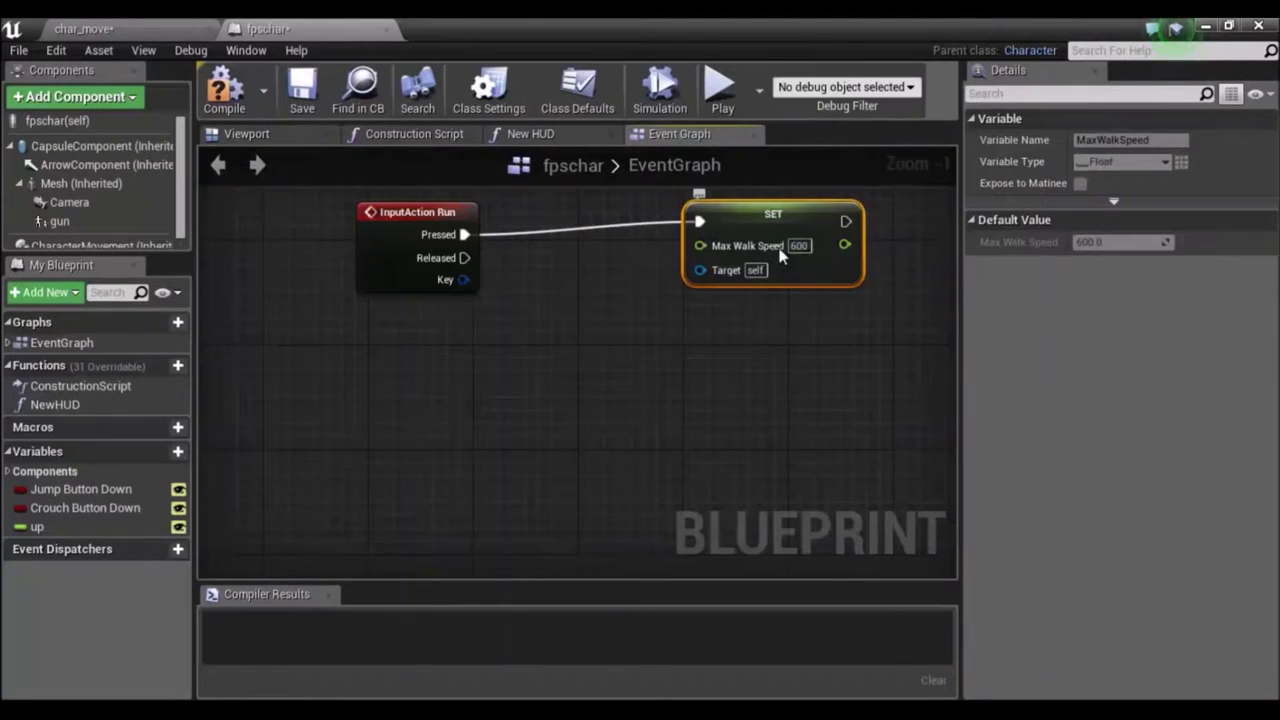
click(669, 350)
Duplicate the setter, connect it to Released, and set its Max Walk Speed to 350.
key(ctrl+v)
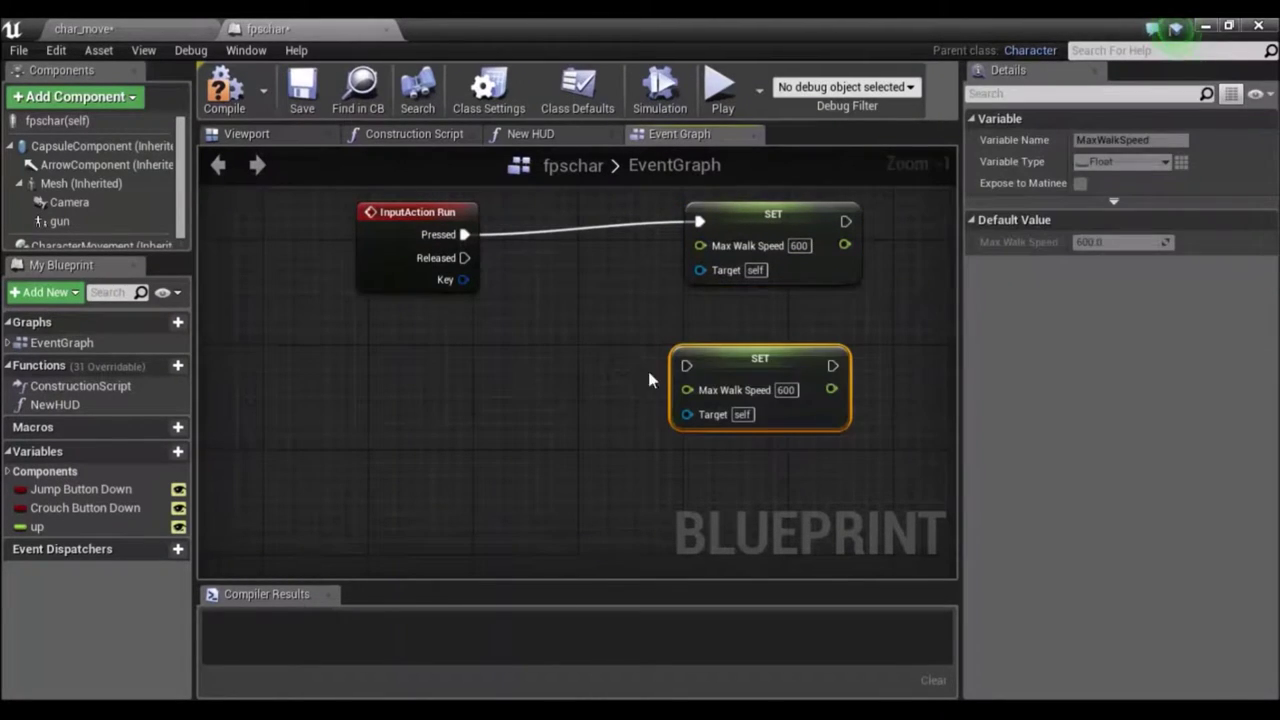
drag(740, 352, 727, 322)
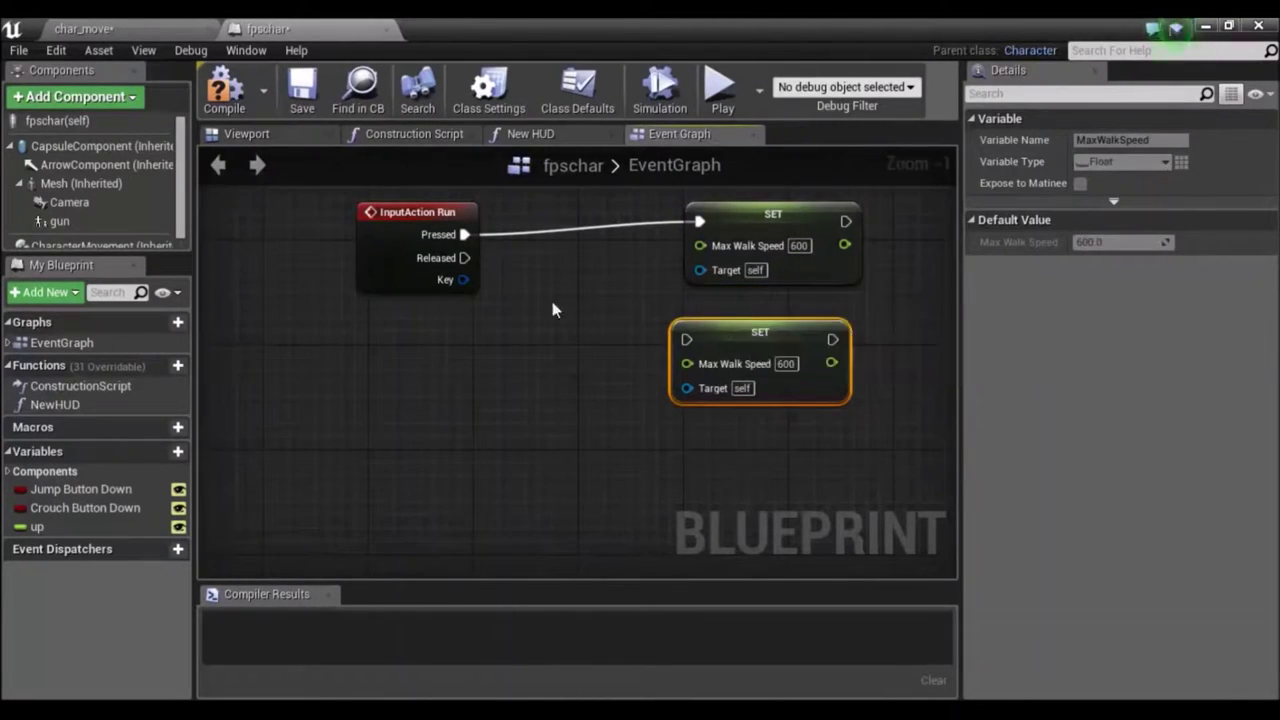
drag(464, 257, 688, 345)
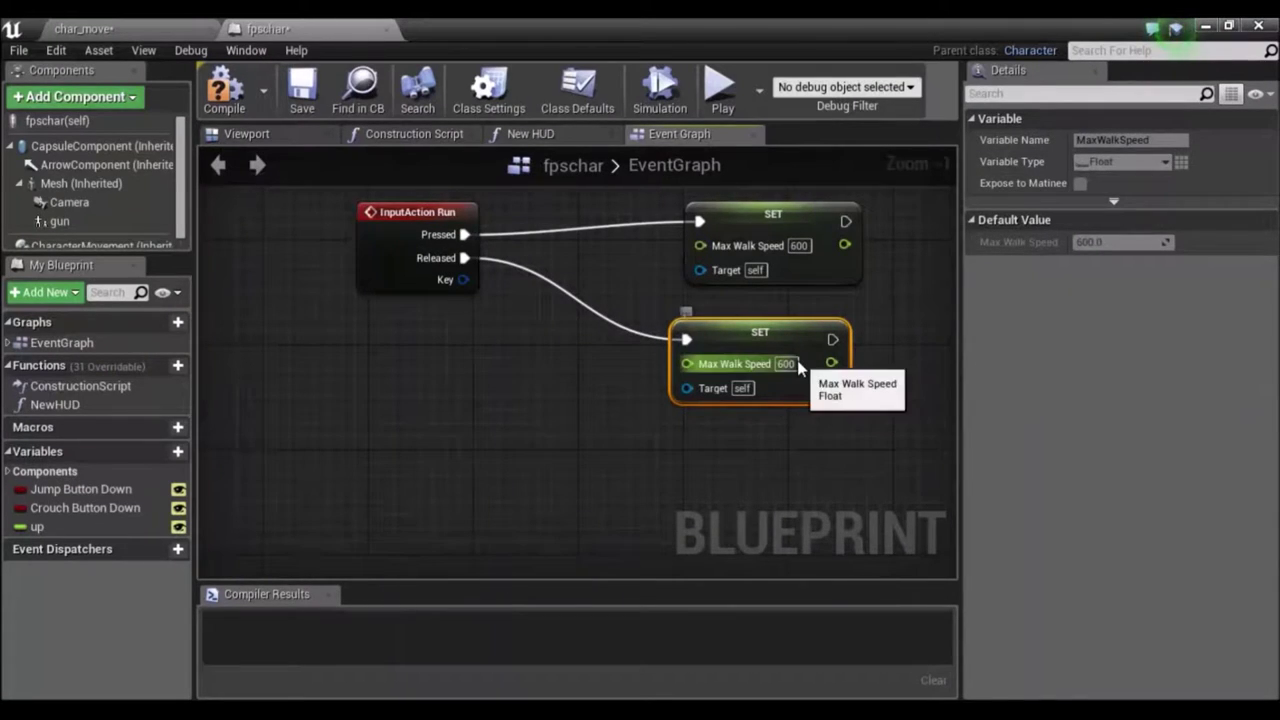
click(788, 363)
text(3)
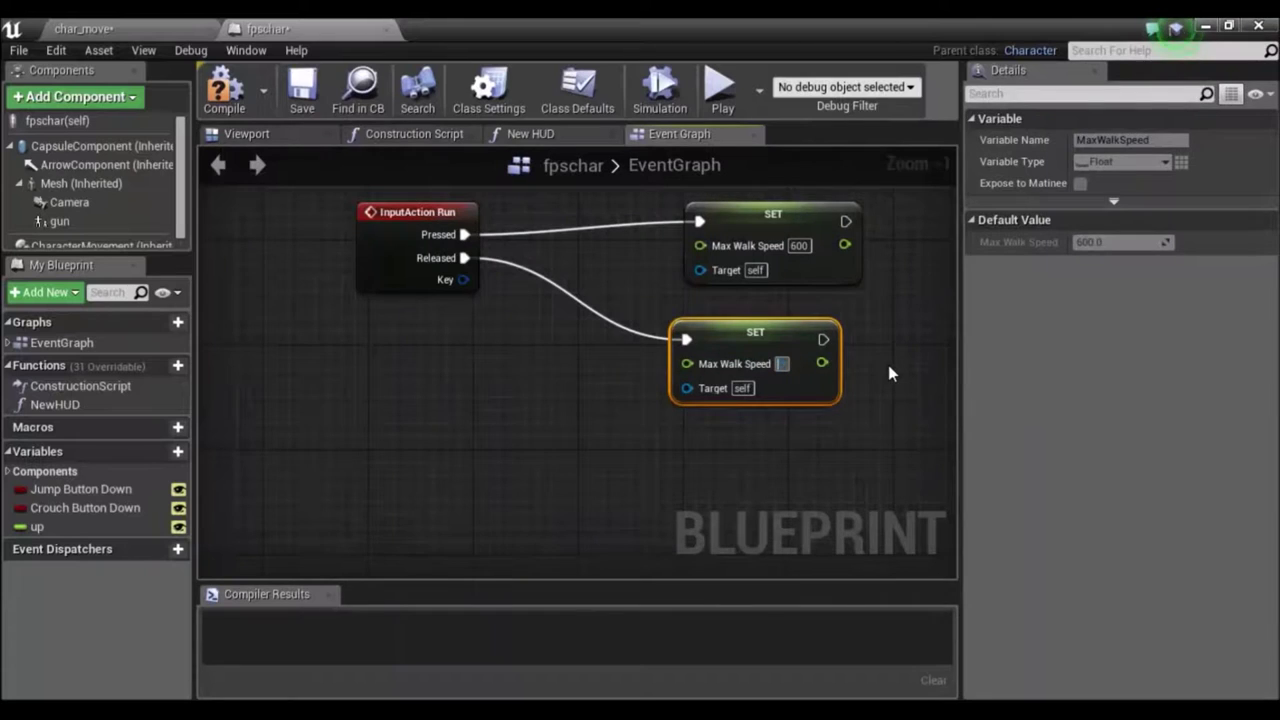
text(5)
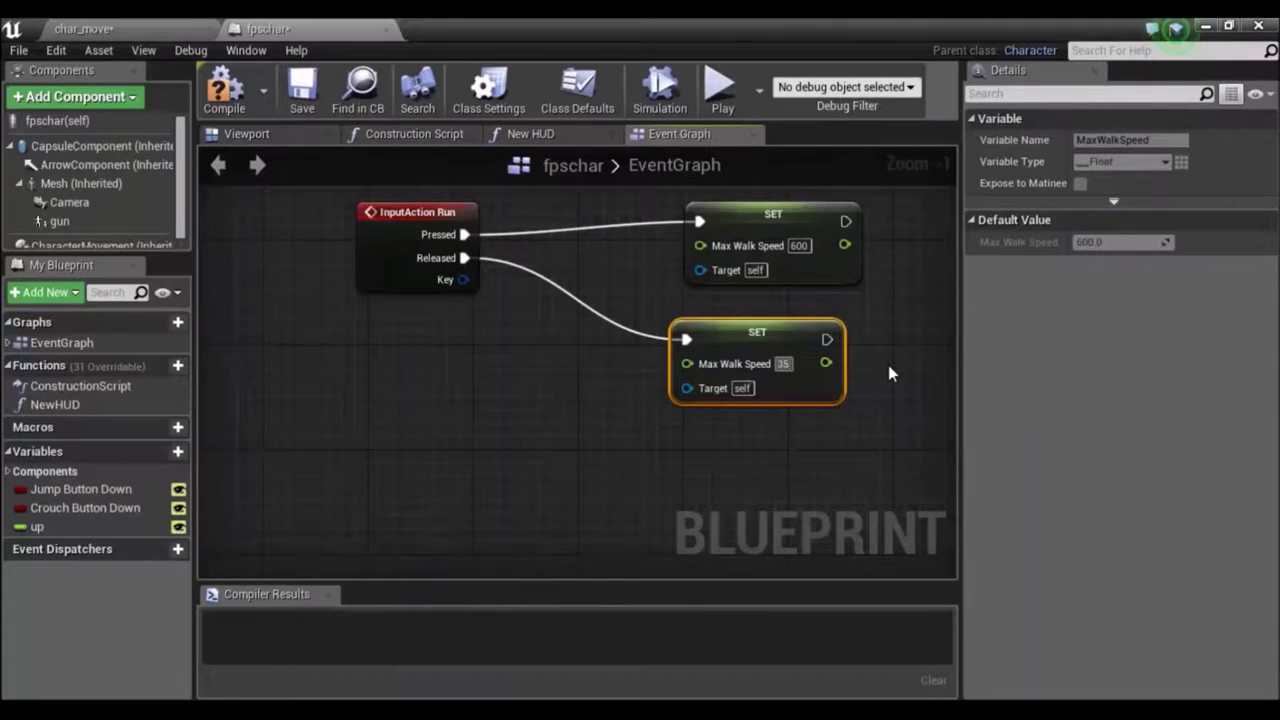
text(0)
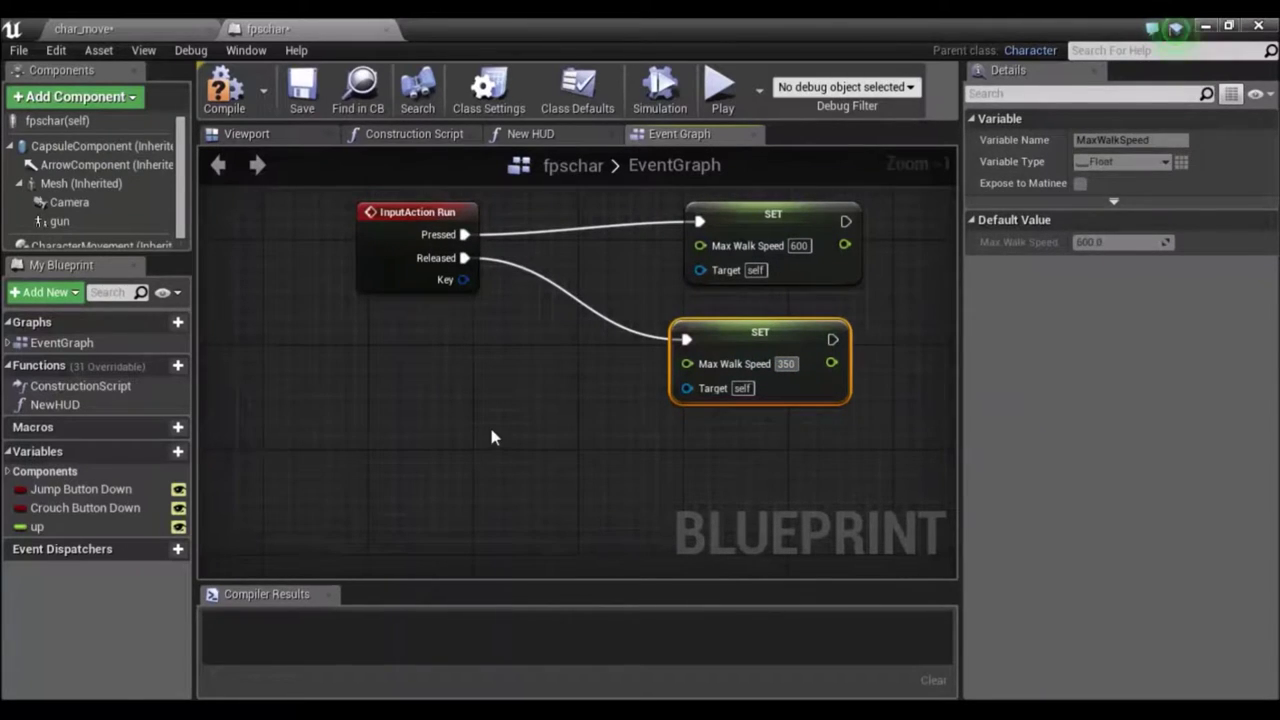
click(489, 424)
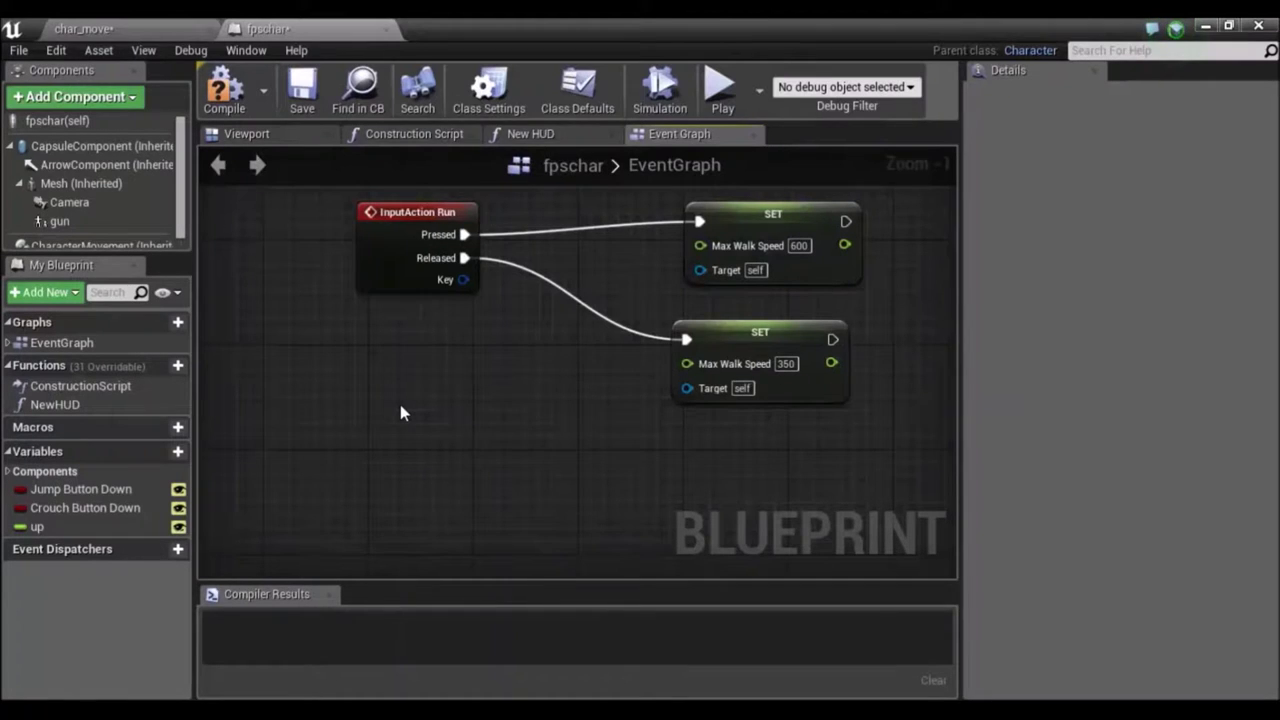
Search the all-actions node list with 'get cha' and add a Get Character Movement node.
right_click(400, 405)
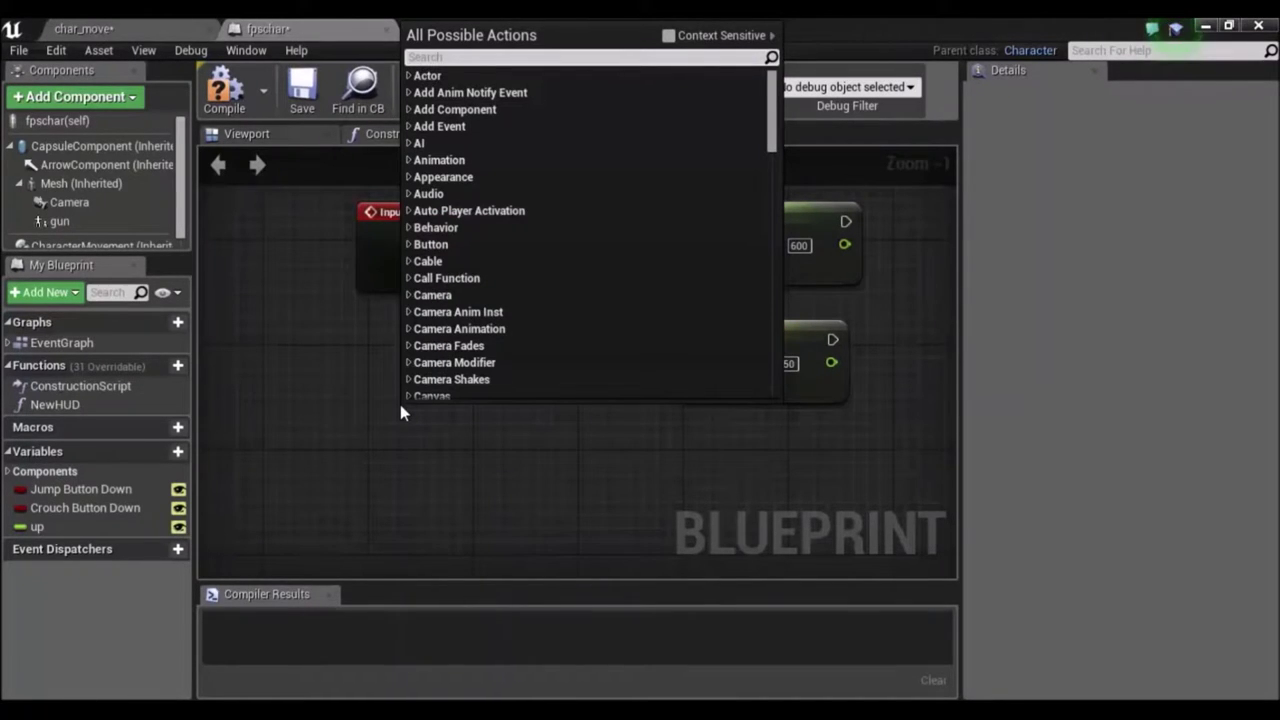
text(set)
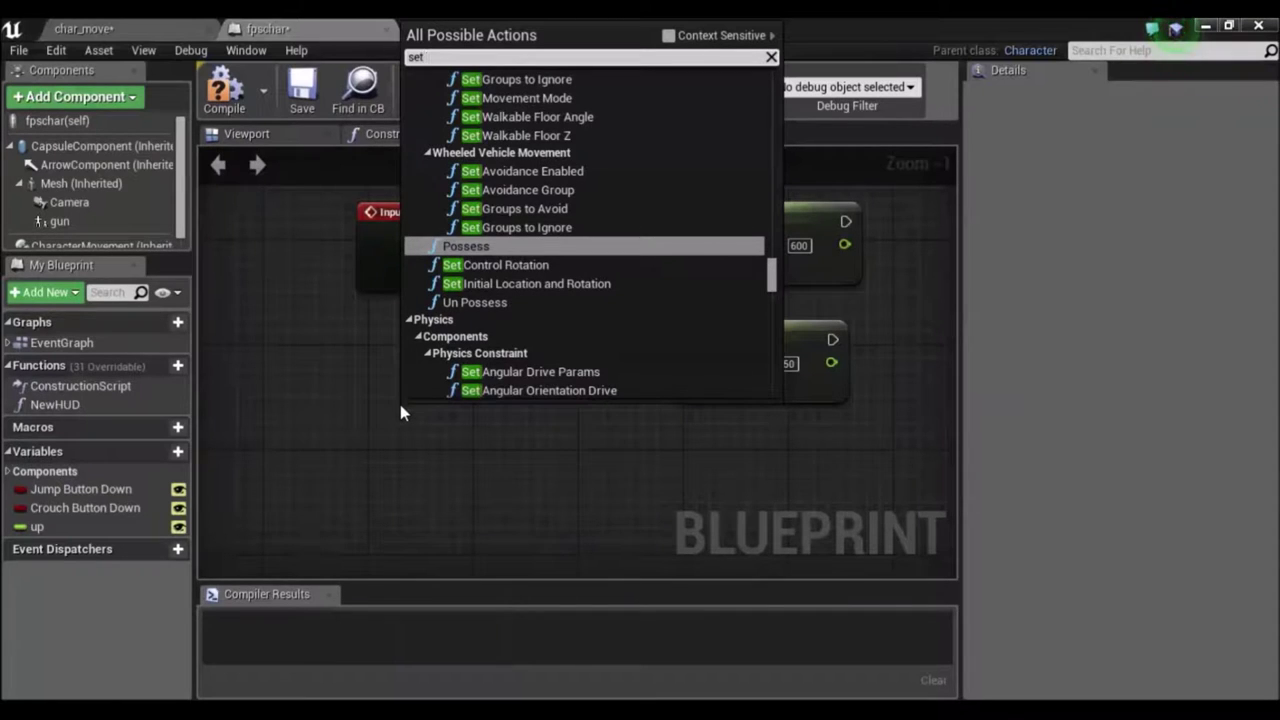
text( charac)
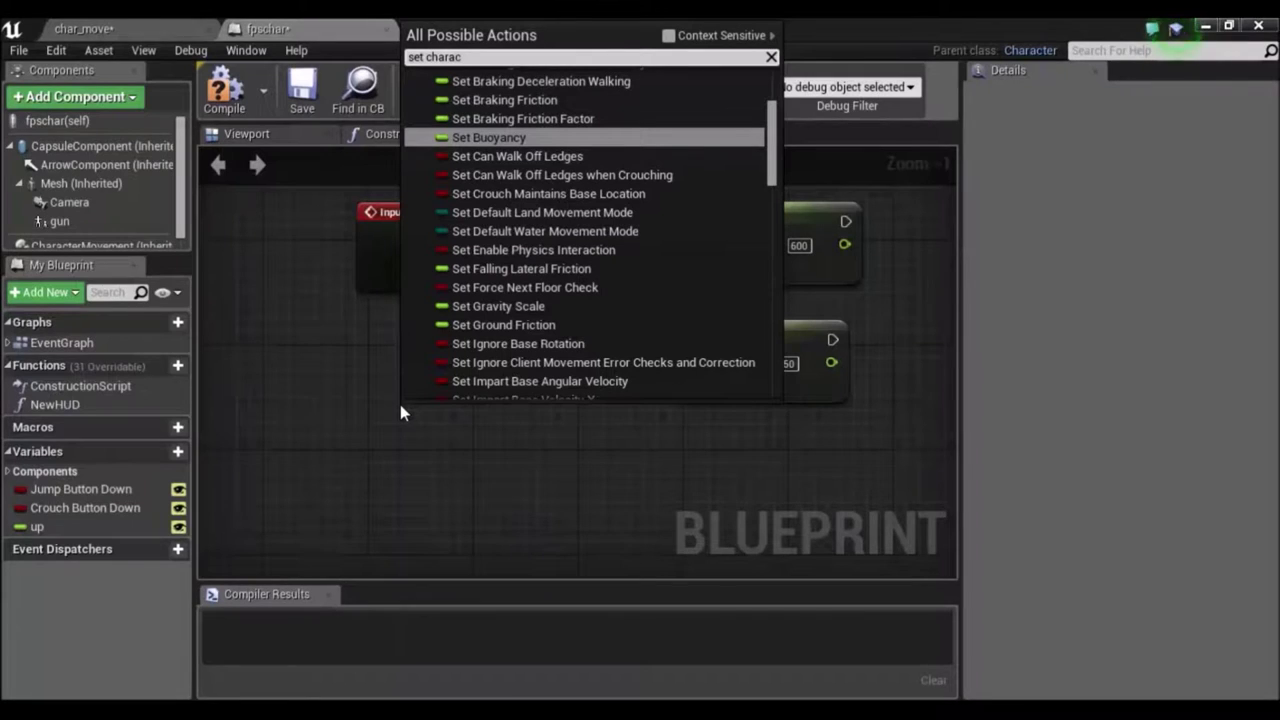
text(ter )
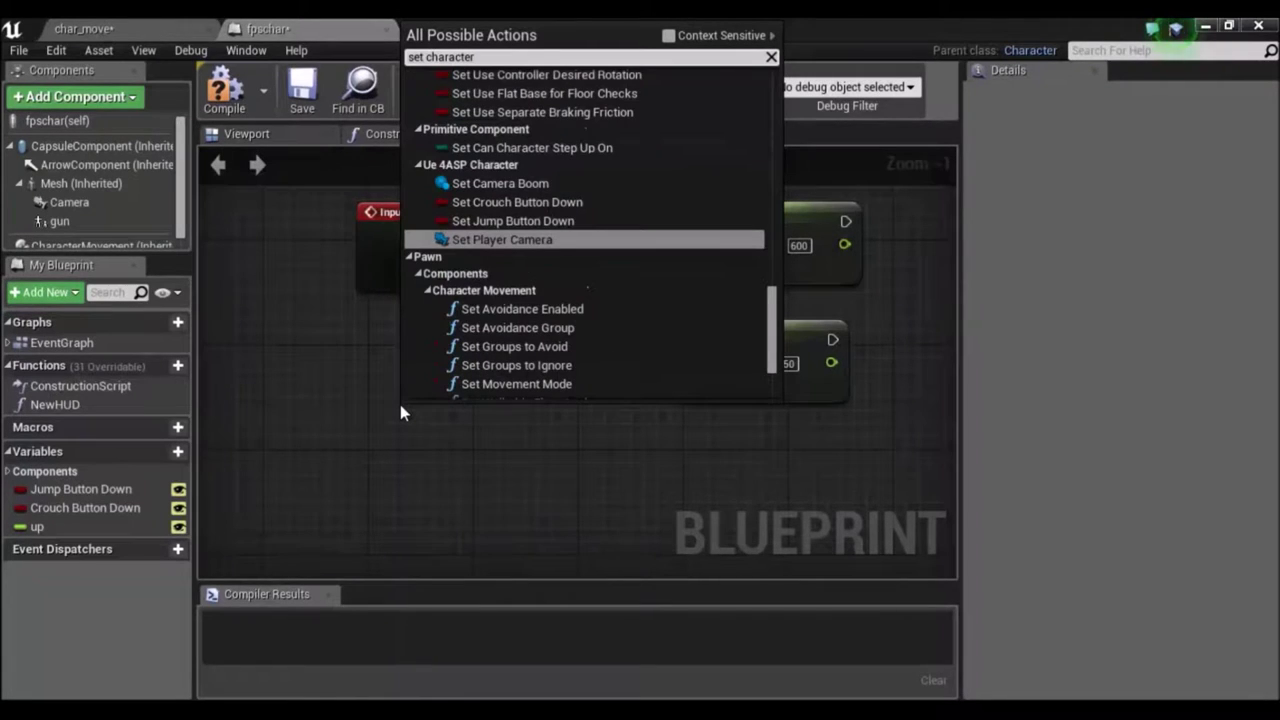
text(mo)
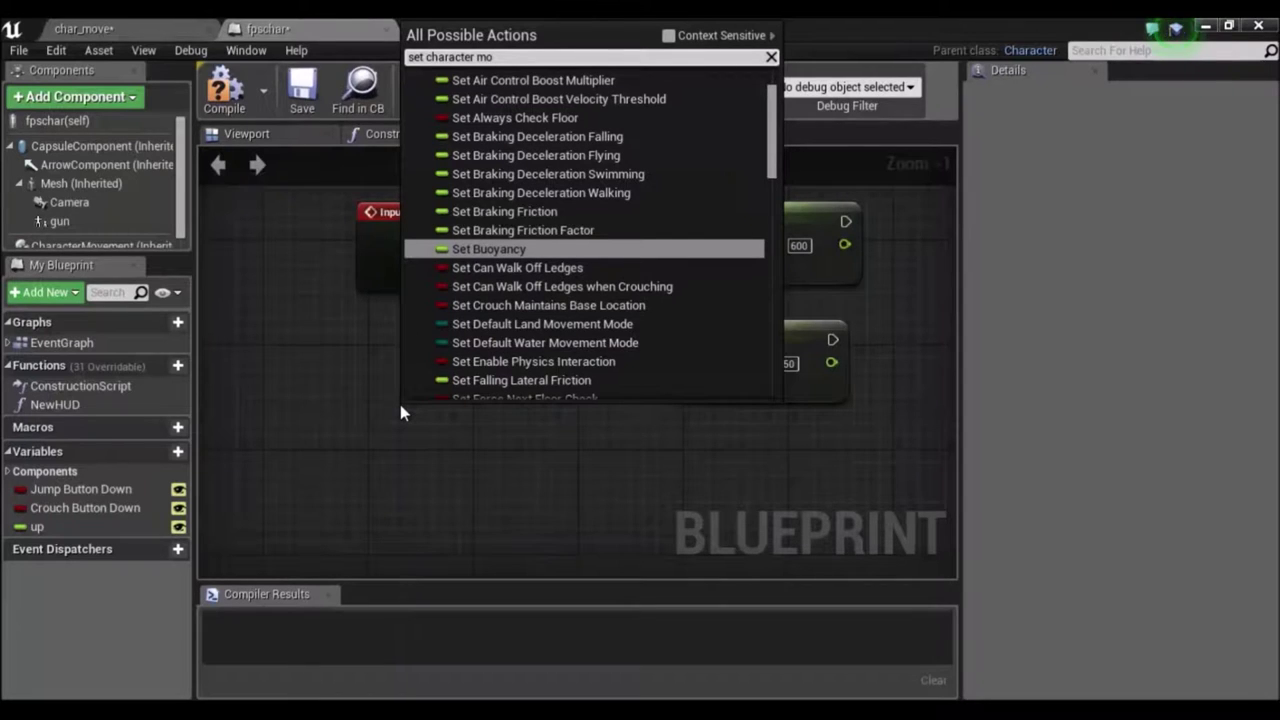
key(BackSpace)
key(BackSpace)
key(BackSpace)
key(BackSpace)
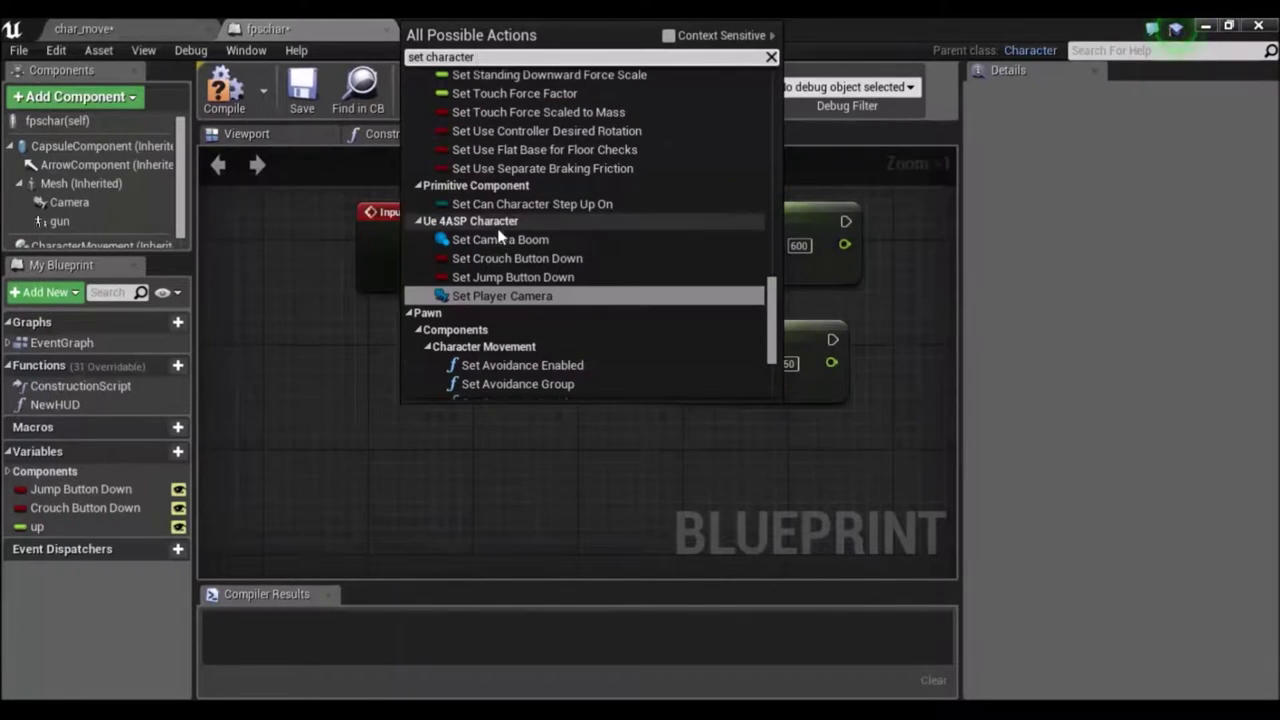
scroll(537, 243, down, 1)
scroll(540, 248, down, 4)
scroll(540, 250, down, 2)
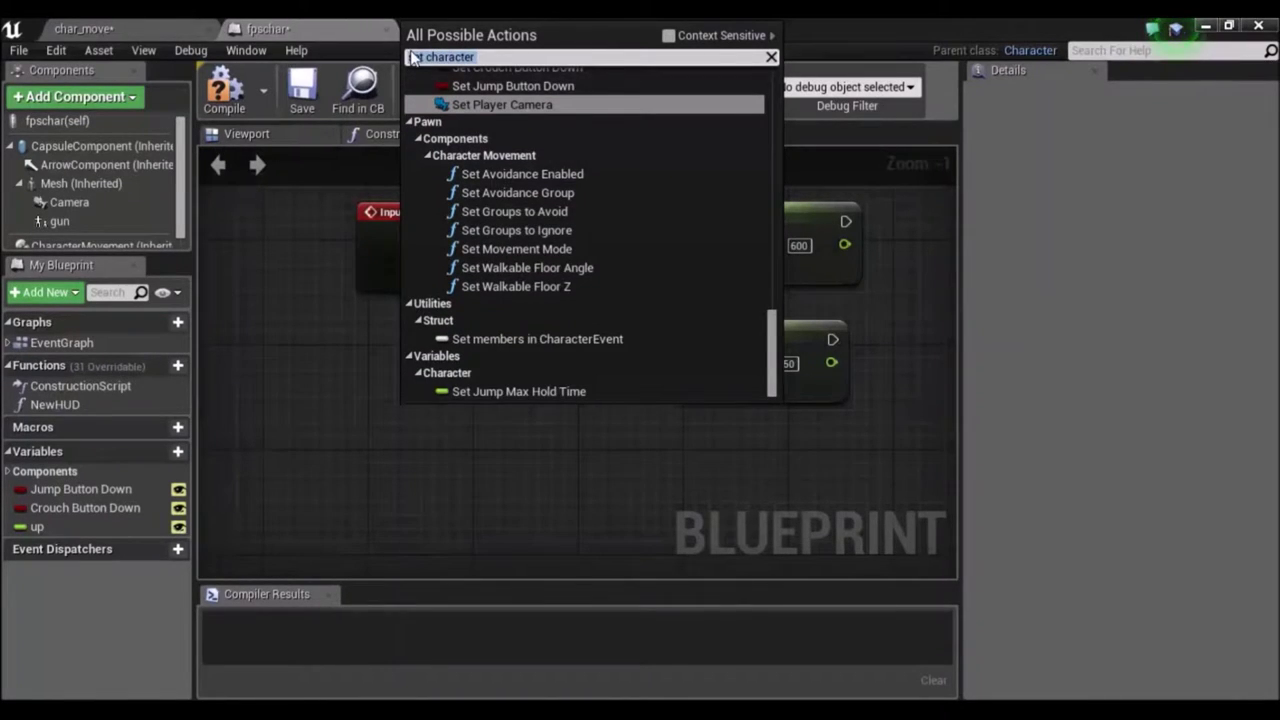
text(se)
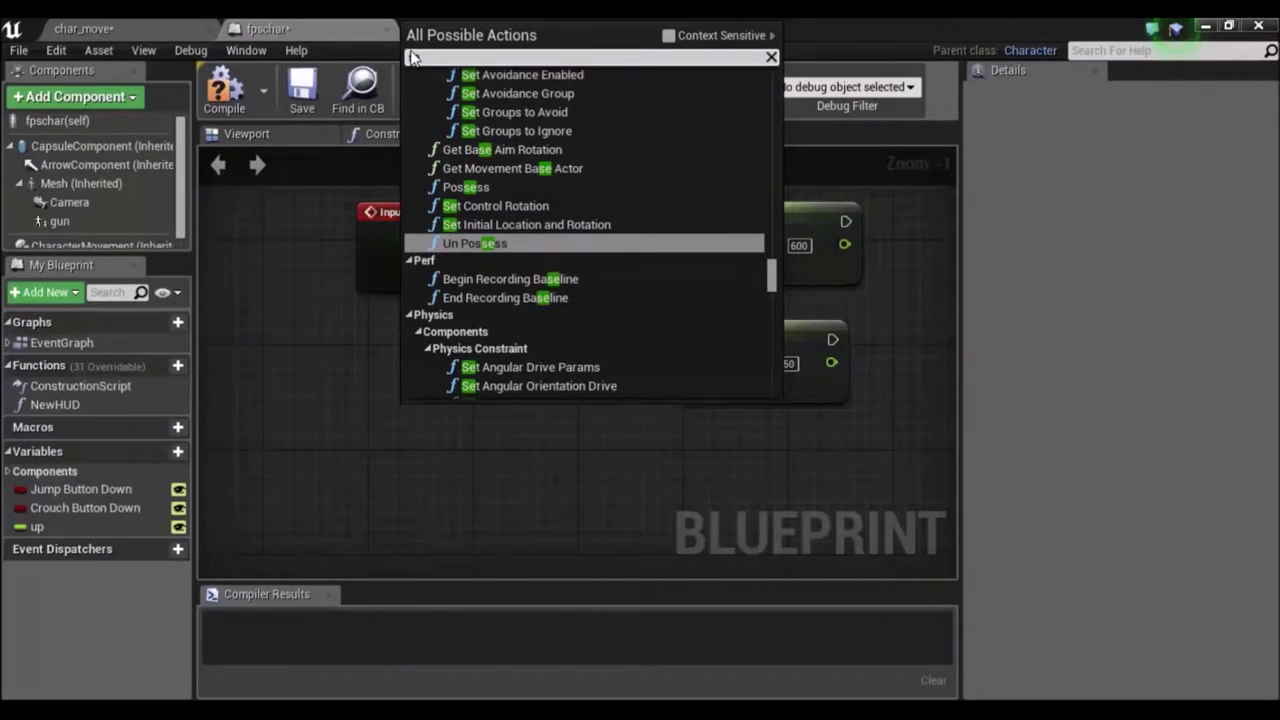
text(t)
text(ha)
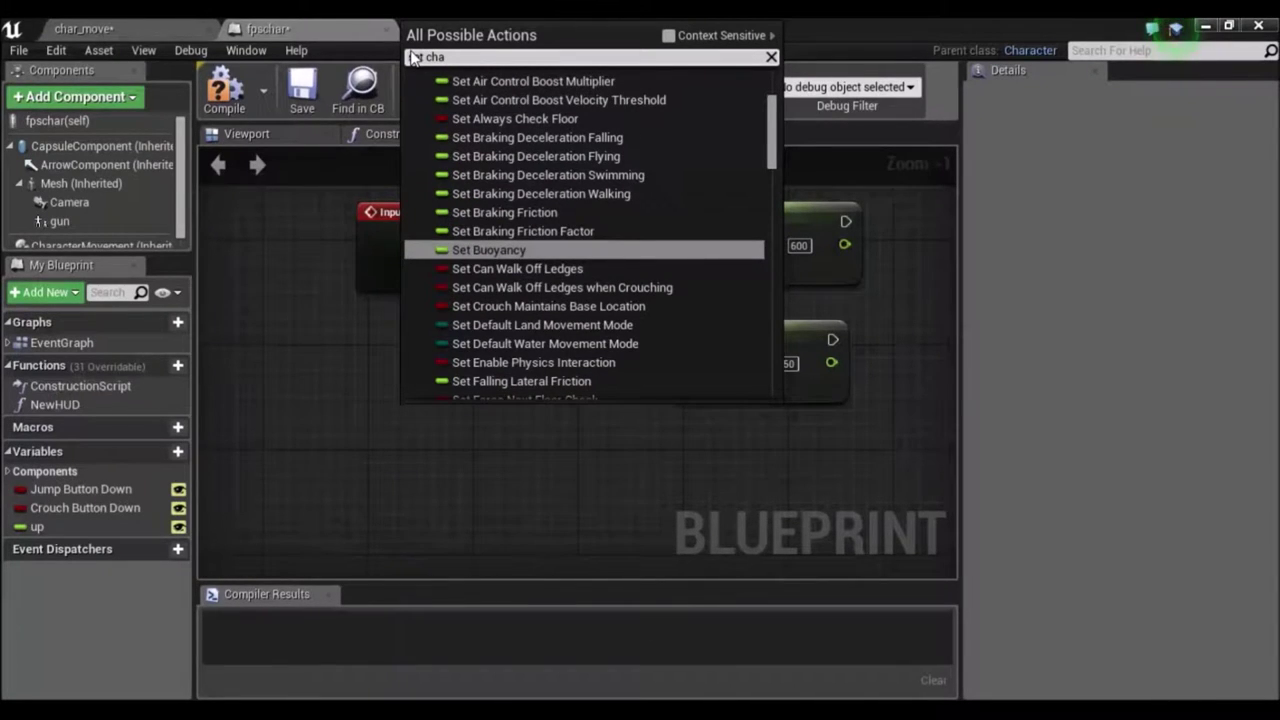
key(BackSpace)
key(BackSpace)
key(BackSpace)
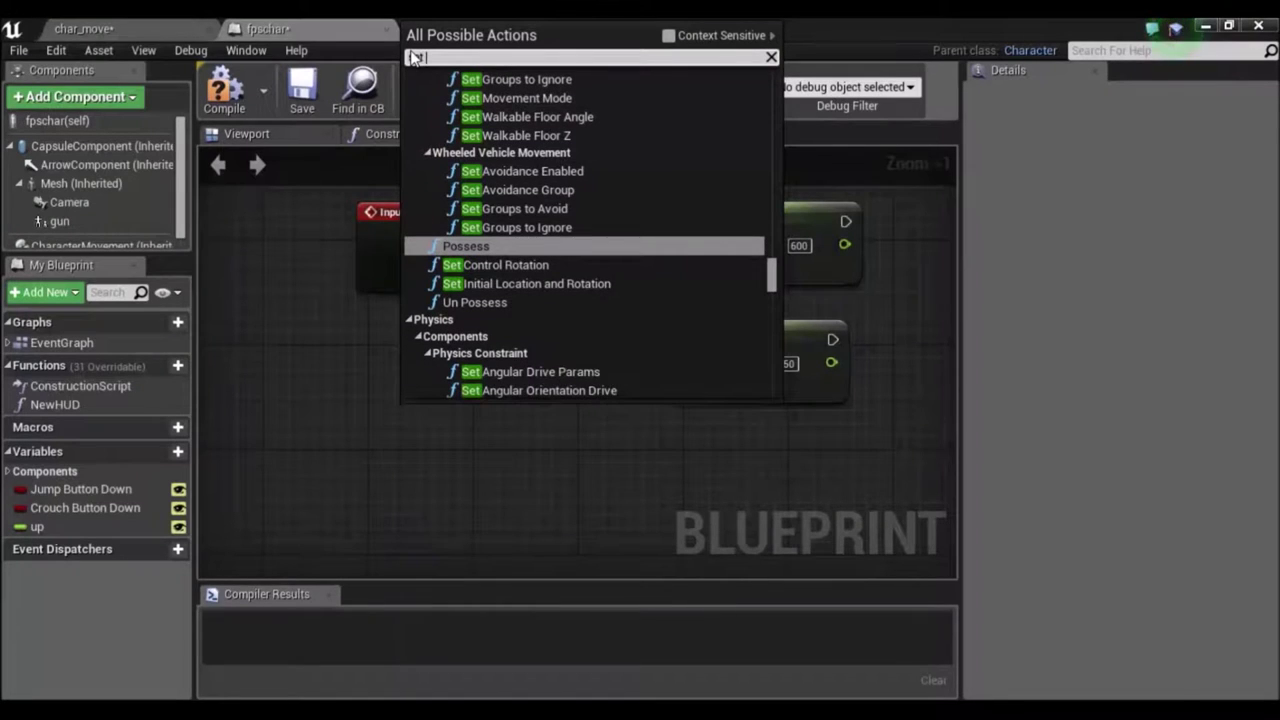
key(BackSpace)
key(BackSpace)
key(BackSpace)
text(get)
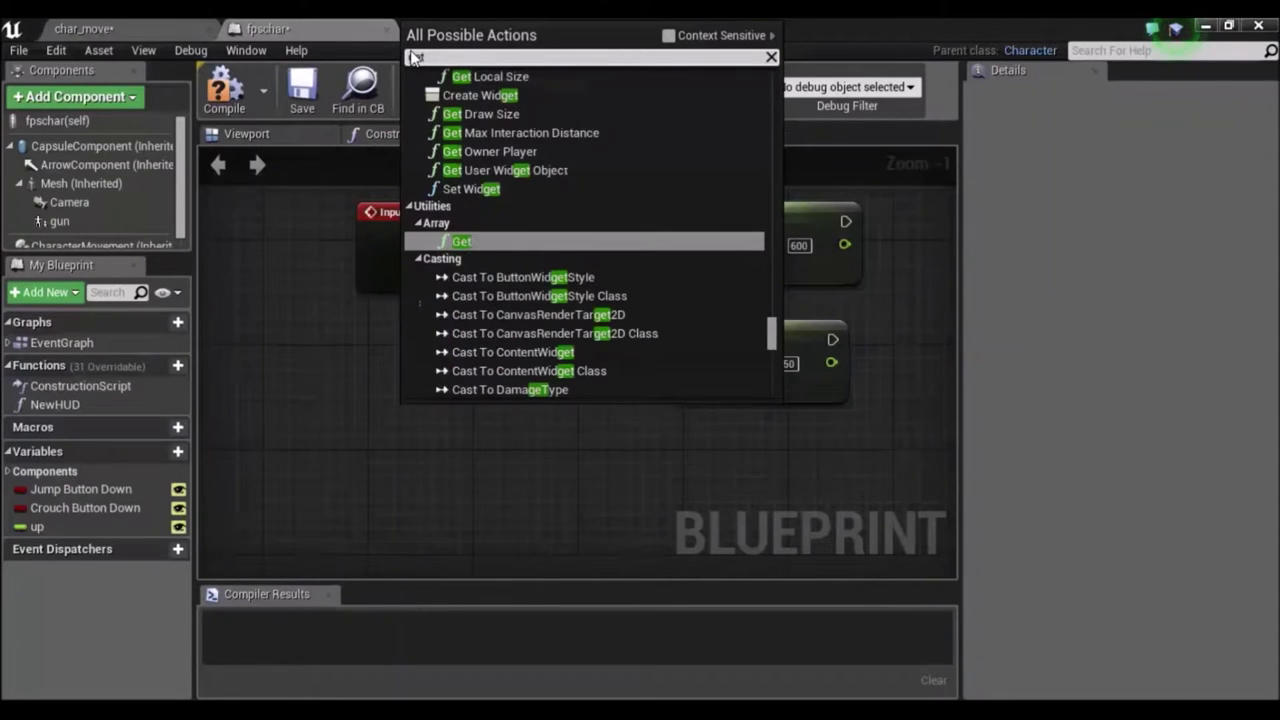
text( cha)
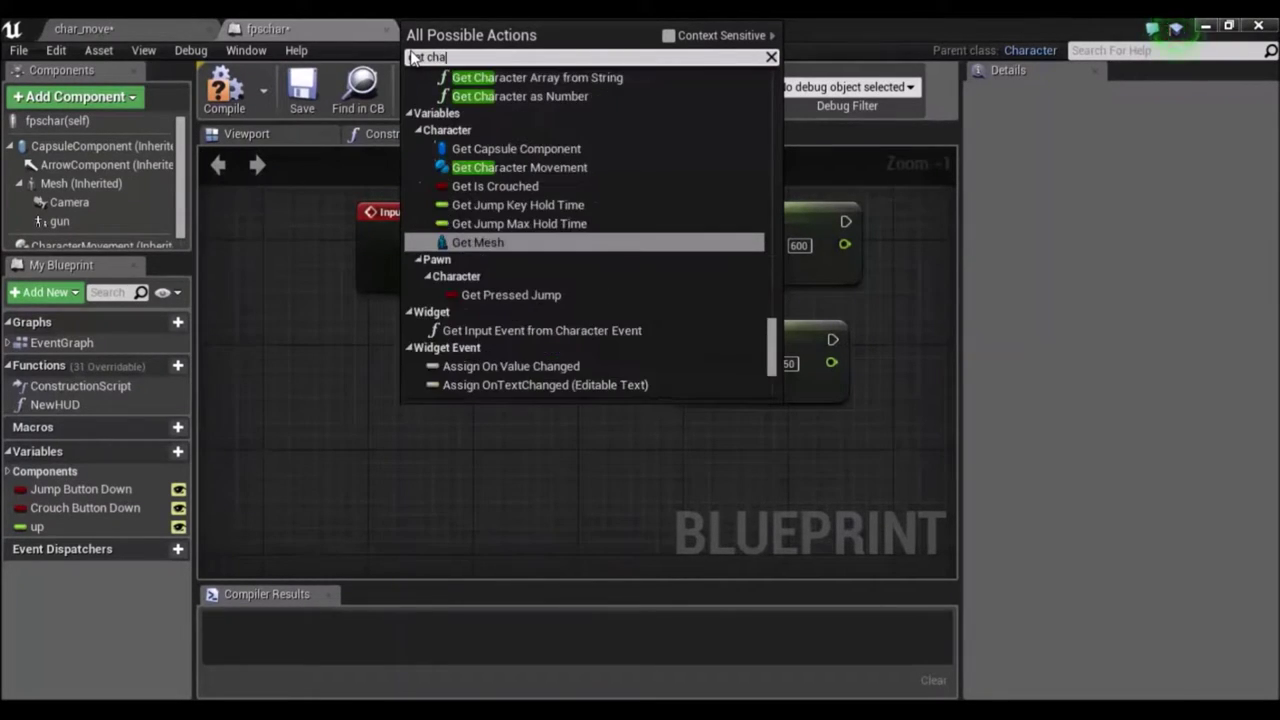
click(470, 167)
Wire Character Movement into both SET Max Walk Speed Target pins and compile fpschar.
mouse_move(503, 422)
mouse_down()
mouse_move(674, 377)
mouse_move(369, 396)
mouse_up()
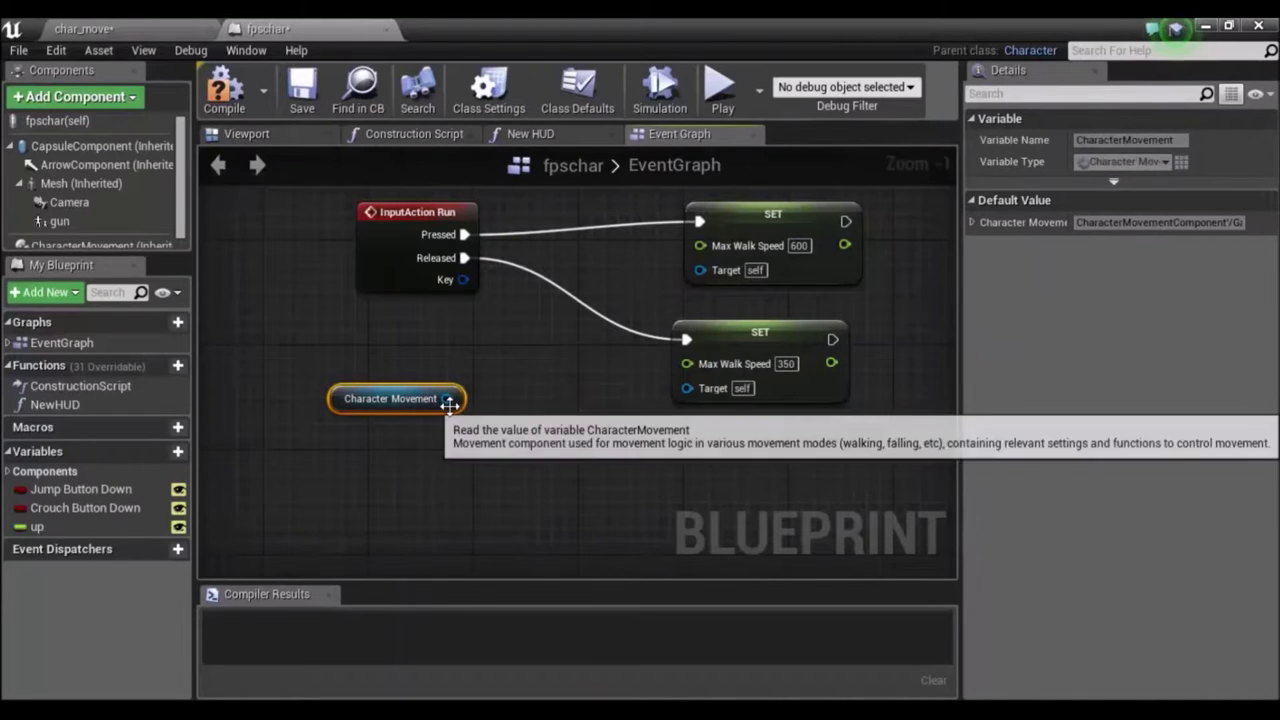
drag(446, 398, 686, 387)
mouse_move(698, 271)
mouse_down()
mouse_move(446, 398)
mouse_move(431, 373)
mouse_move(458, 350)
mouse_up()
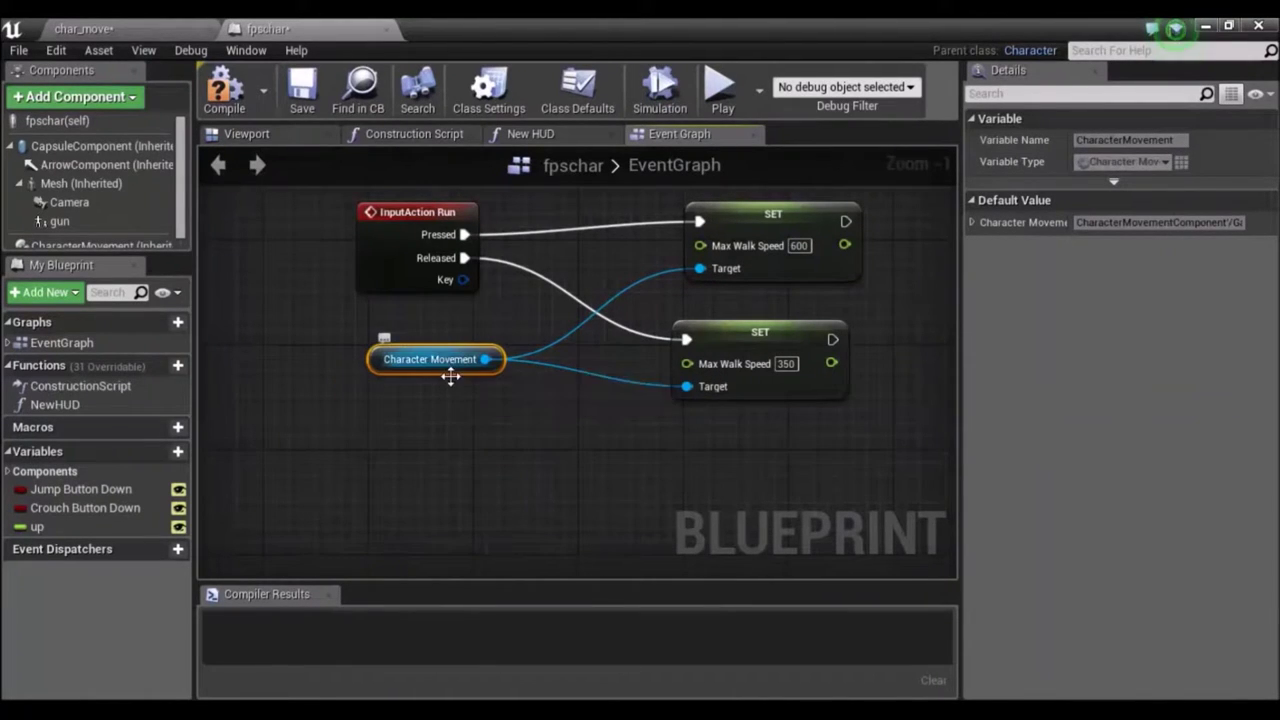
click(231, 333)
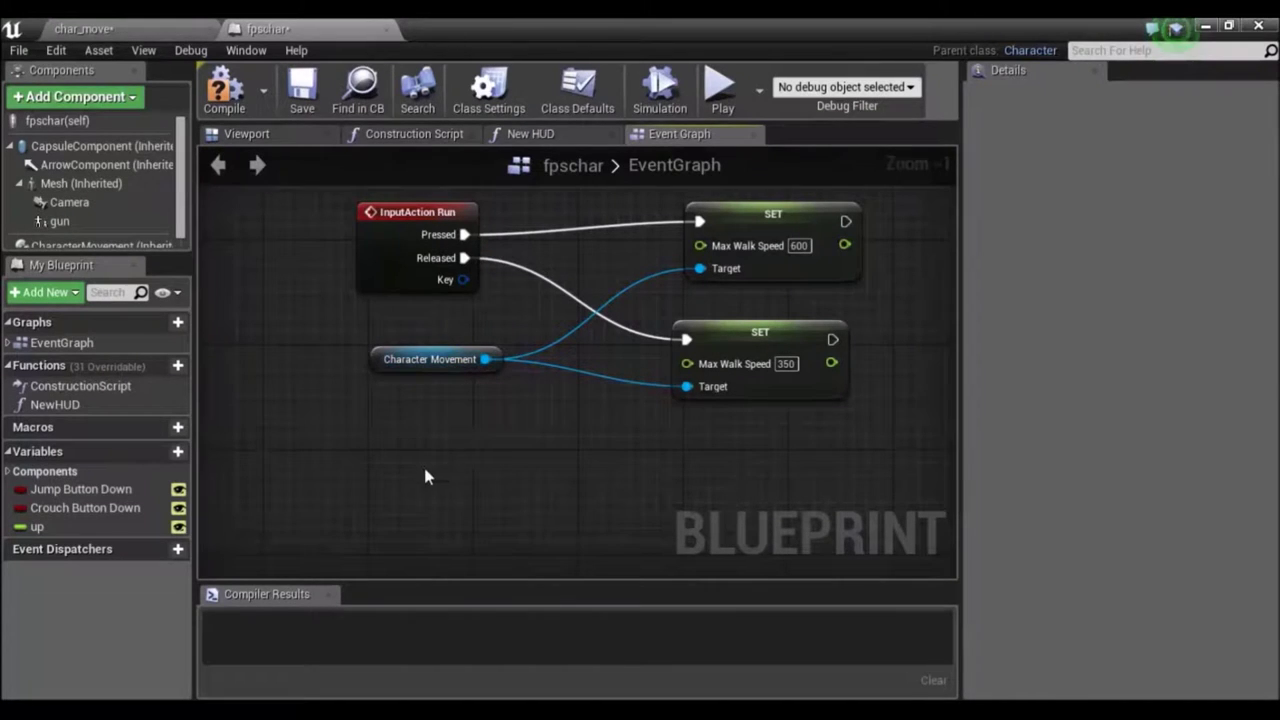
click(238, 104)
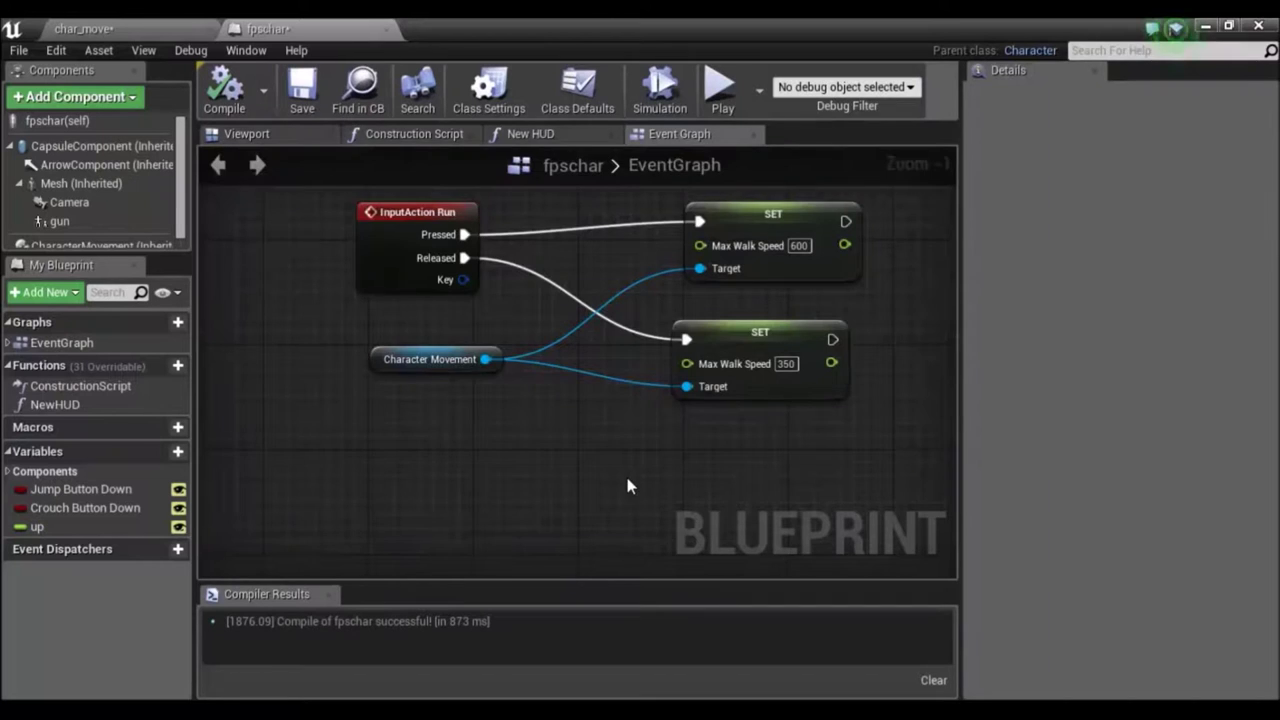
Select all the run-speed nodes together and wrap them in a comment box.
scroll(624, 484, down, 2)
right_drag(416, 258, 454, 255)
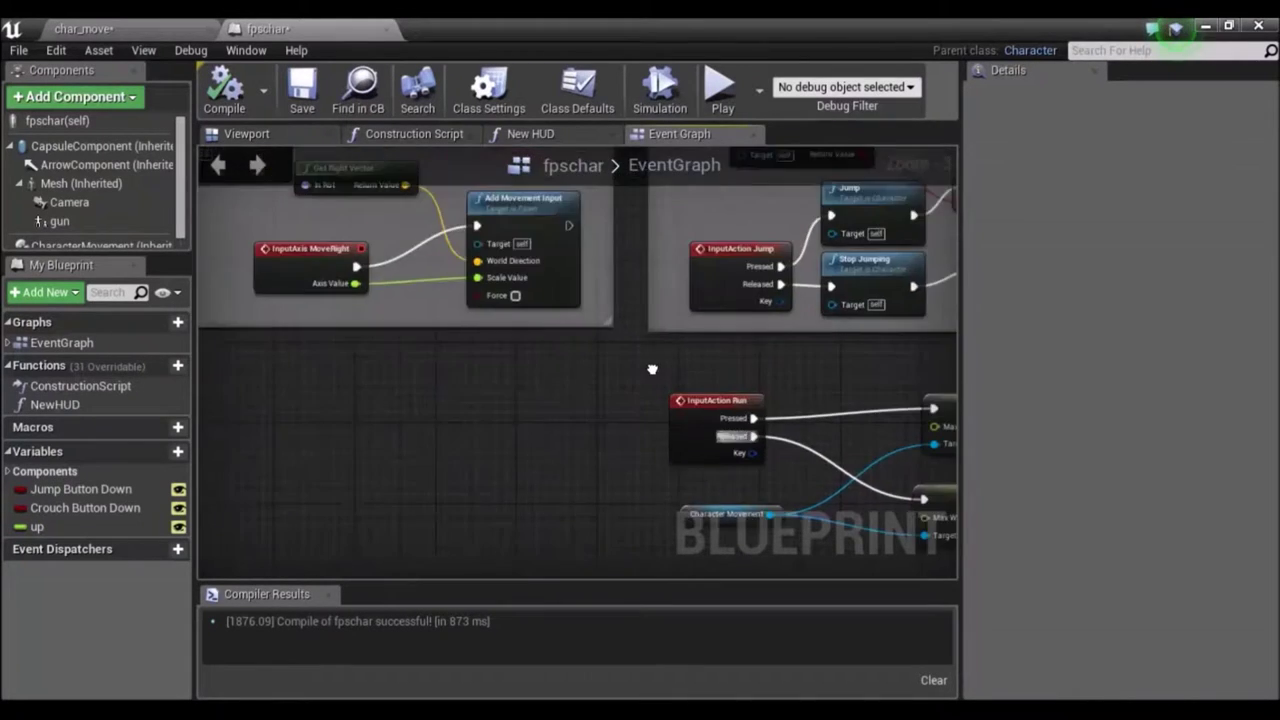
drag(456, 257, 867, 482)
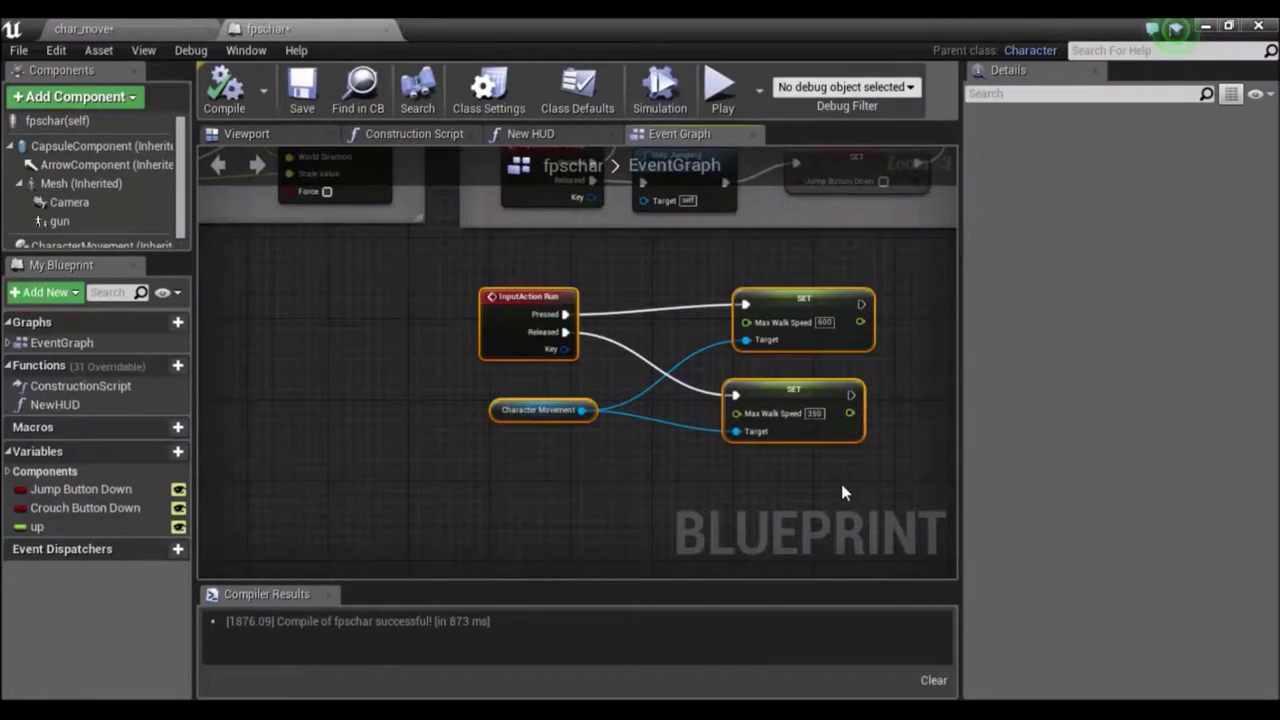
right_drag(842, 490, 810, 479)
key(c)
text(Run)
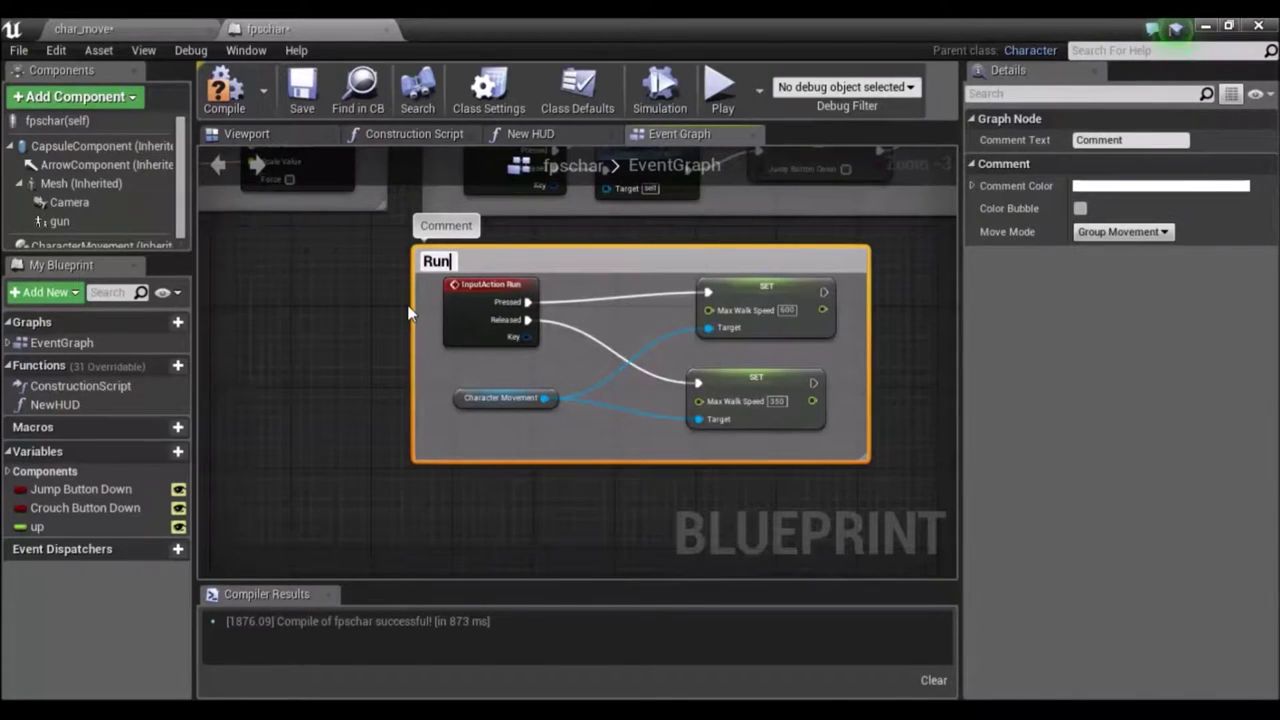
Title the comment 'Run', then recompile and save the fpschar Blueprint.
key(Return)
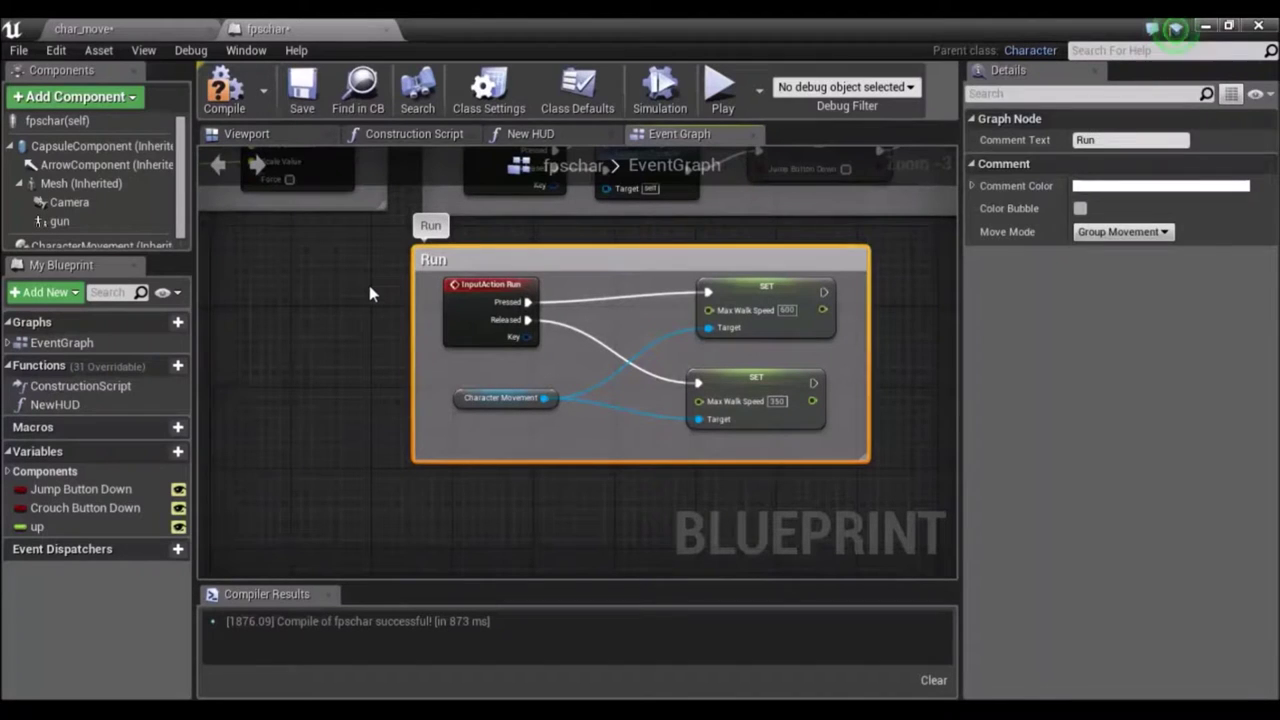
click(369, 292)
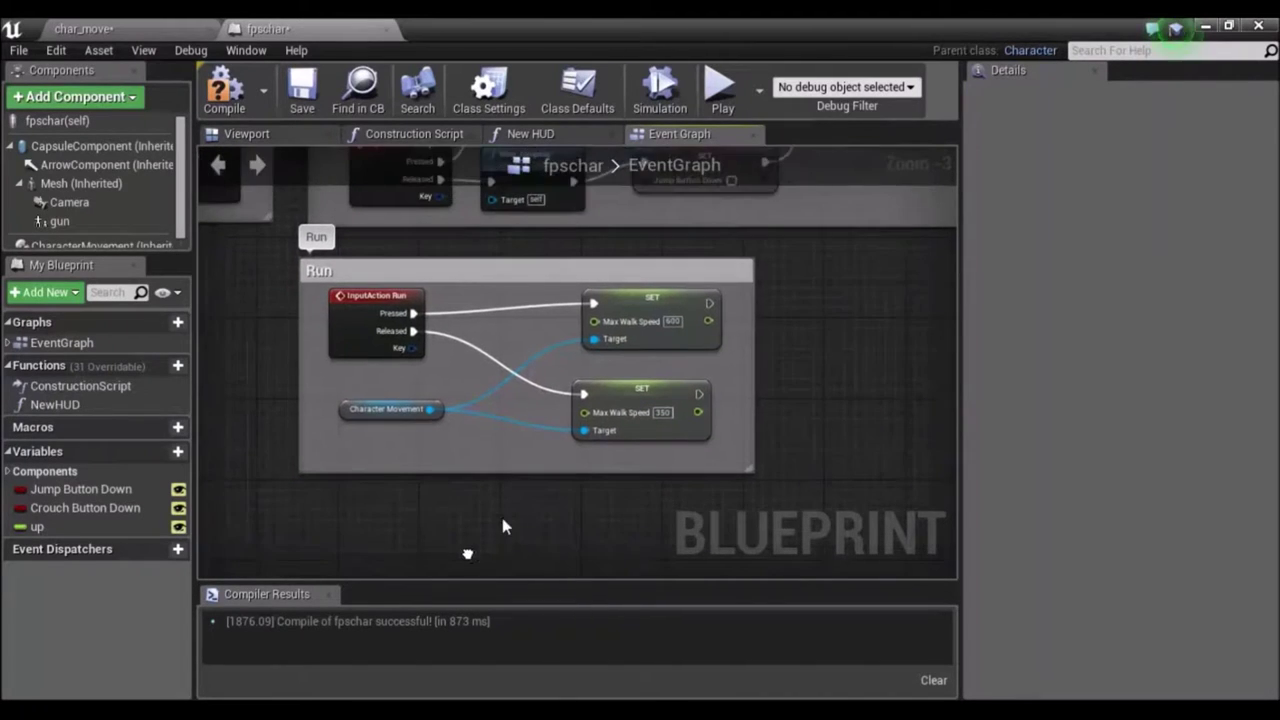
scroll(505, 499, down, 3)
scroll(507, 511, up, 2)
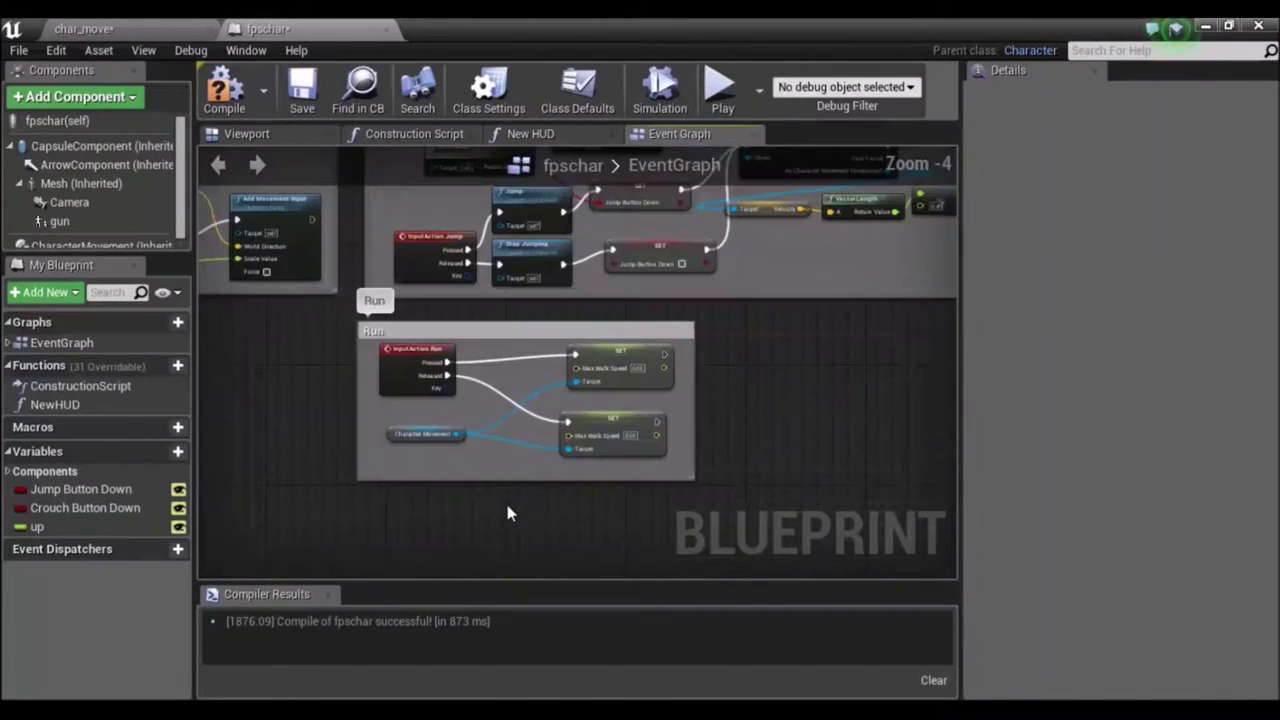
scroll(507, 513, up, 1)
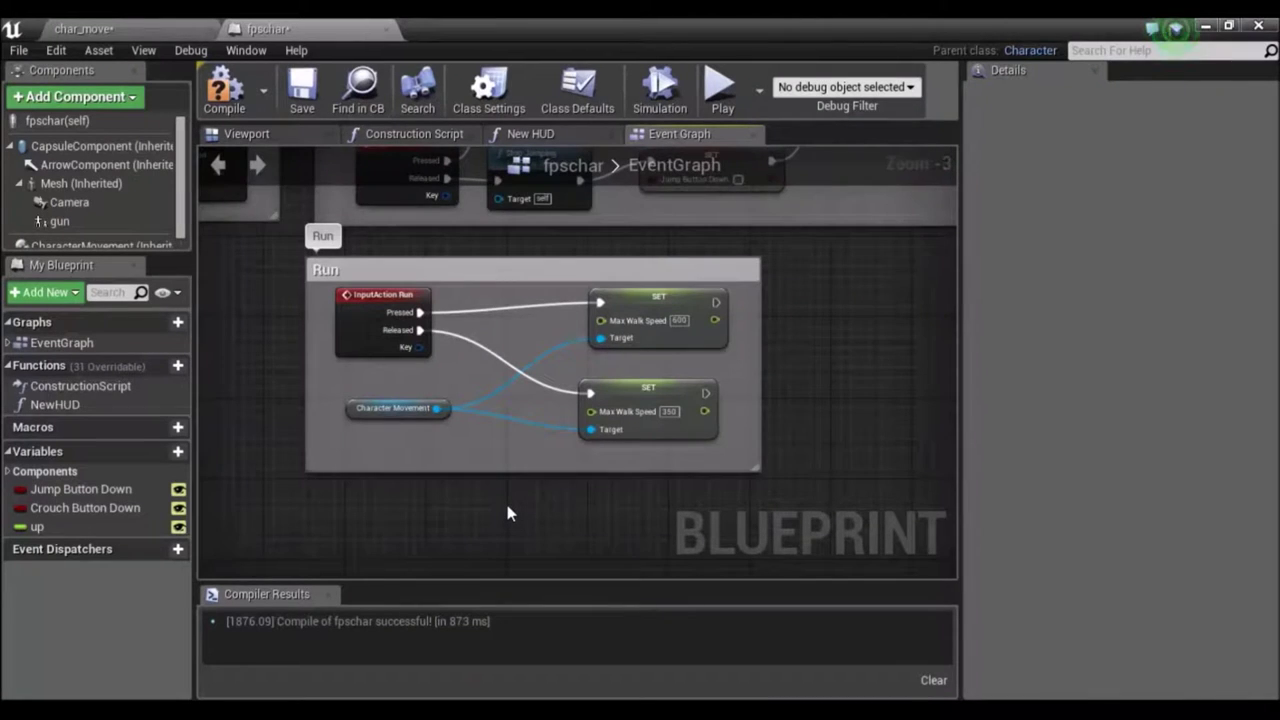
scroll(507, 513, up, 1)
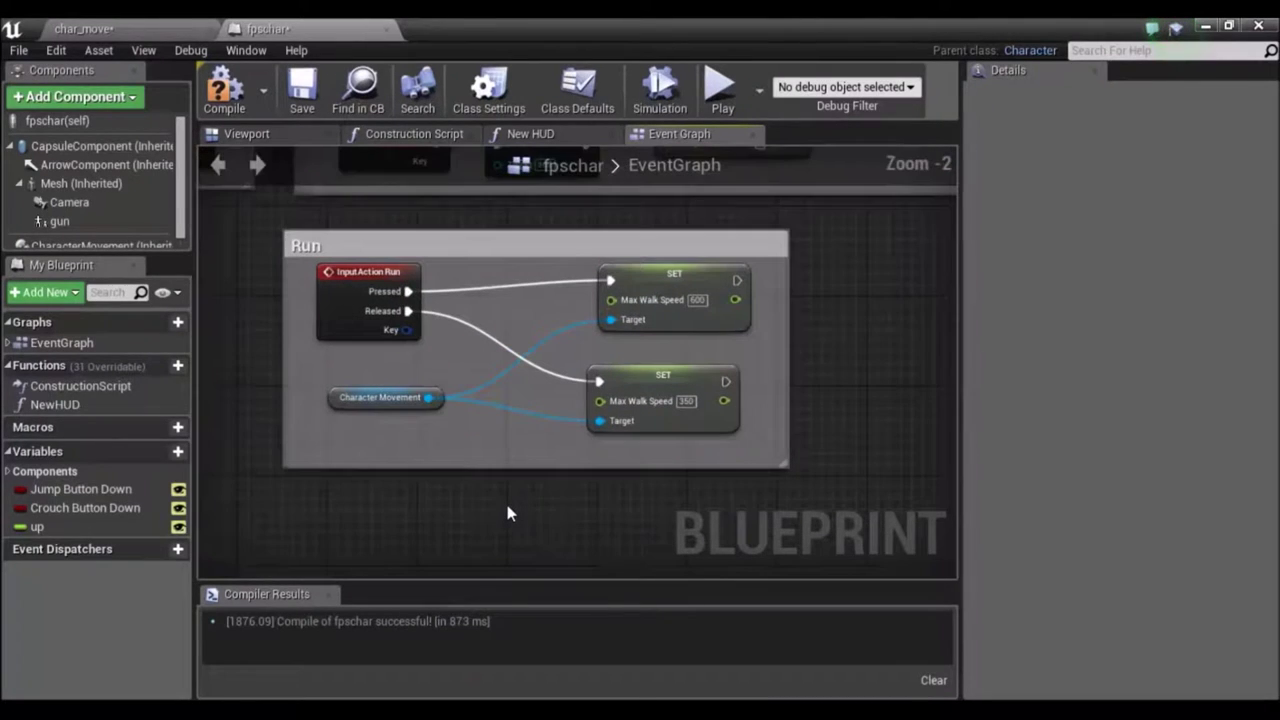
click(222, 88)
click(303, 95)
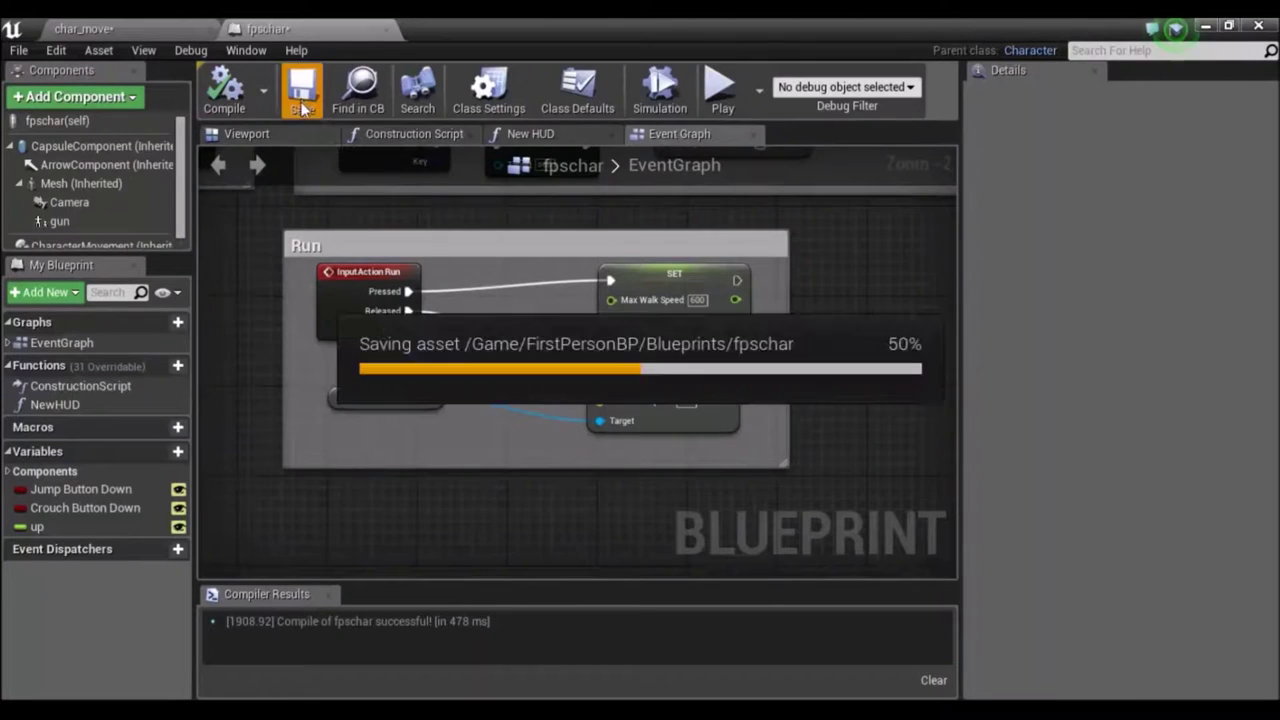
click(1205, 27)
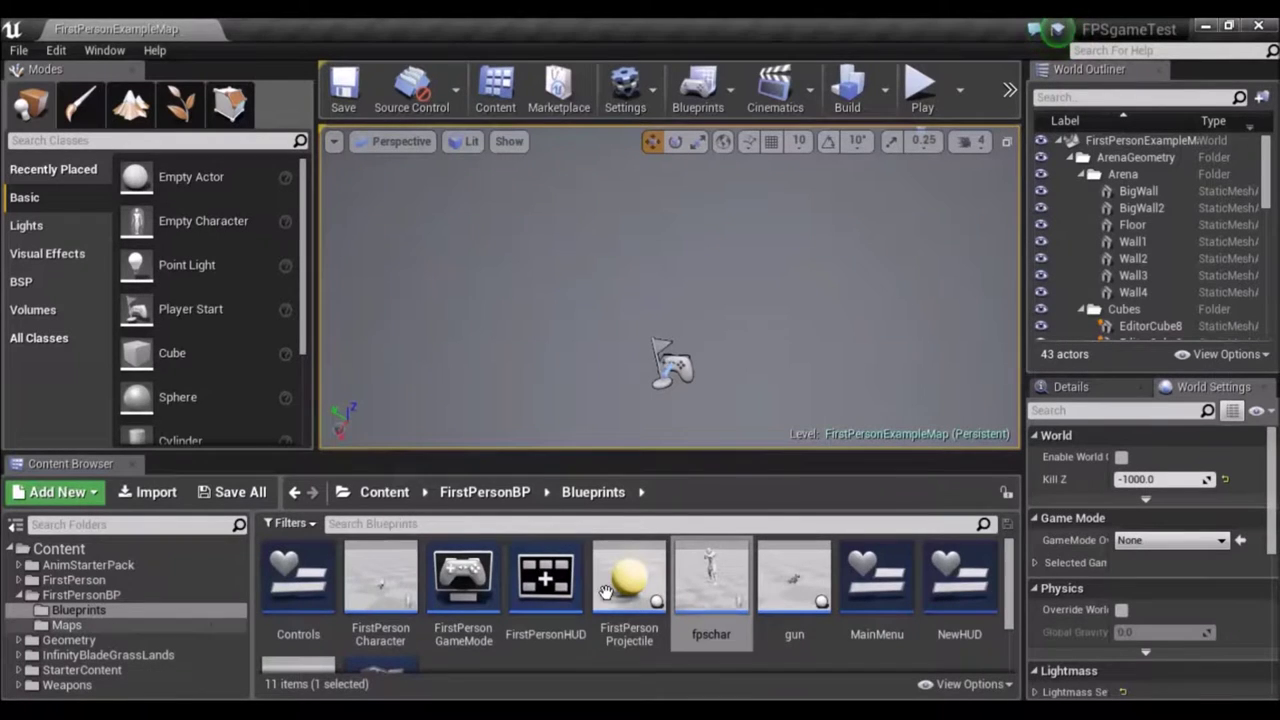
Reopen fpschar in its Viewport and select the character mesh.
double_click(734, 578)
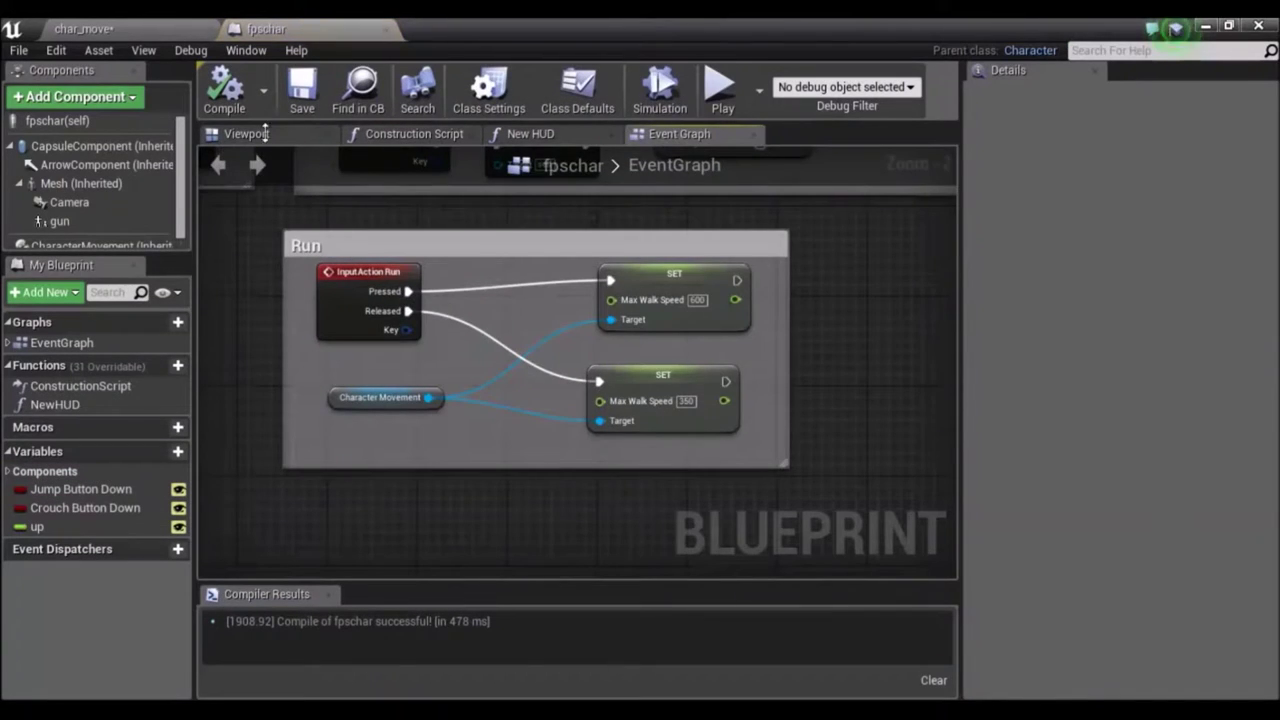
click(265, 134)
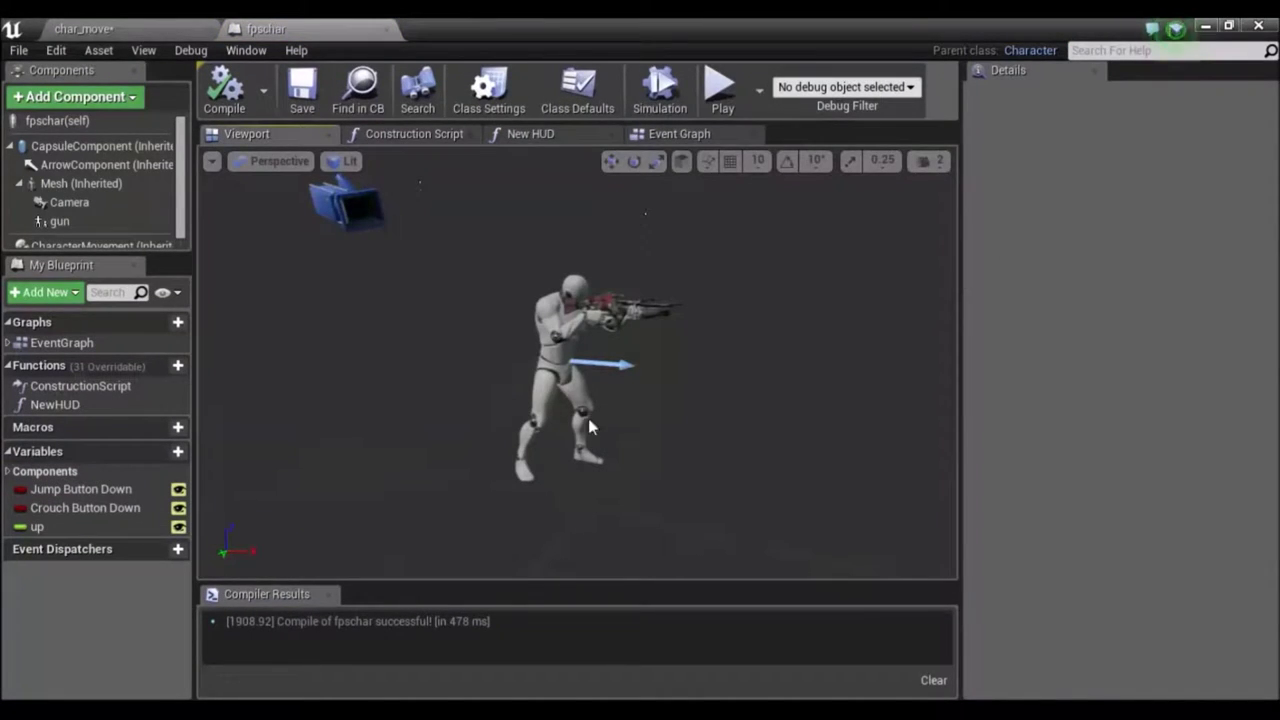
click(563, 388)
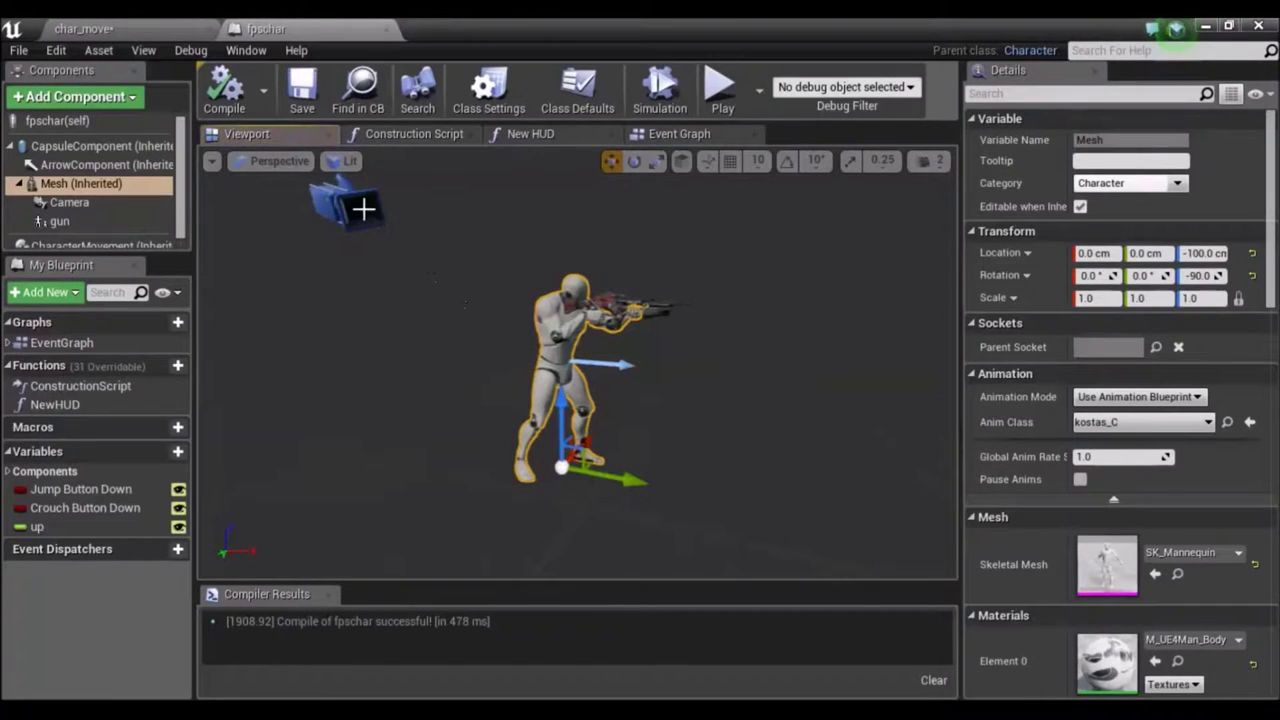
Move the Camera down to the character's head, in front of the face (about 8.53, 4.15, 1.44).
click(363, 208)
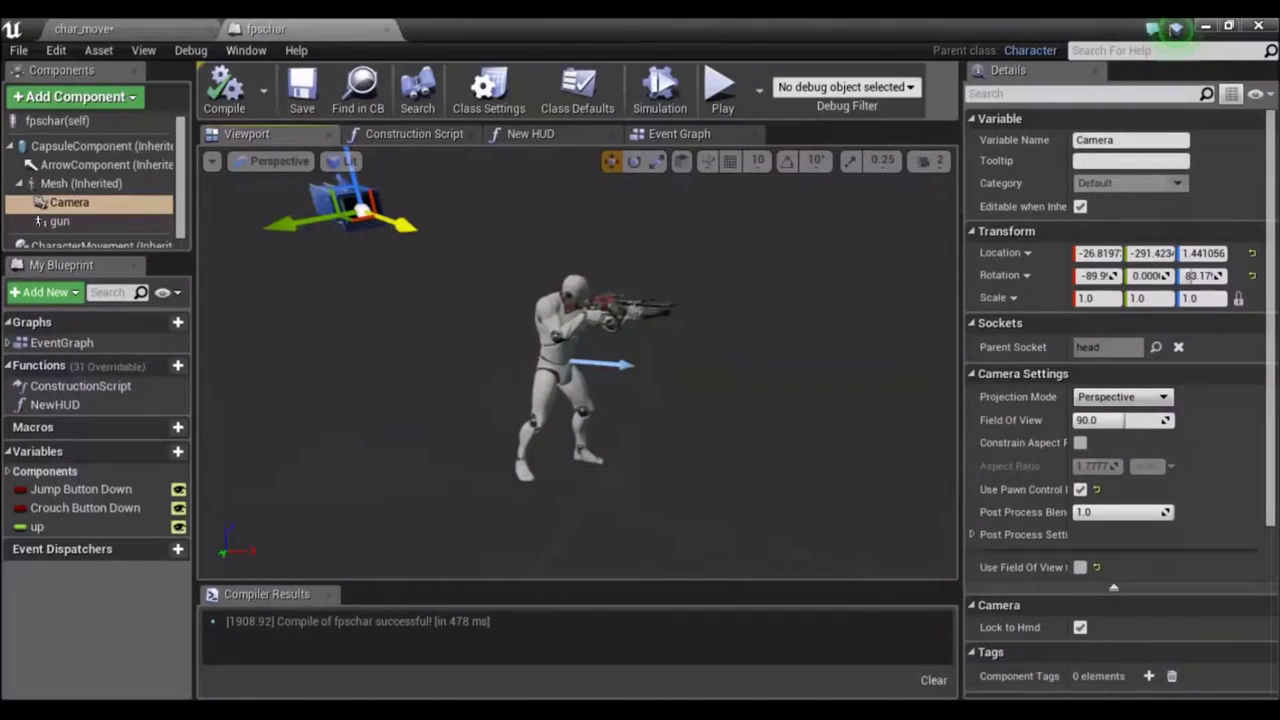
mouse_move(396, 218)
mouse_down()
mouse_move(572, 348)
mouse_move(637, 379)
mouse_up()
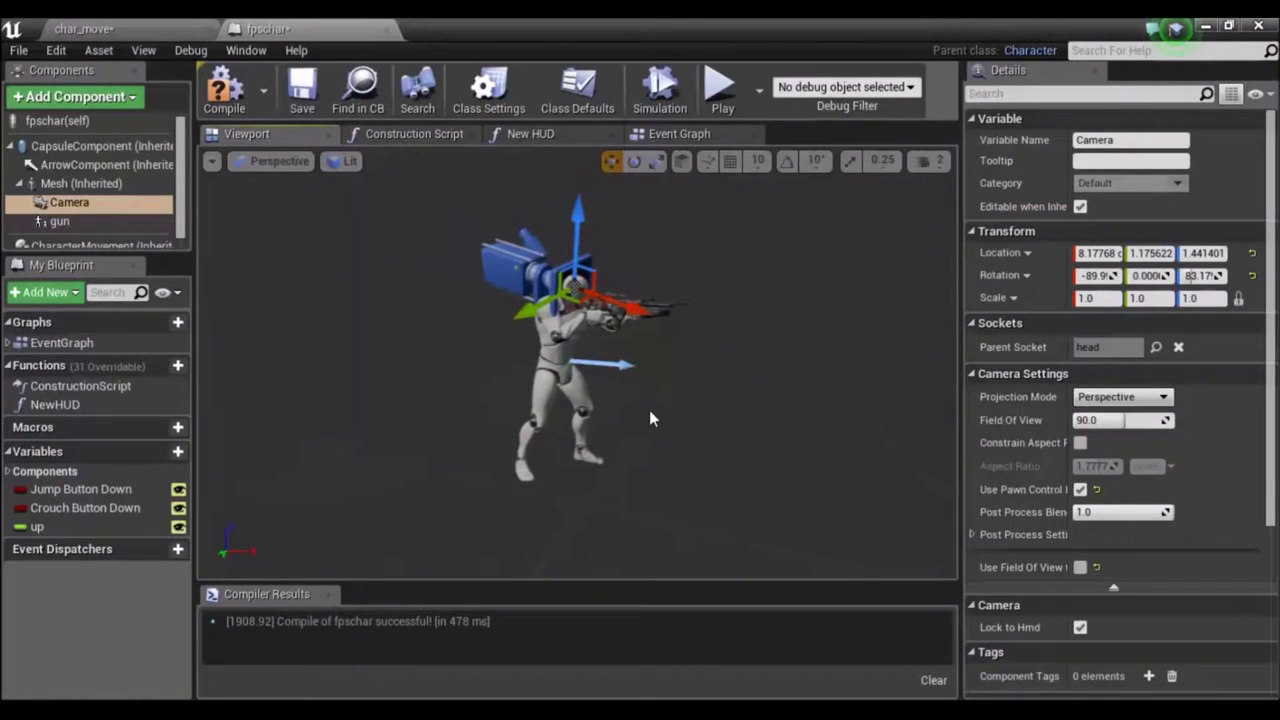
scroll(650, 420, up, 5)
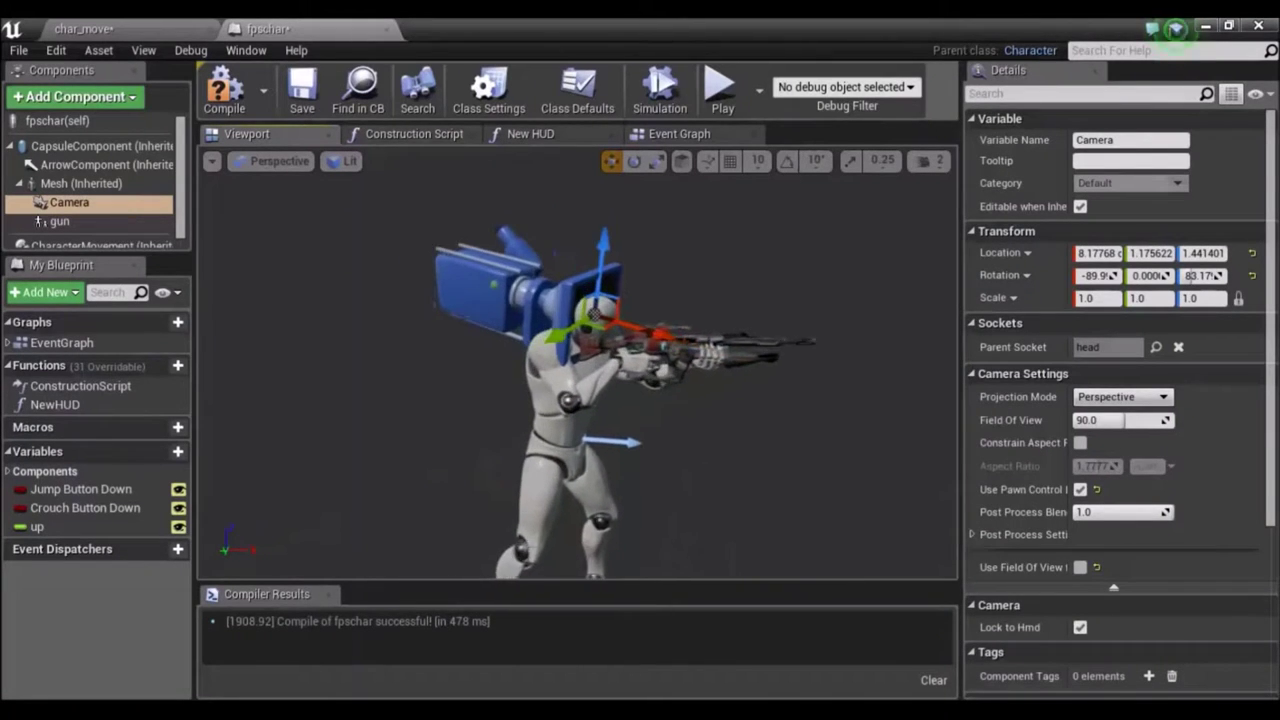
scroll(663, 316, up, 2)
scroll(663, 316, up, 2)
scroll(663, 316, up, 2)
scroll(663, 316, up, 1)
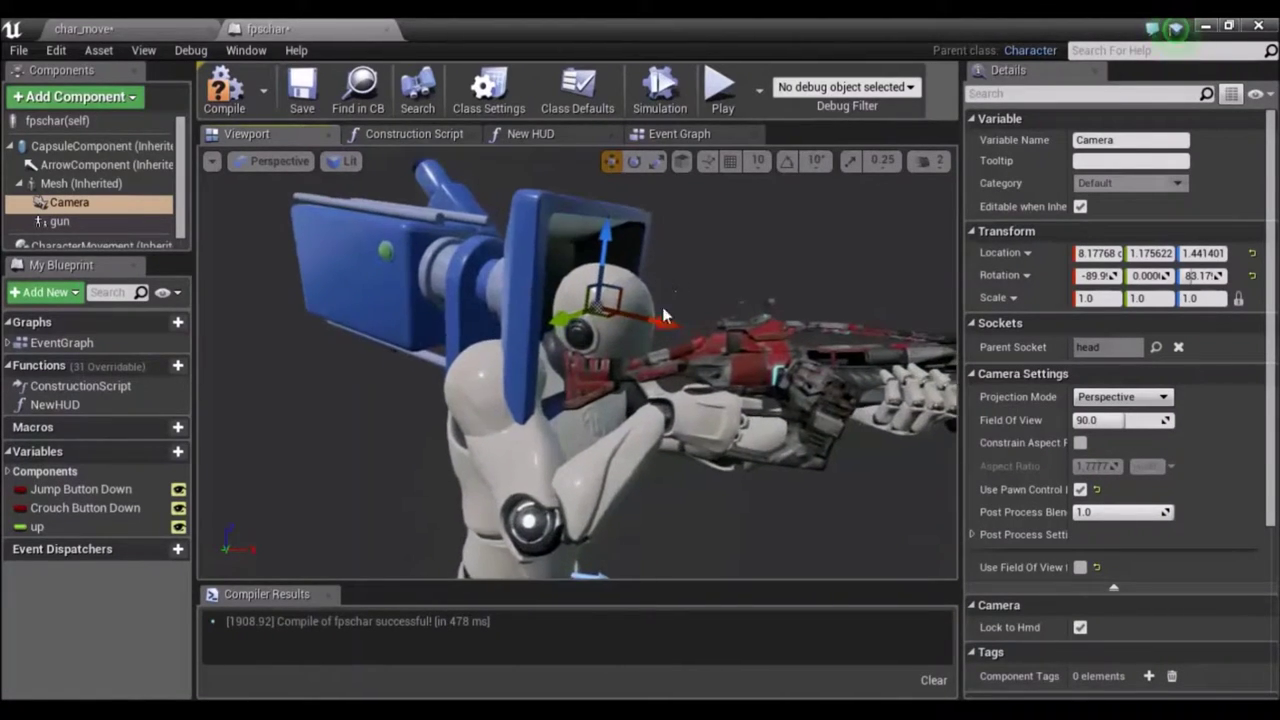
drag(662, 322, 681, 335)
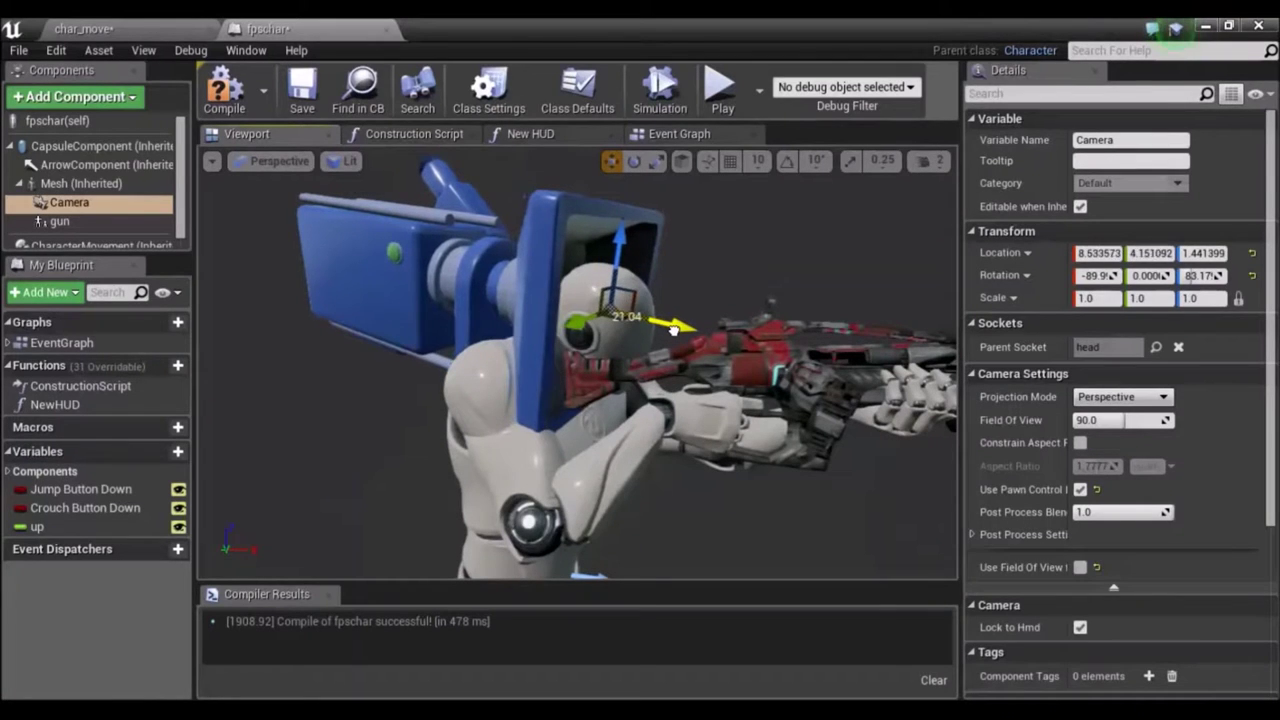
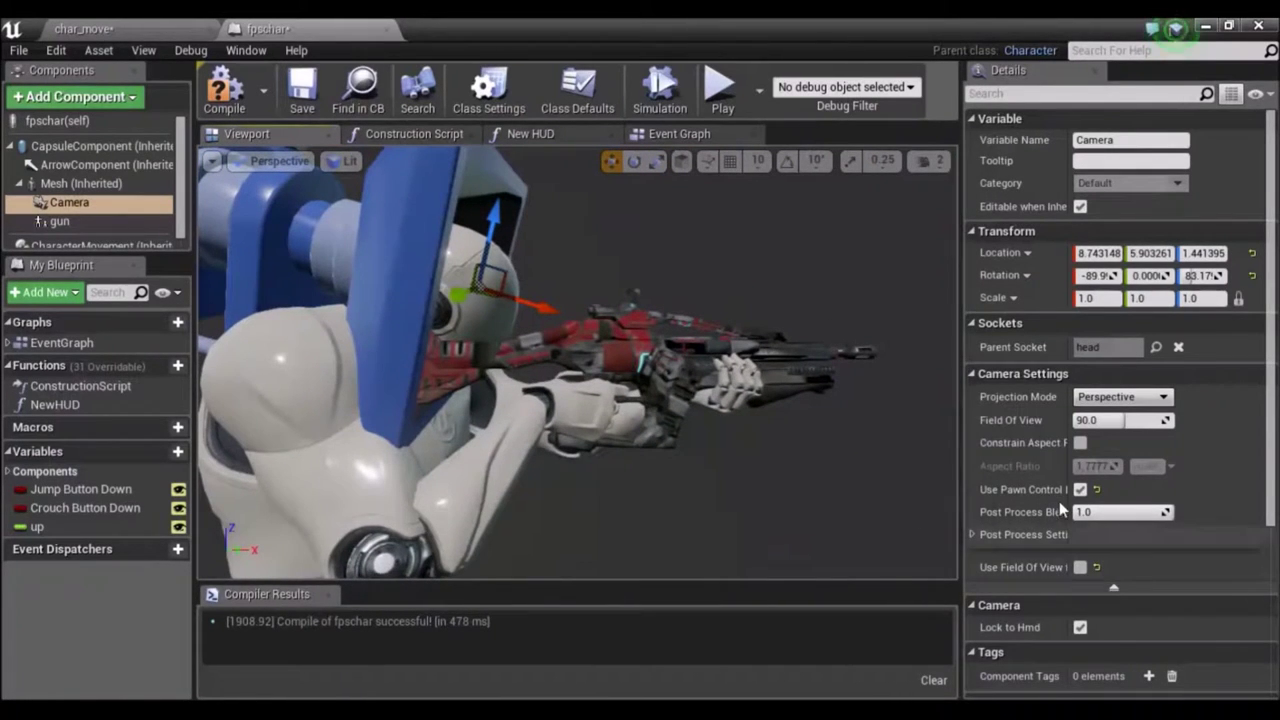
Assign char_move_C as the fpschar mesh's Anim Class, then compile and save the blueprint.
click(413, 495)
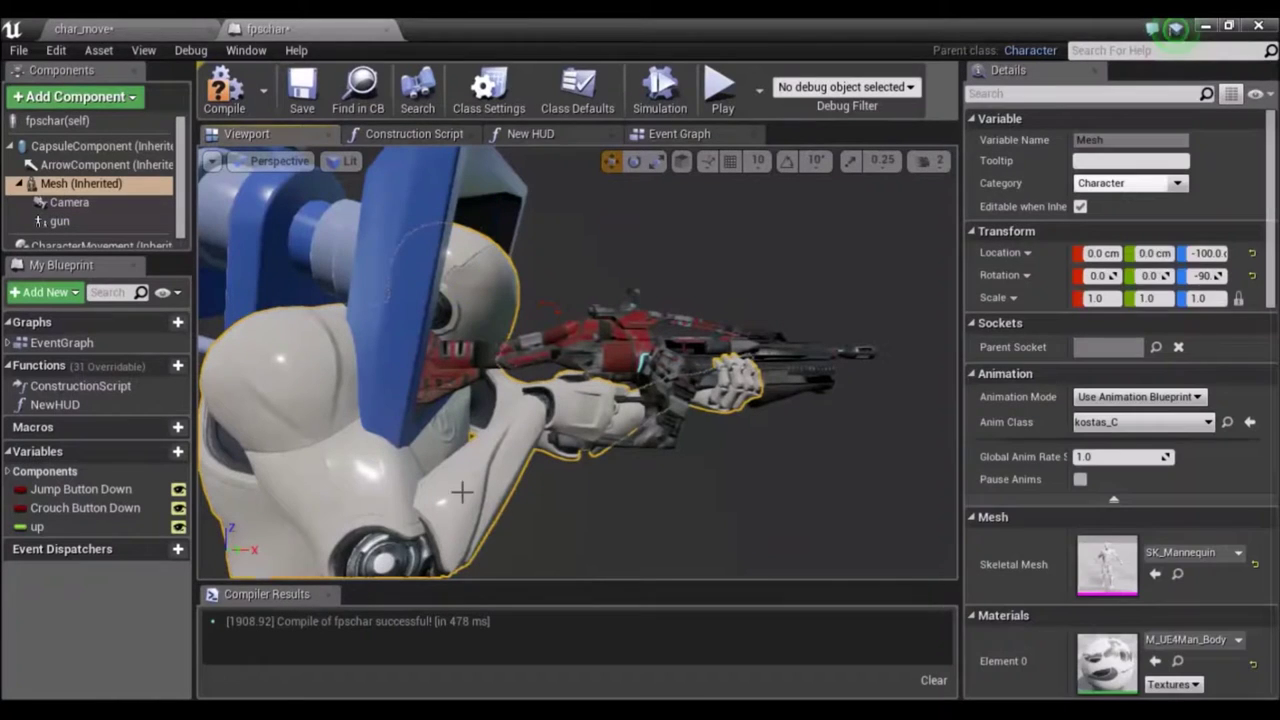
click(1118, 424)
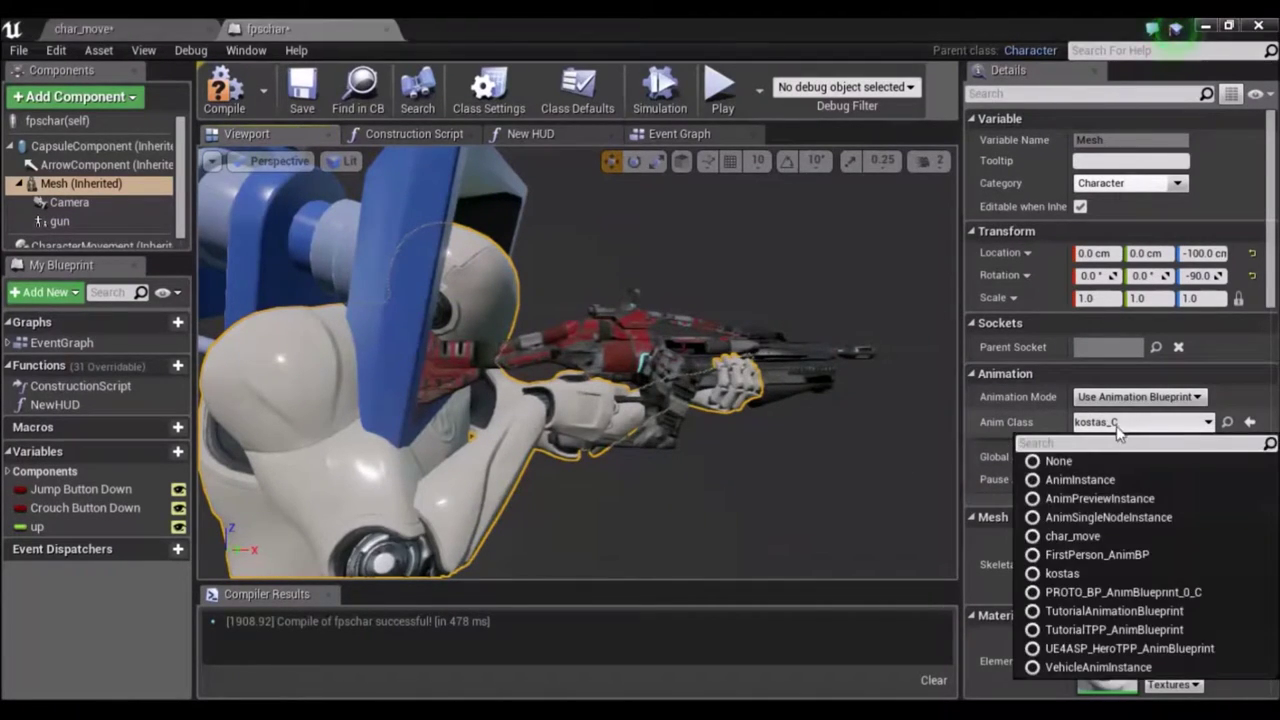
click(1072, 537)
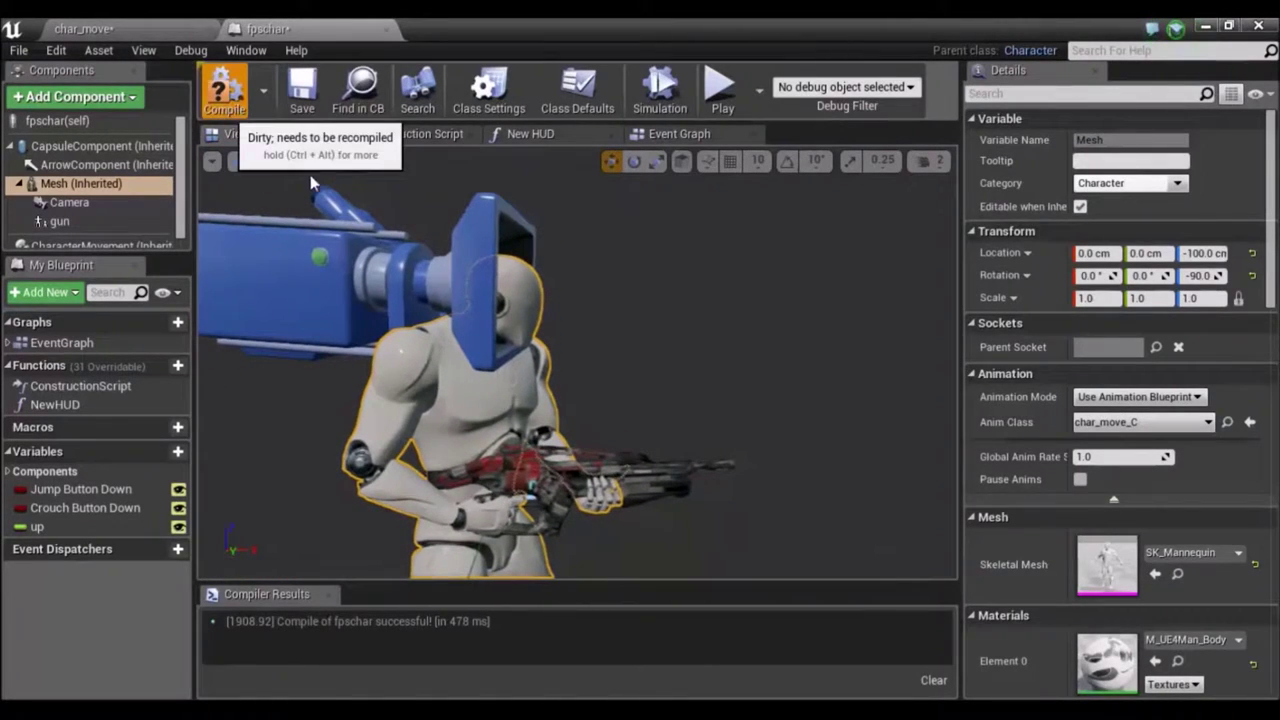
click(224, 90)
click(302, 90)
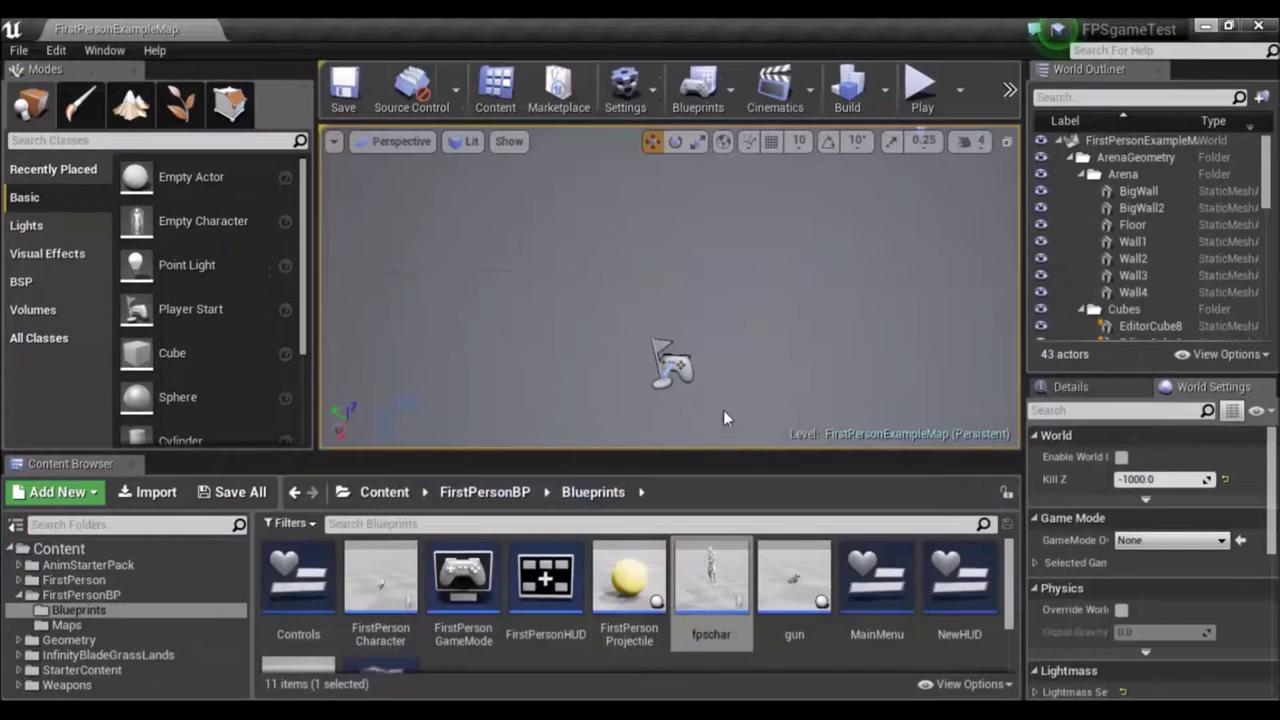
click(925, 95)
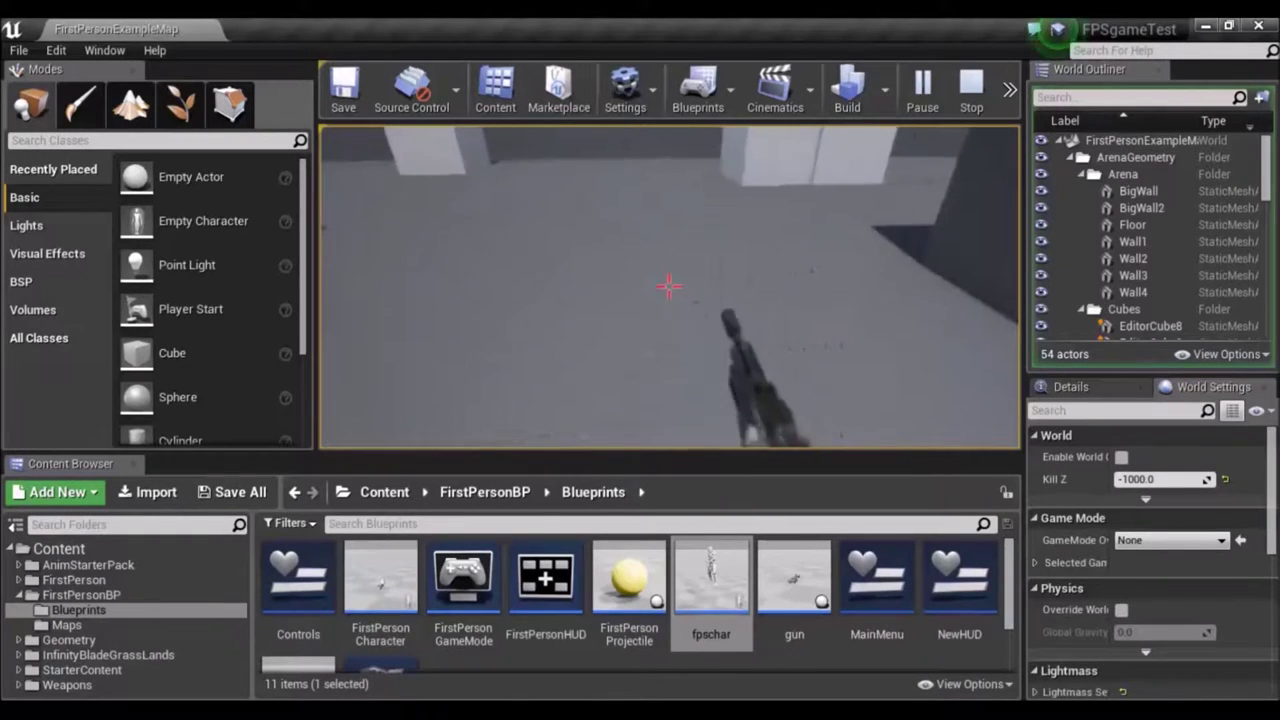
key(Escape)
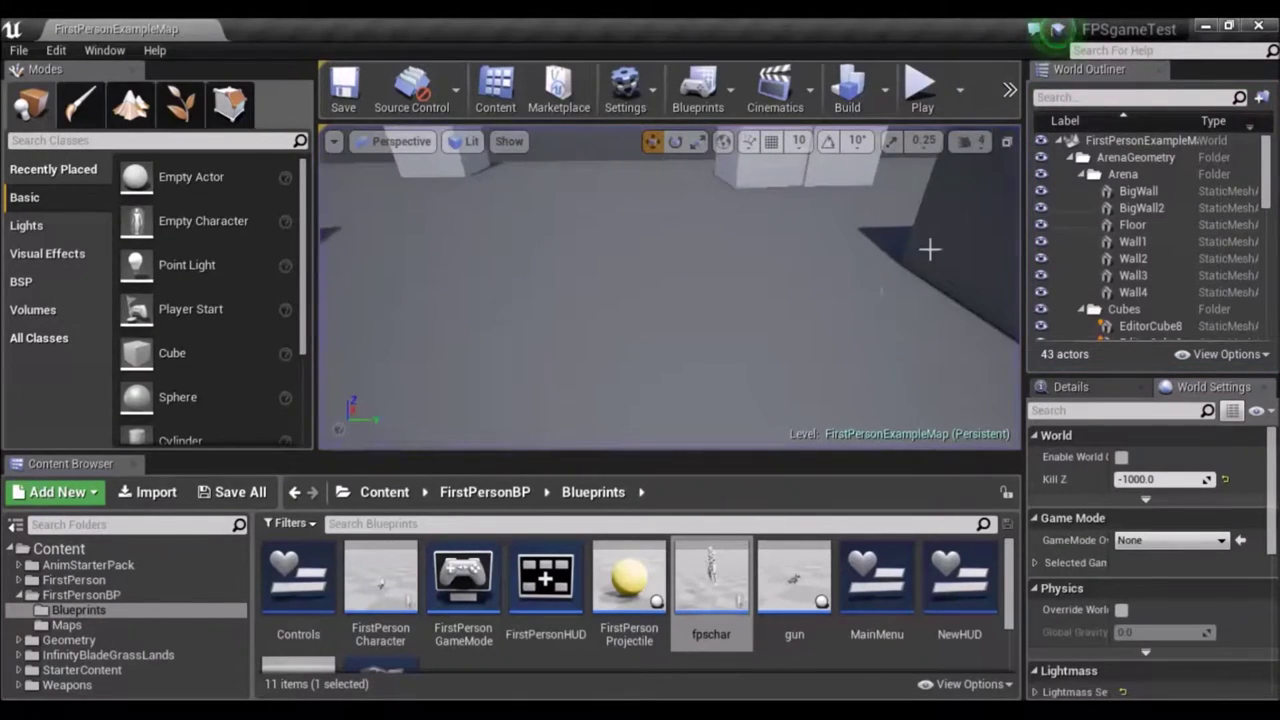
Open fpschar and add an InputAction Crouch event node via an 'event cro' search.
double_click(727, 580)
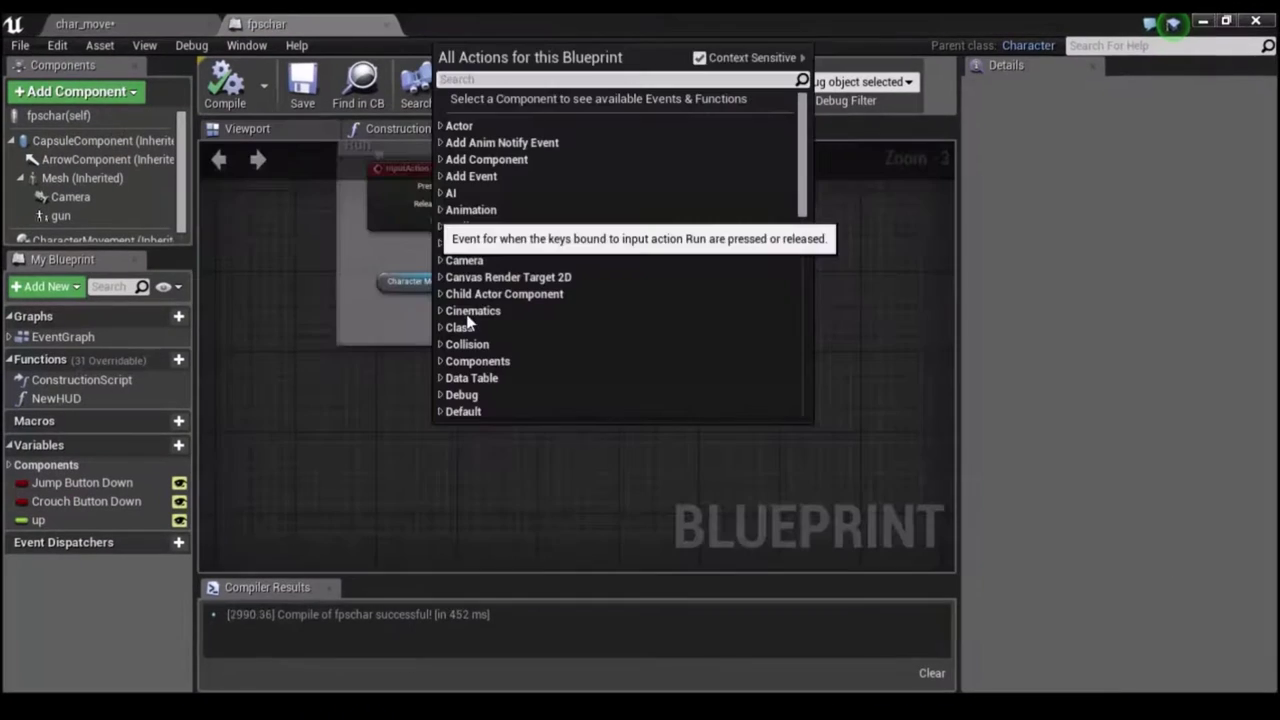
click(473, 455)
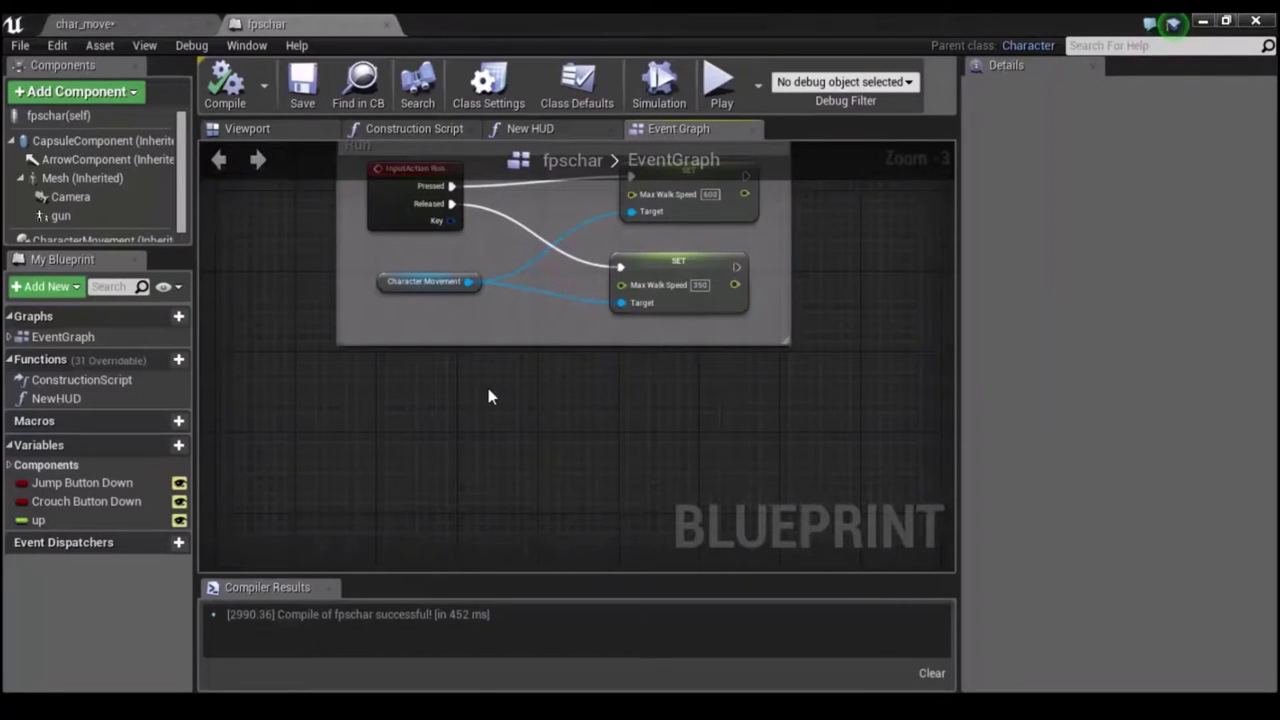
right_click(489, 397)
text(e)
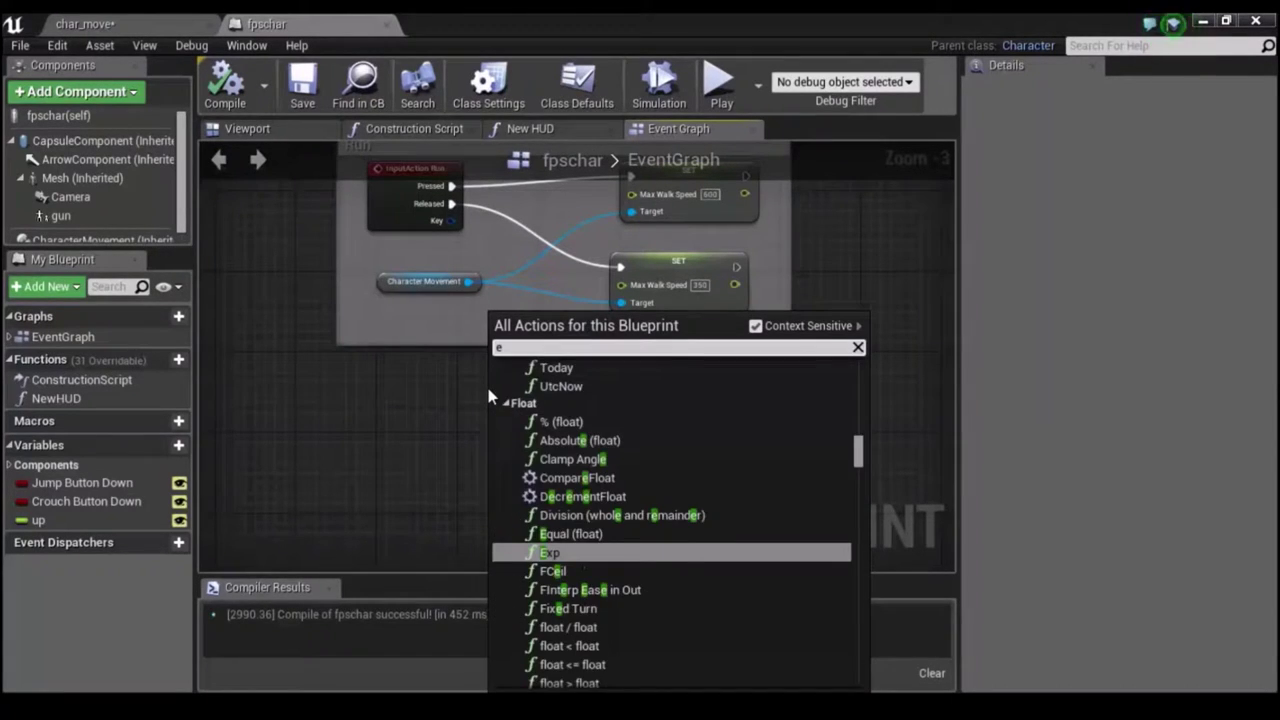
text(vent )
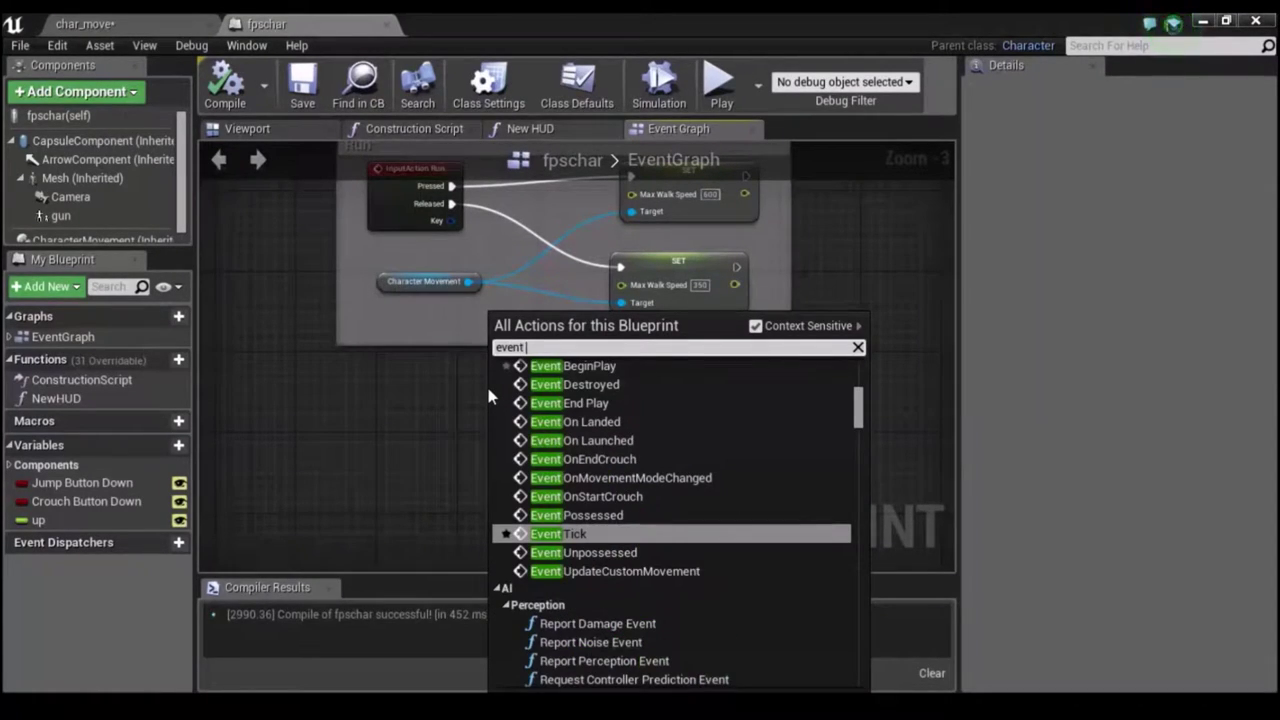
text(cro)
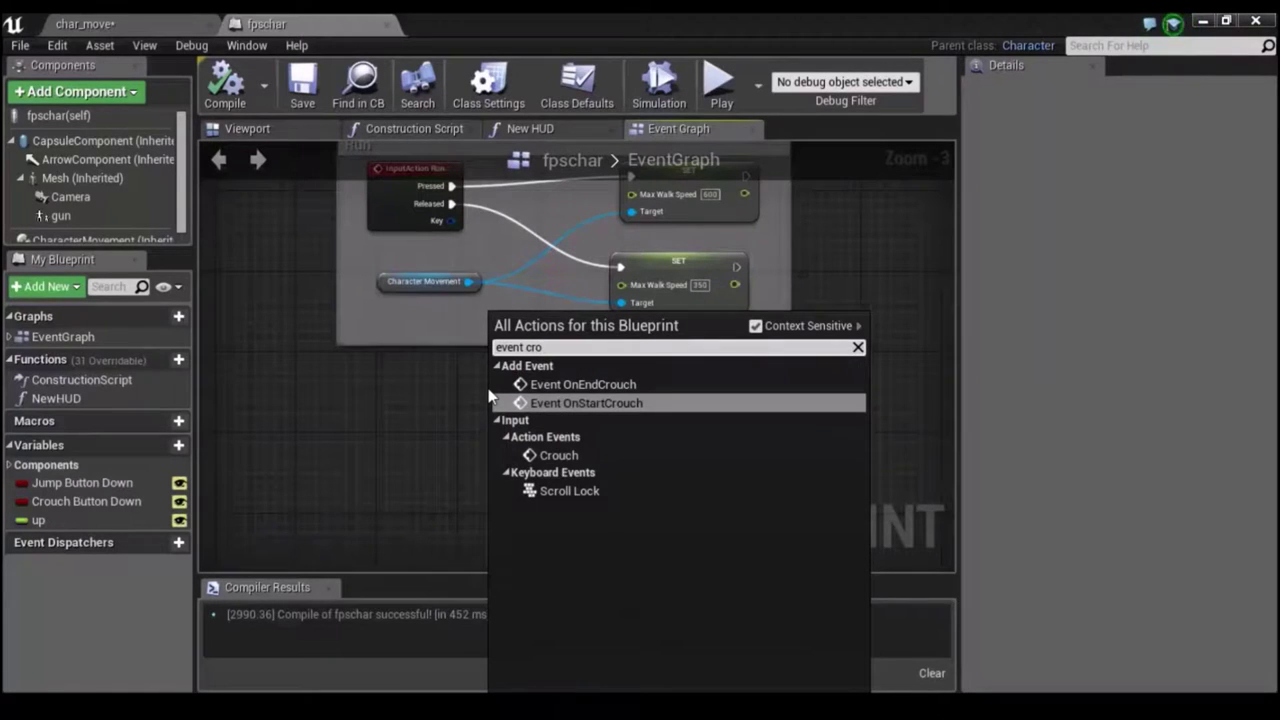
click(508, 455)
Move the Crouch event left and drag from Pressed to search 'set cro'.
drag(520, 400, 319, 391)
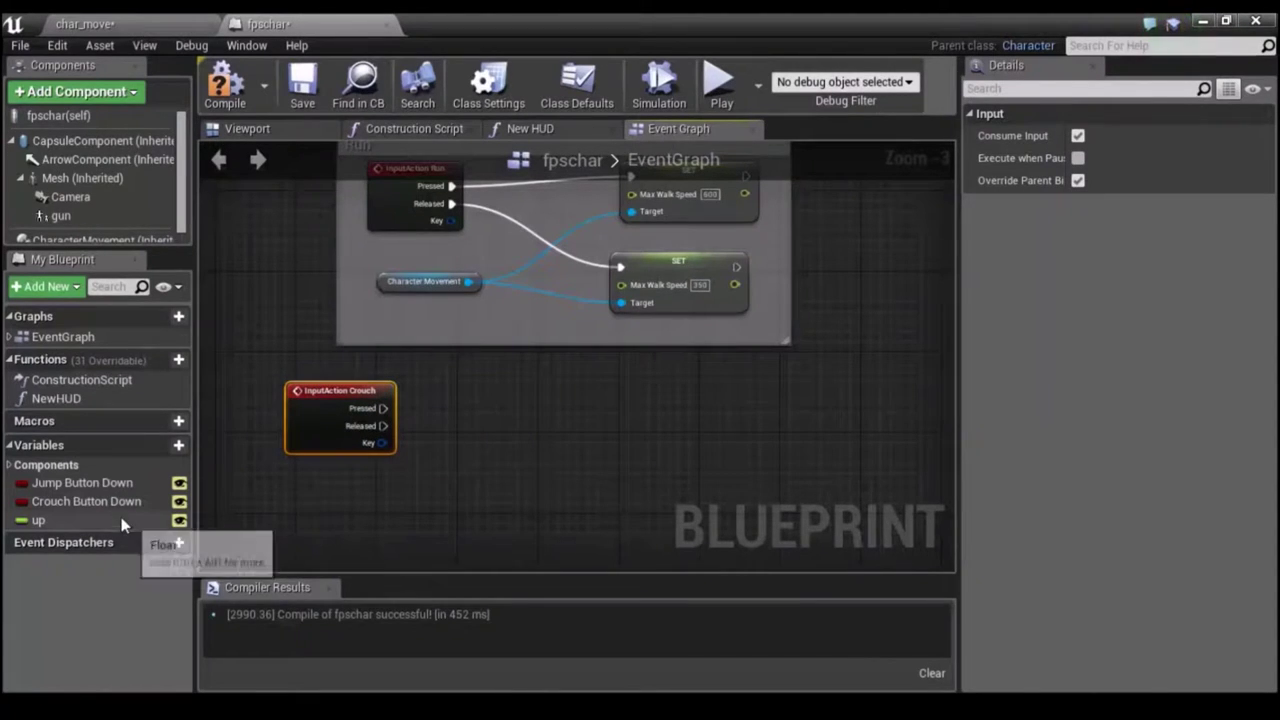
drag(383, 408, 585, 411)
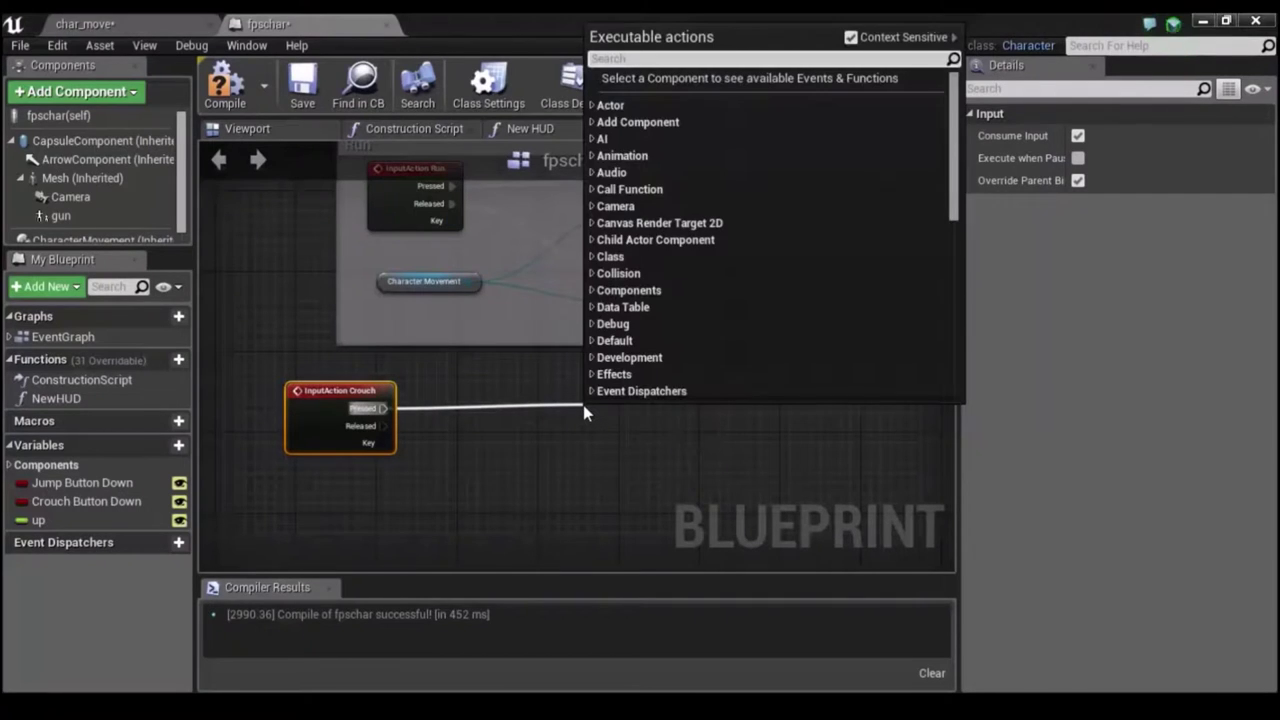
text(set)
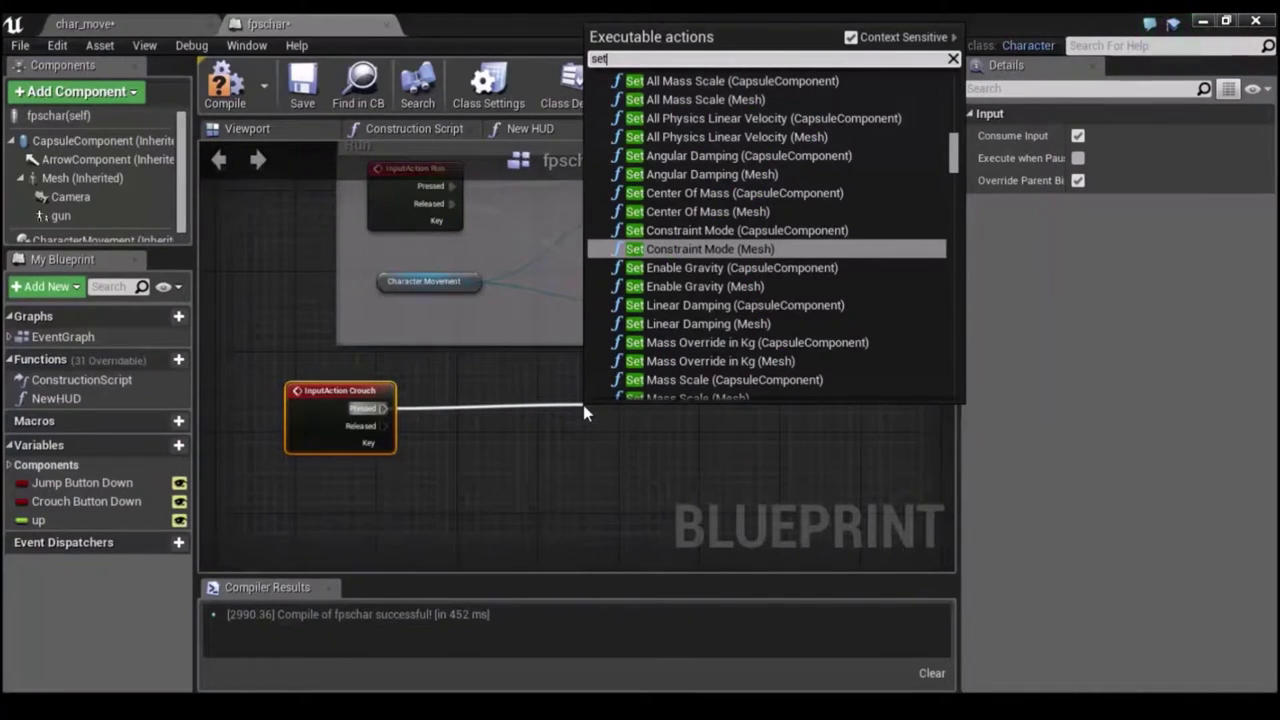
text( c)
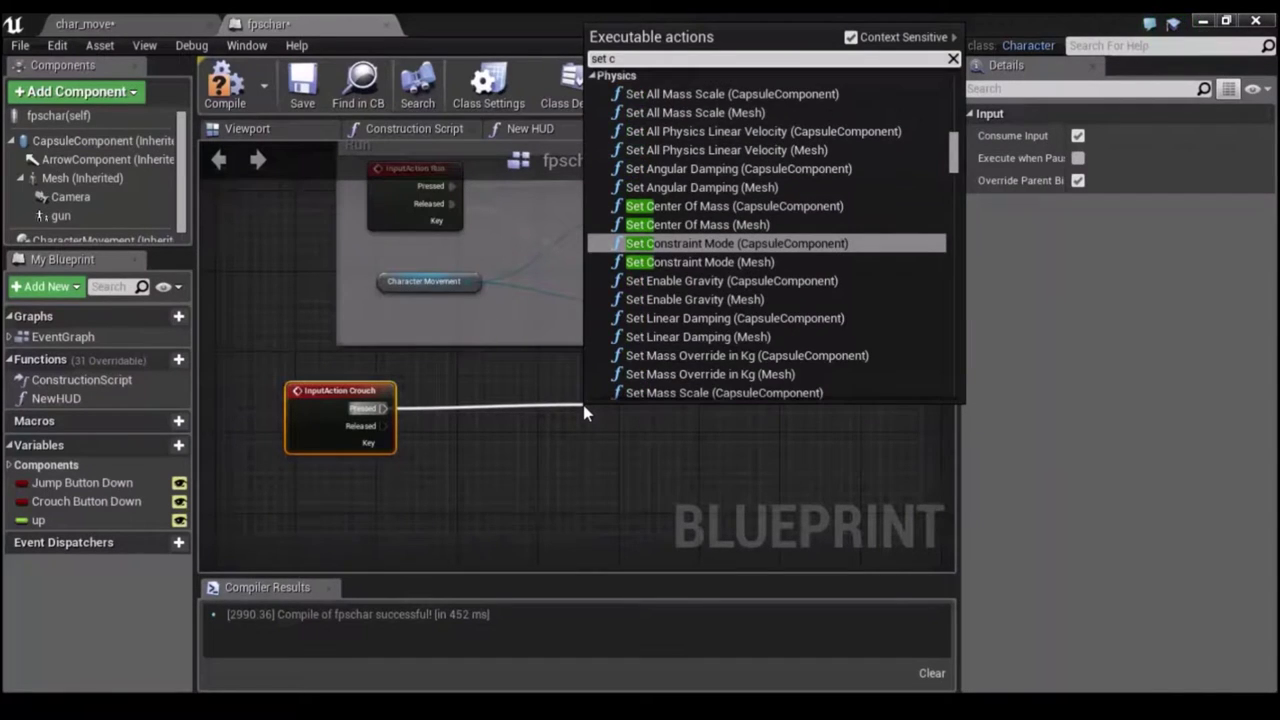
text(ro)
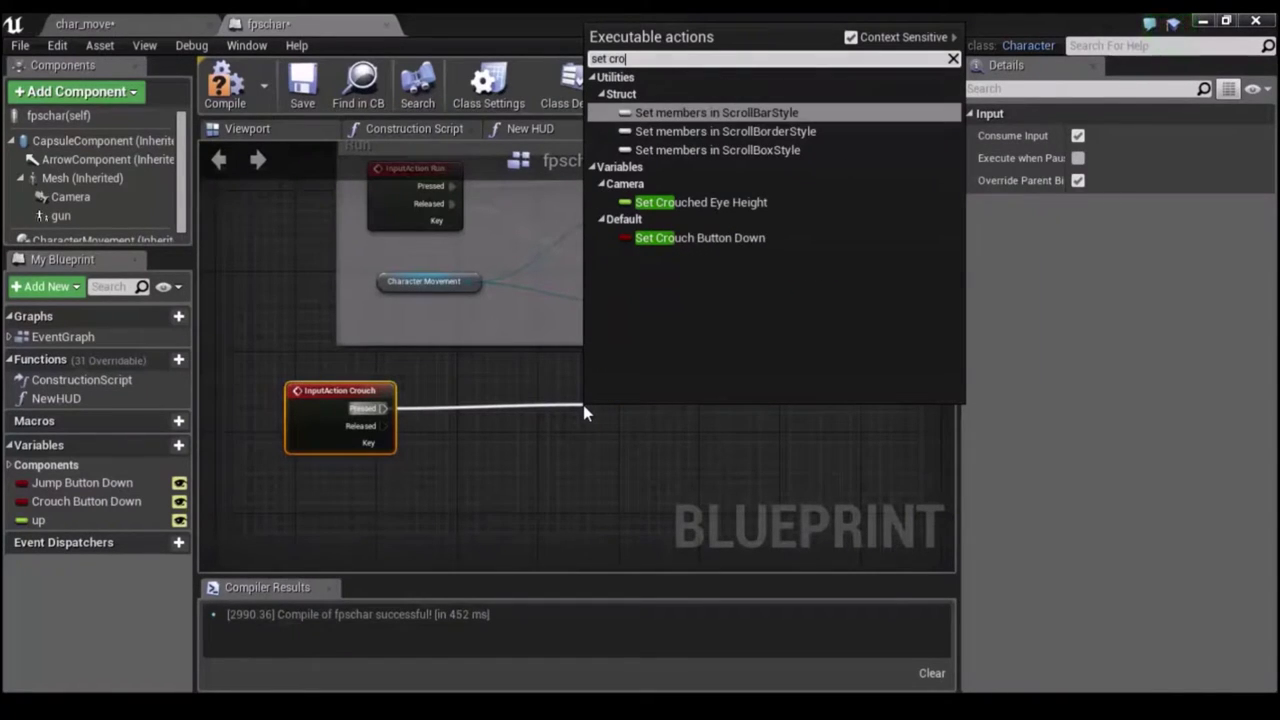
Add a Set Crouch Button Down node on Pressed with the value checked (true).
click(682, 242)
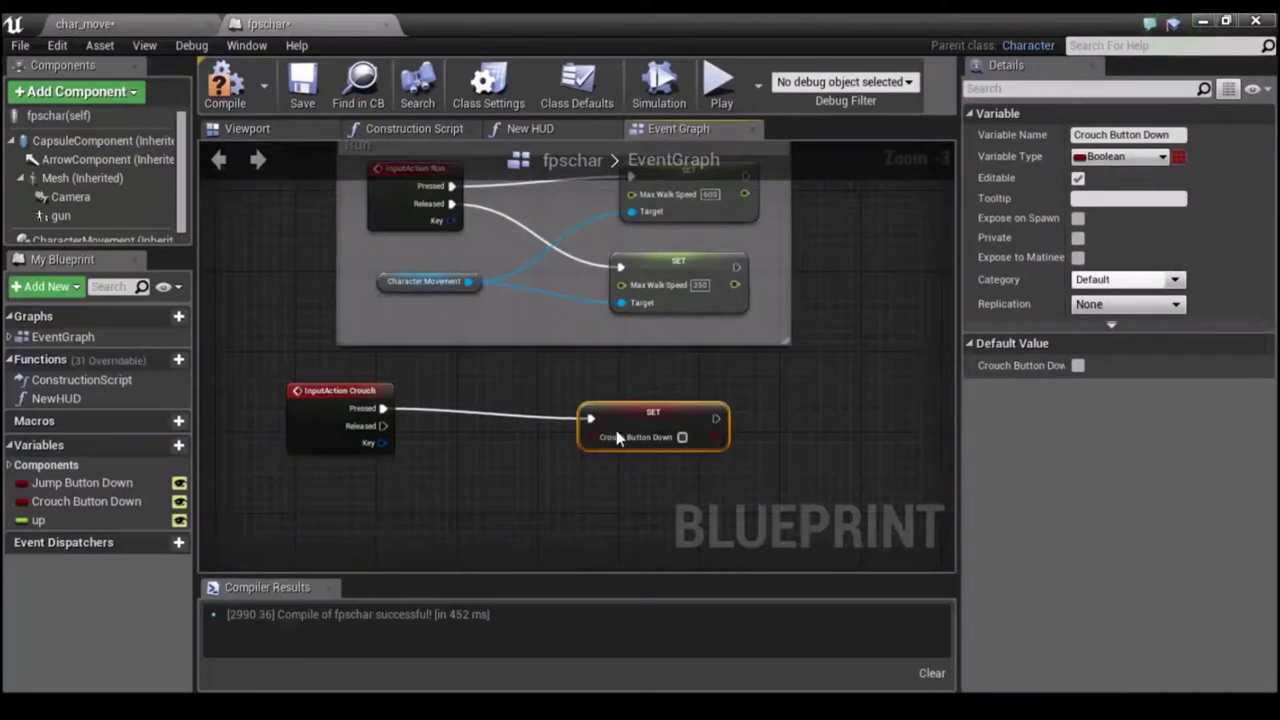
drag(634, 414, 517, 400)
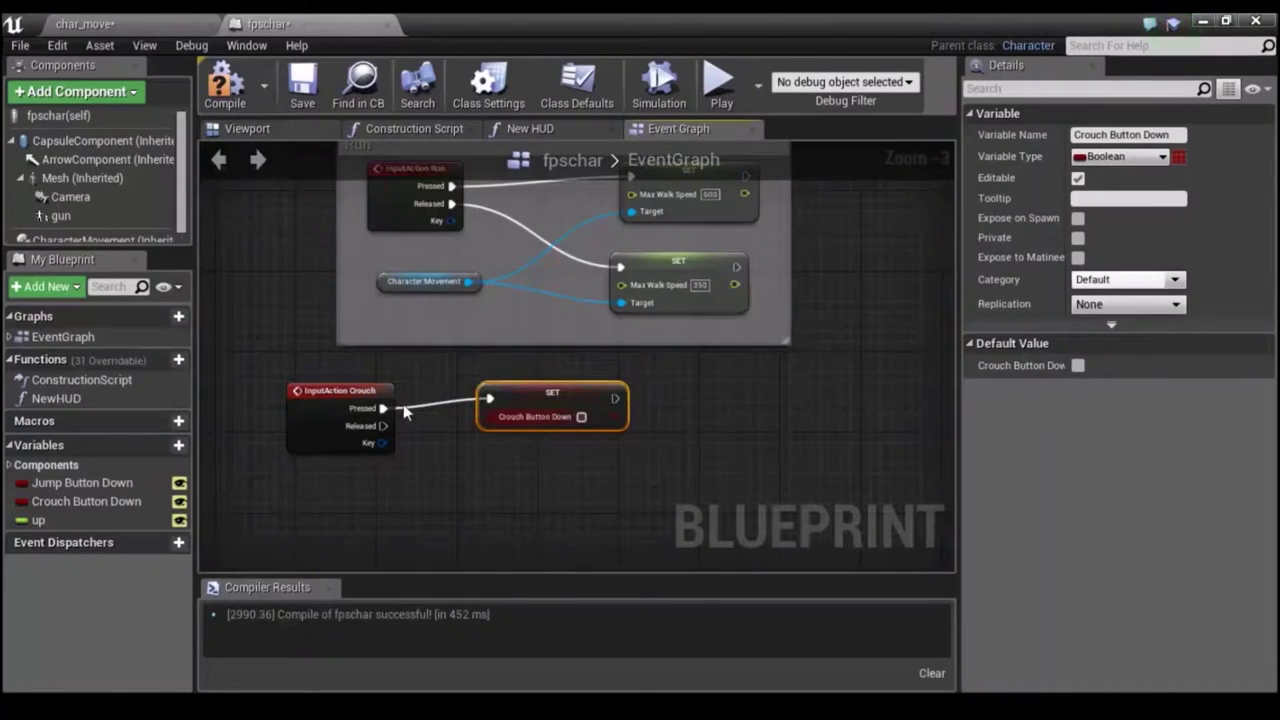
click(581, 416)
Duplicate the setter, unchecked (false), and connect it to Crouch Released.
drag(381, 426, 497, 480)
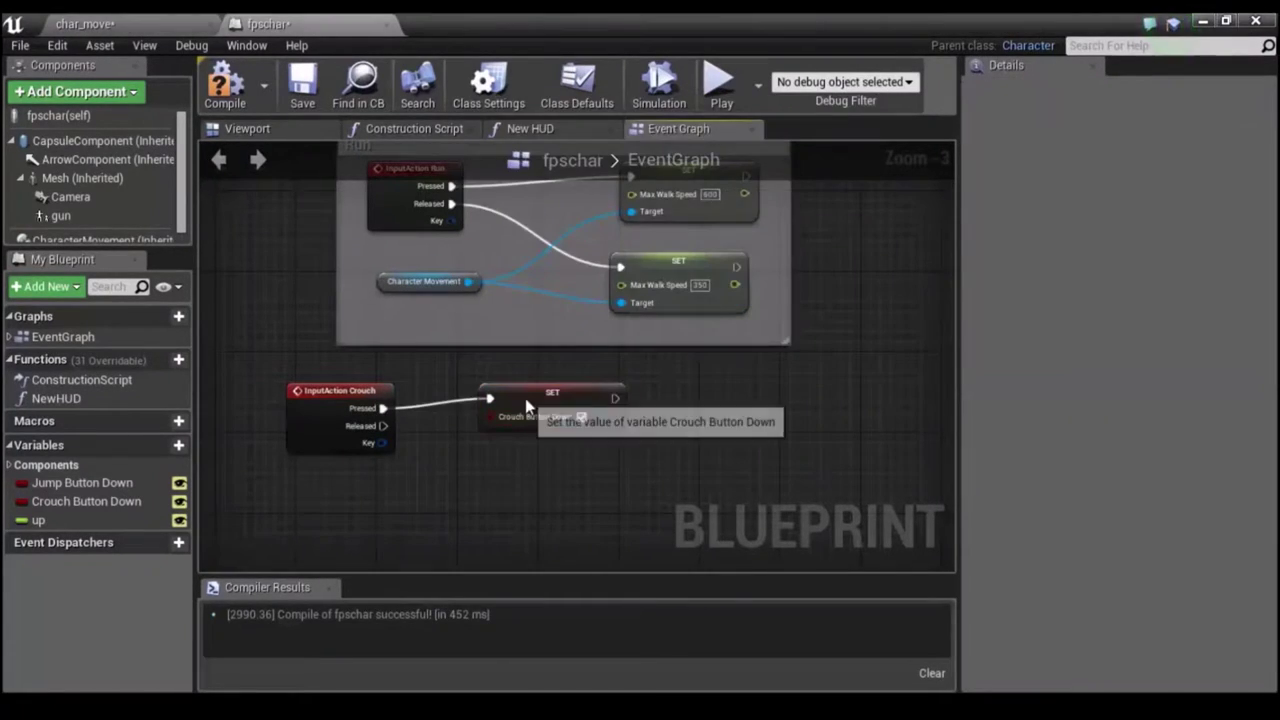
click(525, 402)
key(ctrl+c)
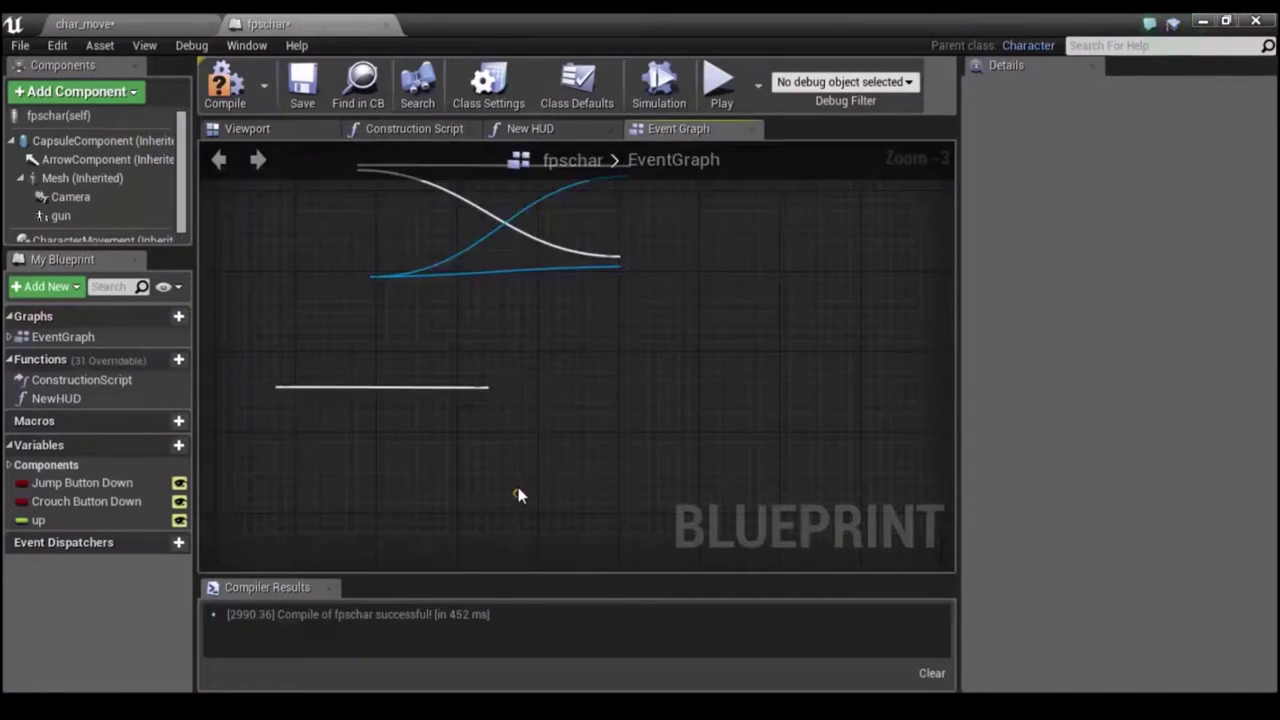
key(ctrl+v)
mouse_move(535, 515)
mouse_down()
mouse_move(520, 462)
mouse_move(541, 462)
mouse_up()
drag(382, 426, 500, 459)
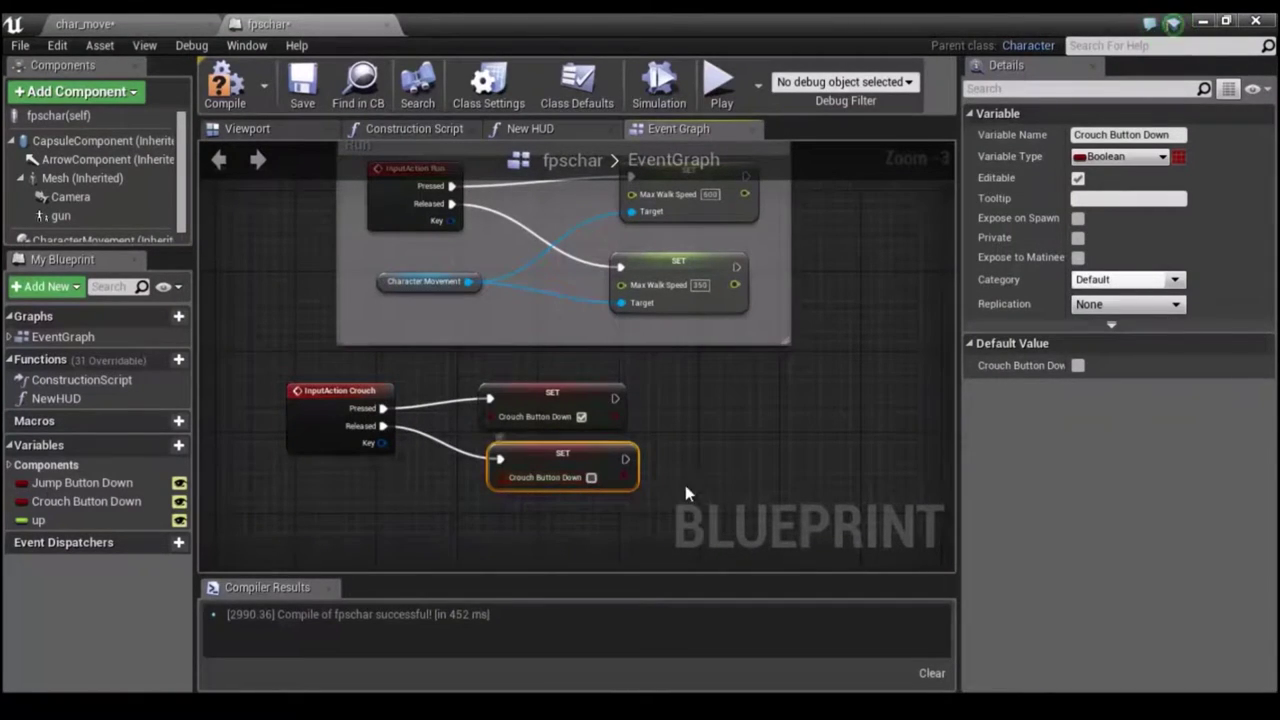
drag(595, 459, 585, 461)
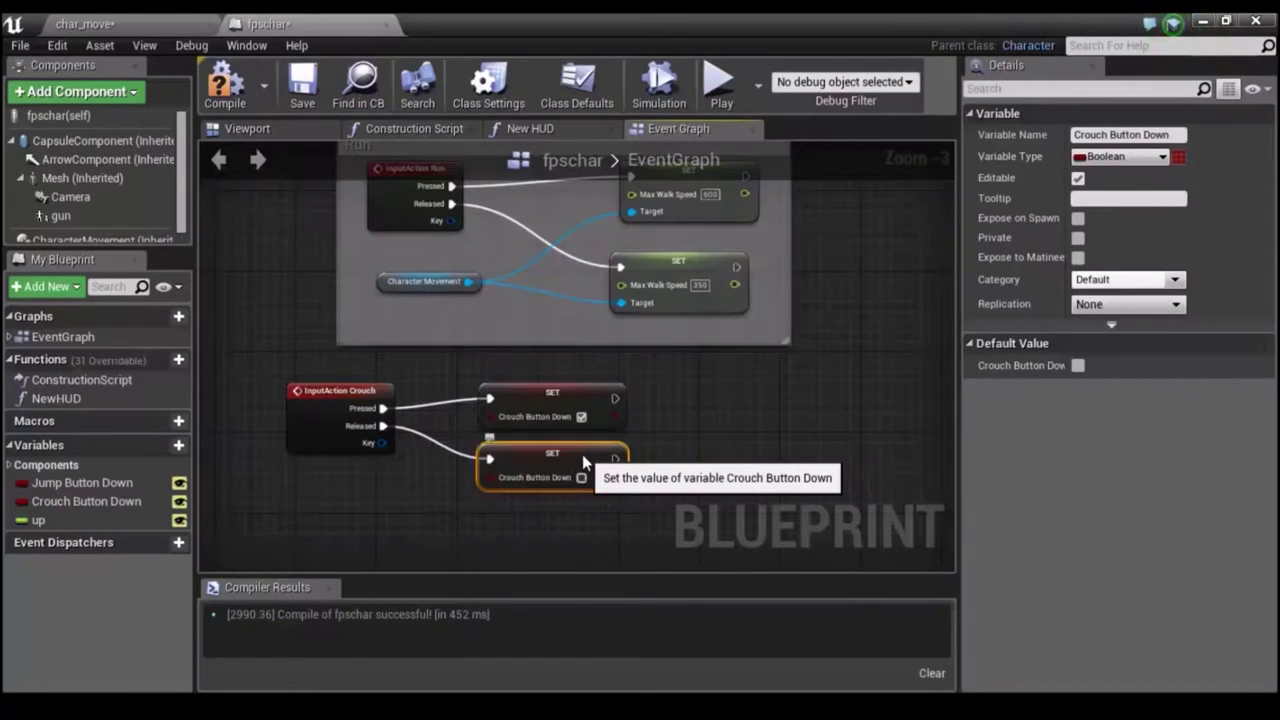
Compile, save and close the fpschar blueprint.
click(225, 85)
click(296, 90)
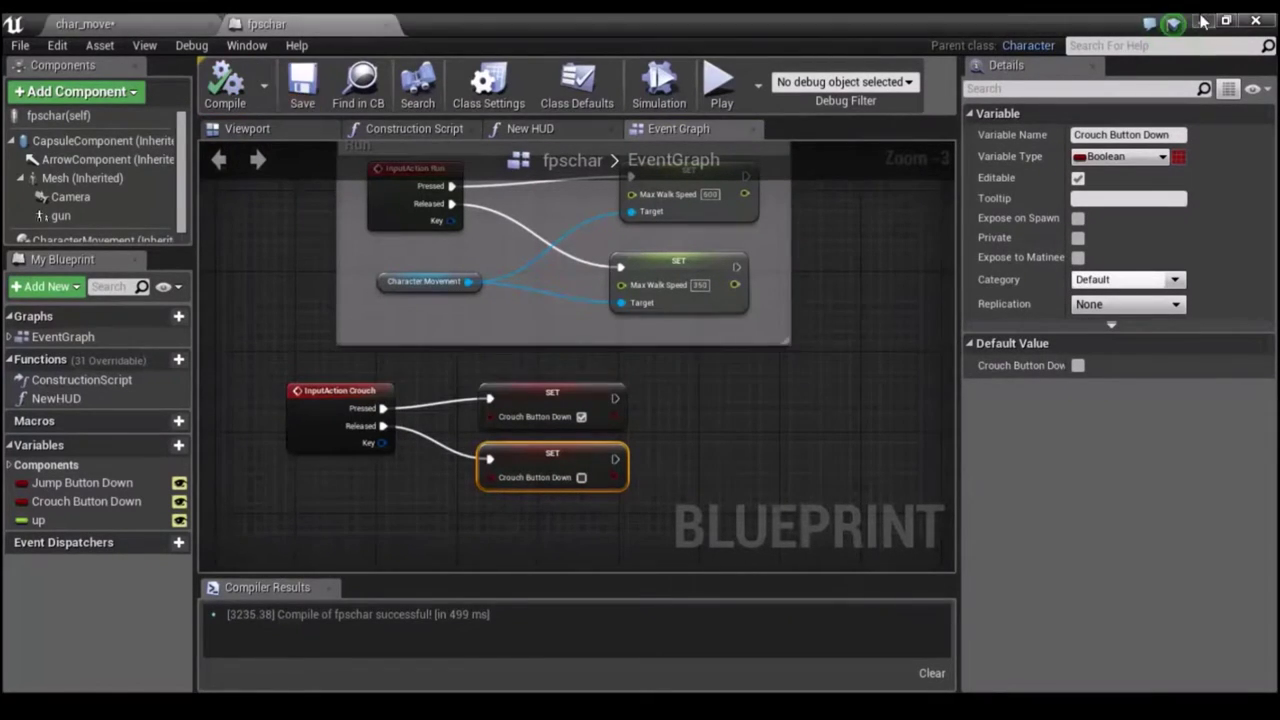
click(1202, 22)
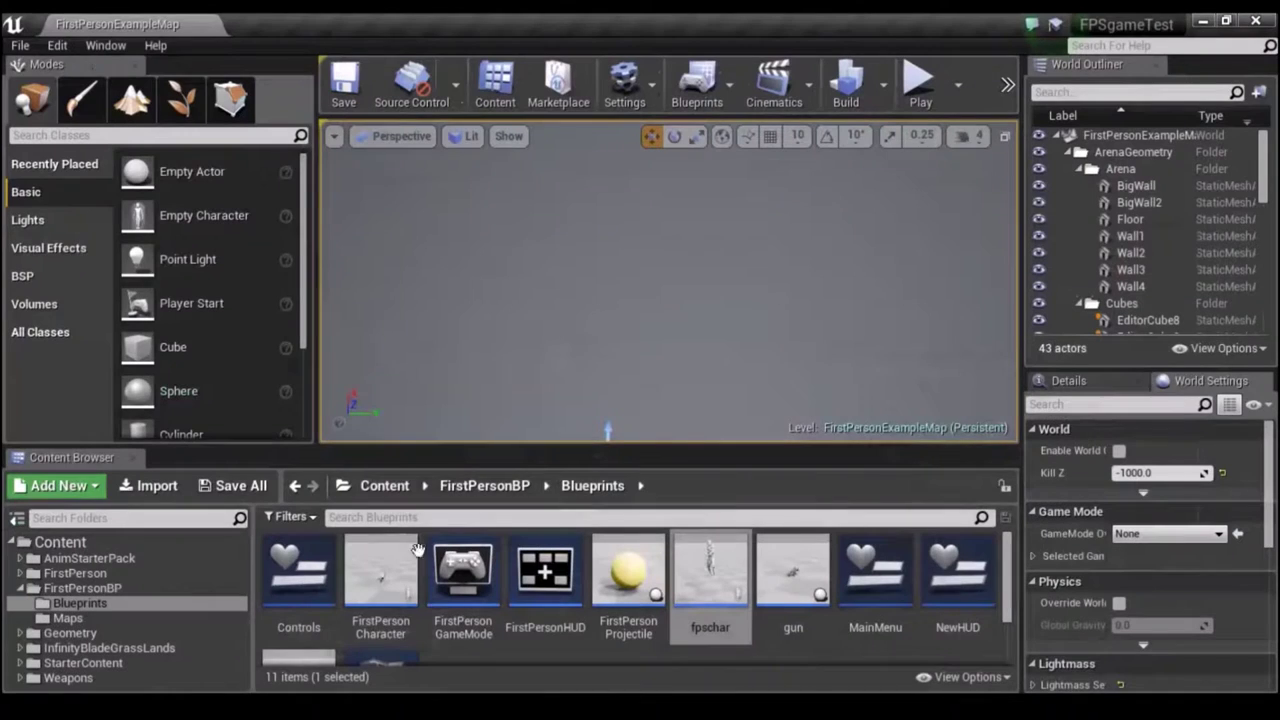
click(100, 558)
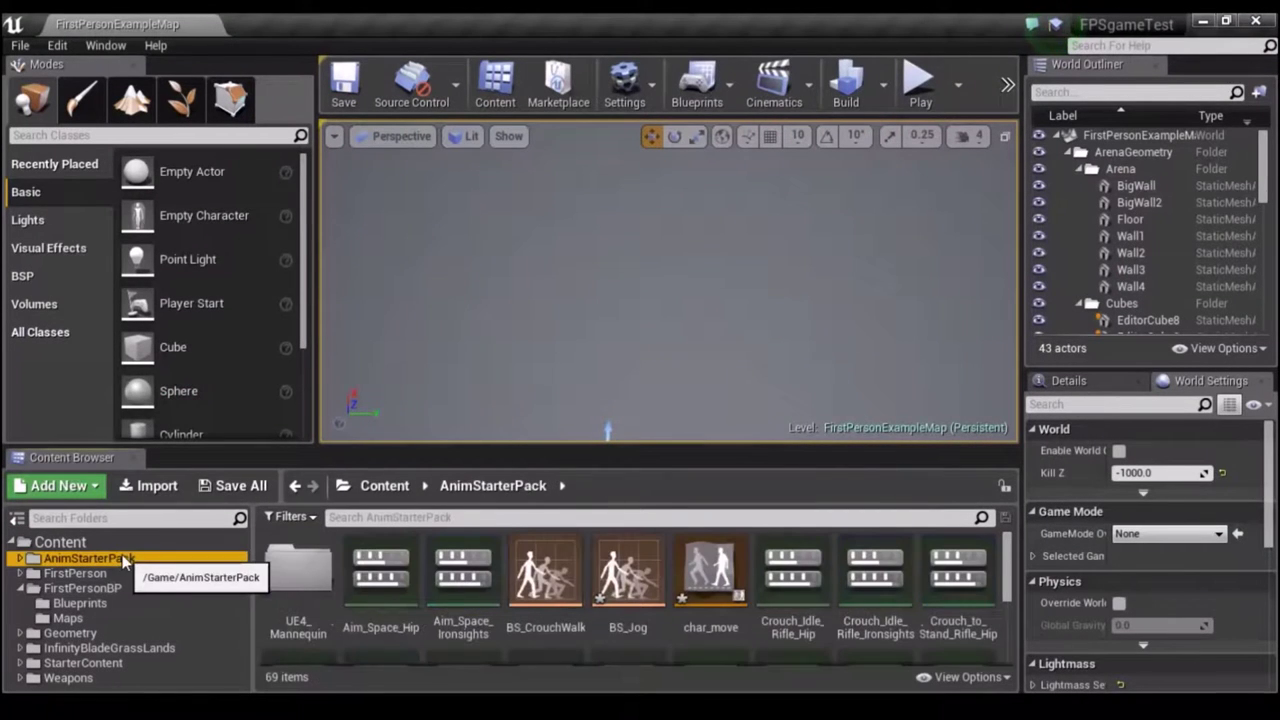
double_click(710, 575)
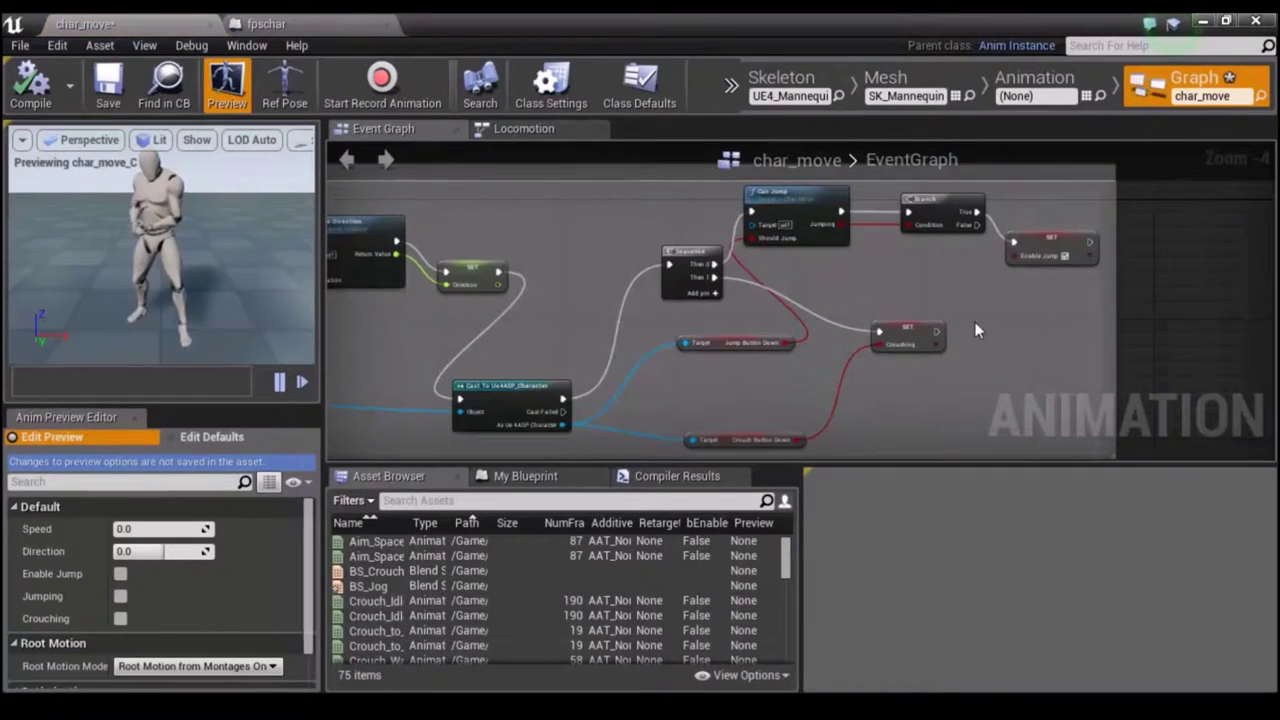
right_drag(1175, 380, 1213, 296)
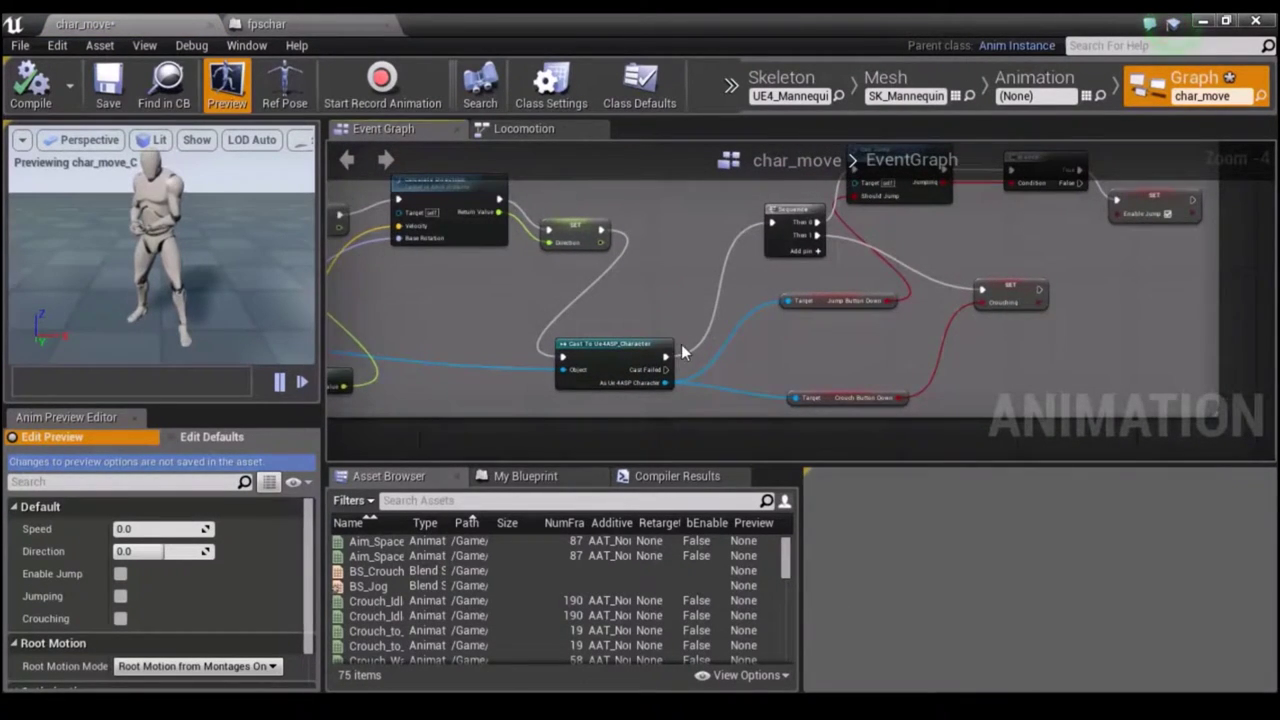
scroll(679, 352, up, 1)
scroll(677, 352, up, 1)
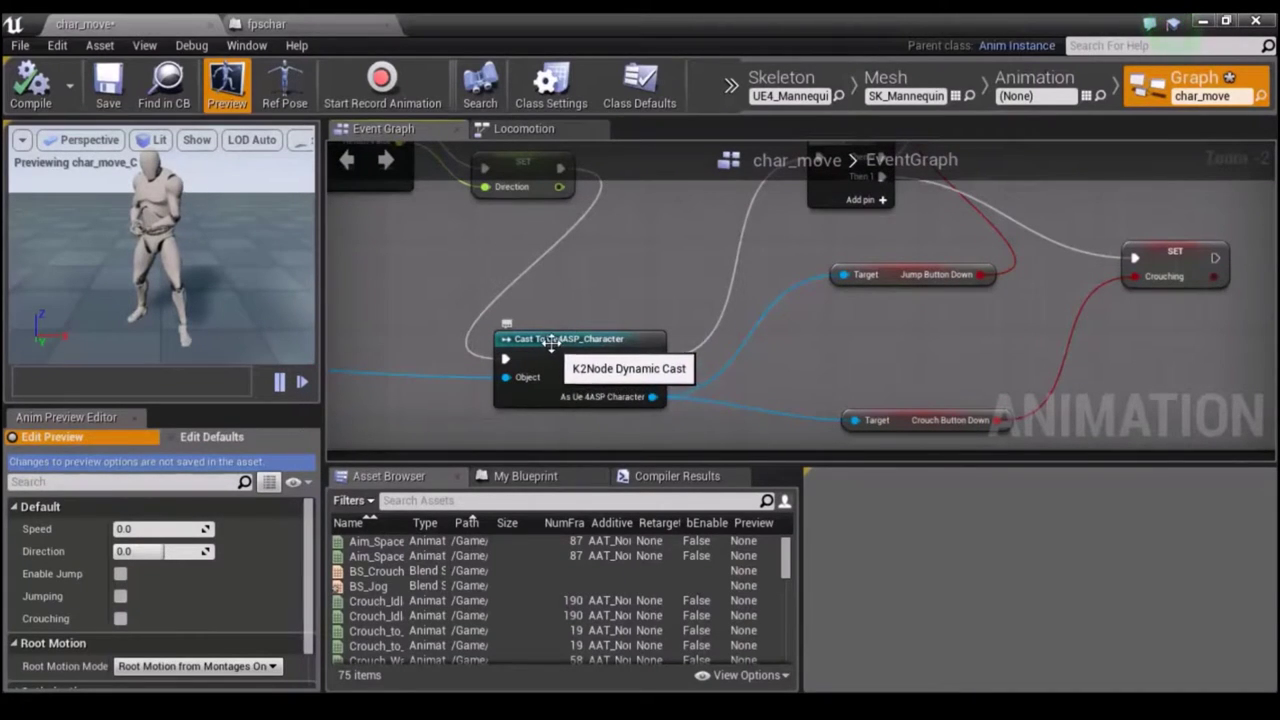
click(569, 345)
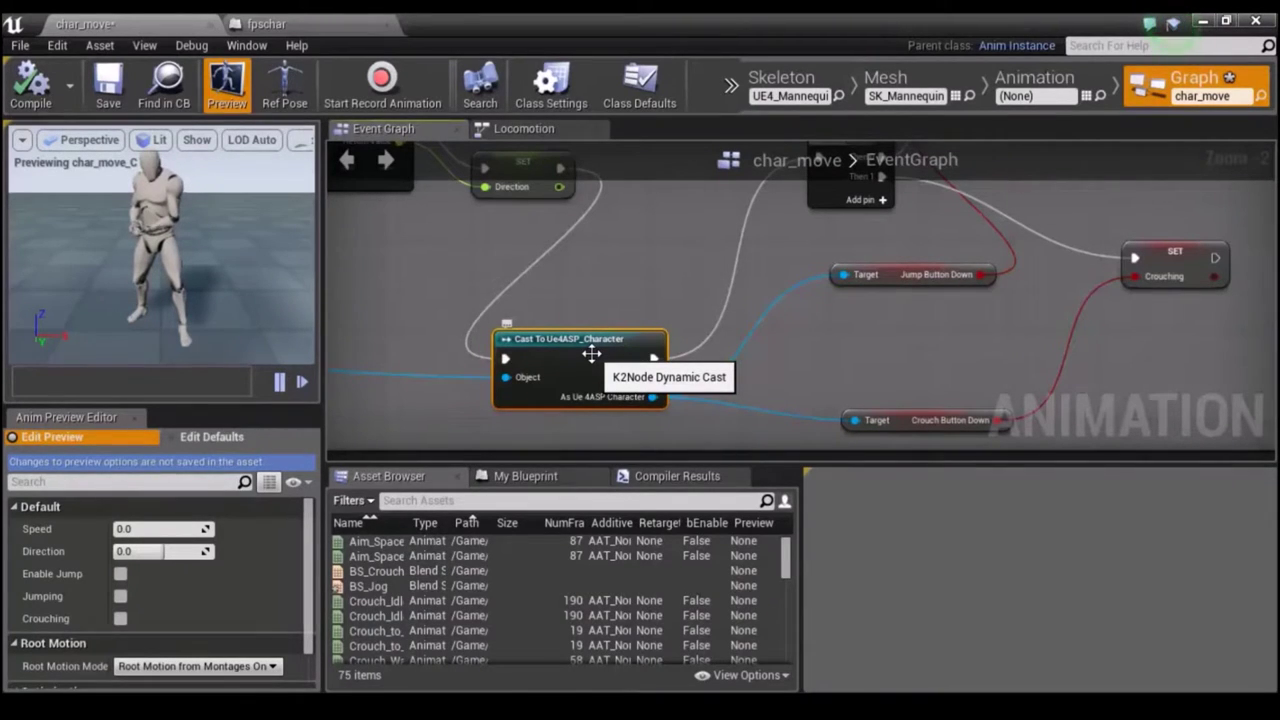
click(626, 271)
scroll(630, 316, down, 1)
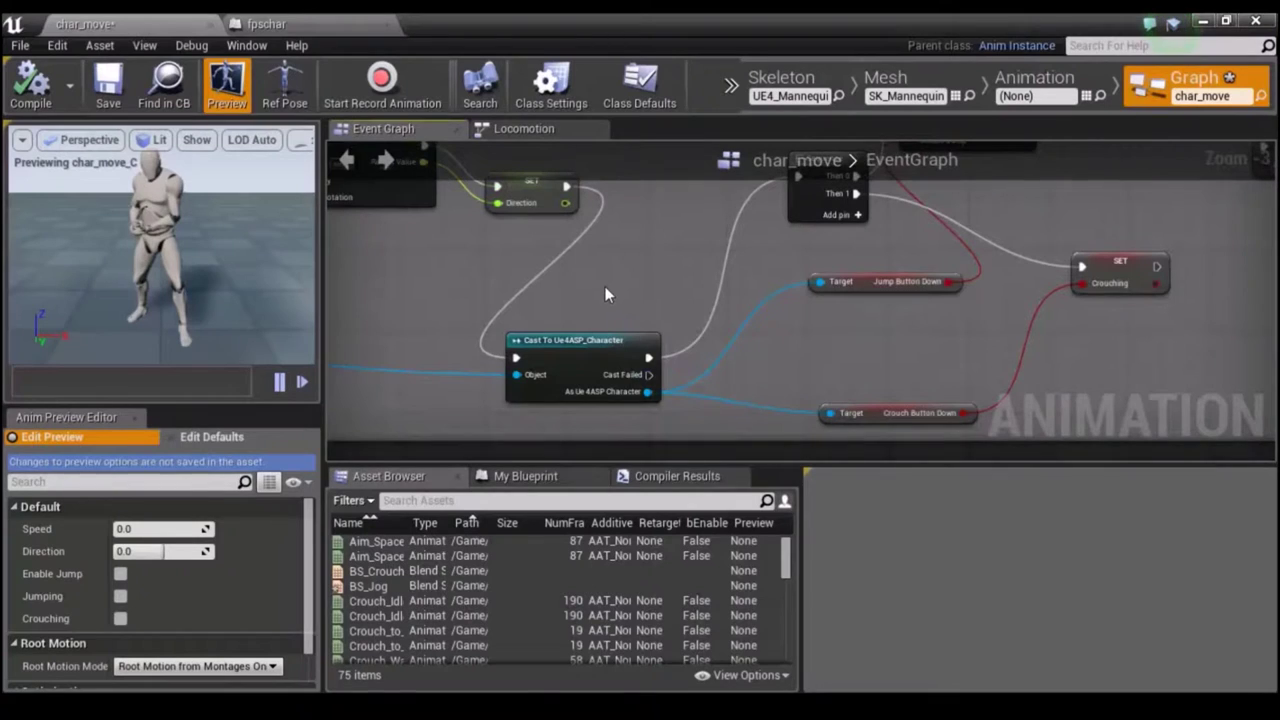
Add a Cast To fpschar node and move the old Ue4ASP_Character cast aside.
right_click(605, 287)
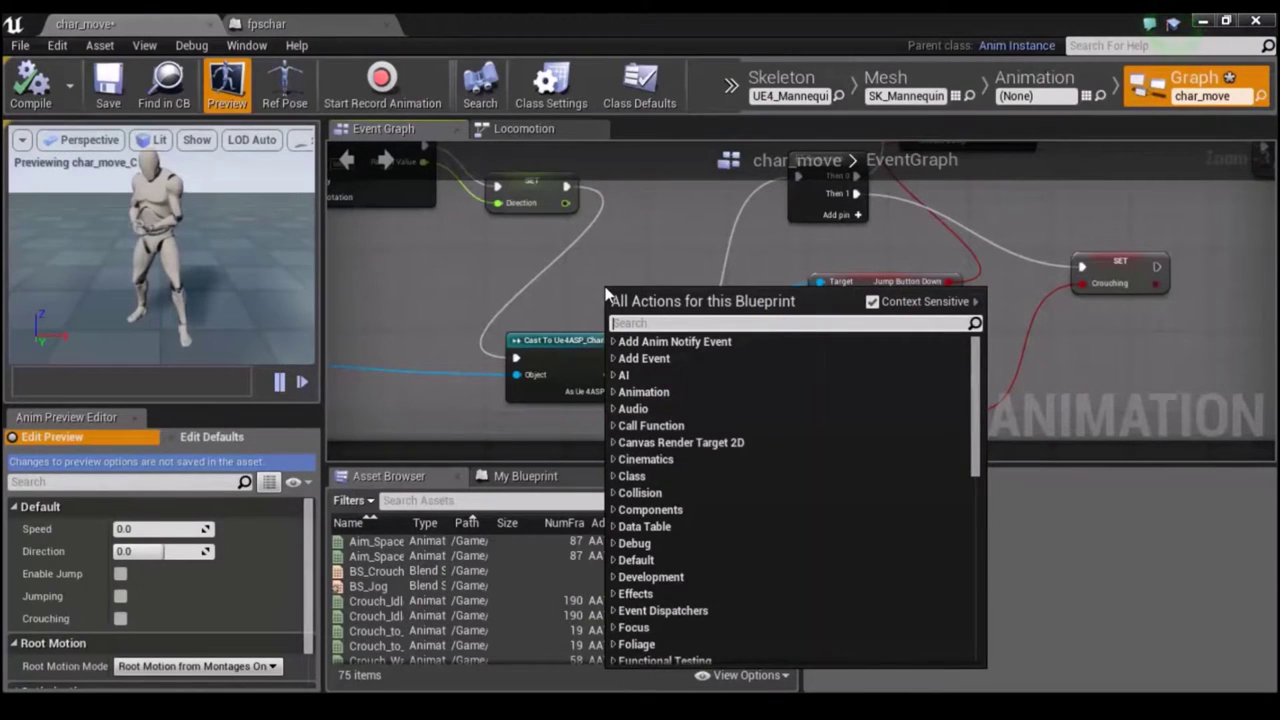
text(cst)
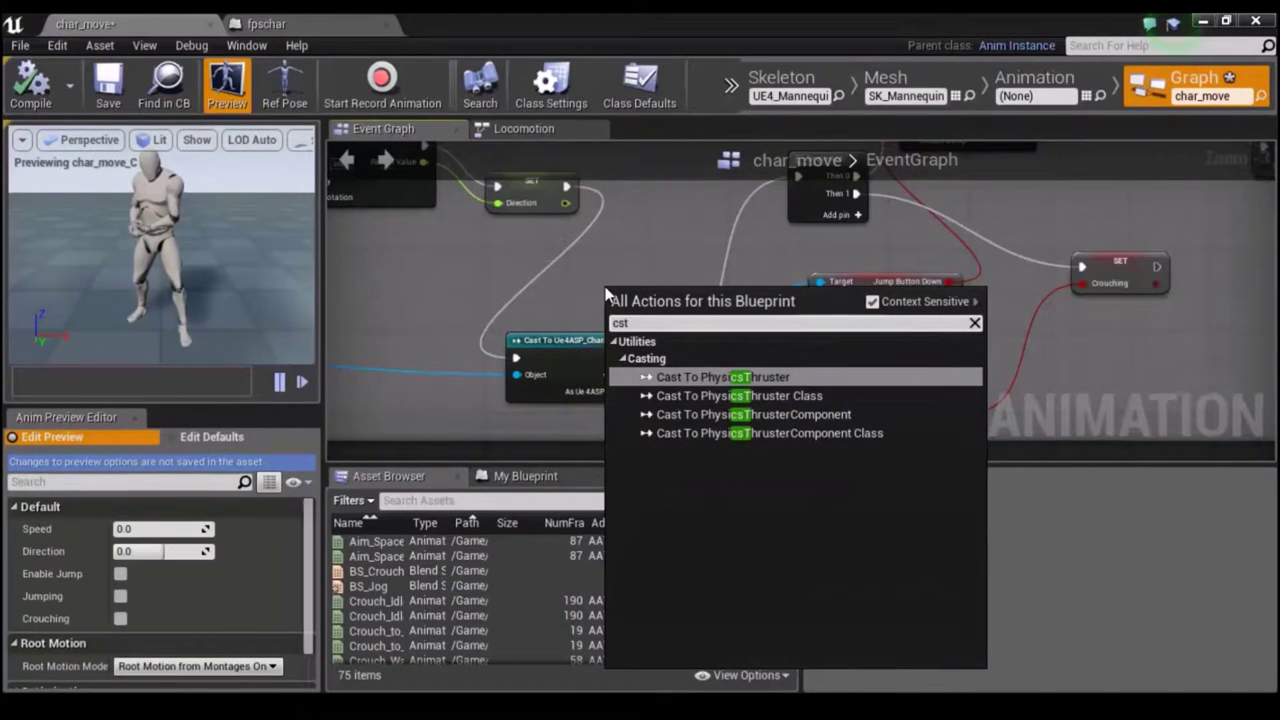
key(BackSpace)
key(BackSpace)
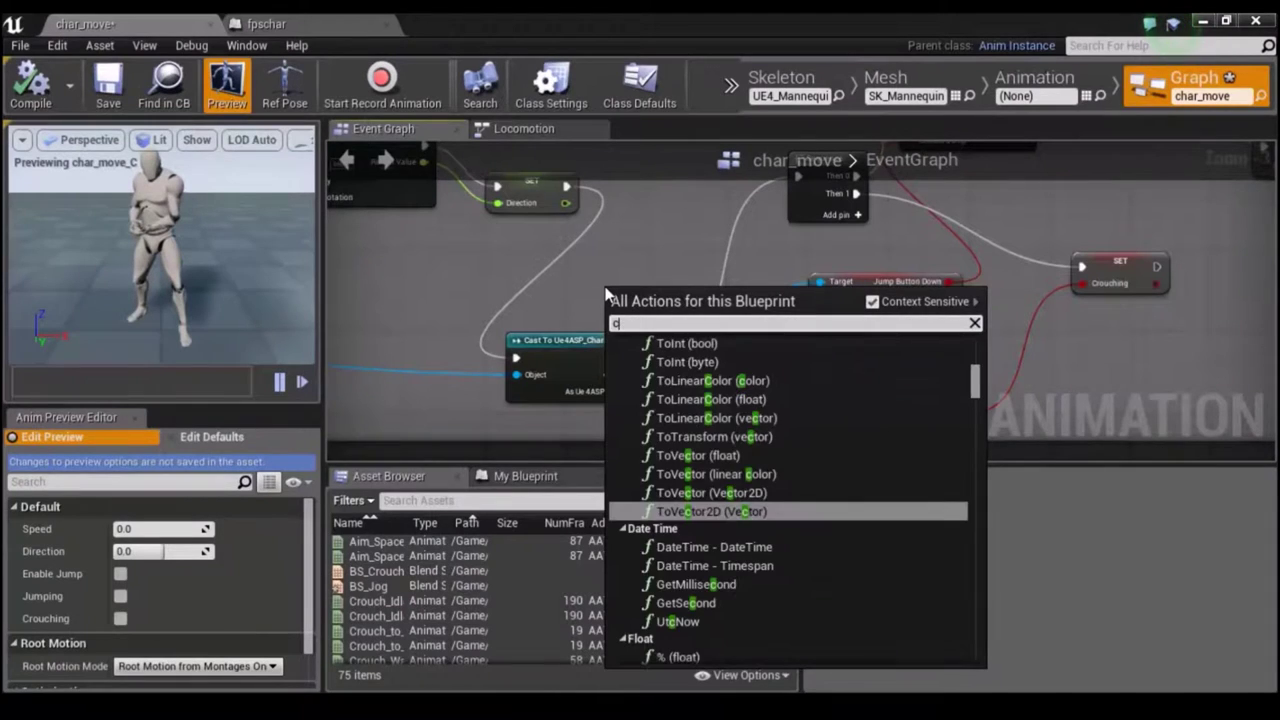
text(ast)
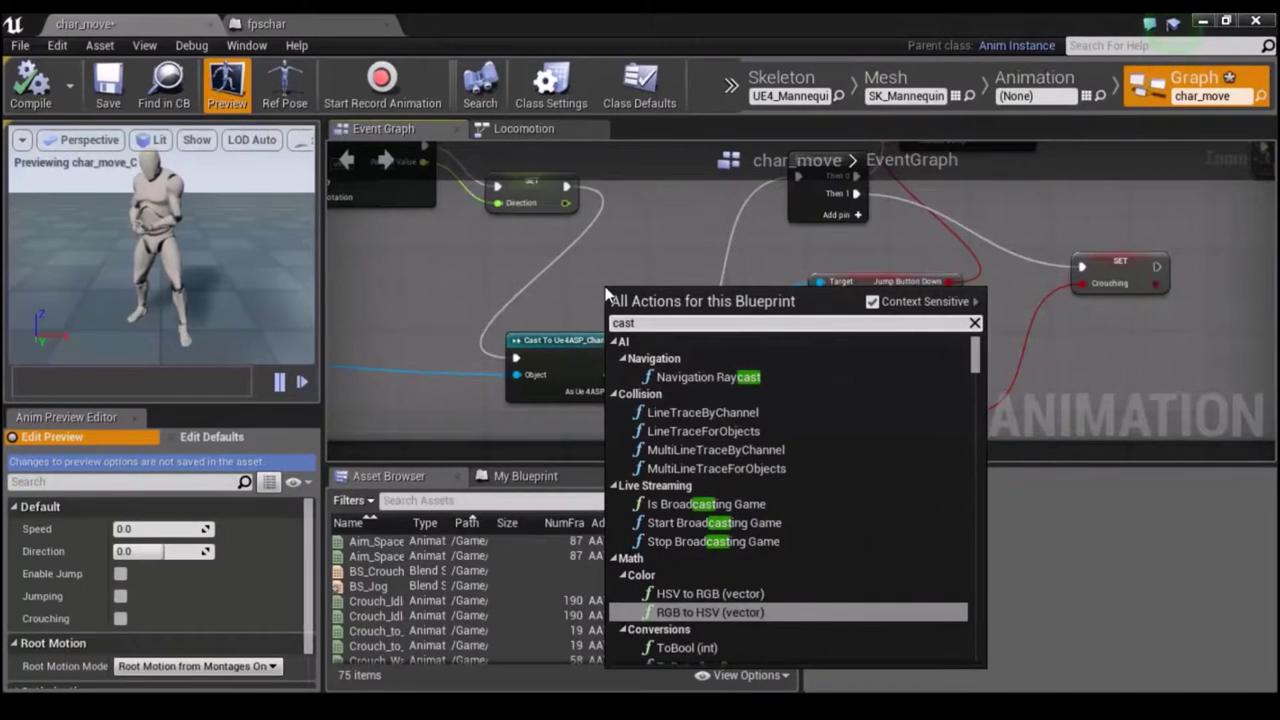
text( to )
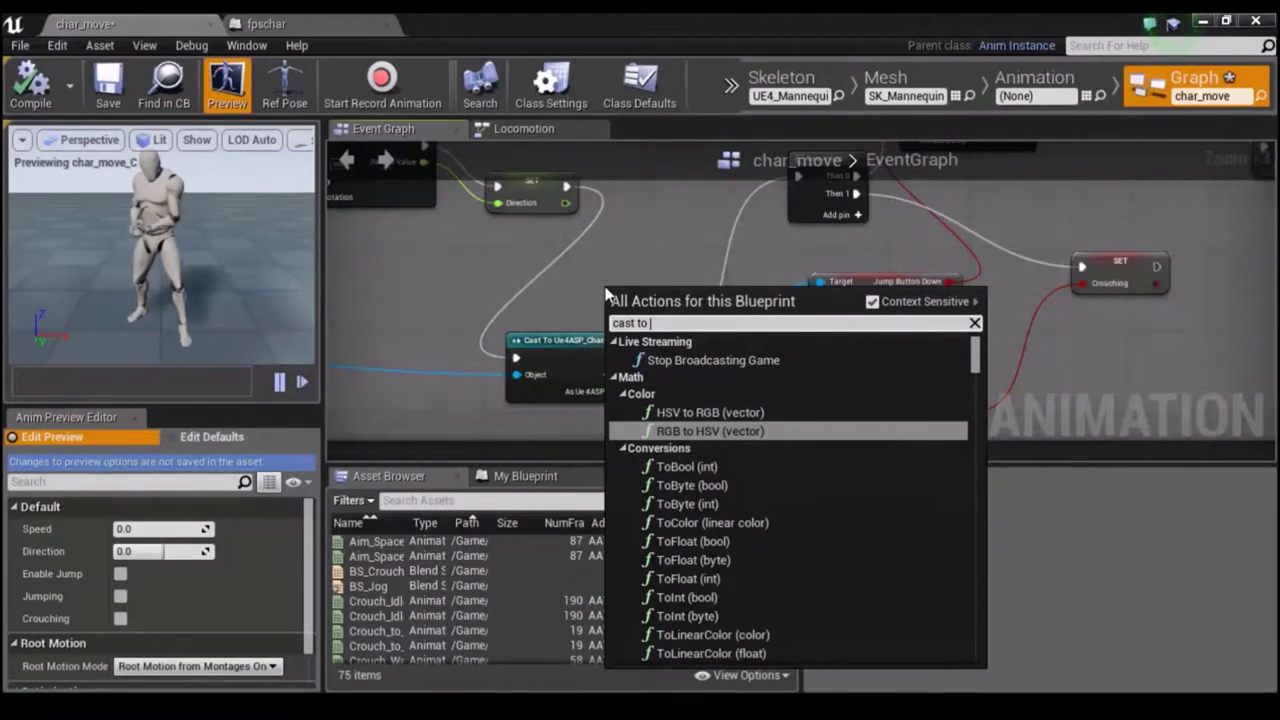
text(fps)
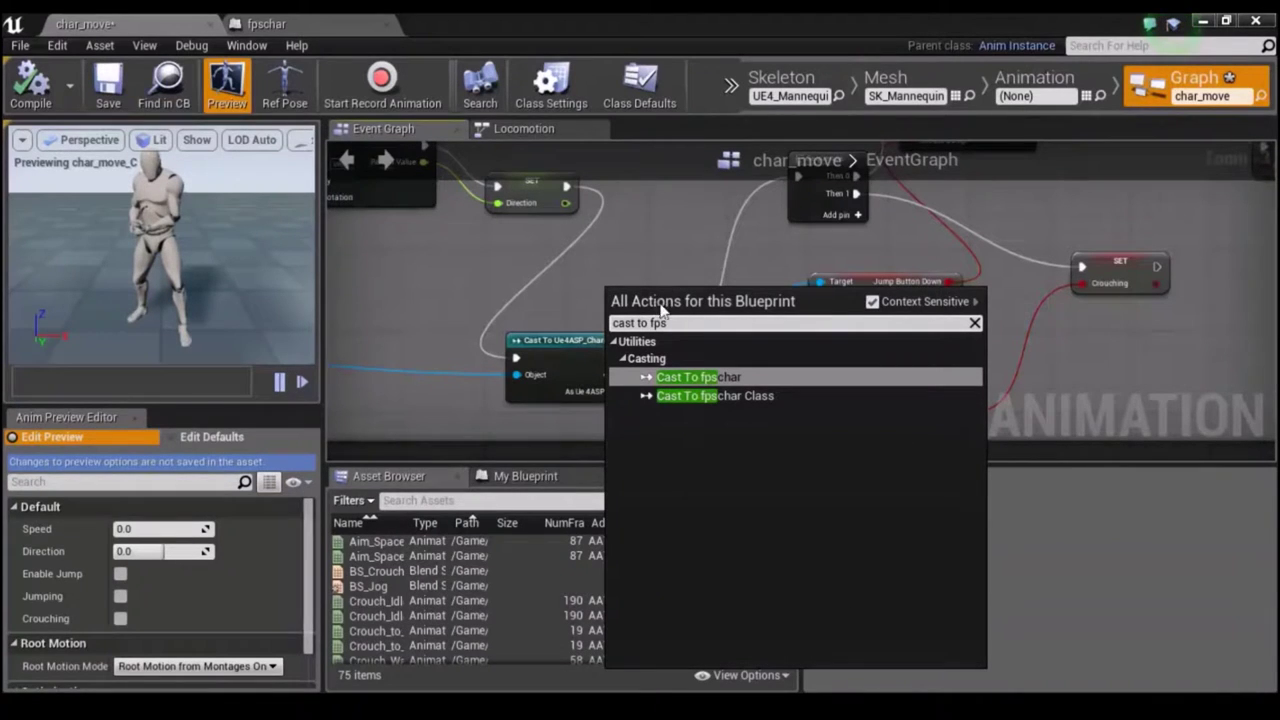
click(687, 378)
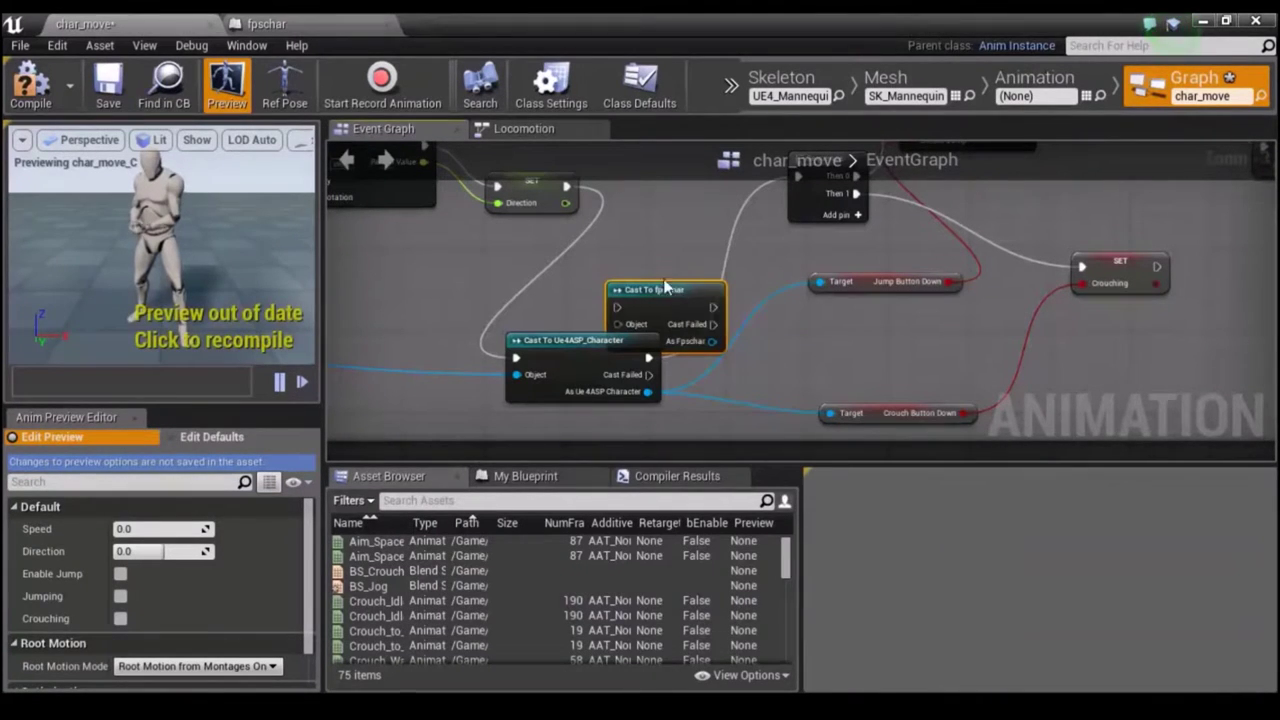
drag(665, 287, 635, 246)
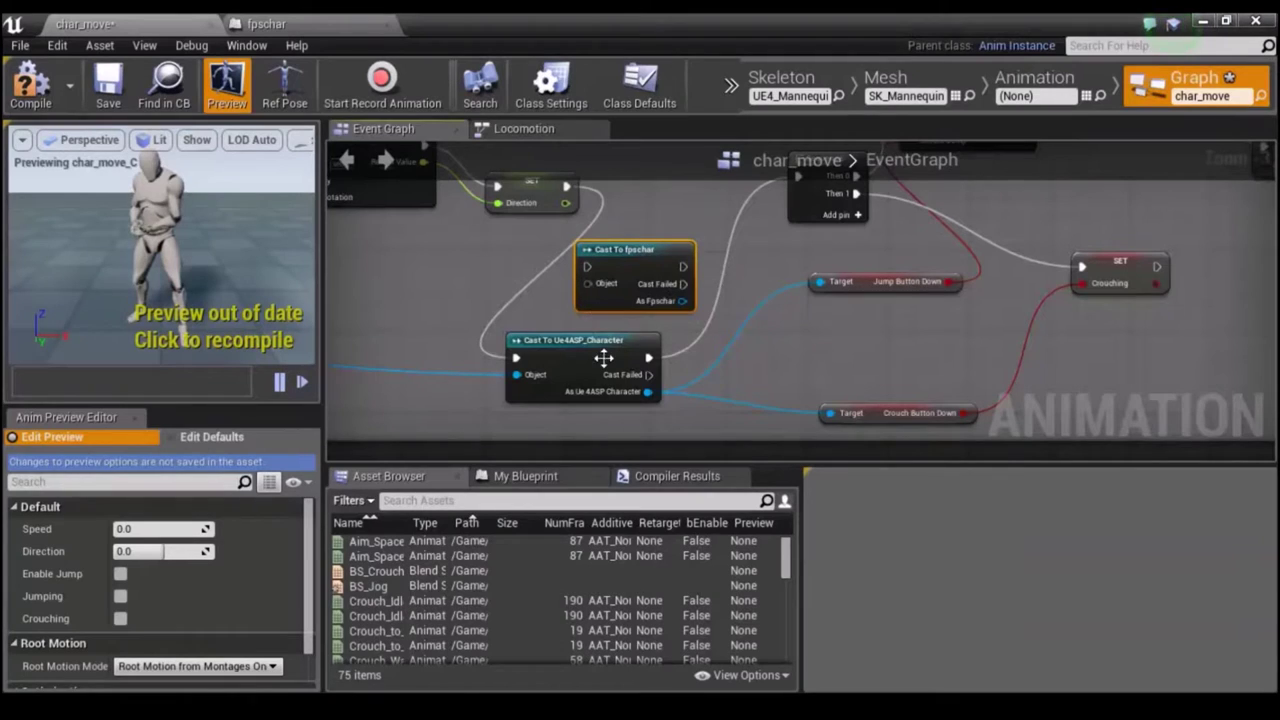
drag(603, 358, 613, 408)
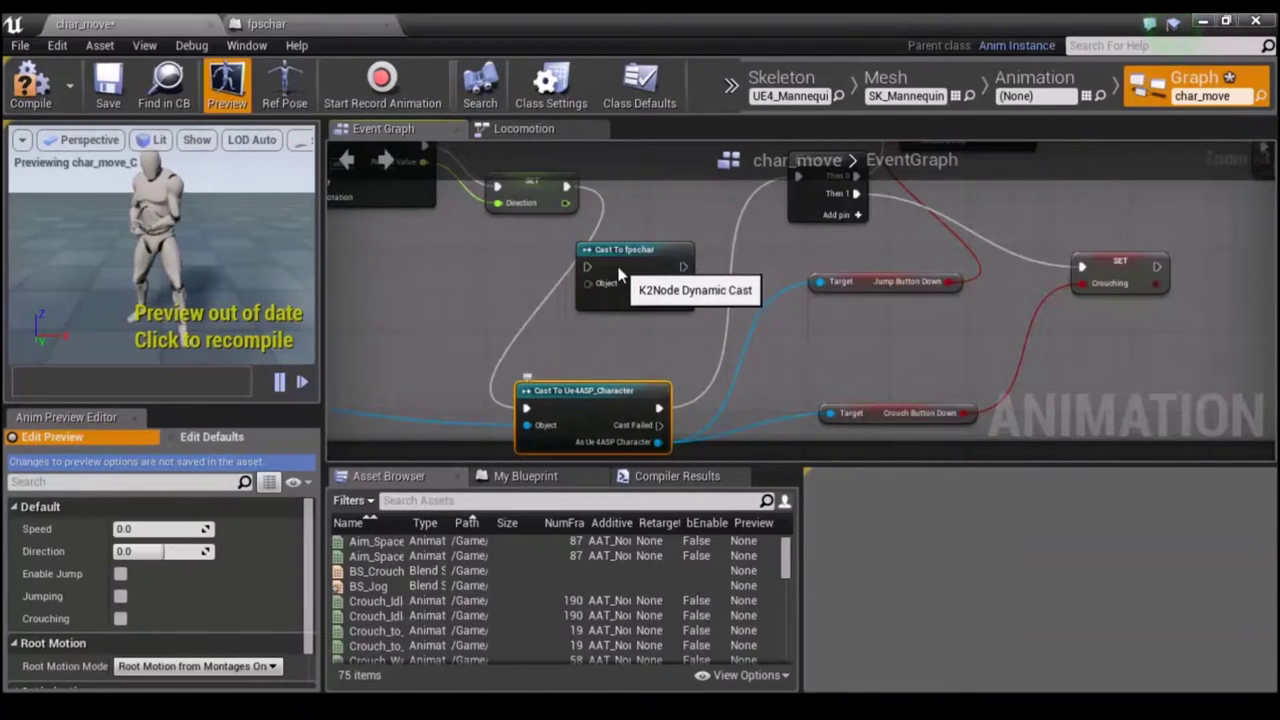
Wire execution from Direction through Cast To fpschar into the Sequence node.
drag(619, 276, 619, 297)
drag(566, 187, 567, 290)
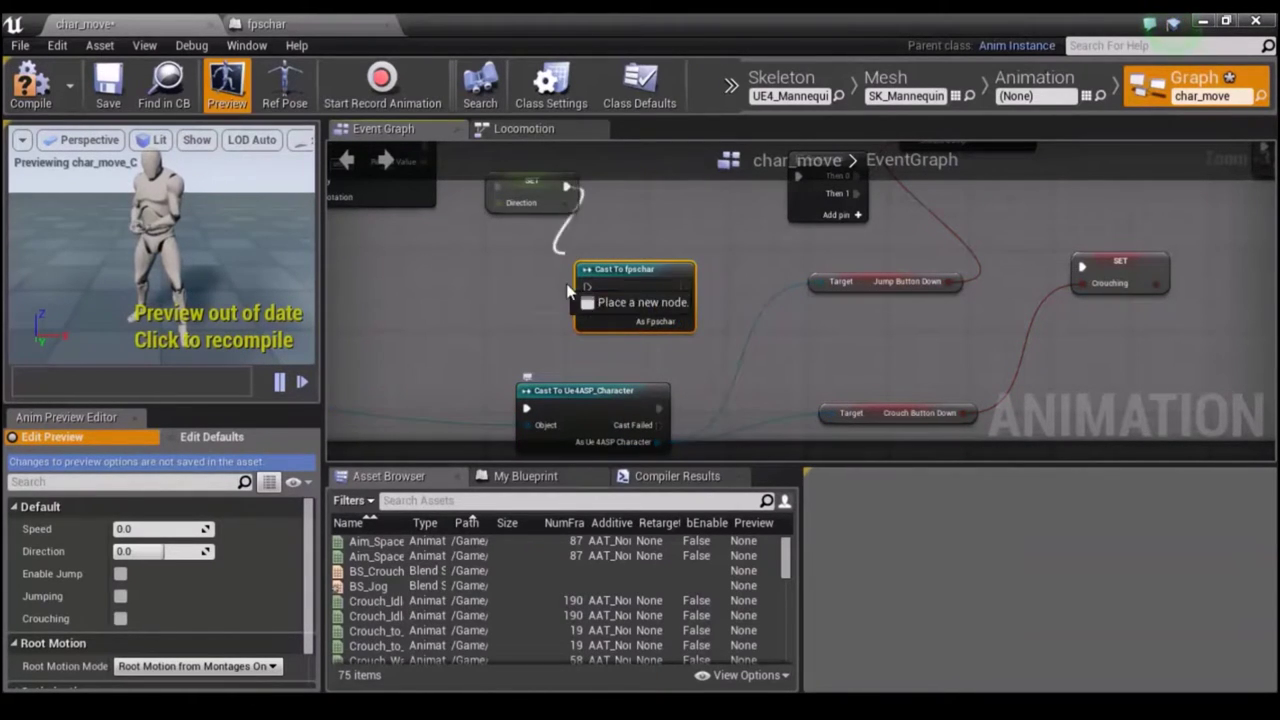
drag(567, 290, 588, 289)
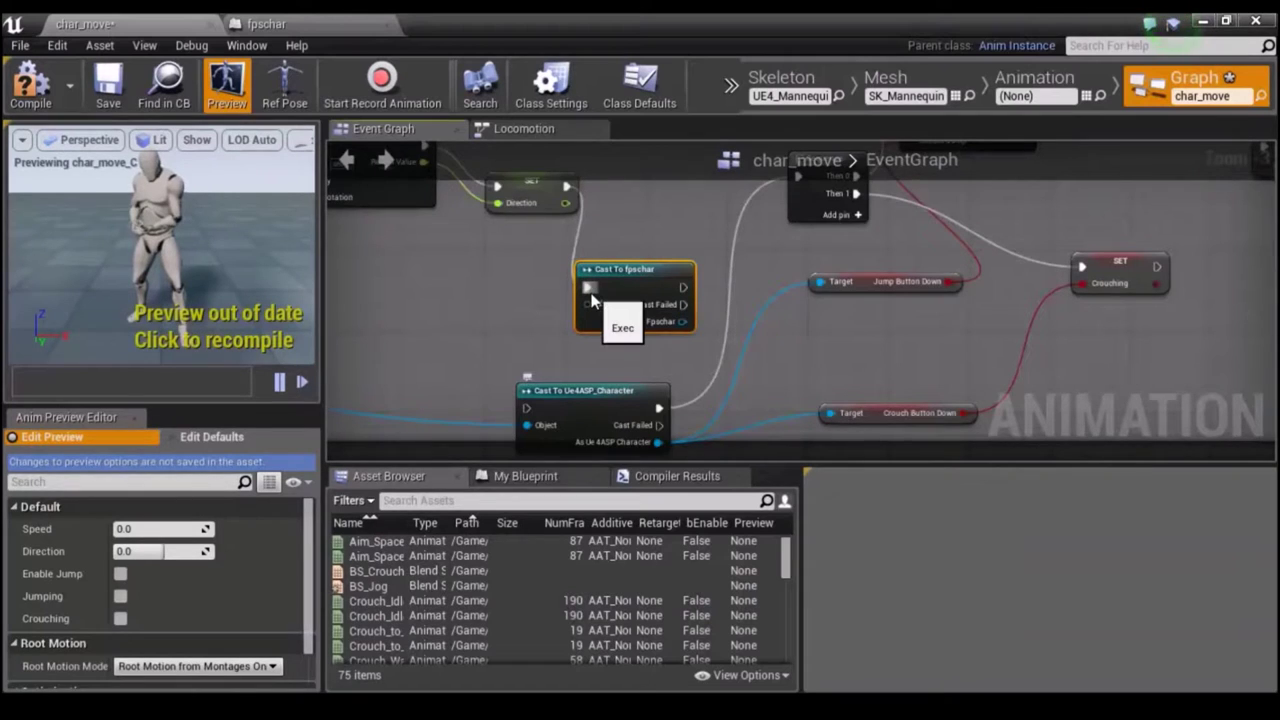
drag(683, 288, 802, 177)
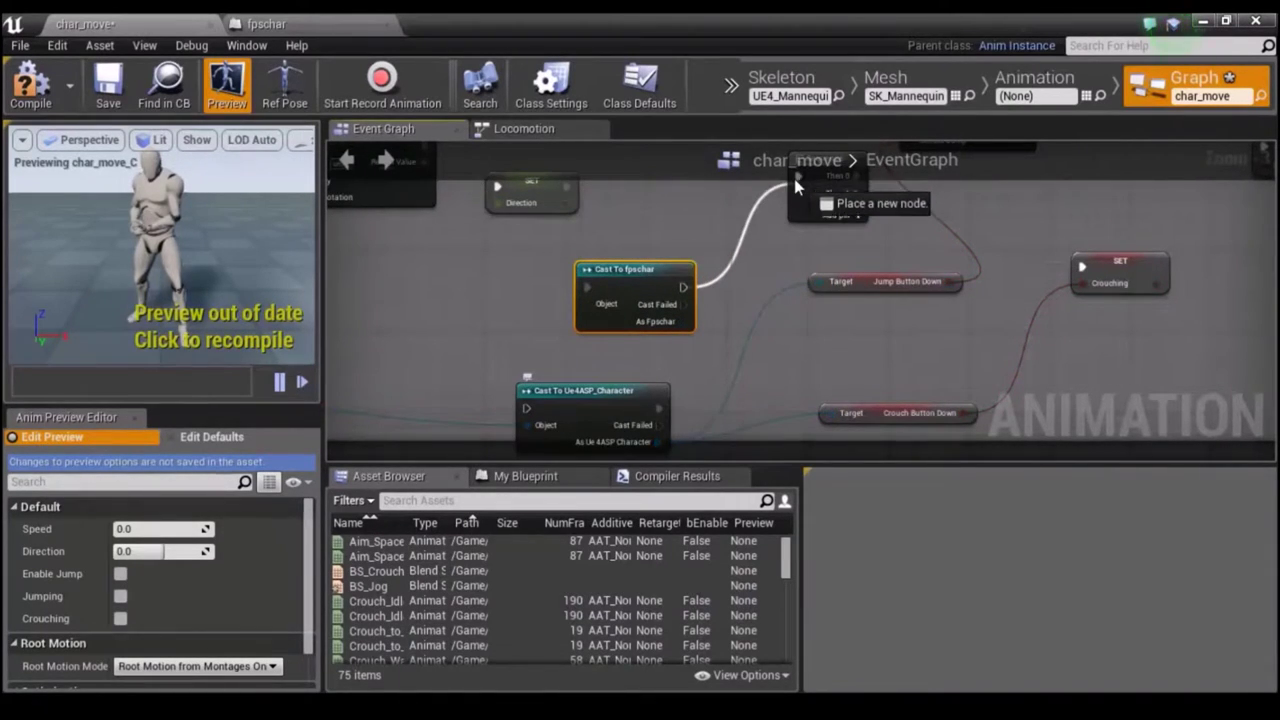
drag(802, 177, 798, 180)
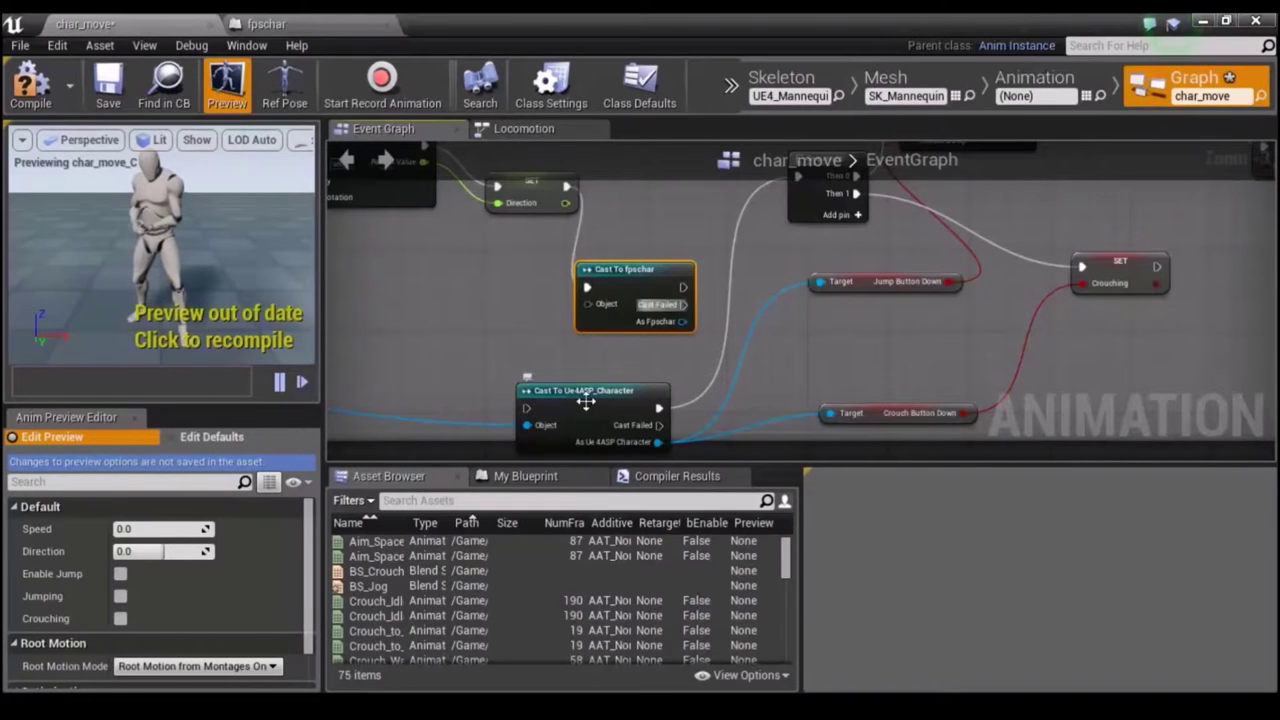
Feed the pawn owner into Cast To fpschar's Object input and connect its execution output.
right_drag(460, 366, 585, 316)
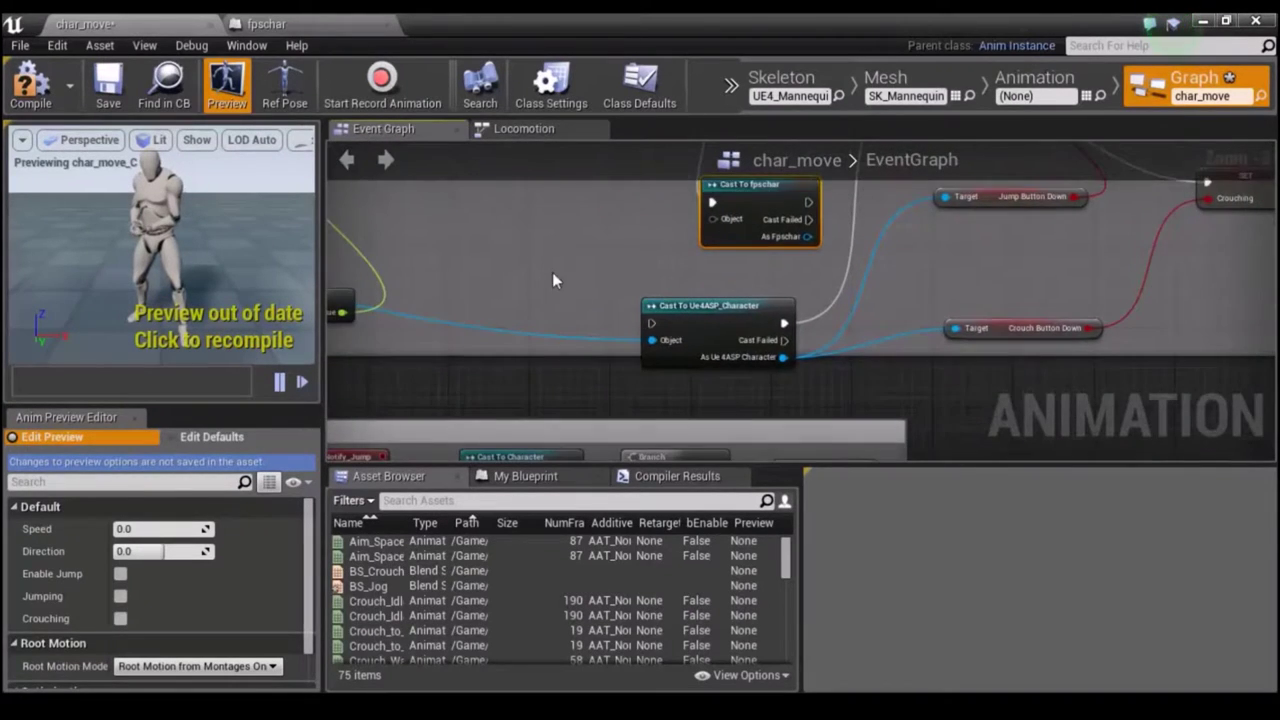
scroll(588, 324, down, 2)
scroll(573, 336, down, 2)
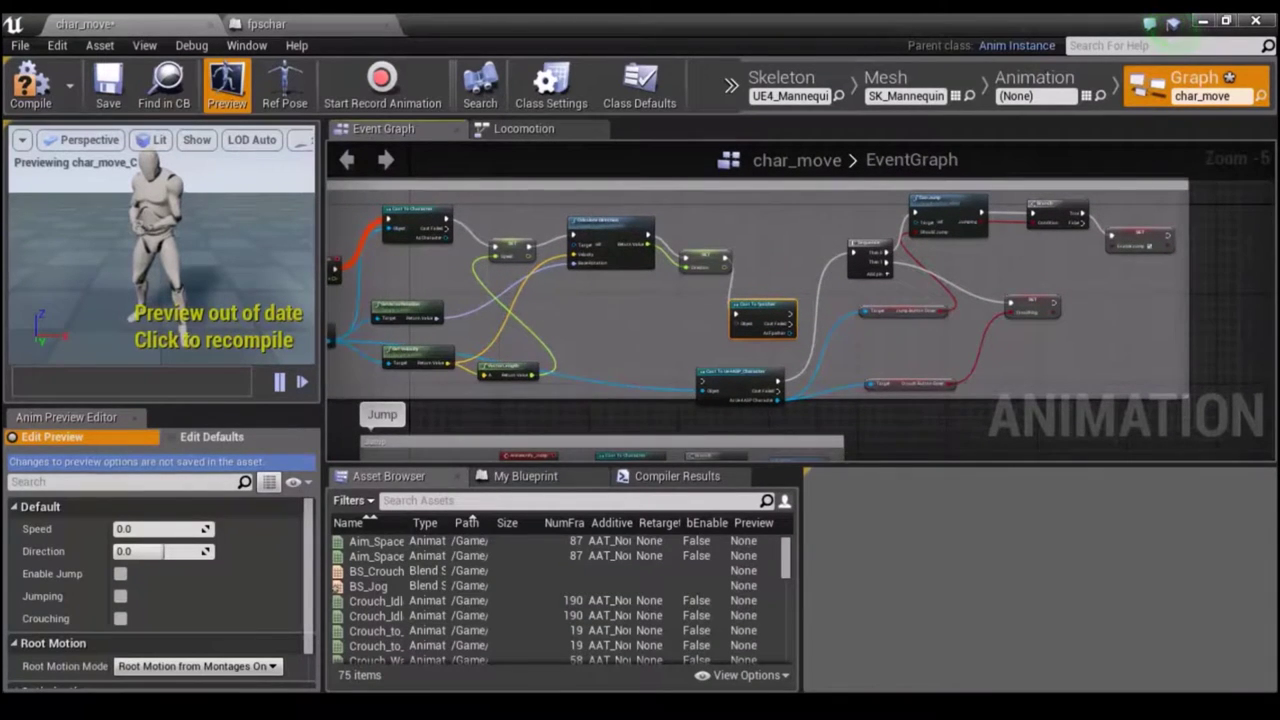
right_drag(330, 343, 340, 354)
drag(340, 354, 745, 333)
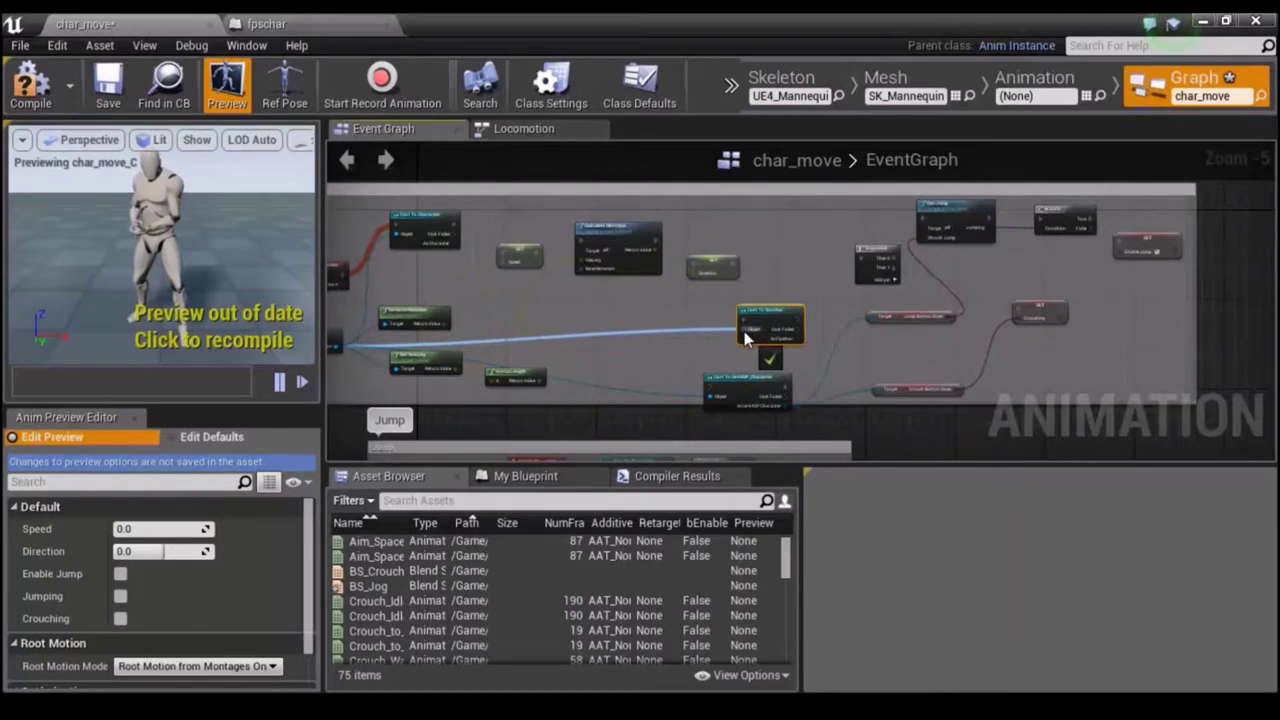
drag(745, 333, 748, 330)
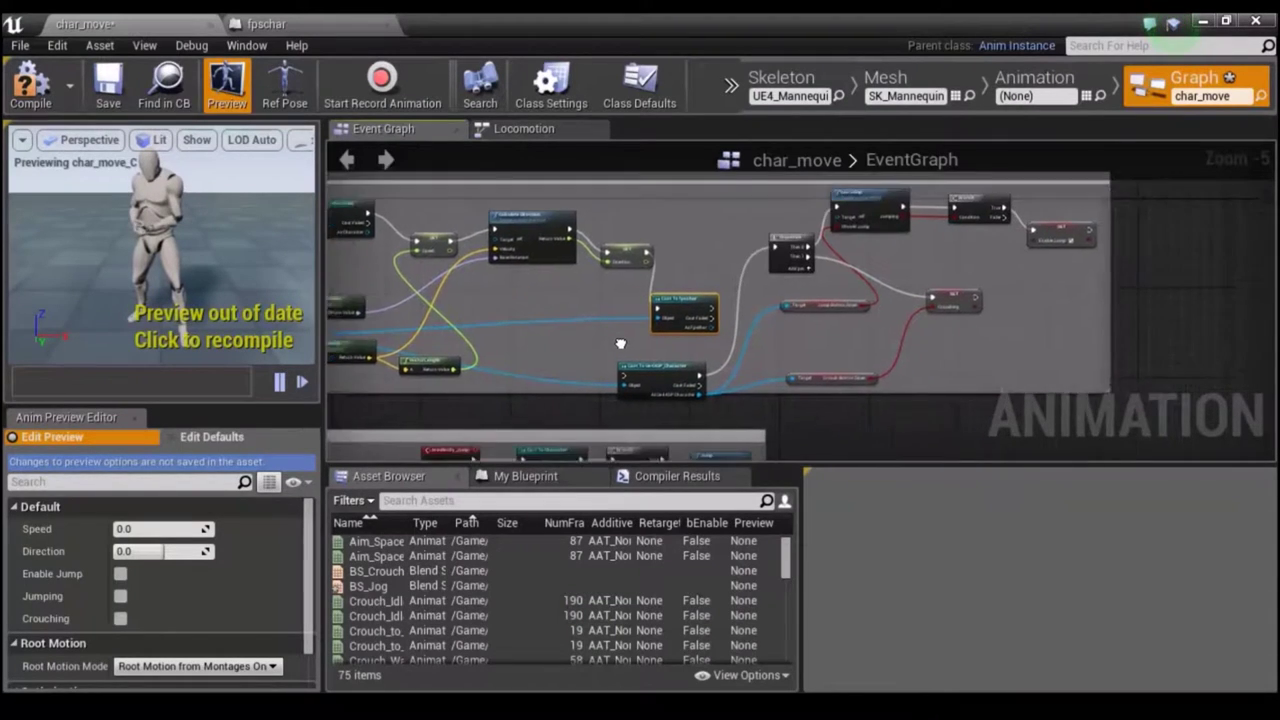
right_drag(748, 330, 610, 308)
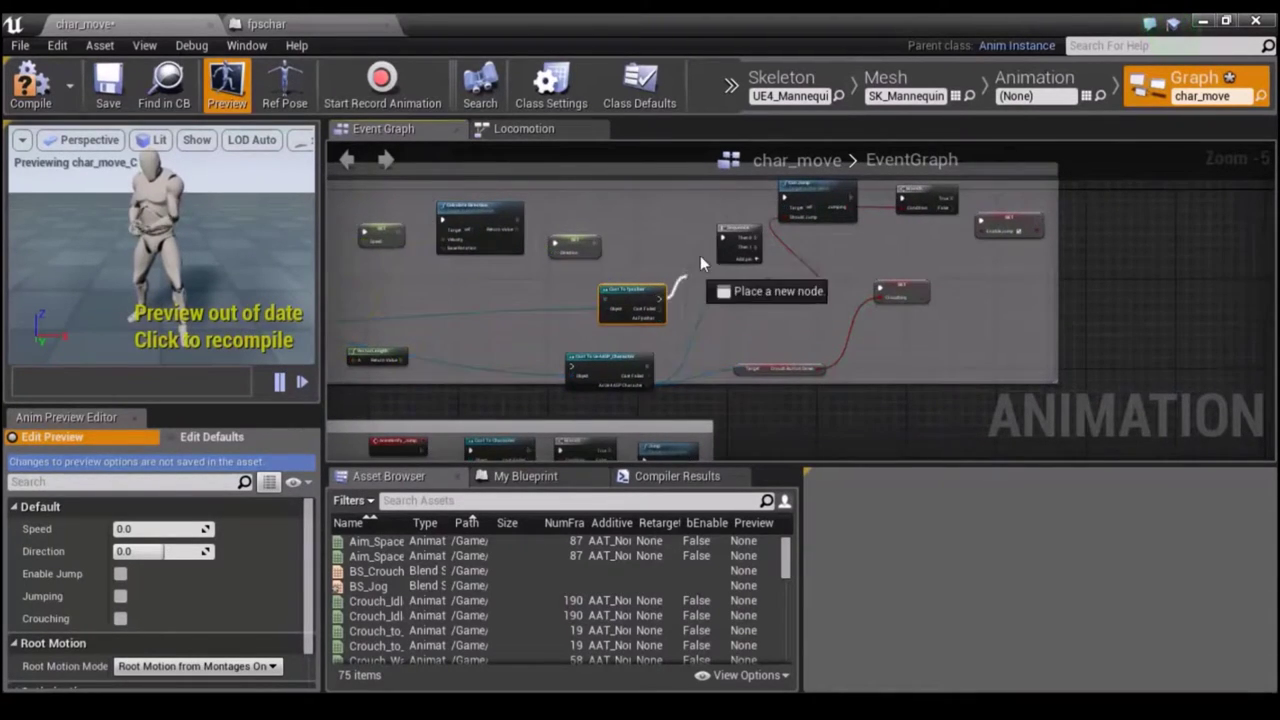
drag(658, 298, 725, 240)
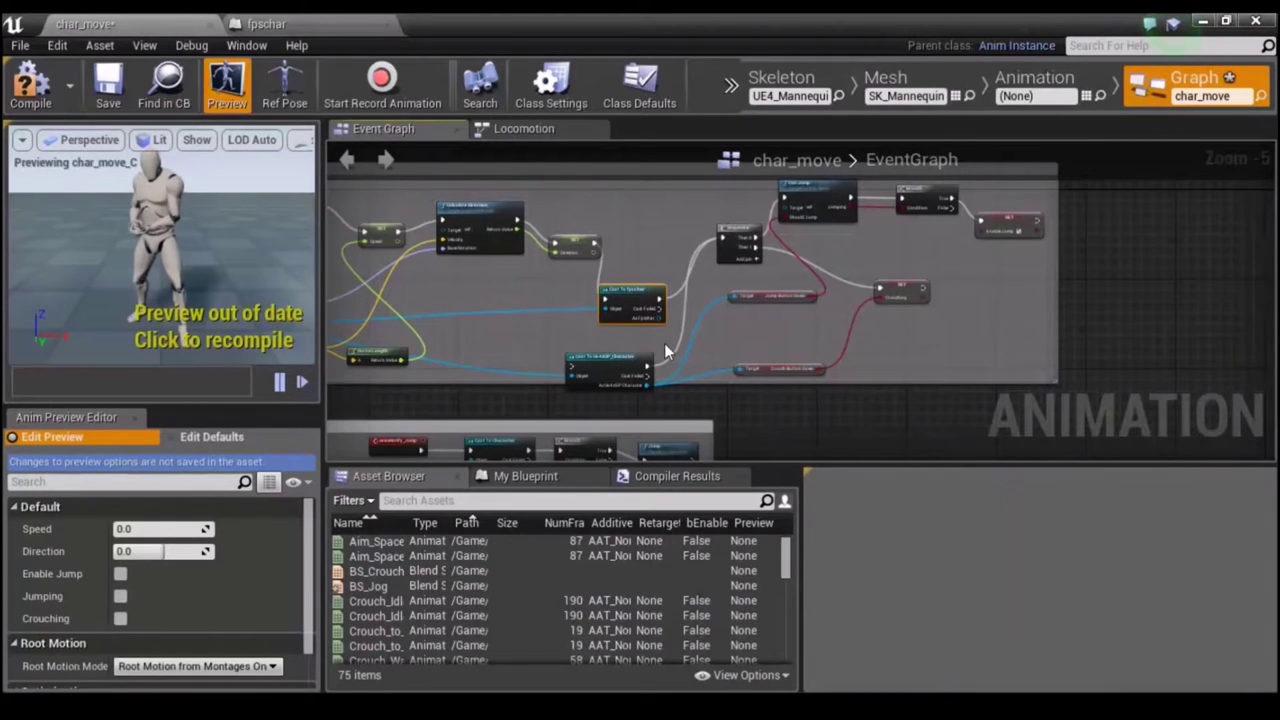
Select the old Cast To Ue4ASP_Character node and pull a wire from the fpschar result.
click(627, 358)
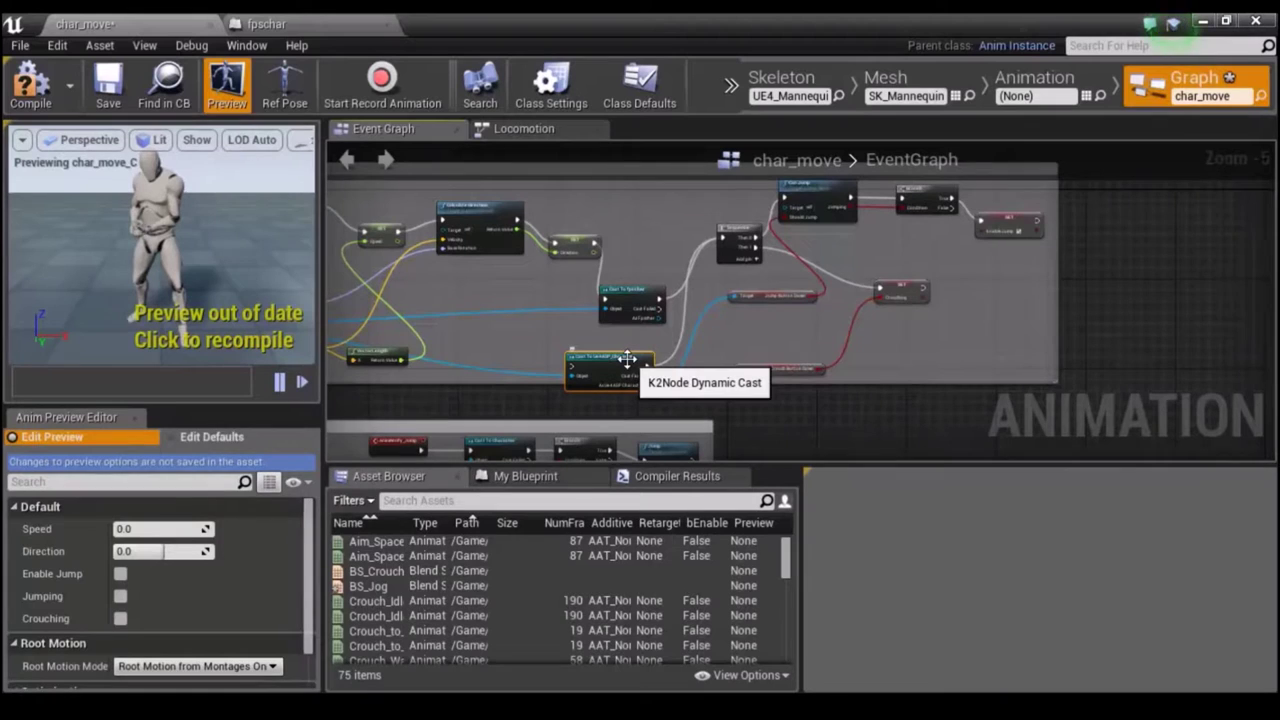
scroll(627, 359, up, 2)
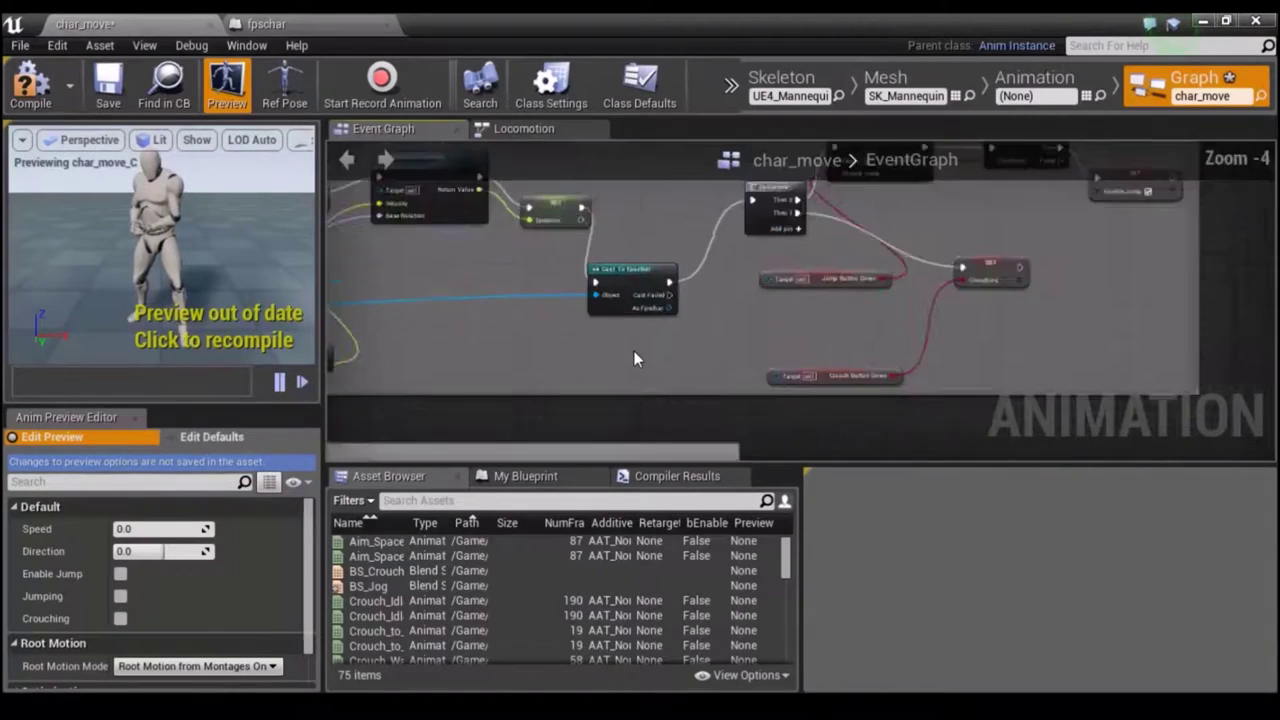
right_drag(786, 312, 713, 326)
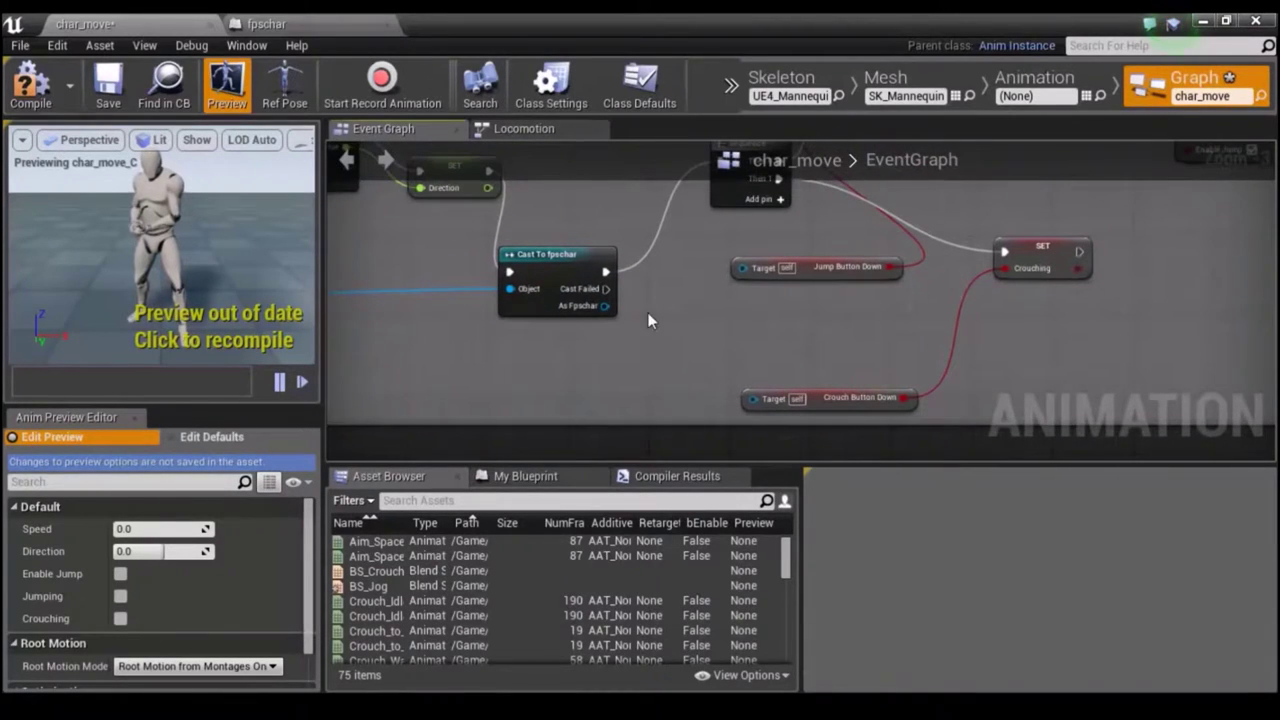
drag(605, 306, 765, 318)
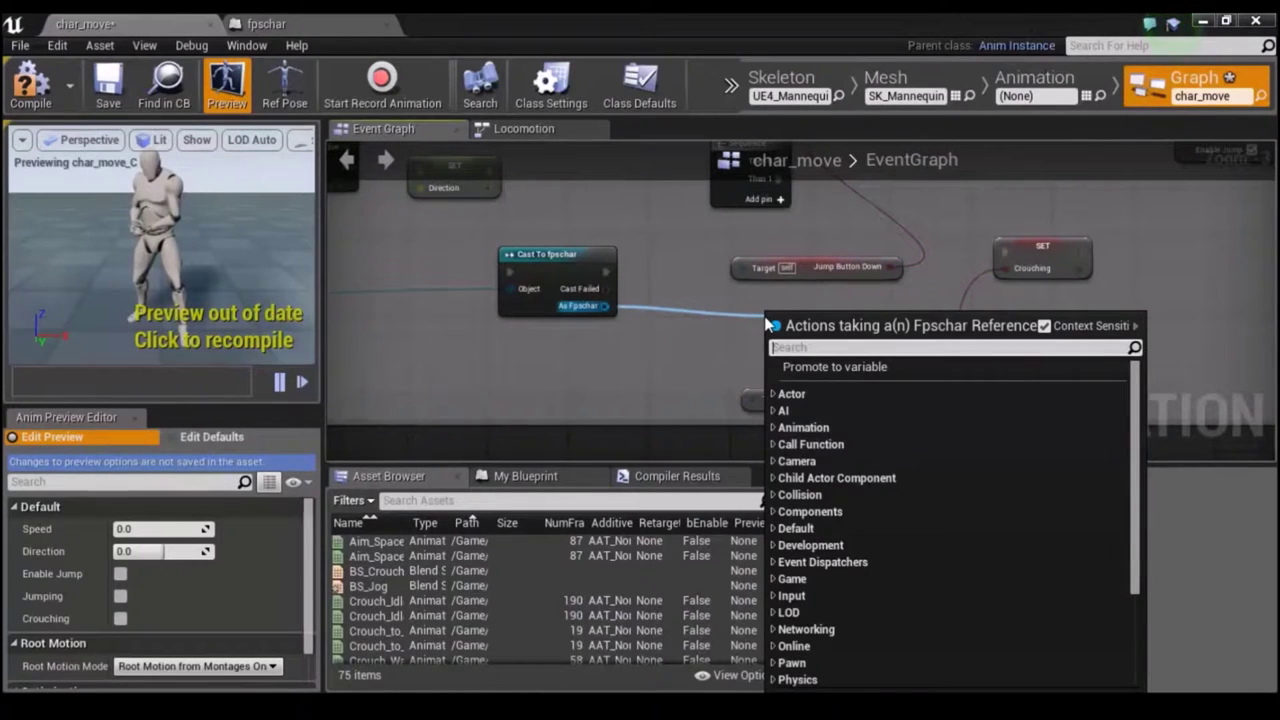
Add a Get Jump Button Down node from As Fpschar and wire it to Should Jump.
text(jump)
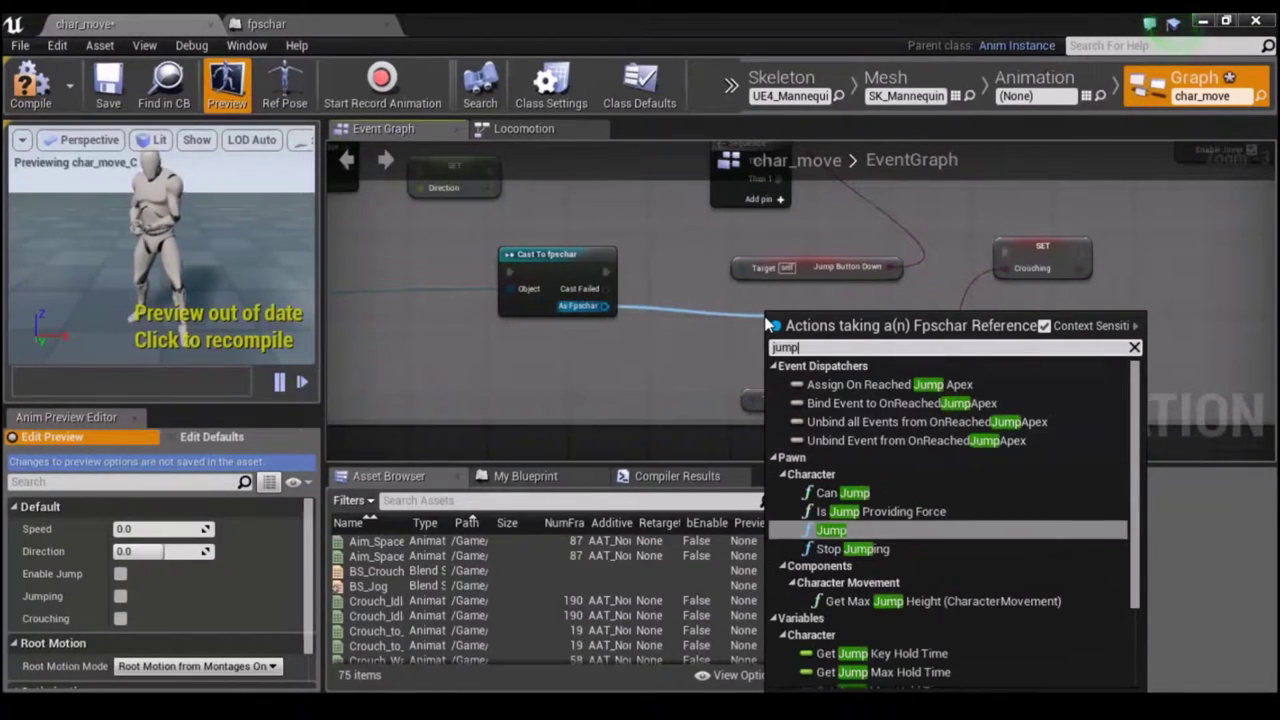
key(Down)
key(BackSpace)
key(BackSpace)
key(BackSpace)
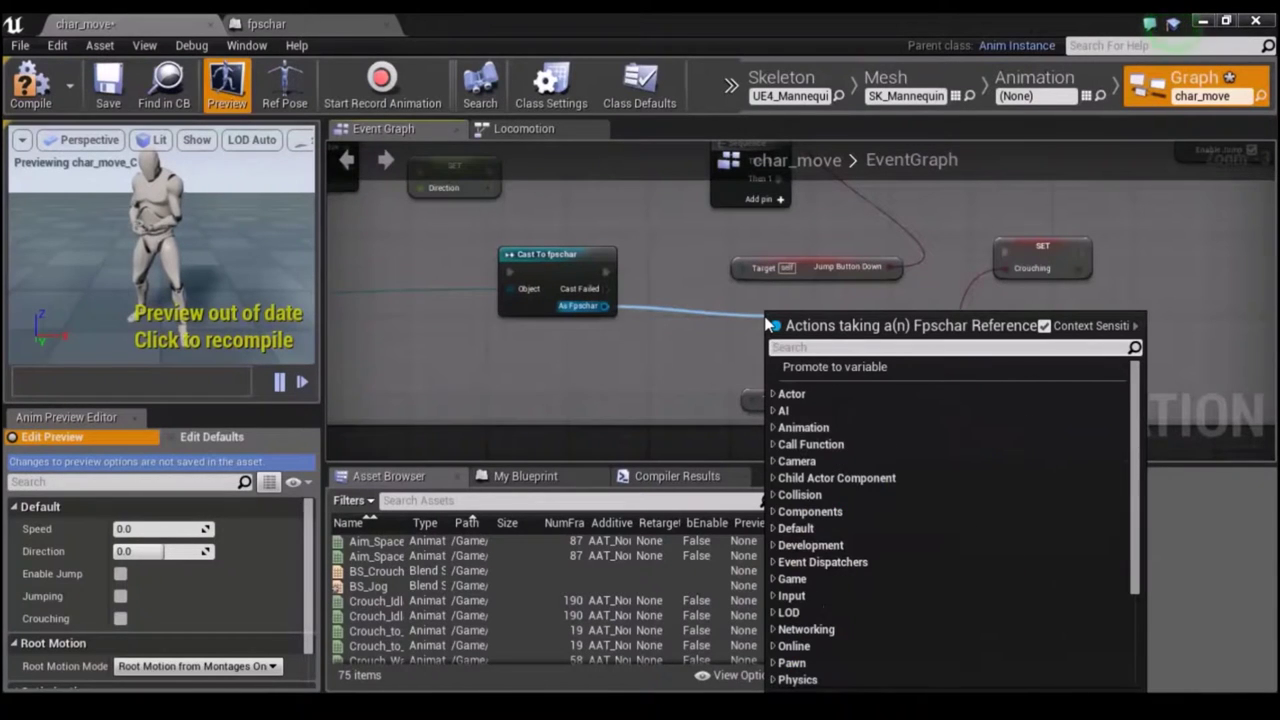
text(g)
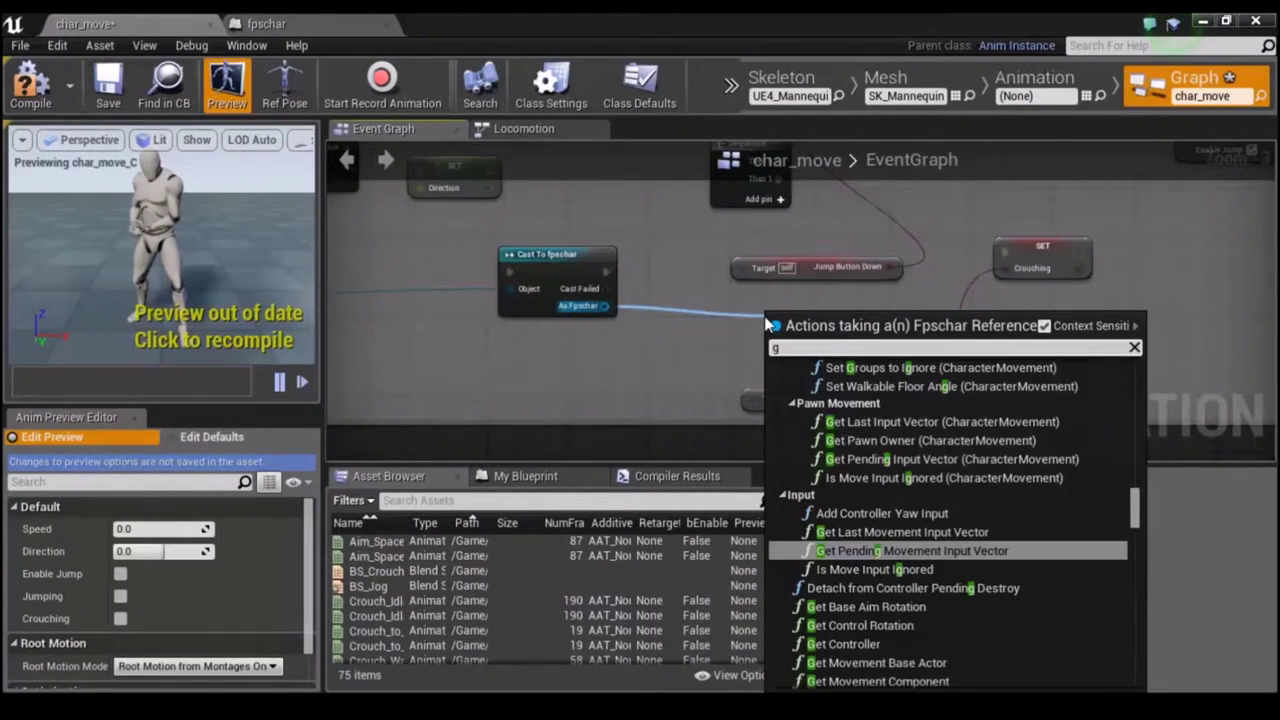
text(ey)
key(BackSpace)
text(t)
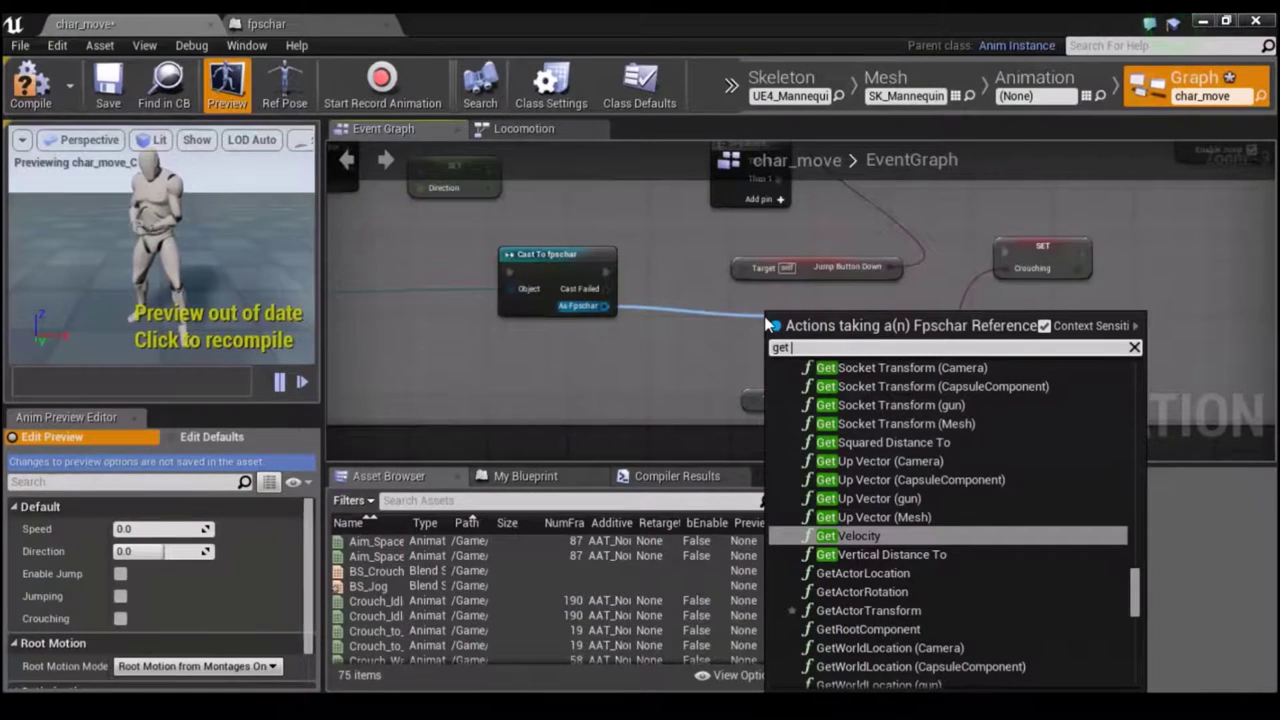
text( ju)
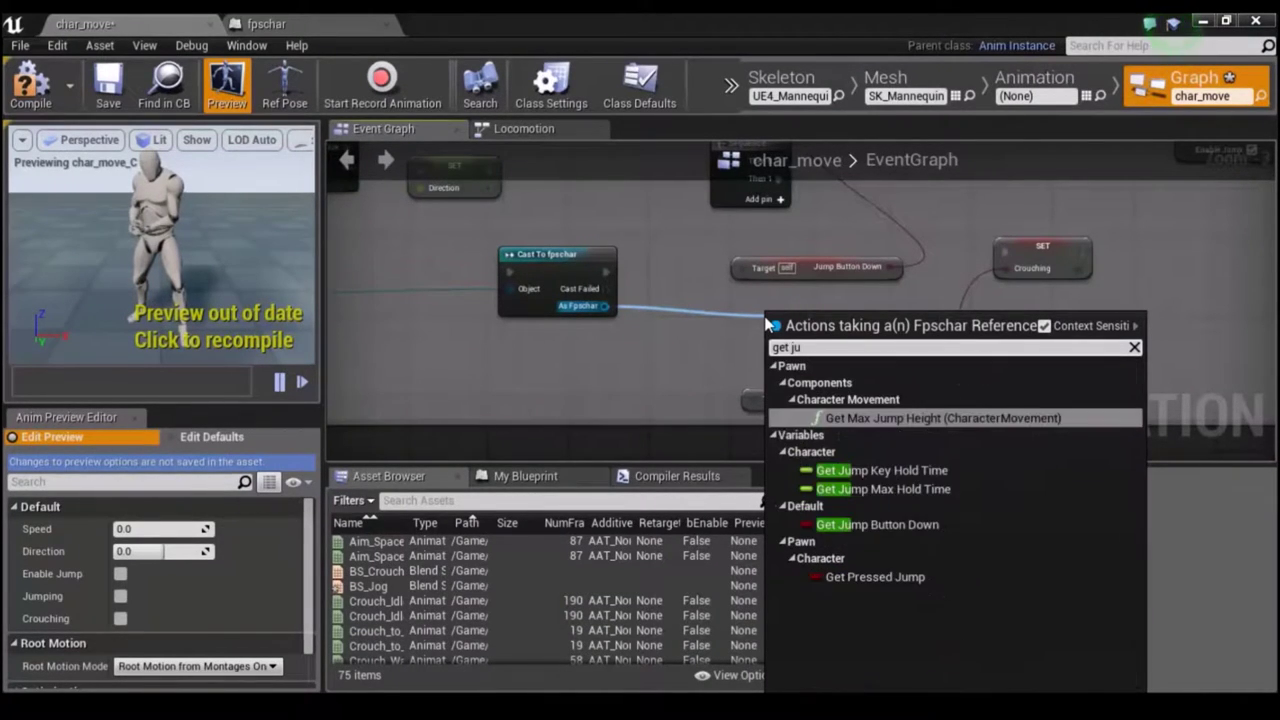
text(mo)
key(BackSpace)
text(p)
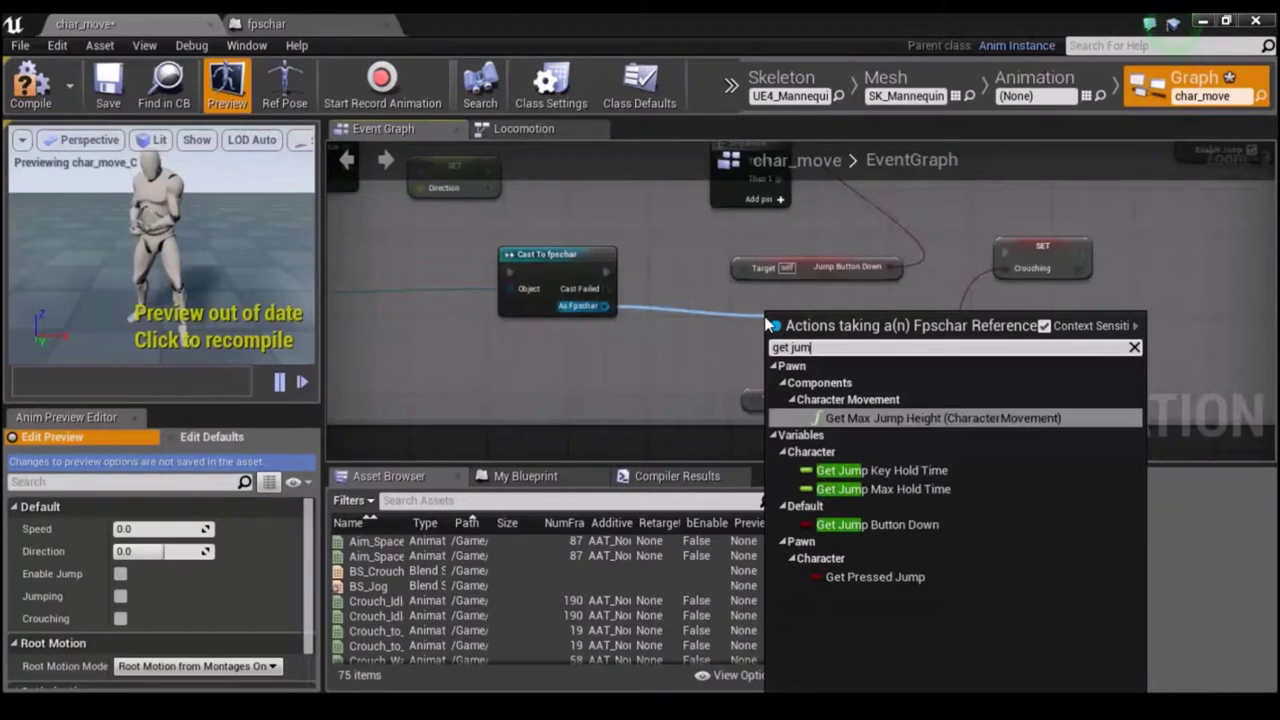
key(Down)
key(Down)
key(Down)
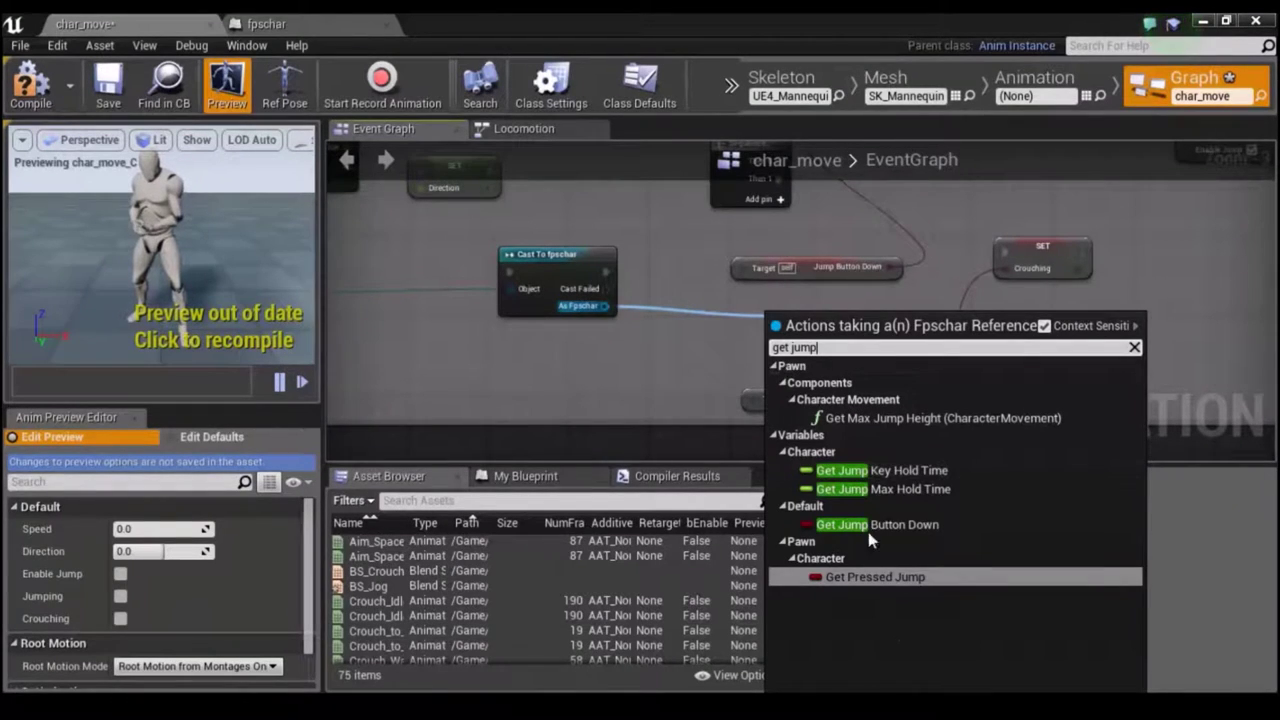
click(871, 525)
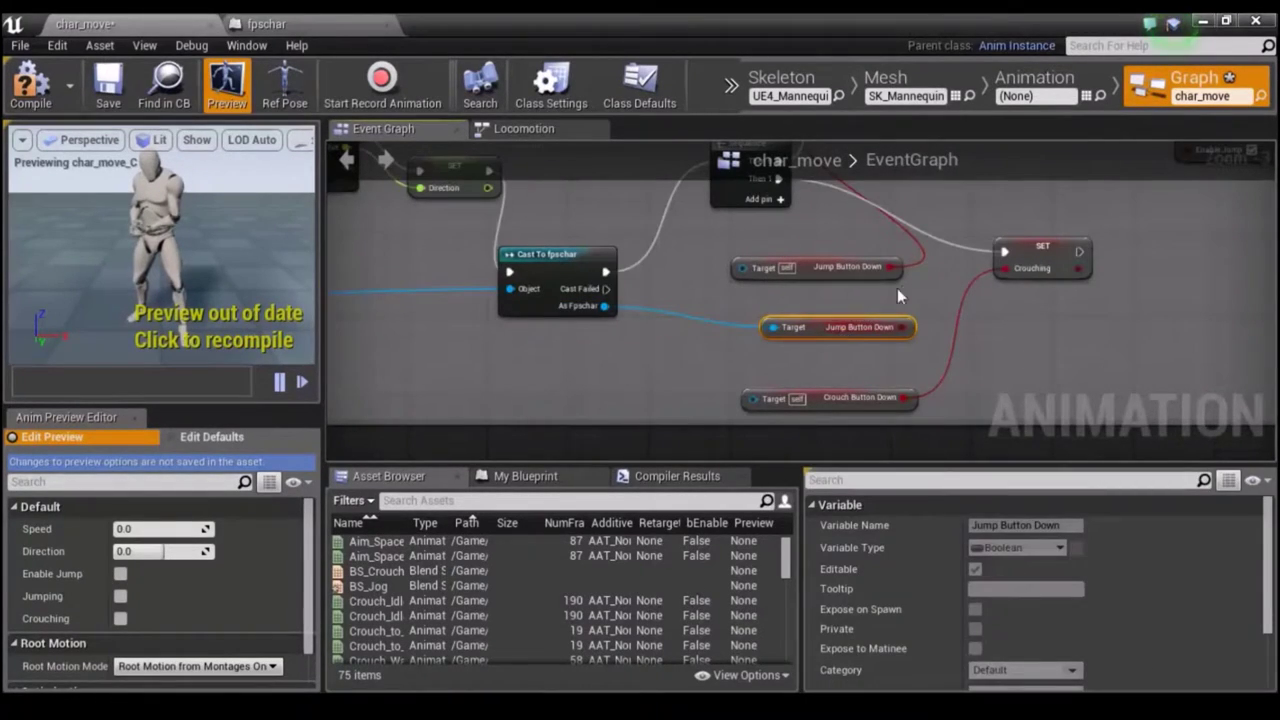
mouse_move(959, 213)
right_down()
mouse_move(869, 338)
mouse_move(857, 315)
right_up()
drag(800, 429, 731, 228)
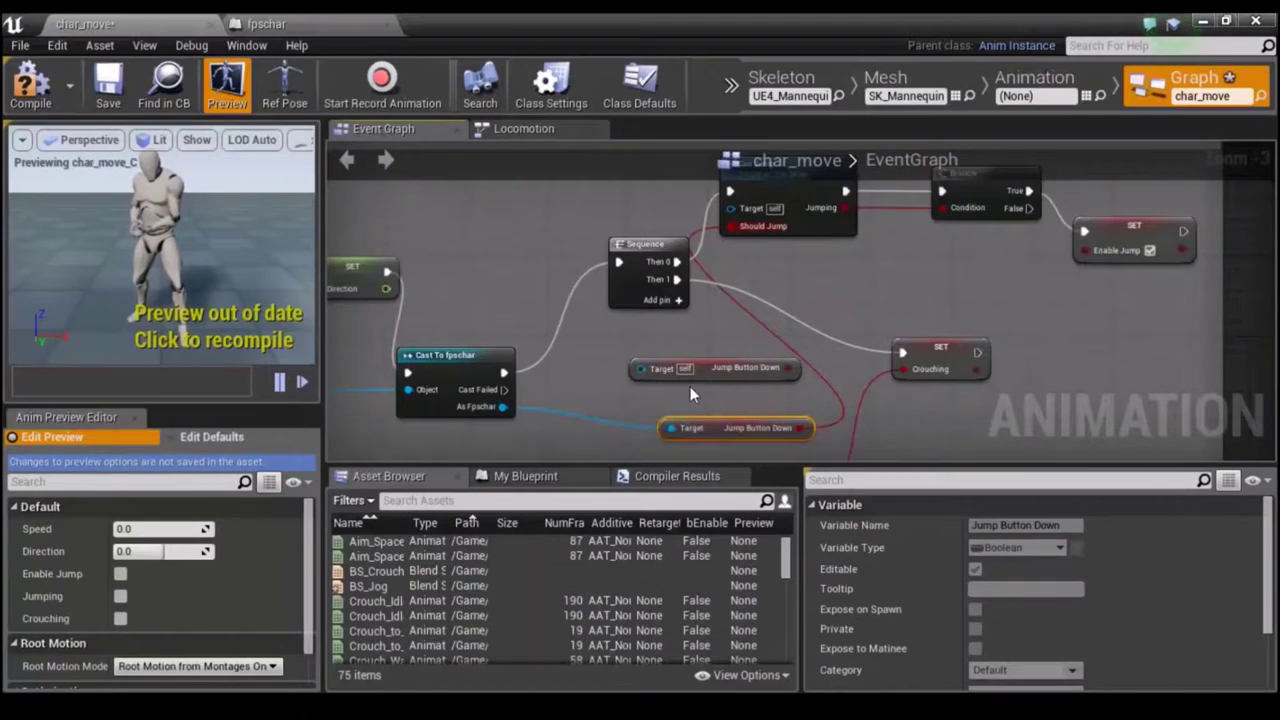
Delete the old self-targeted Jump Button Down and Crouch Button Down getters.
click(701, 369)
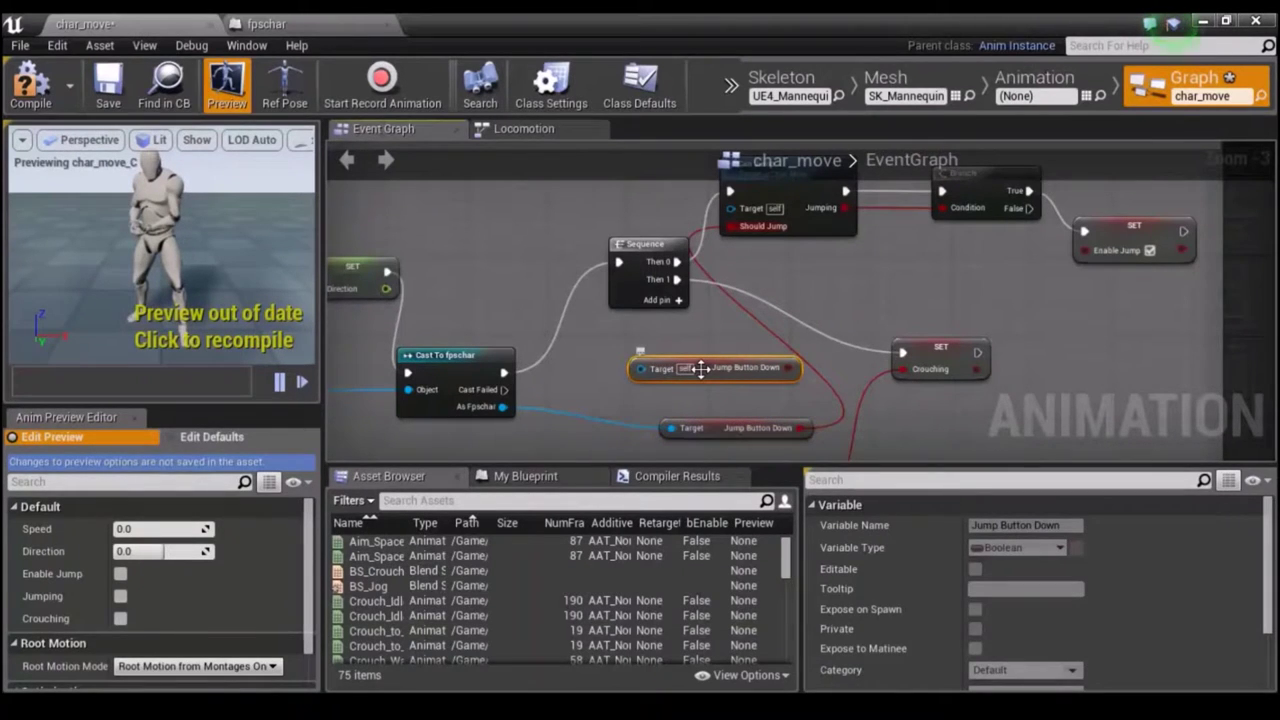
key(Delete)
right_drag(733, 422, 793, 314)
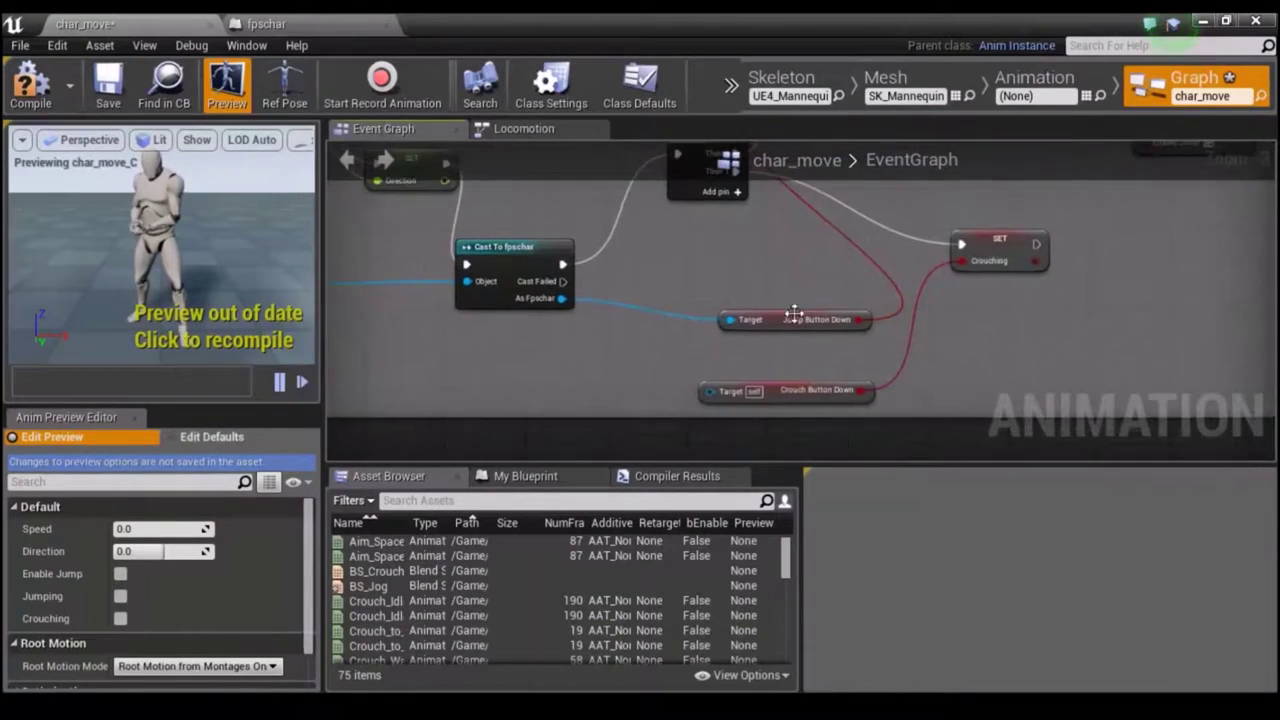
drag(793, 314, 763, 265)
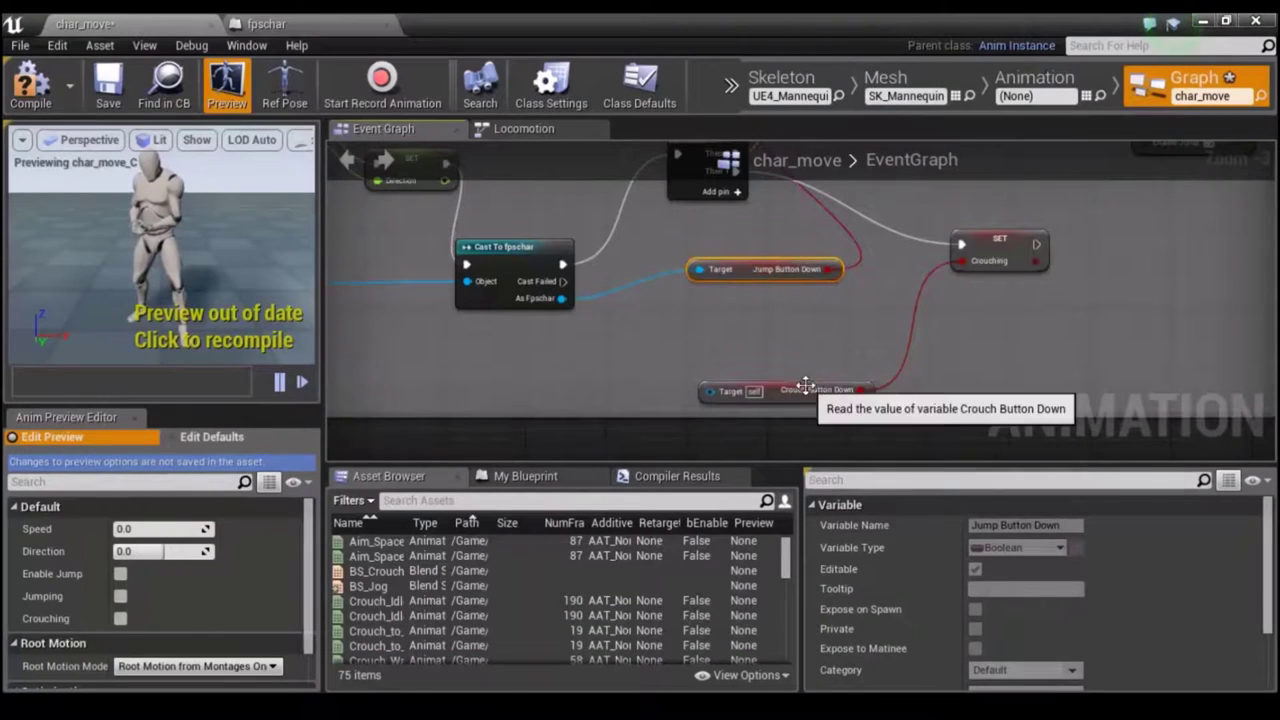
drag(806, 386, 773, 329)
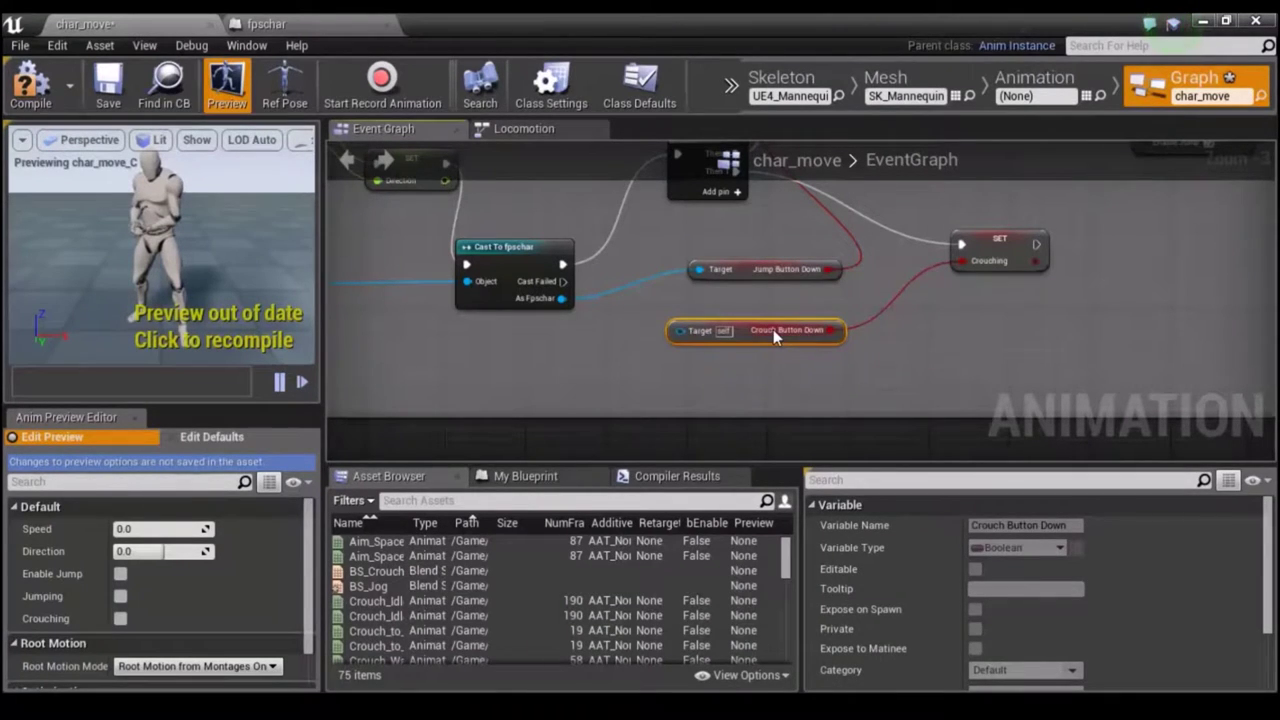
key(Delete)
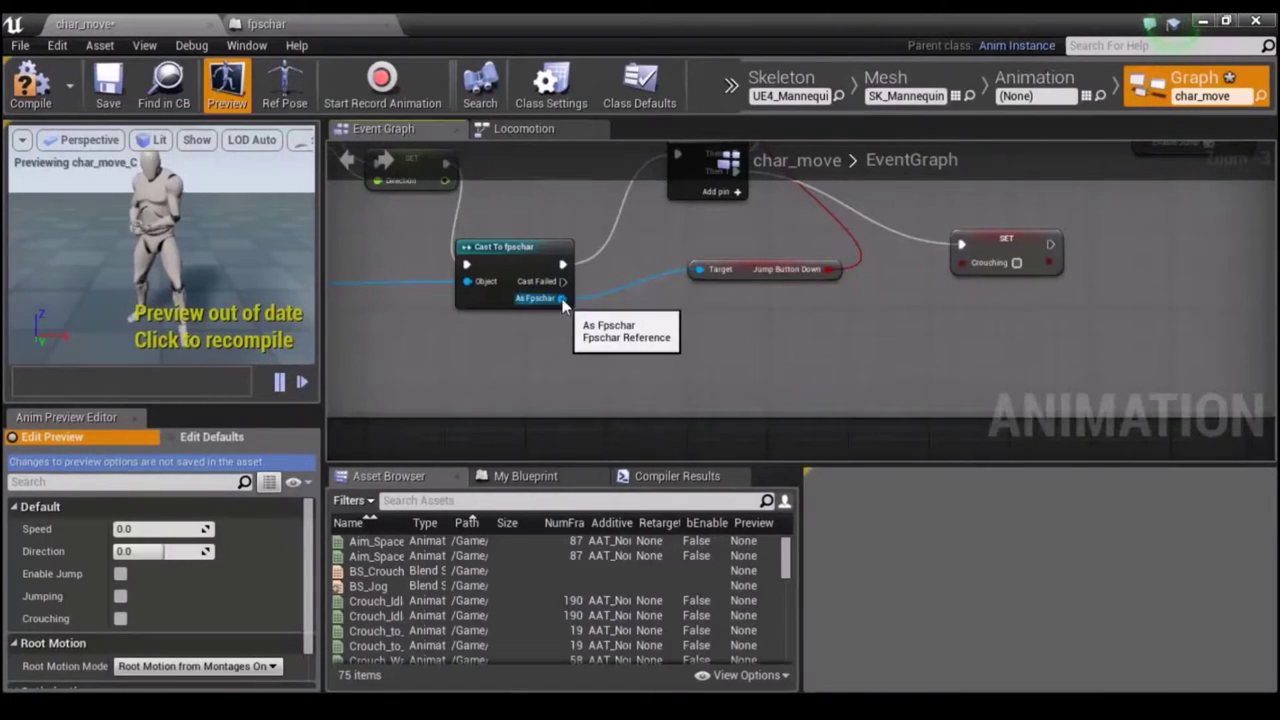
Add Get Crouch Button Down from As Fpschar and wire it into SET Crouching.
drag(562, 300, 715, 371)
text(get)
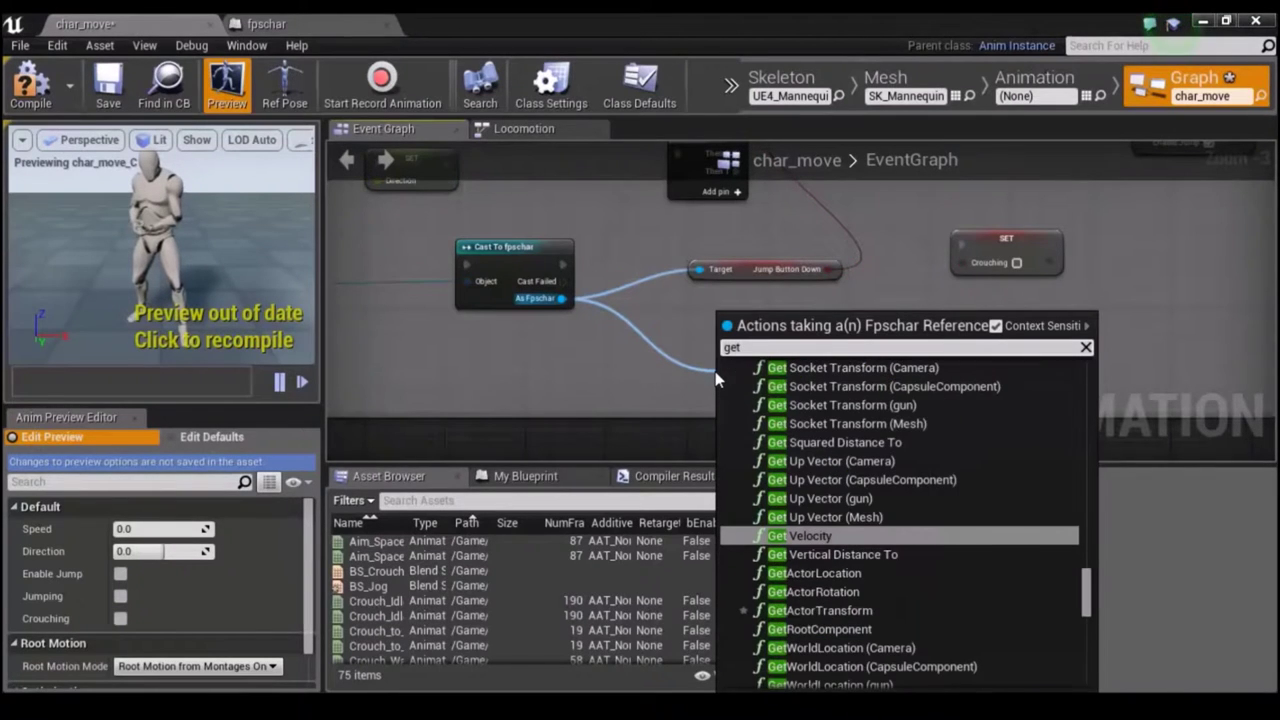
text( crou)
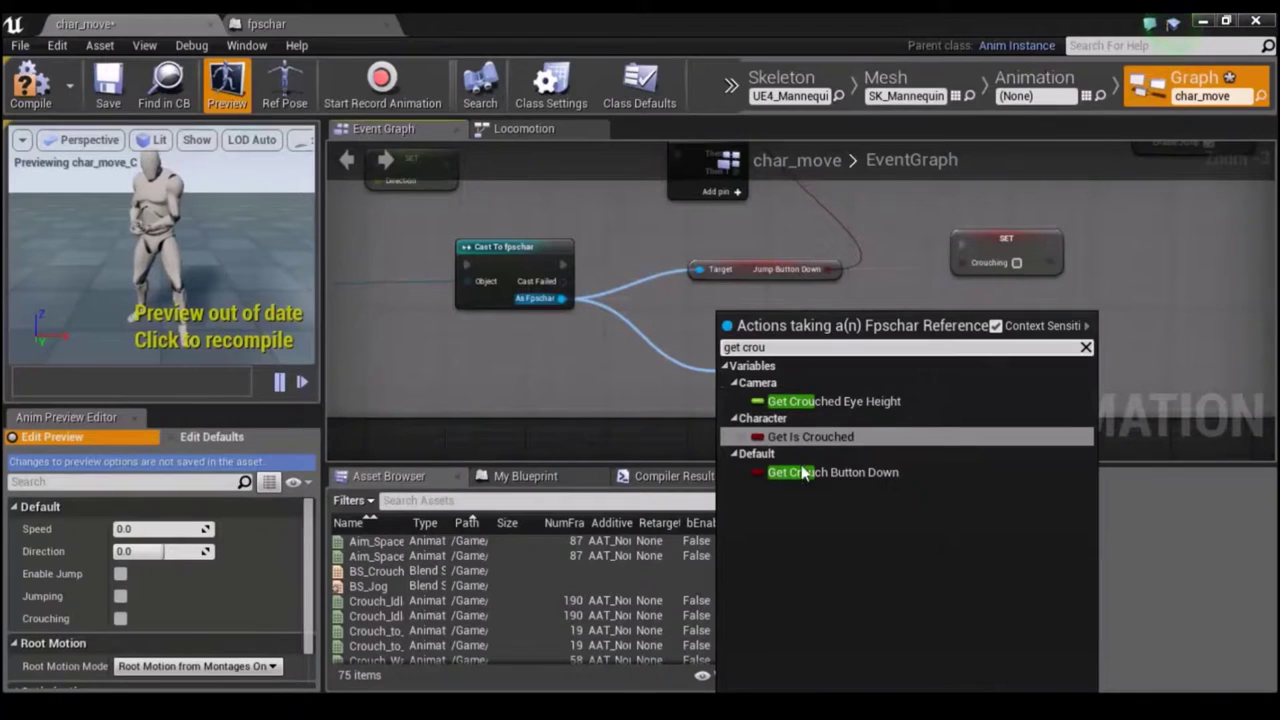
click(820, 472)
drag(864, 380, 780, 320)
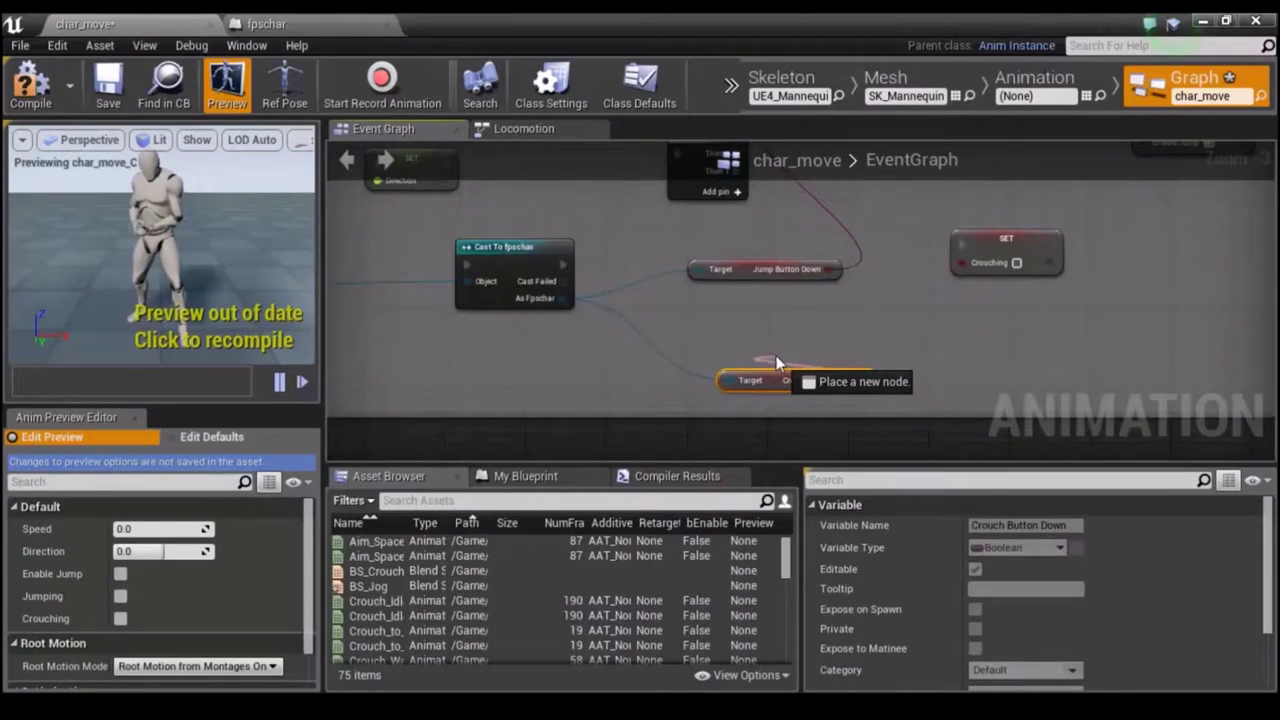
click(729, 322)
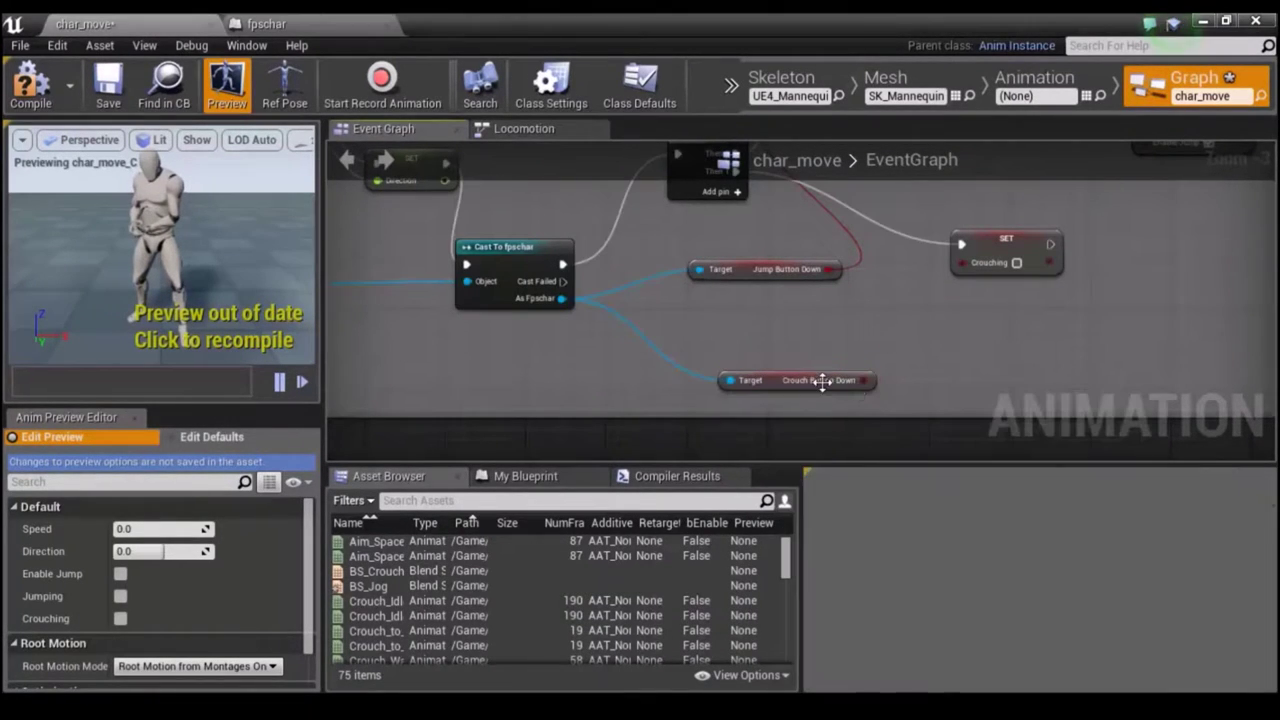
drag(864, 380, 961, 262)
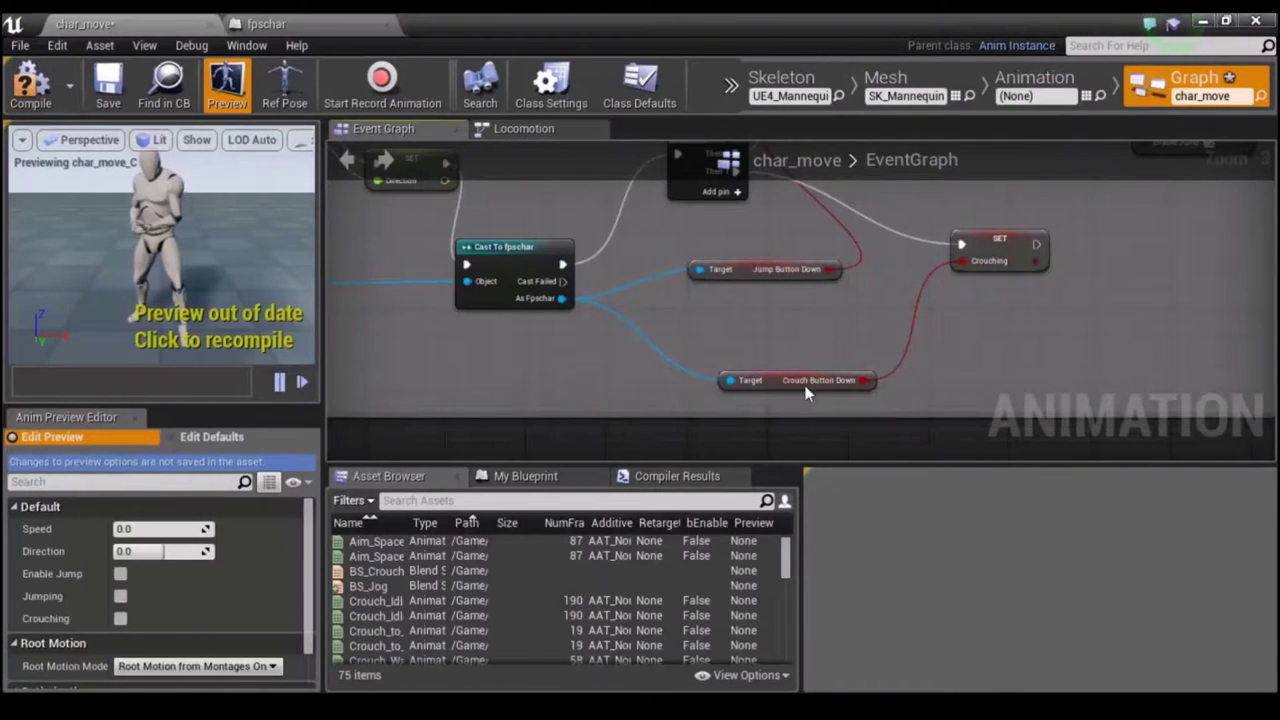
drag(808, 382, 766, 332)
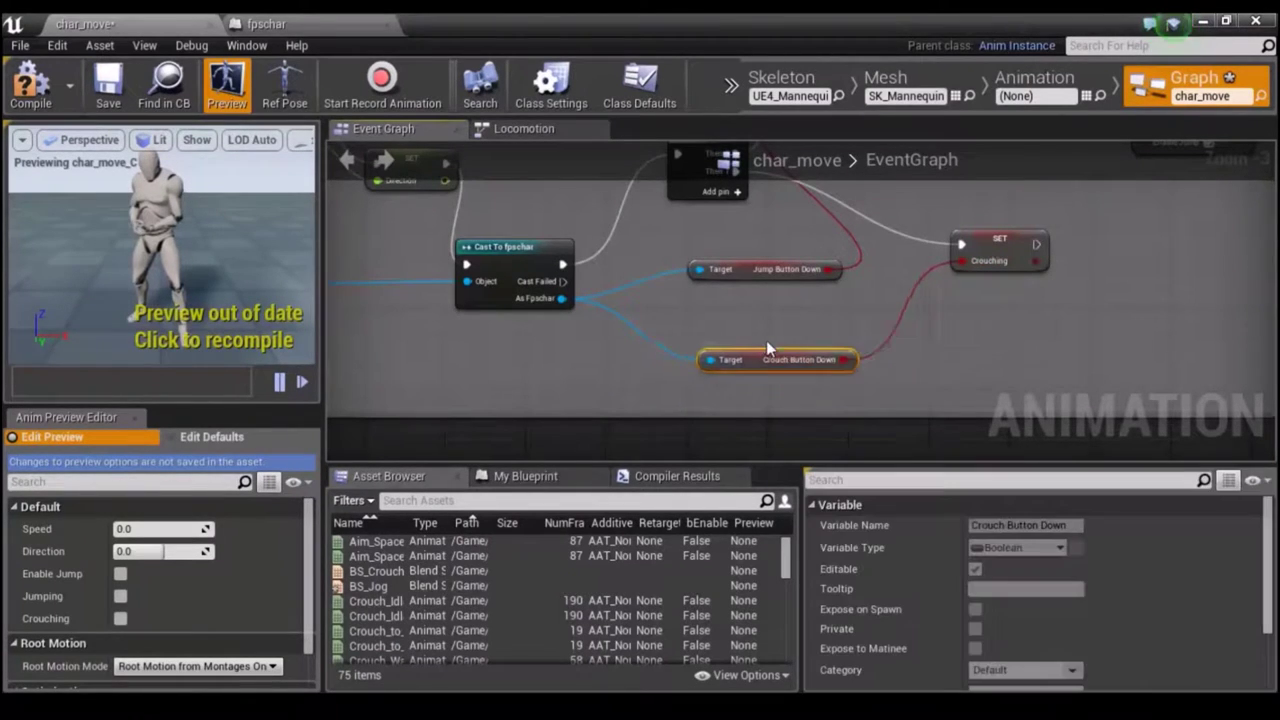
Compile and save char_move, then return to the level editor.
click(30, 82)
click(108, 88)
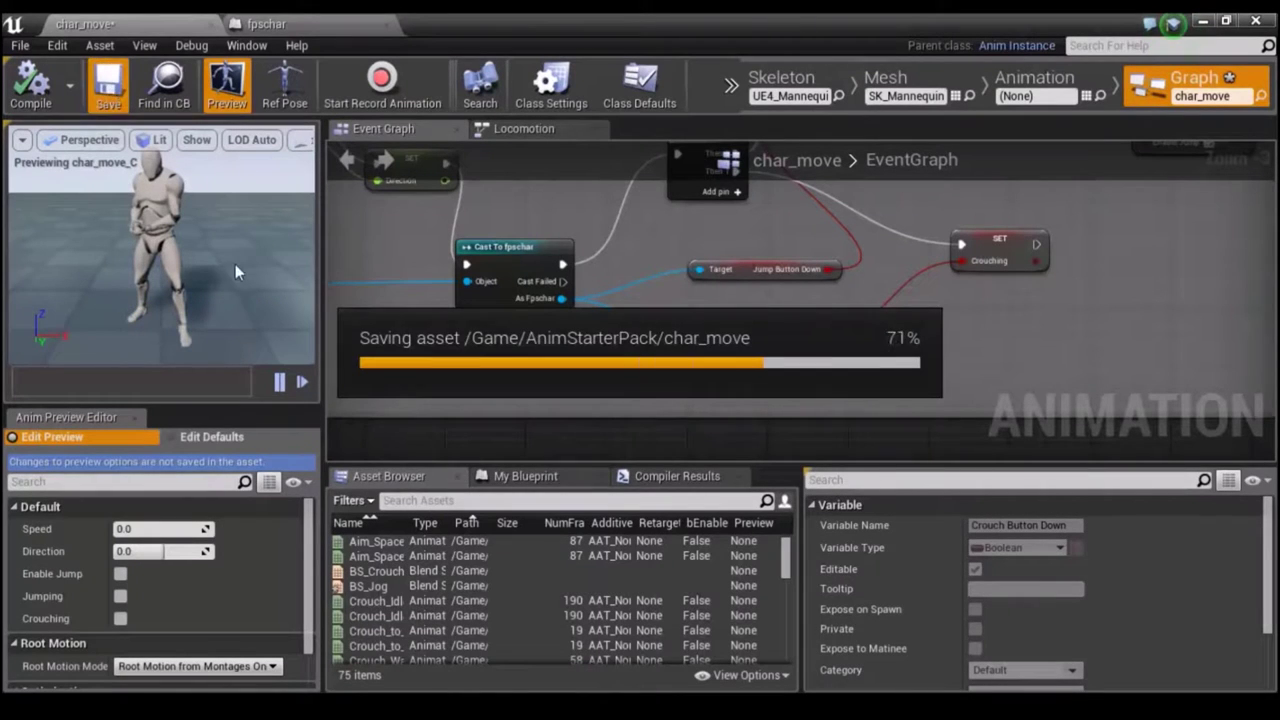
click(1199, 22)
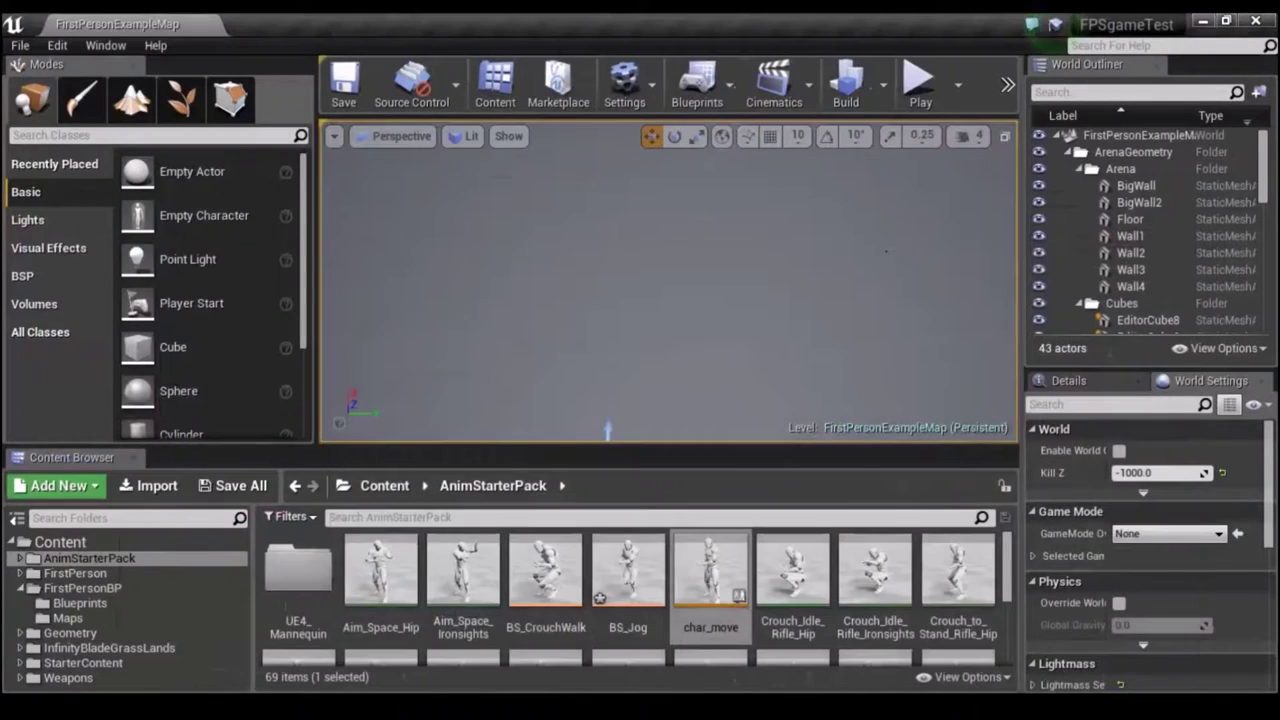
Play-test the level, stop with Esc, and reopen char_move from the Content Browser.
click(916, 88)
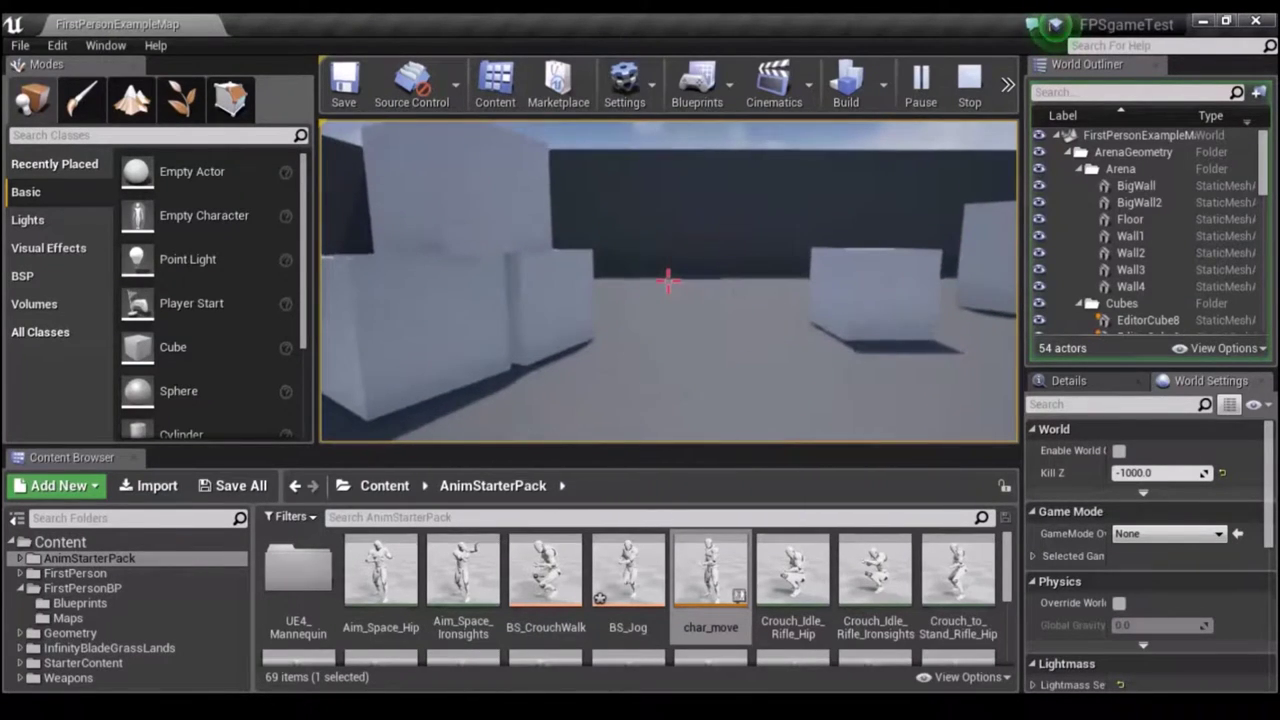
key(Escape)
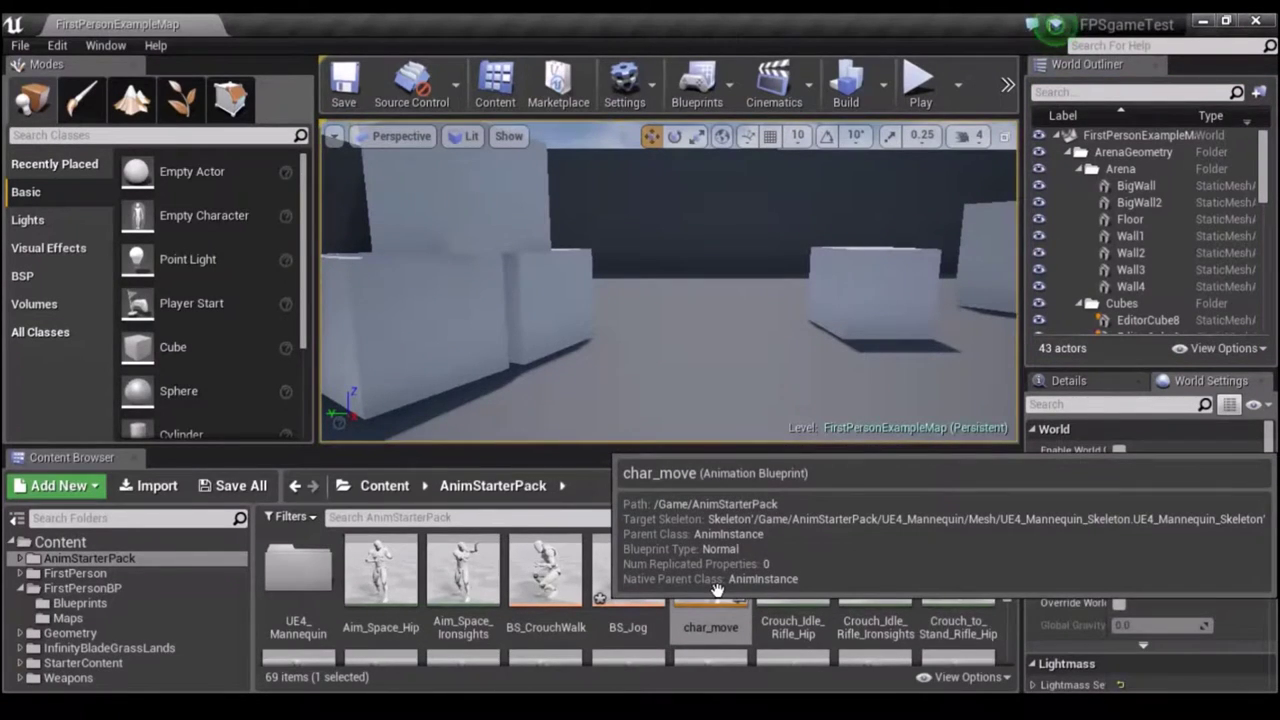
double_click(688, 622)
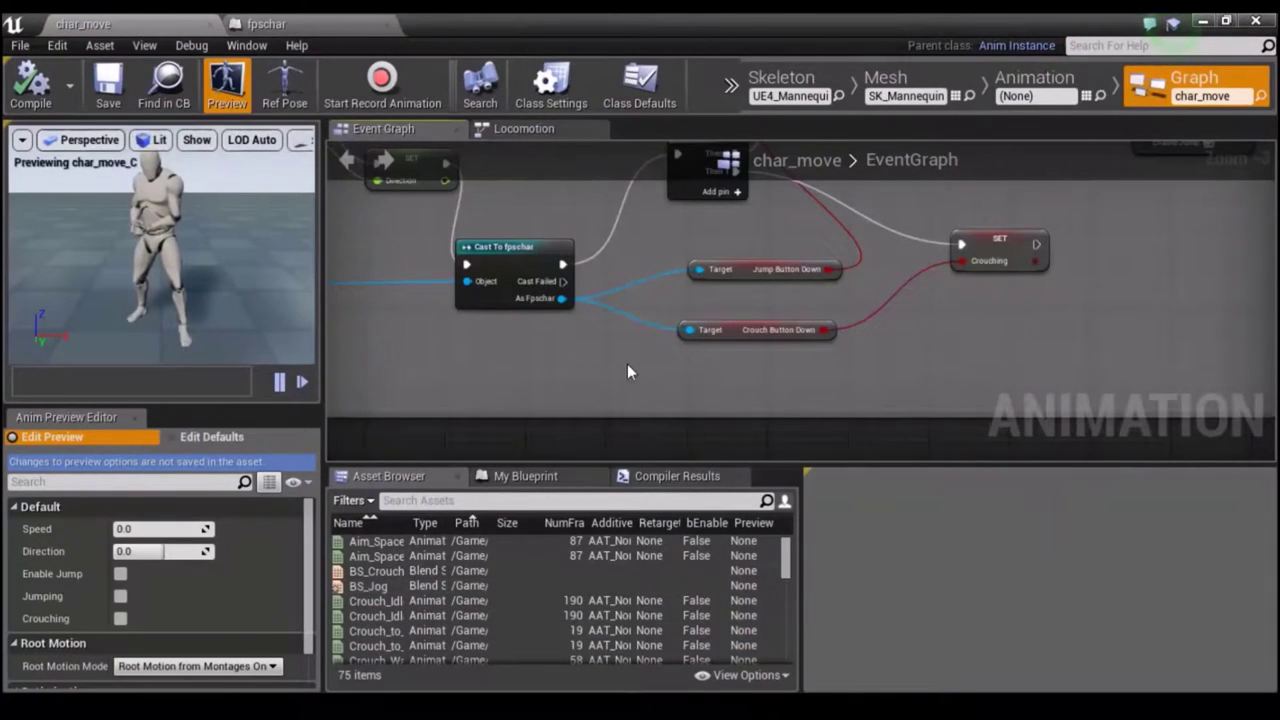
Switch to the Locomotion state machine and open the Crouch state's graph.
scroll(800, 259, down, 1)
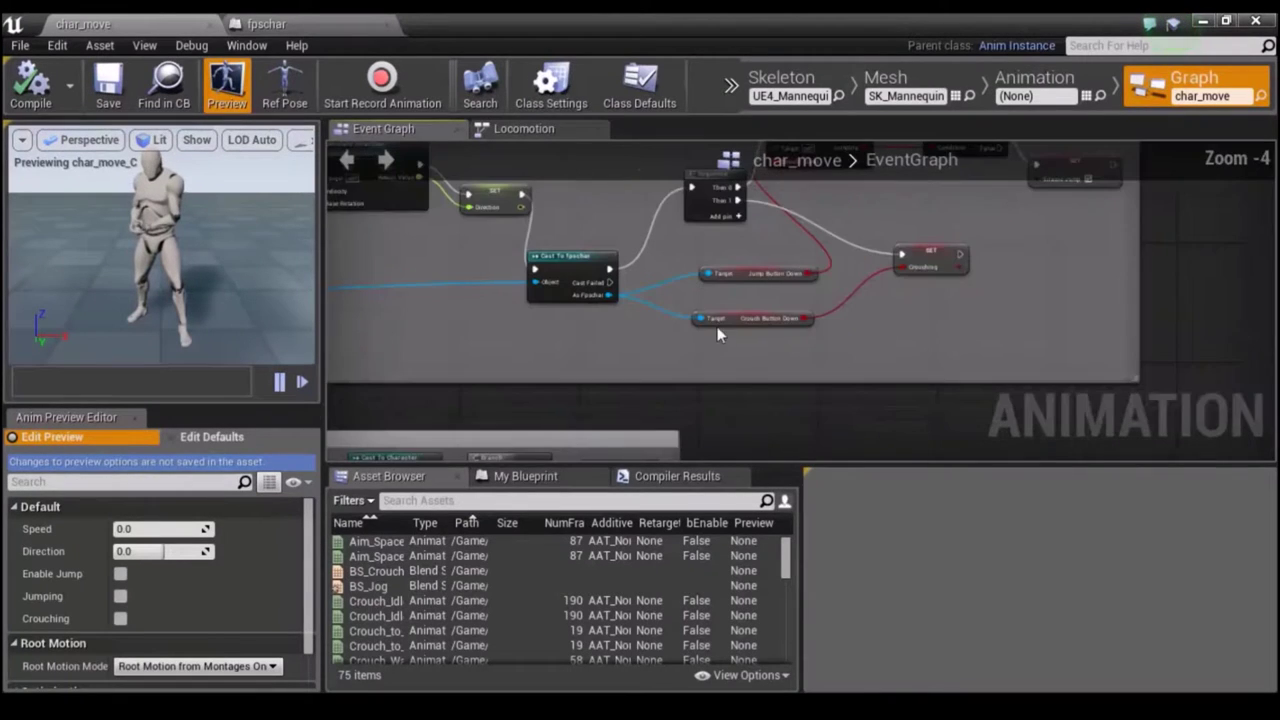
right_drag(616, 348, 668, 420)
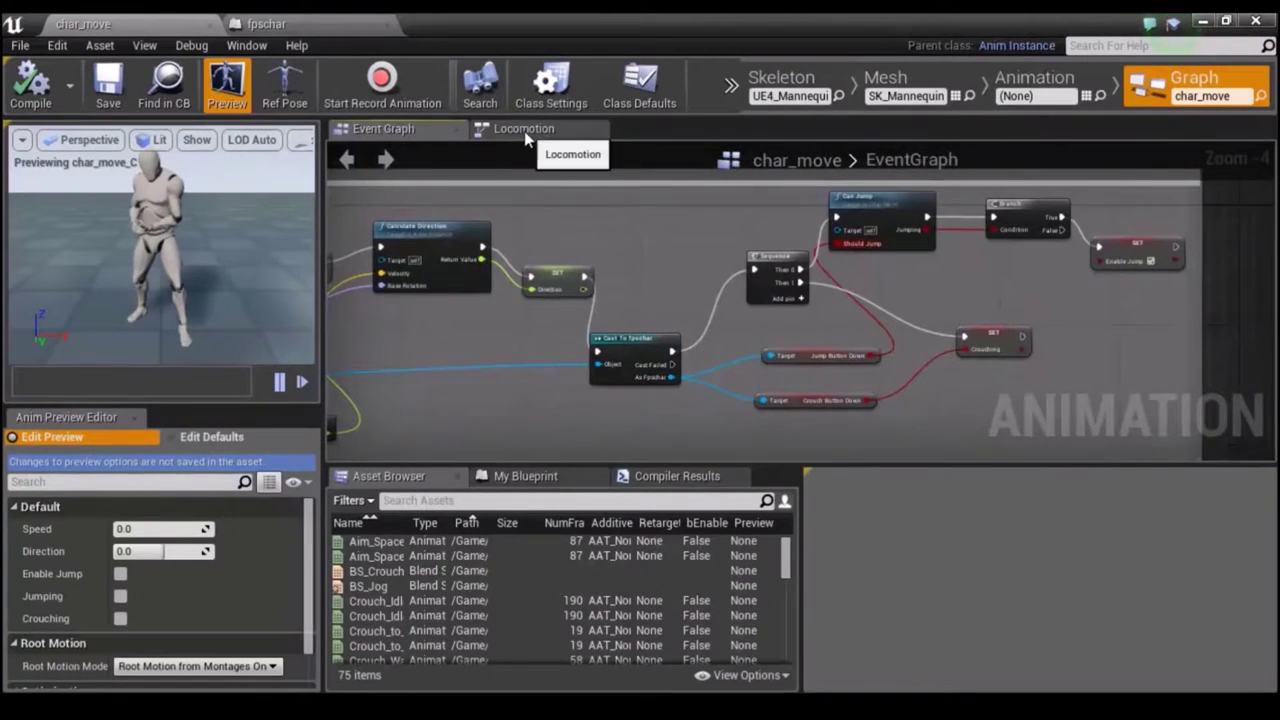
click(524, 129)
right_drag(666, 392, 570, 330)
click(668, 362)
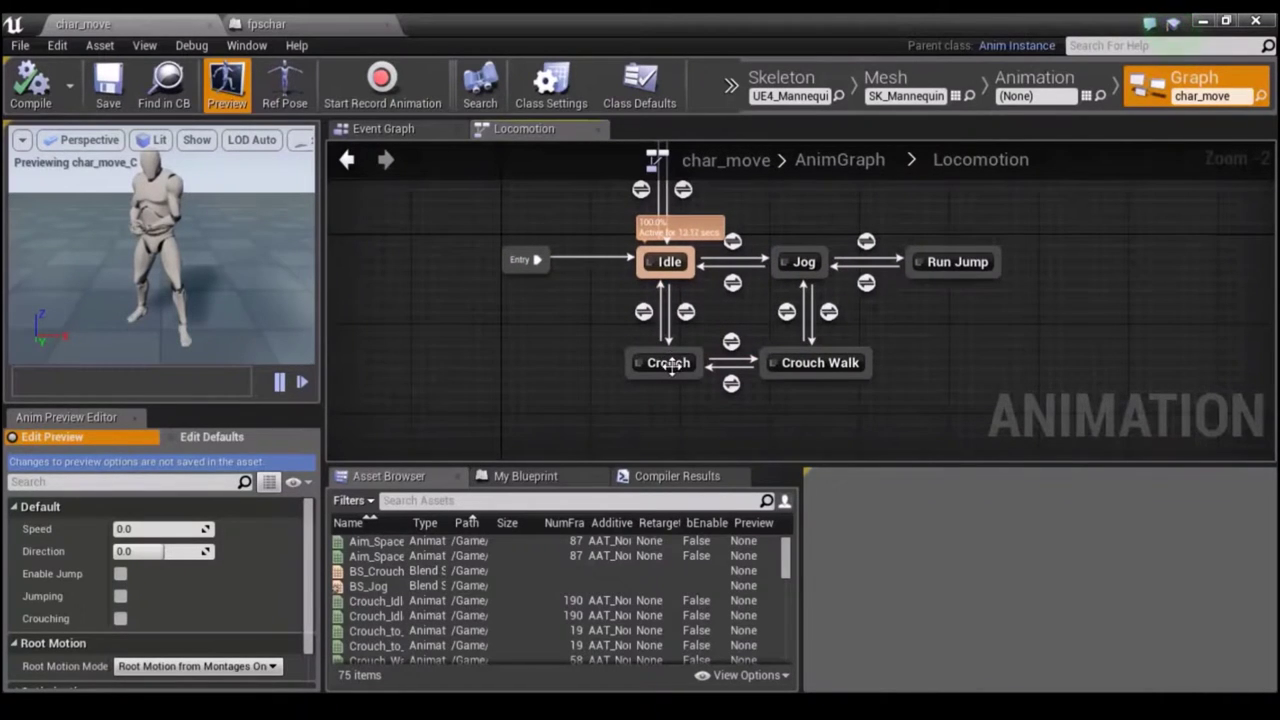
double_click(674, 372)
Add a Crouch_Idle_Rifle_Hip play node from the Asset Browser to the Crouch state.
click(657, 349)
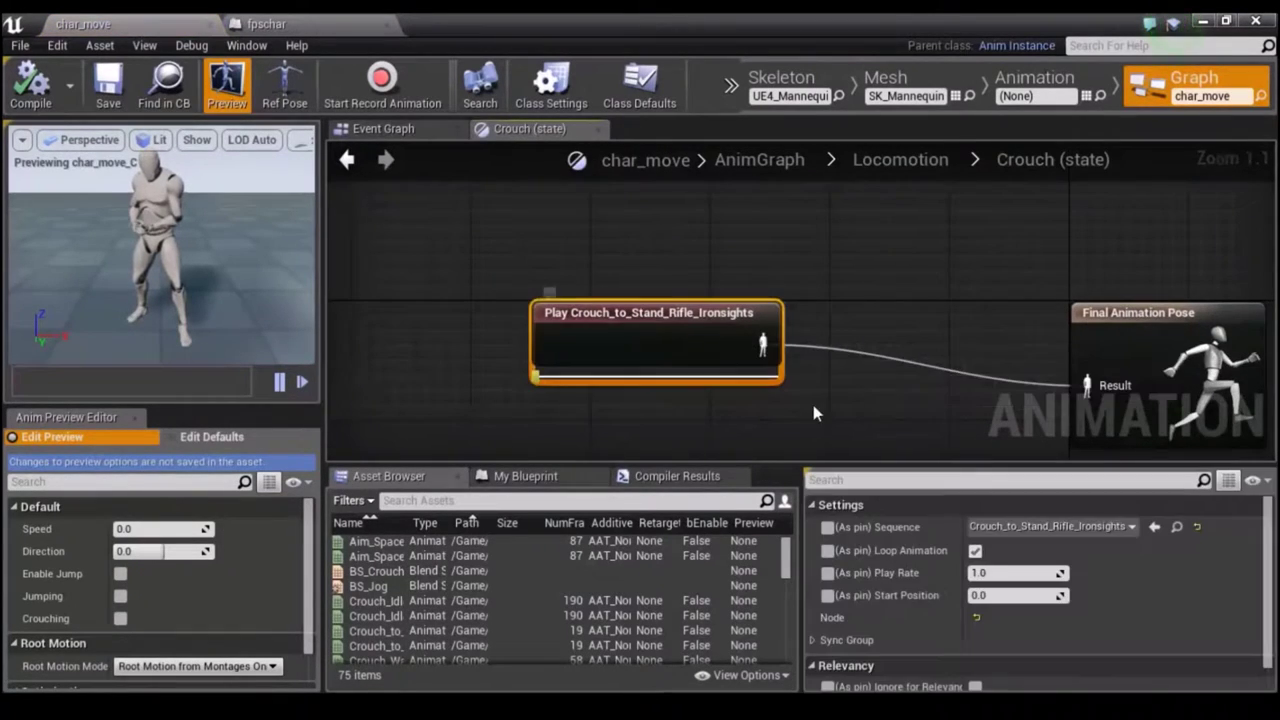
right_drag(733, 455, 757, 360)
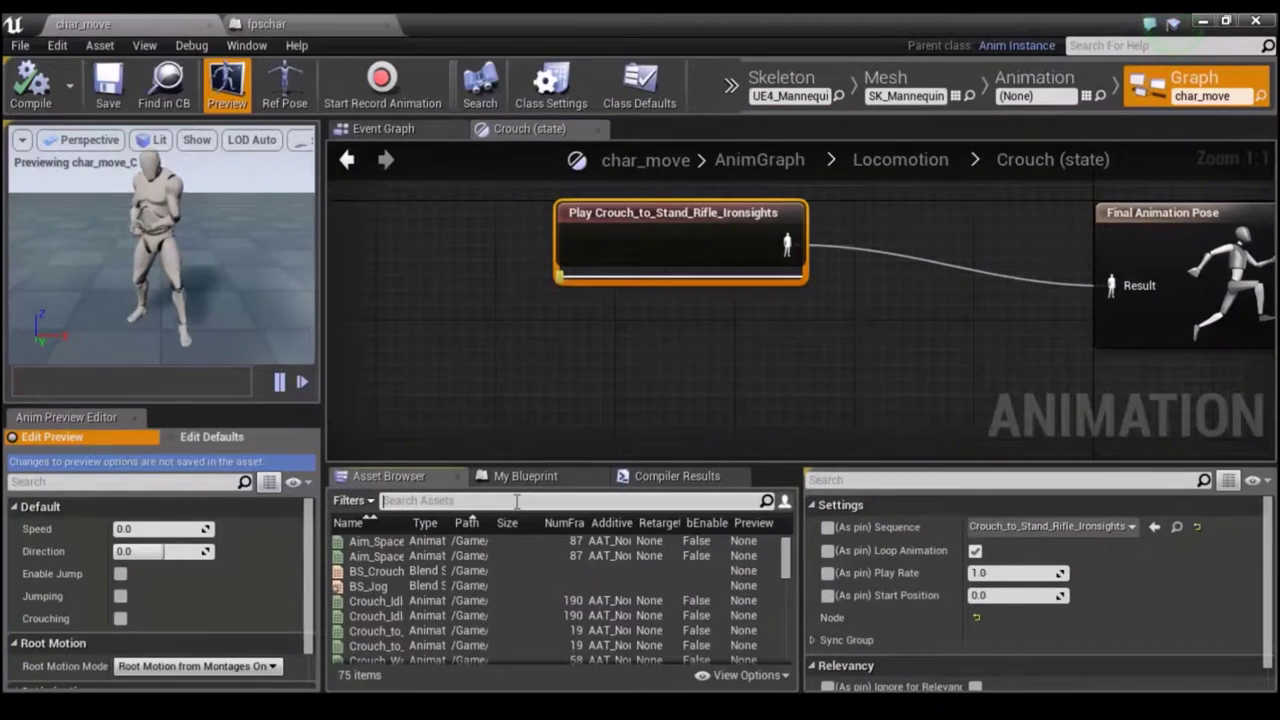
text(crou)
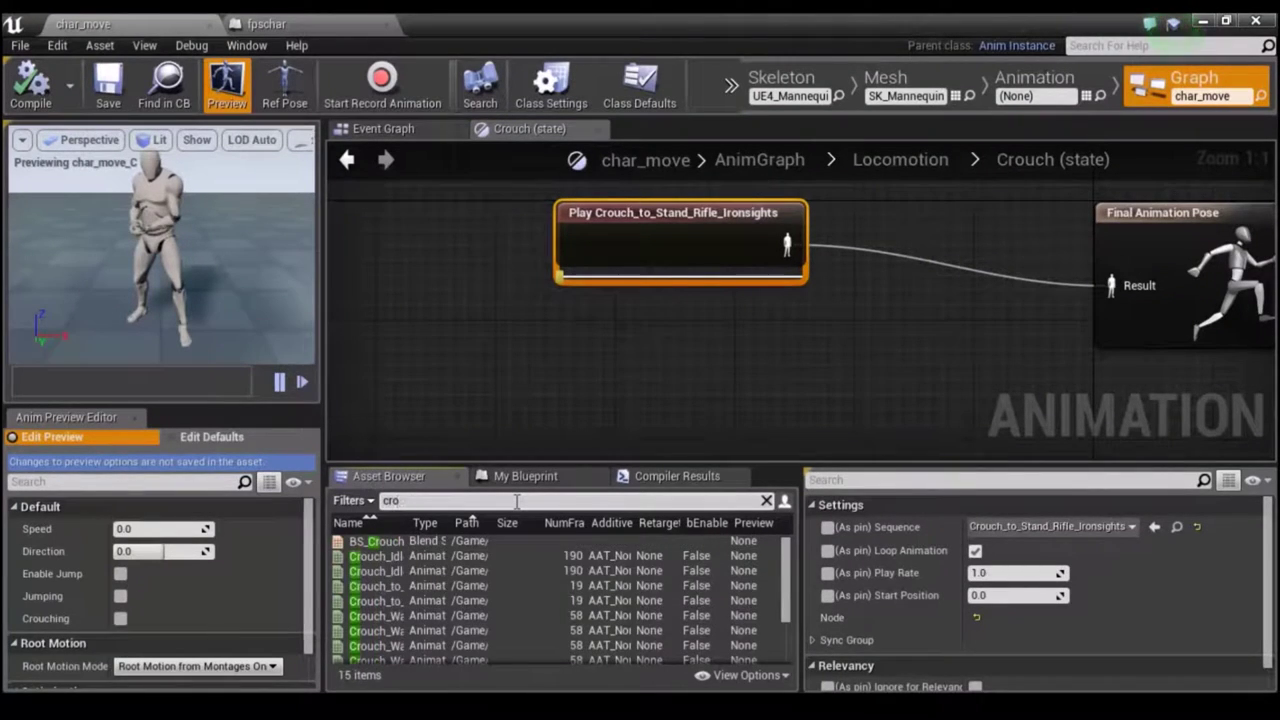
text(n)
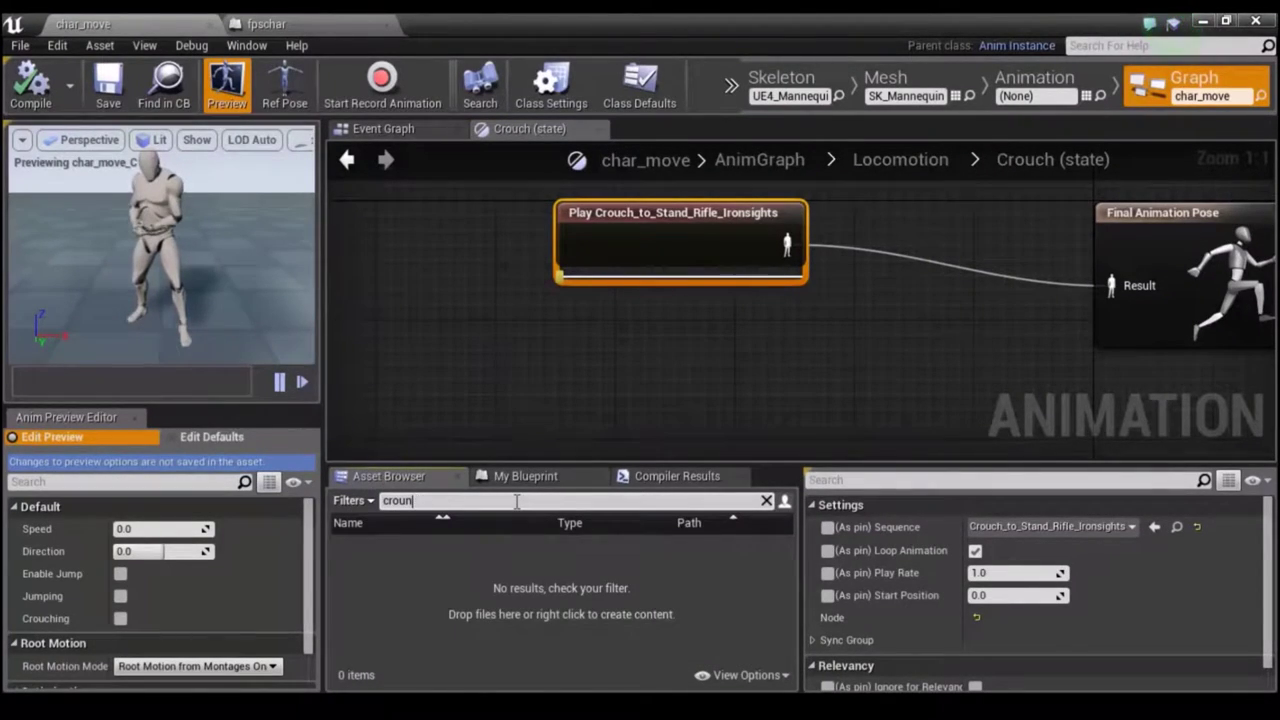
key(BackSpace)
text(ch)
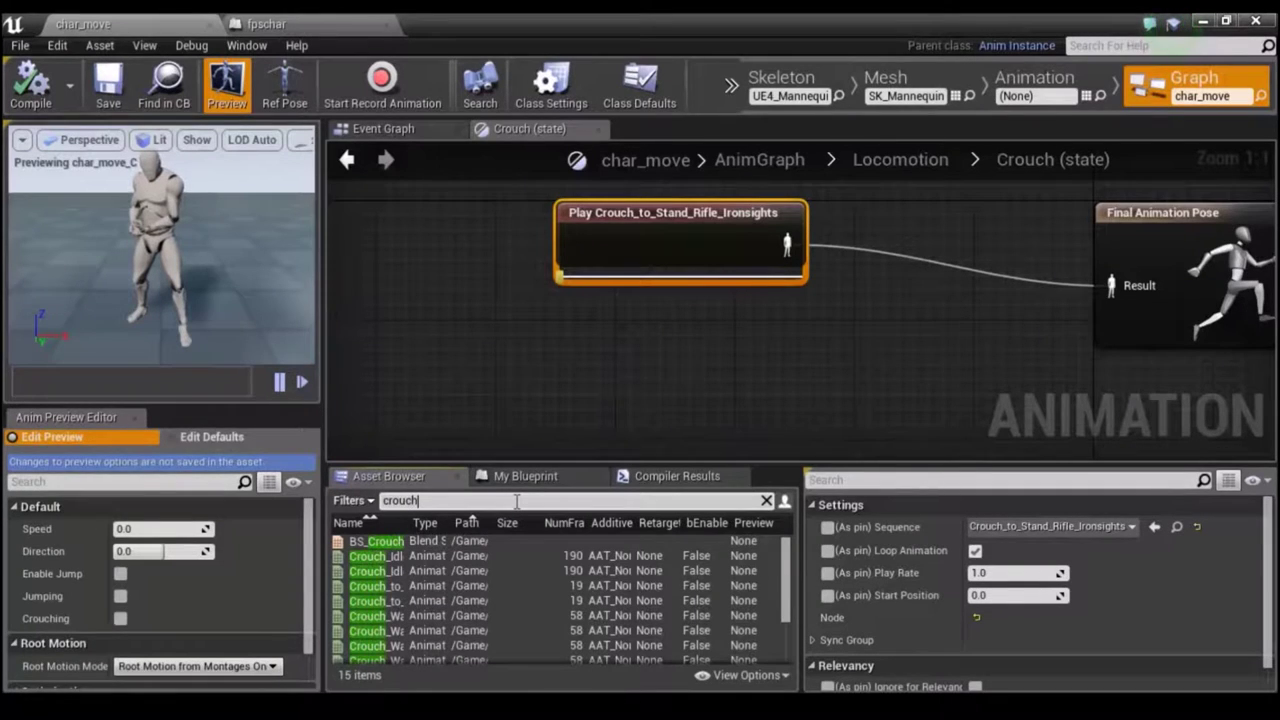
click(421, 558)
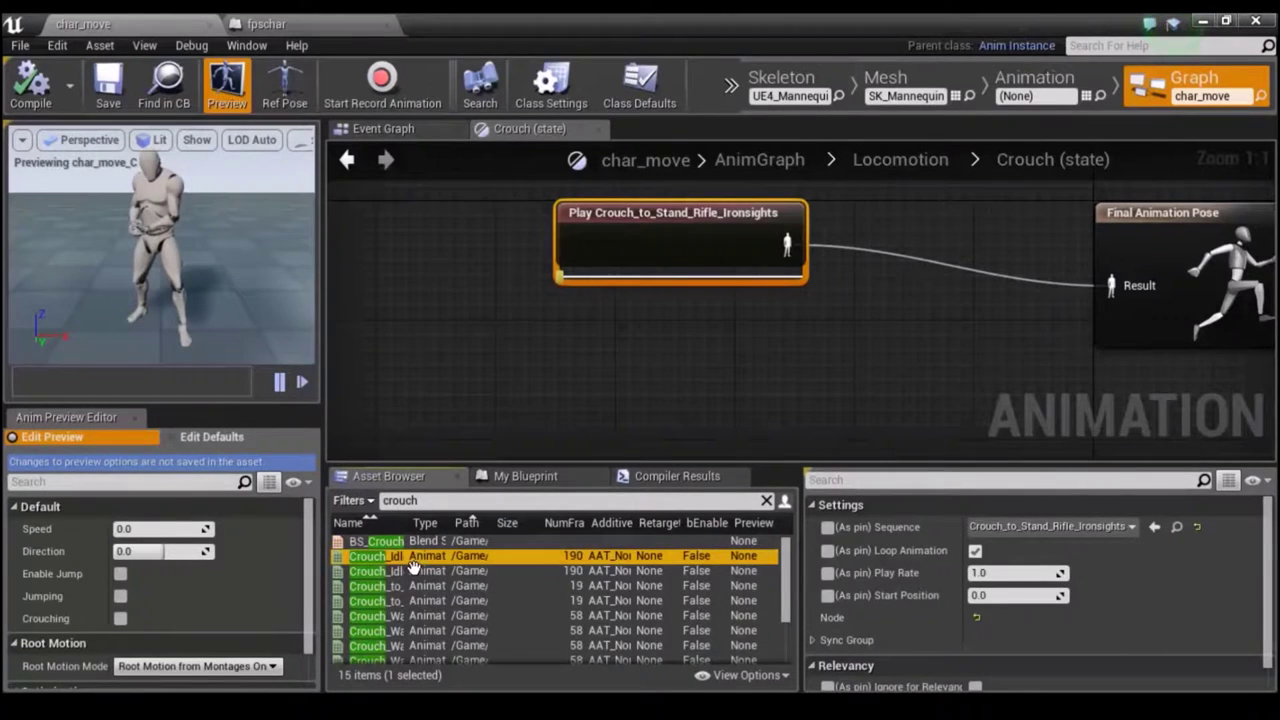
mouse_move(413, 566)
mouse_down()
mouse_move(605, 327)
mouse_move(614, 342)
mouse_up()
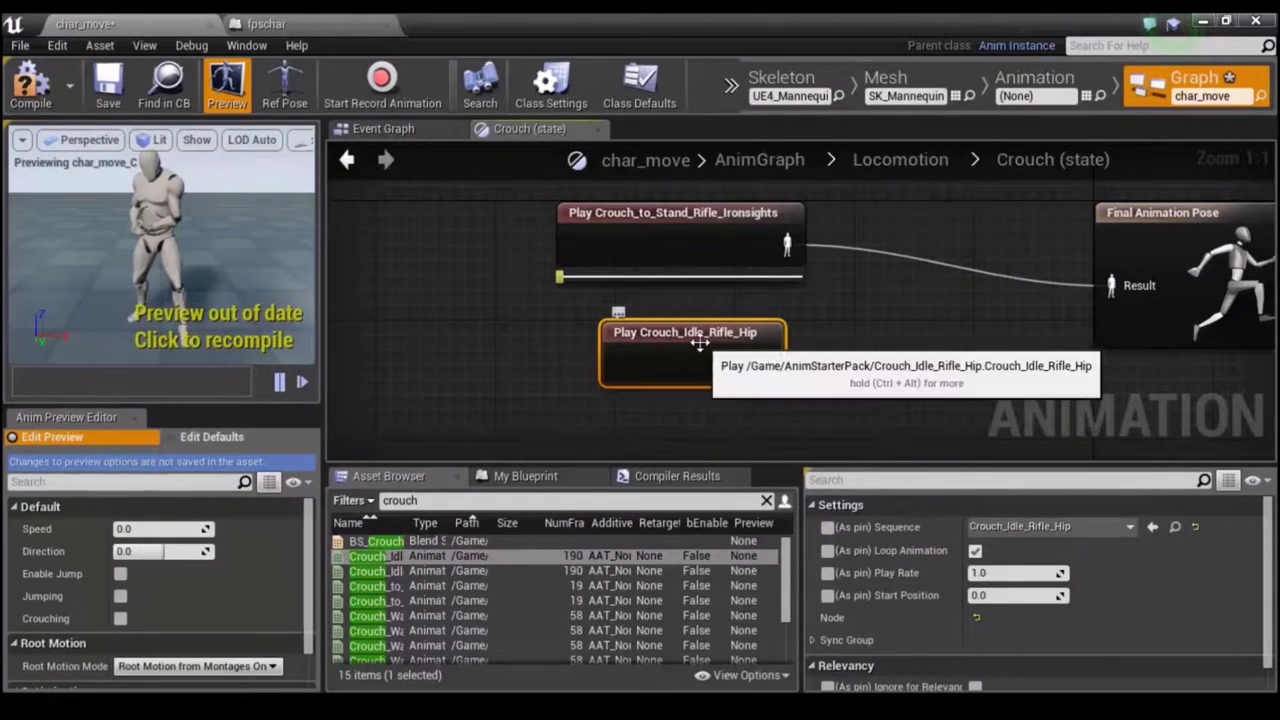
drag(732, 320, 672, 318)
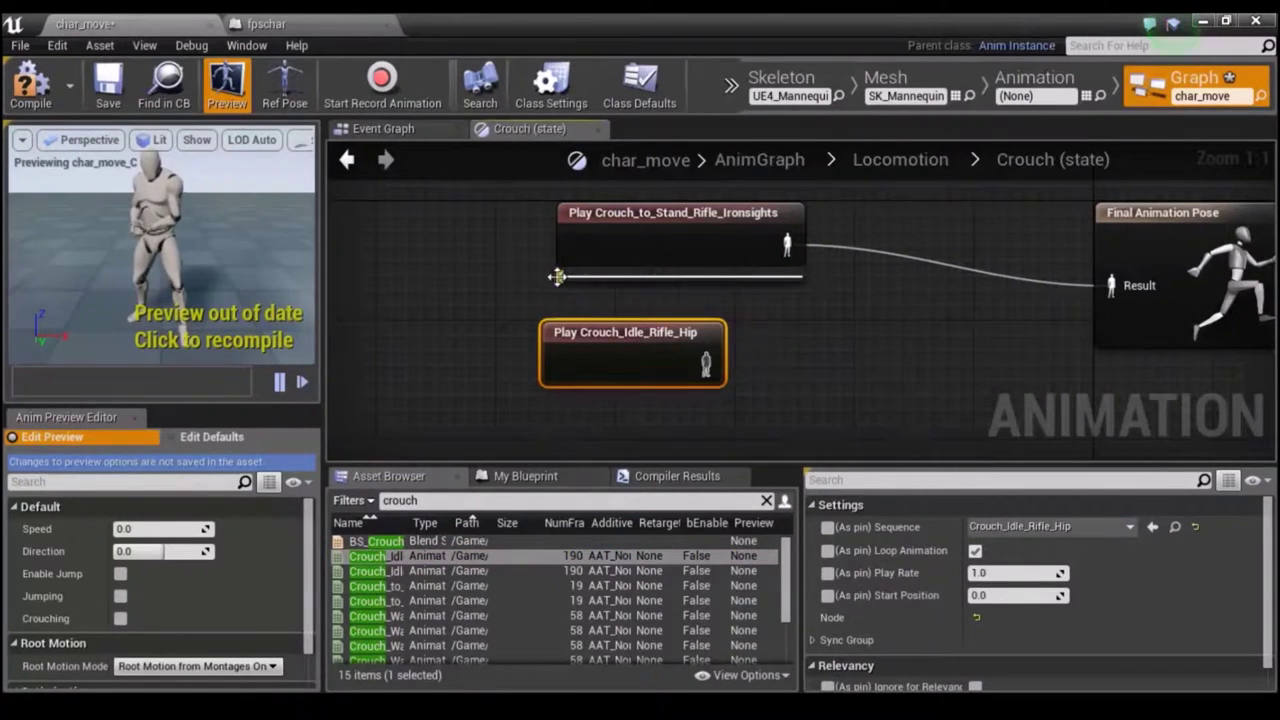
drag(706, 365, 900, 327)
Preview the Crouch_Idle_Rifle_Hip animation and return to the Crouch state graph.
double_click(674, 363)
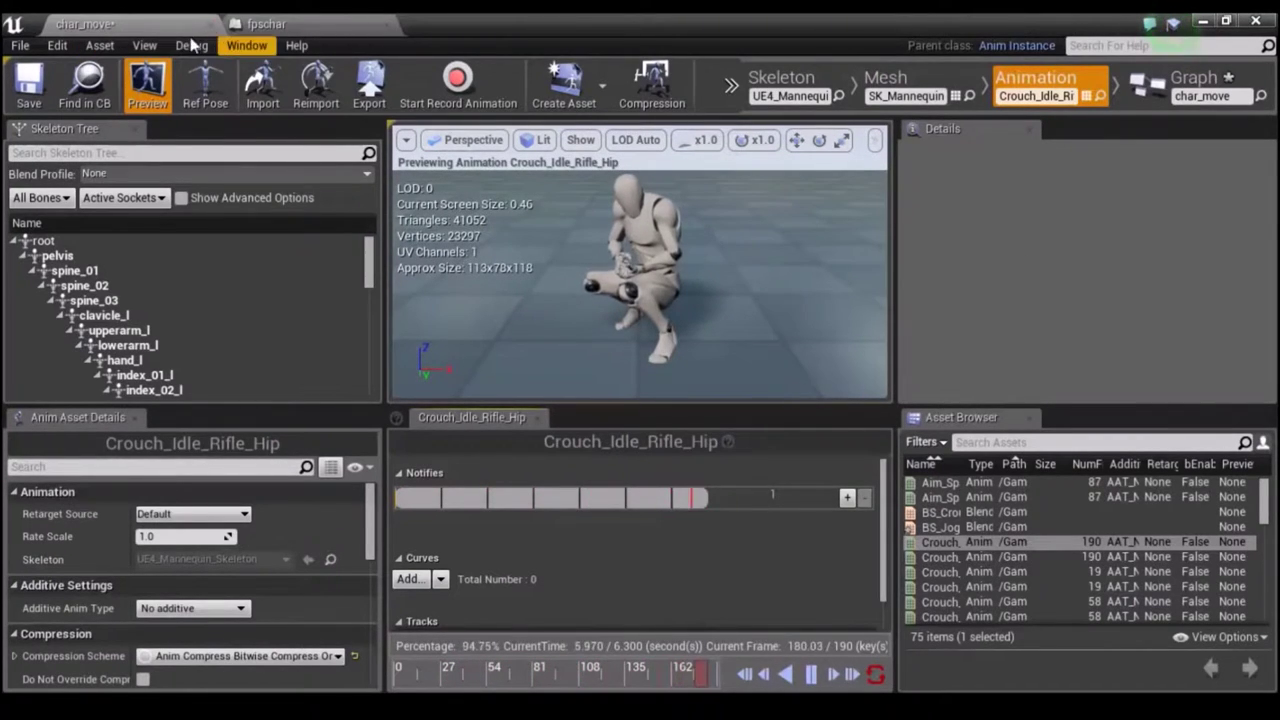
click(245, 26)
click(143, 26)
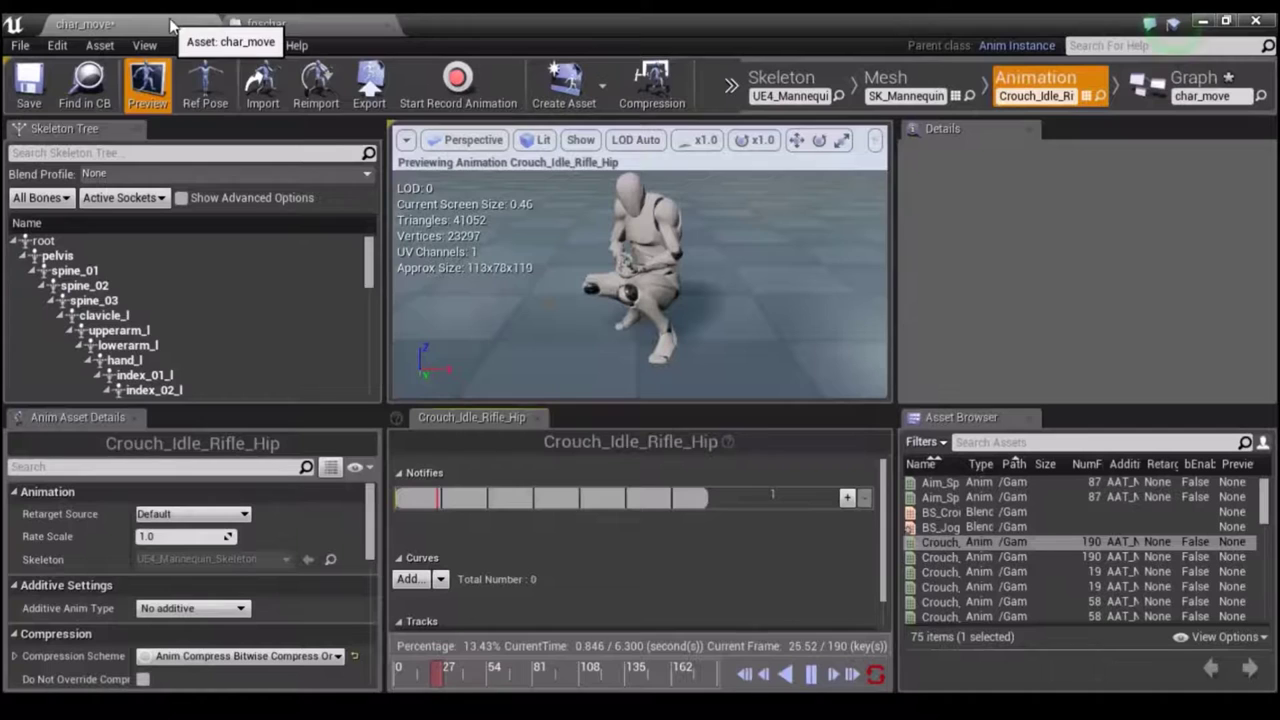
click(1190, 85)
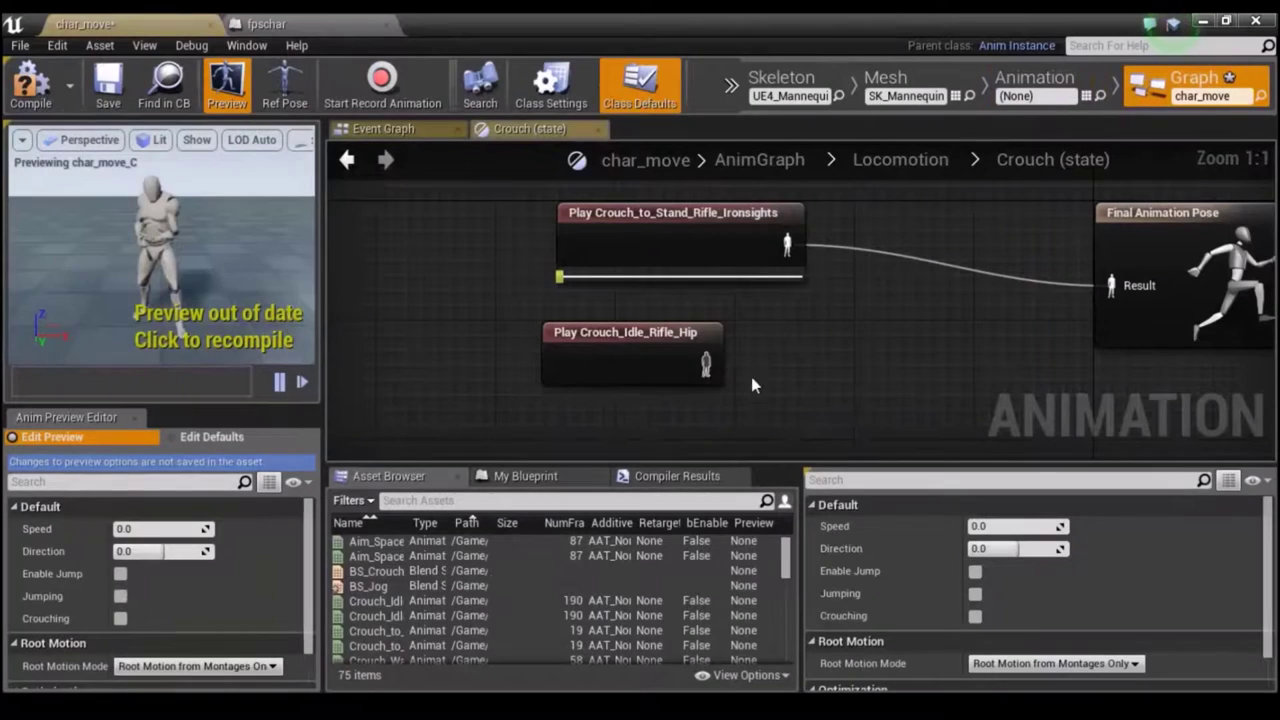
Delete Crouch_to_Stand_Rifle_Ironsights, position the new node, then compile and save char_move.
click(757, 236)
key(Delete)
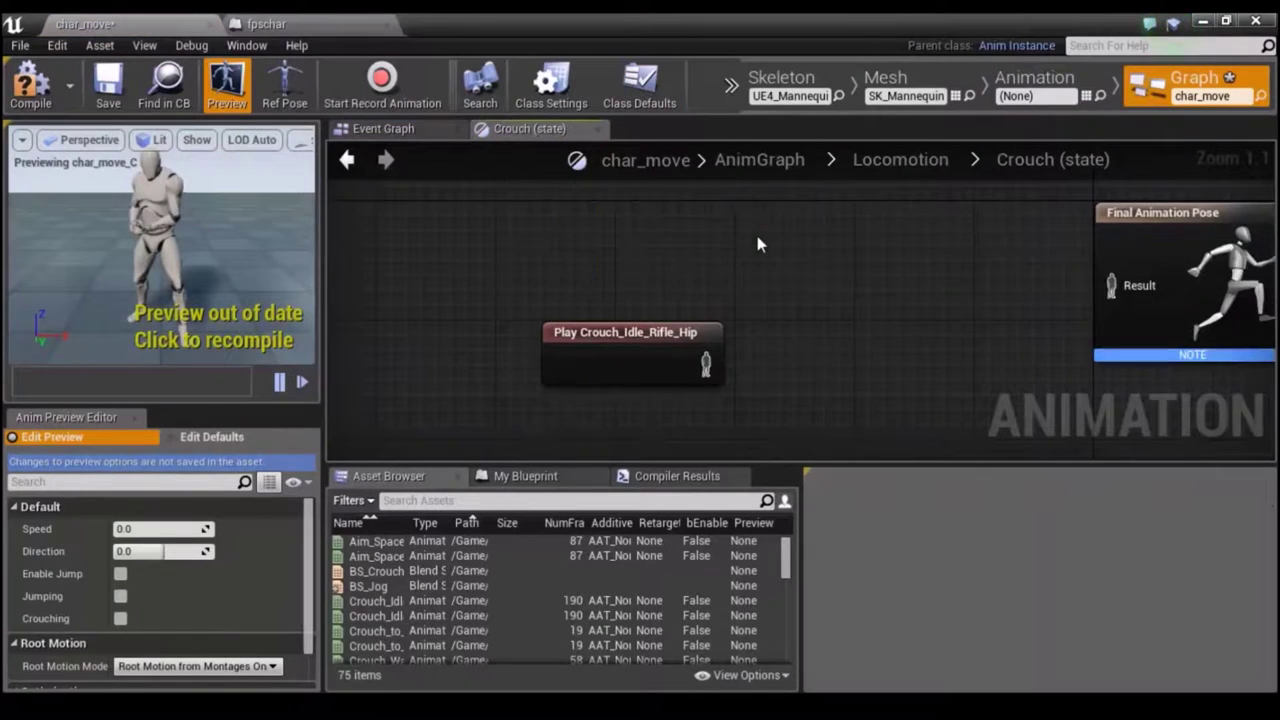
mouse_move(706, 338)
mouse_down()
mouse_move(706, 218)
mouse_move(1125, 290)
mouse_up()
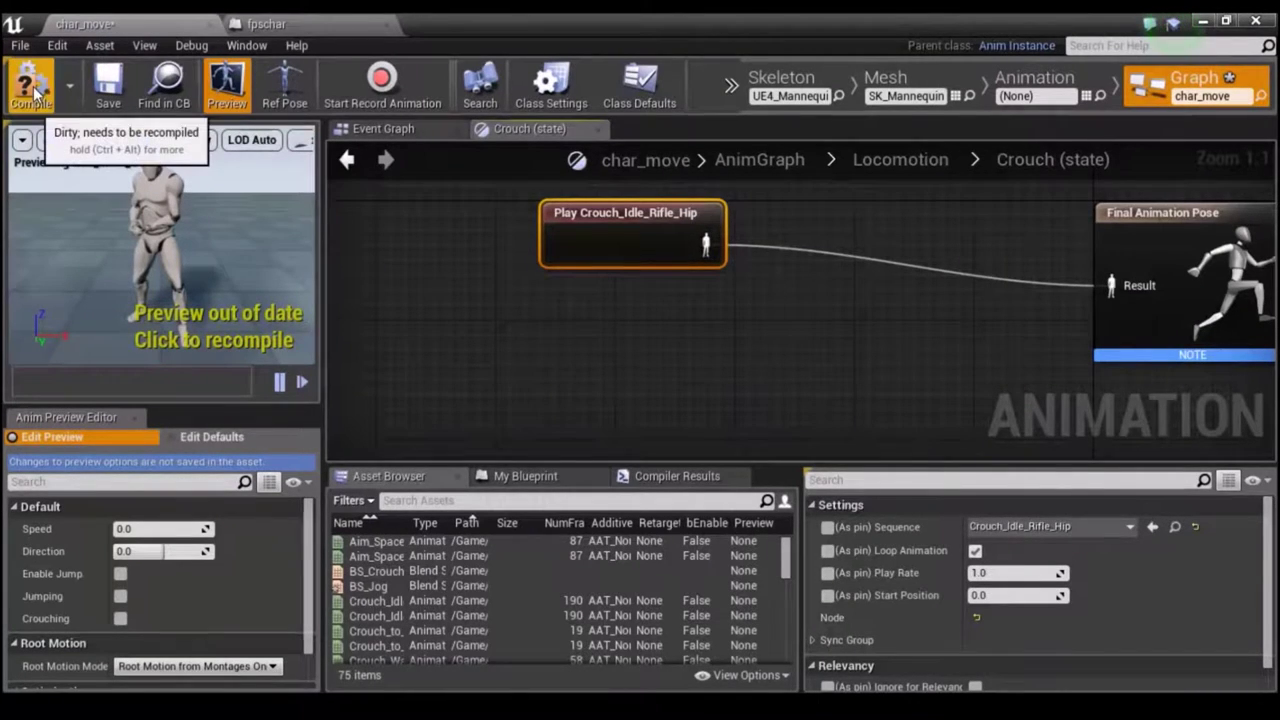
click(32, 85)
click(108, 85)
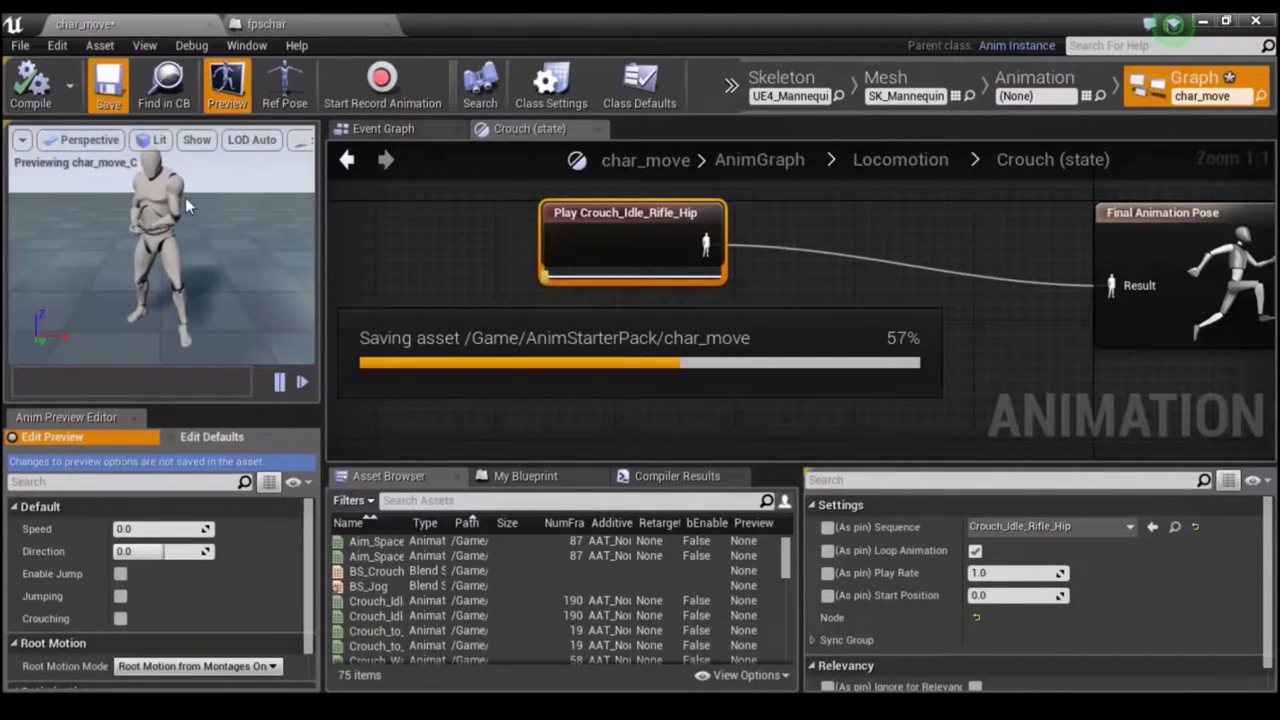
click(1204, 22)
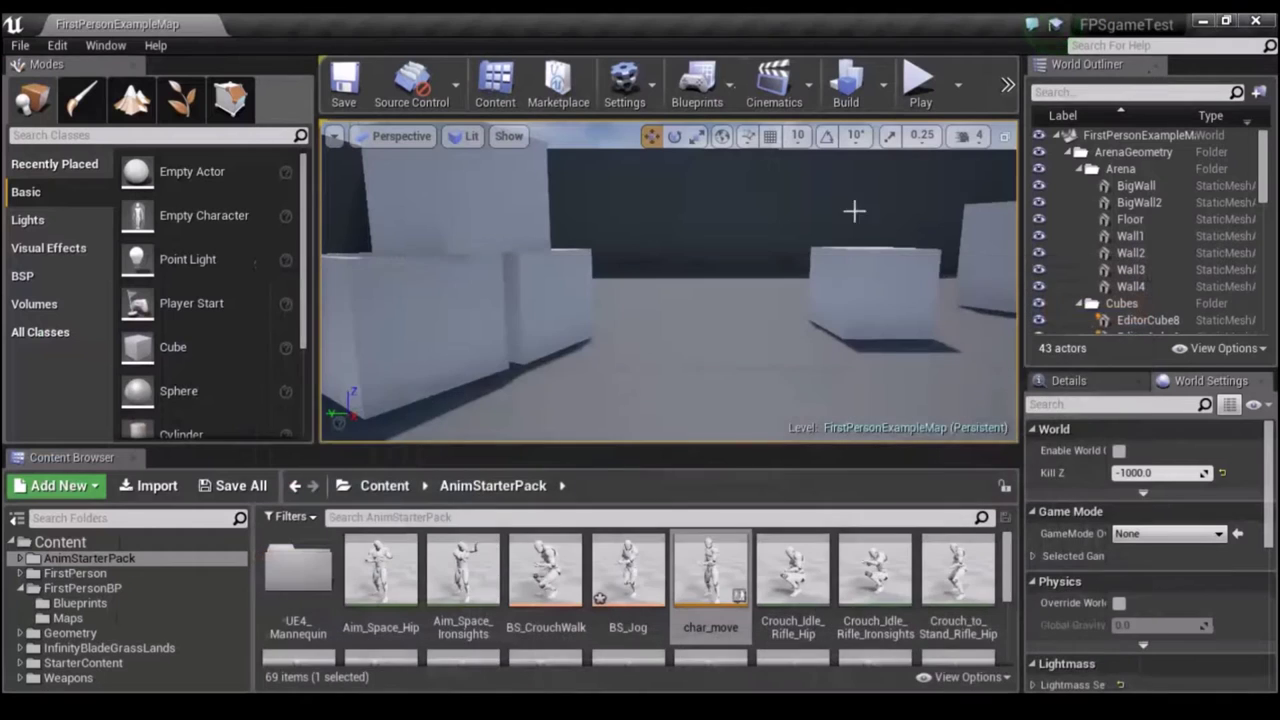
click(921, 82)
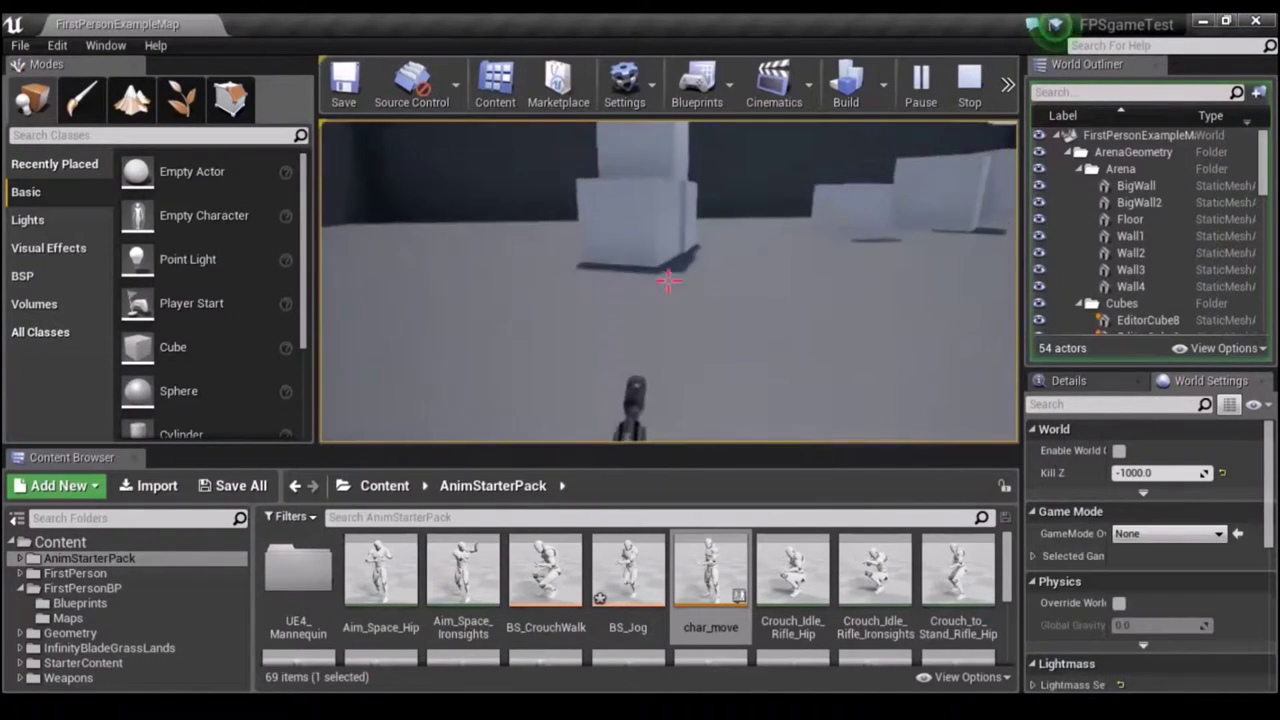
key(w)
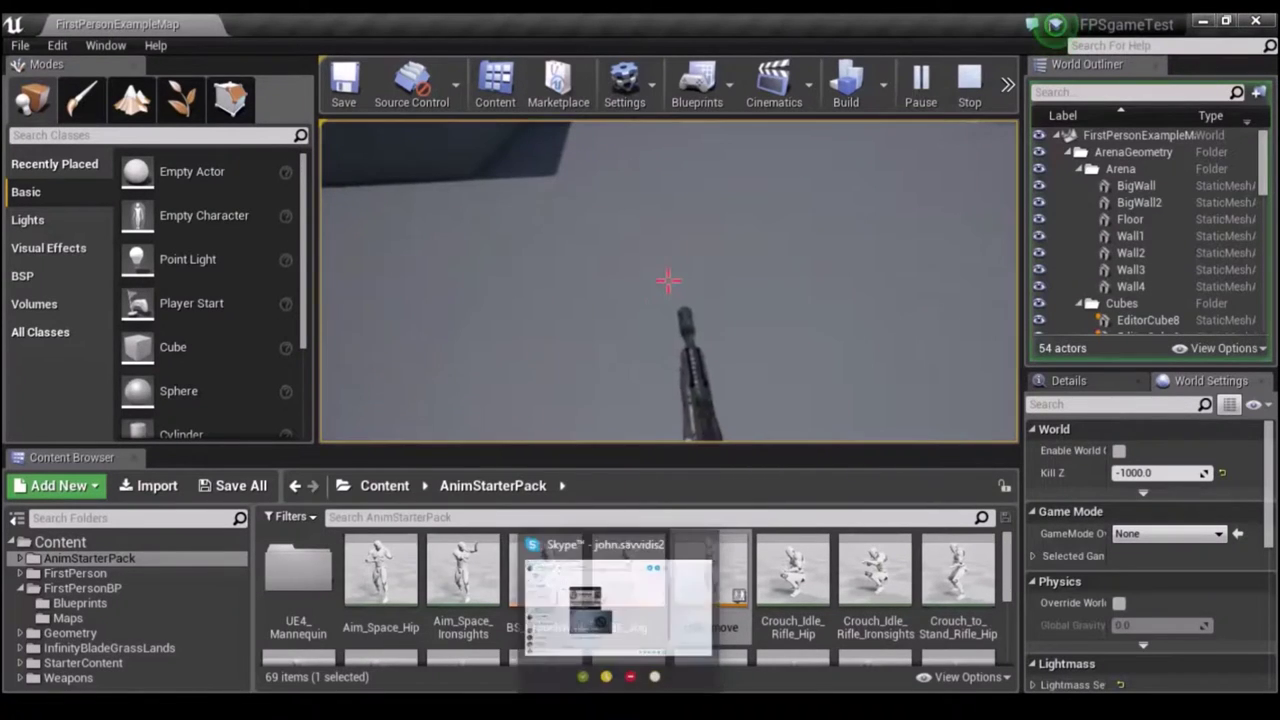
key(Escape)
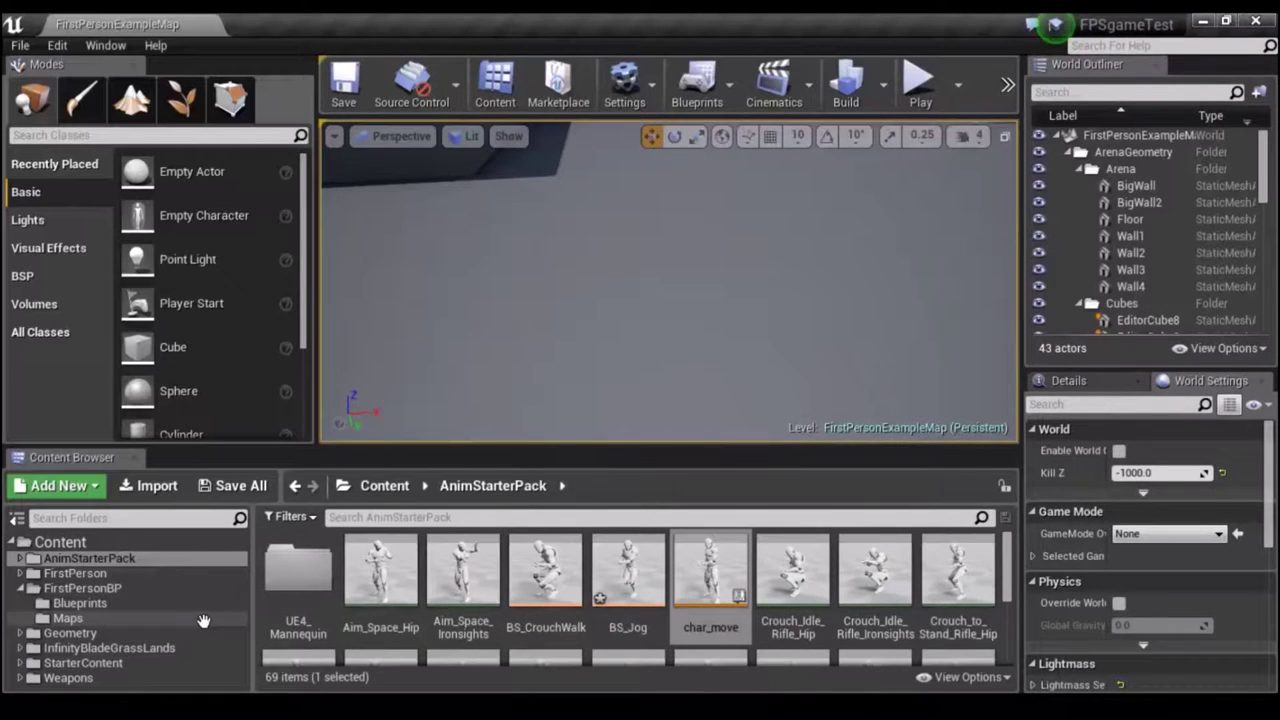
click(126, 558)
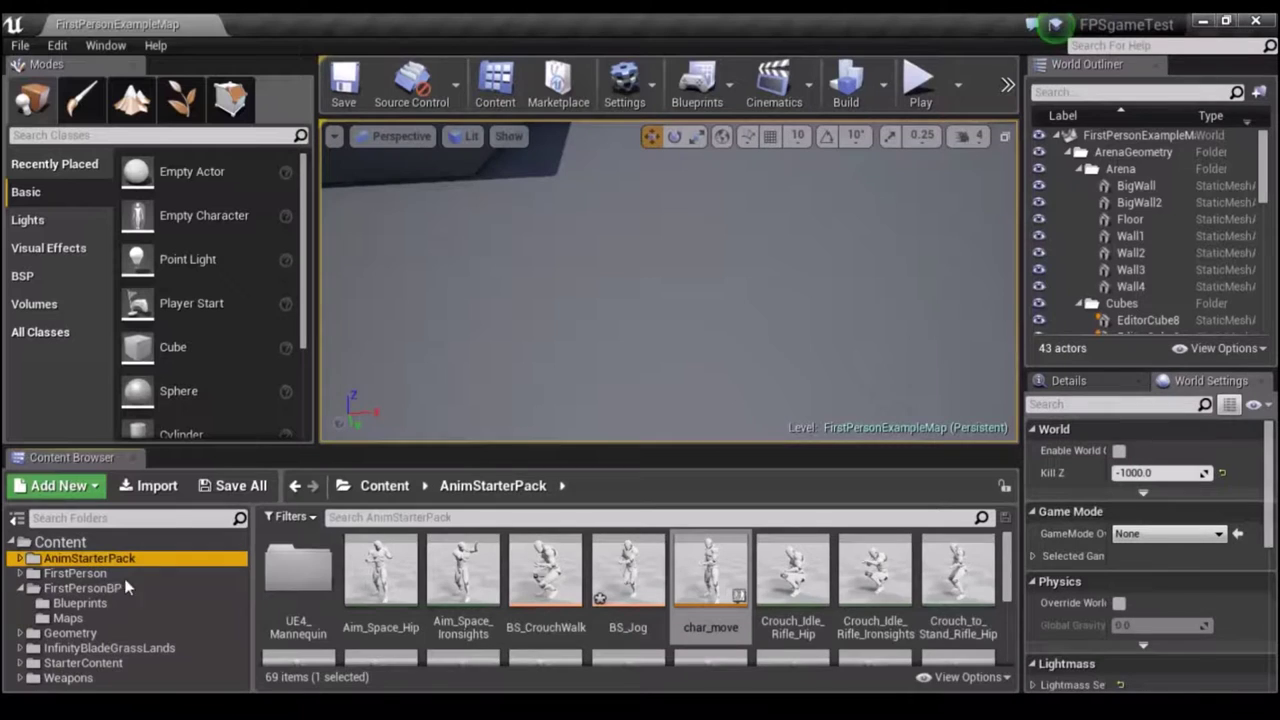
click(97, 578)
click(90, 558)
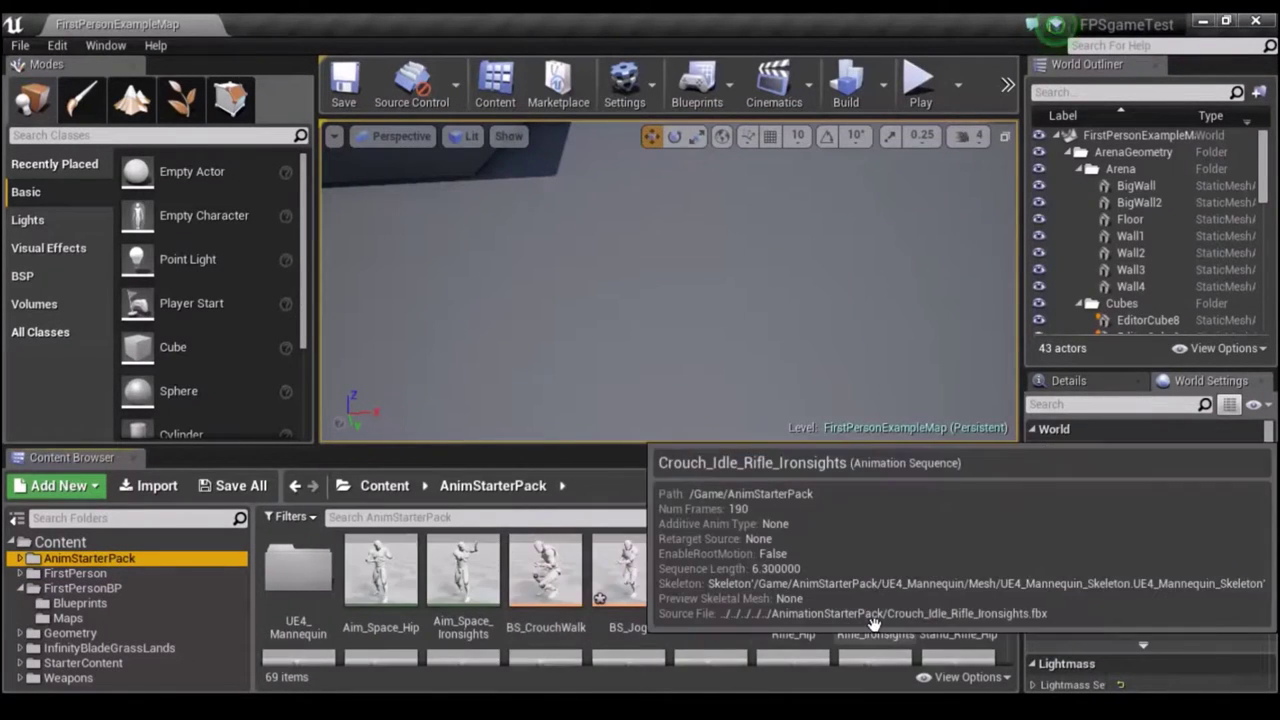
scroll(600, 600, down, 1)
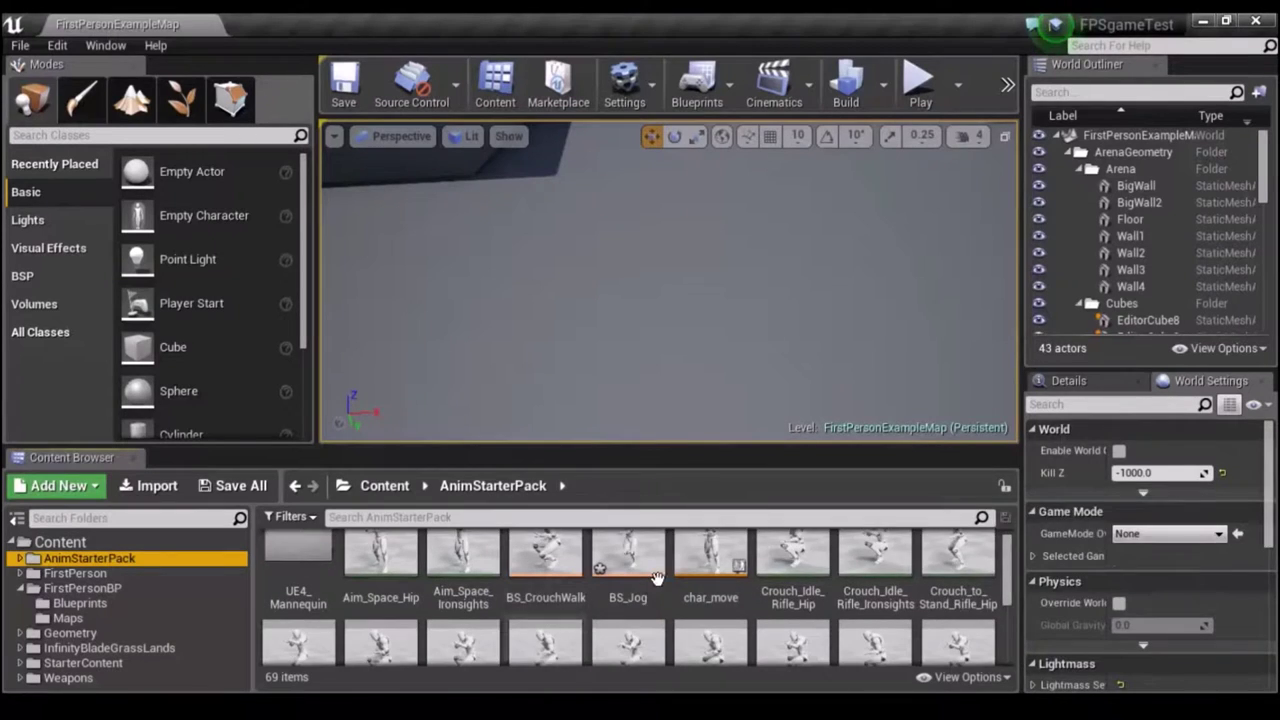
scroll(688, 590, down, 2)
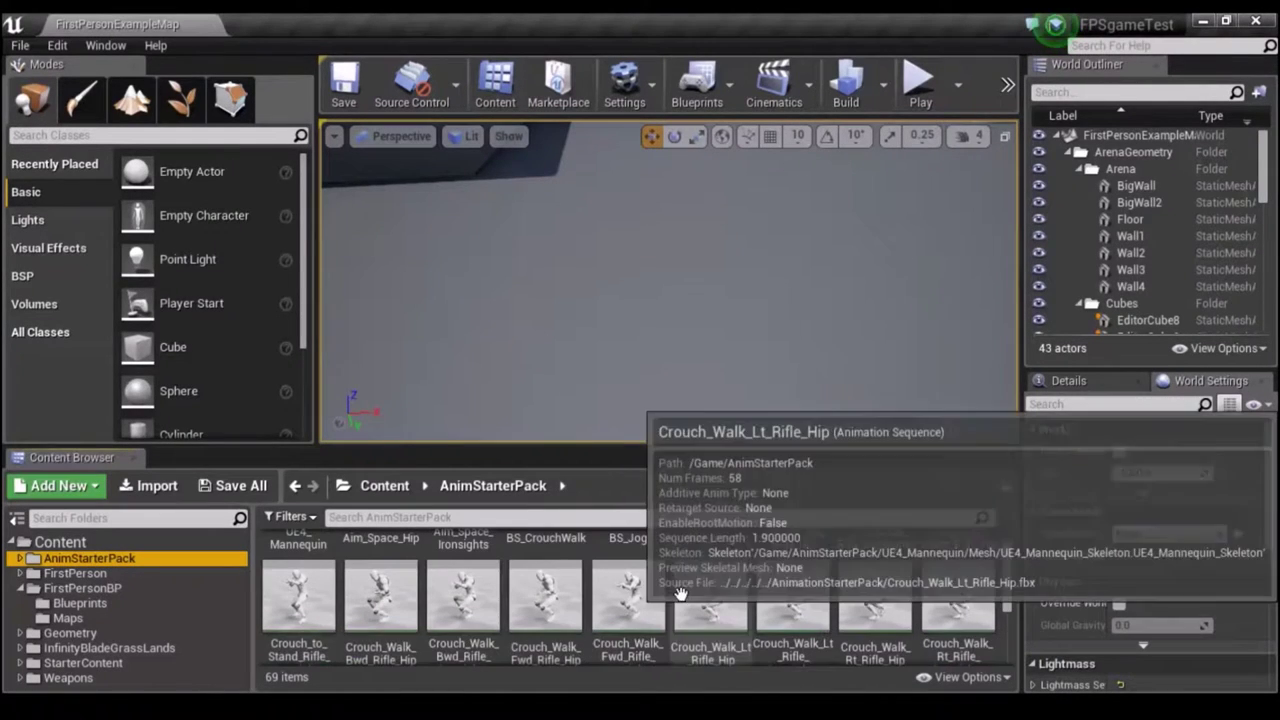
scroll(838, 557, up, 1)
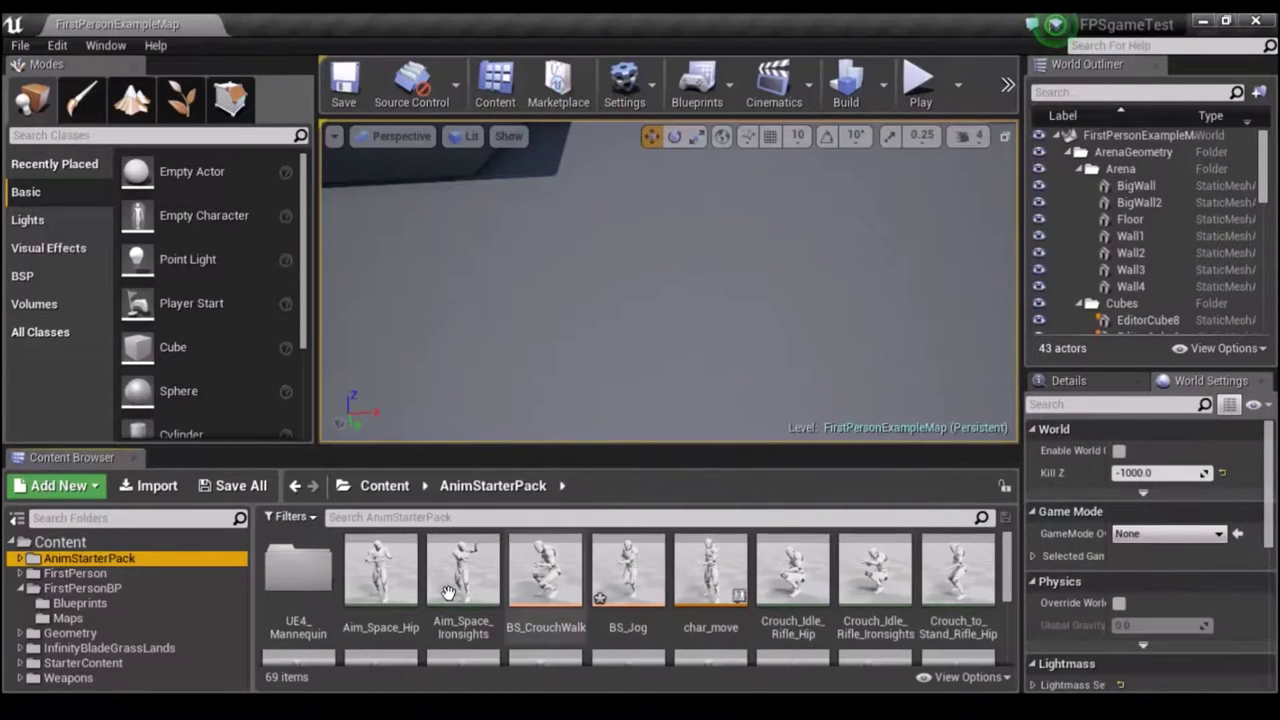
scroll(462, 583, up, 1)
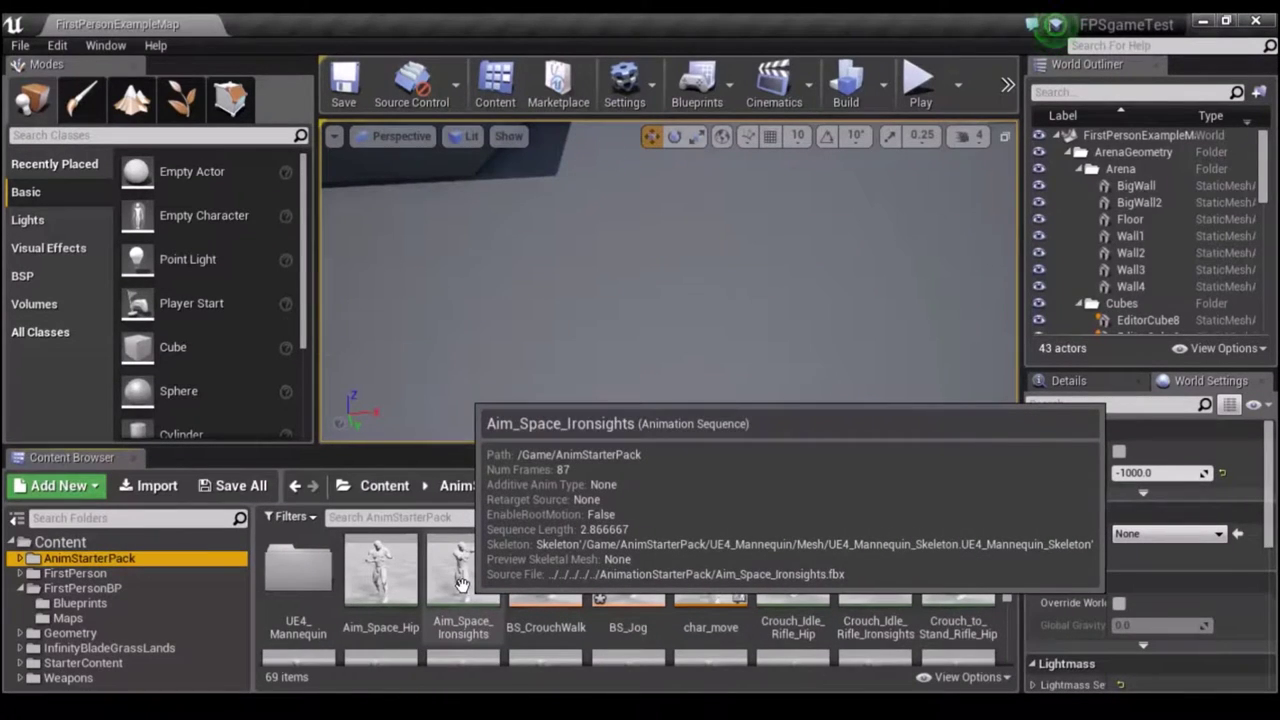
Open Aim_Space_Ironsights, inspect the mannequin up close in the viewport, then close the editor.
double_click(462, 583)
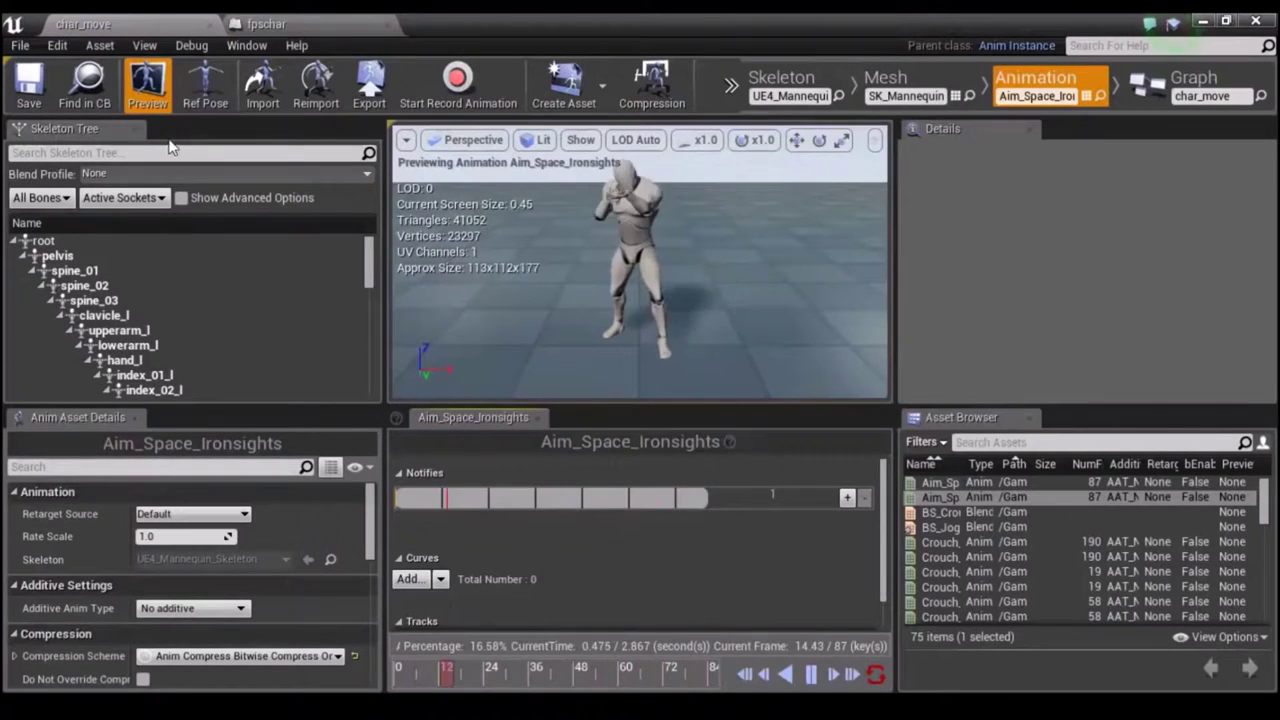
click(665, 222)
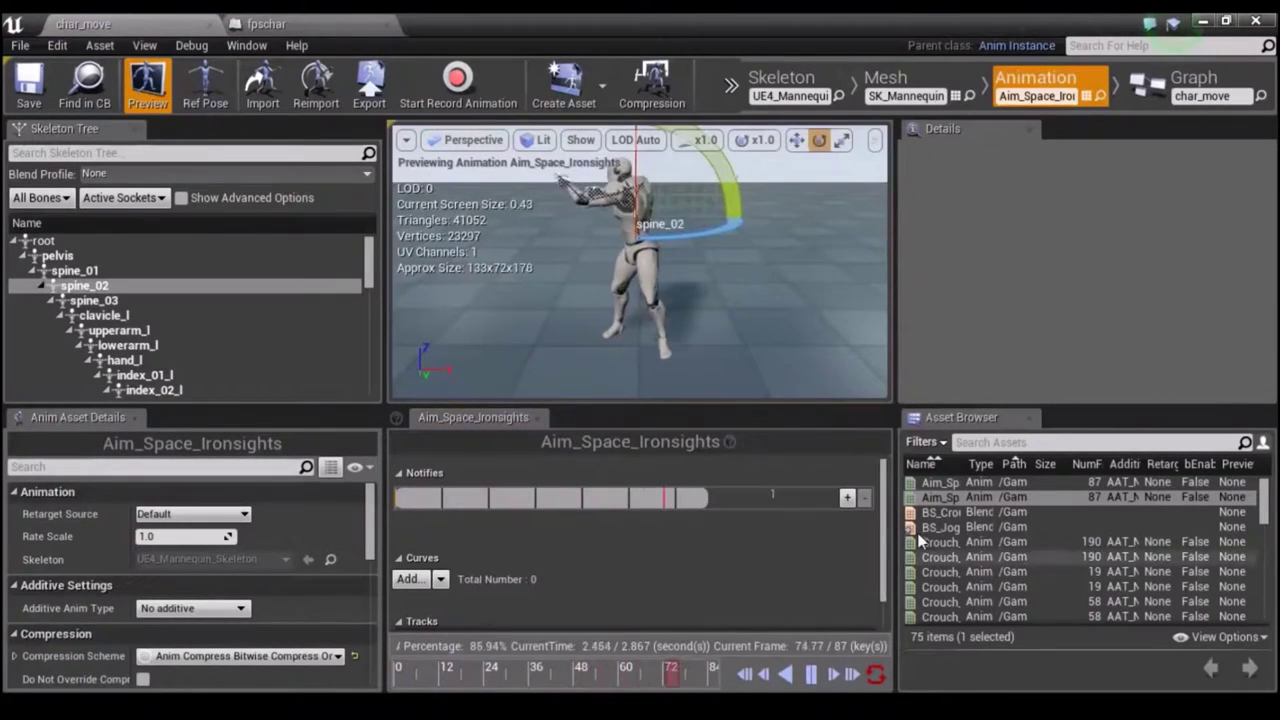
click(768, 175)
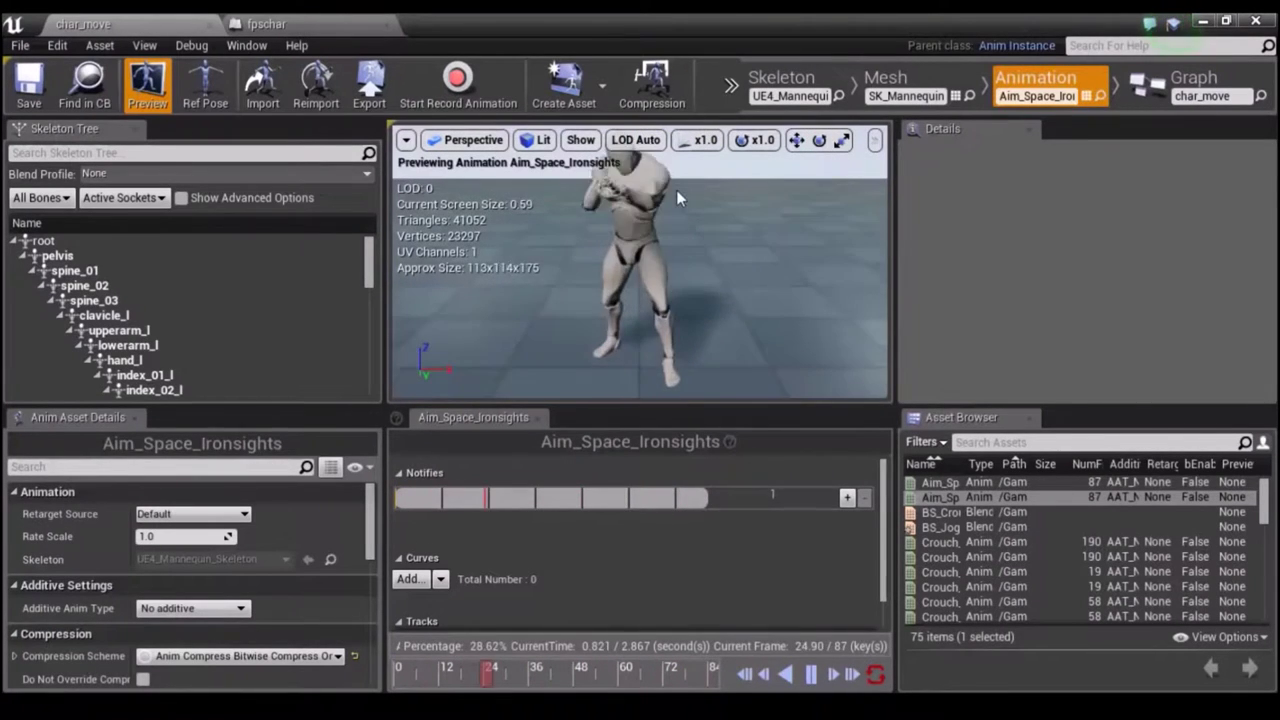
mouse_move(779, 208)
mouse_down()
mouse_move(780, 175)
mouse_move(760, 230)
mouse_move(778, 218)
mouse_move(596, 362)
mouse_up()
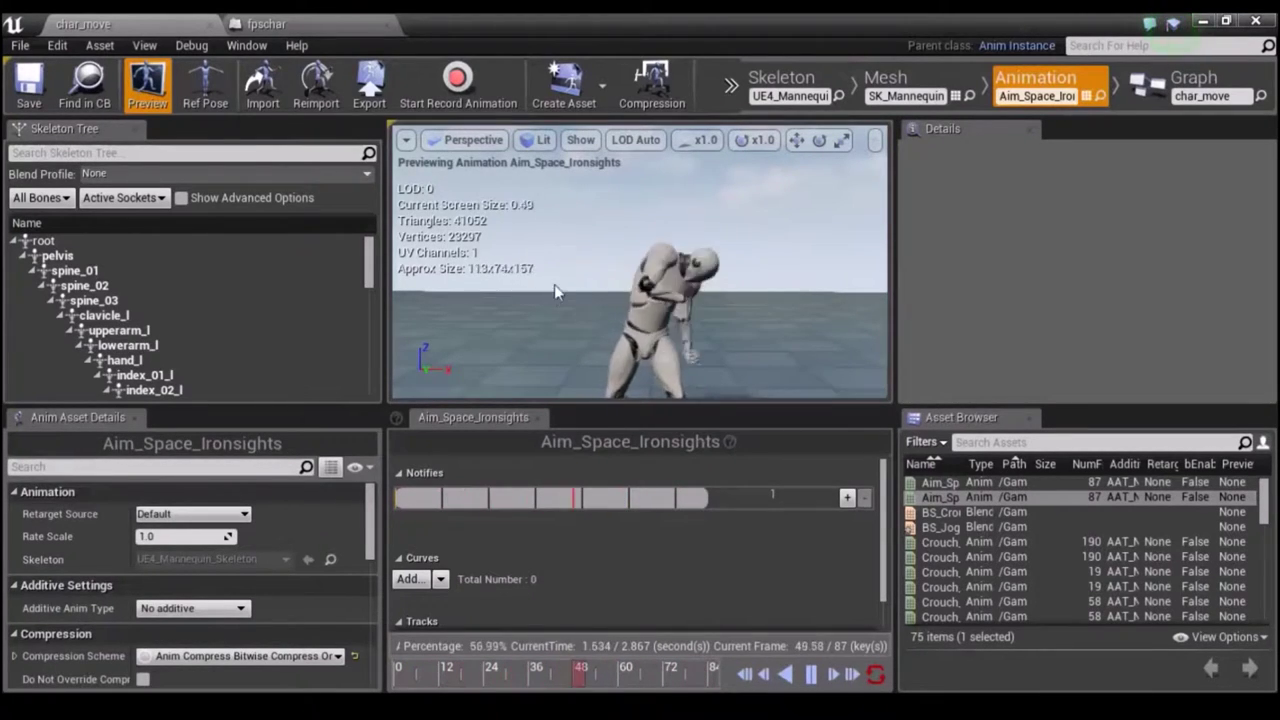
scroll(732, 334, down, 3)
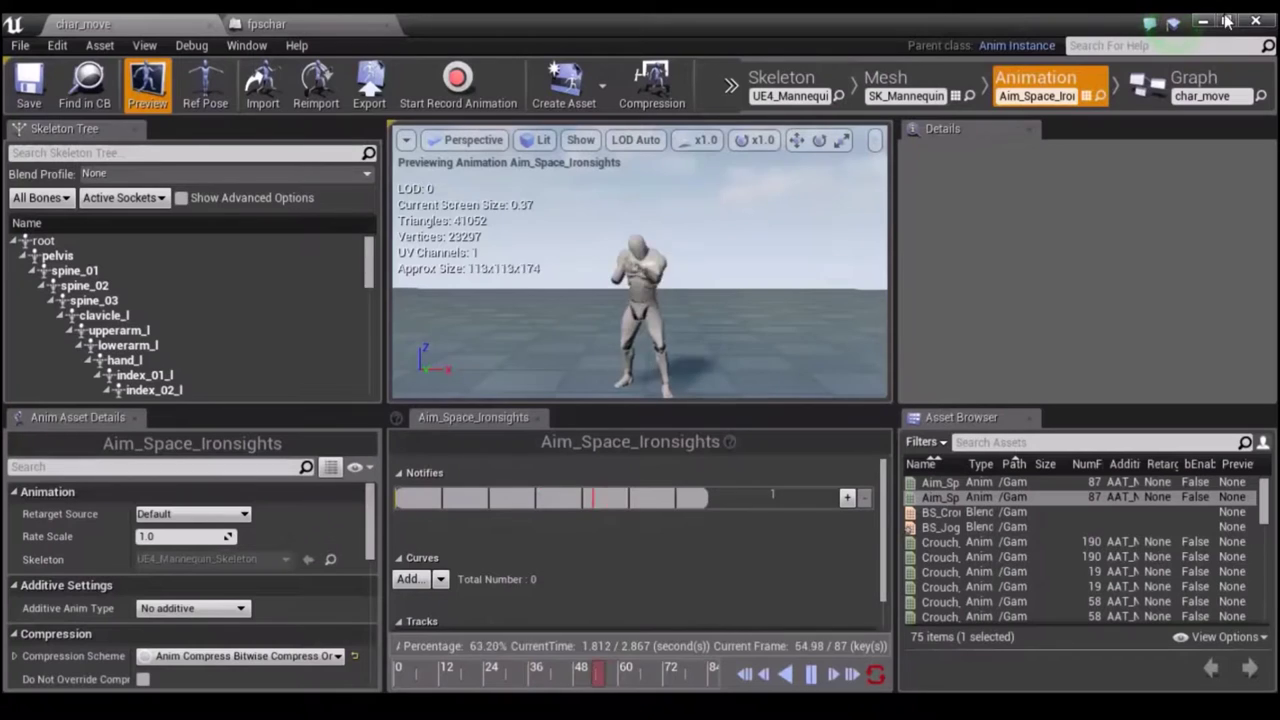
click(1256, 21)
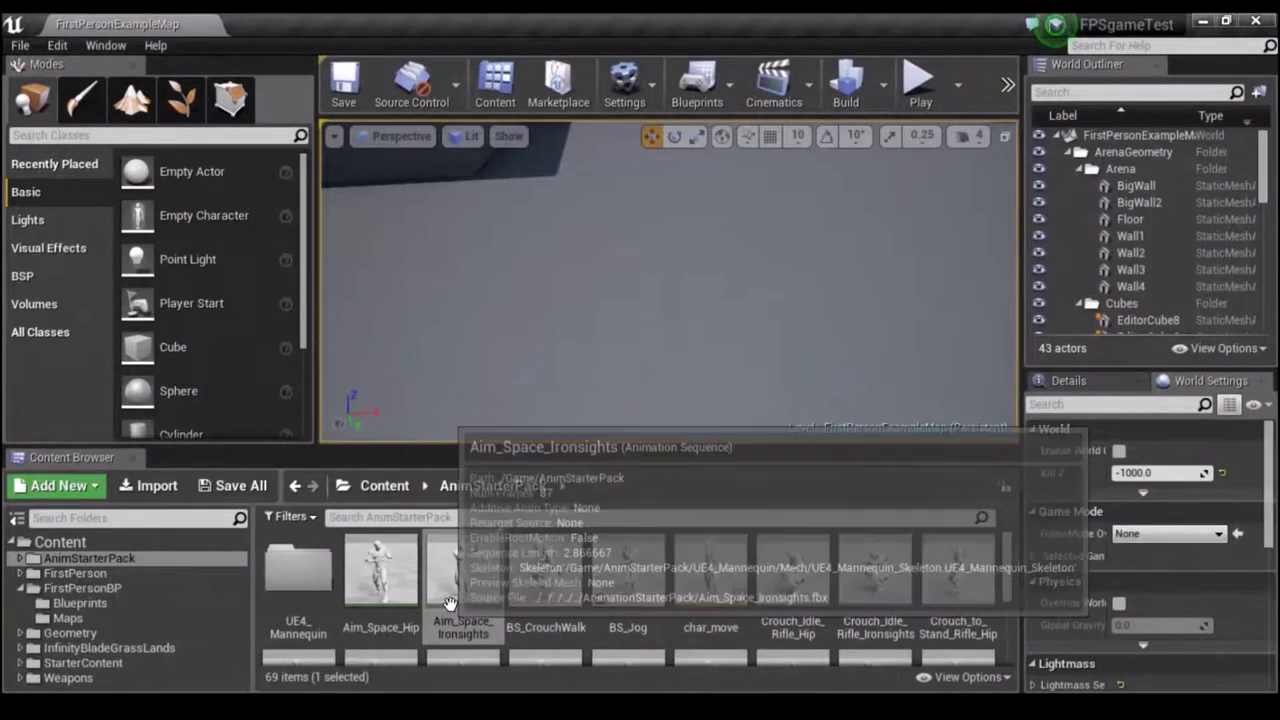
Duplicate Aim_Space_Ironsights in AnimStarterPack, name the copy idle, and open it for editing.
right_click(449, 603)
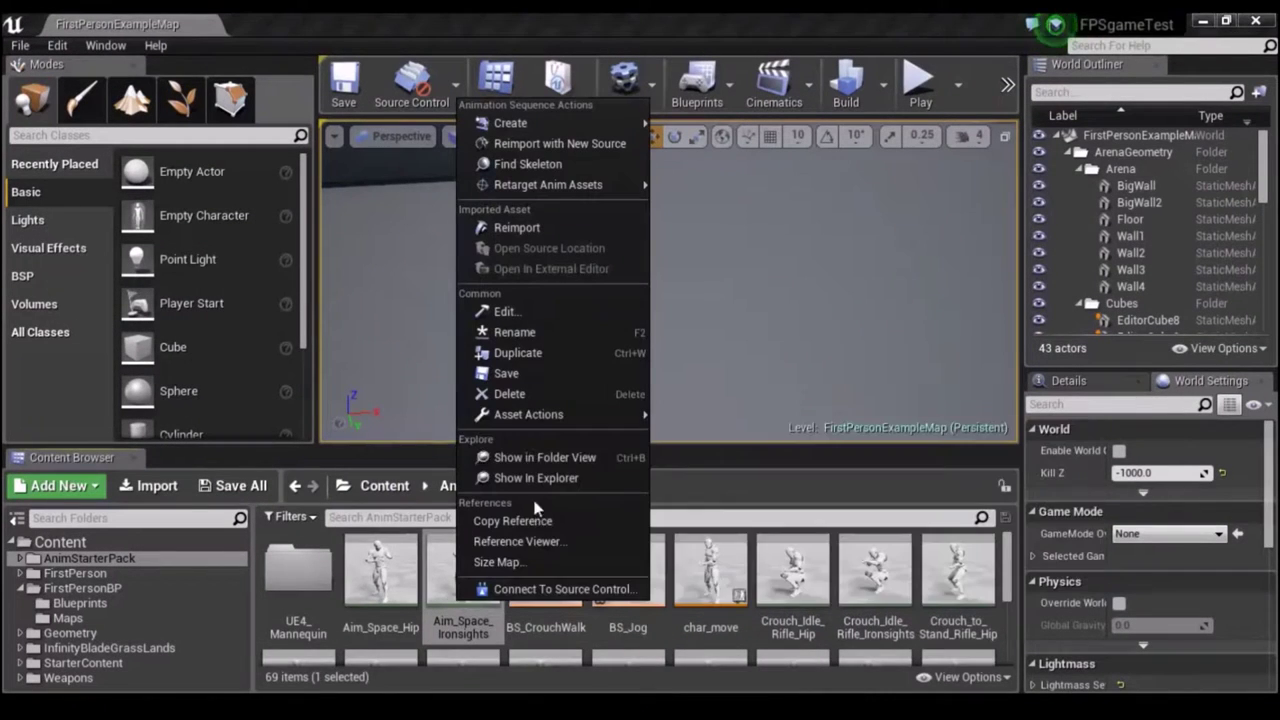
click(552, 357)
text(idle)
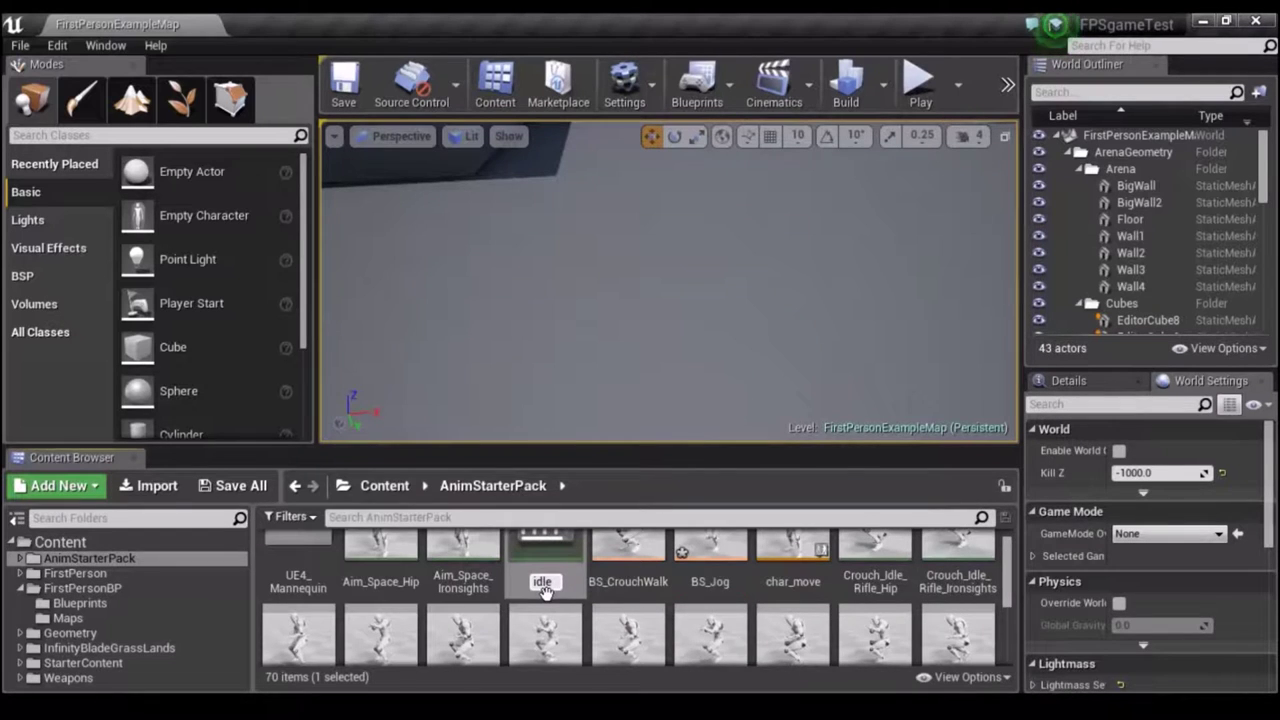
key(Return)
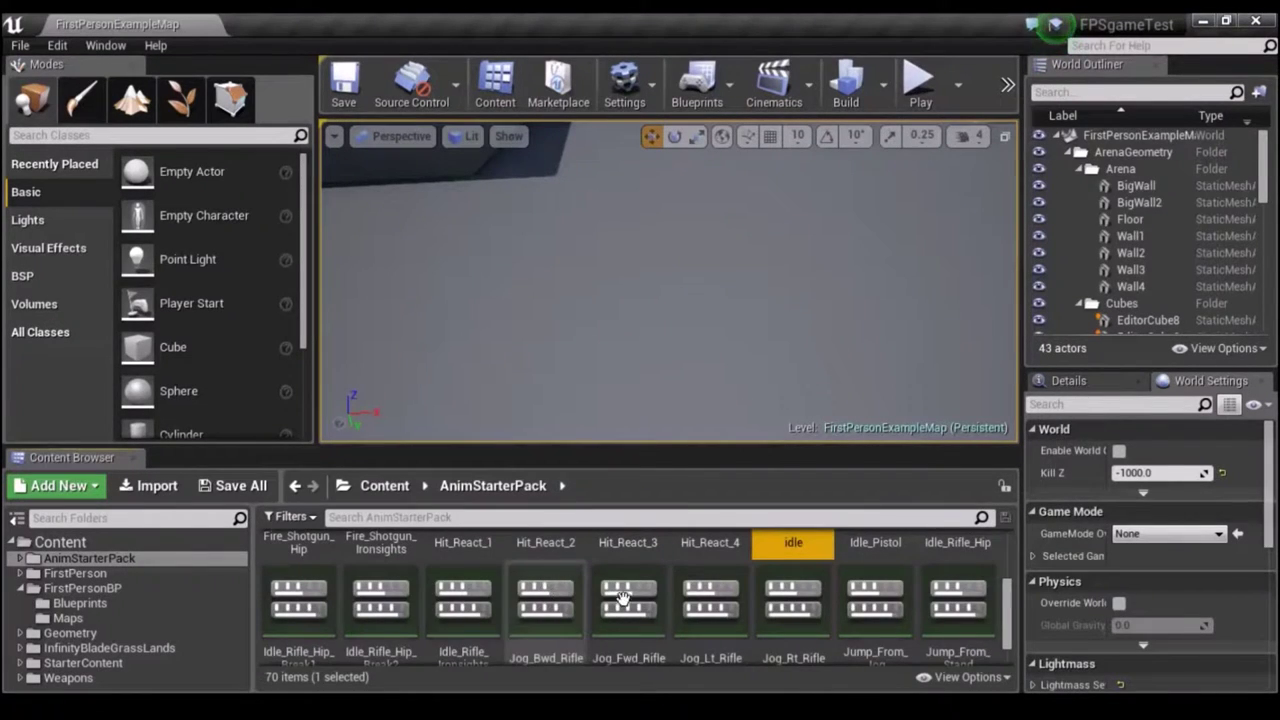
scroll(622, 597, up, 1)
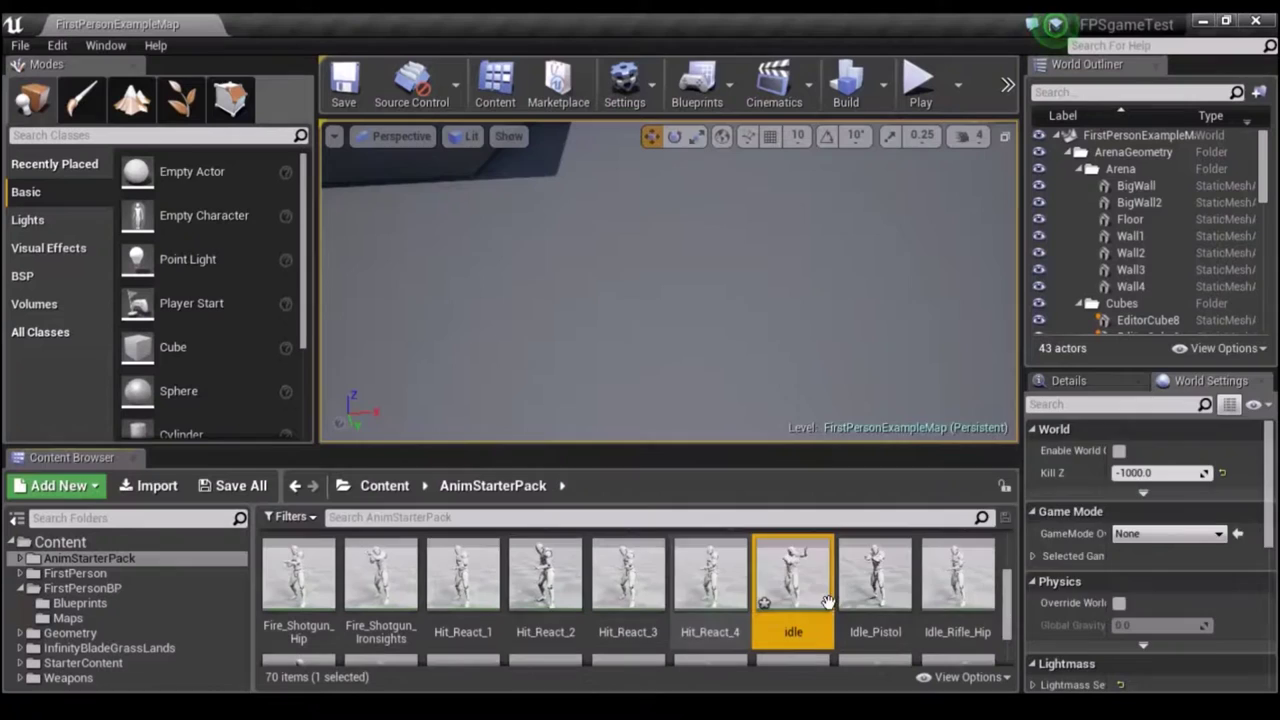
double_click(828, 601)
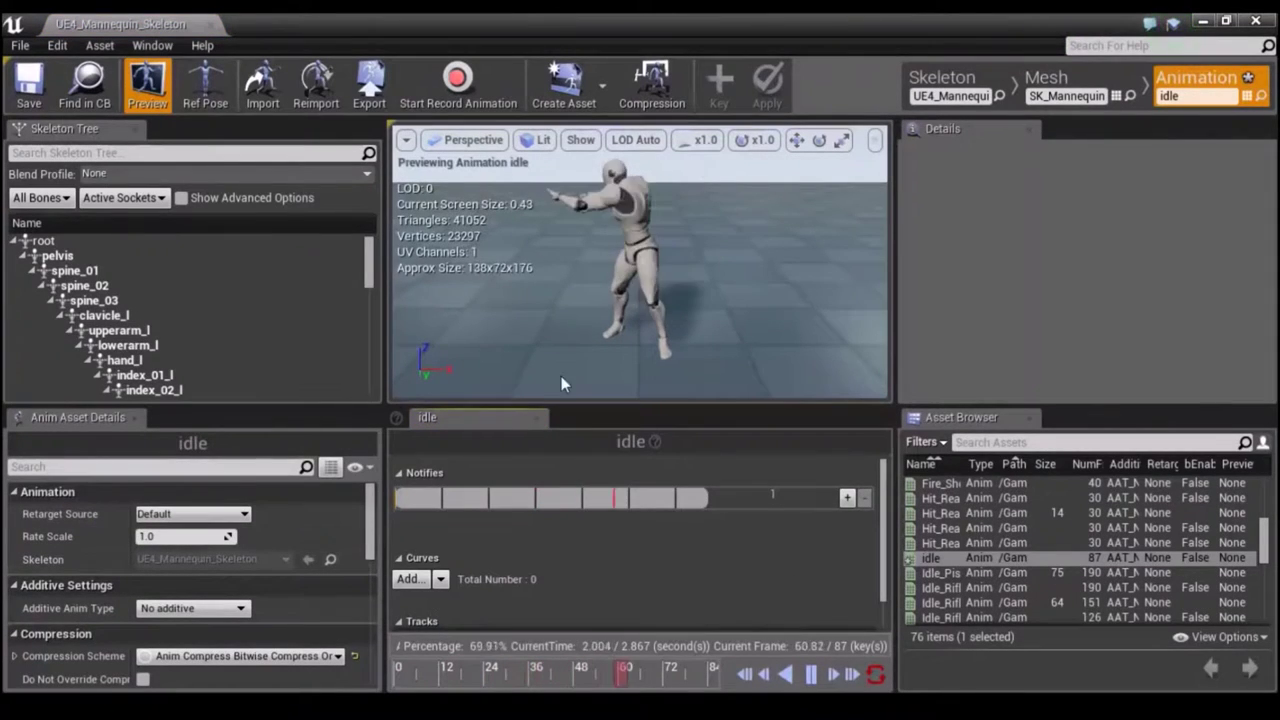
Pause the idle animation and remove frames 2 through 87 from its timeline.
key(space)
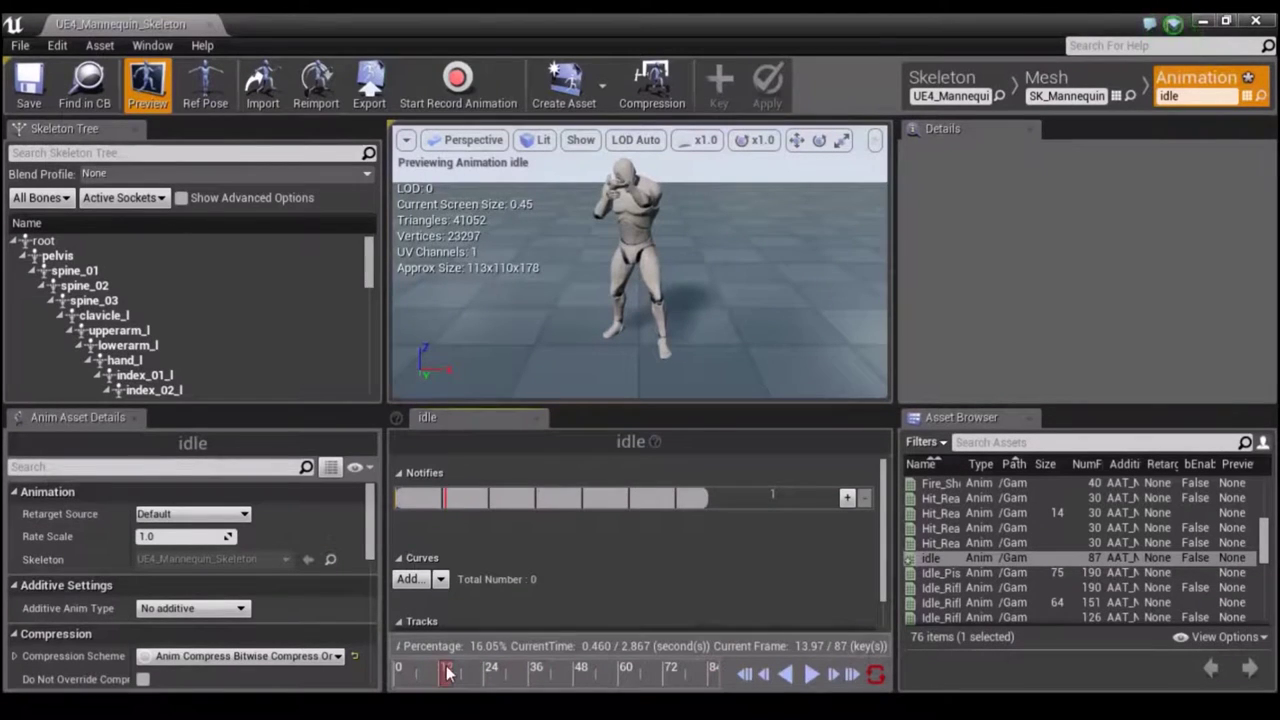
mouse_move(519, 679)
mouse_down()
mouse_move(748, 676)
mouse_move(416, 669)
mouse_up()
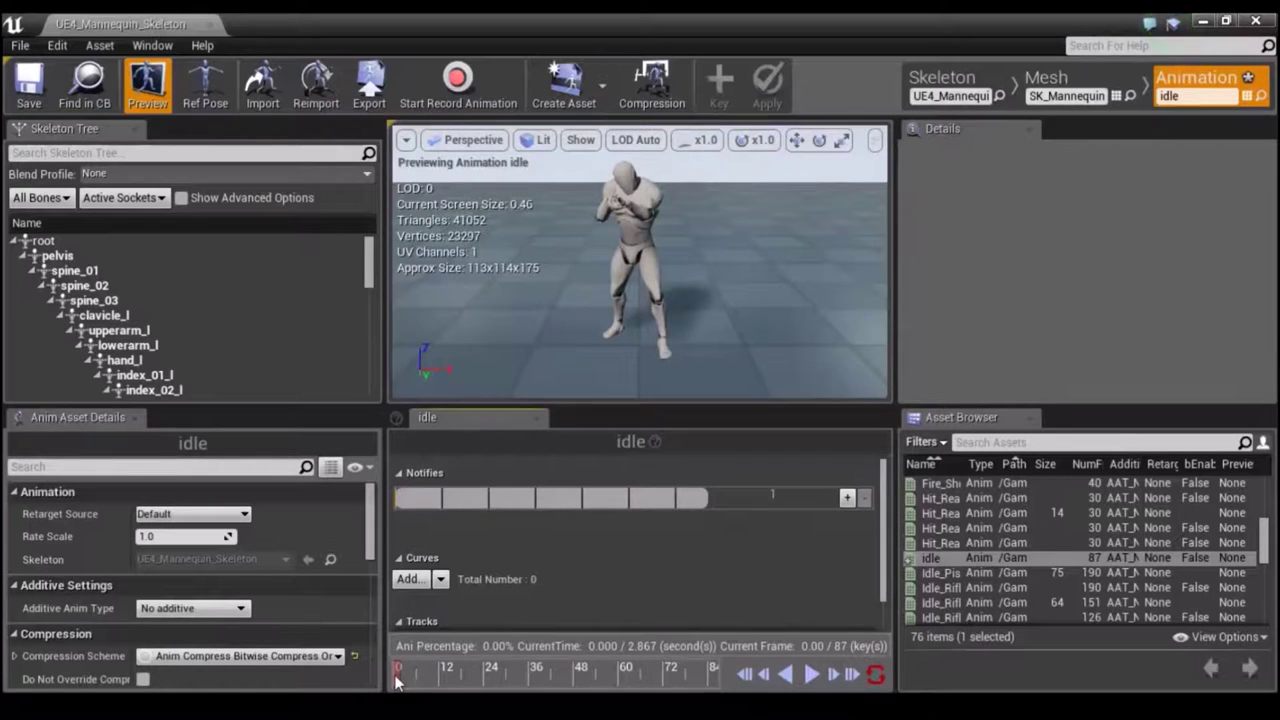
right_click(400, 681)
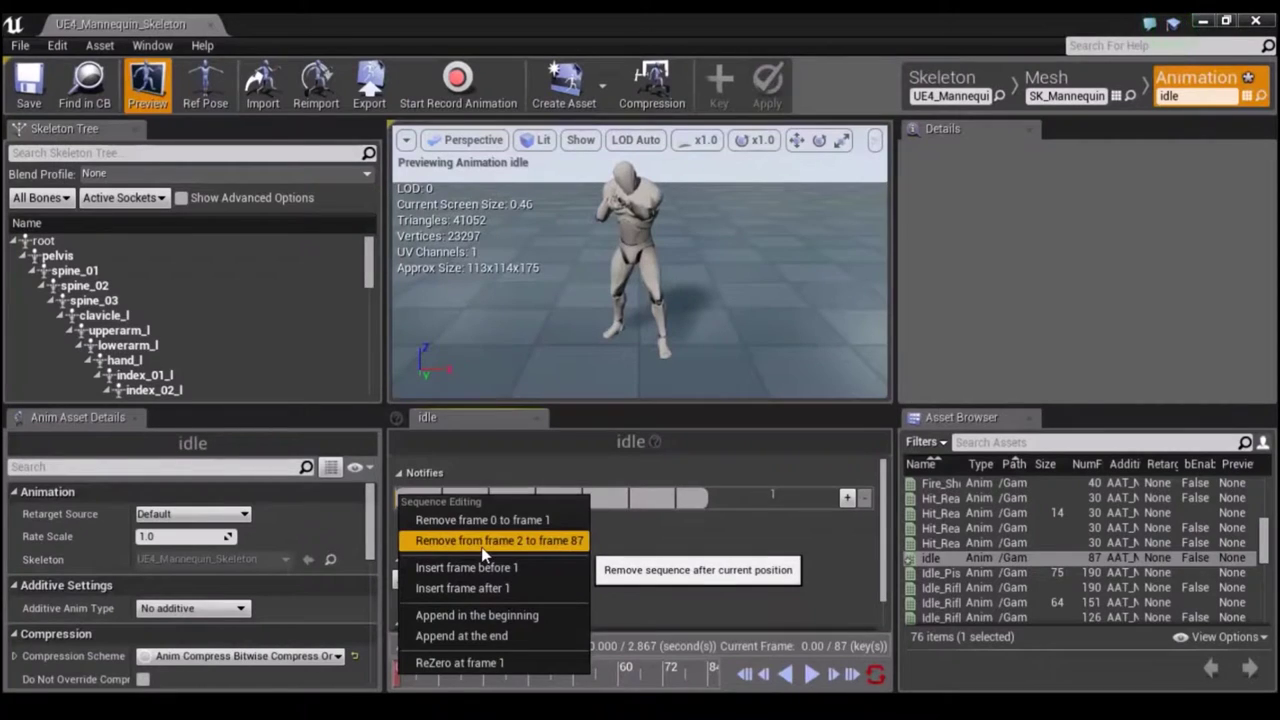
click(484, 545)
Remove frames 1 to 2 to leave a single 0.033-second pose, then save and close.
right_click(401, 662)
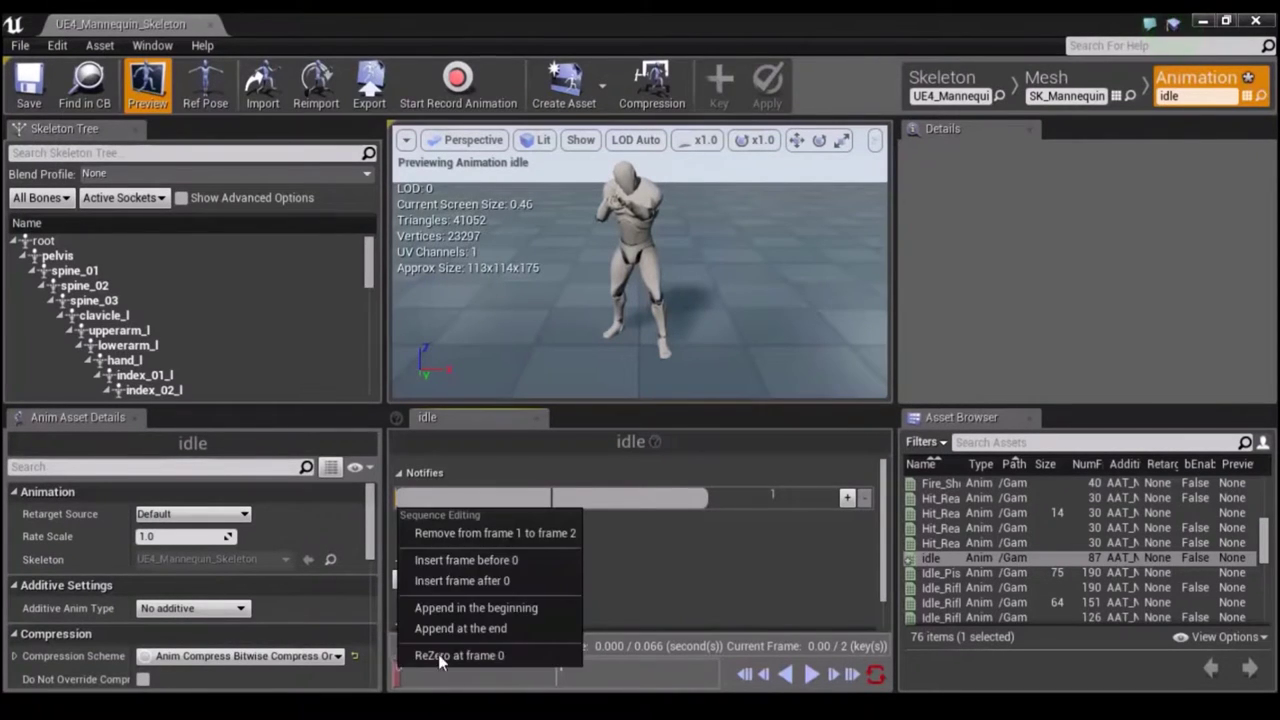
click(495, 534)
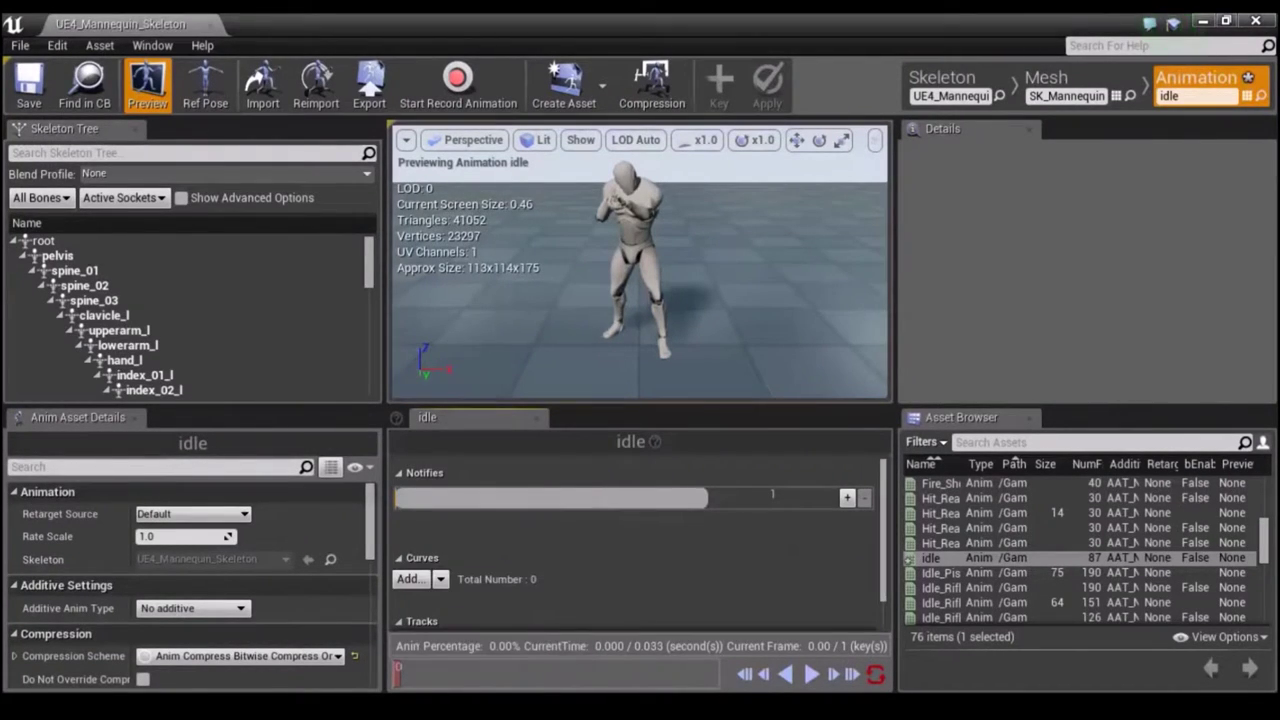
click(655, 672)
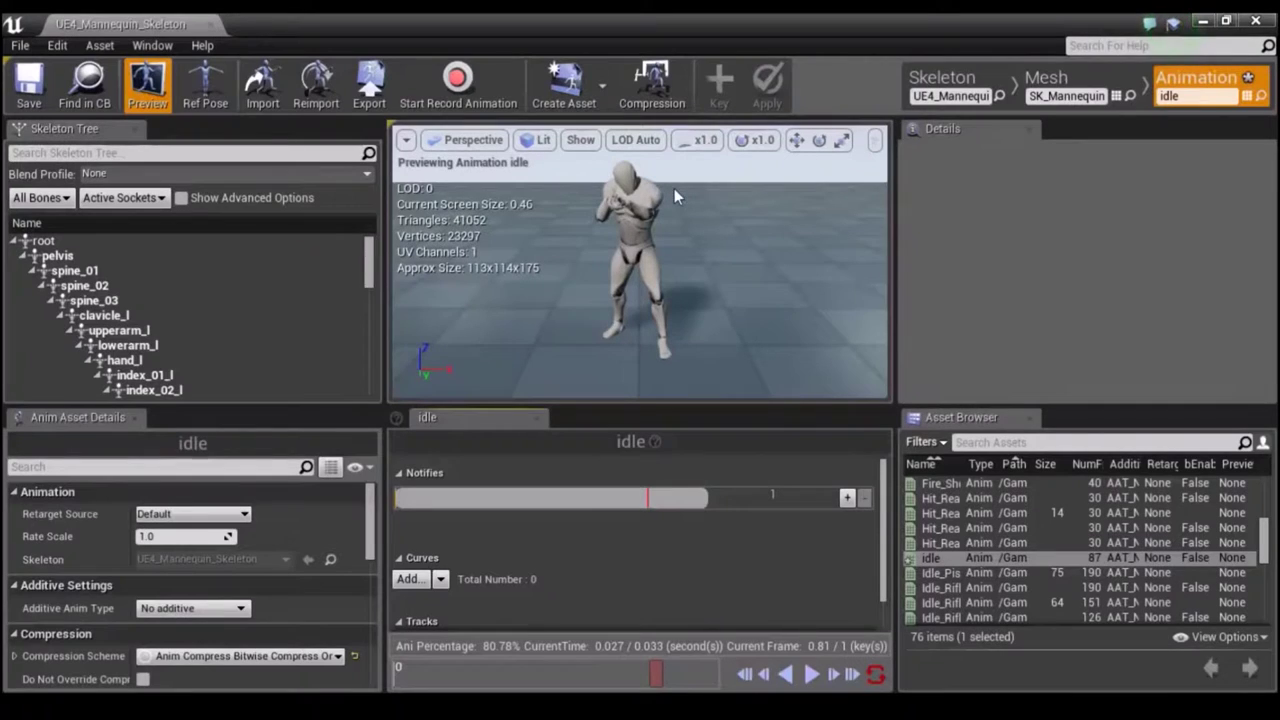
click(22, 85)
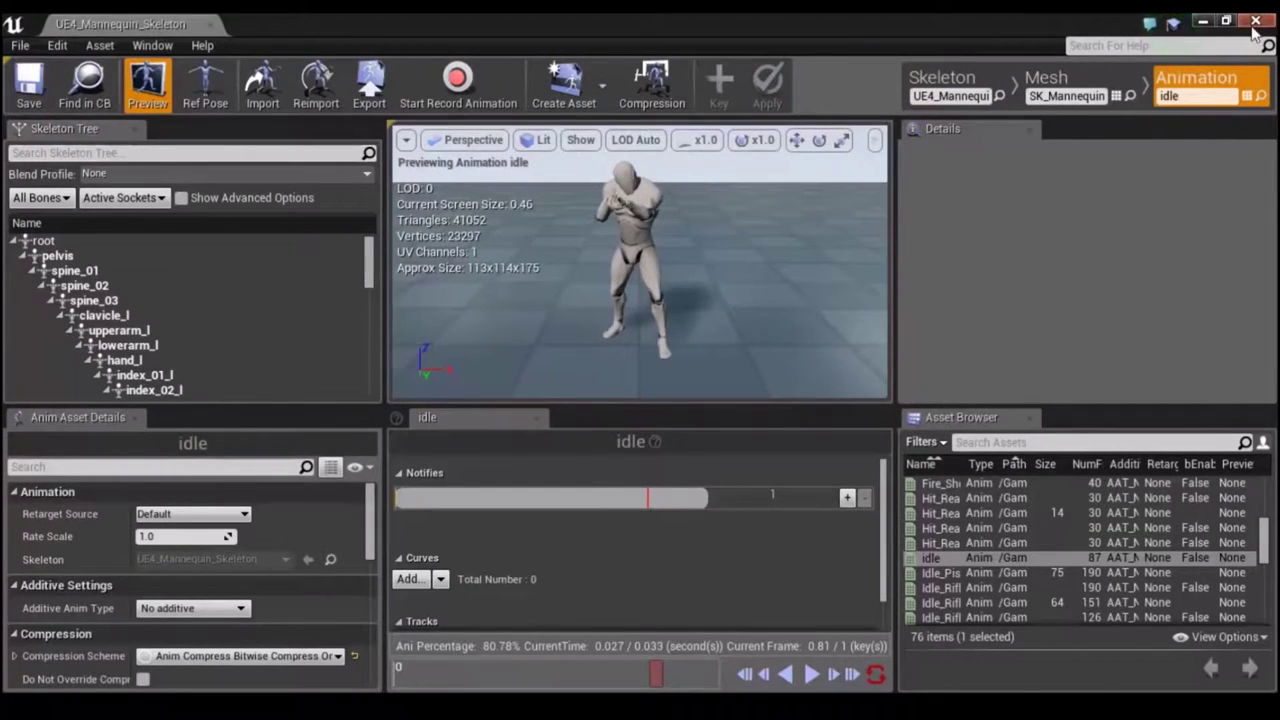
click(1256, 21)
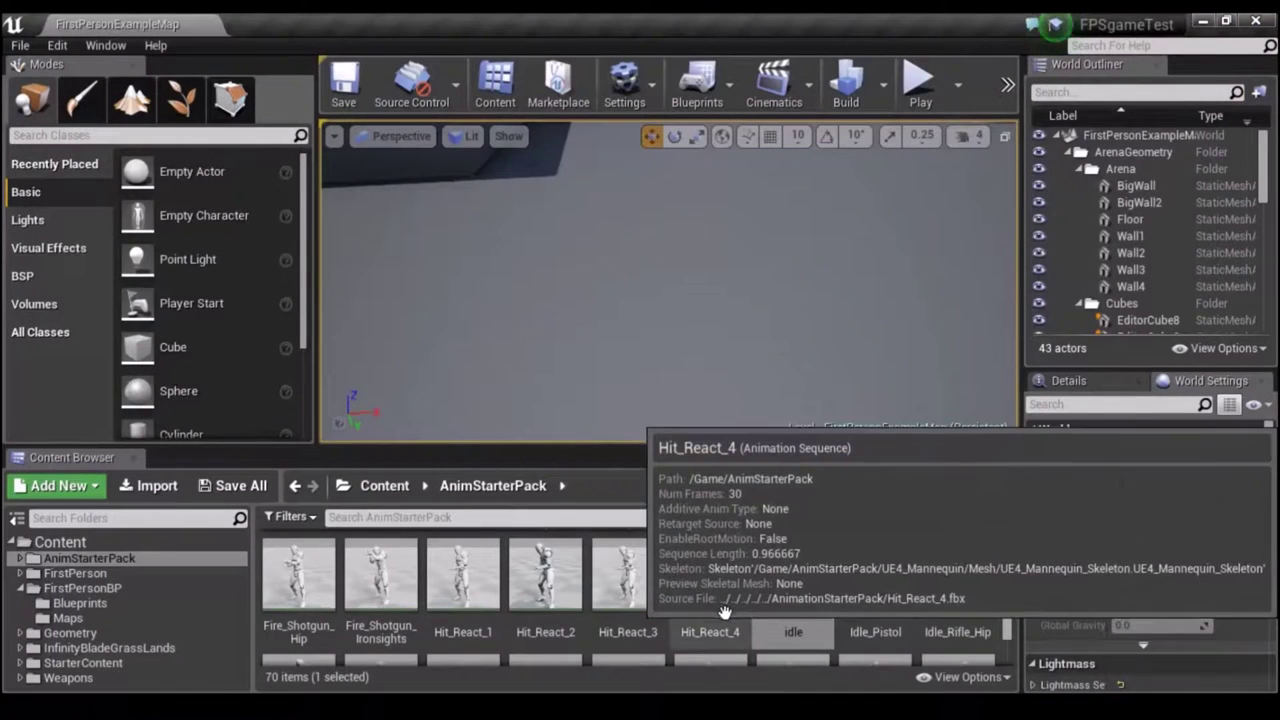
Open char_move and go through the Locomotion state machine into the Idle state graph.
scroll(730, 590, up, 2)
scroll(720, 593, up, 2)
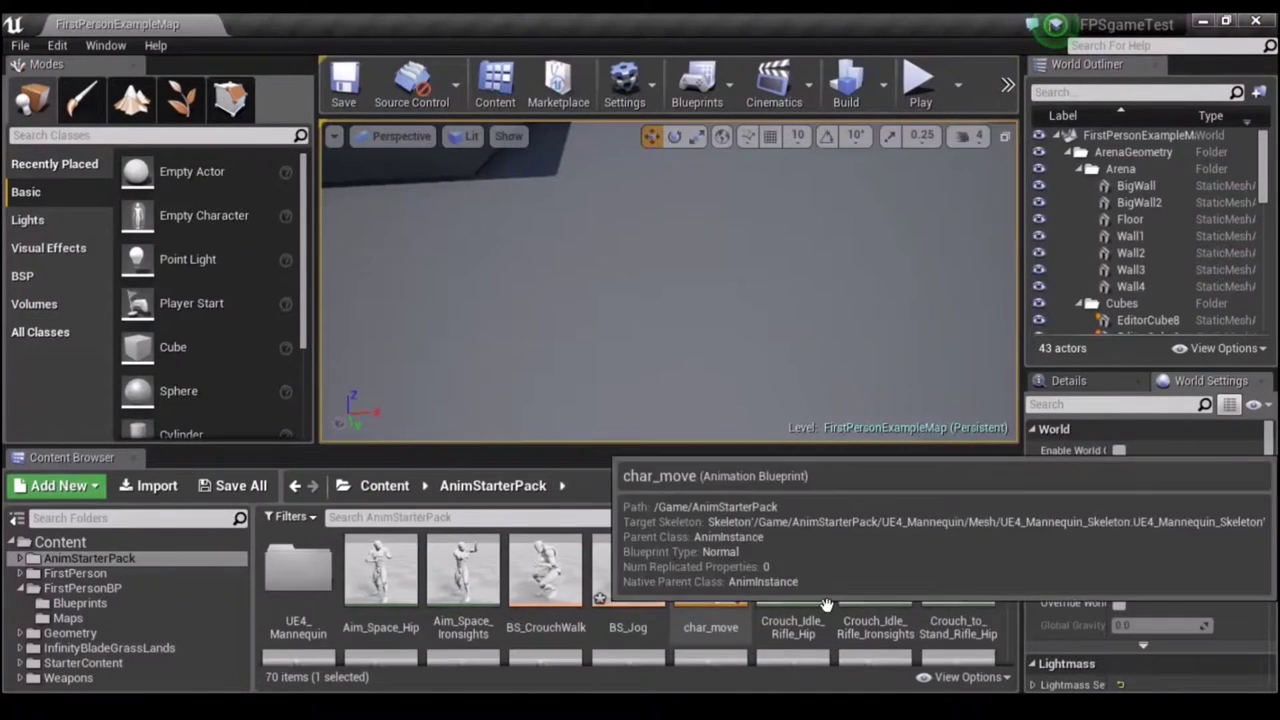
click(715, 599)
double_click(715, 599)
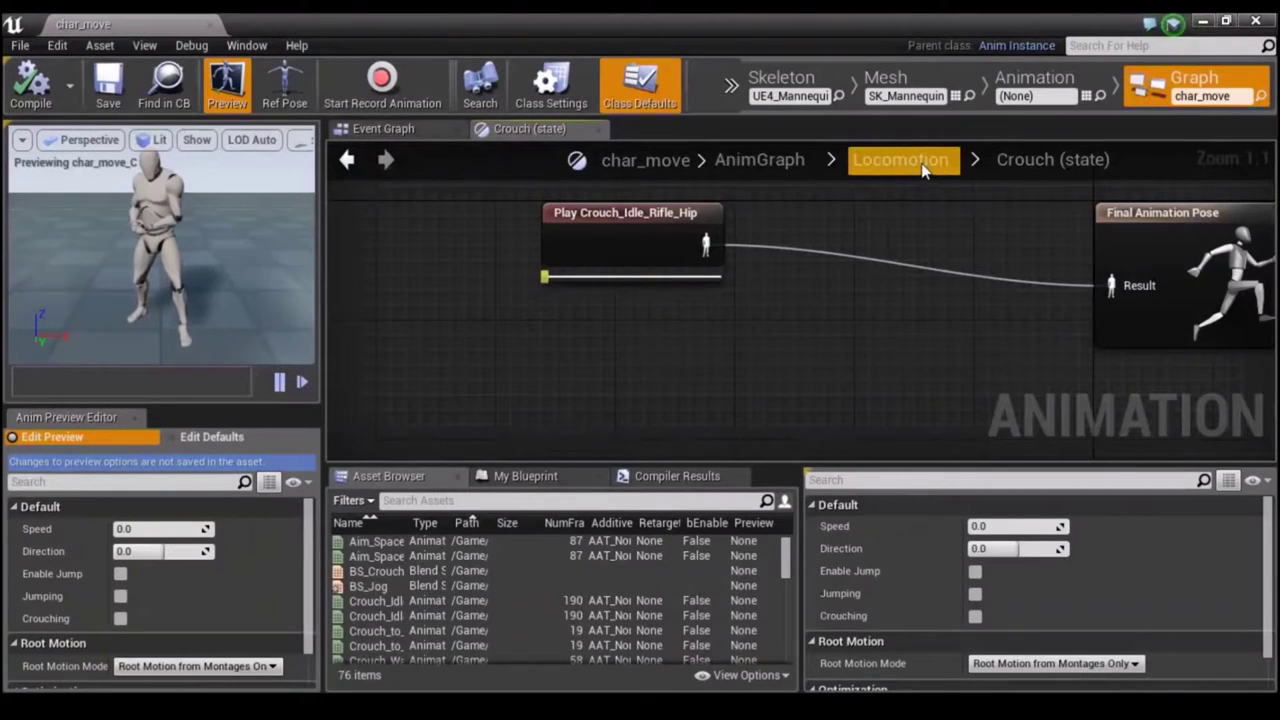
click(900, 162)
double_click(760, 325)
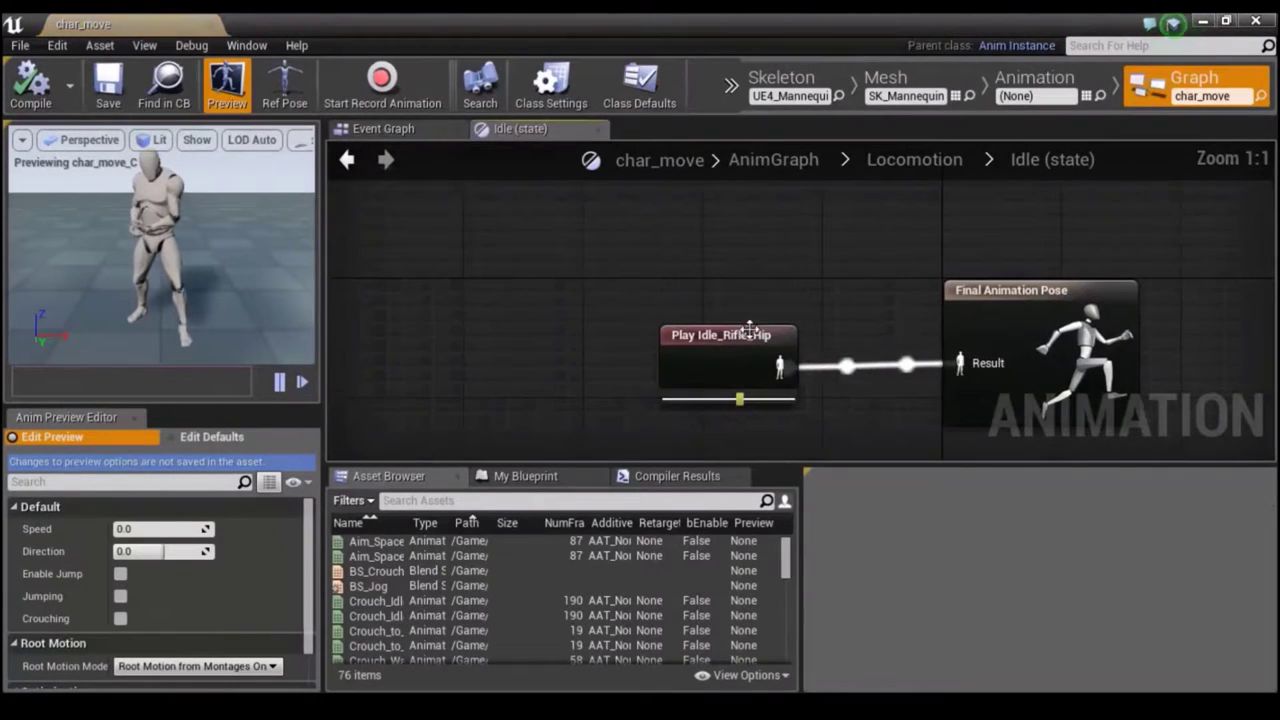
right_drag(588, 328, 411, 280)
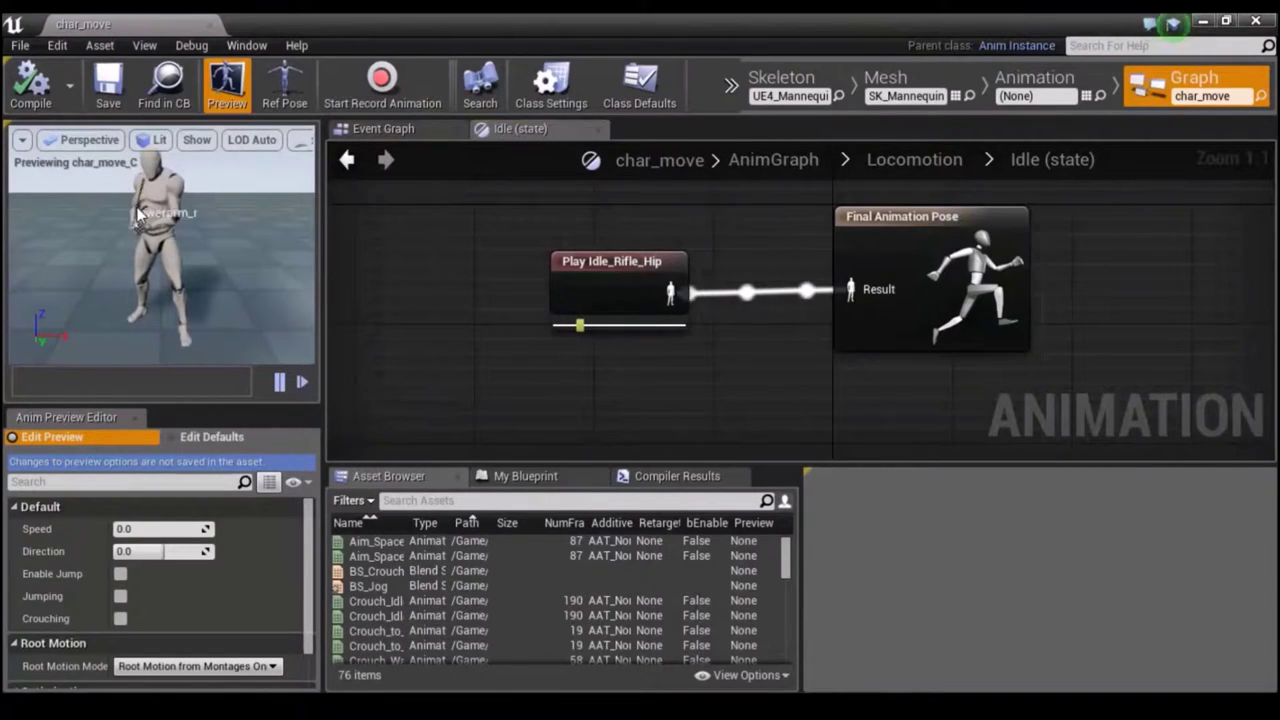
Search the Asset Browser for idle to list the idle animations.
click(506, 501)
text(ount)
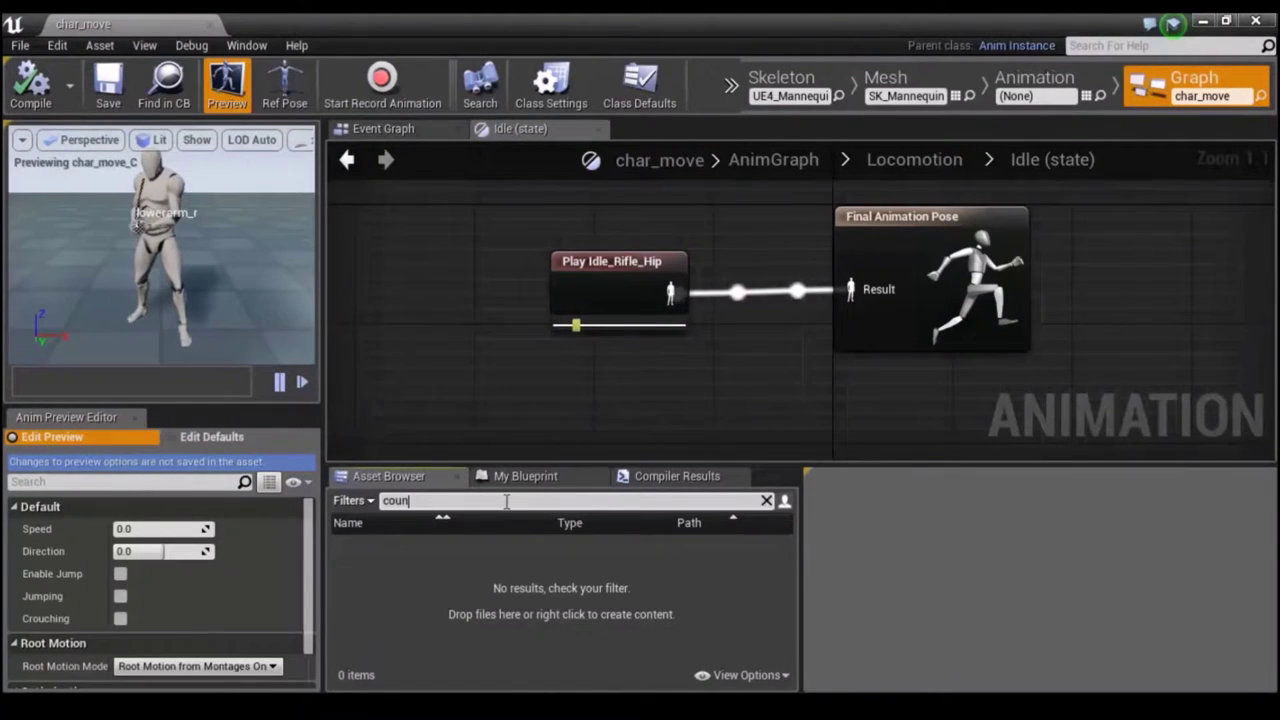
key(BackSpace)
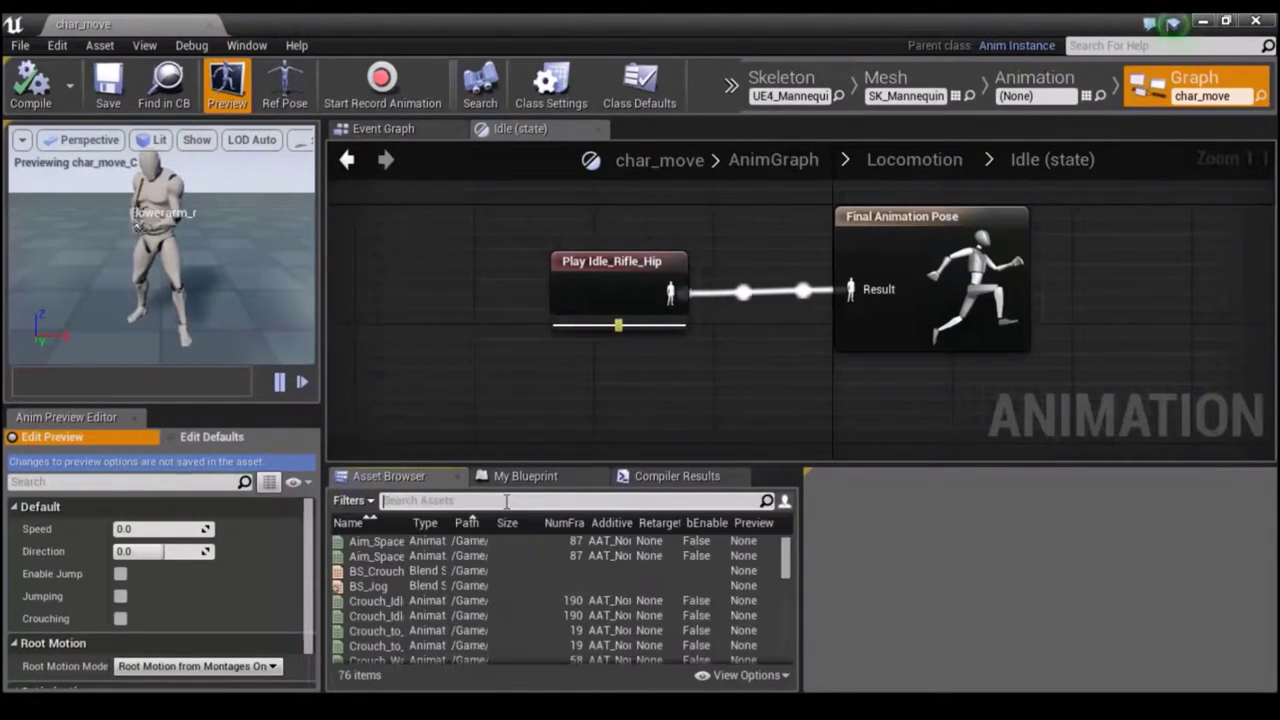
text(idle)
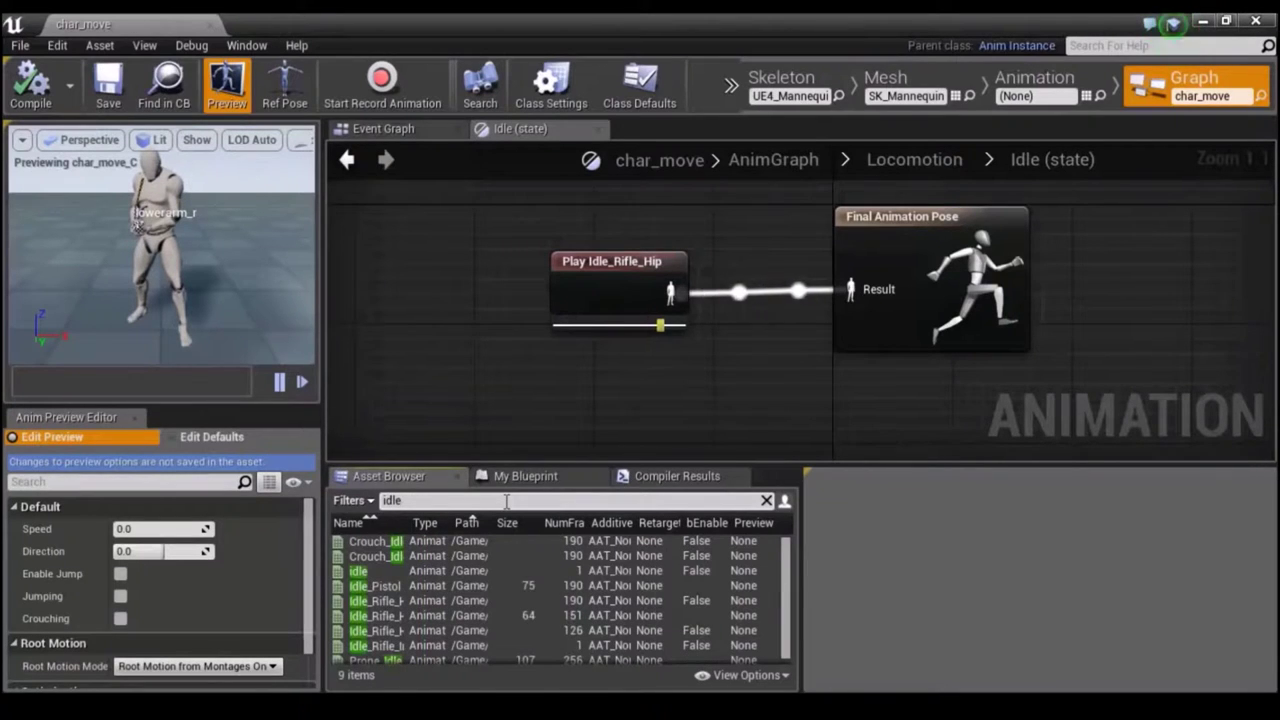
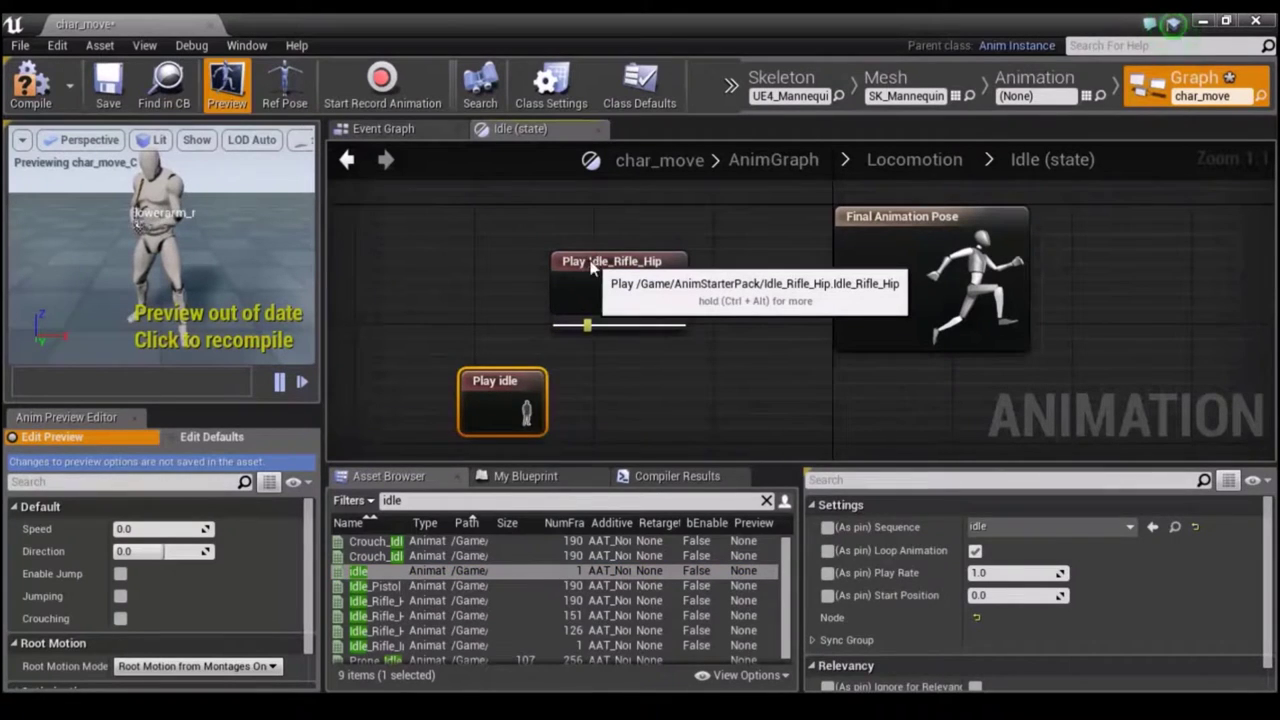
Replace the Idle_Rifle_Hip player with the idle animation wired into Final Animation Pose.
click(591, 263)
key(Delete)
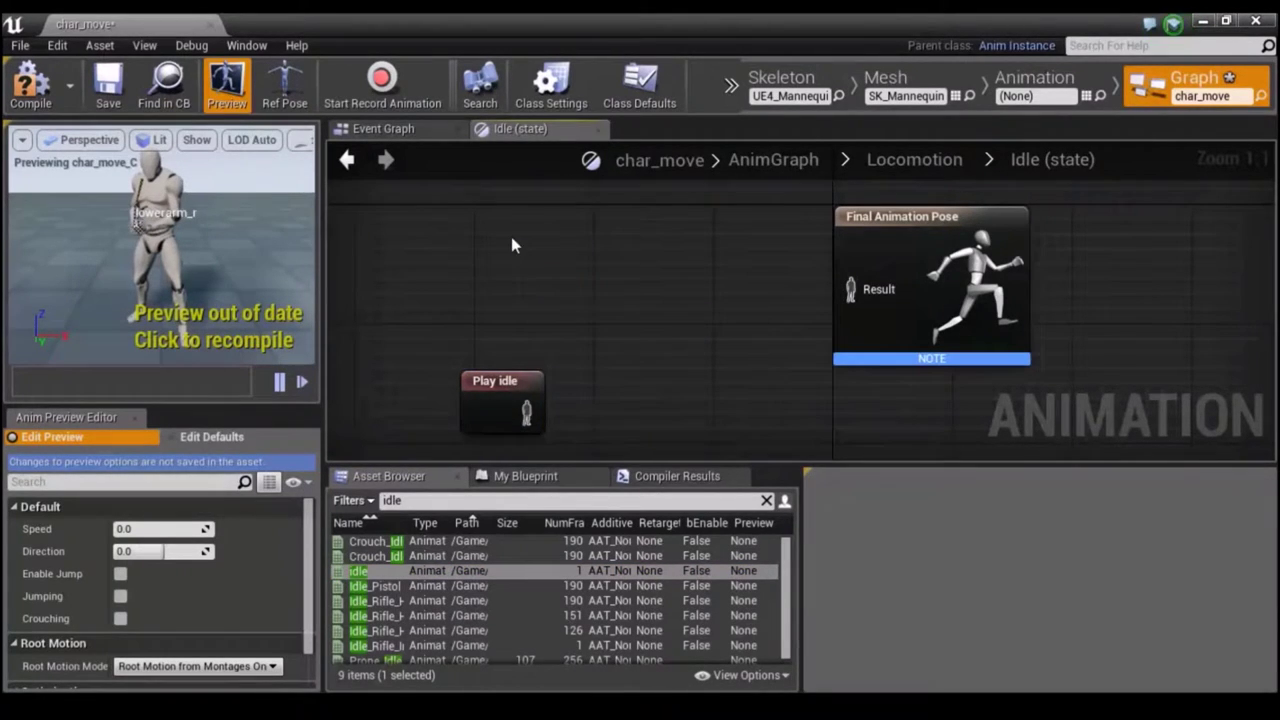
drag(481, 382, 537, 215)
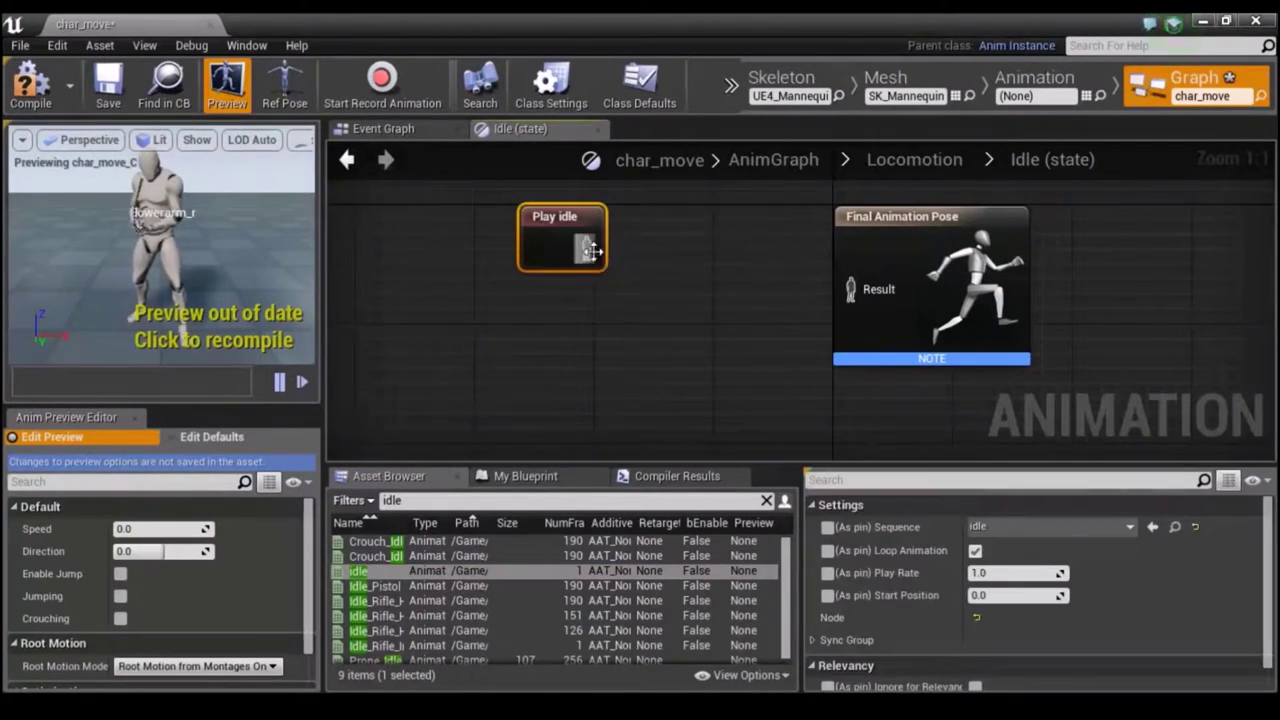
drag(788, 274, 852, 289)
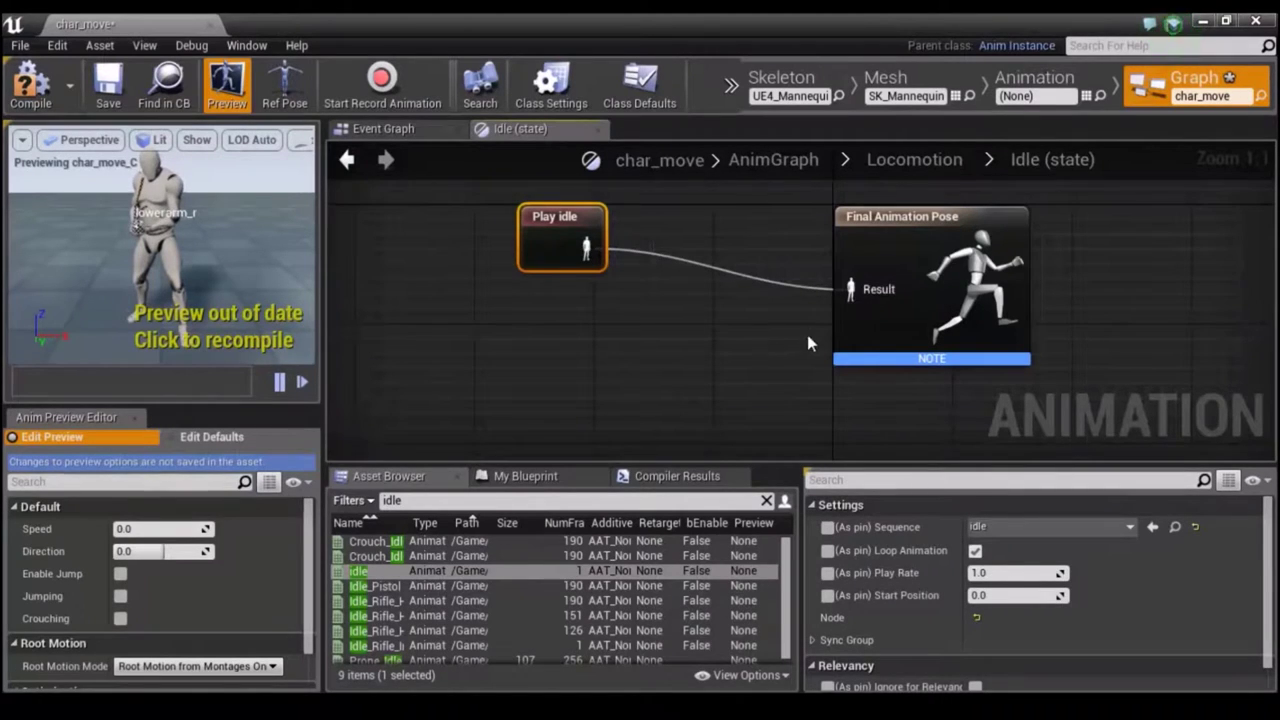
Compile and save the char_move animation blueprint.
click(30, 85)
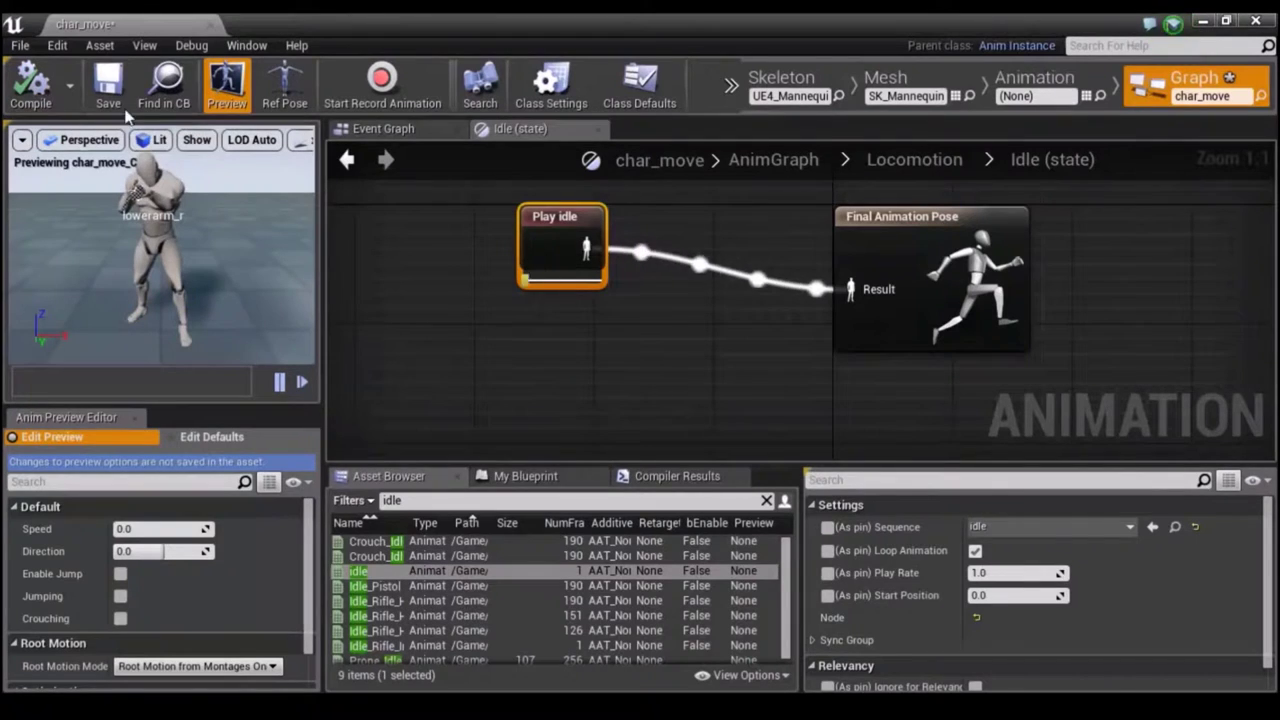
click(108, 85)
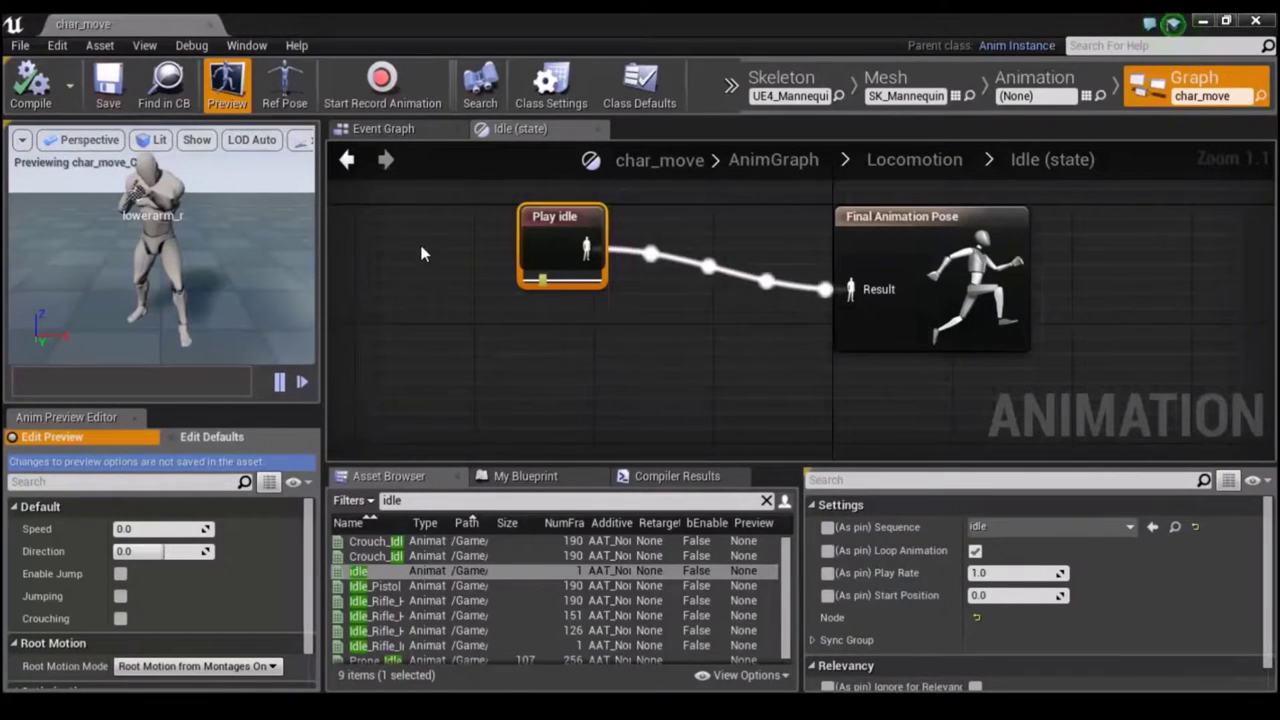
click(421, 253)
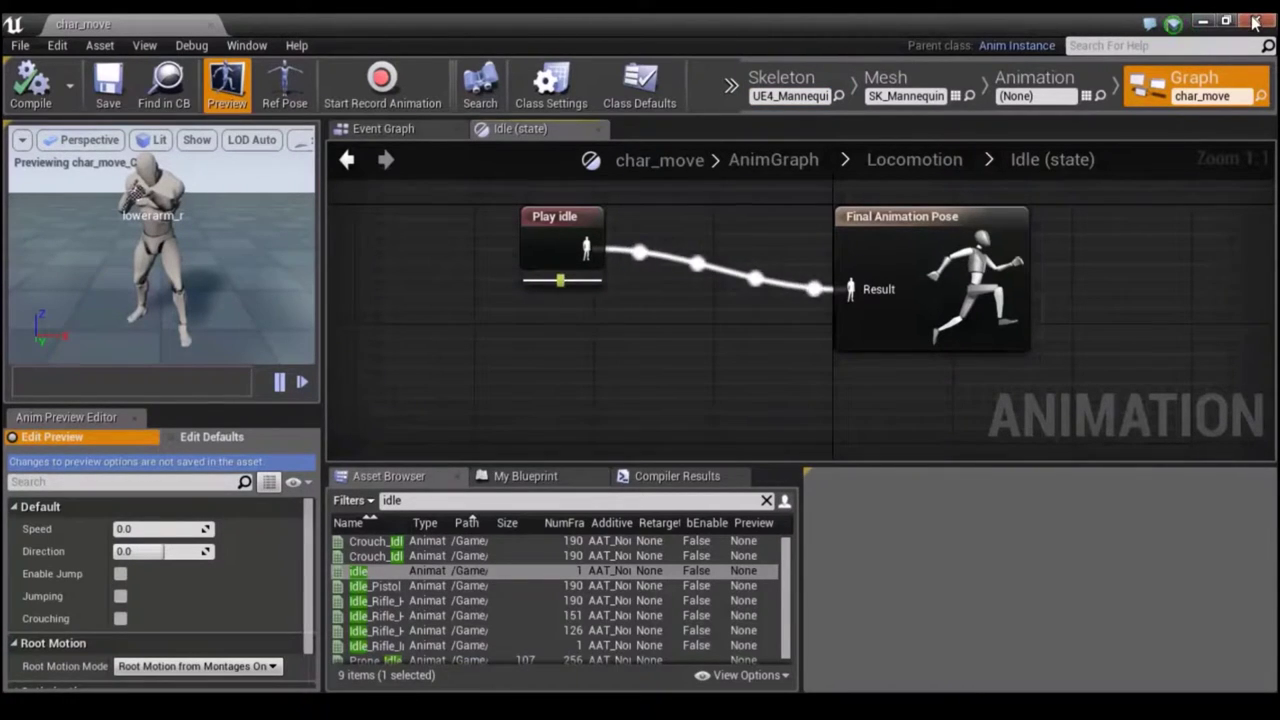
Run a play-in-editor test of FirstPersonExampleMap, then stop it with Esc.
click(1205, 24)
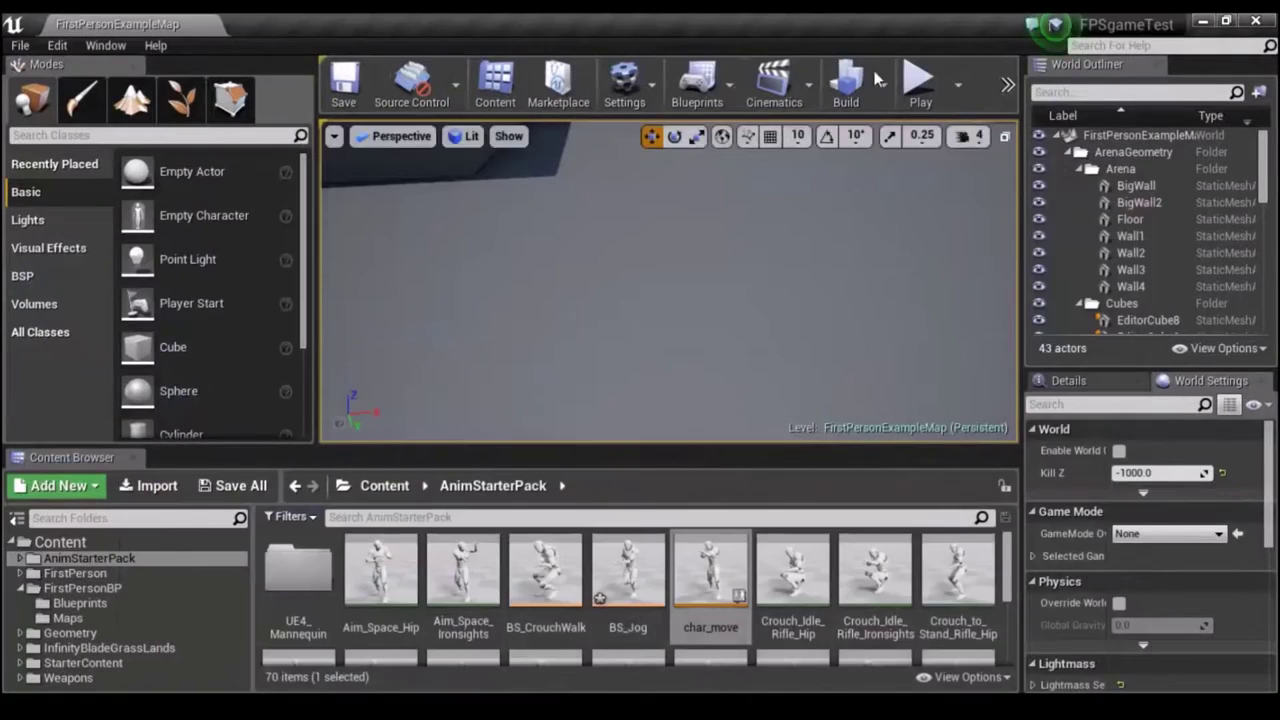
click(922, 85)
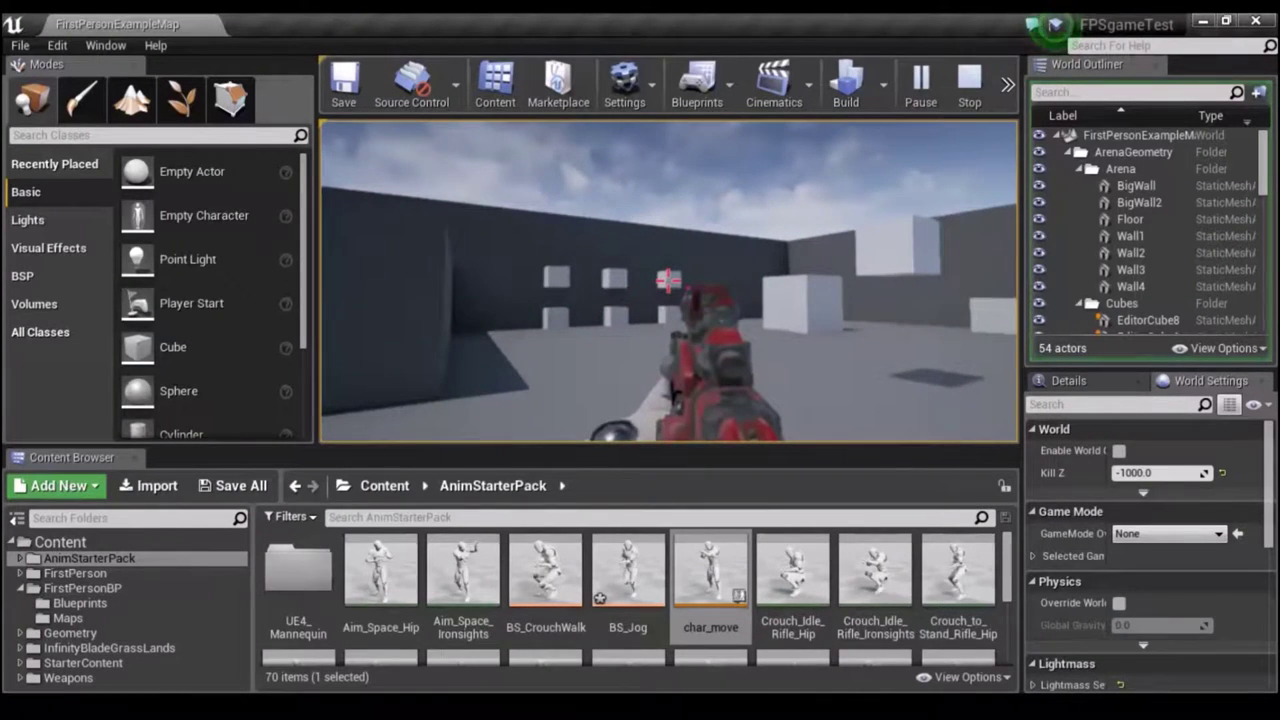
key(Escape)
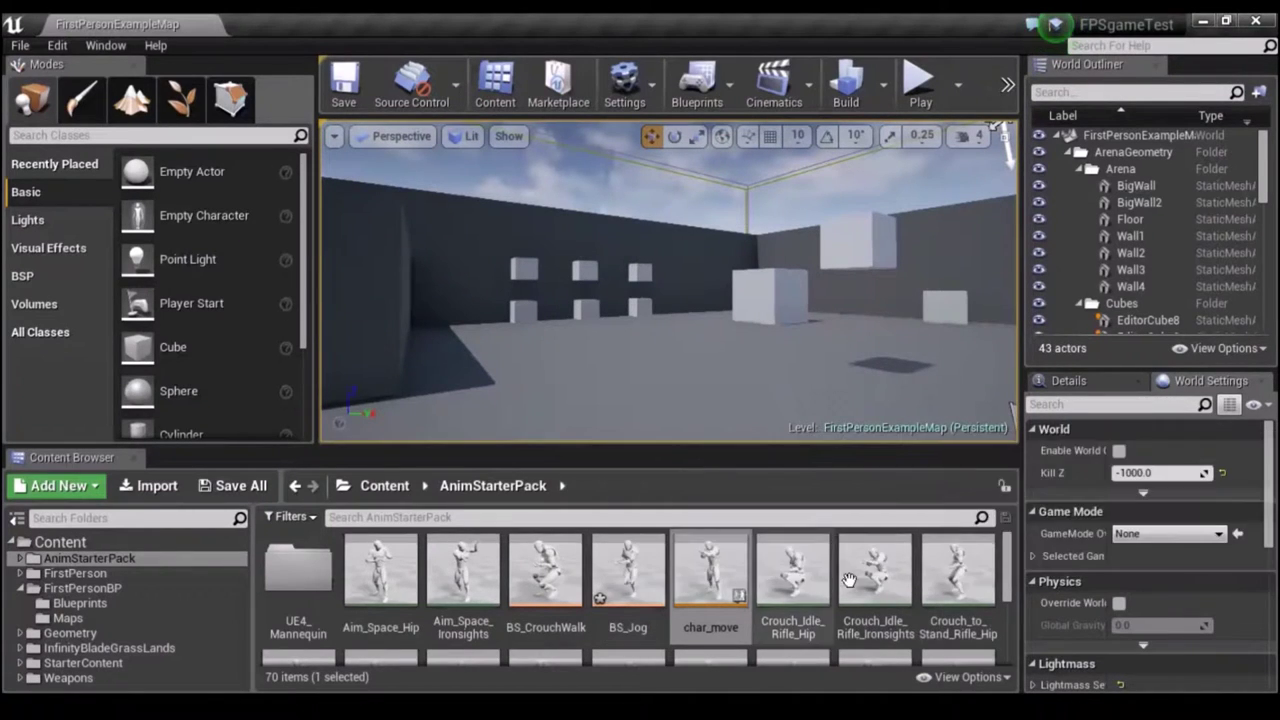
Duplicate Aim_Space_Ironsights in the Content Browser as 'top' and open the copy.
scroll(800, 580, down, 3)
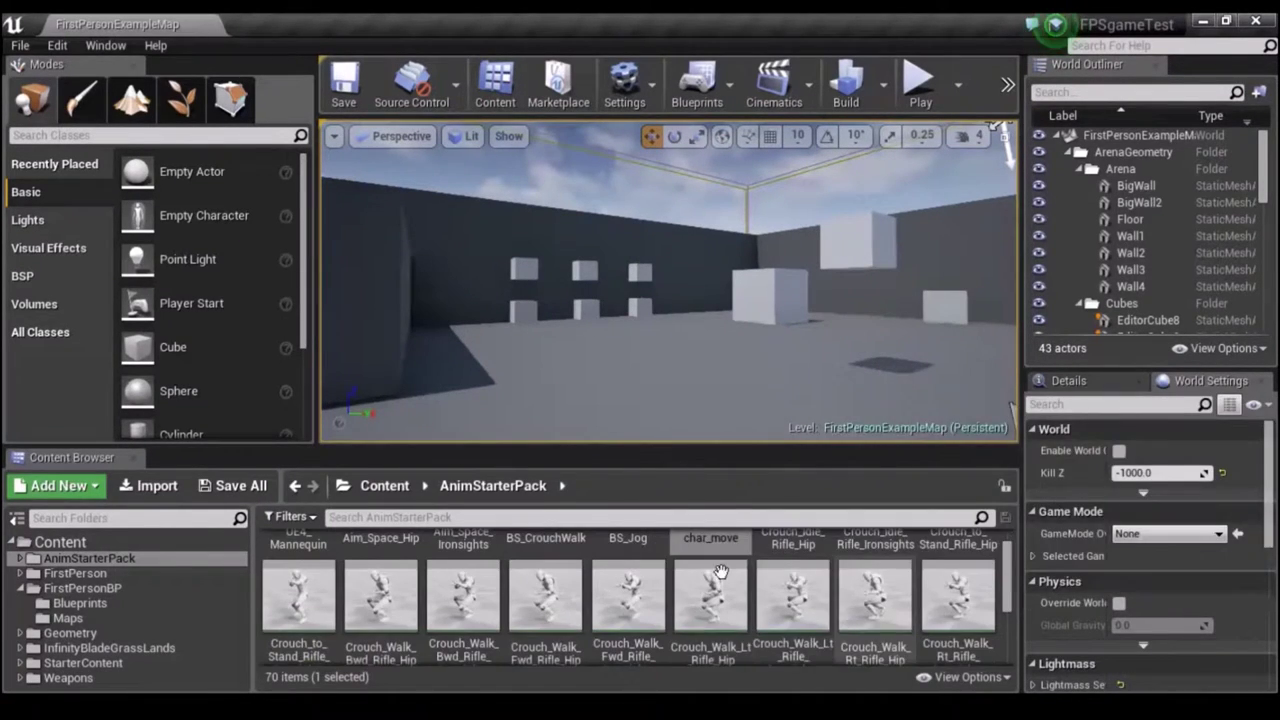
scroll(740, 580, up, 3)
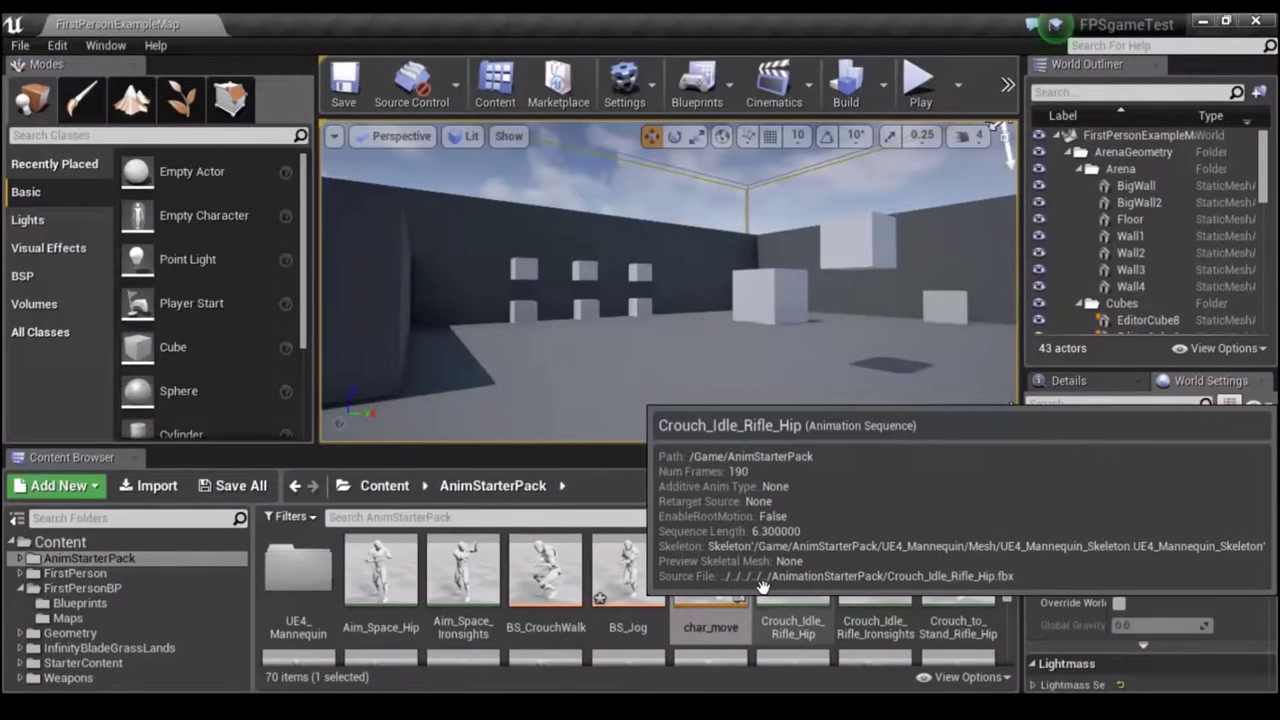
scroll(762, 586, down, 1)
scroll(762, 586, down, 1)
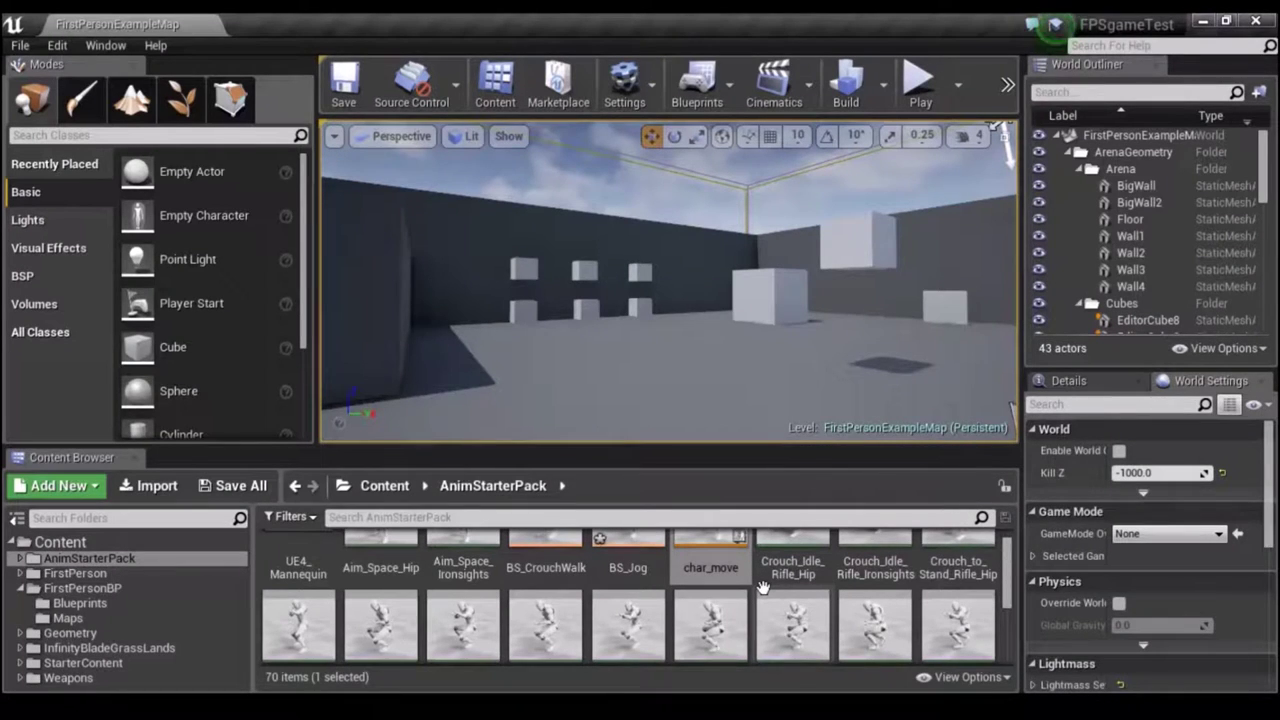
scroll(762, 586, down, 1)
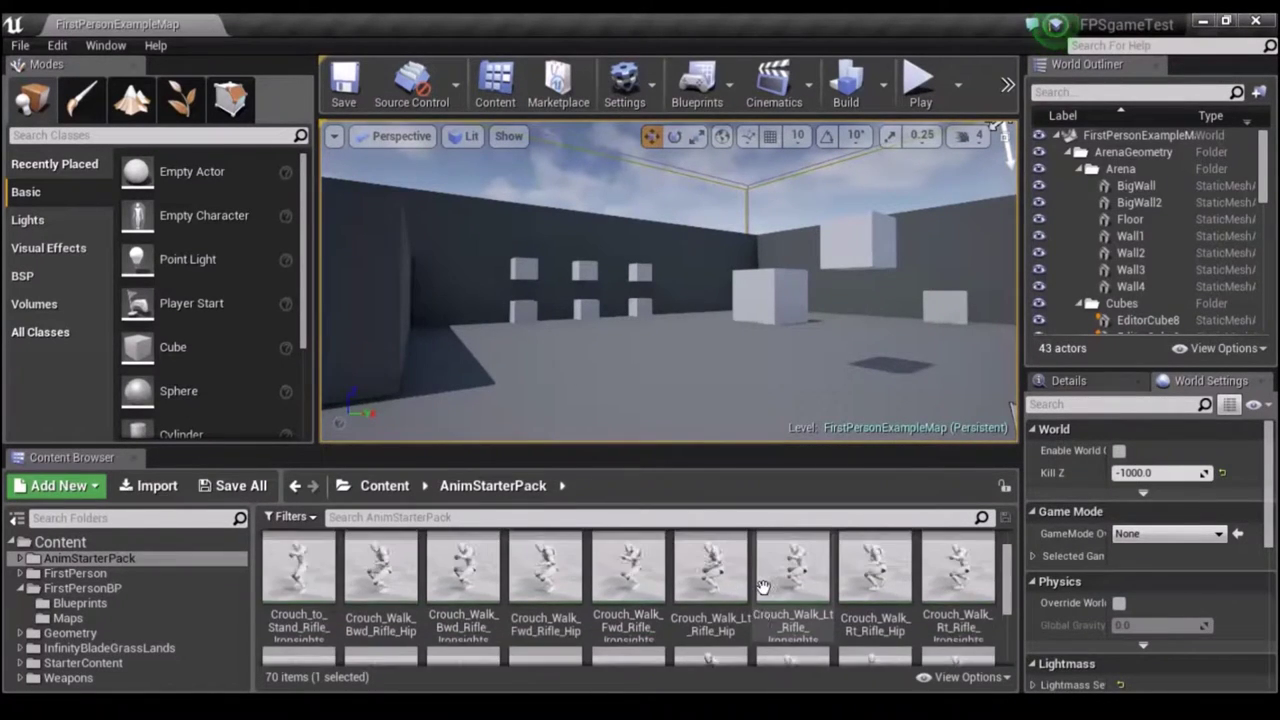
scroll(762, 586, up, 3)
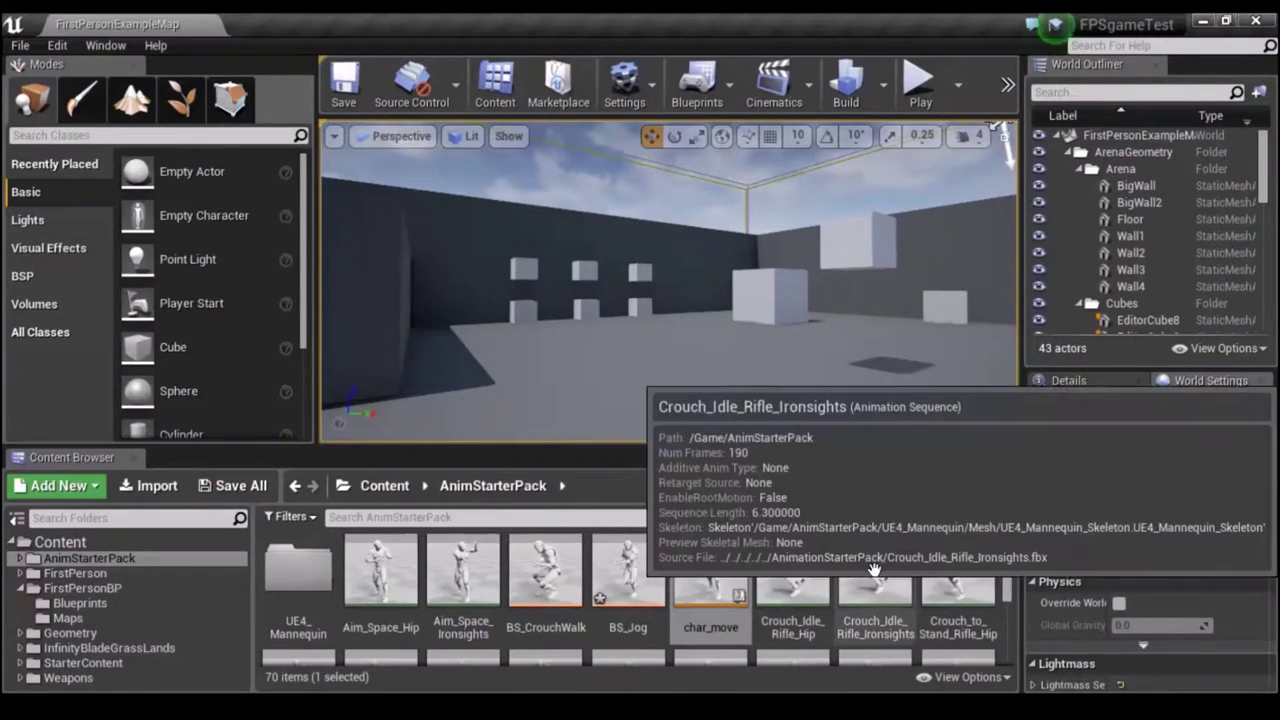
click(460, 588)
right_click(460, 588)
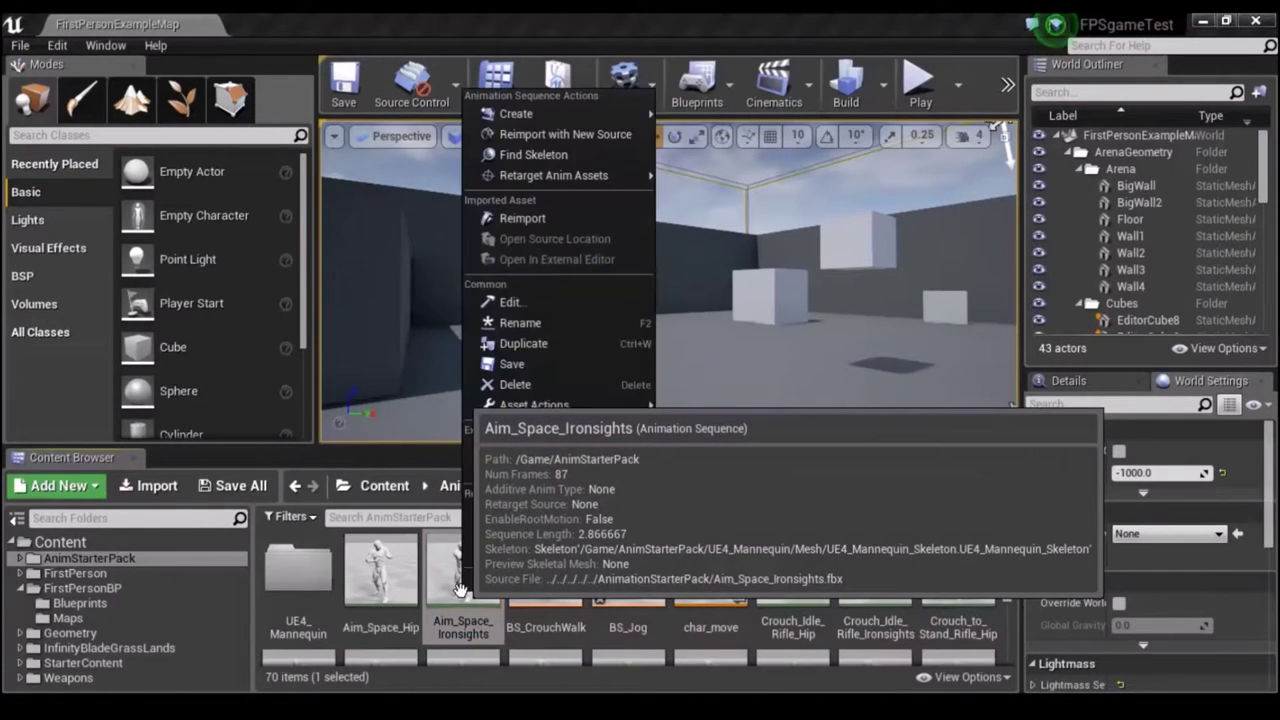
click(555, 344)
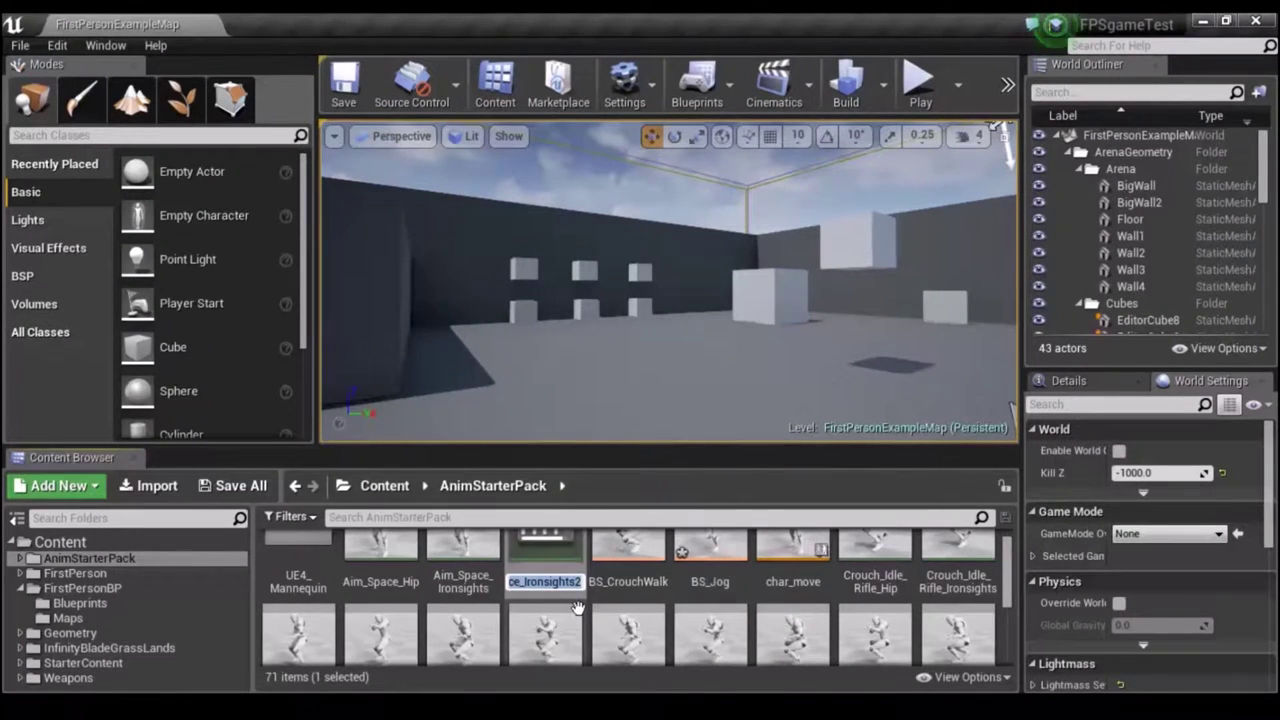
key(BackSpace)
text(top)
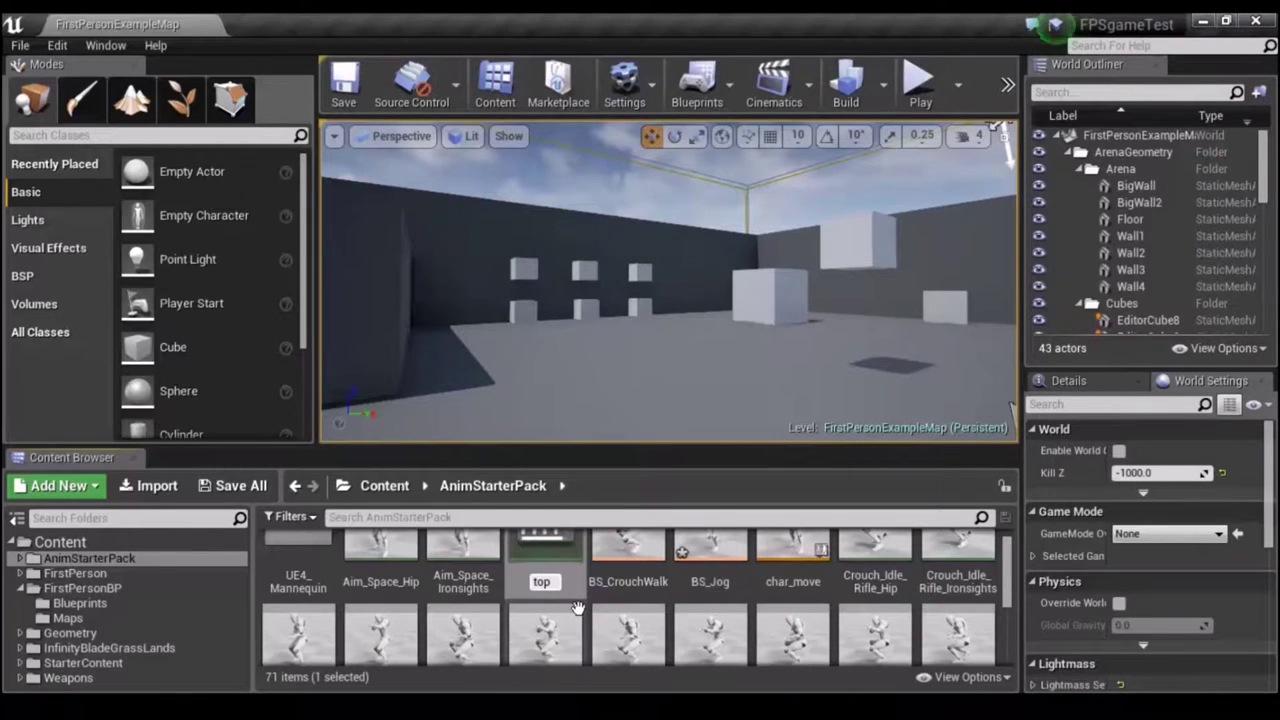
key(Return)
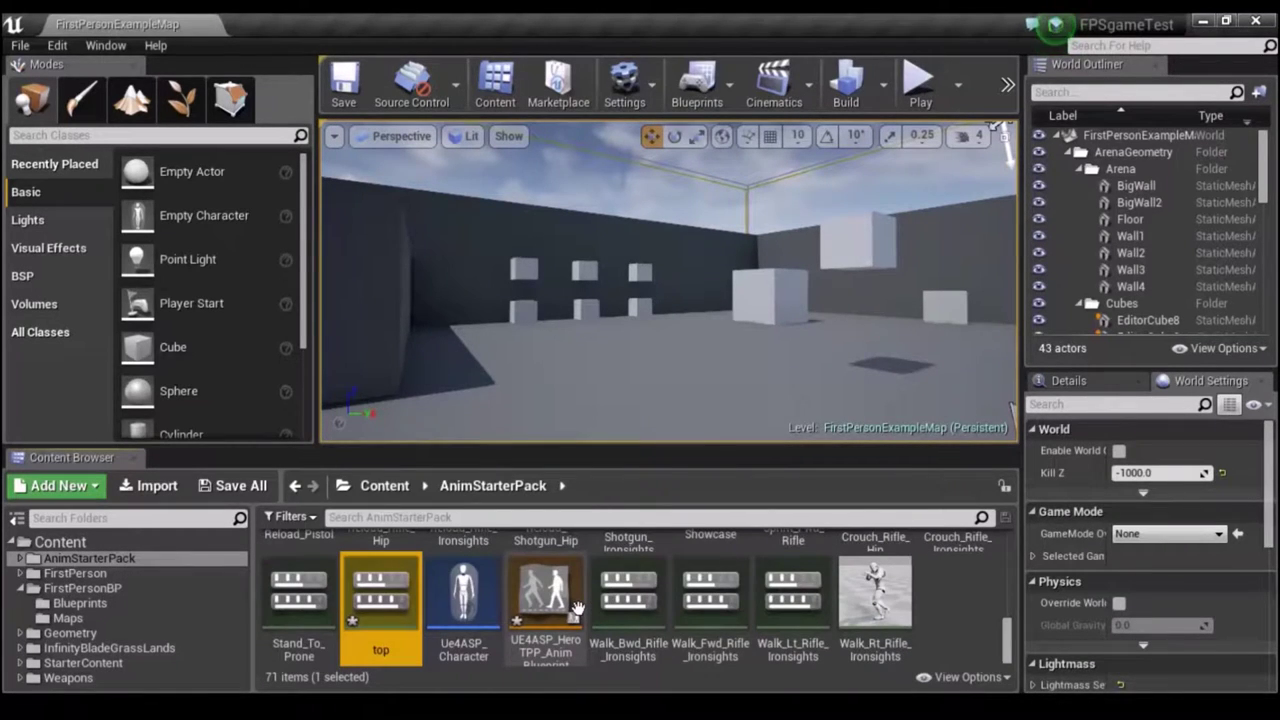
double_click(352, 647)
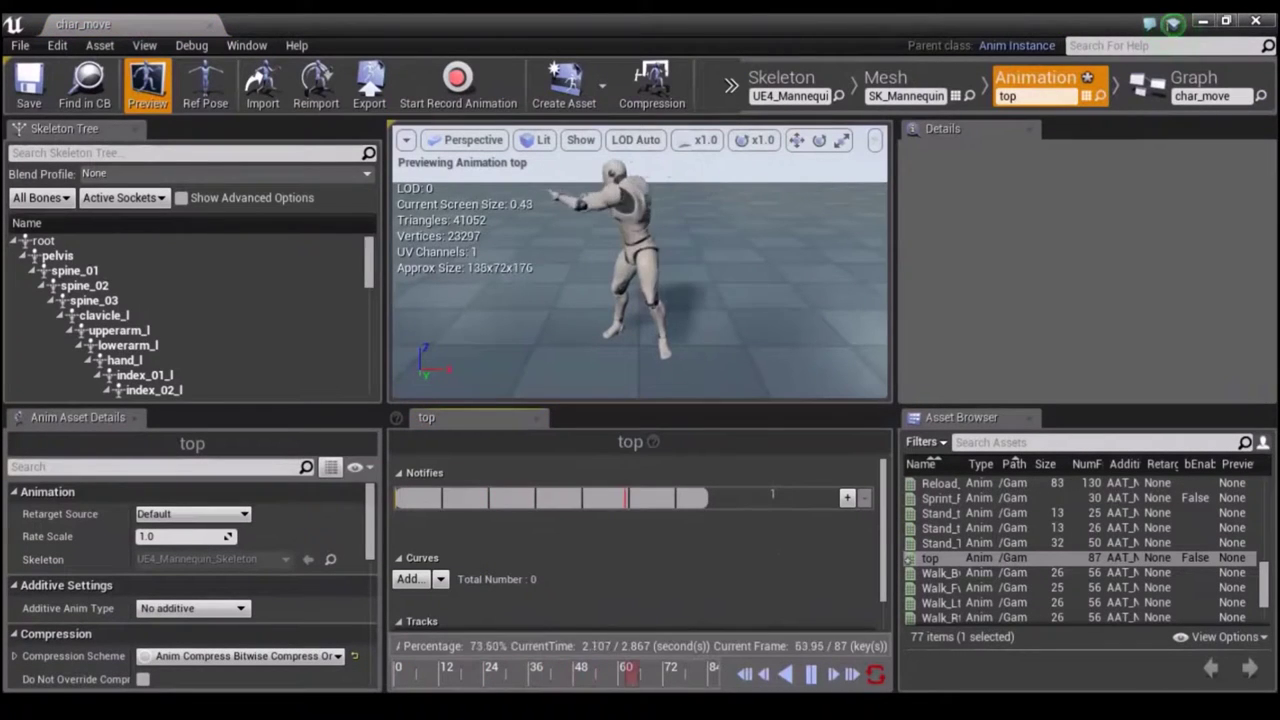
Pause the top animation at frame 10 and remove frames 11–87.
click(811, 675)
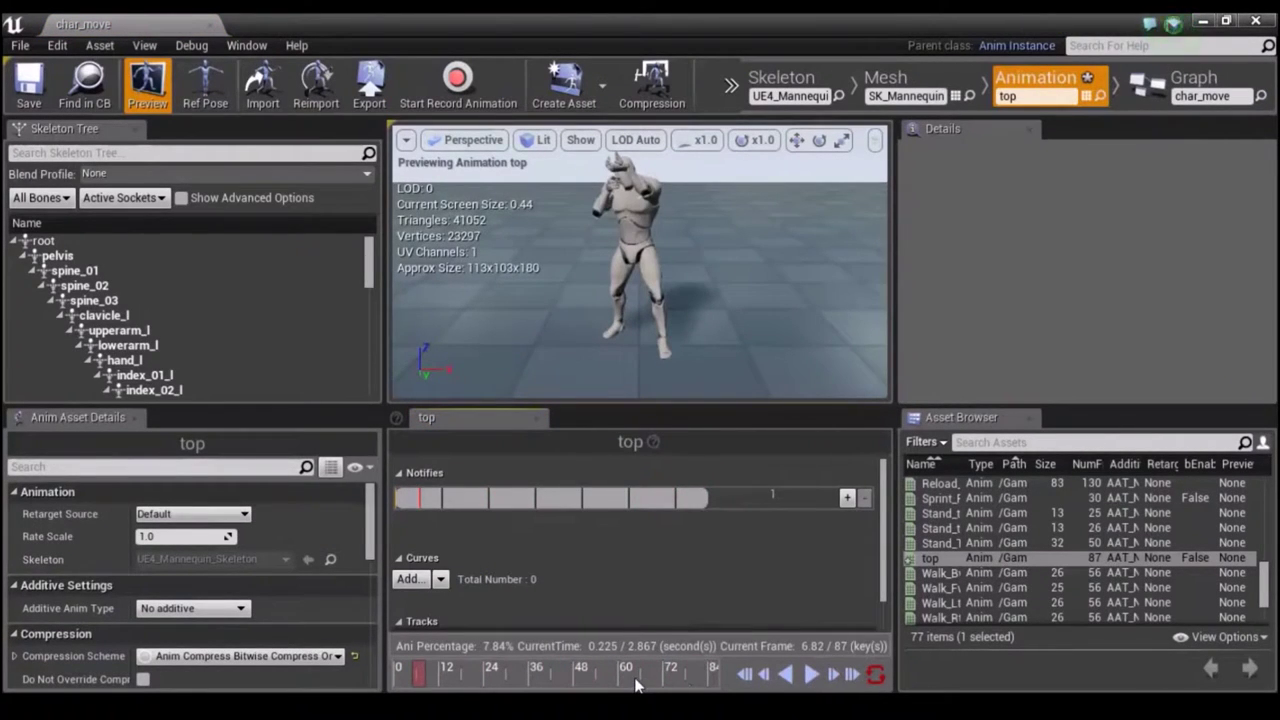
drag(540, 672, 583, 675)
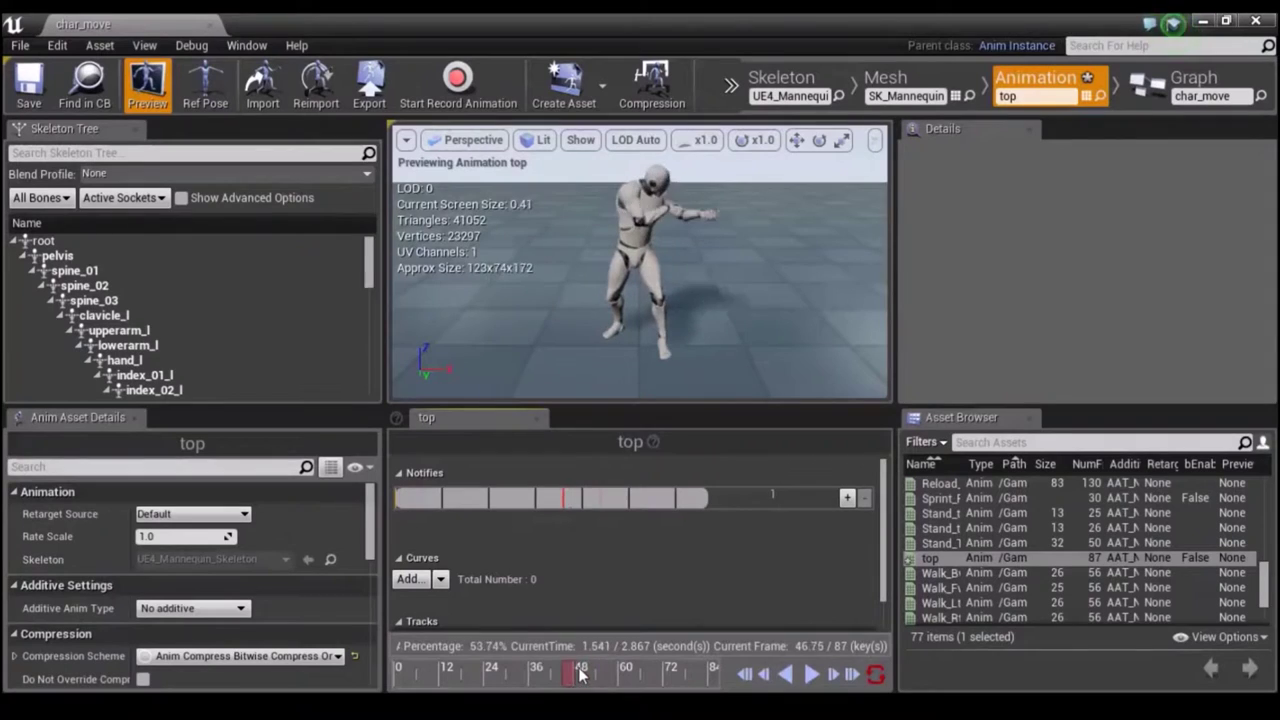
mouse_move(563, 676)
mouse_down()
mouse_move(652, 668)
mouse_move(461, 677)
mouse_move(428, 668)
mouse_move(435, 660)
mouse_up()
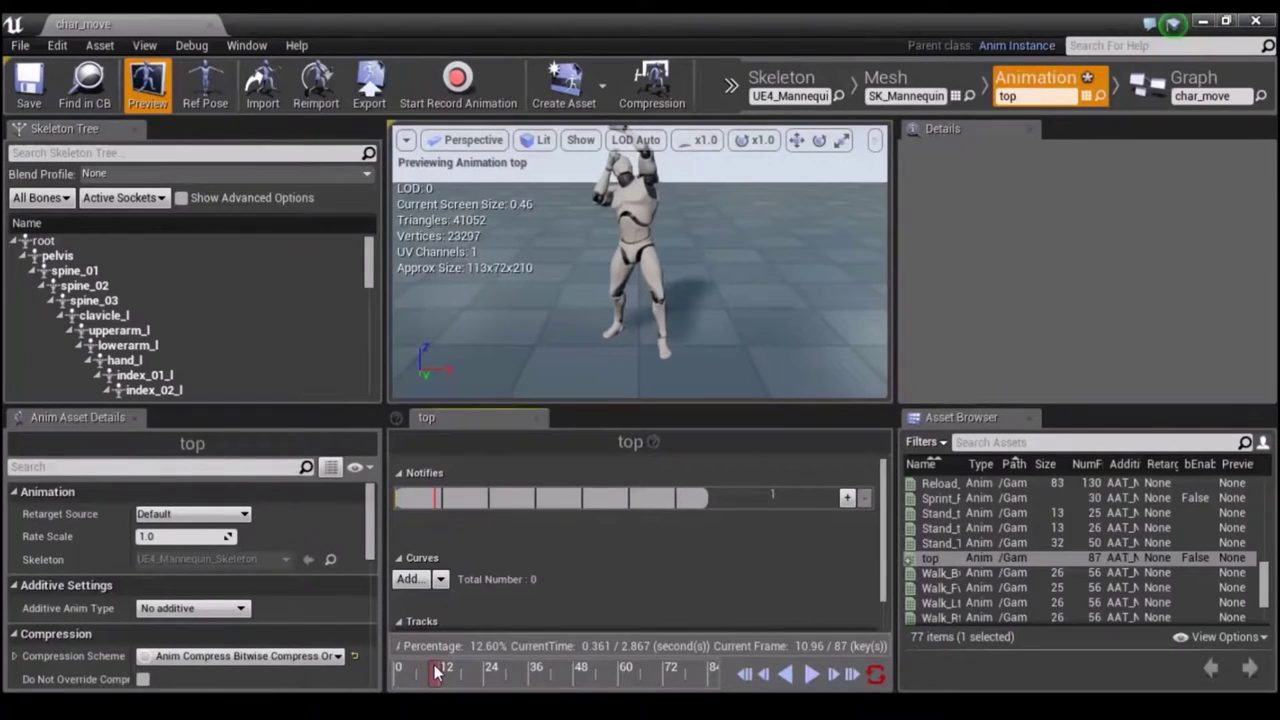
right_click(442, 672)
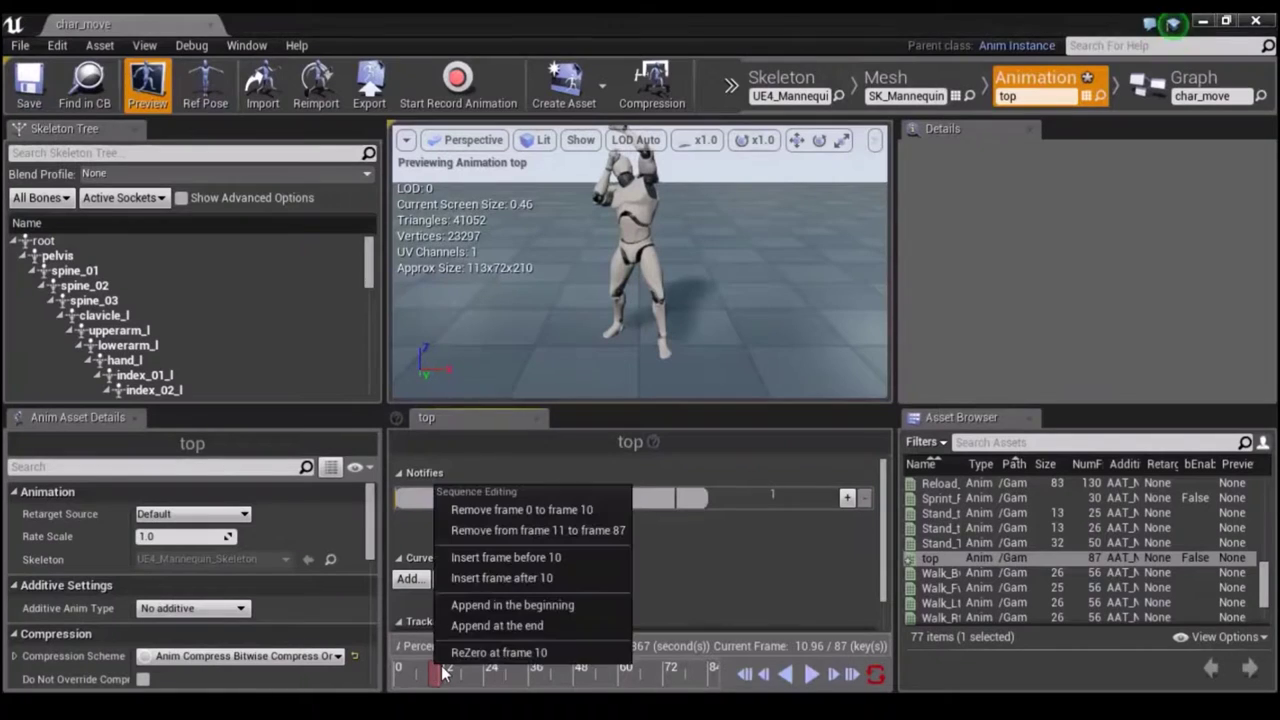
click(557, 532)
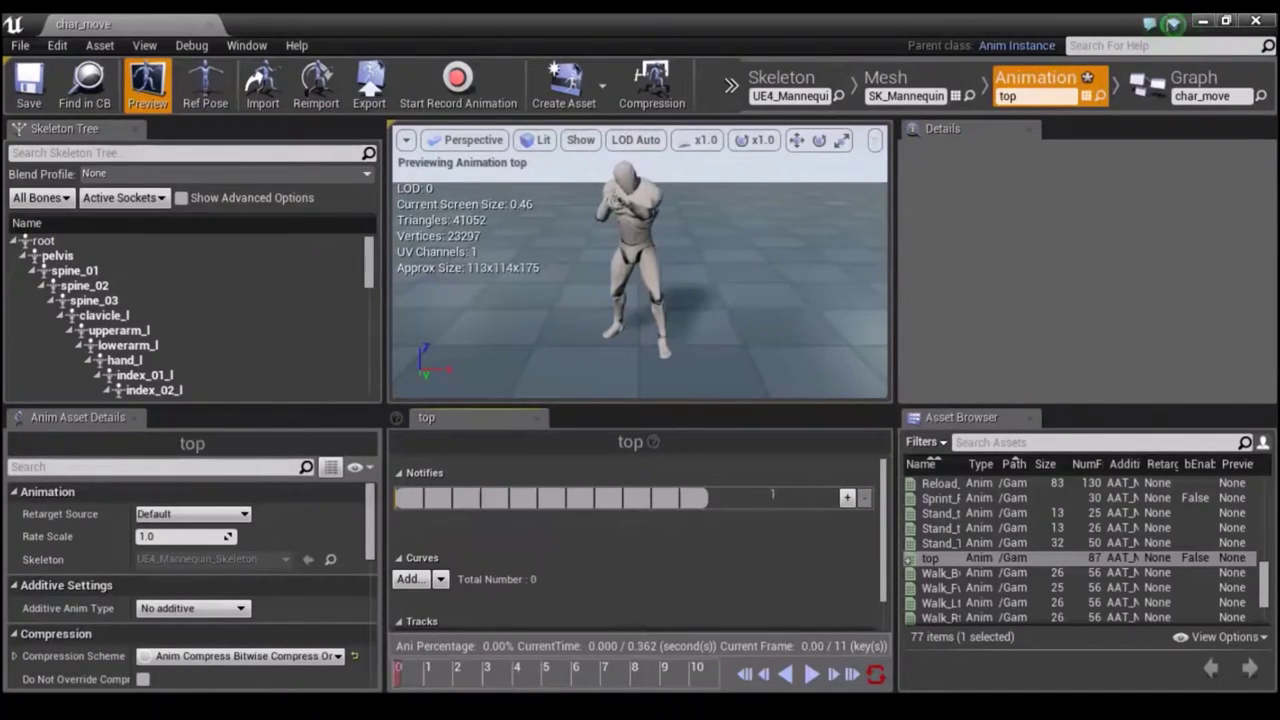
Remove frames 0–10 so one frame remains, save top, and close the editor.
drag(555, 677, 740, 677)
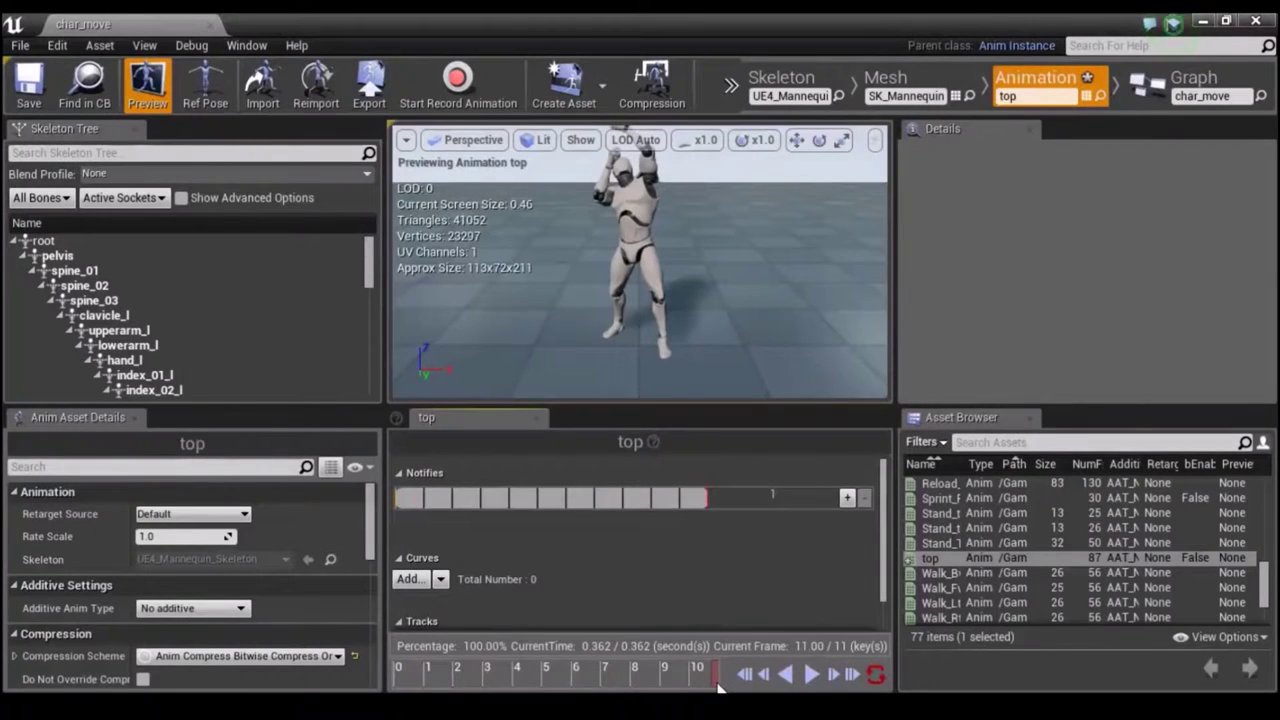
right_click(718, 687)
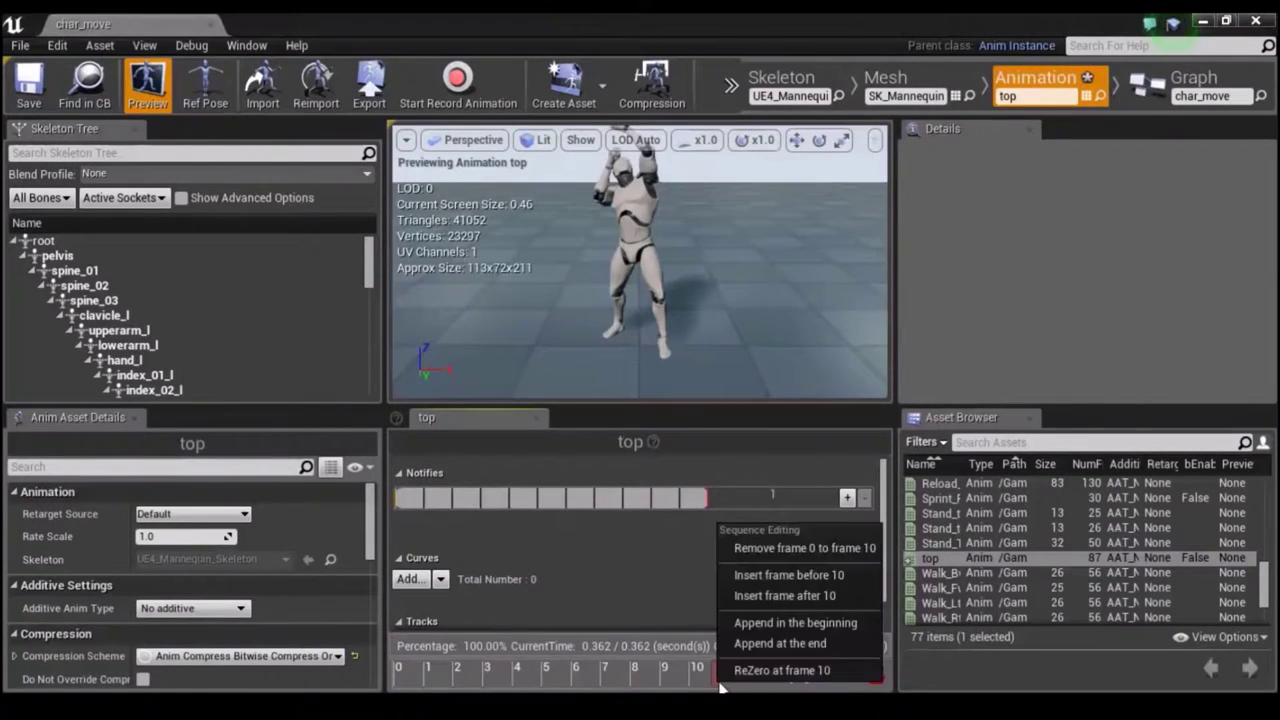
click(766, 549)
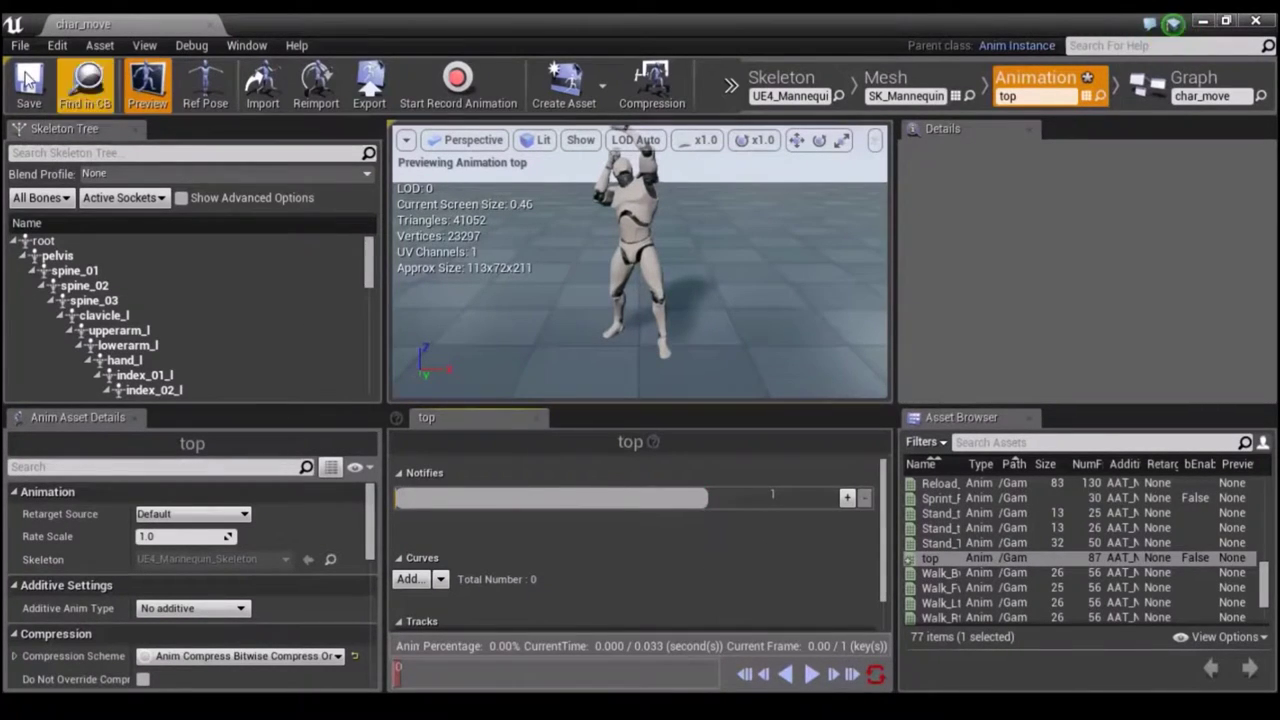
click(42, 93)
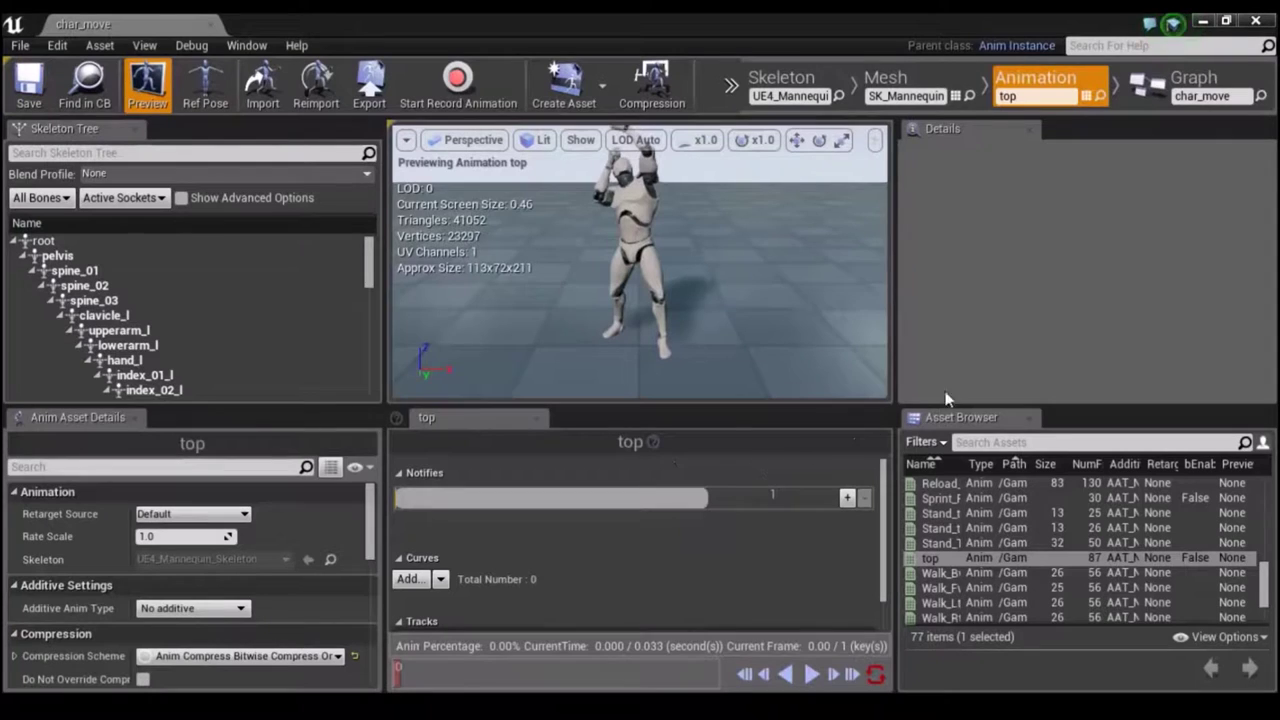
click(1256, 20)
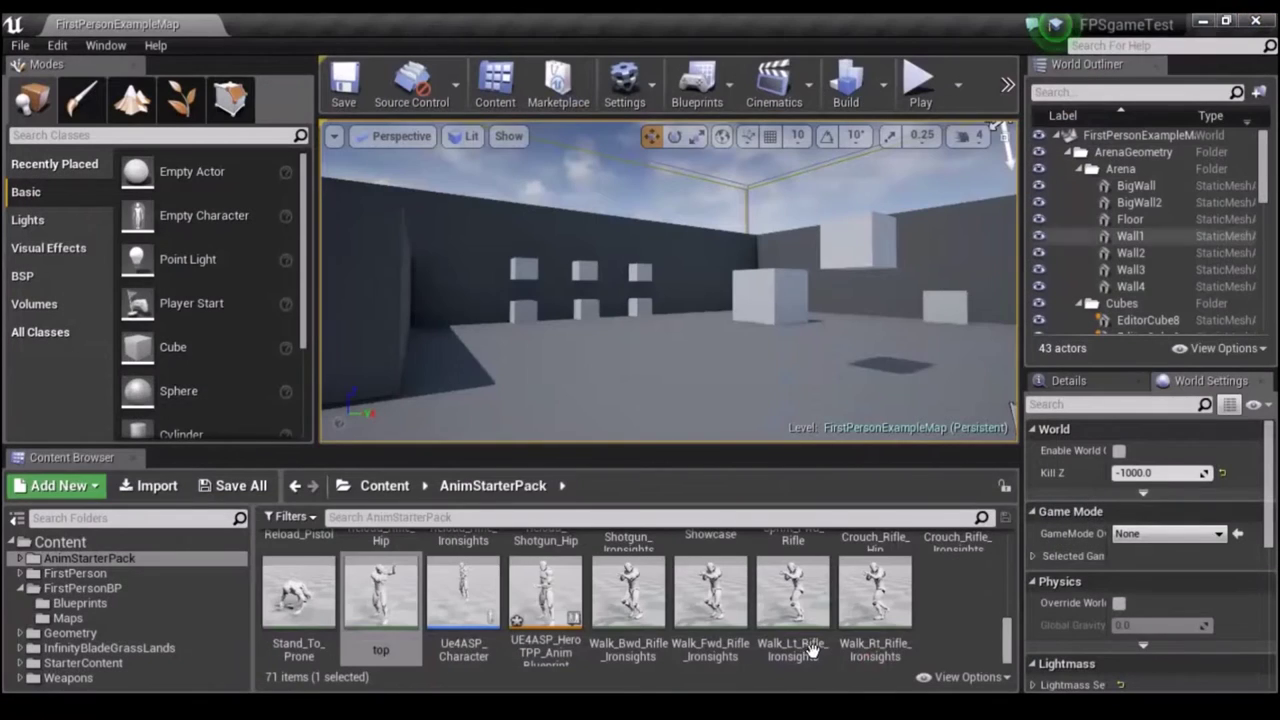
Duplicate Aim_Space_Ironsights as 'bot' and open it in the animation editor.
scroll(462, 620, down, 2)
scroll(462, 620, up, 2)
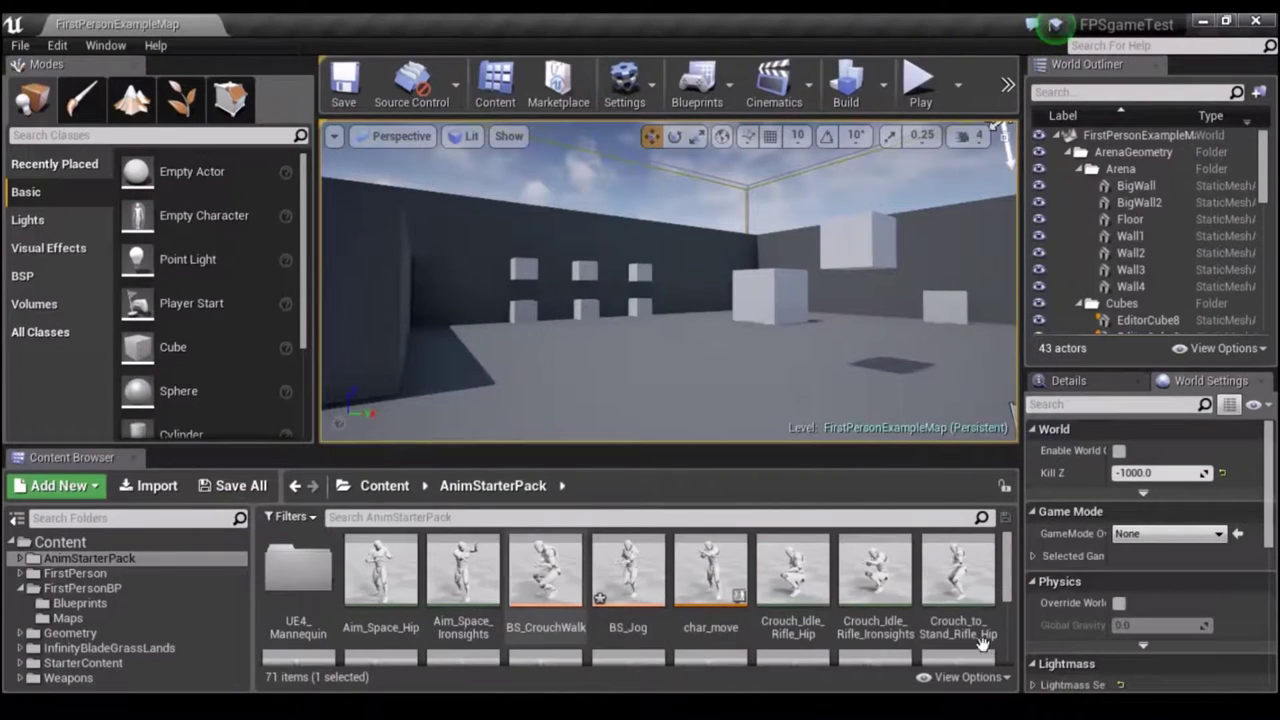
click(468, 575)
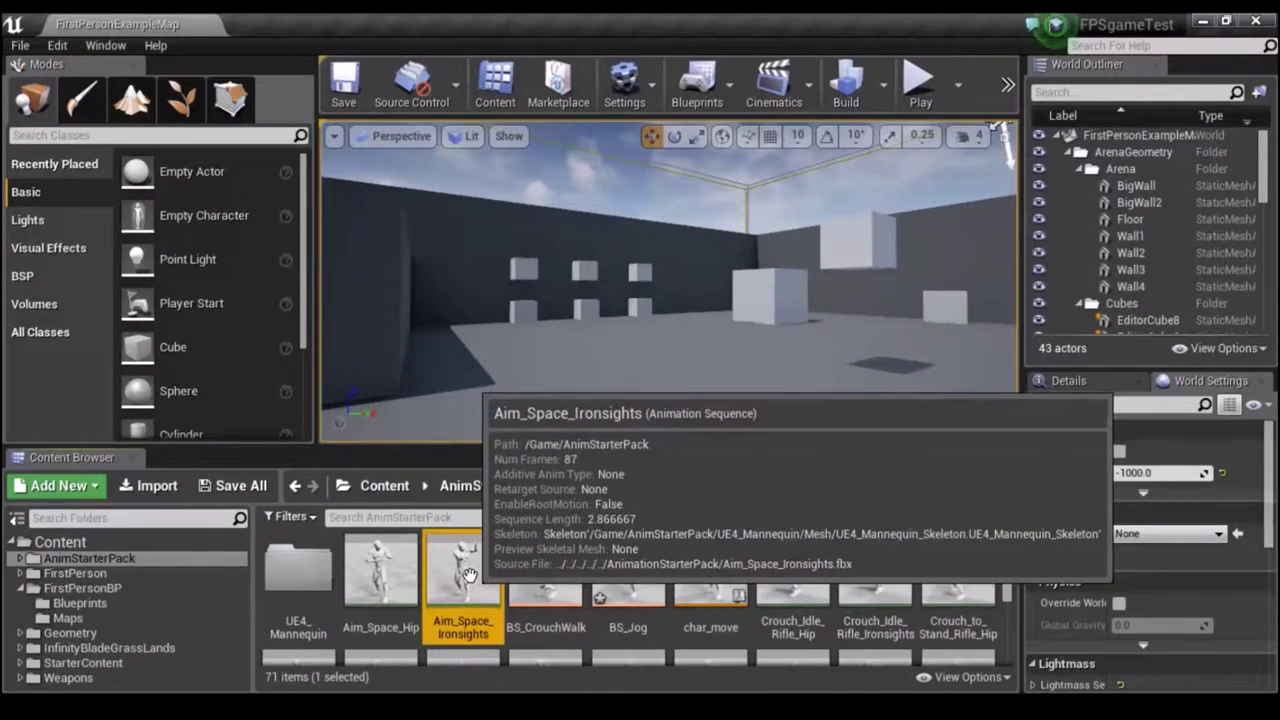
right_click(468, 575)
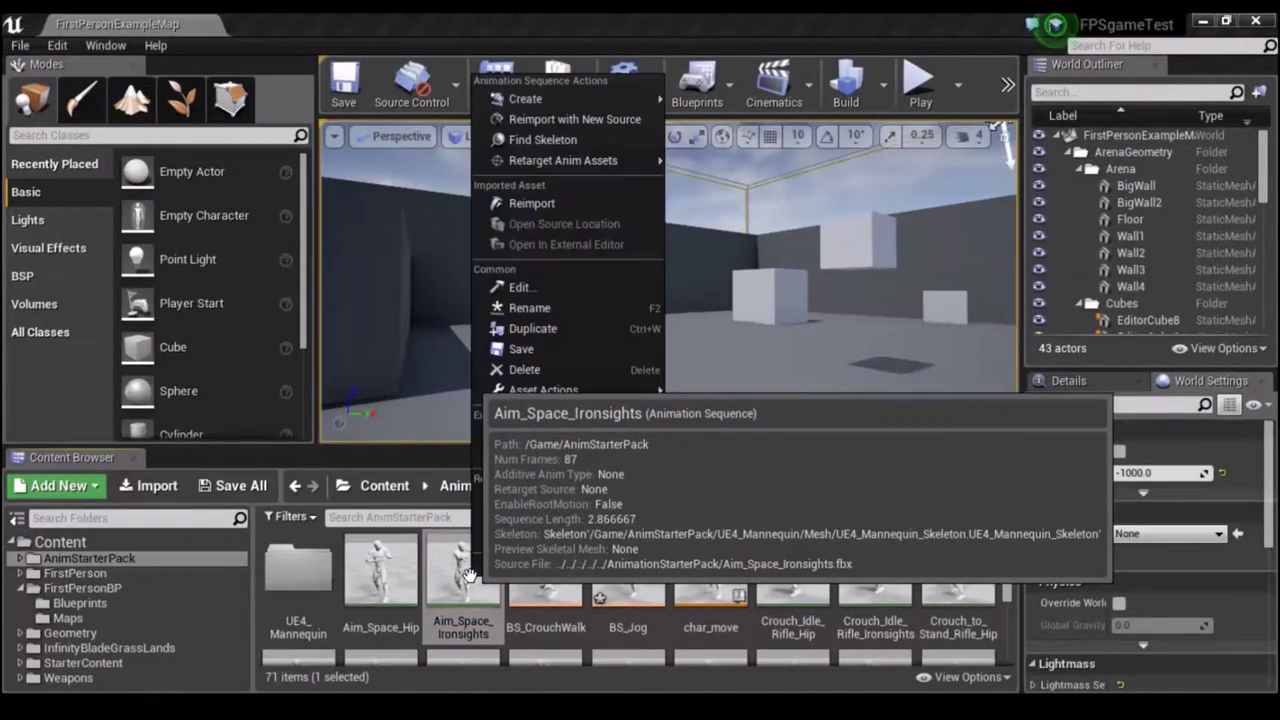
click(532, 328)
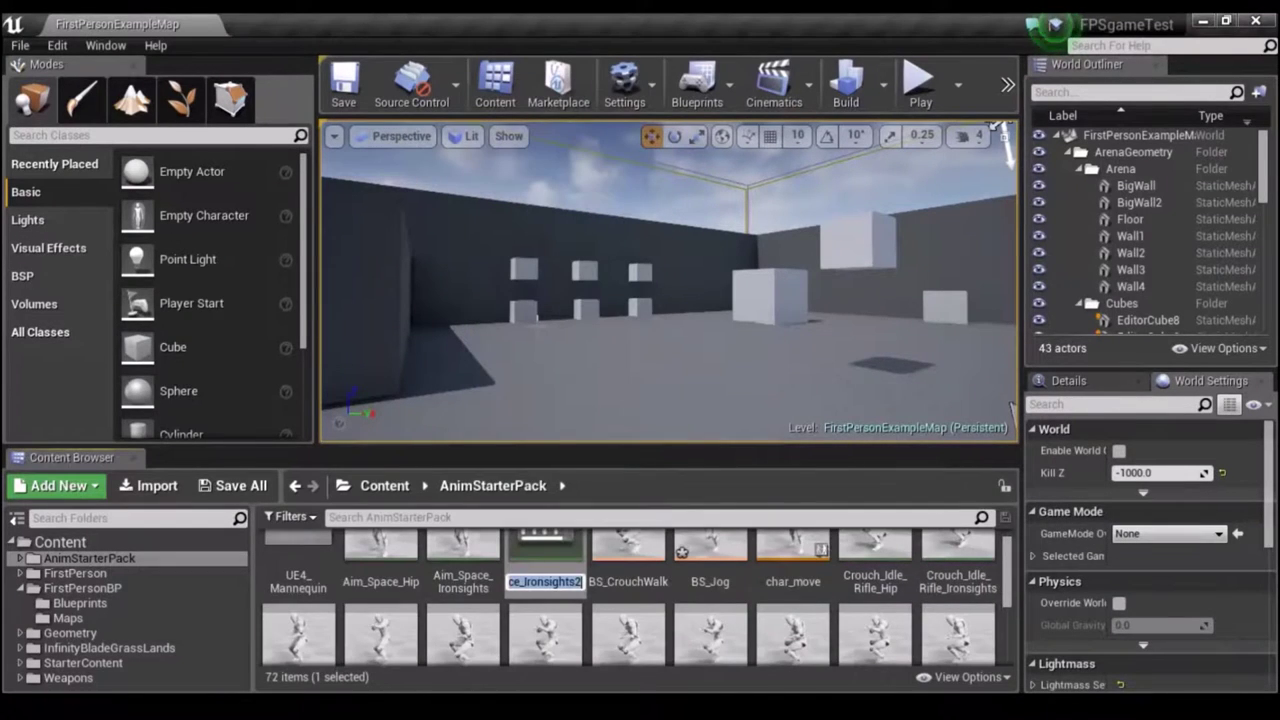
key(BackSpace)
text(bot)
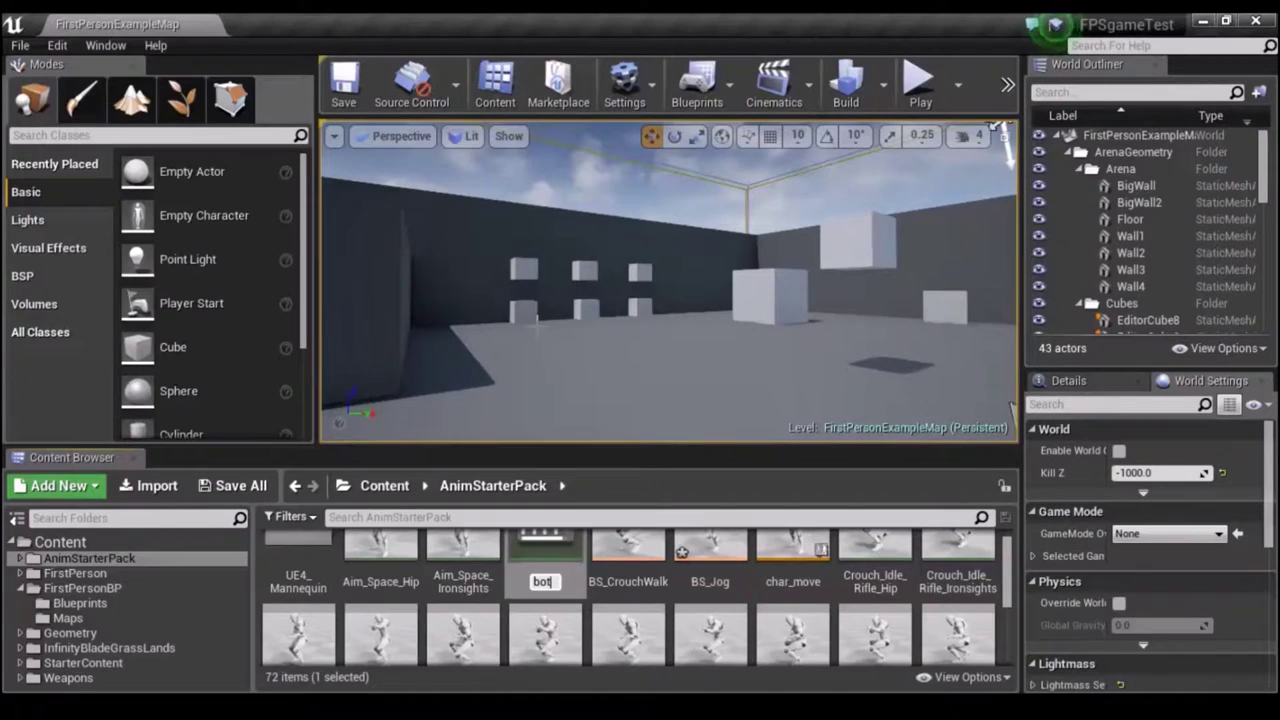
key(Return)
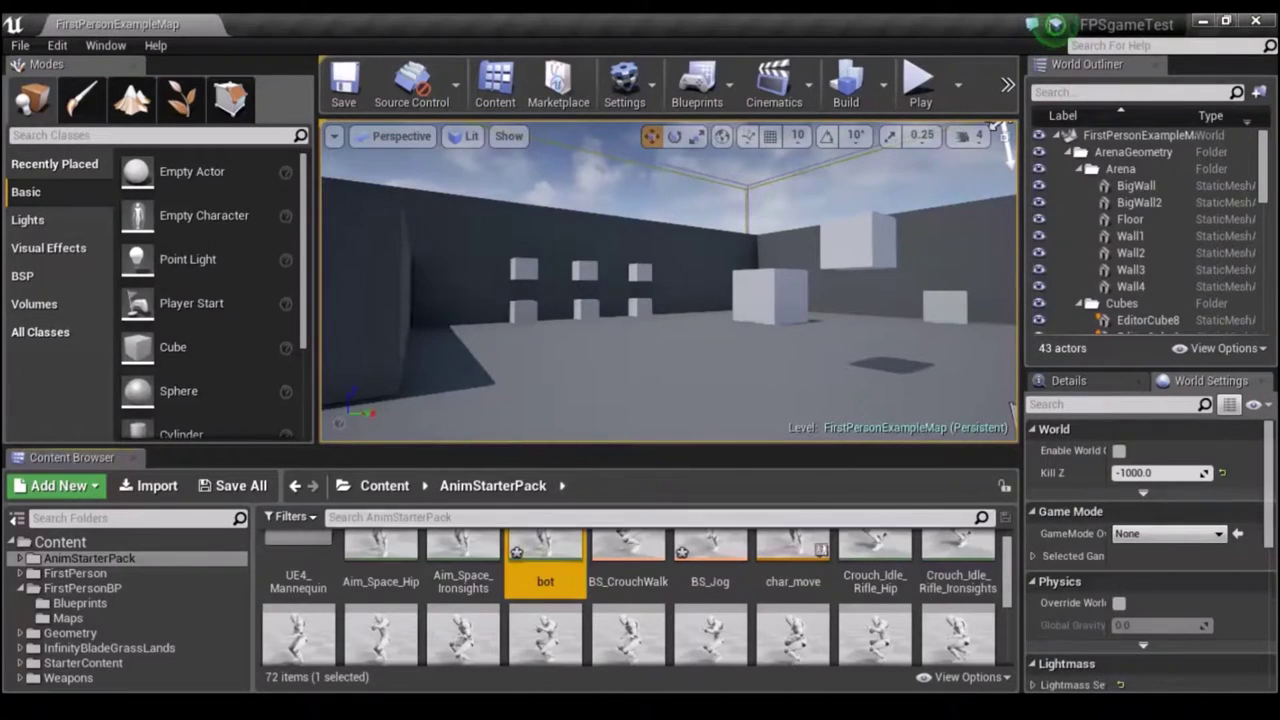
double_click(536, 556)
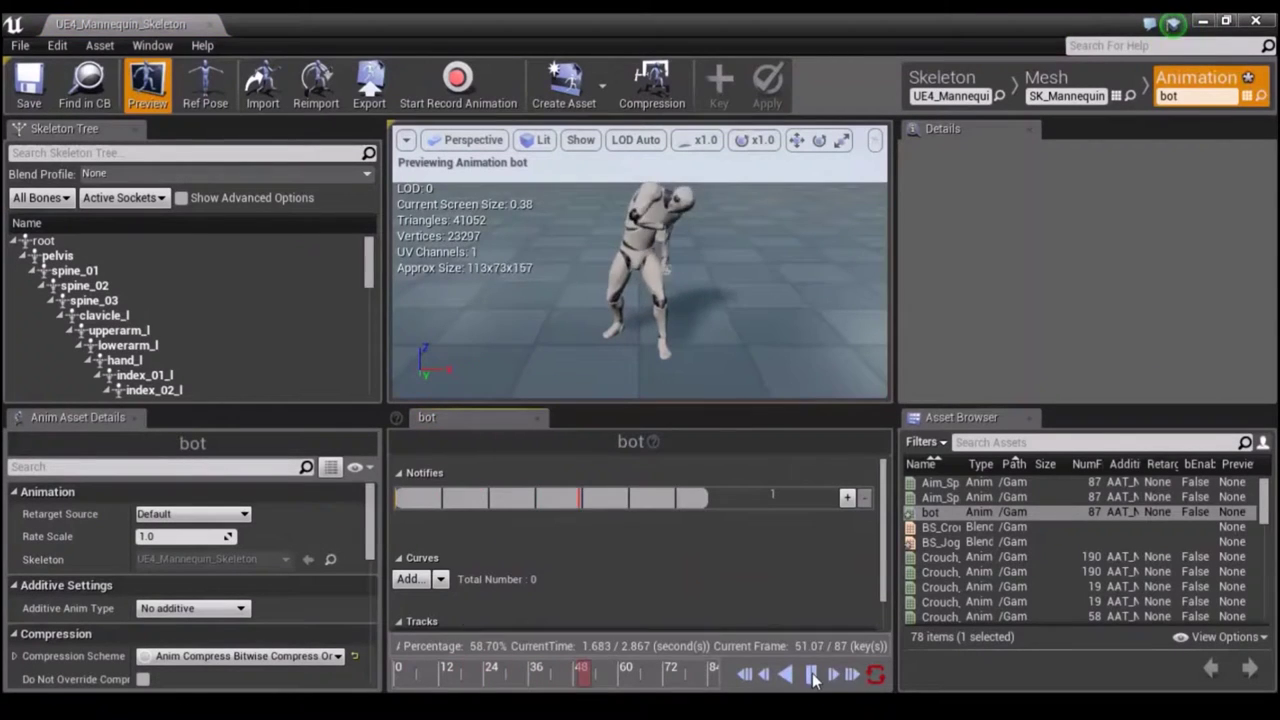
Pause bot at the downward aim pose, frame 21, and remove frames 22–87.
click(812, 676)
drag(518, 678, 397, 685)
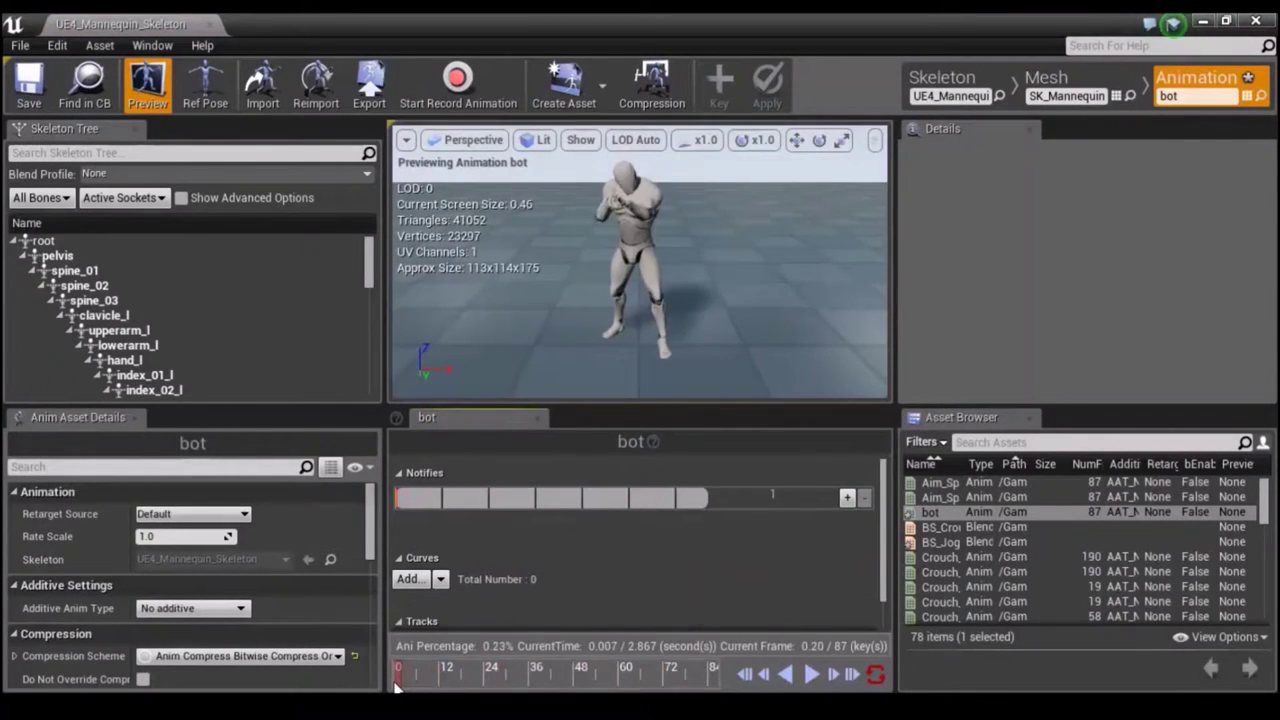
drag(408, 686, 433, 683)
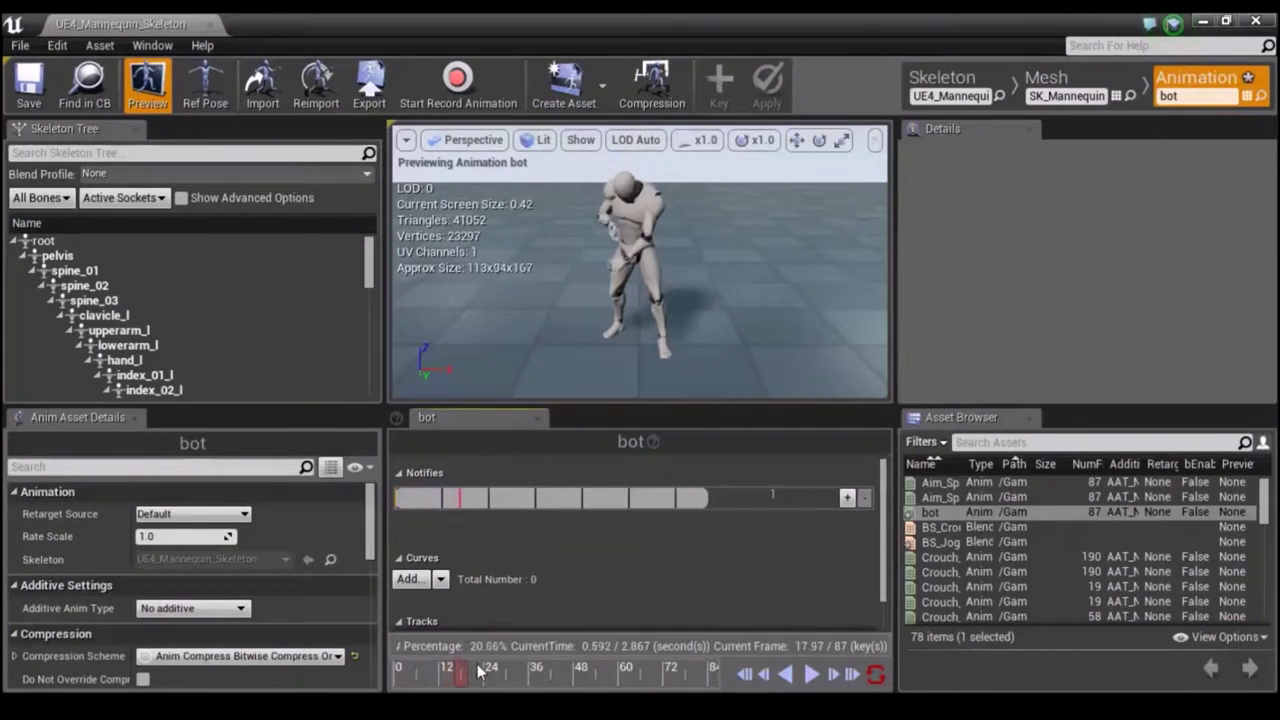
mouse_move(453, 677)
mouse_down()
mouse_move(490, 670)
mouse_move(476, 670)
mouse_up()
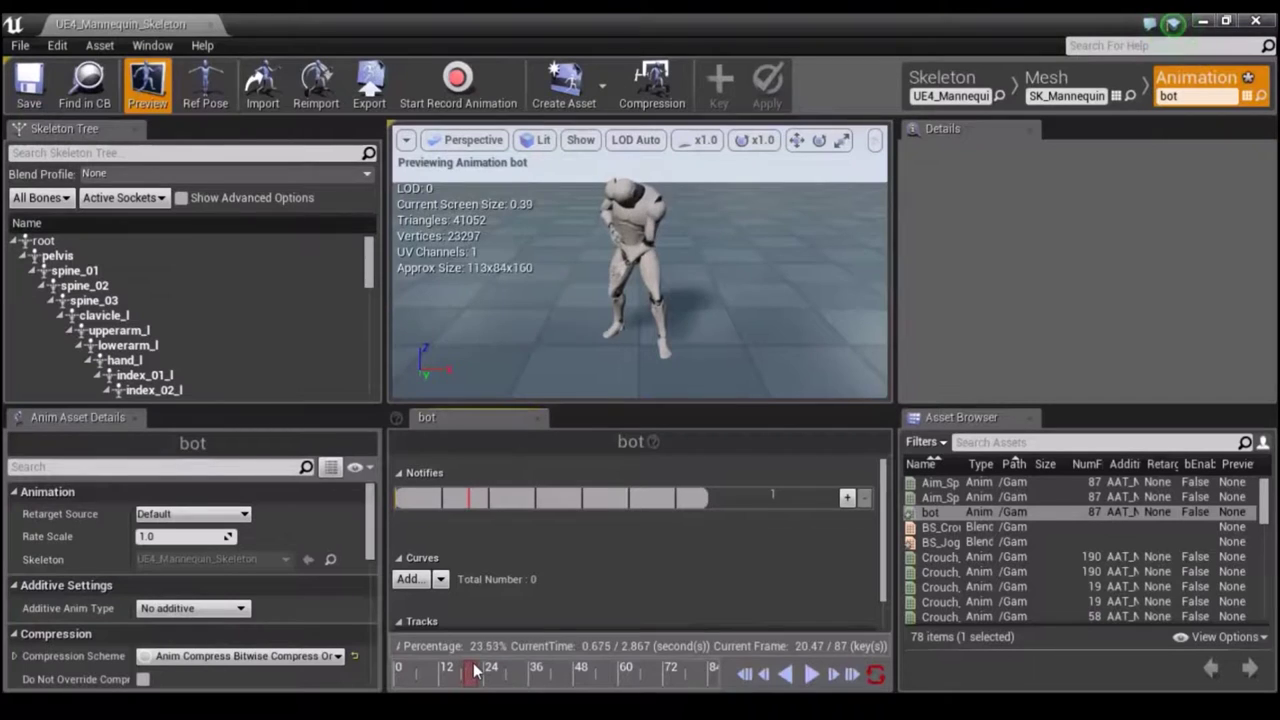
right_click(474, 663)
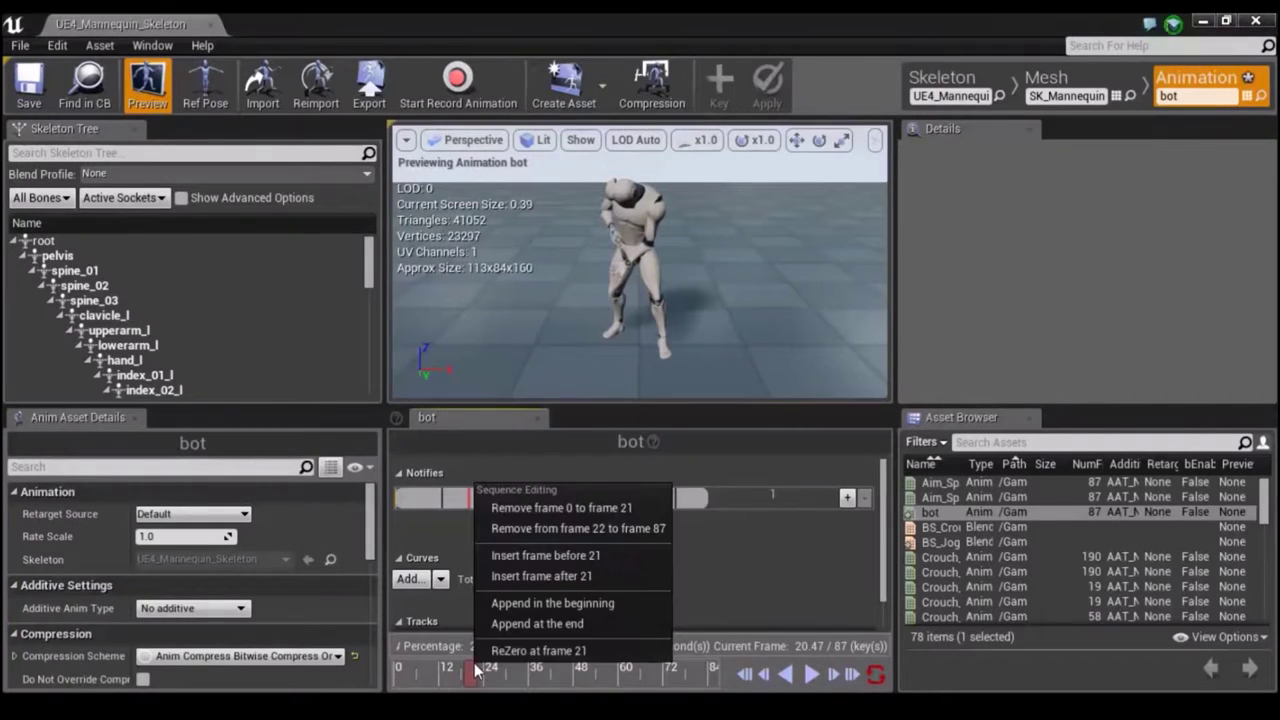
click(557, 528)
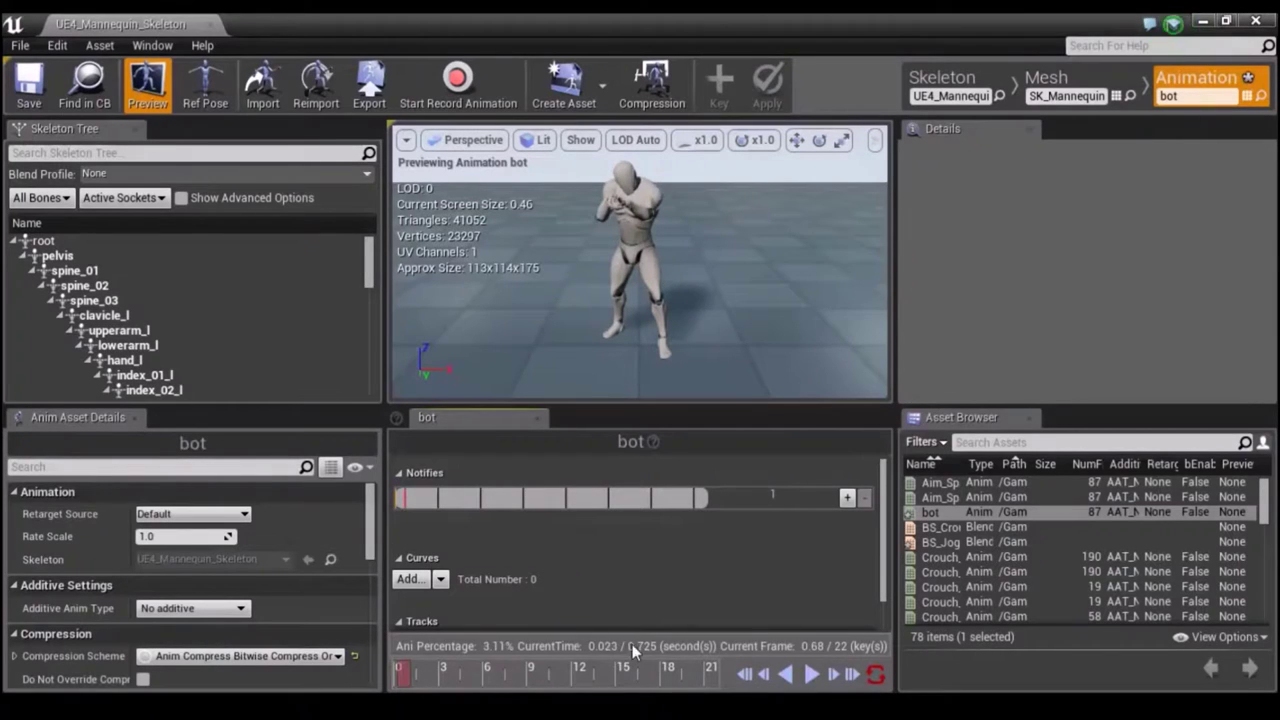
Remove frames 0–21 from bot, leaving a single frame.
click(811, 674)
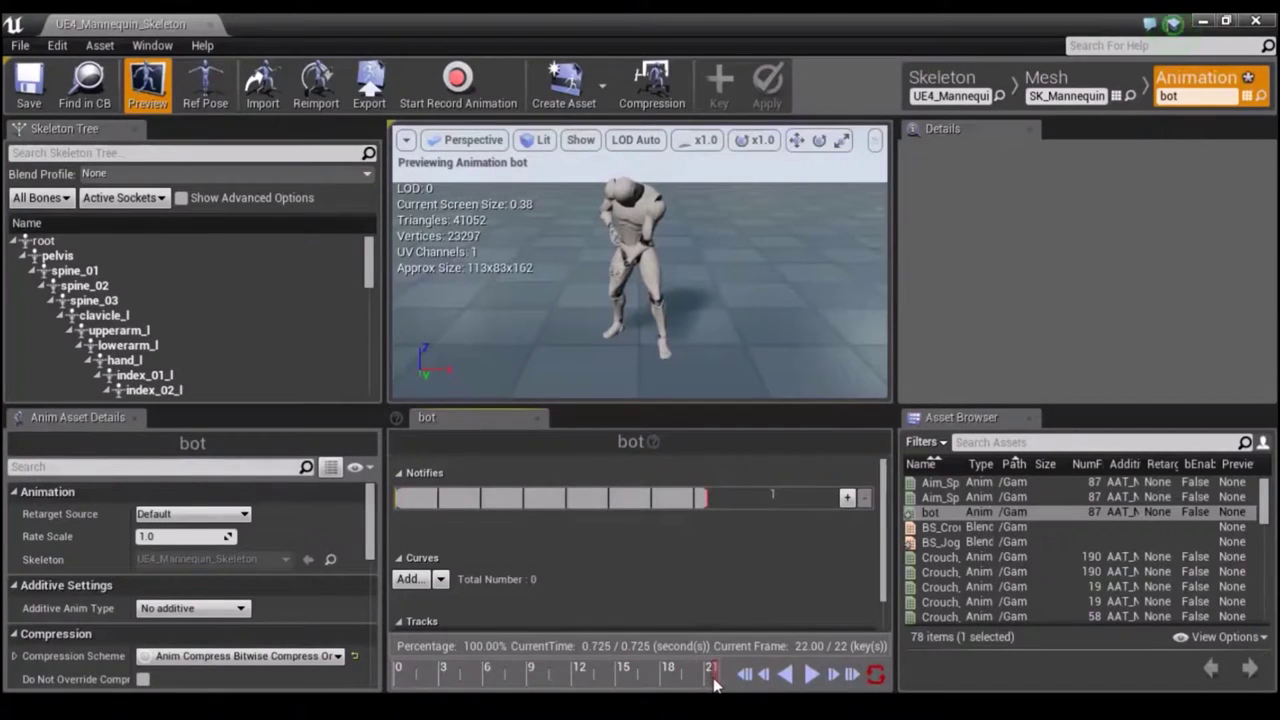
right_click(716, 684)
click(735, 545)
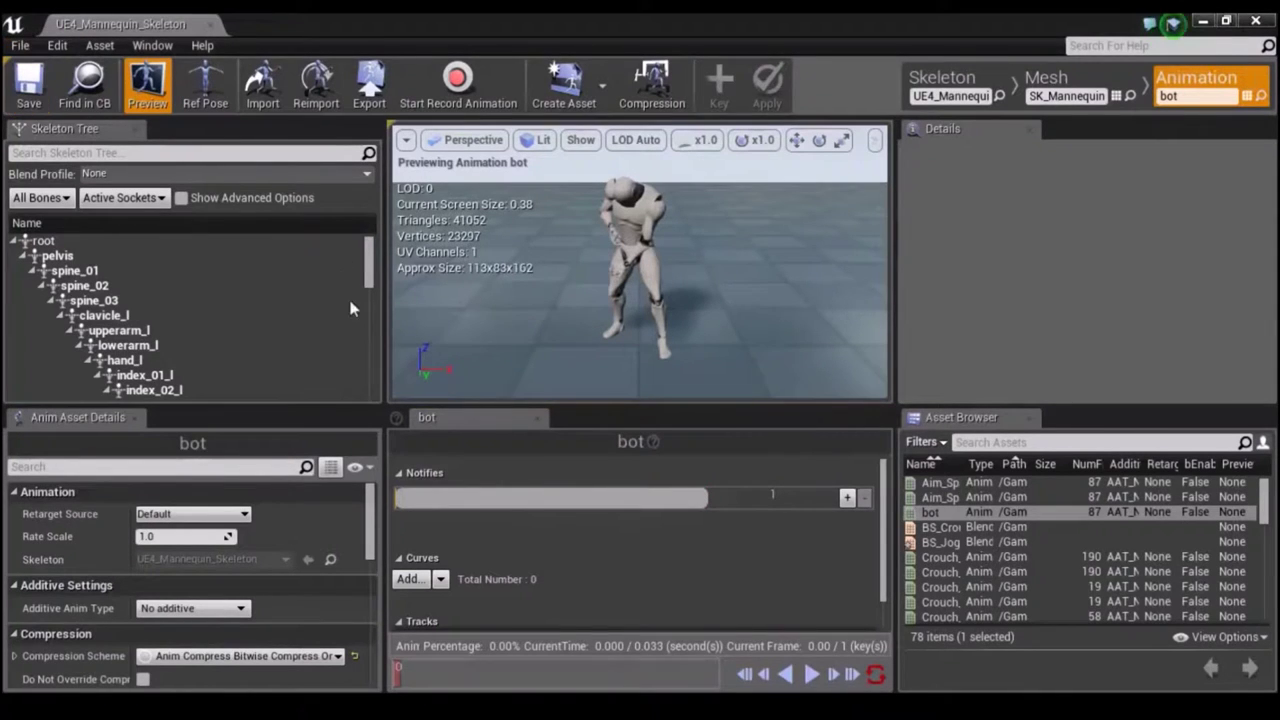
Close the bot editor, duplicate Aim_Space_Ironsights as 'right', and open it.
click(1253, 20)
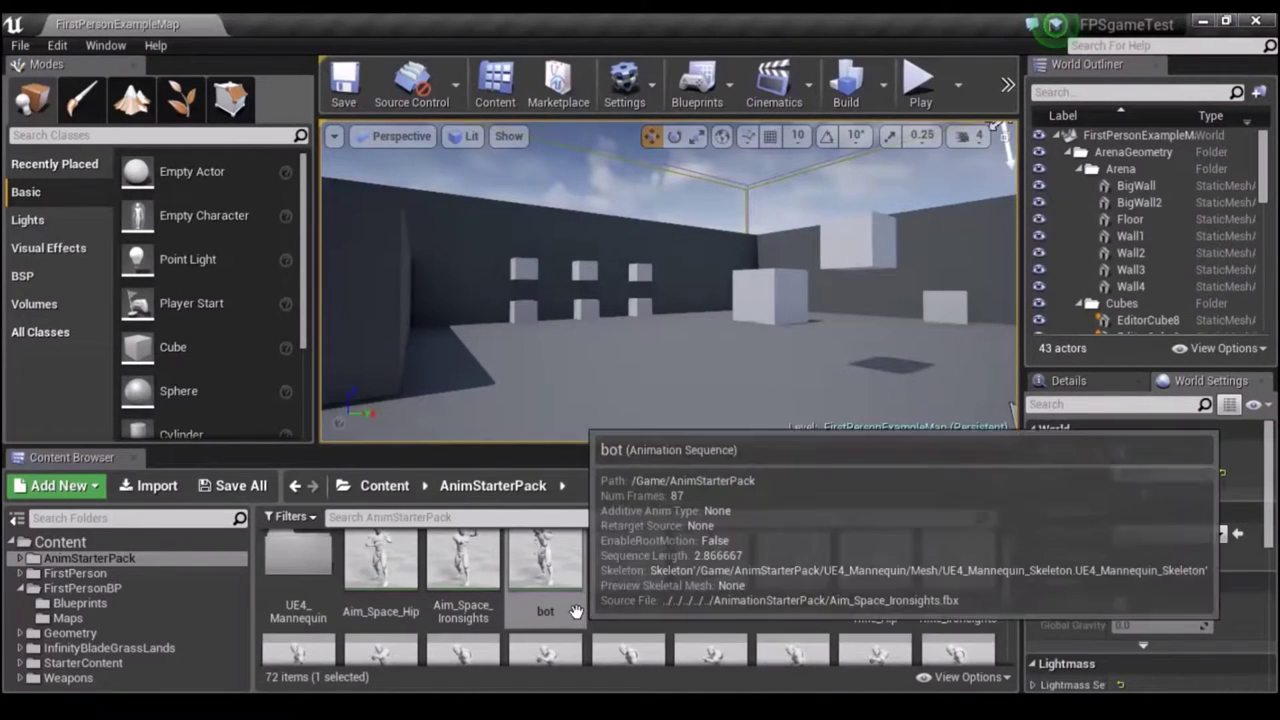
scroll(575, 615, up, 2)
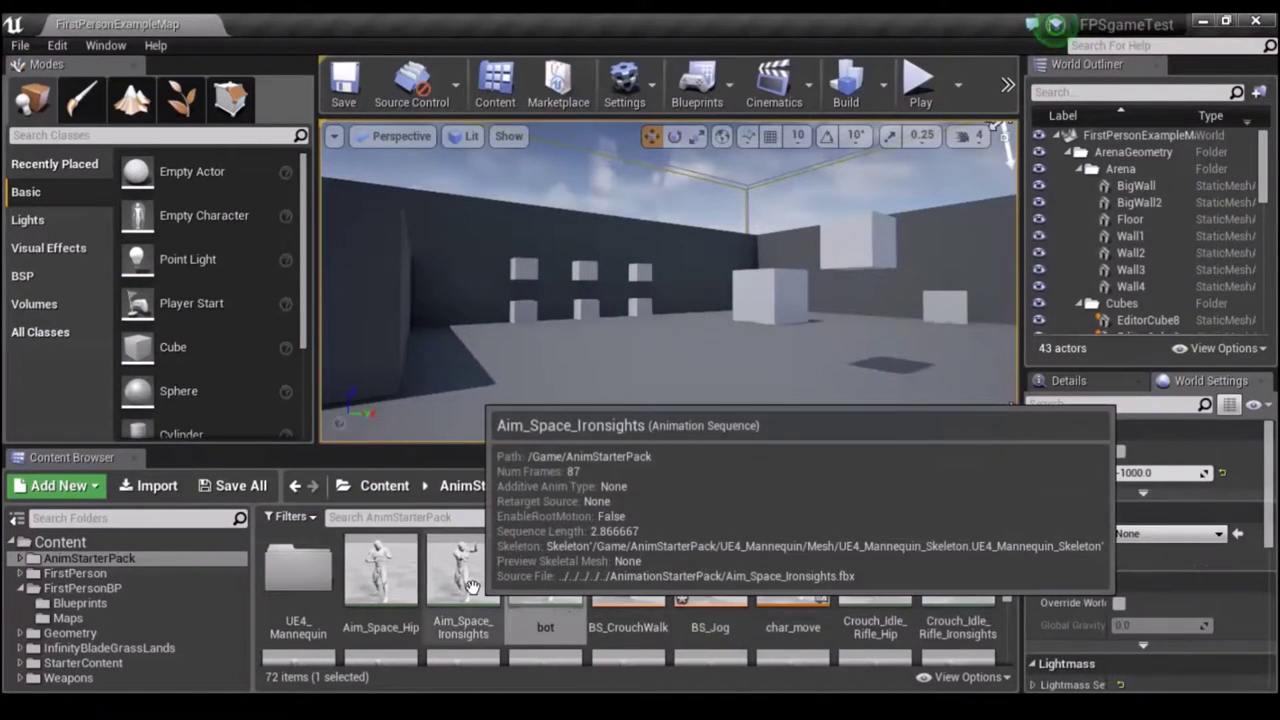
click(462, 575)
right_click(472, 578)
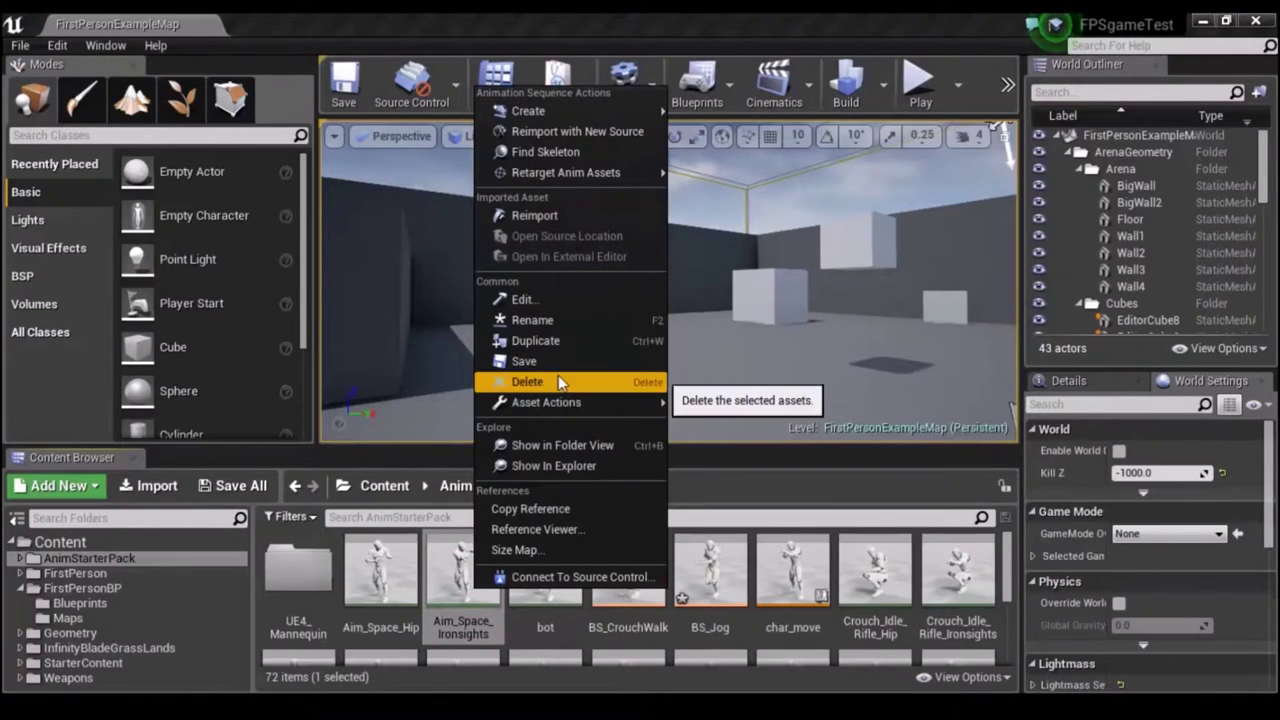
click(544, 340)
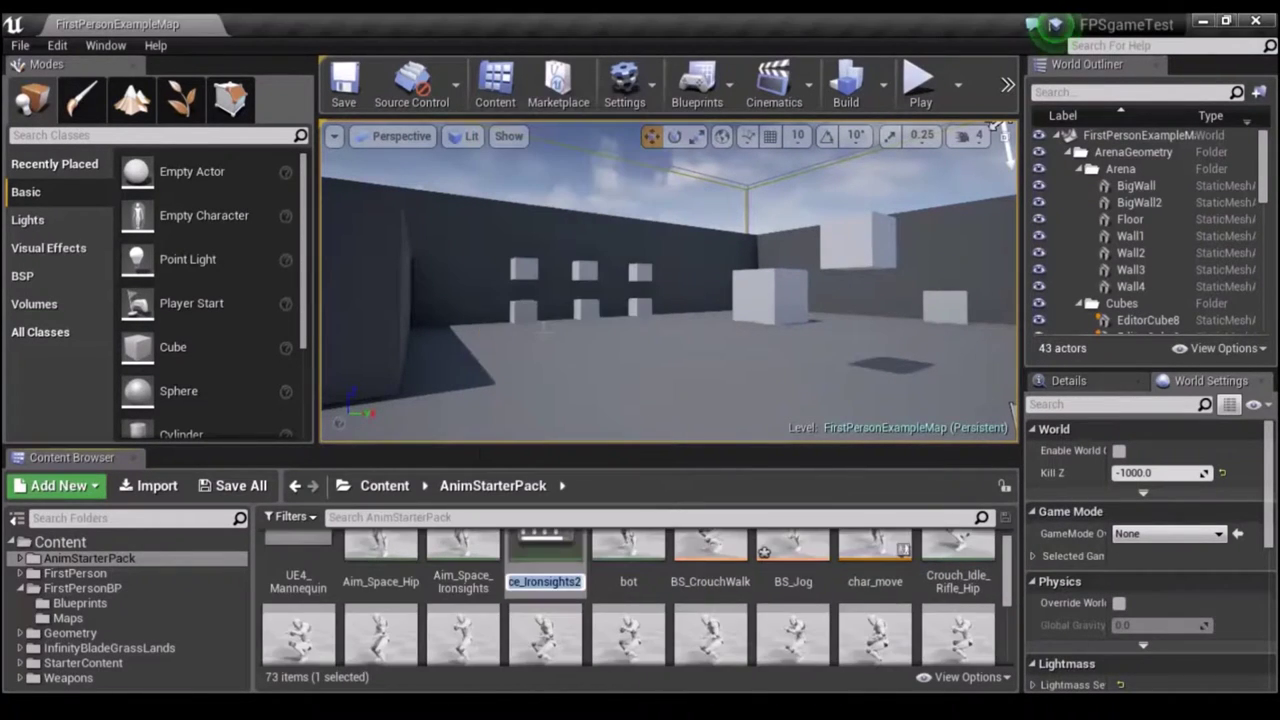
key(BackSpace)
text(ri)
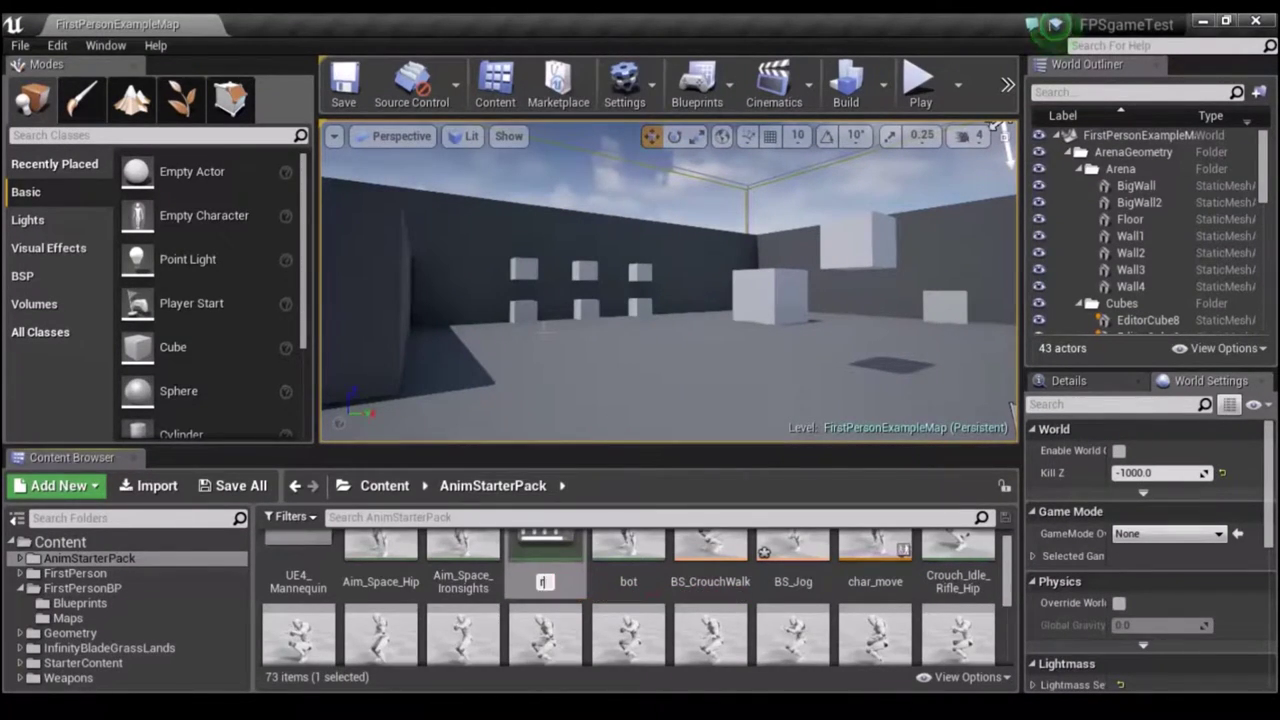
text(ght)
key(Return)
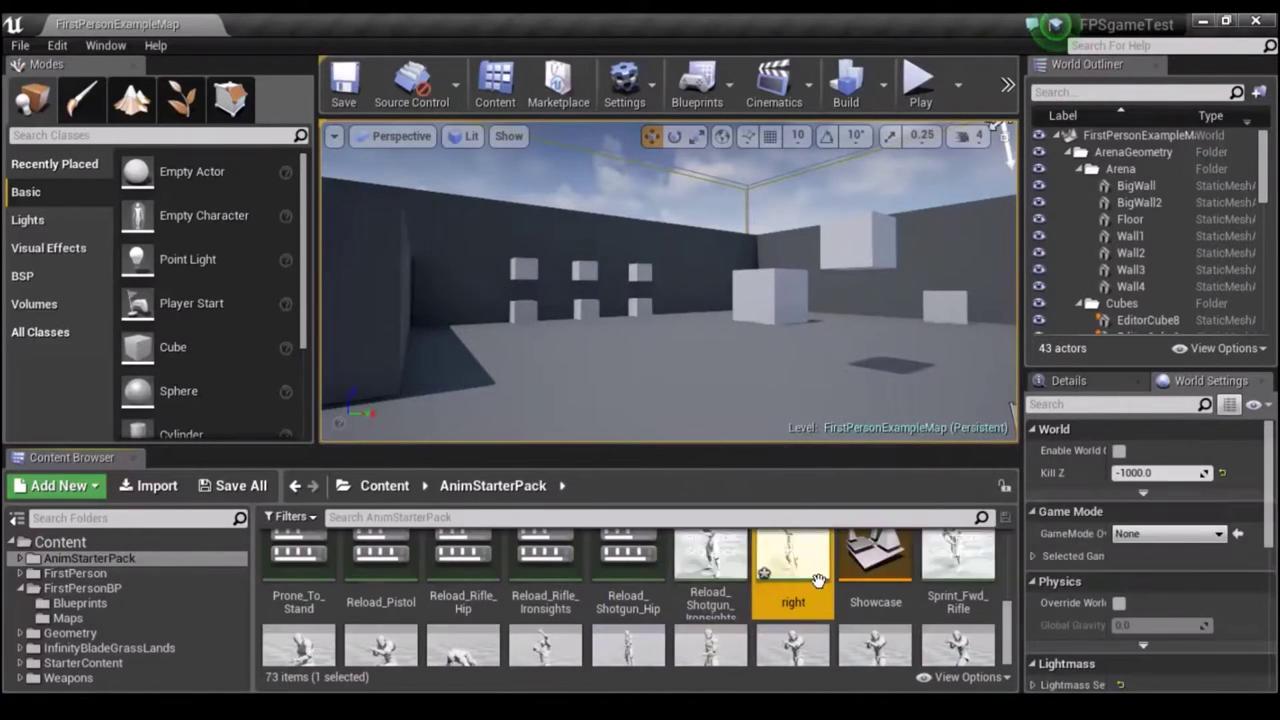
double_click(793, 560)
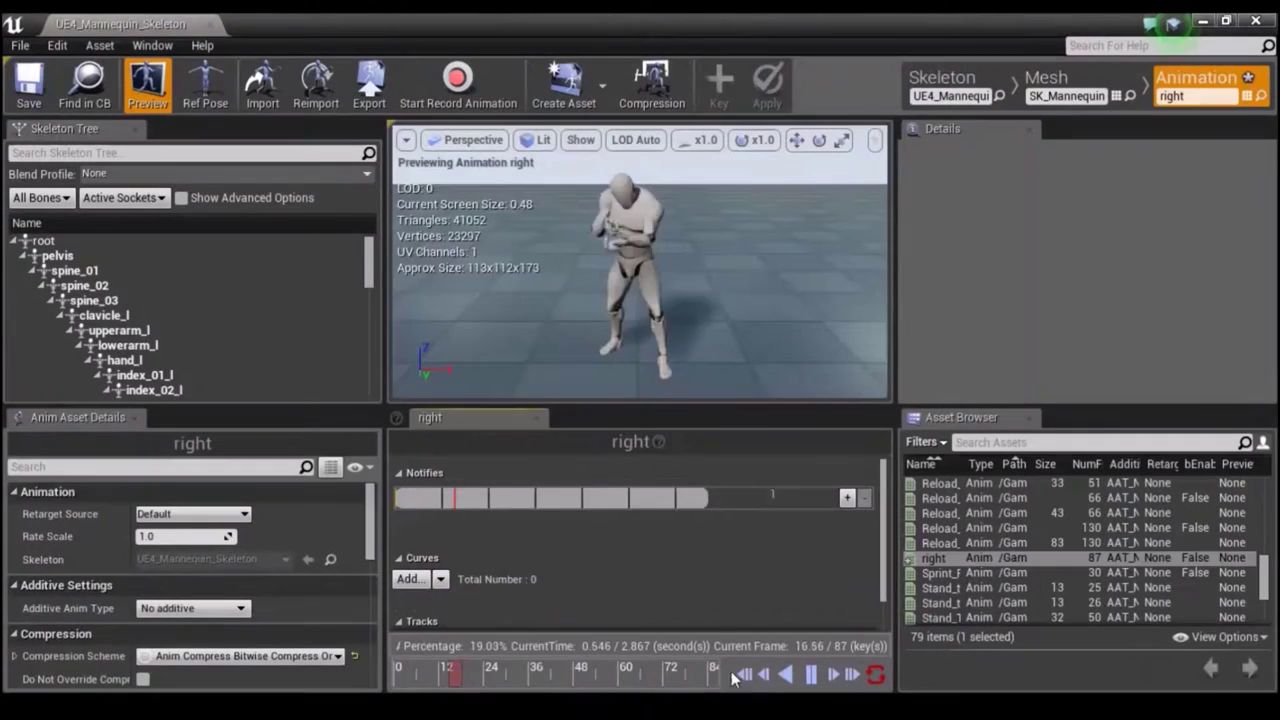
Pause right, try removing frames 61–87 at frame 60, then undo it.
click(813, 677)
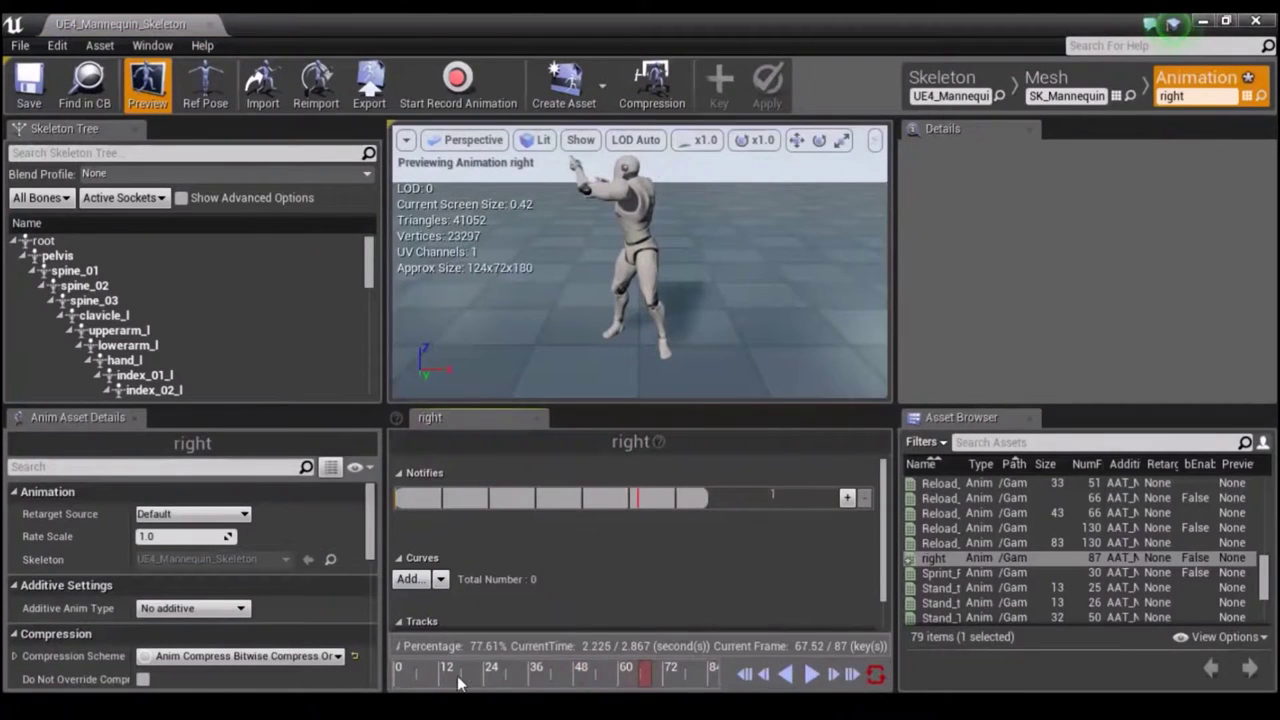
drag(630, 680, 624, 684)
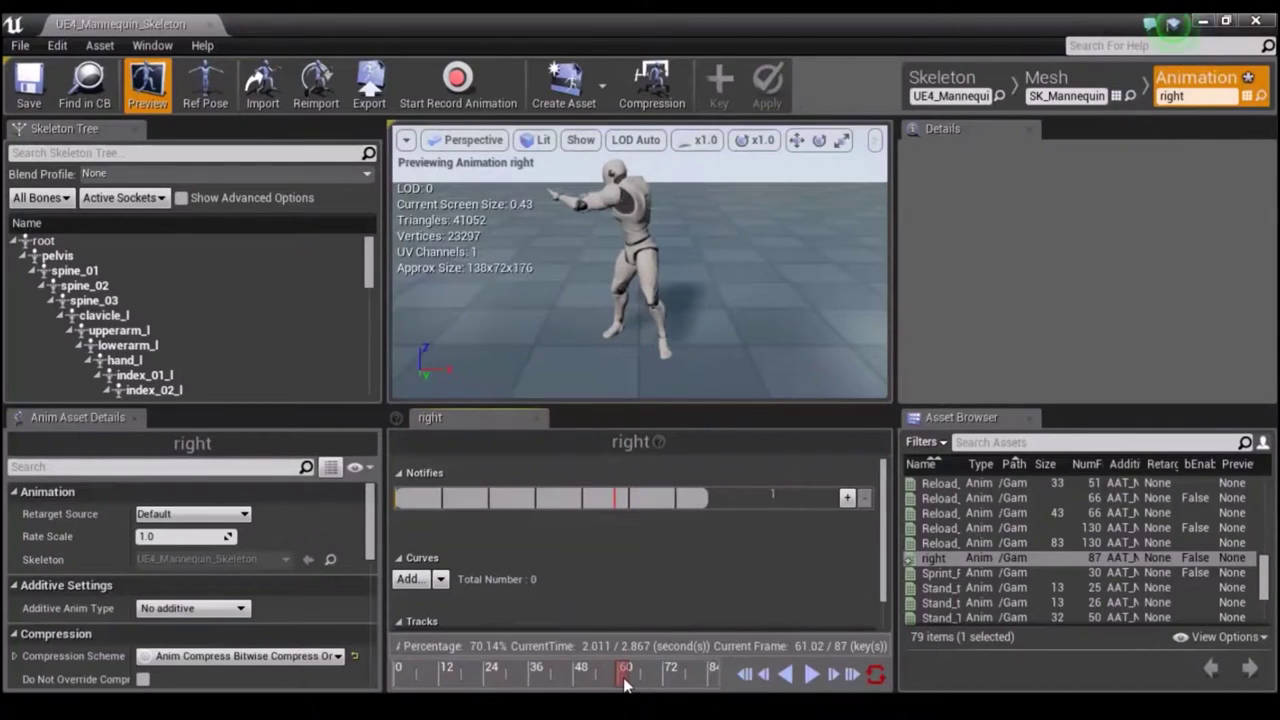
right_click(621, 683)
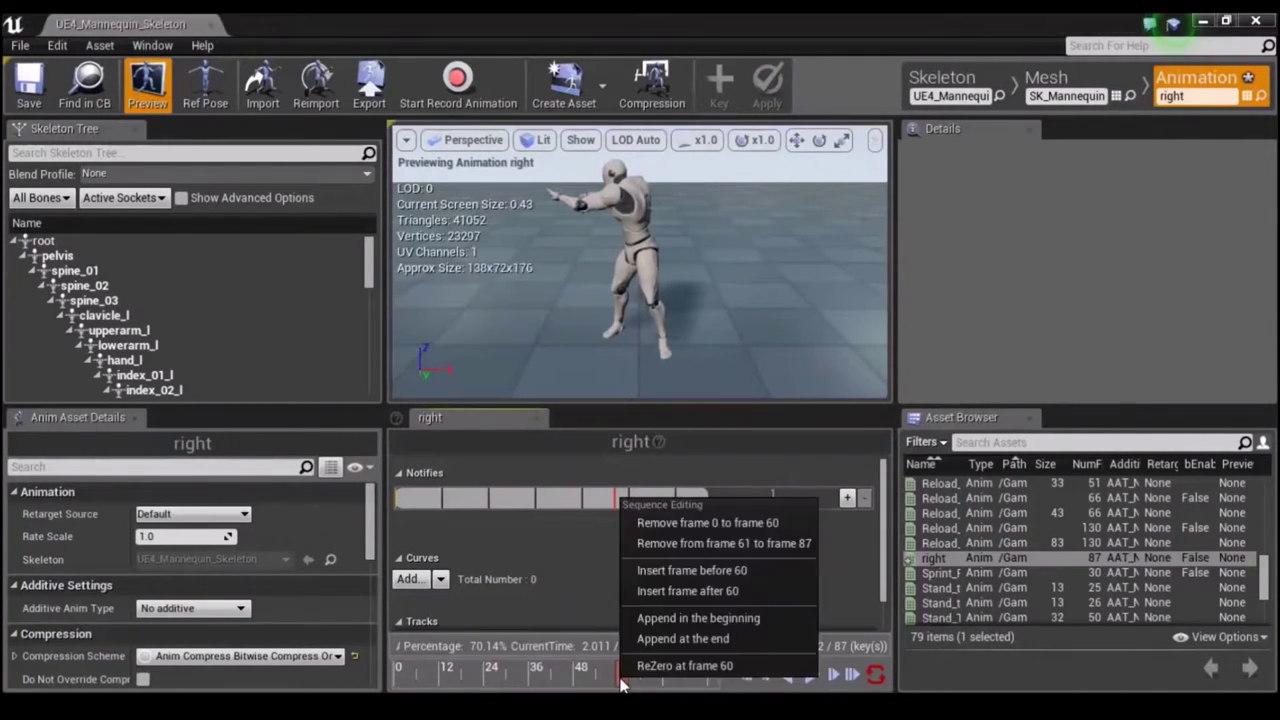
click(693, 537)
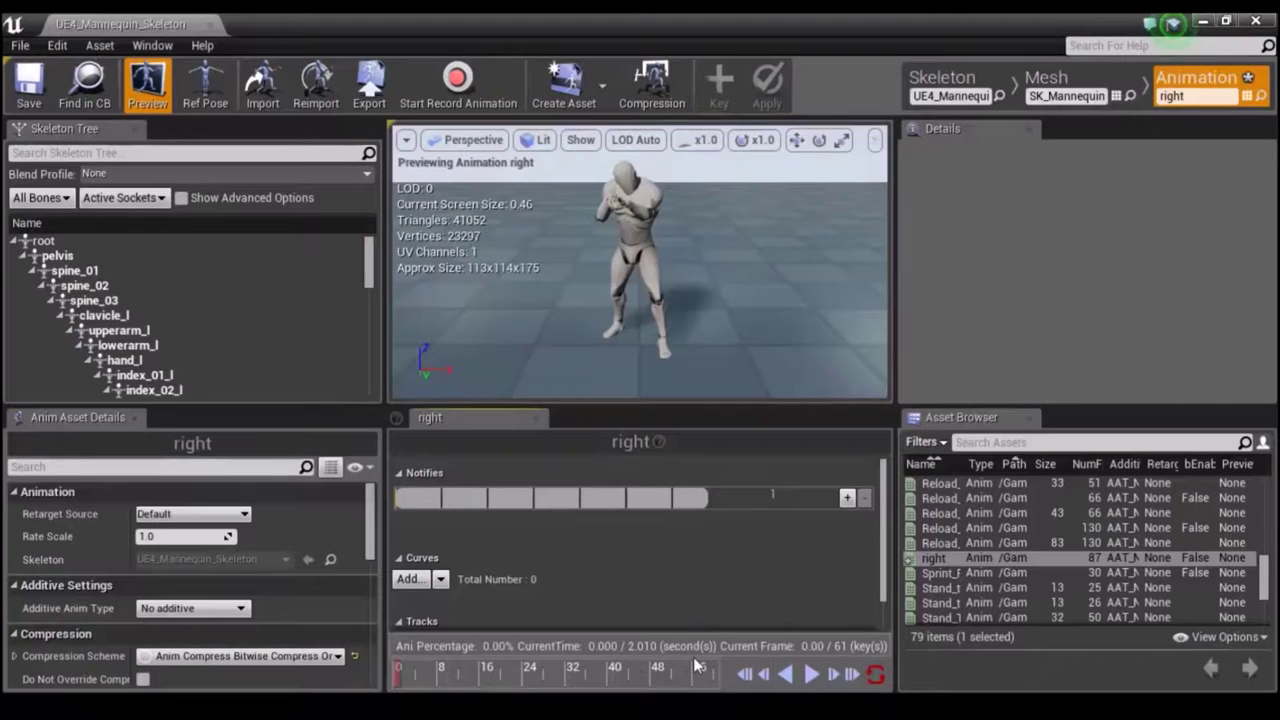
key(ctrl+z)
Scrub through the aim poses and settle on the right-aim pose at frame 46.
click(714, 673)
mouse_move(714, 673)
mouse_down()
mouse_move(702, 683)
mouse_move(735, 683)
mouse_move(596, 687)
mouse_up()
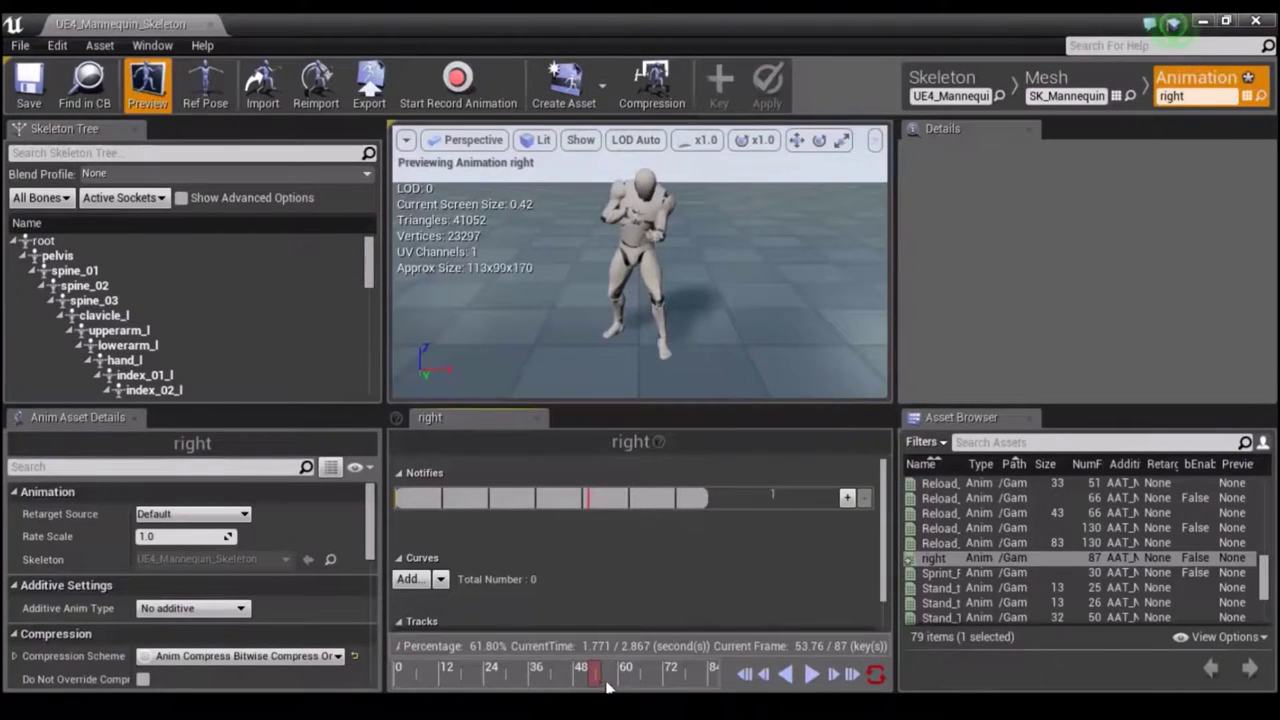
drag(607, 686, 684, 681)
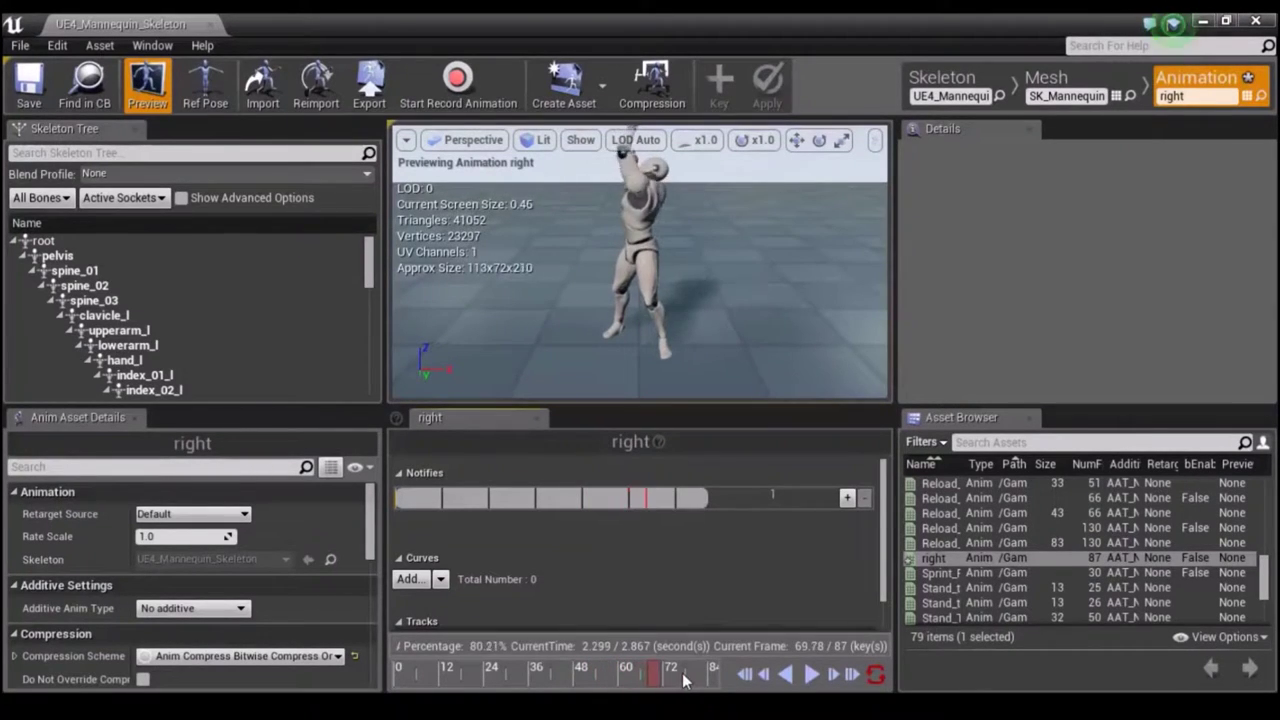
drag(684, 681, 656, 680)
mouse_move(655, 680)
mouse_down()
mouse_move(735, 680)
mouse_move(569, 680)
mouse_up()
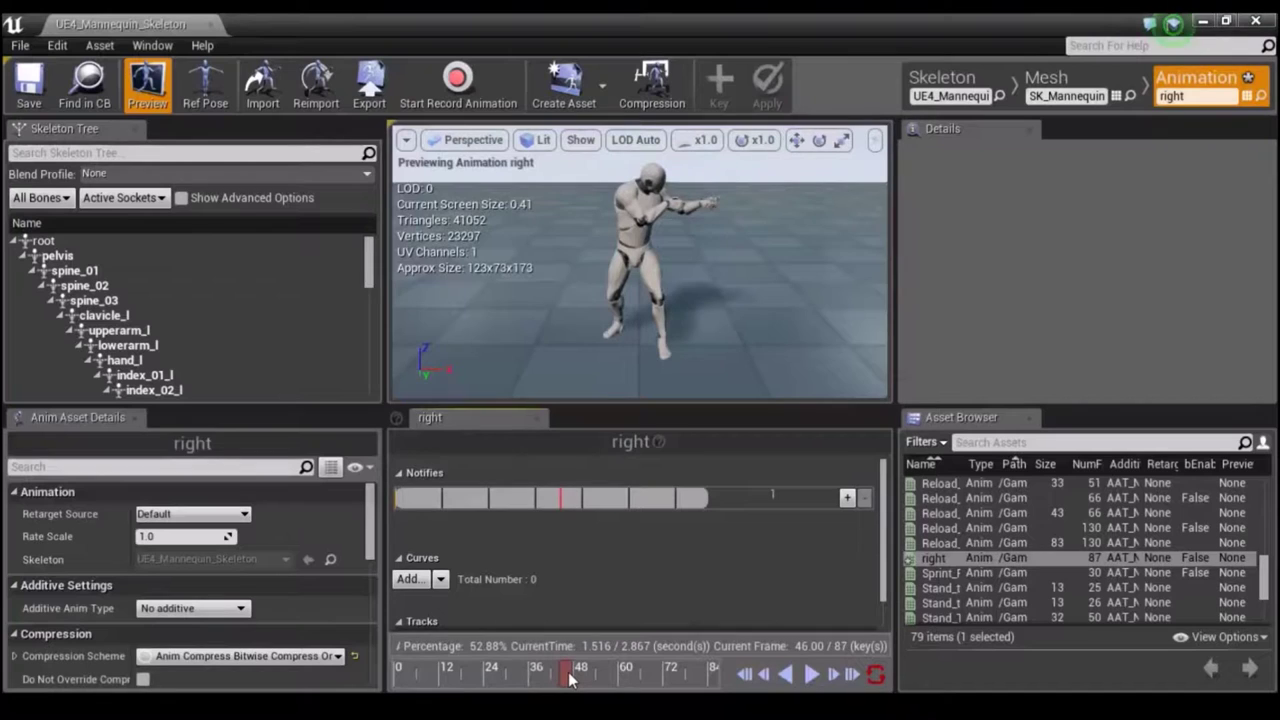
drag(569, 680, 569, 680)
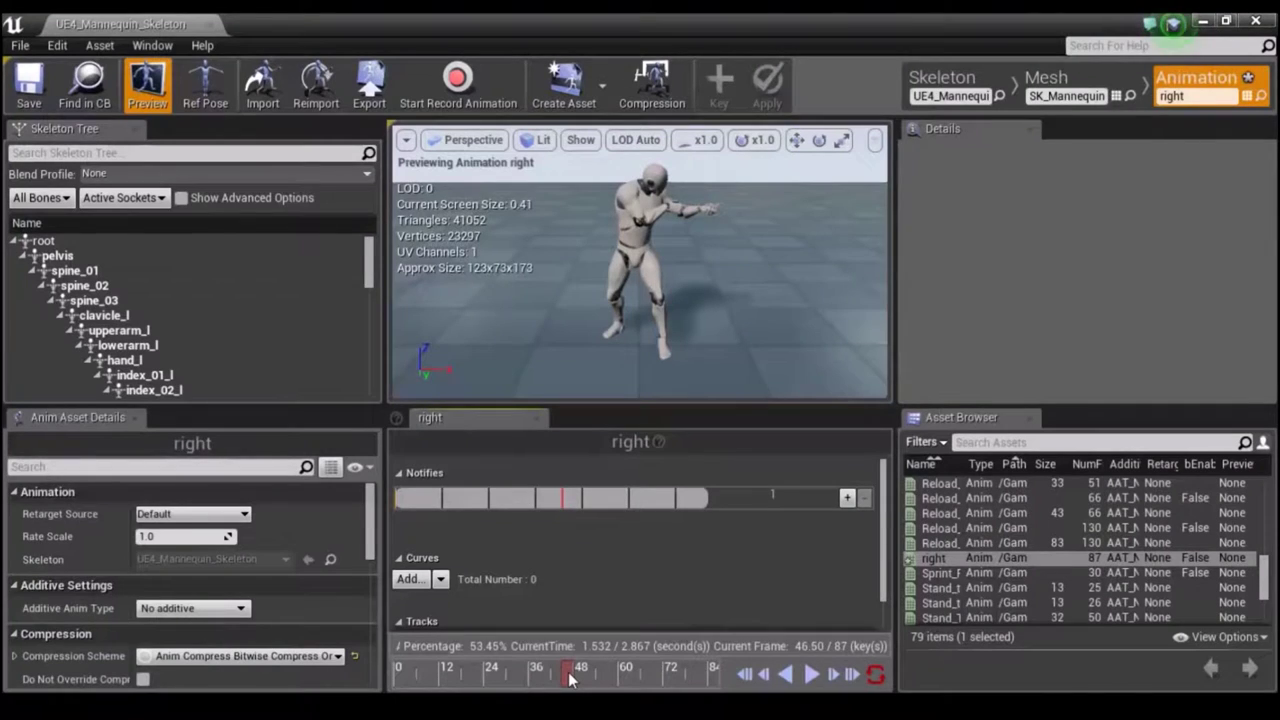
right_click(569, 680)
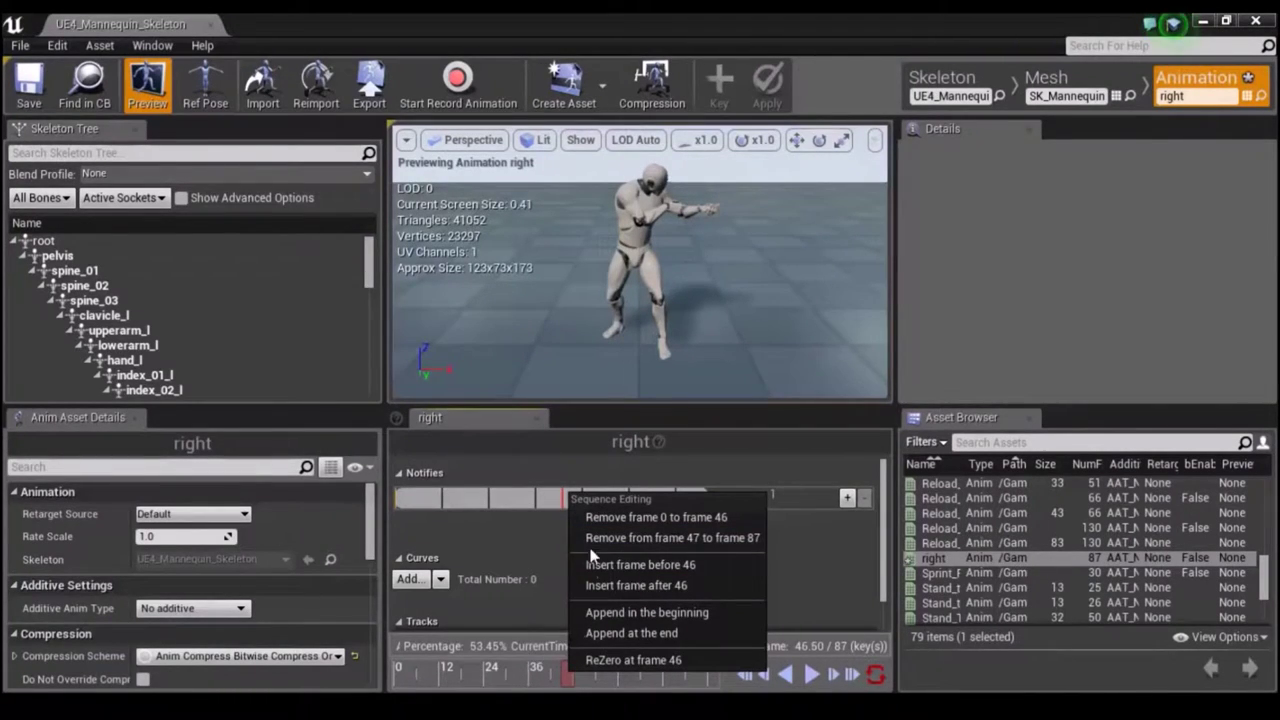
Remove frames 0 to 46 from the right animation.
click(664, 522)
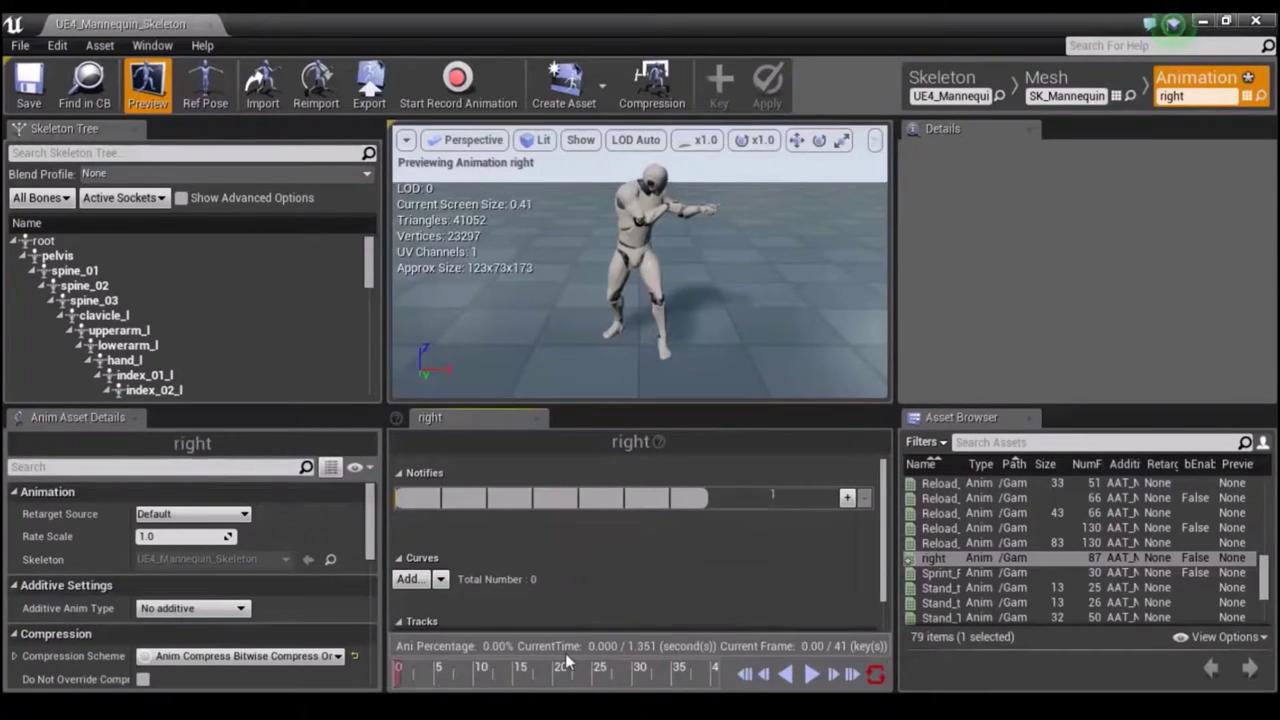
scroll(548, 680, up, 4)
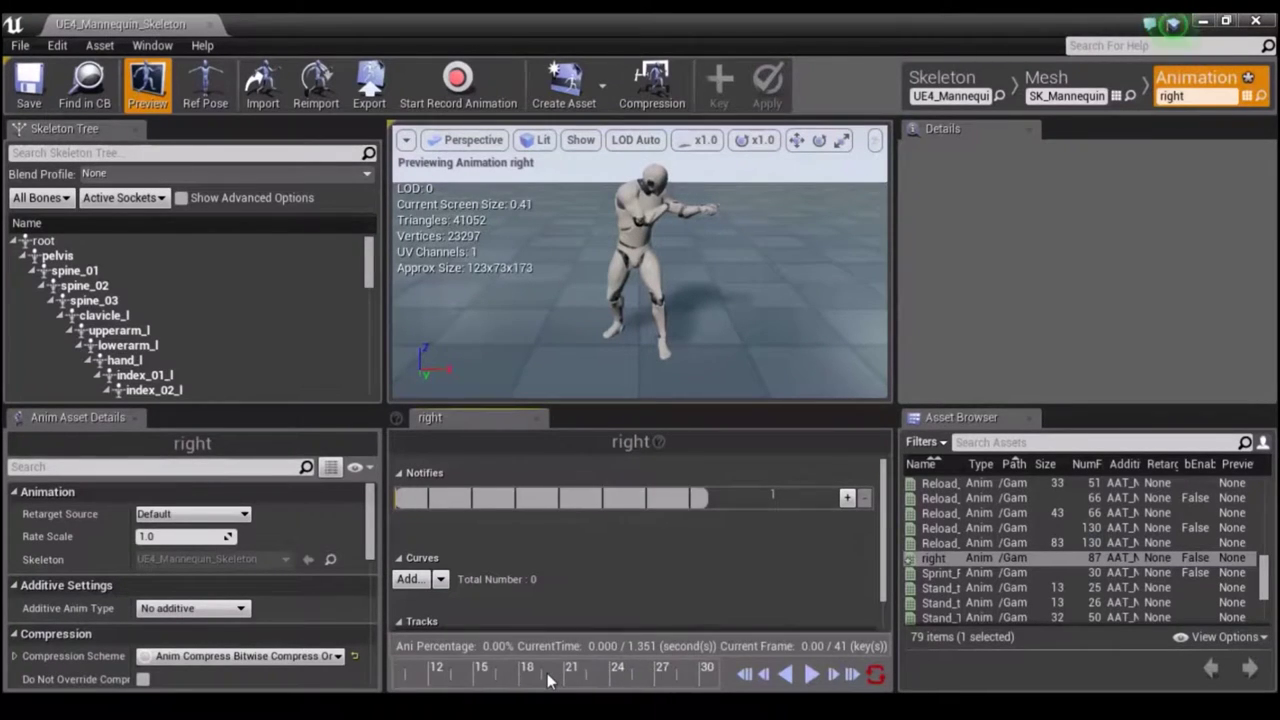
scroll(548, 680, down, 1)
scroll(548, 680, down, 1)
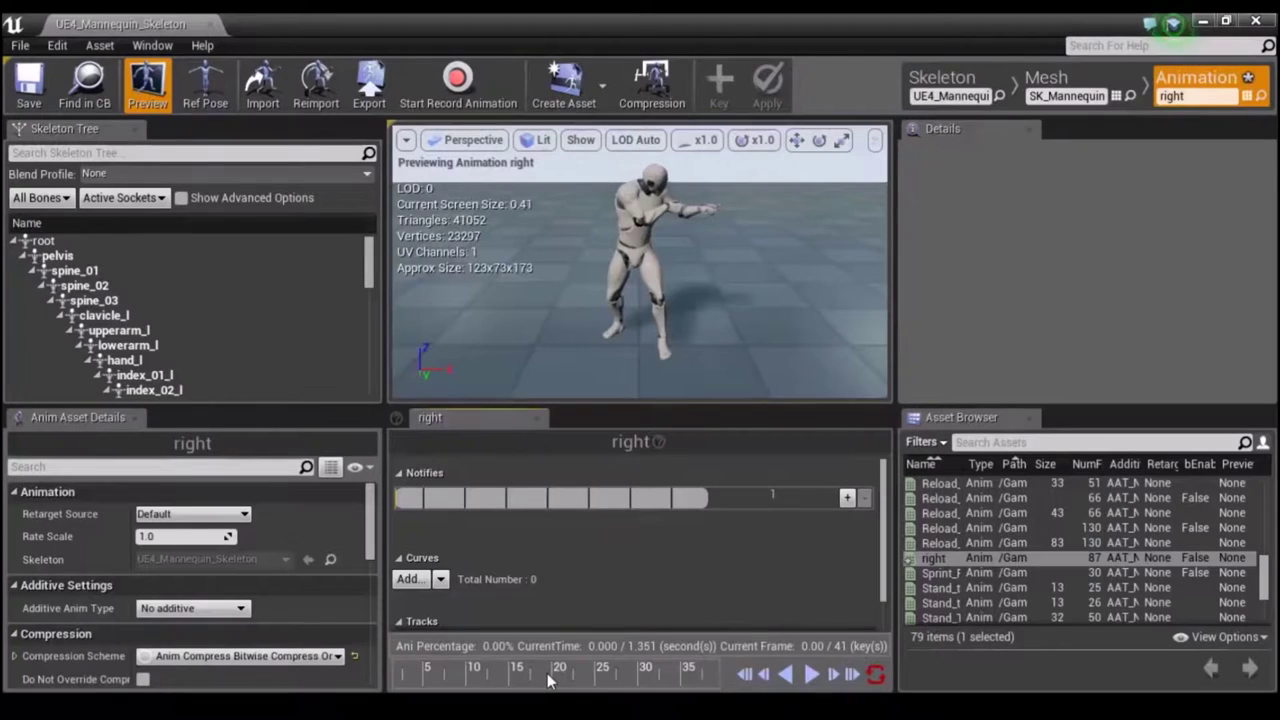
scroll(548, 680, down, 1)
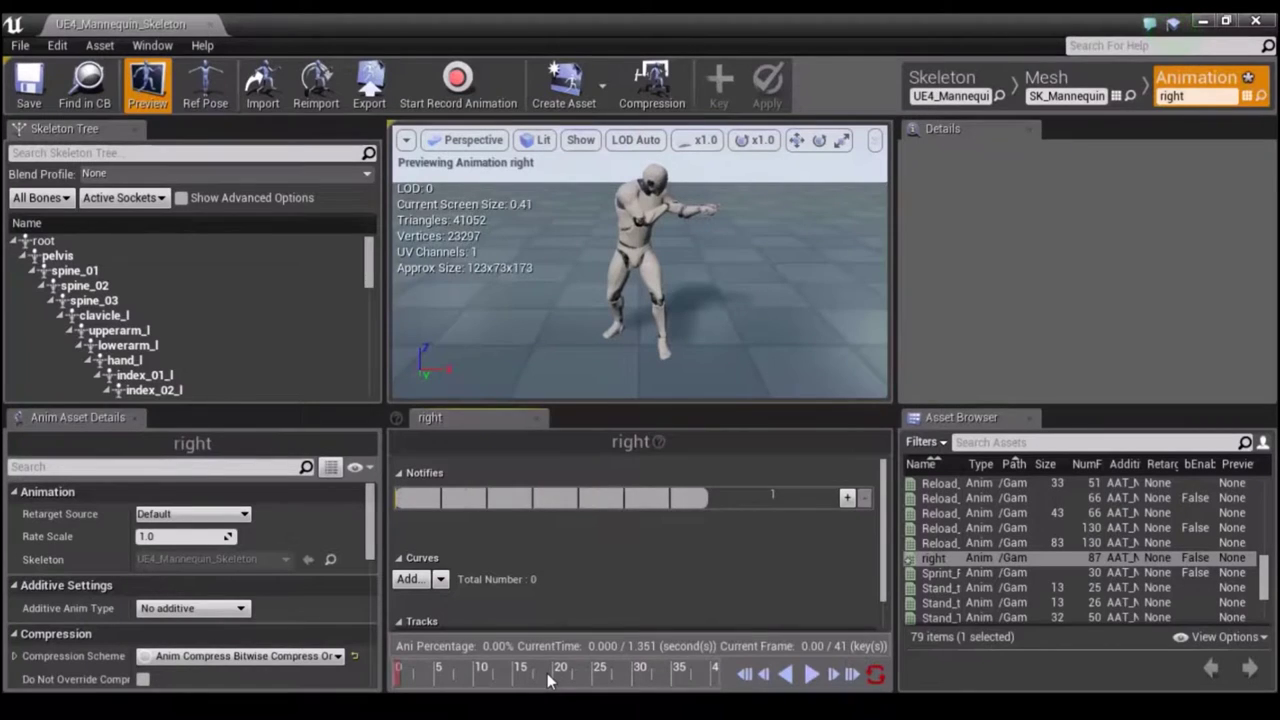
Remove frames 1 to 41, leaving one right-aim frame, and save.
right_click(400, 673)
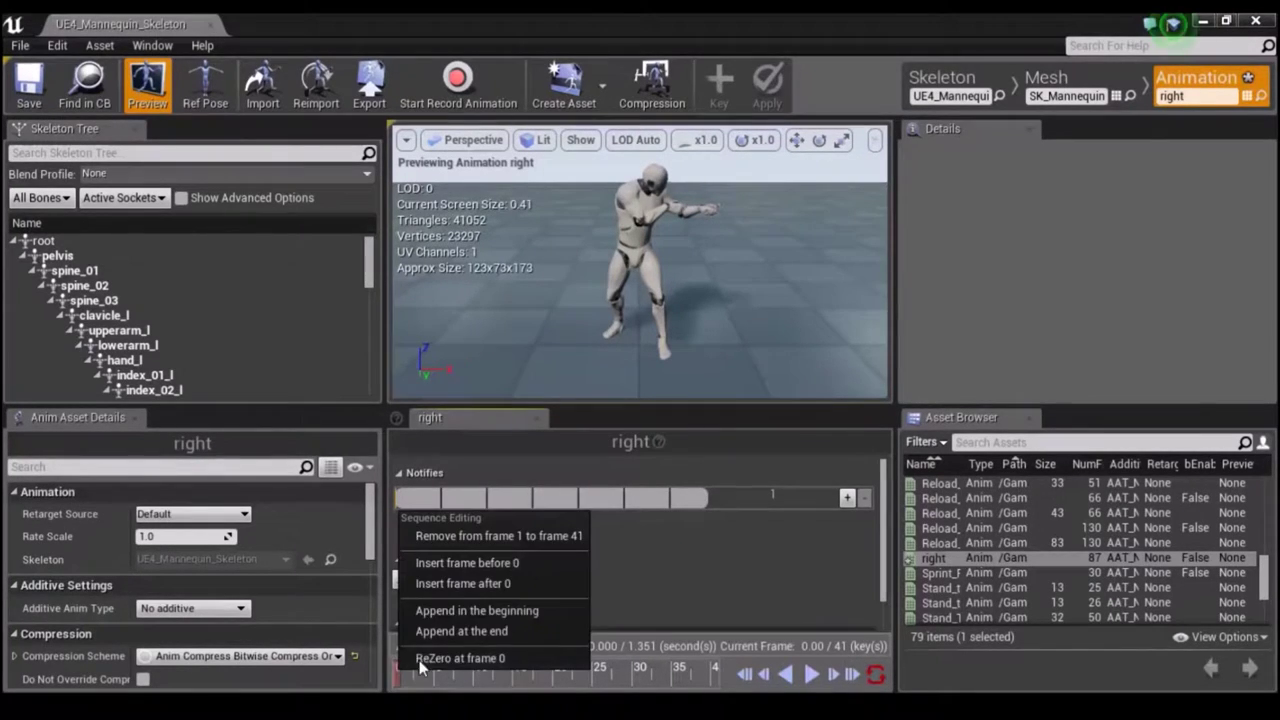
click(519, 535)
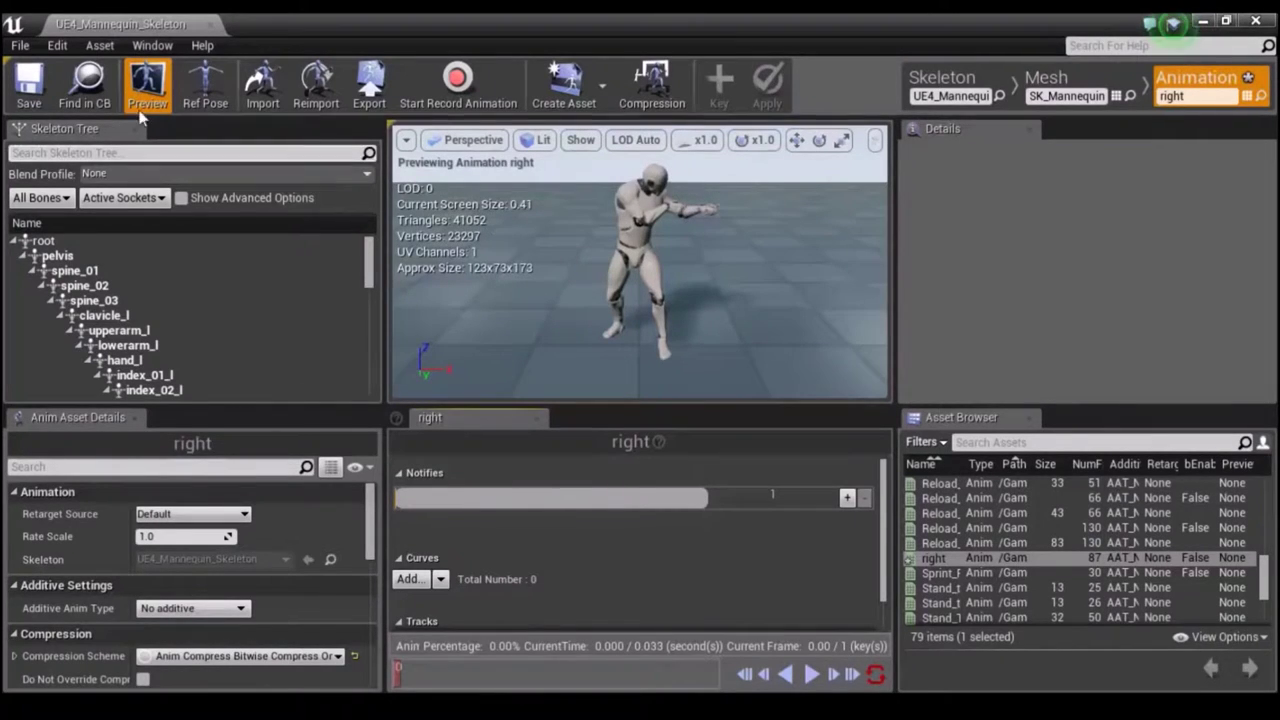
click(29, 85)
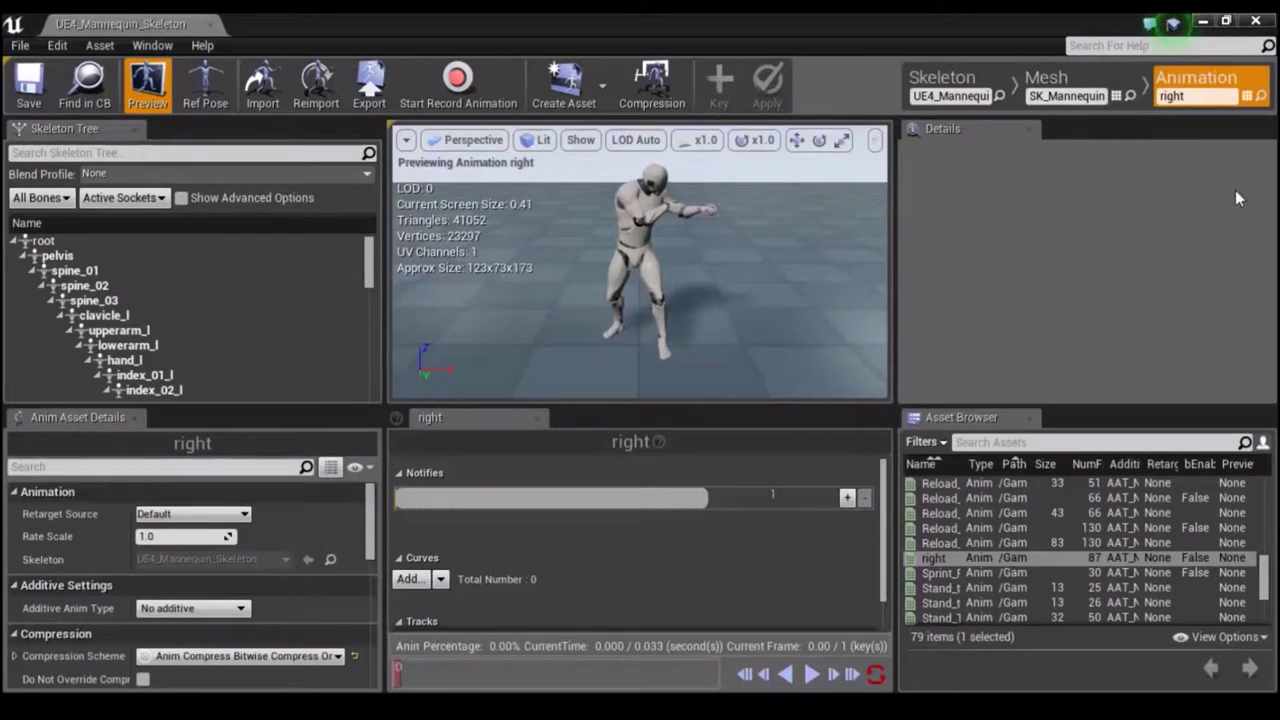
Close the right editor, duplicate Aim_Space_Ironsights as 'left', and open it.
click(1257, 20)
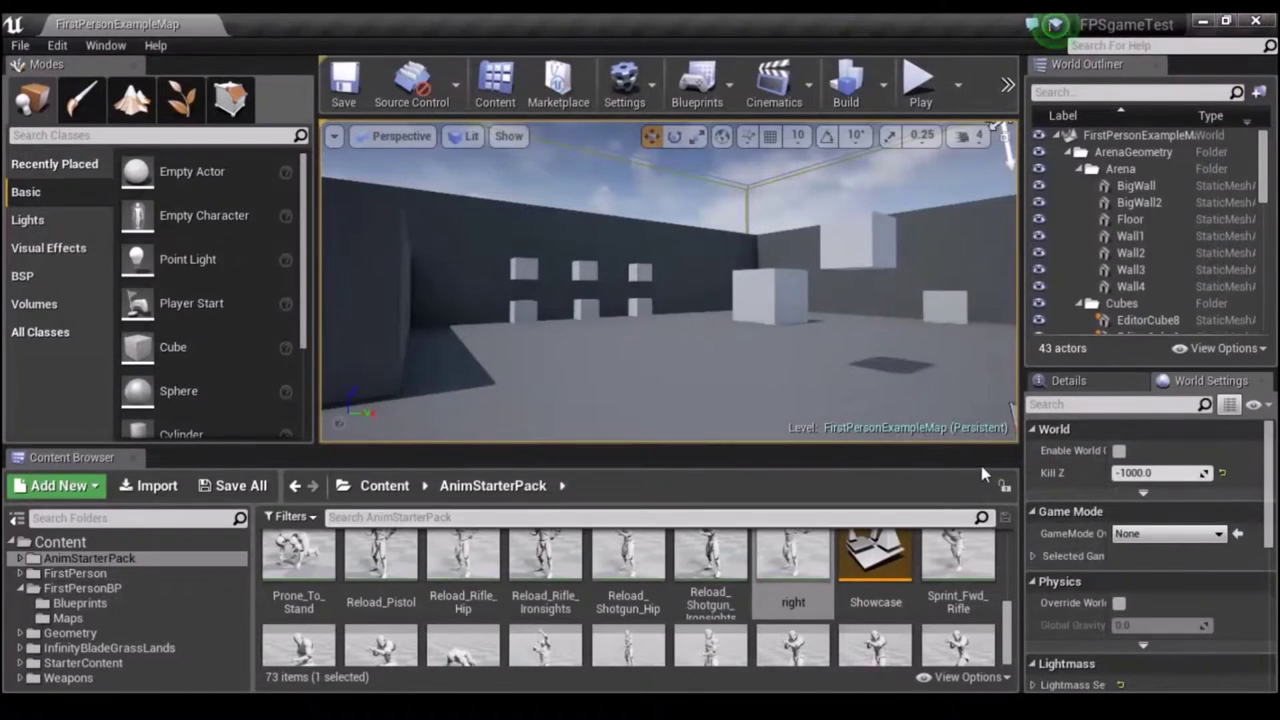
scroll(752, 593, up, 2)
scroll(700, 600, up, 2)
scroll(620, 615, up, 2)
scroll(538, 635, up, 2)
scroll(538, 635, up, 3)
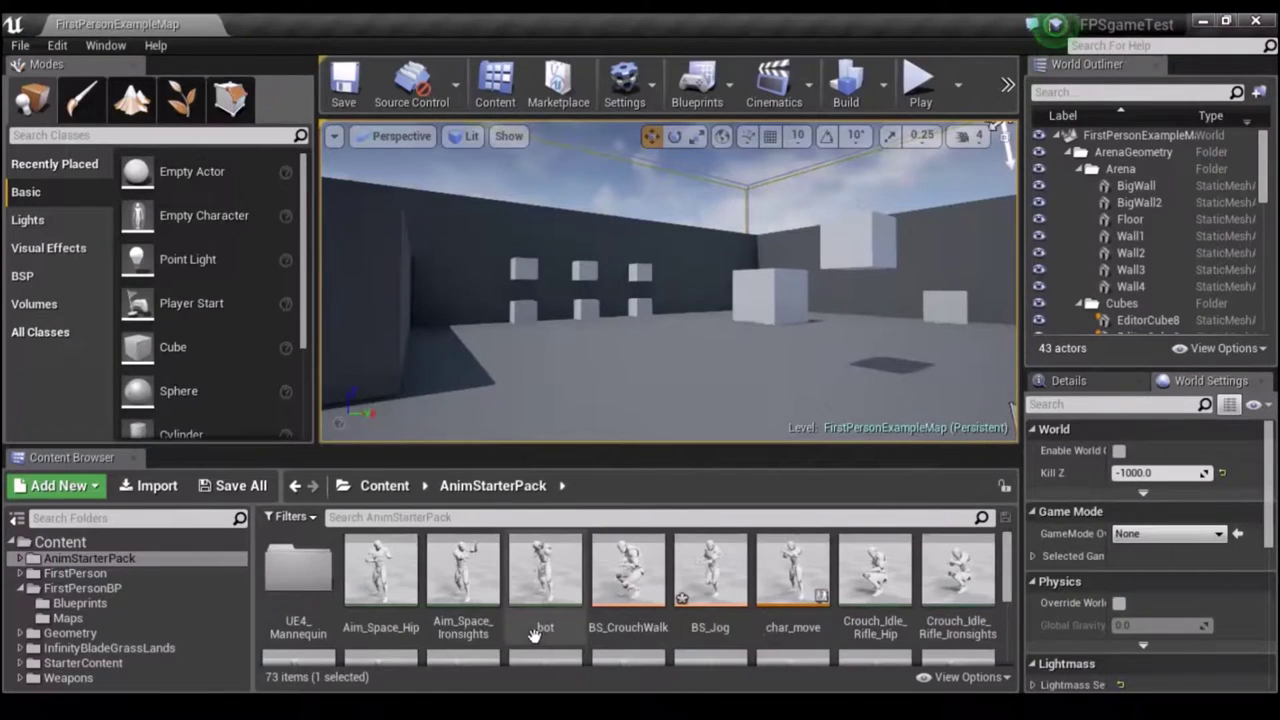
right_click(459, 580)
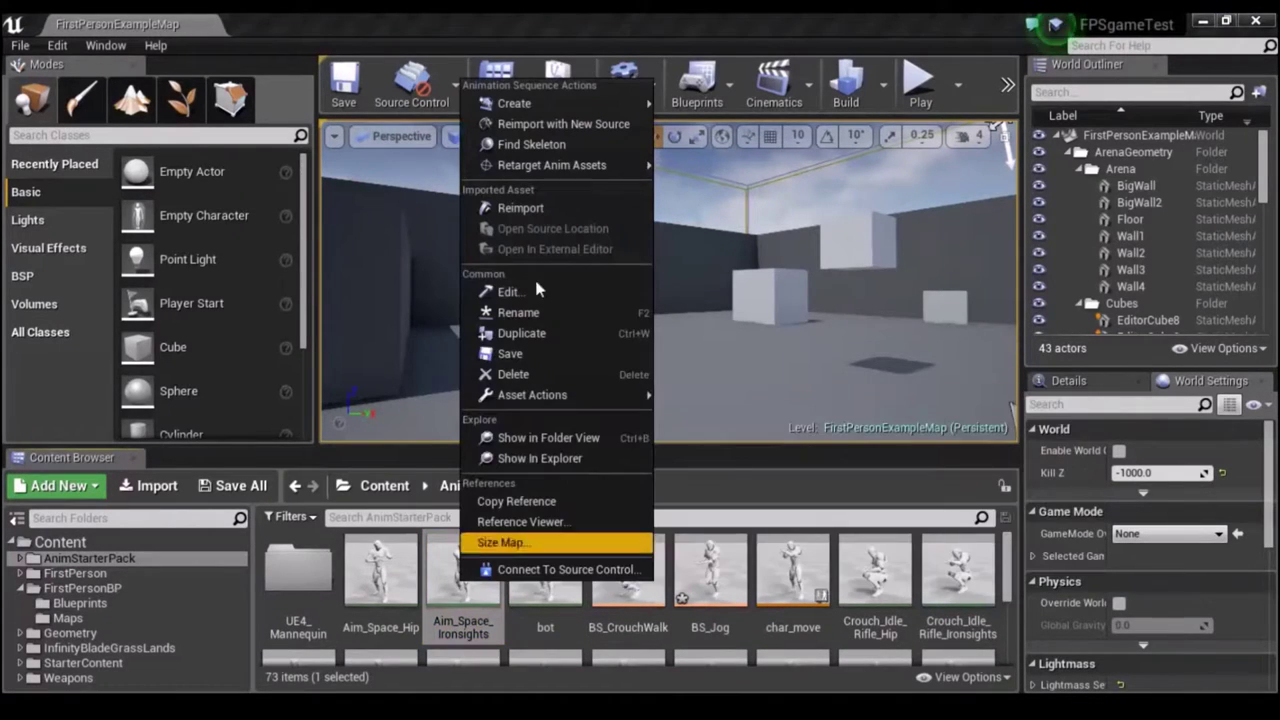
click(540, 333)
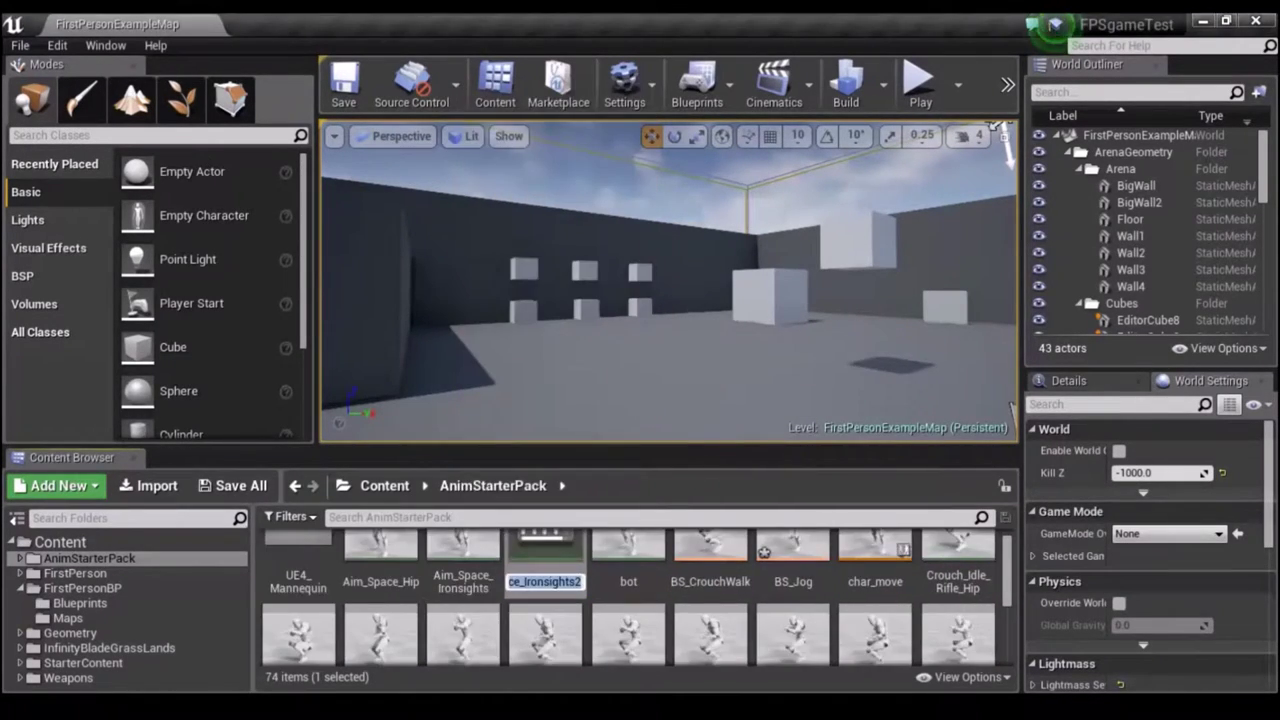
text(left)
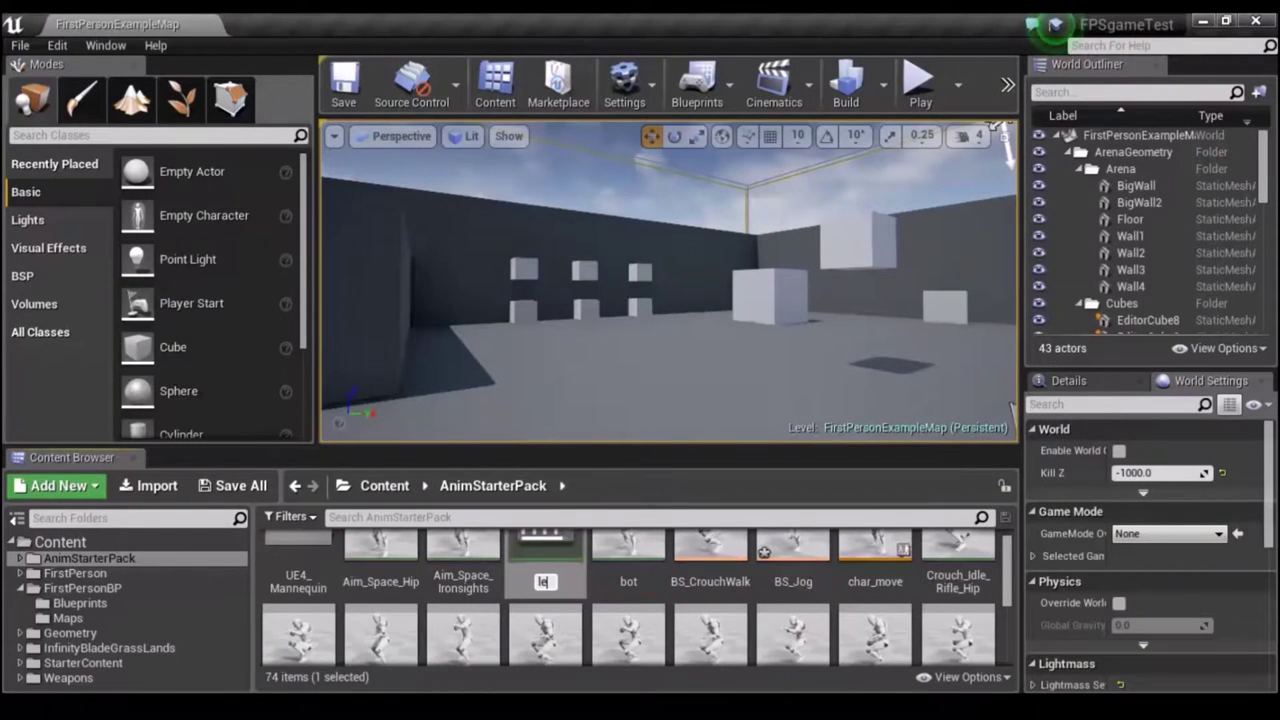
key(Return)
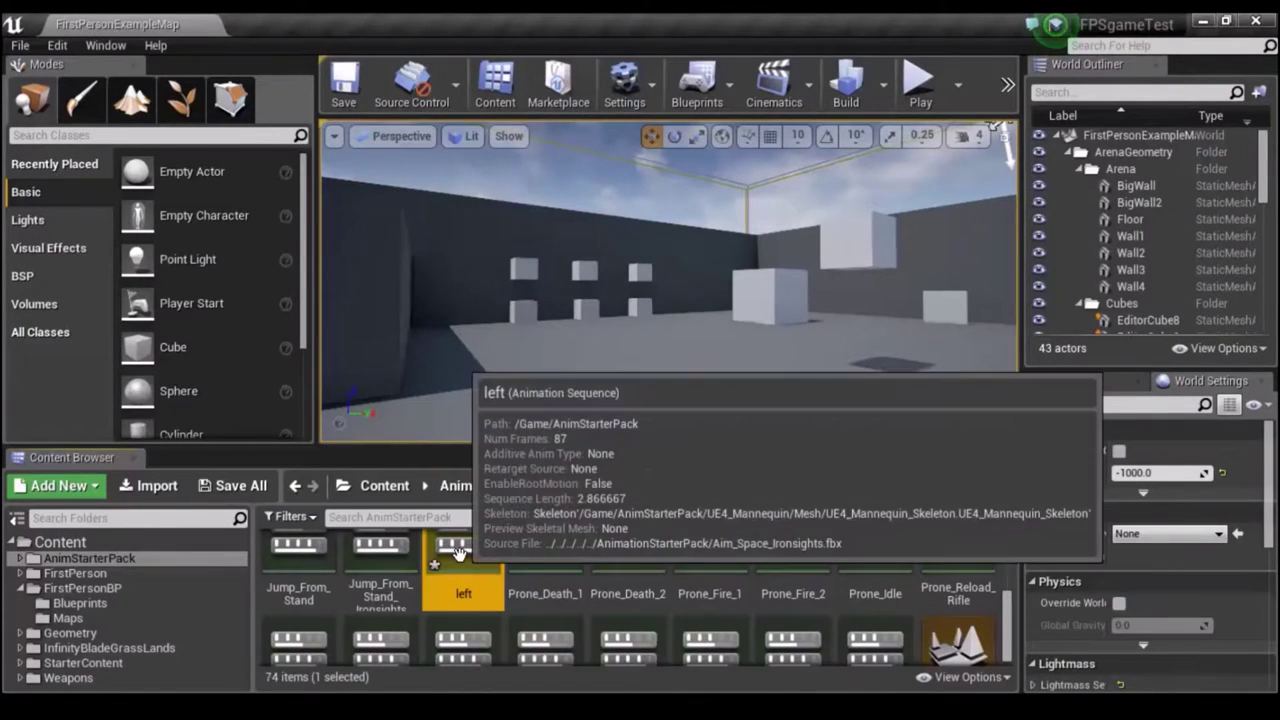
double_click(463, 555)
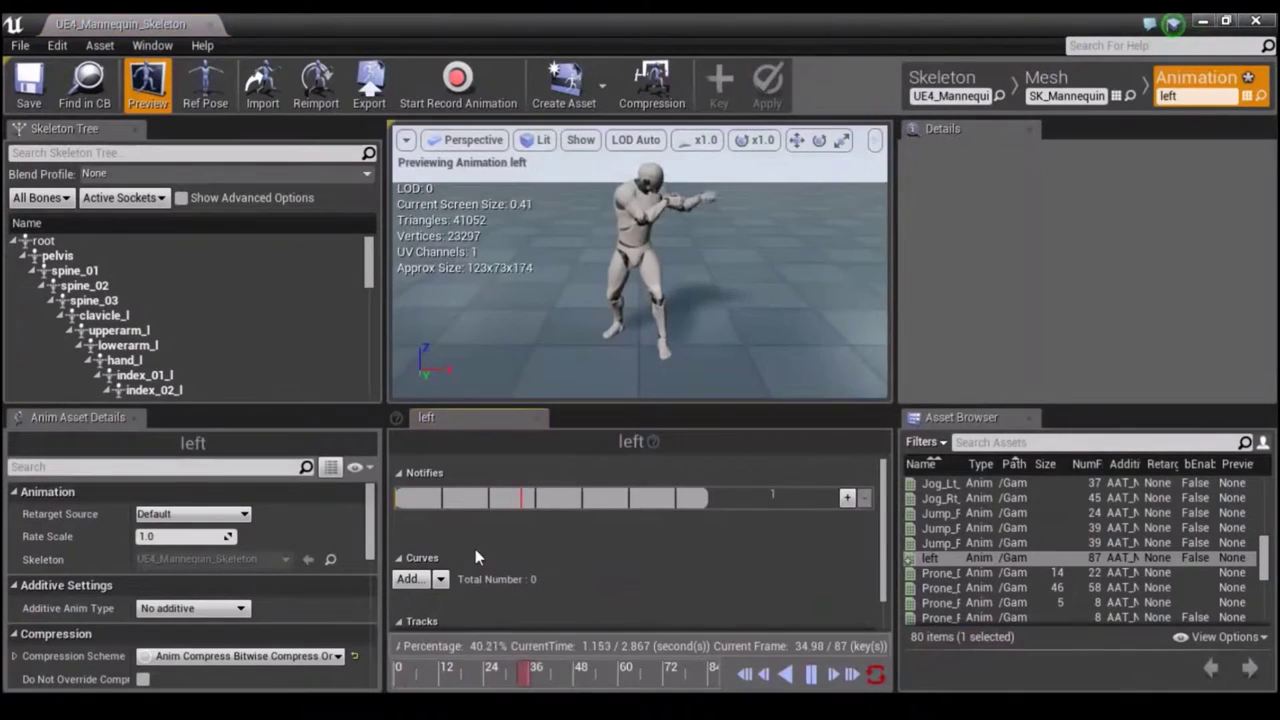
Stop the left animation near frame 75 and remove frames 0 to 75.
click(811, 676)
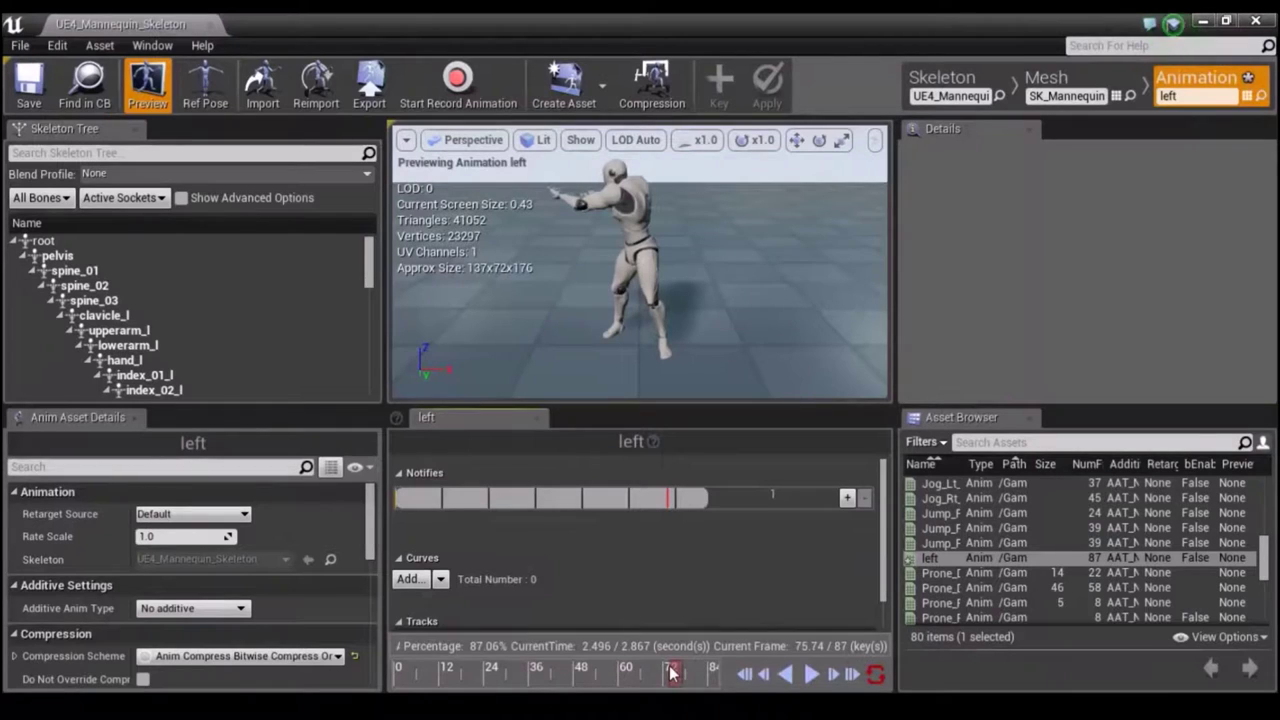
drag(668, 675, 680, 672)
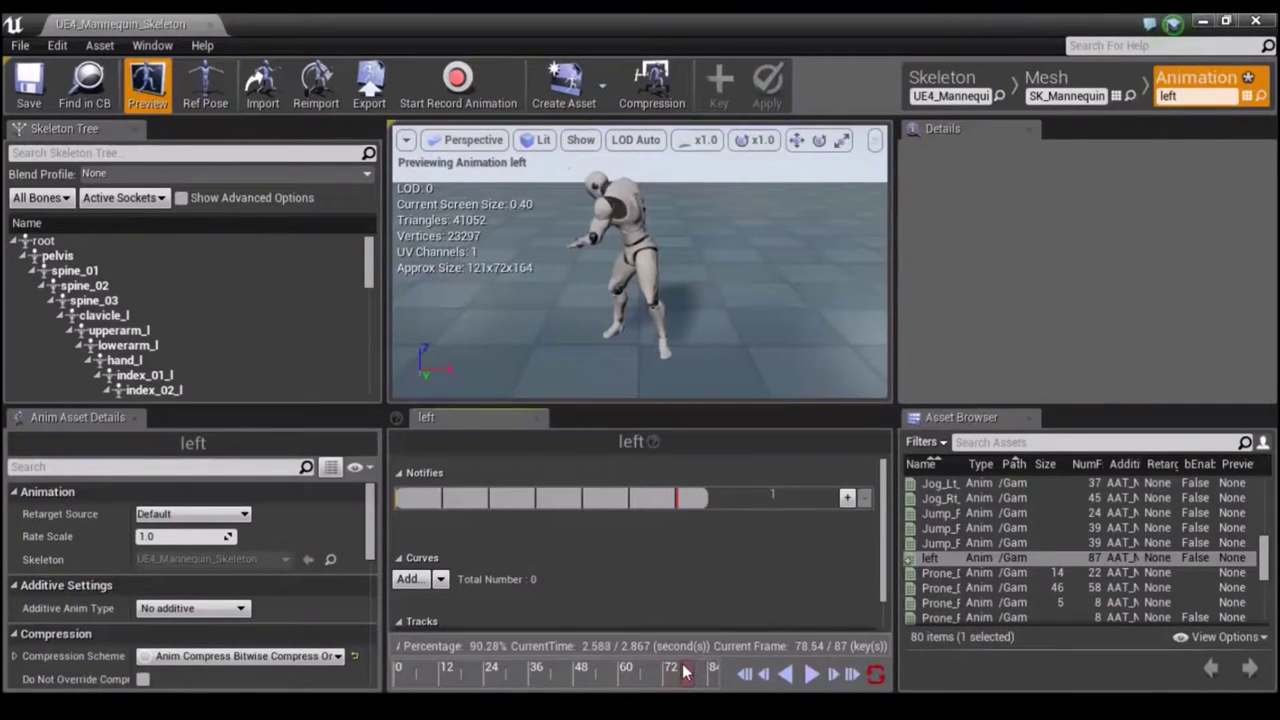
drag(677, 672, 676, 673)
right_click(676, 673)
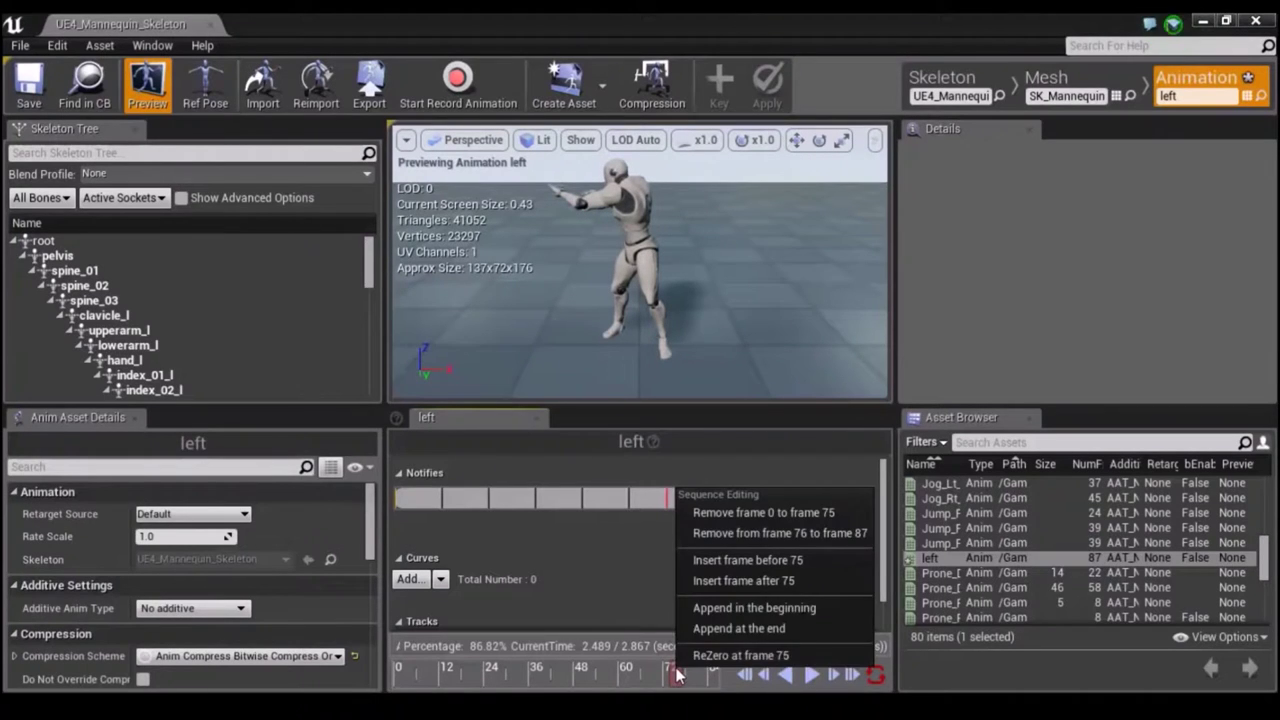
click(708, 512)
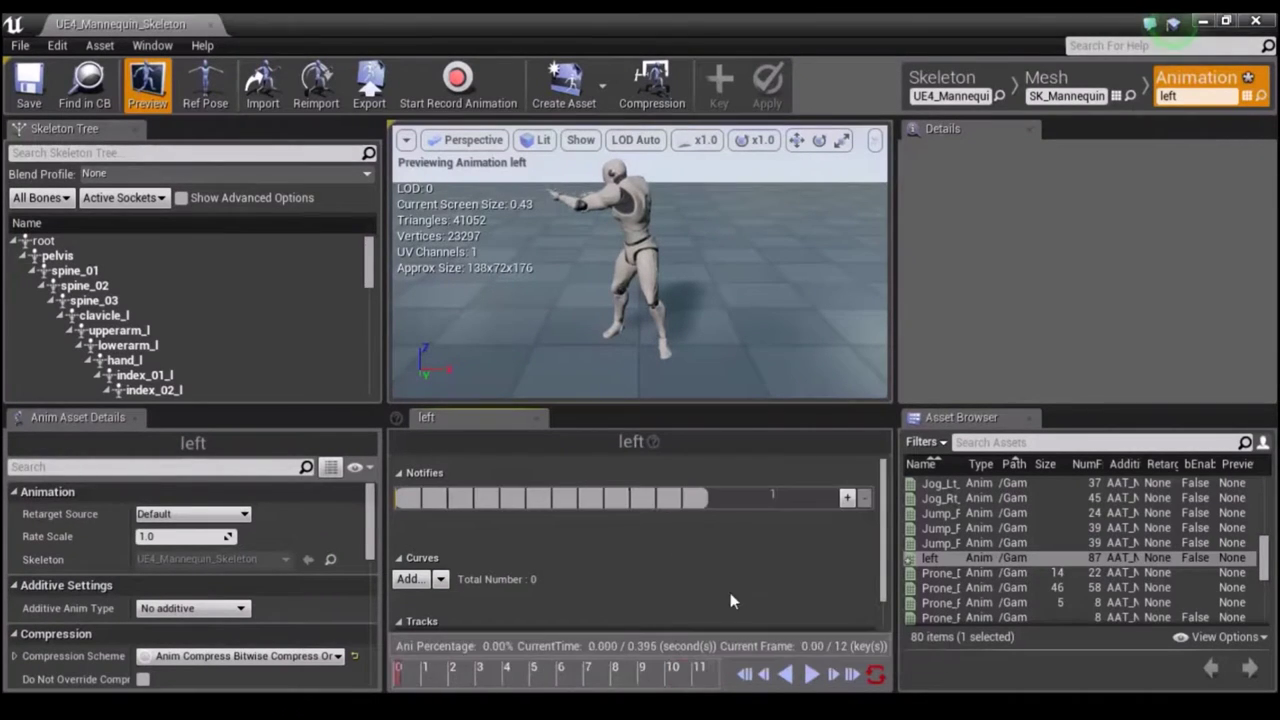
Remove frames 1 to 12 to leave one left-aim frame, then save and close.
right_click(398, 677)
click(445, 544)
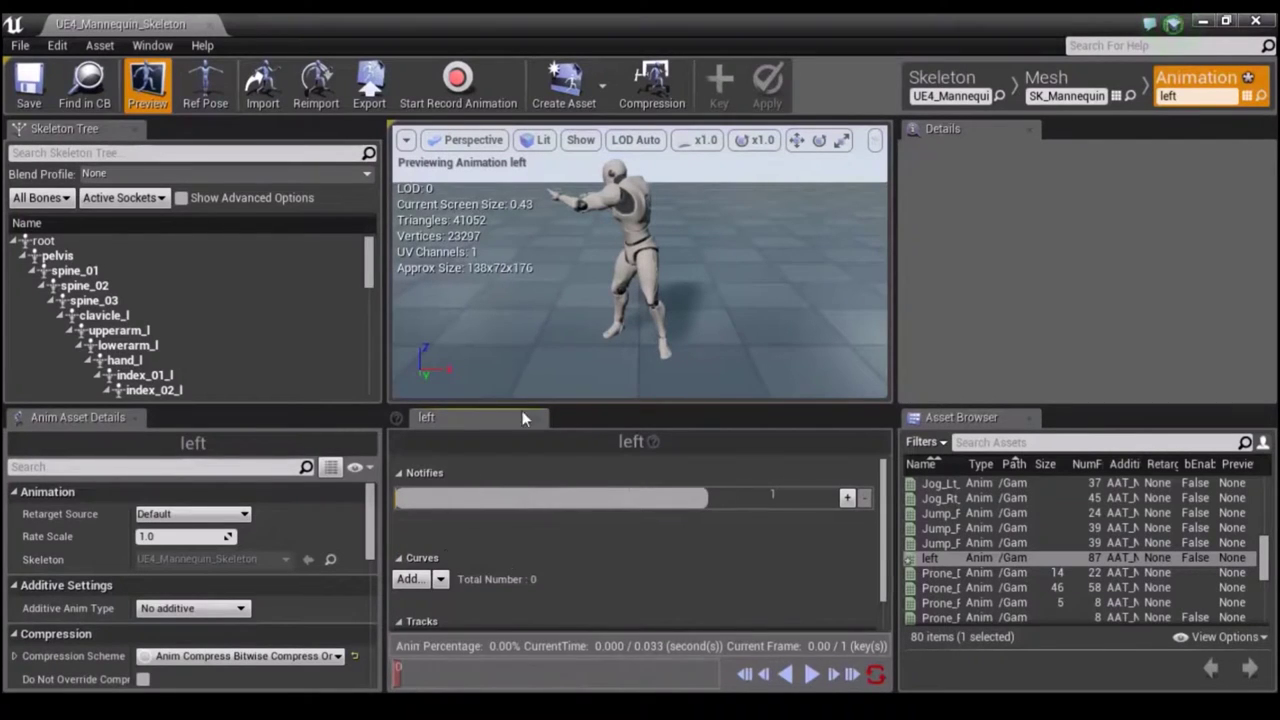
click(22, 94)
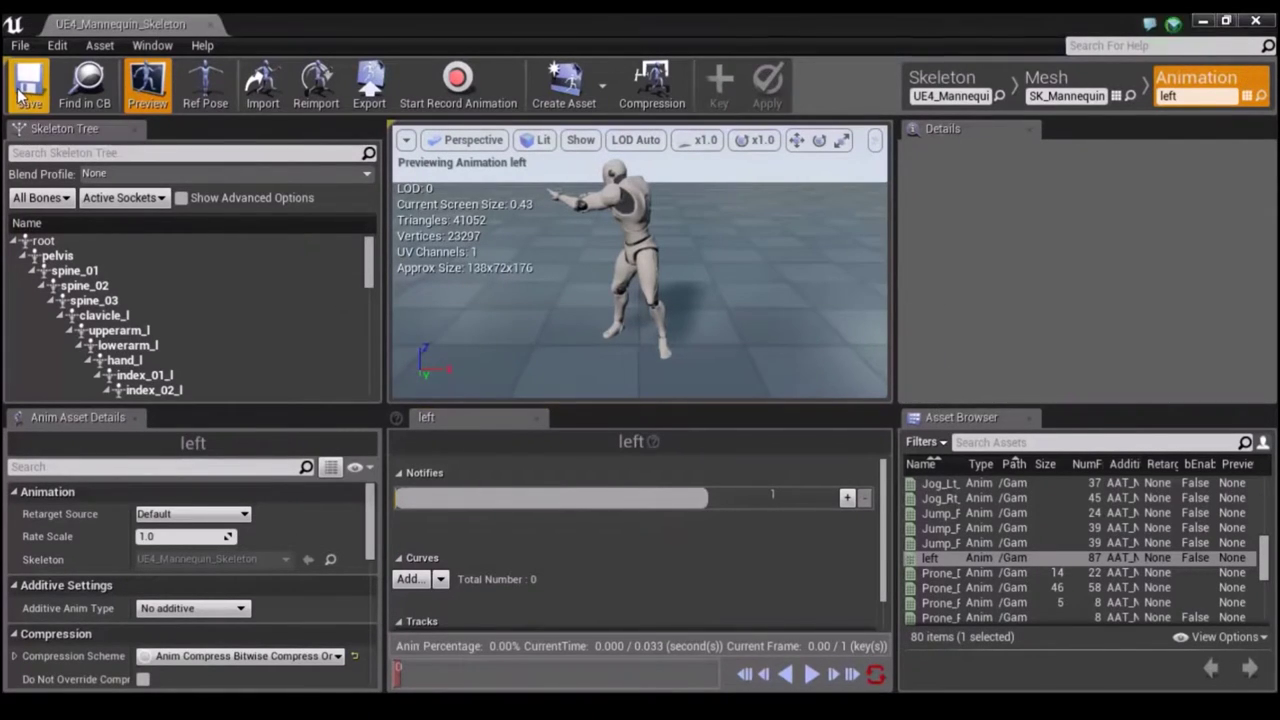
click(1256, 20)
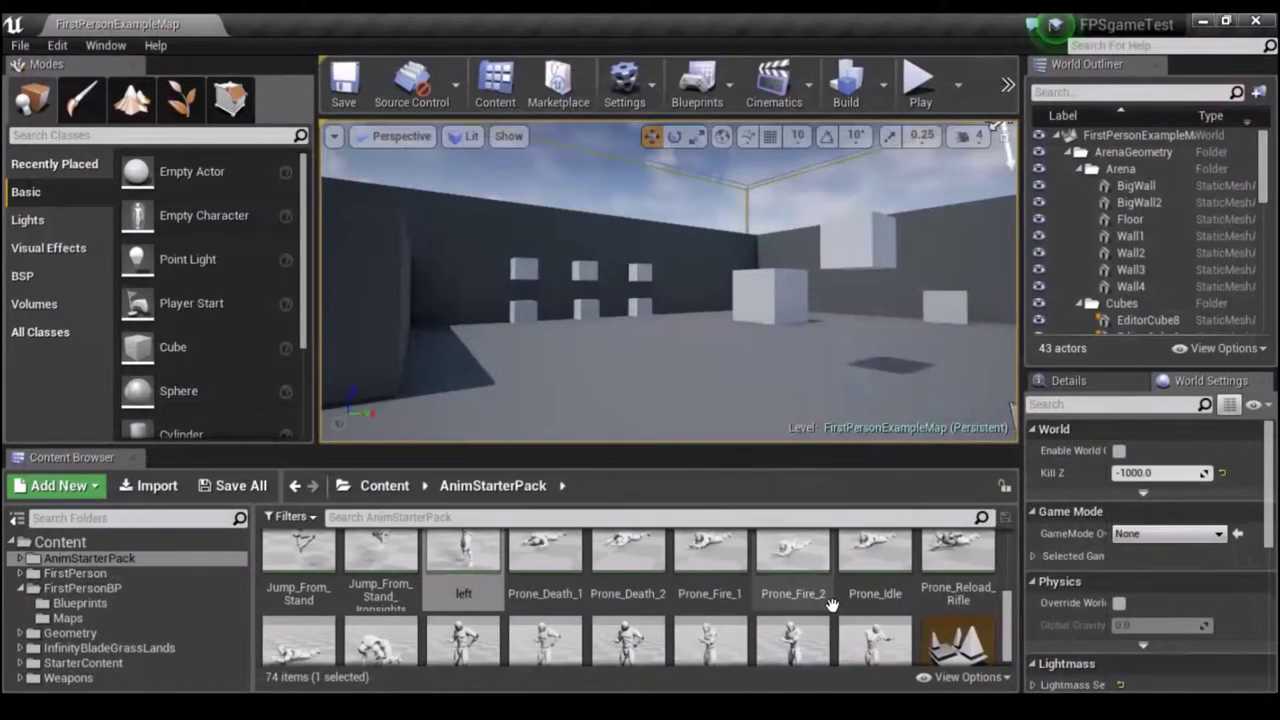
mouse_move(831, 605)
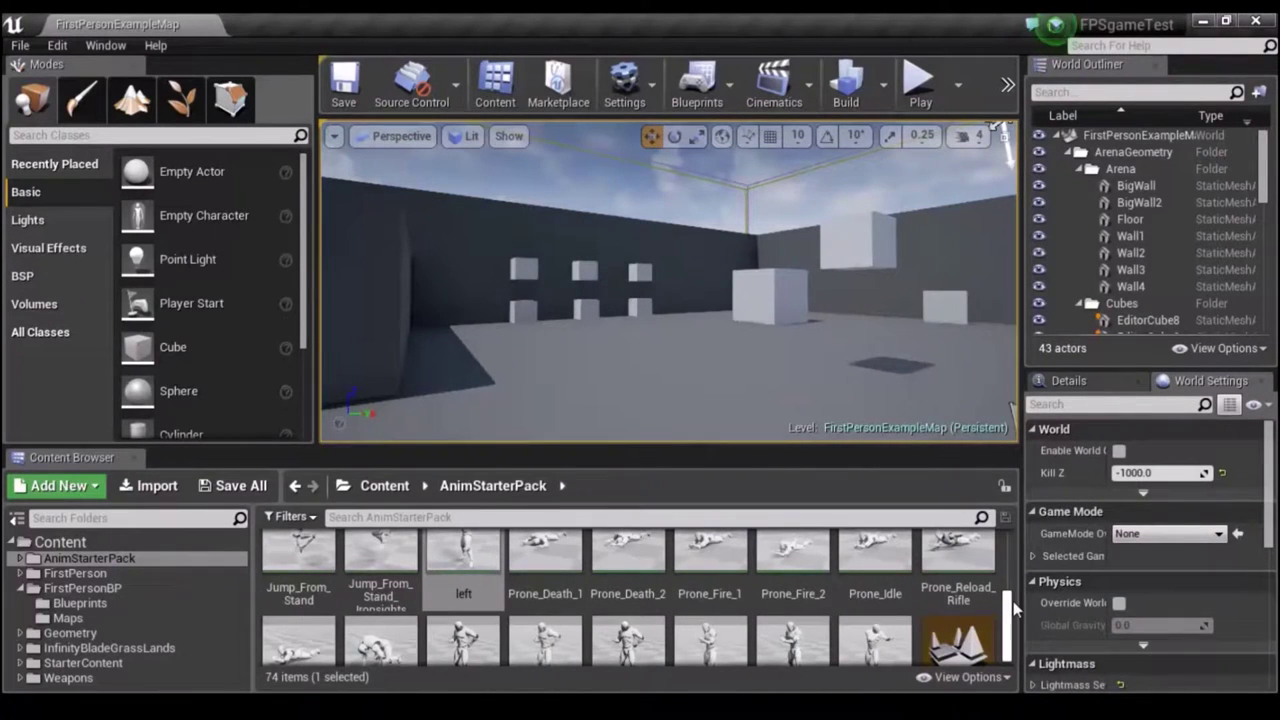
drag(1014, 618, 1018, 551)
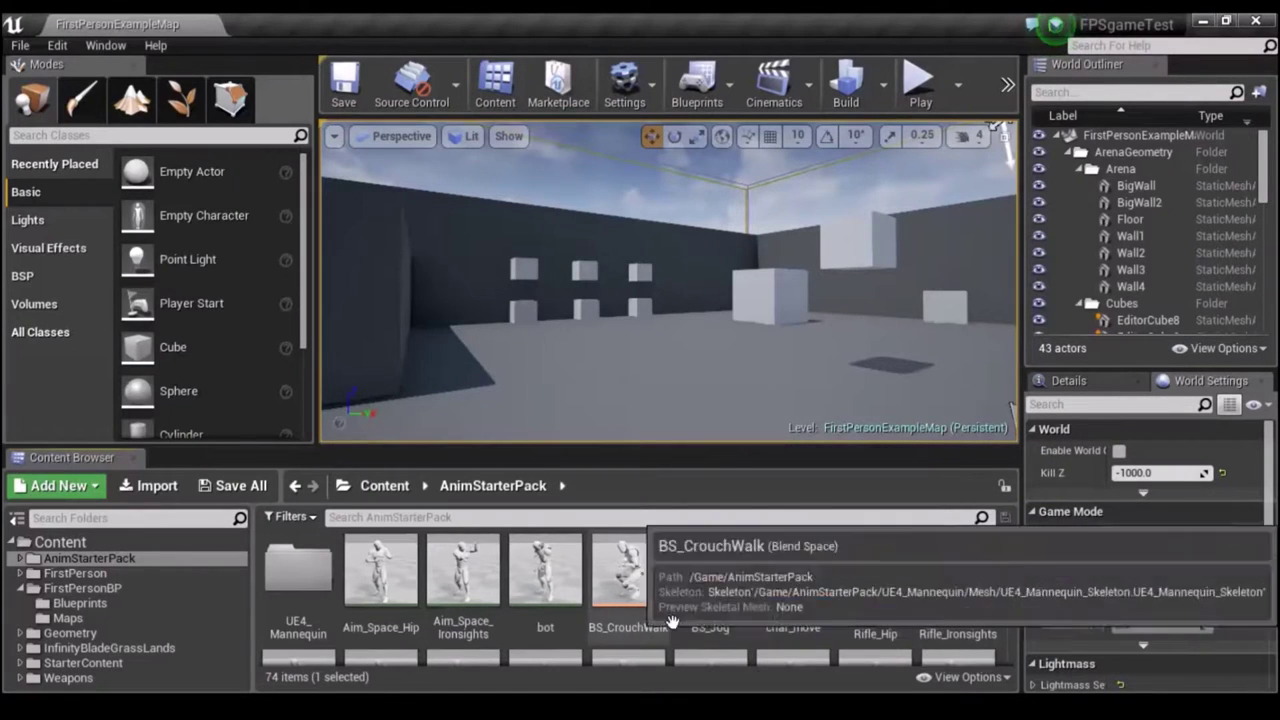
mouse_move(543, 587)
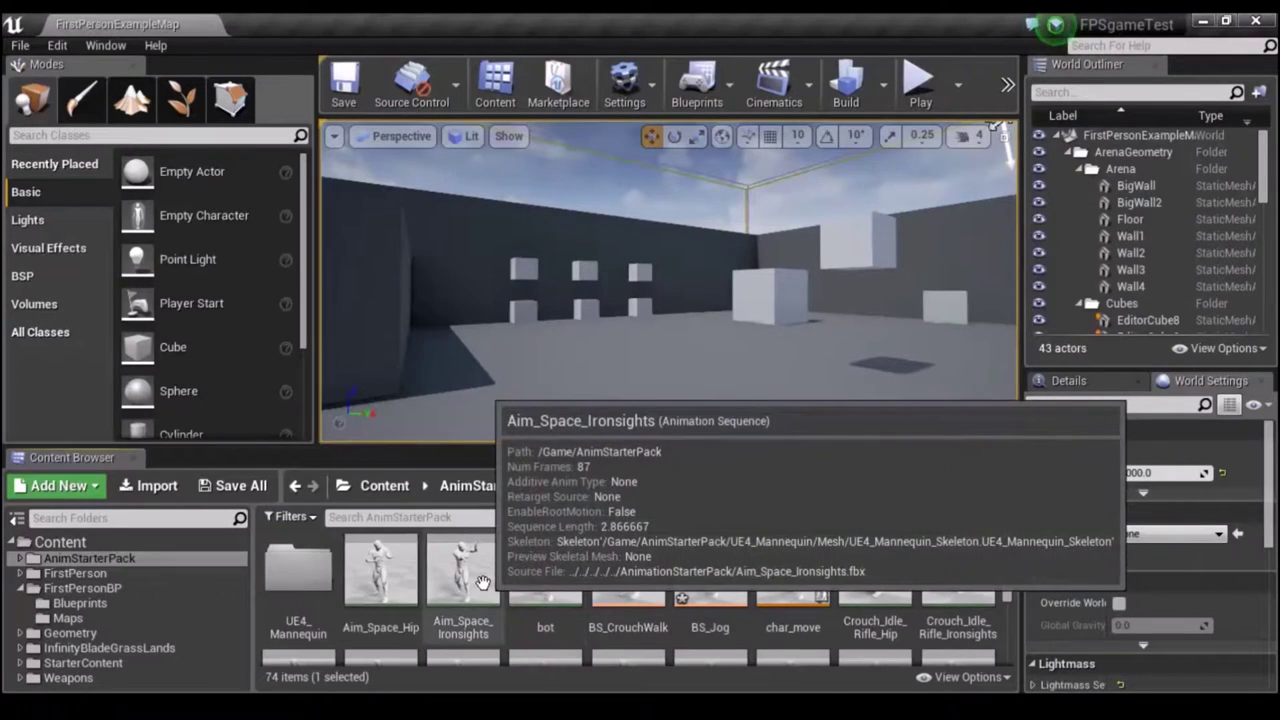
Preview Aim_Space_Ironsights around frames 76-77 to check the pose, then close it.
double_click(483, 583)
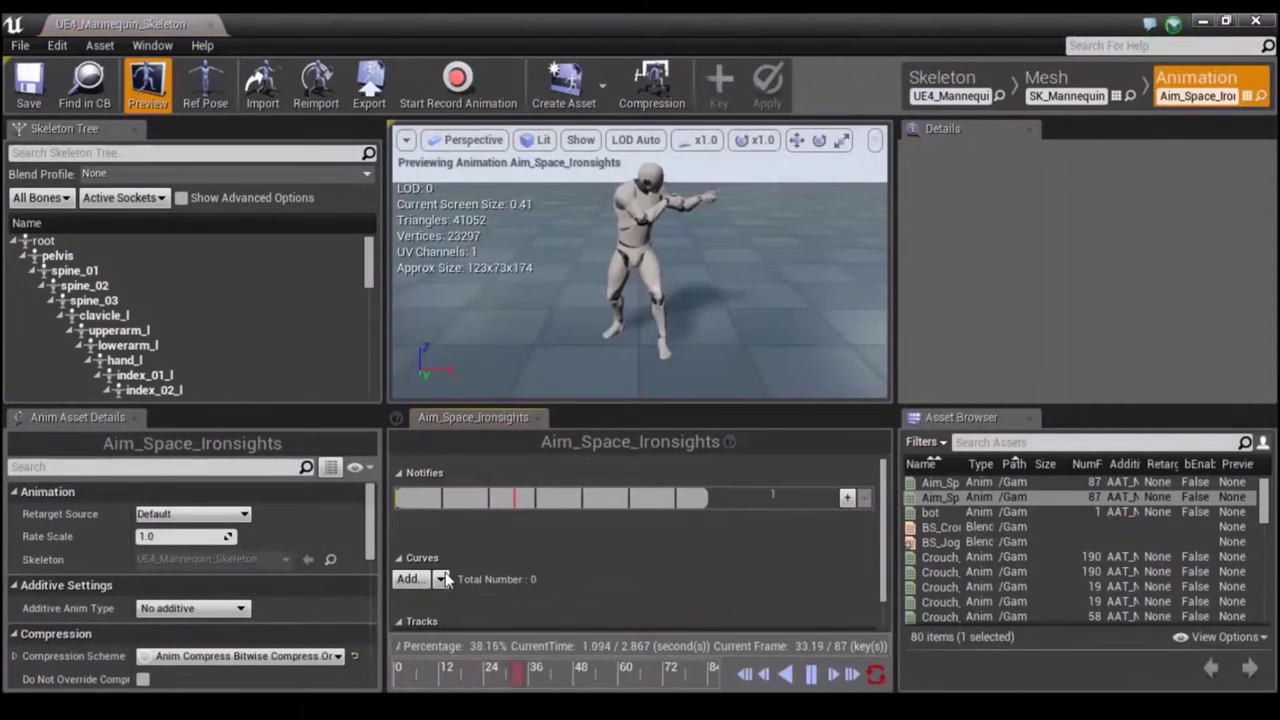
click(811, 674)
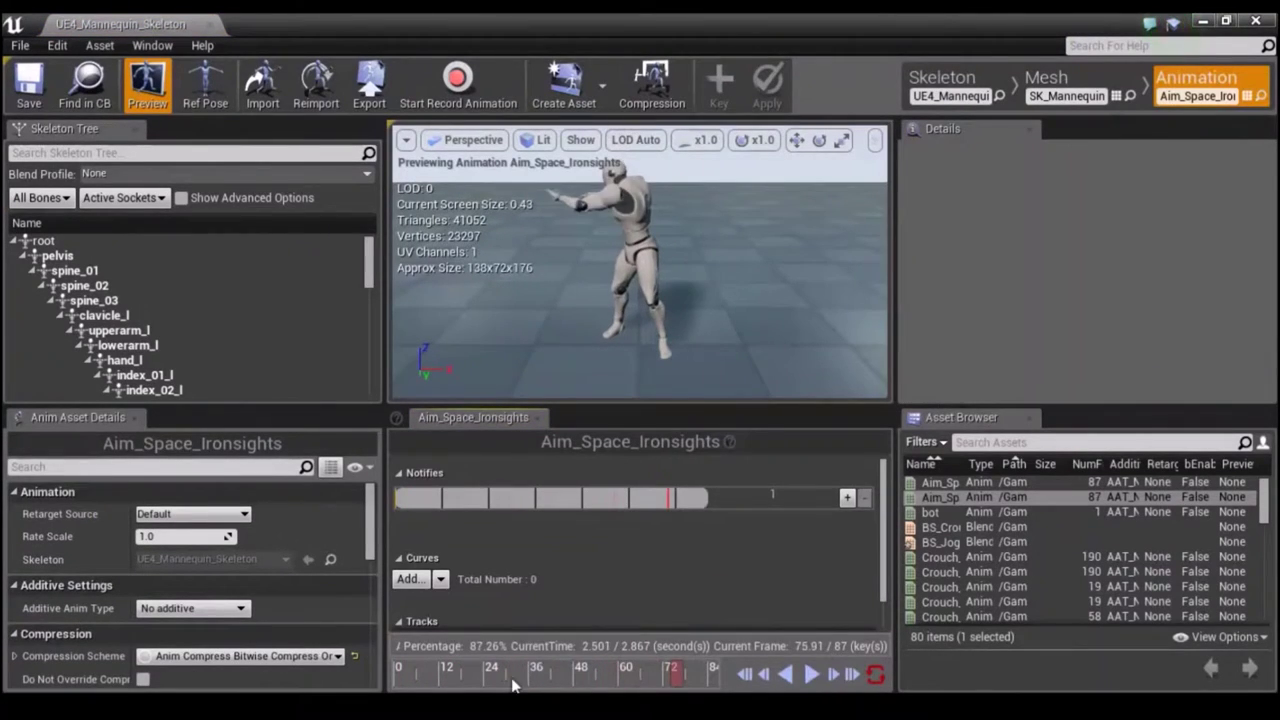
click(683, 677)
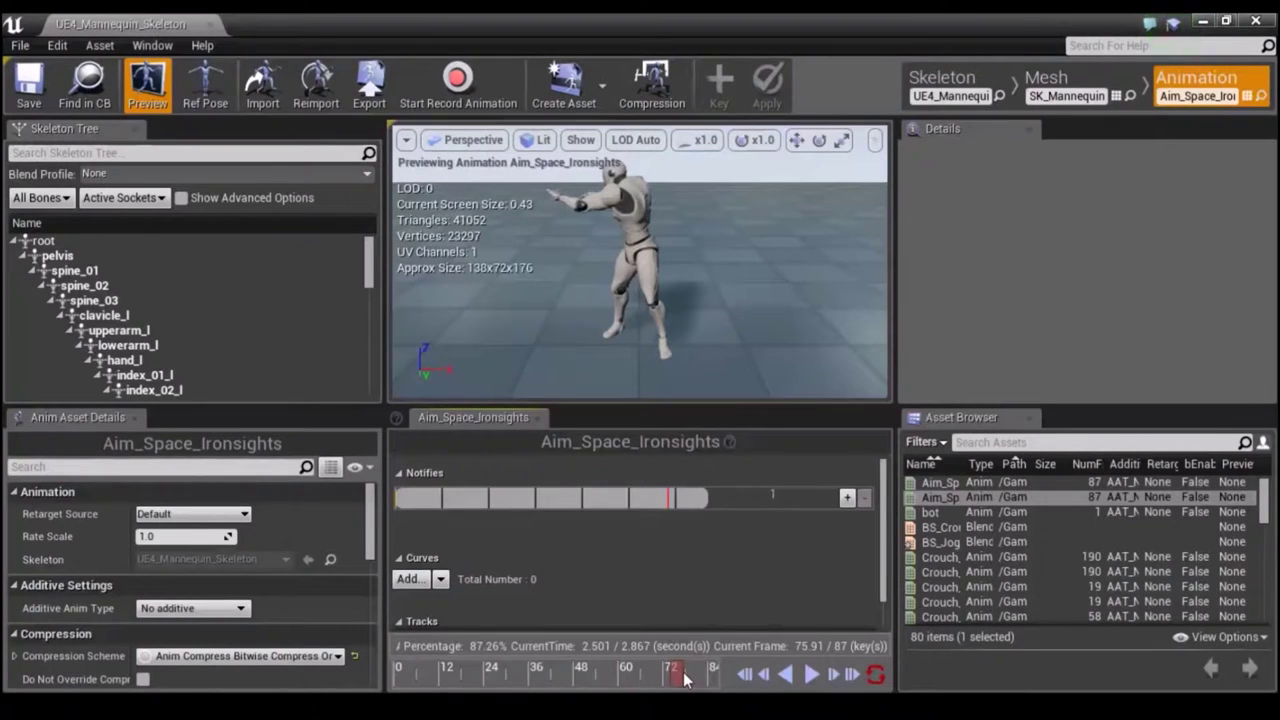
click(1253, 22)
Duplicate Aim_Space_Ironsights and name the copy top-right.
right_click(466, 584)
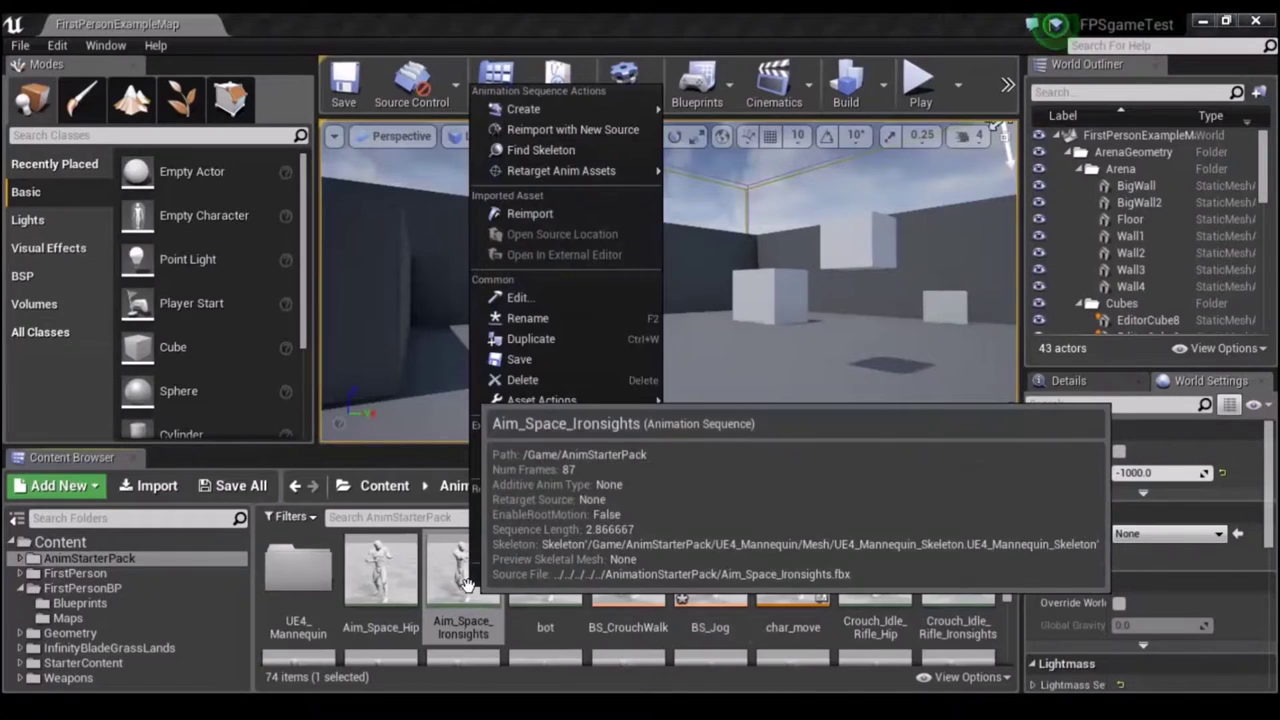
click(524, 339)
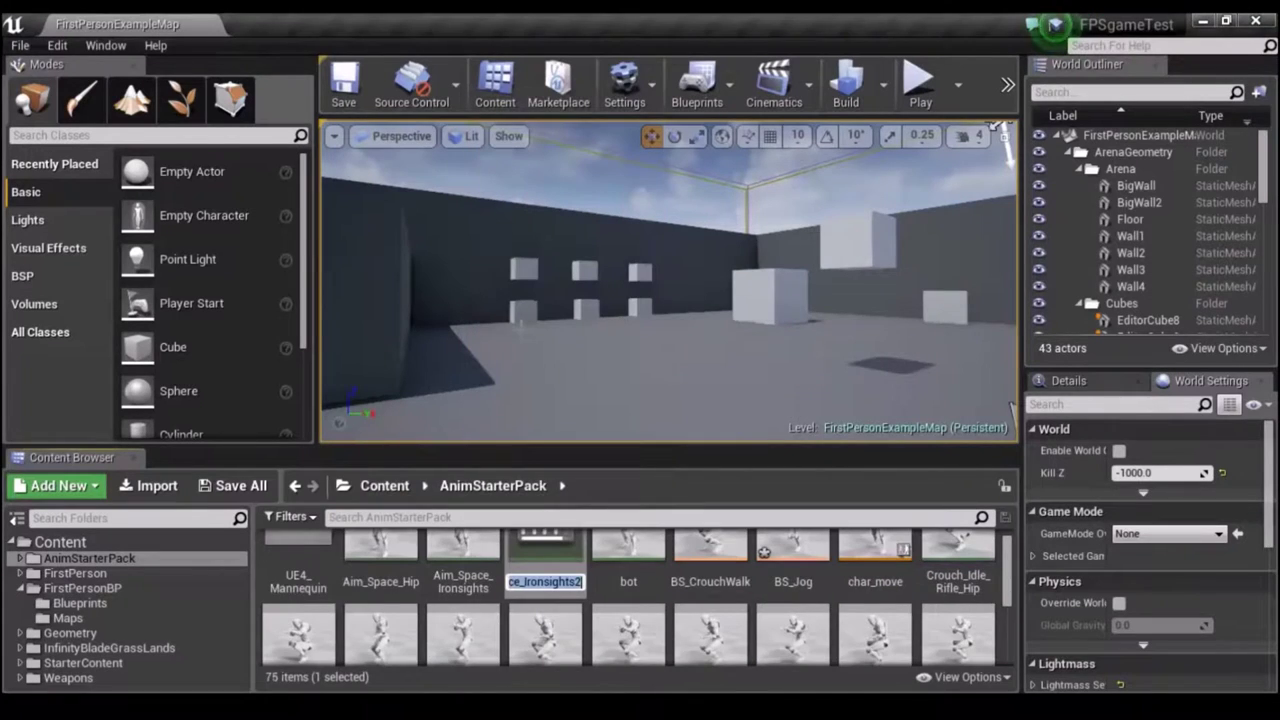
key(BackSpace)
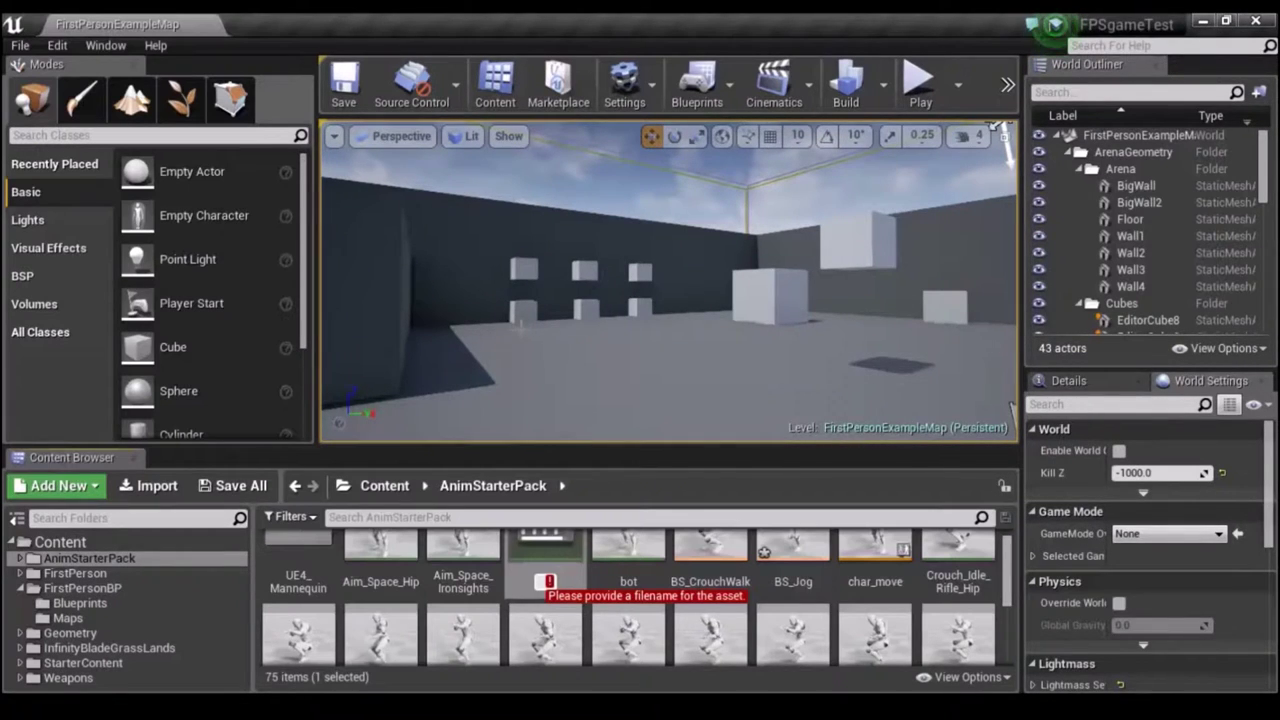
text(top-)
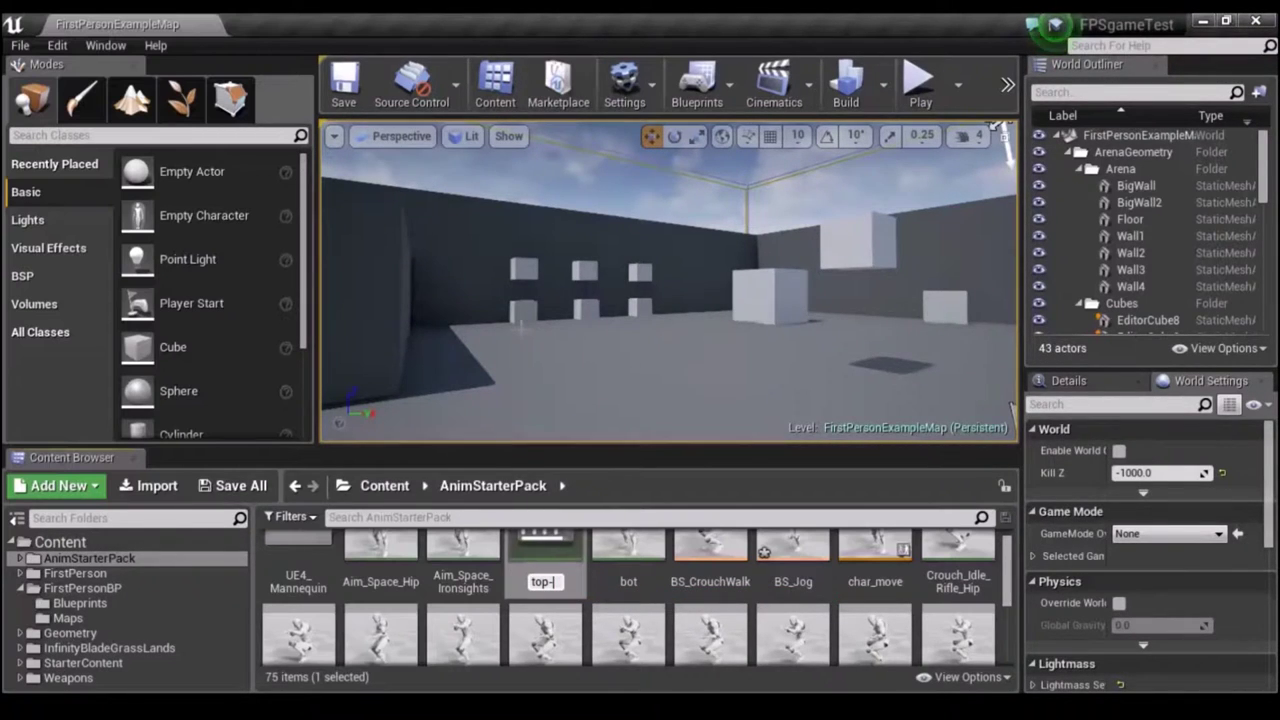
text(ri)
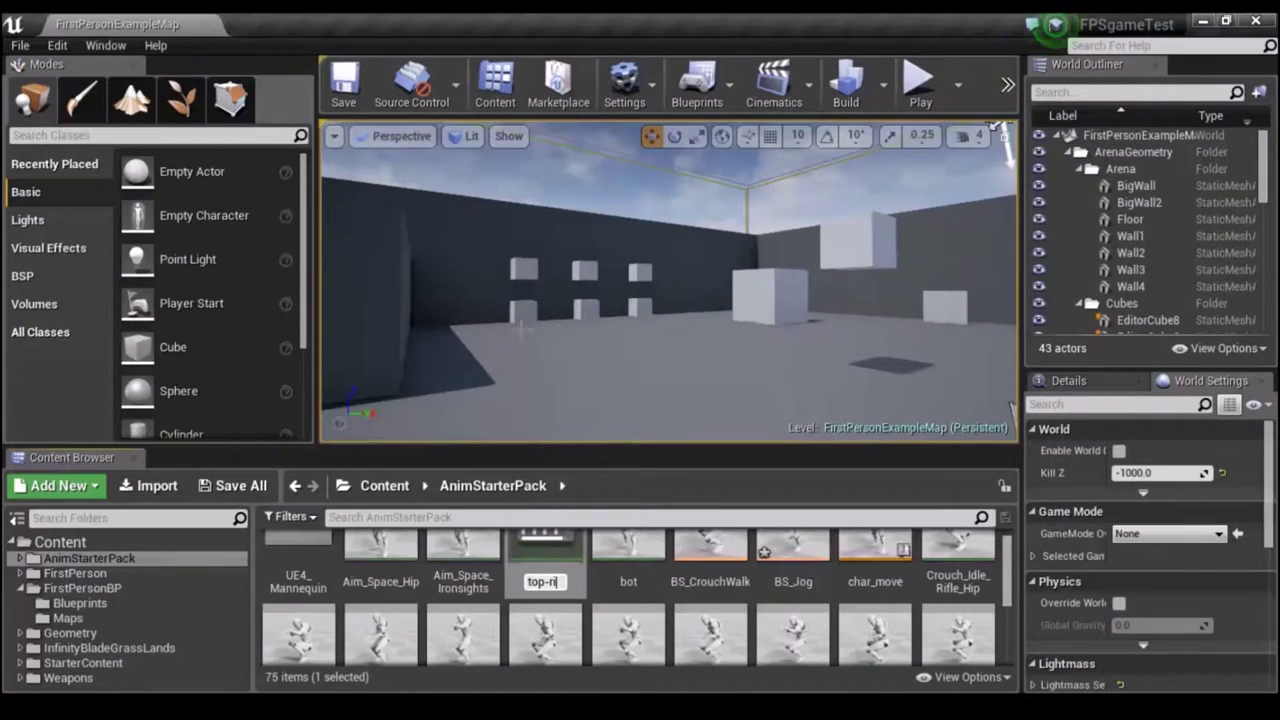
text(ght)
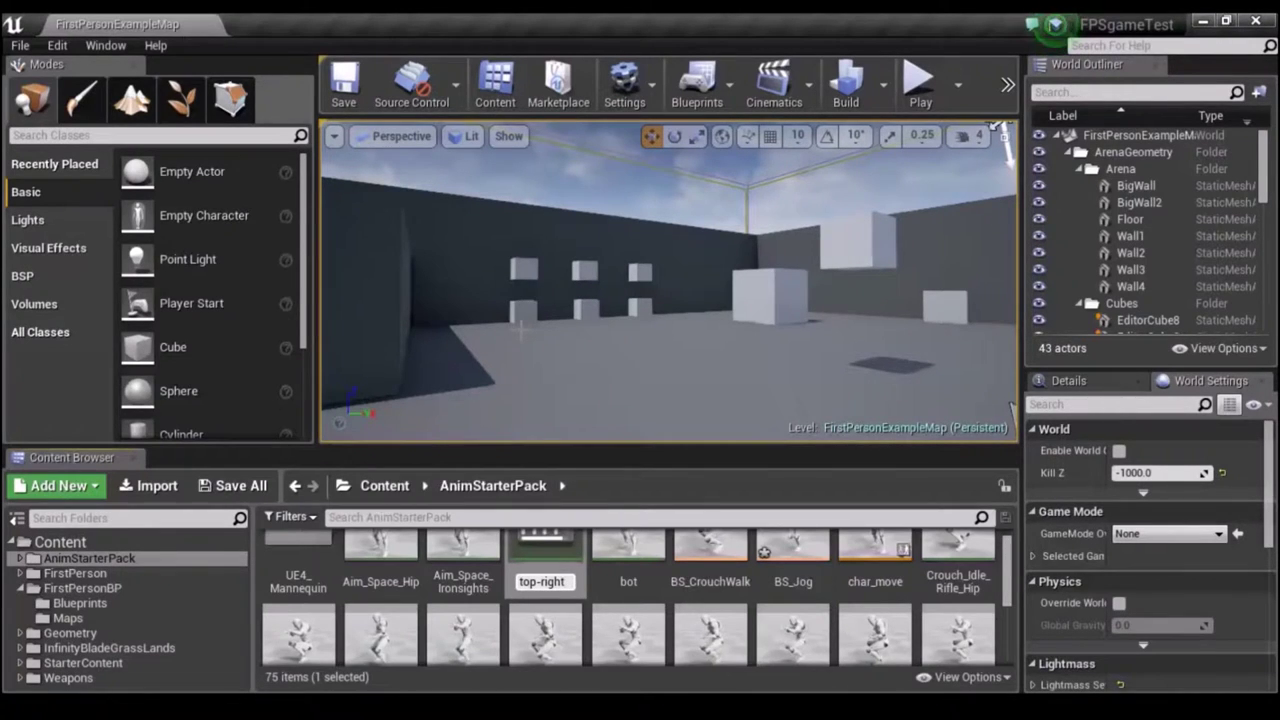
key(Return)
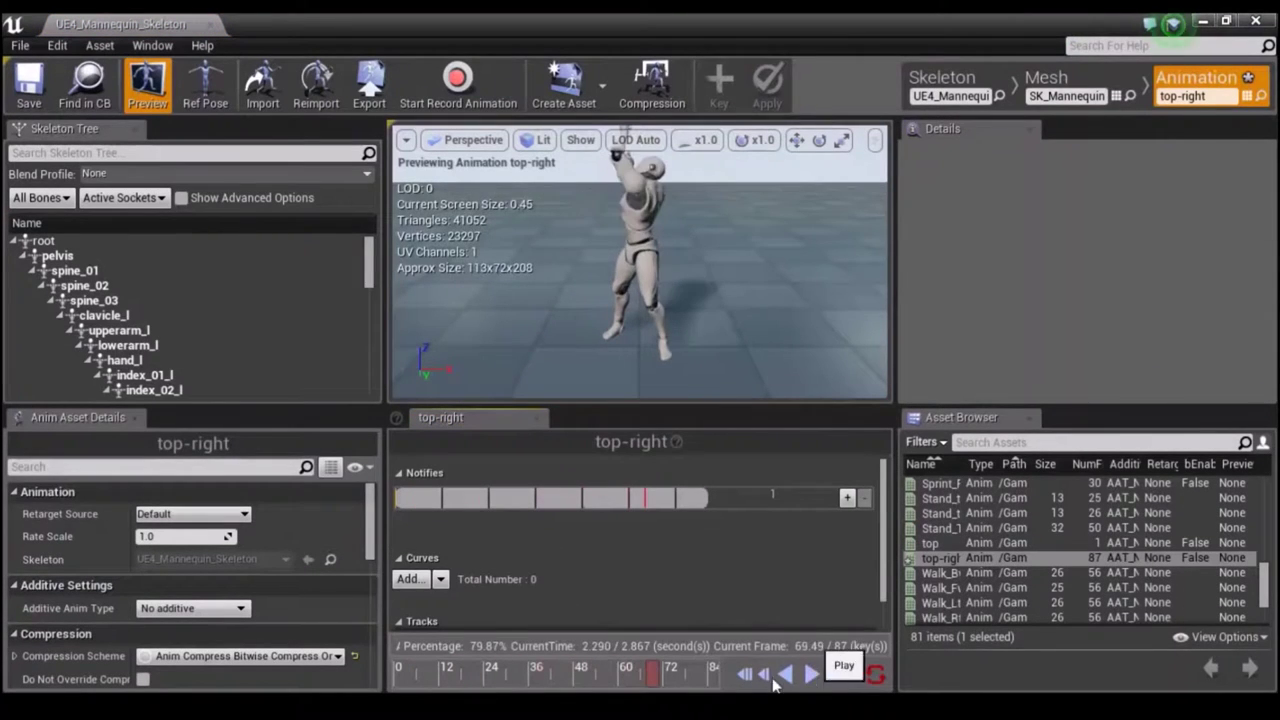
Scrub top-right to the raised aim pose near frame 38 and remove every earlier frame.
drag(648, 677, 537, 670)
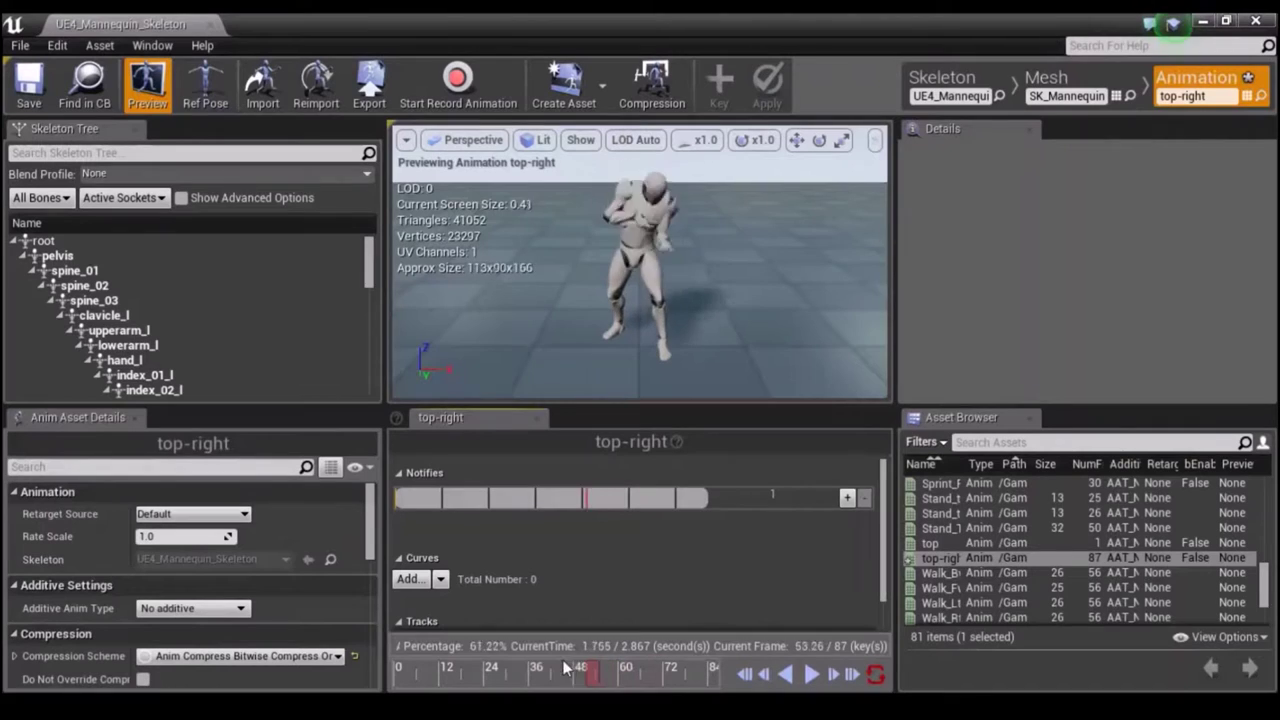
drag(537, 670, 545, 670)
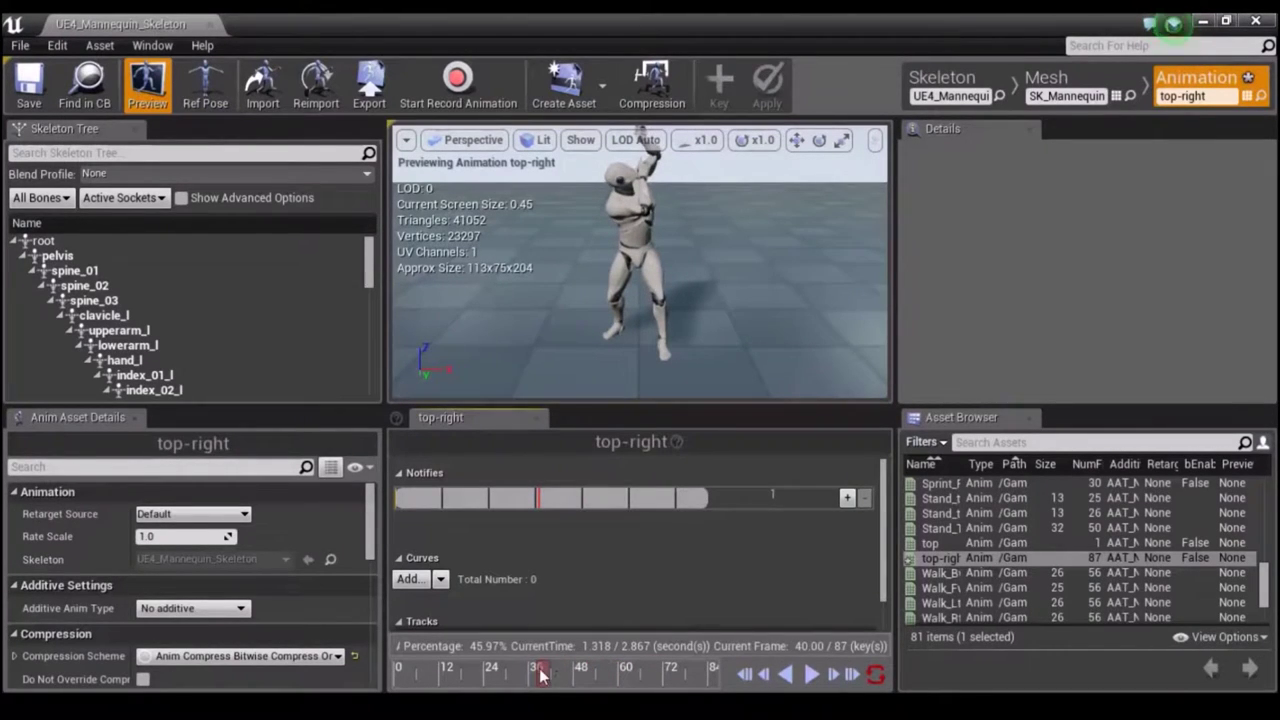
right_click(540, 675)
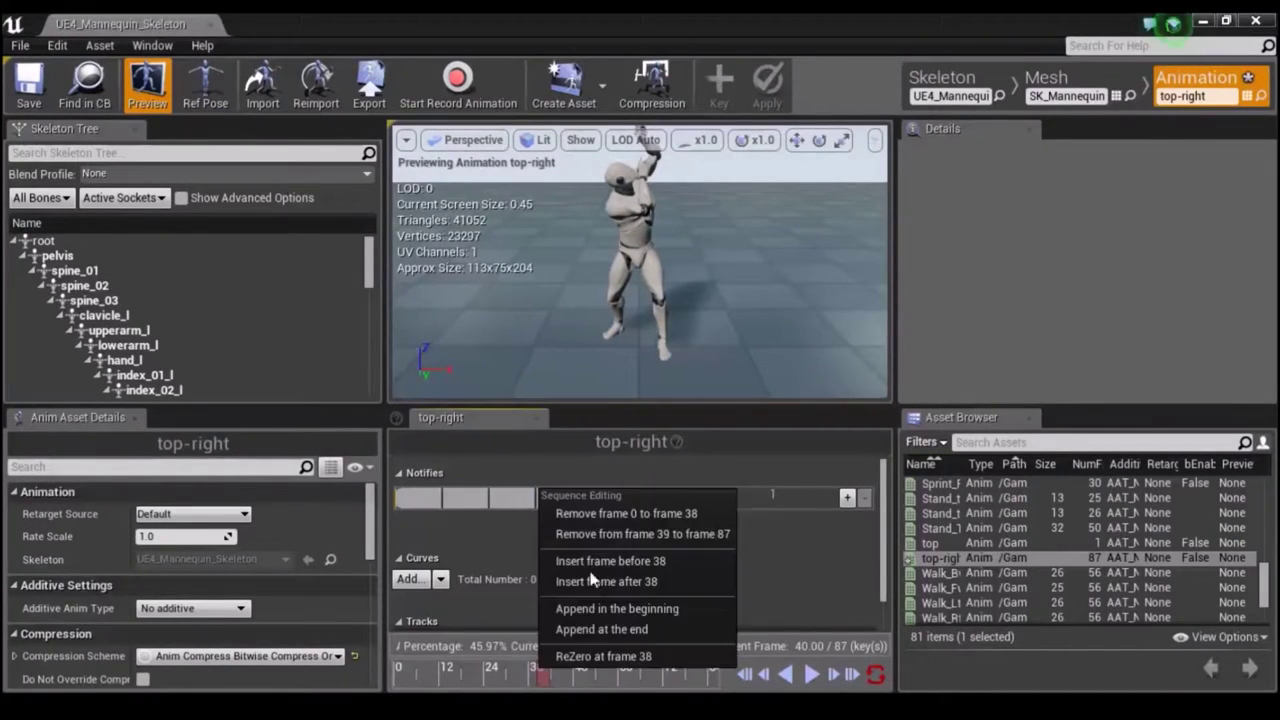
click(600, 511)
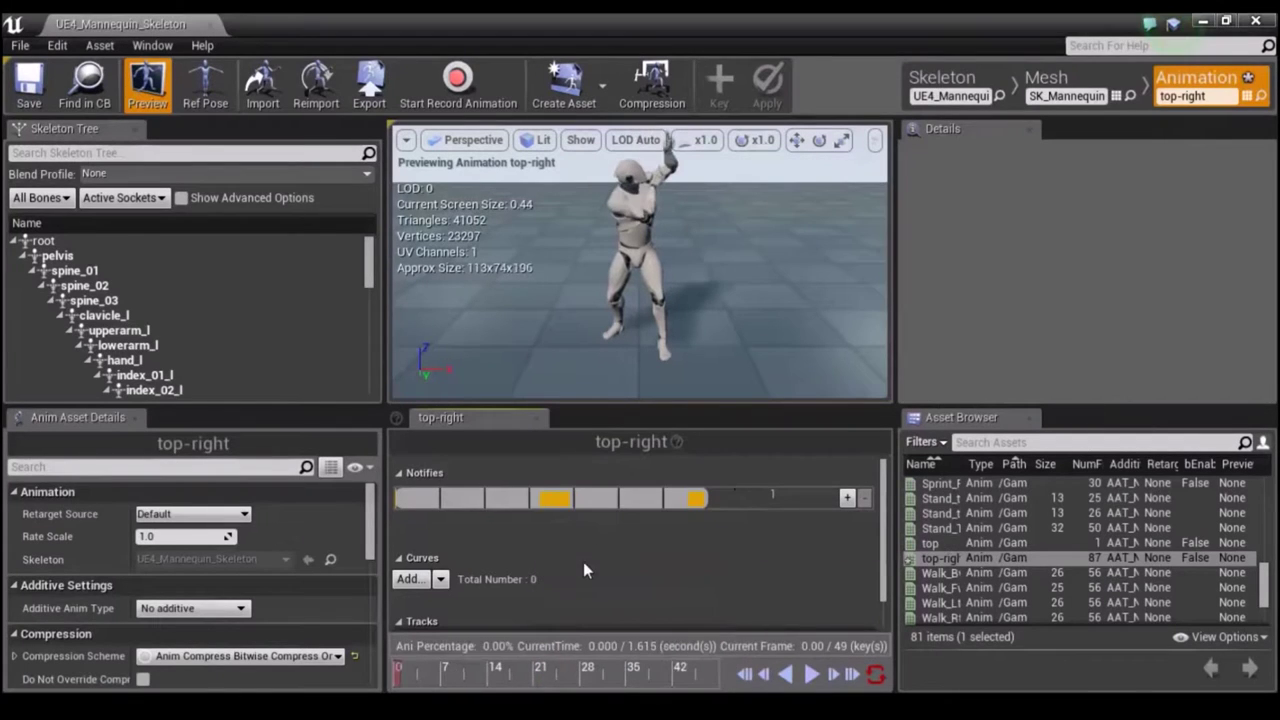
Remove all frames after the first, then save and close the top-right animation.
right_click(400, 678)
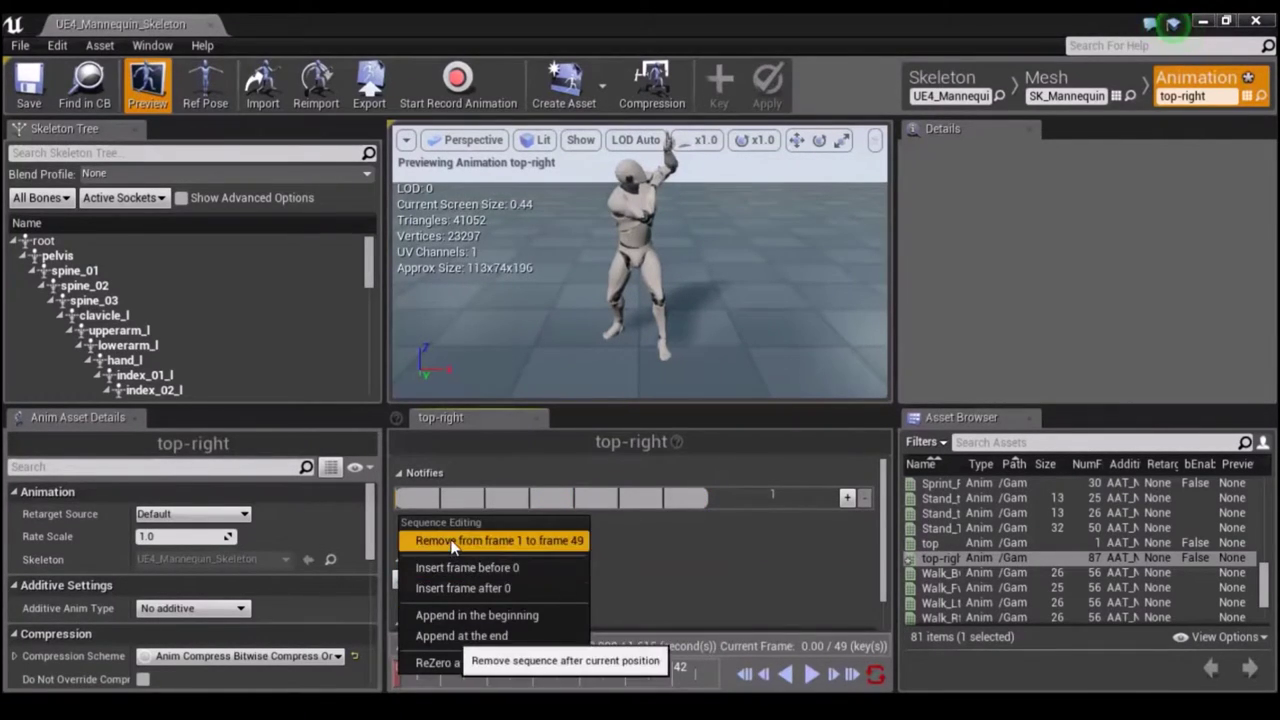
click(500, 455)
click(24, 75)
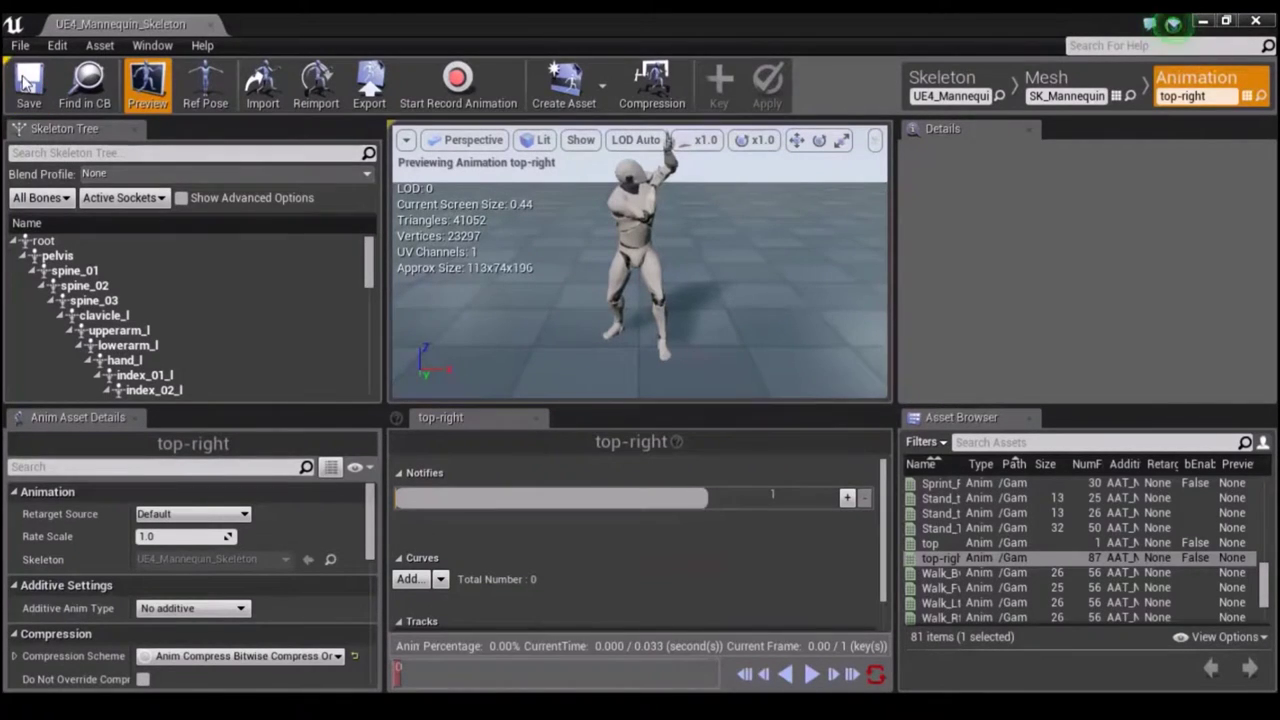
click(1262, 21)
scroll(590, 596, up, 2)
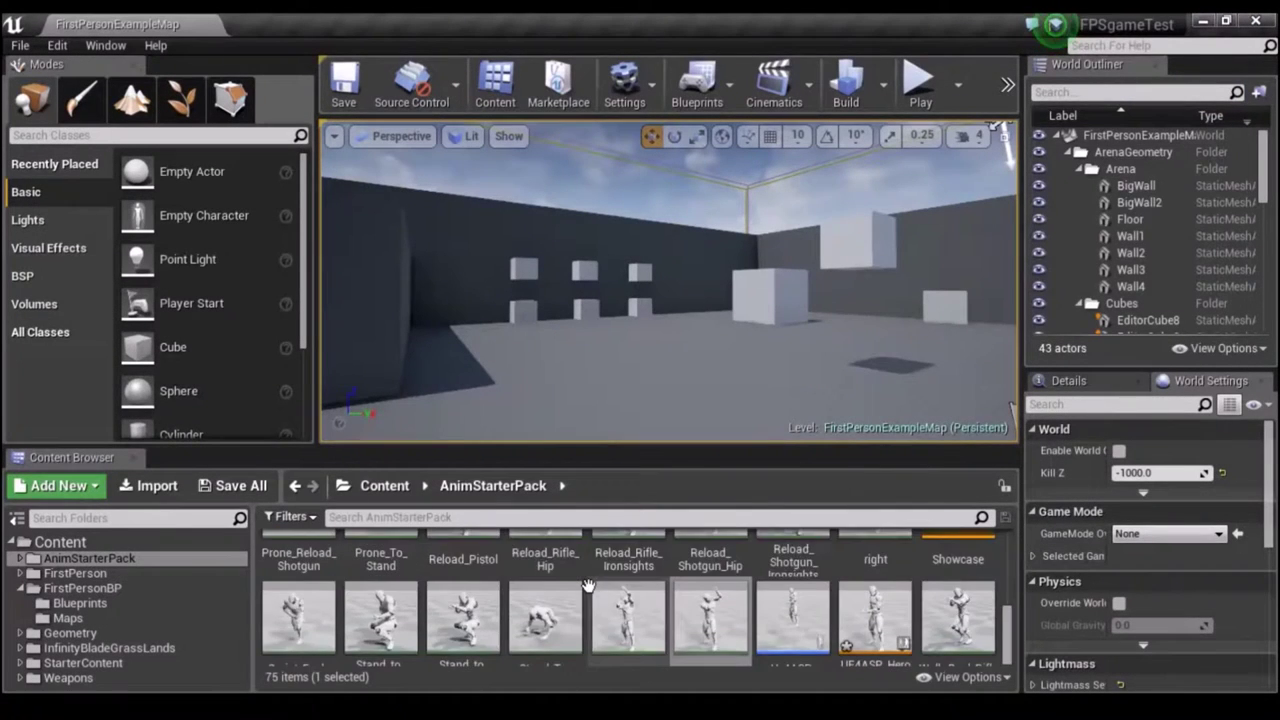
Scroll back to Aim_Space_Ironsights, duplicate it, and name the copy bot-right.
scroll(590, 596, up, 1)
scroll(590, 596, up, 2)
scroll(589, 586, up, 2)
scroll(589, 586, up, 2)
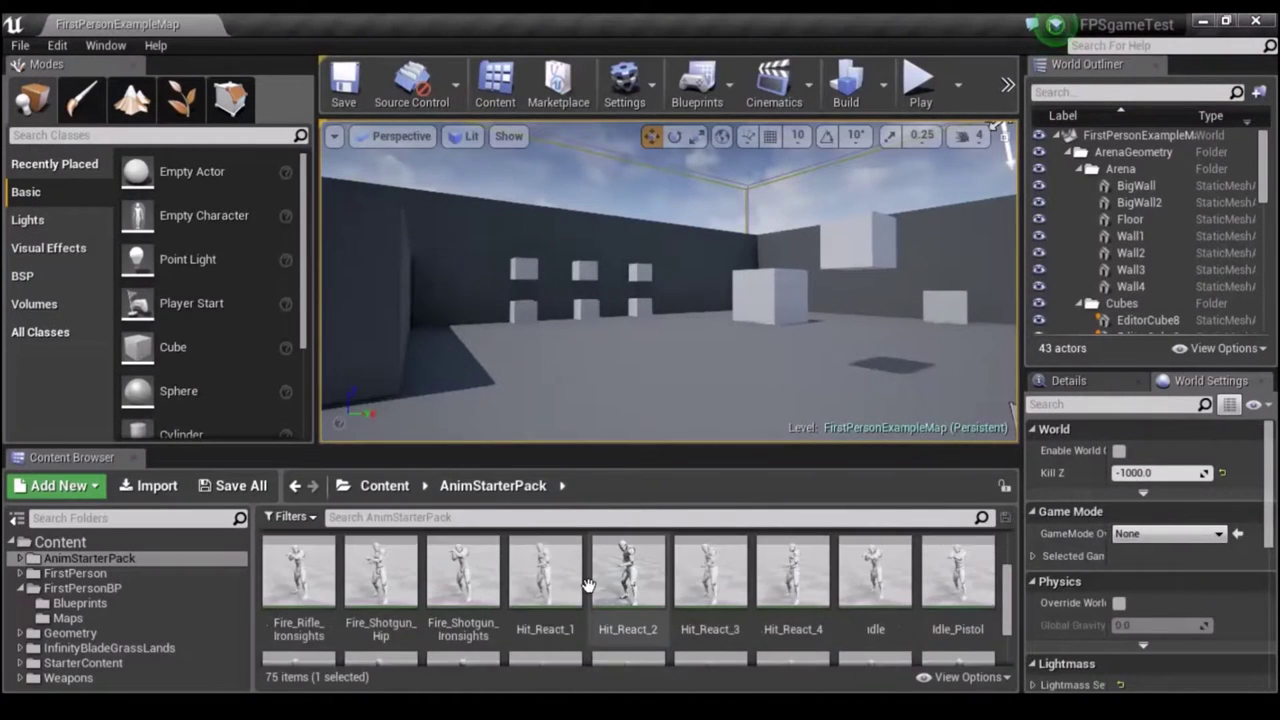
scroll(588, 585, up, 2)
scroll(588, 585, up, 2)
scroll(588, 585, up, 1)
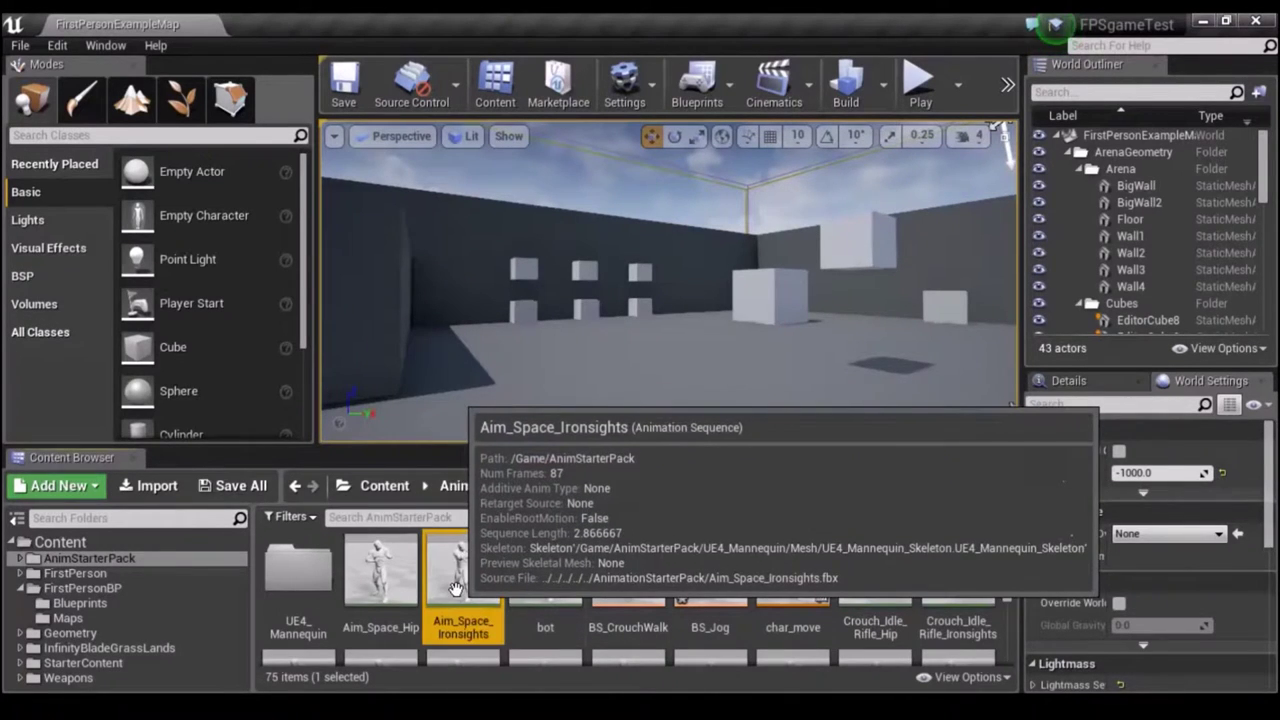
right_click(455, 588)
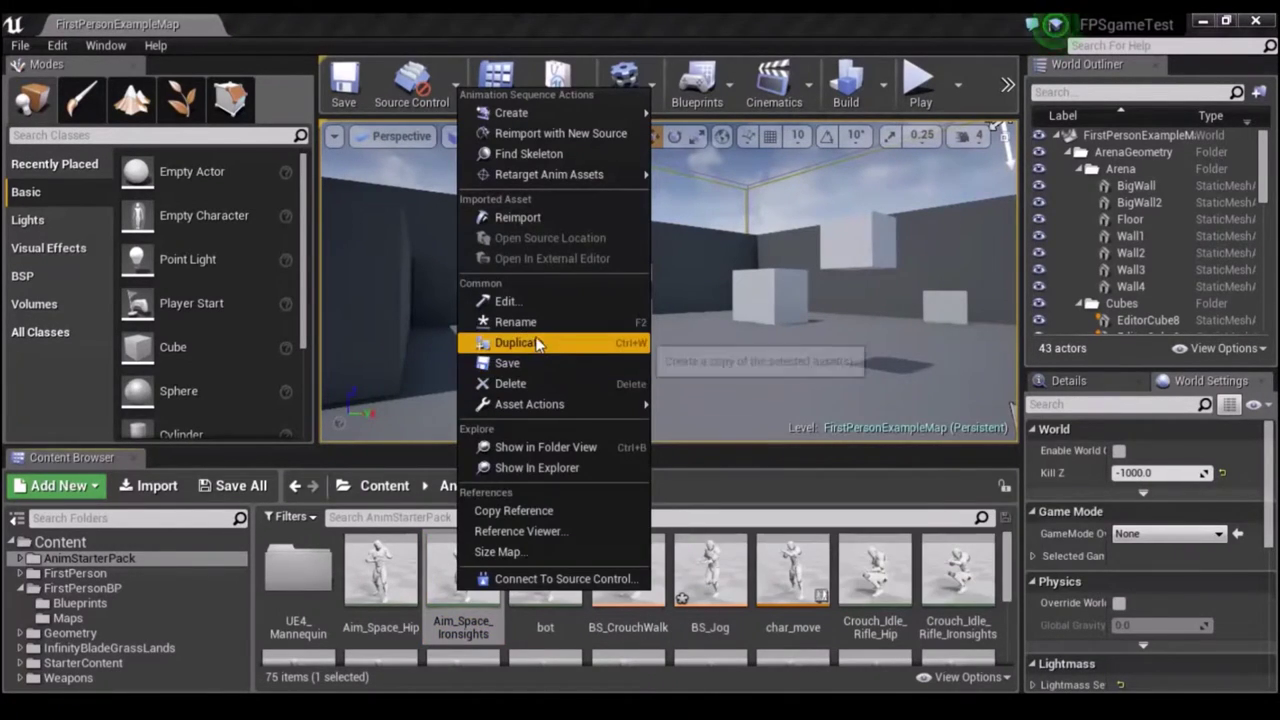
click(521, 346)
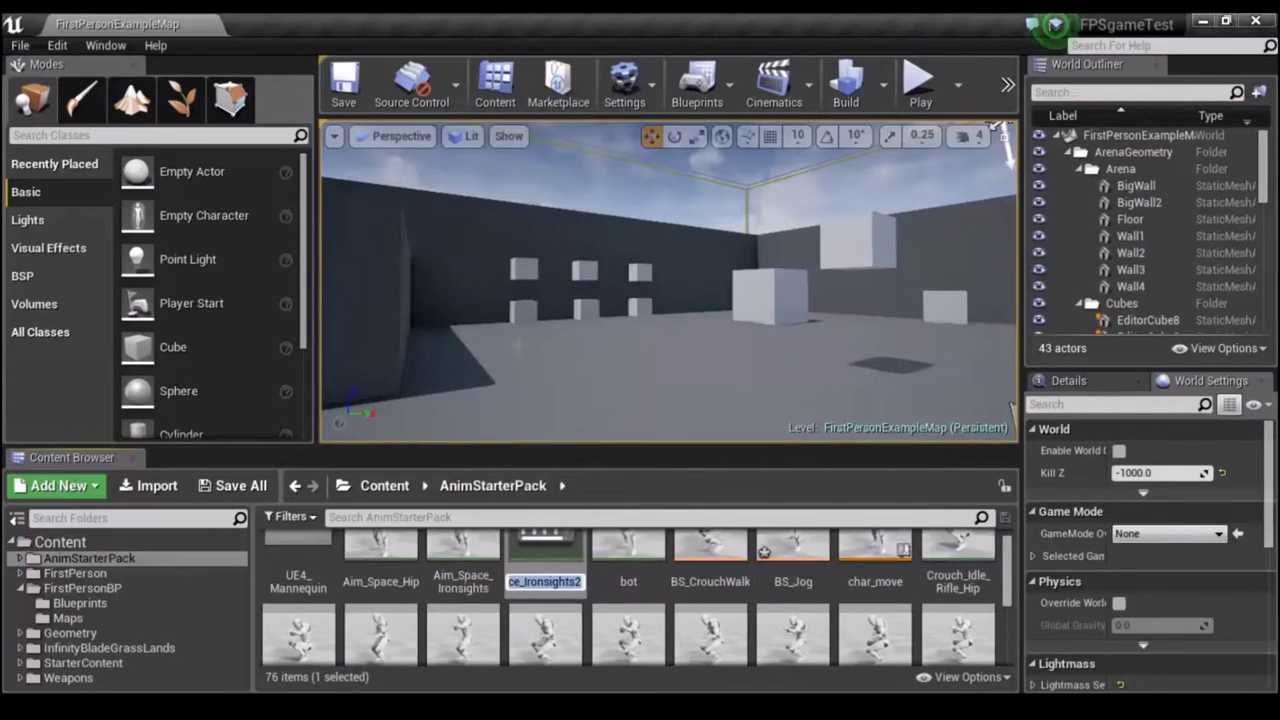
key(BackSpace)
text(bot)
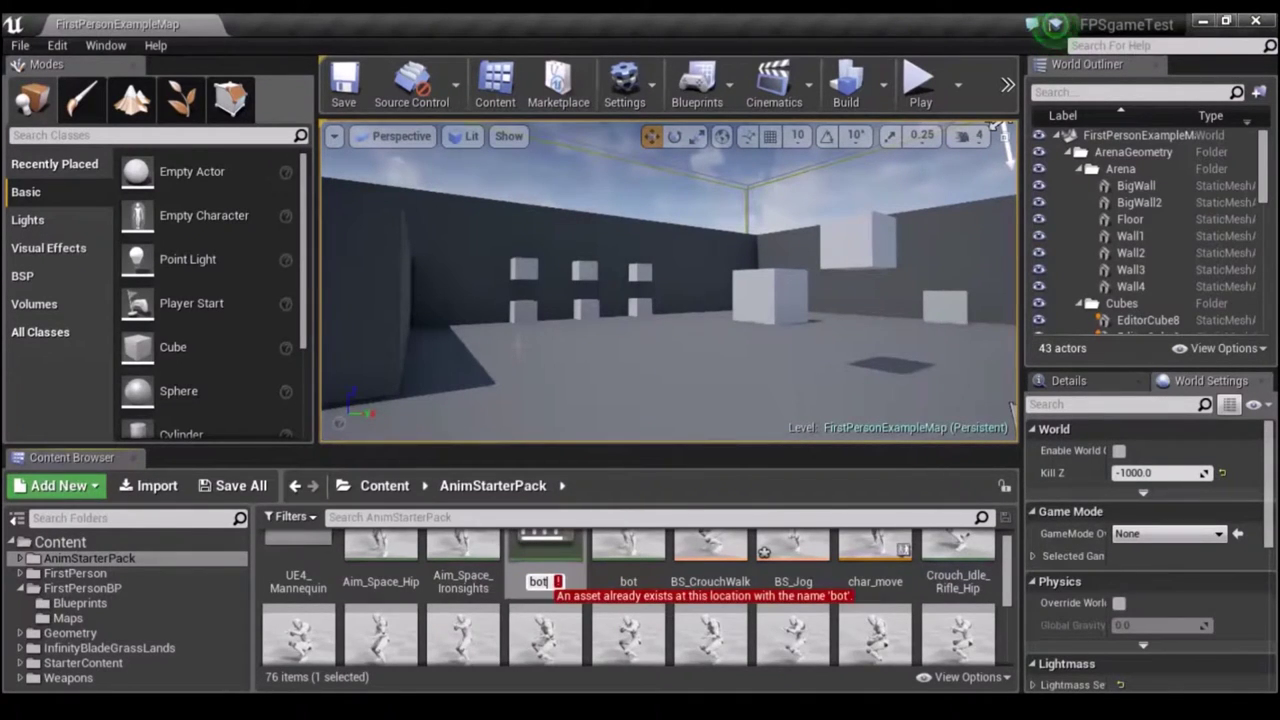
text(-right)
key(Return)
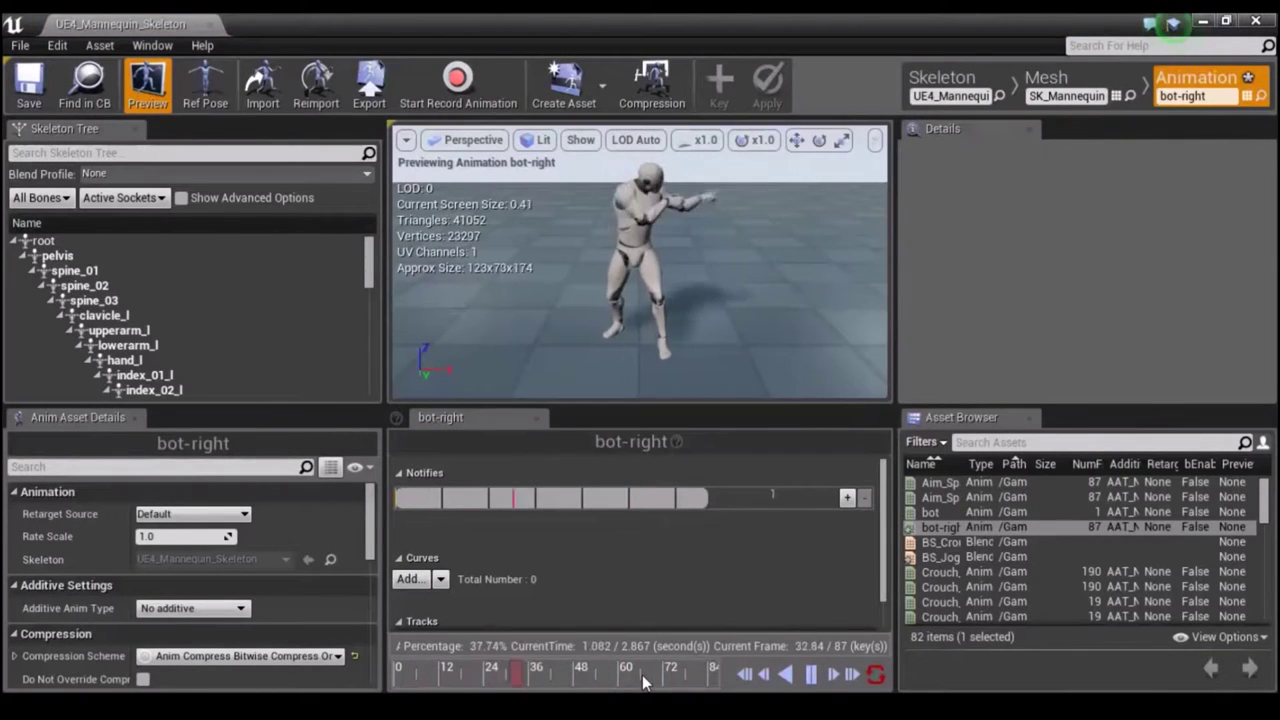
Pause bot-right, scrub to the lowered aim pose at frame 49, and remove frames 0 to 49.
click(815, 675)
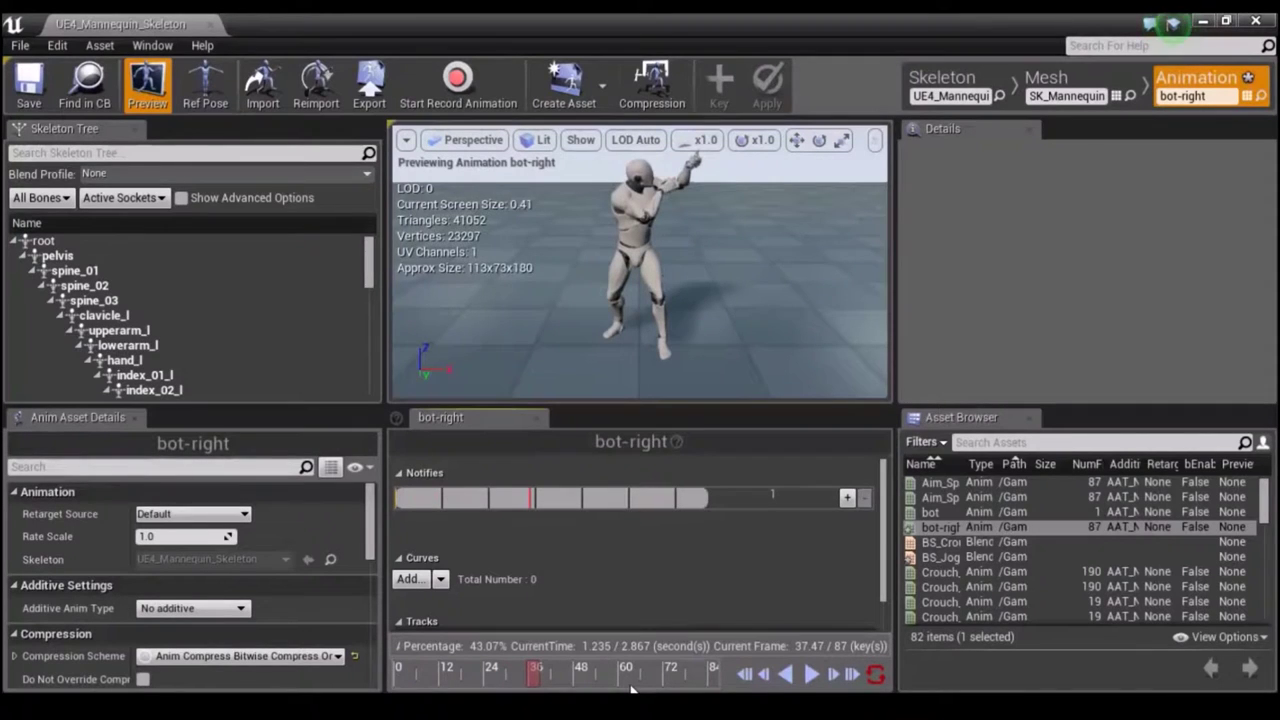
mouse_move(672, 680)
mouse_down()
mouse_move(560, 688)
mouse_move(602, 682)
mouse_move(578, 686)
mouse_up()
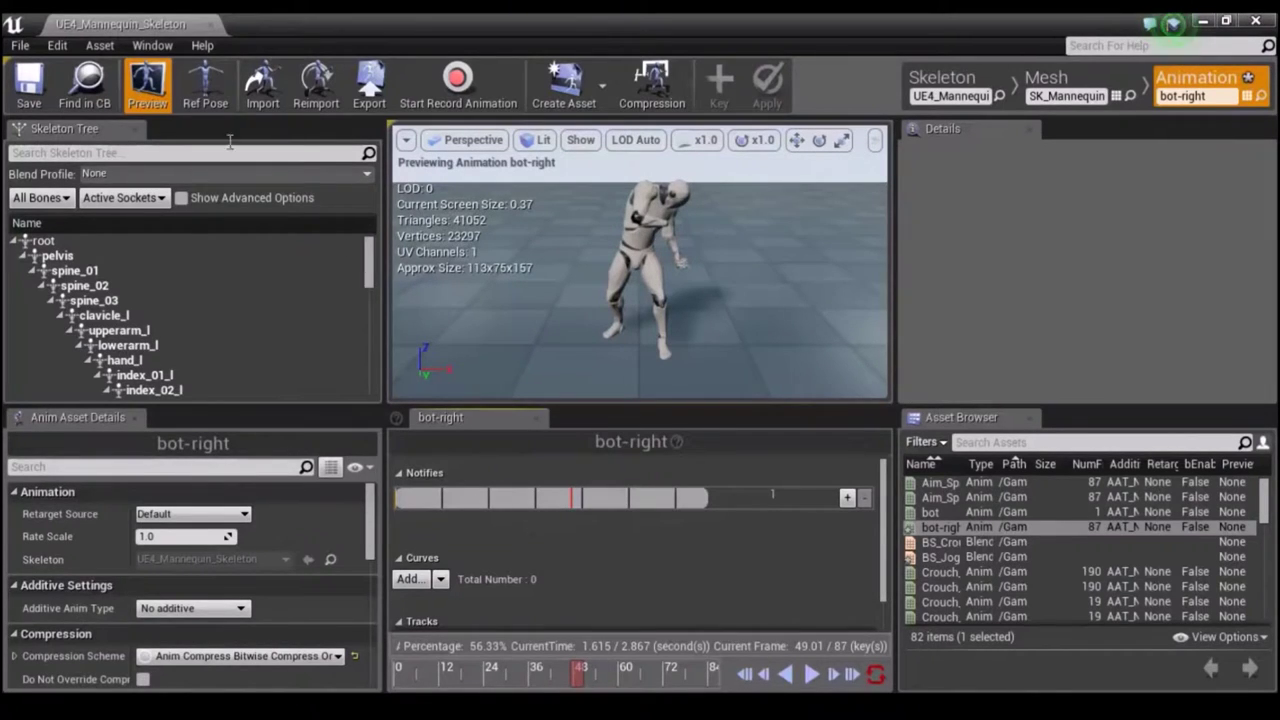
right_click(582, 676)
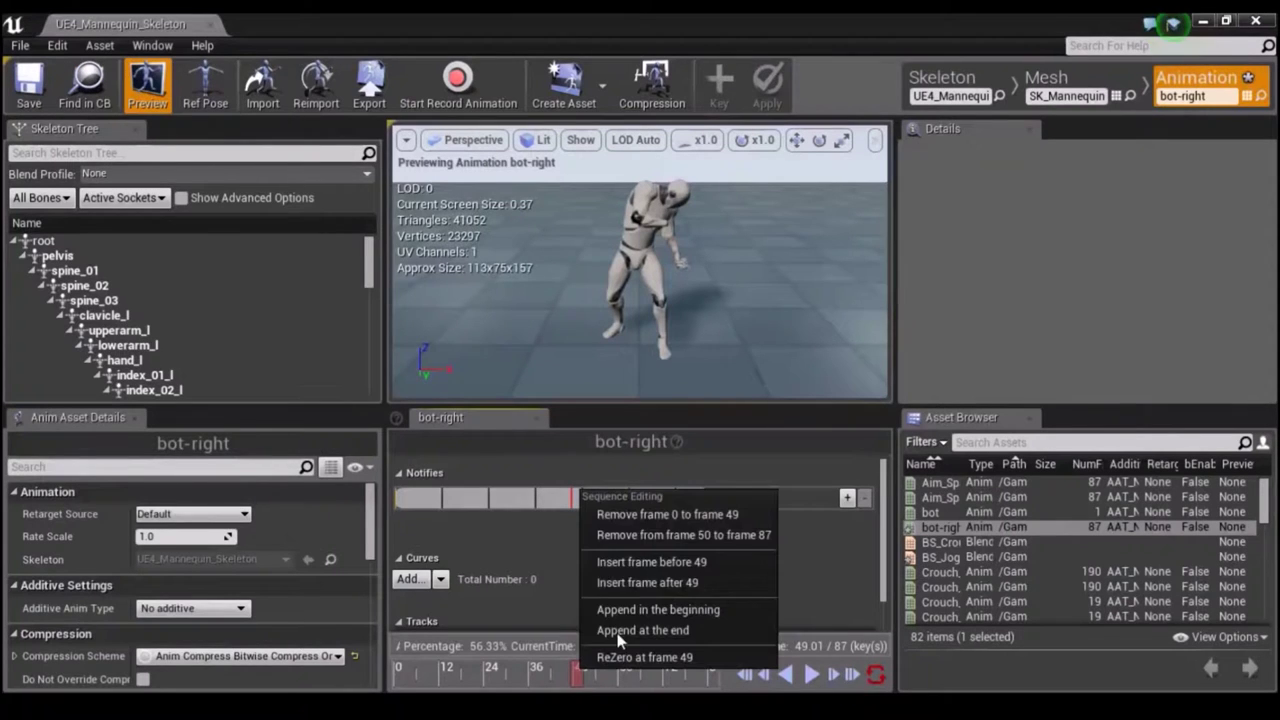
click(650, 514)
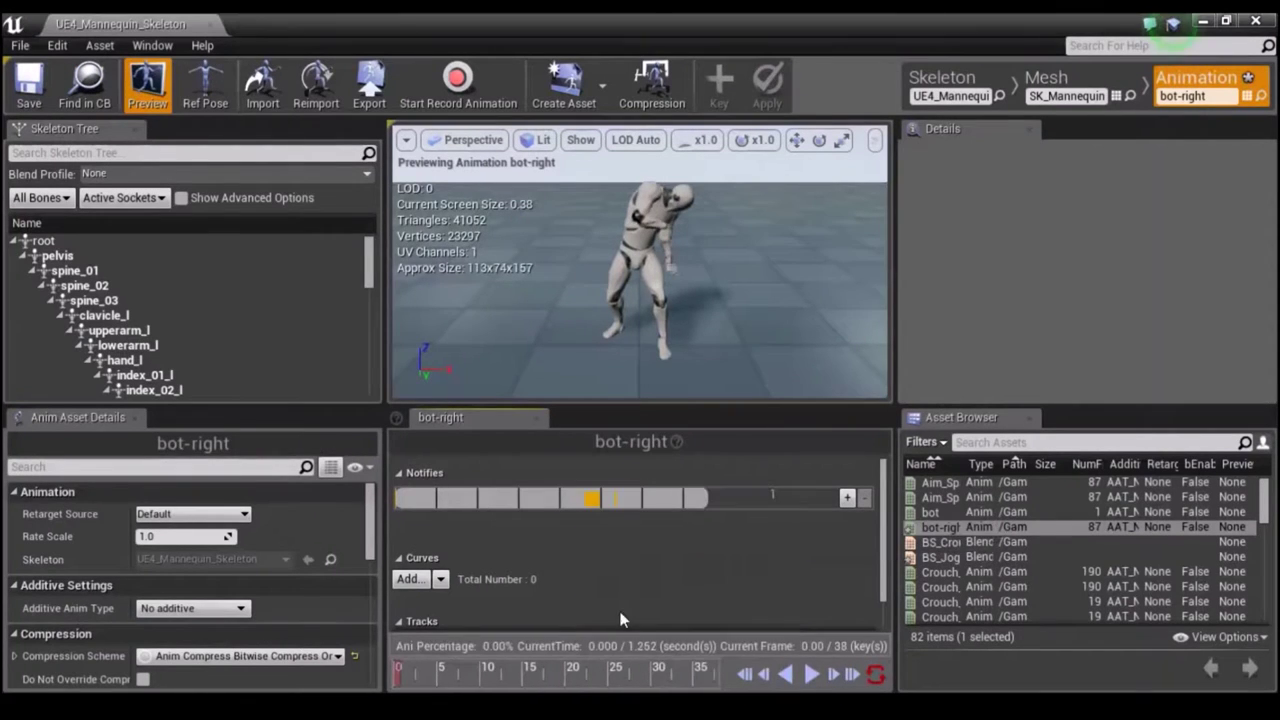
Remove frames 1 to 38 to leave a single frame, and save bot-right.
right_click(397, 676)
click(480, 535)
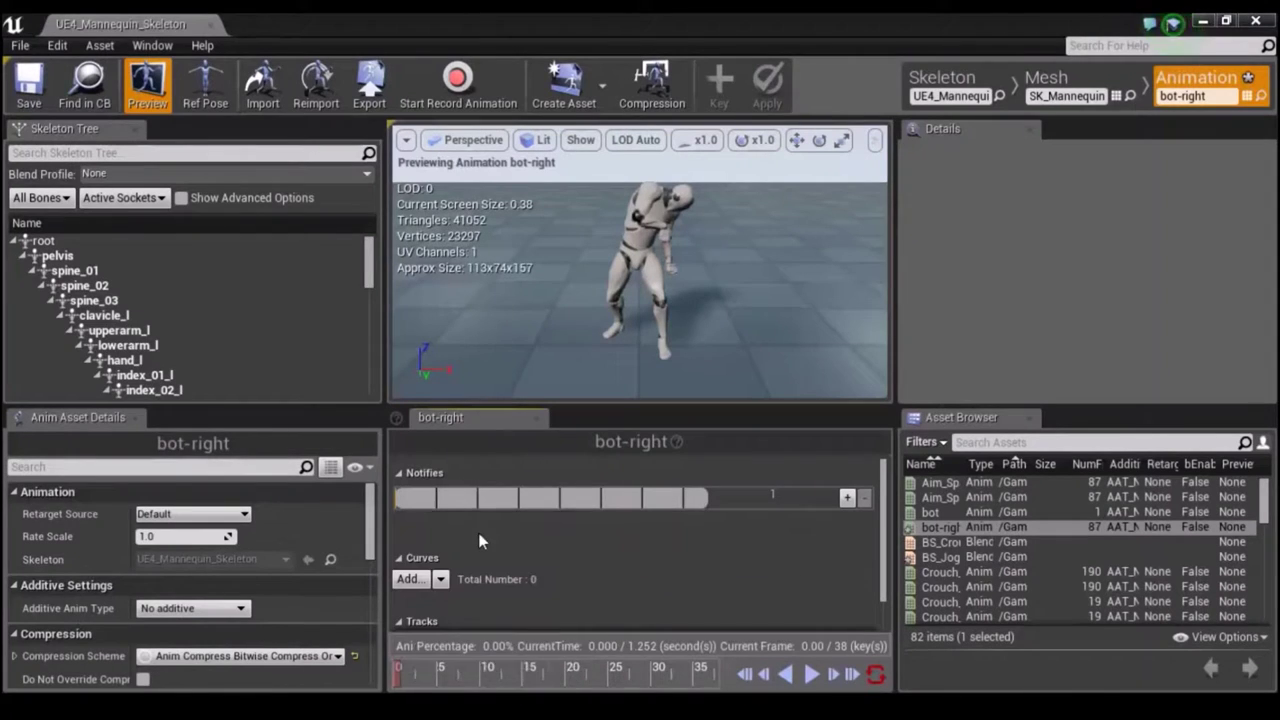
click(29, 85)
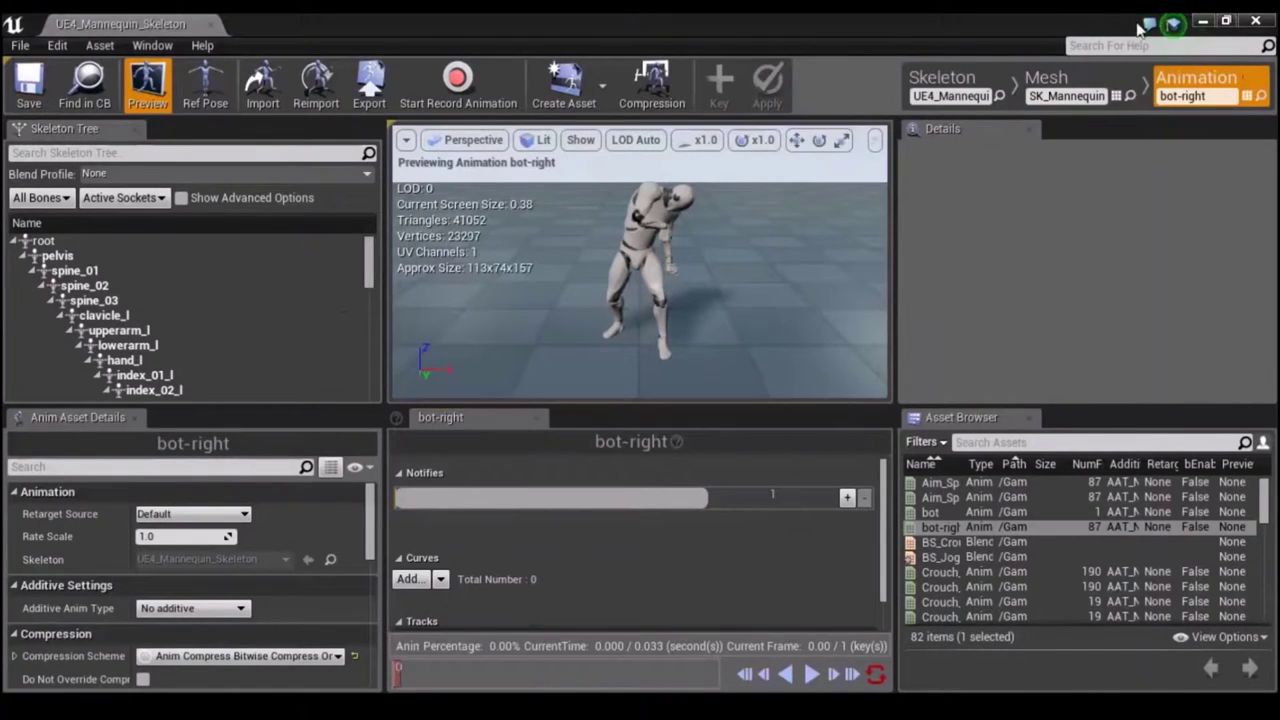
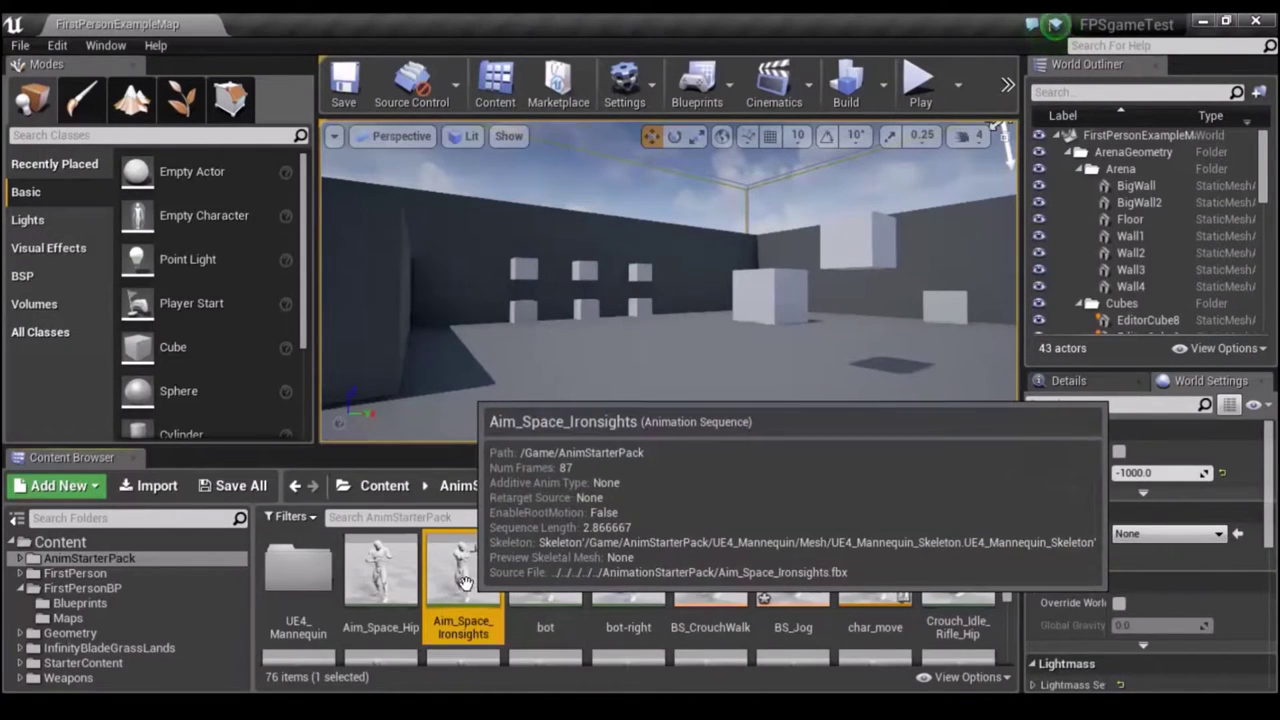
Duplicate Aim_Space_Ironsights as 'top-left' and open the copy for editing.
right_click(464, 583)
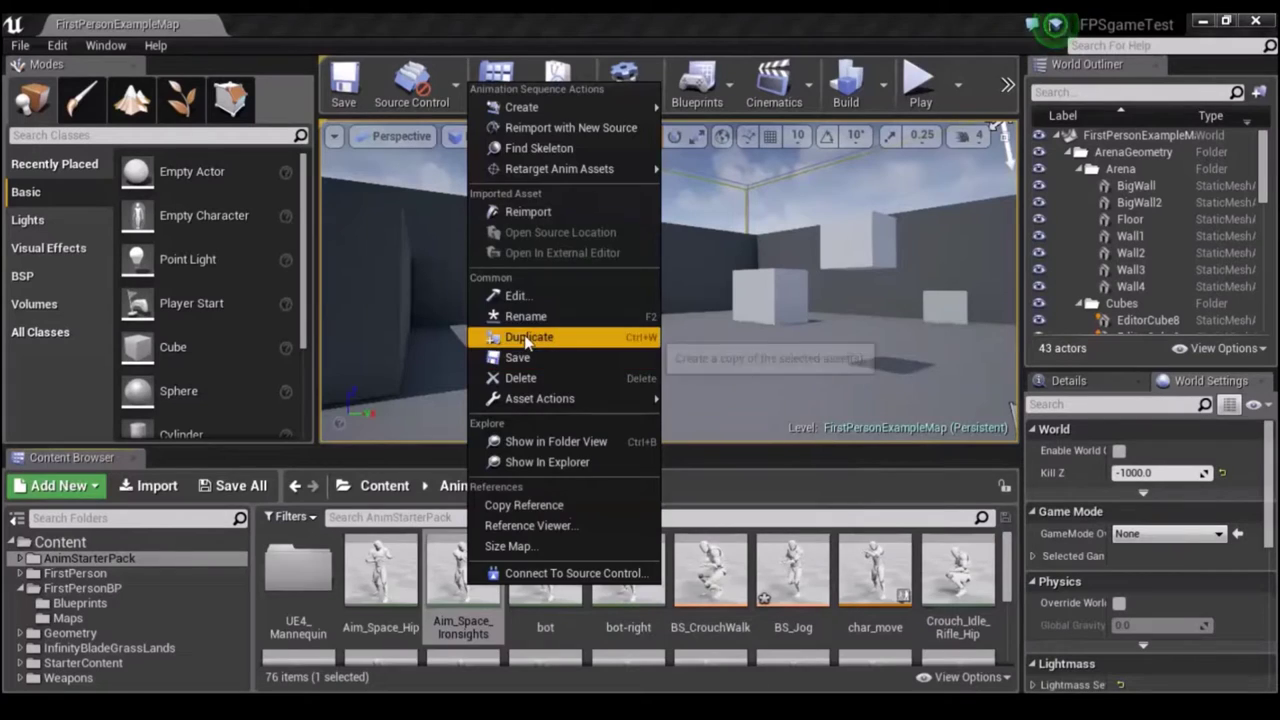
click(527, 339)
key(BackSpace)
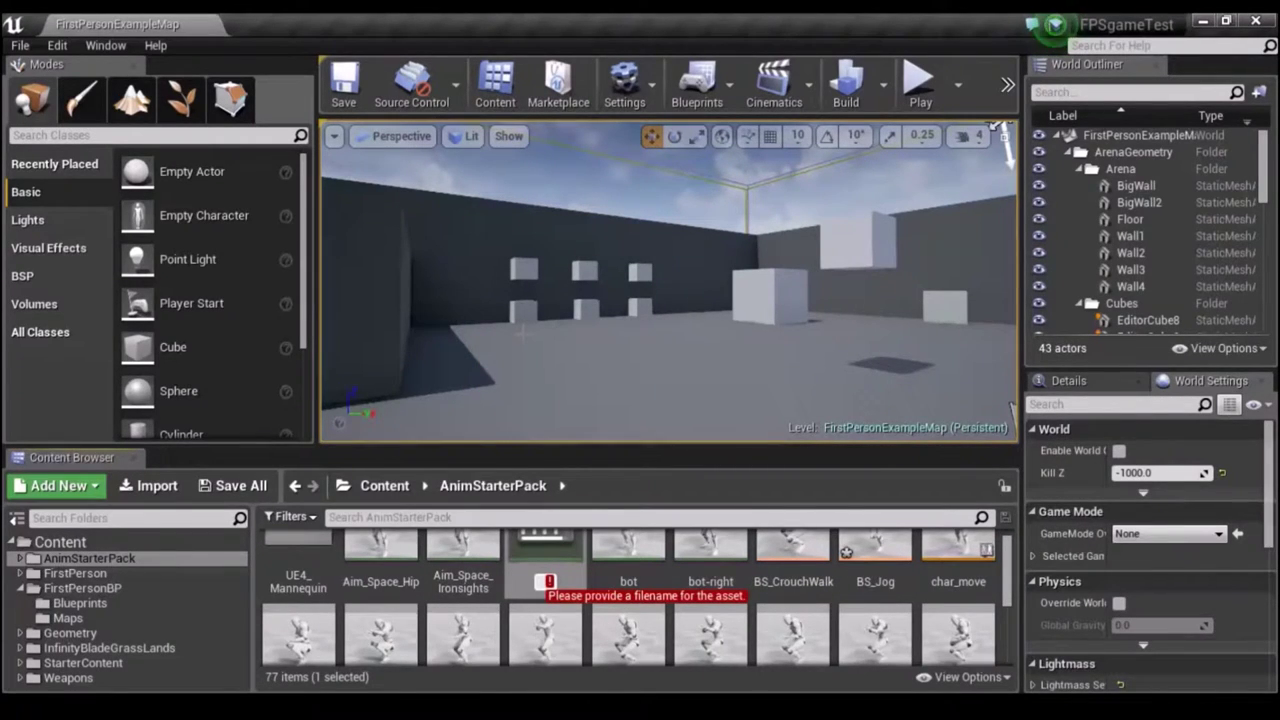
text(top-r)
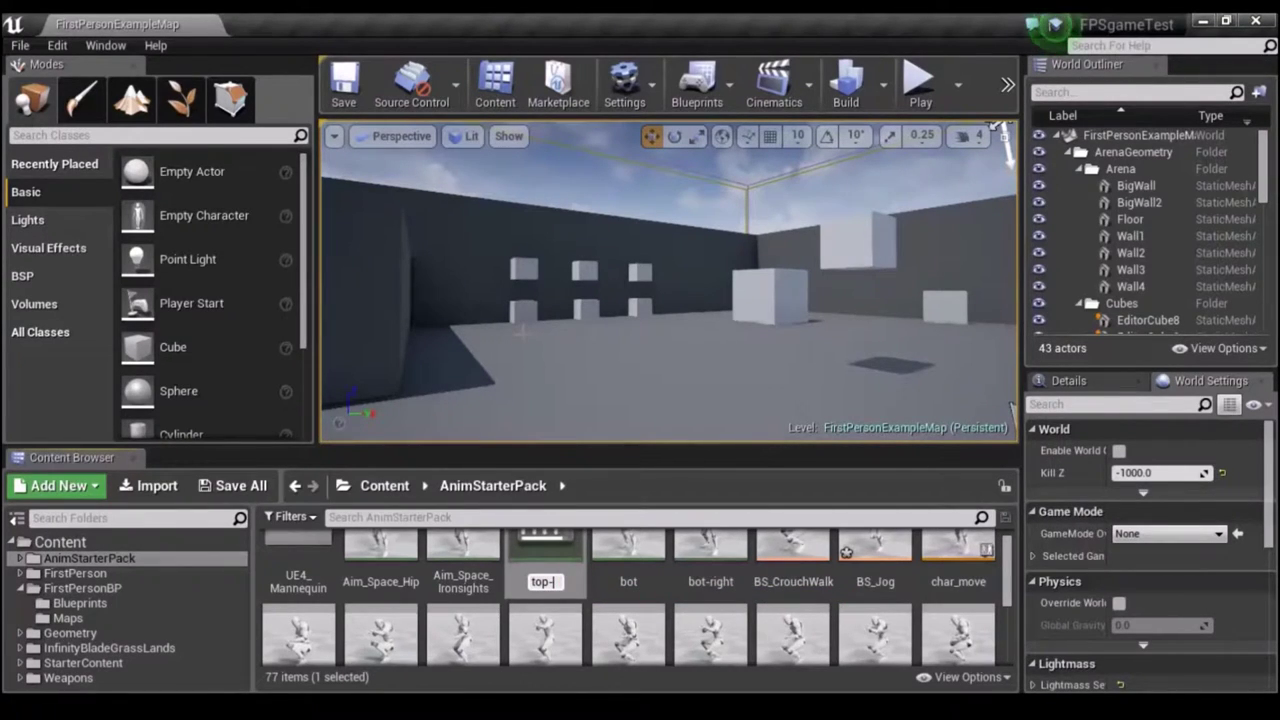
text(ight)
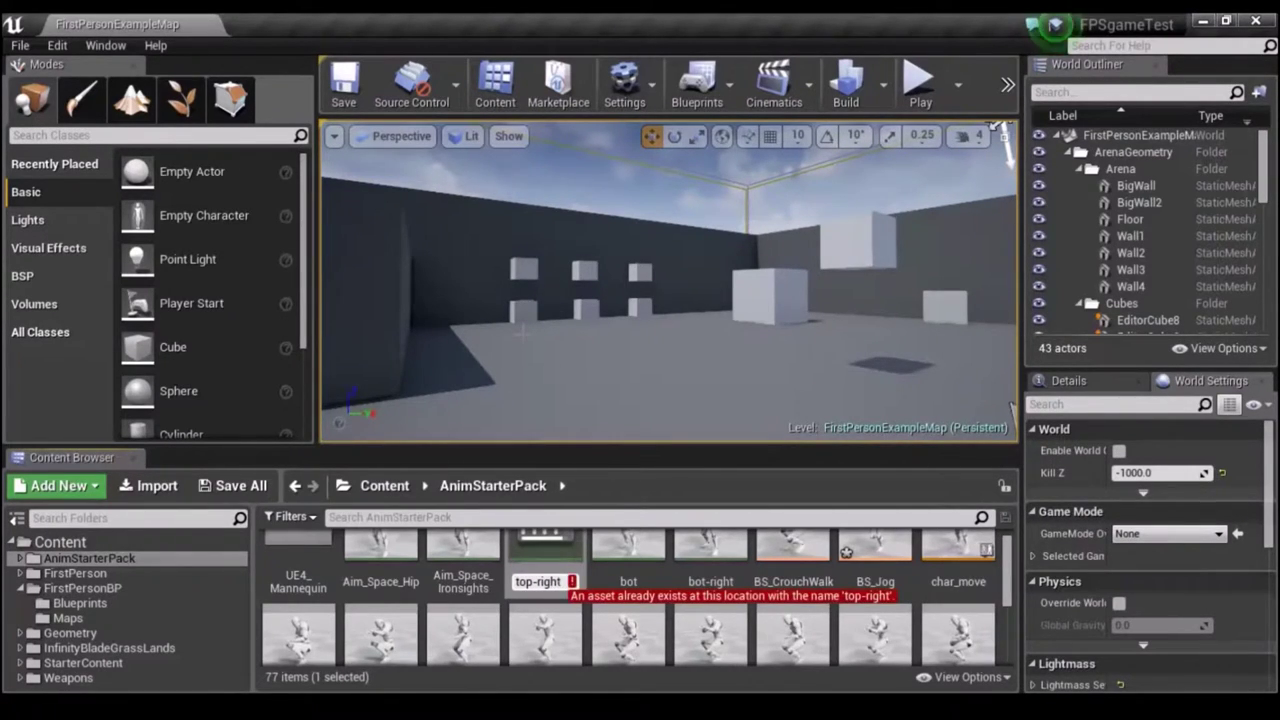
key(BackSpace)
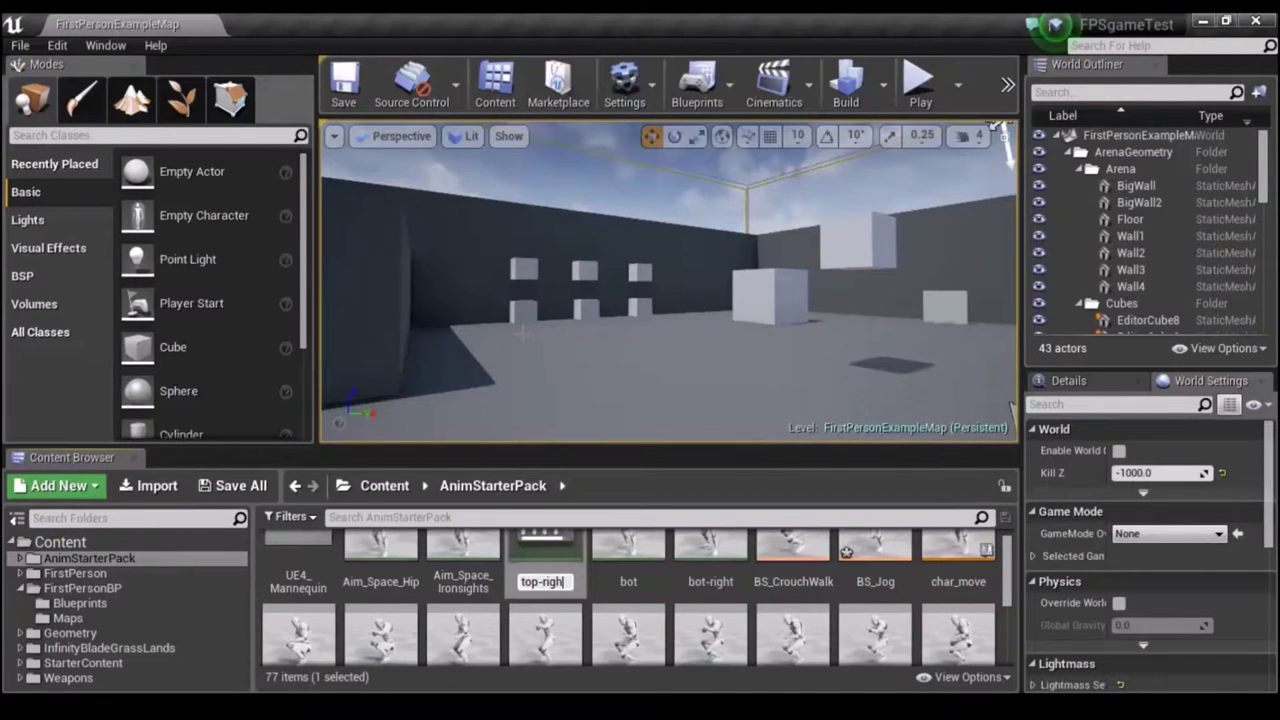
key(BackSpace)
key(BackSpace)
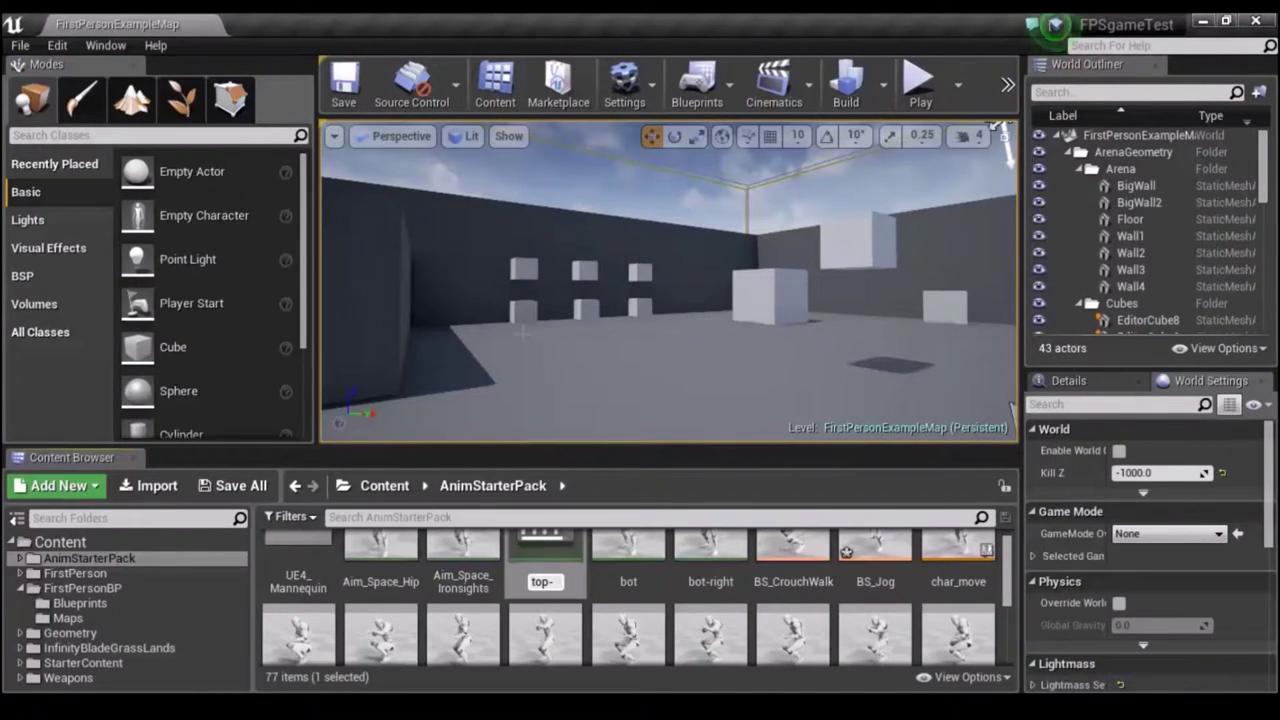
text(left)
key(Return)
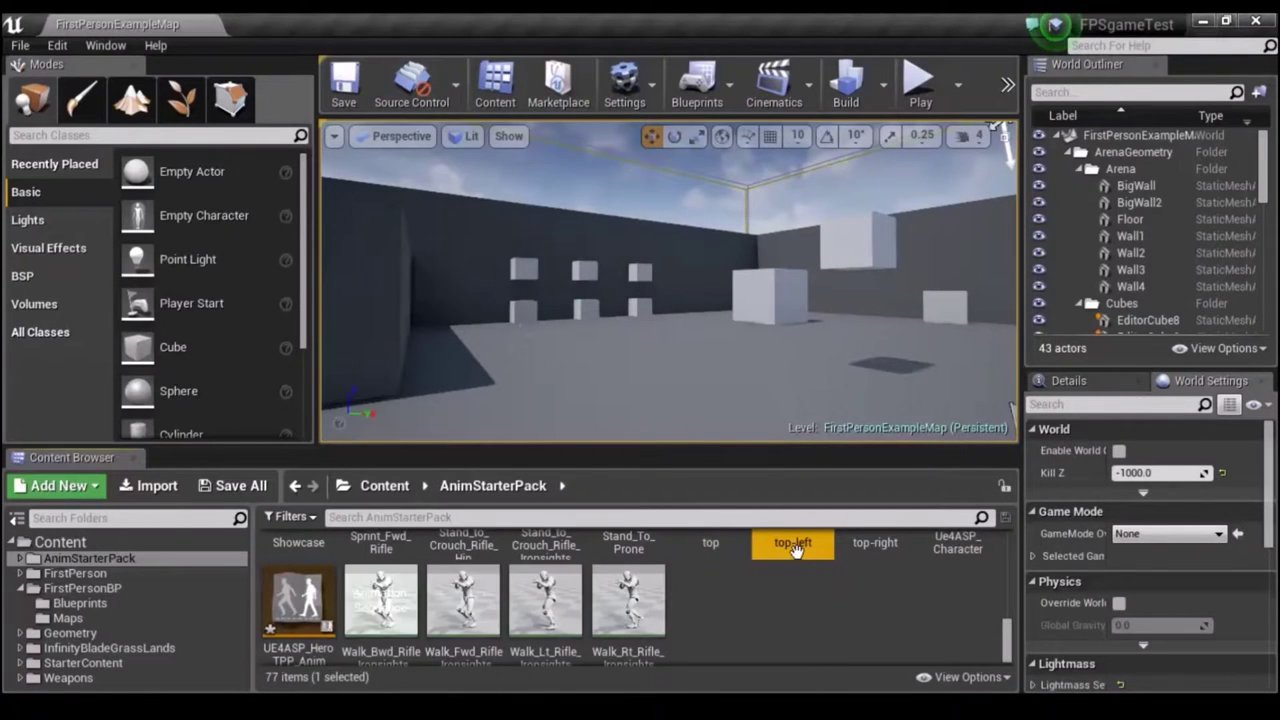
double_click(793, 544)
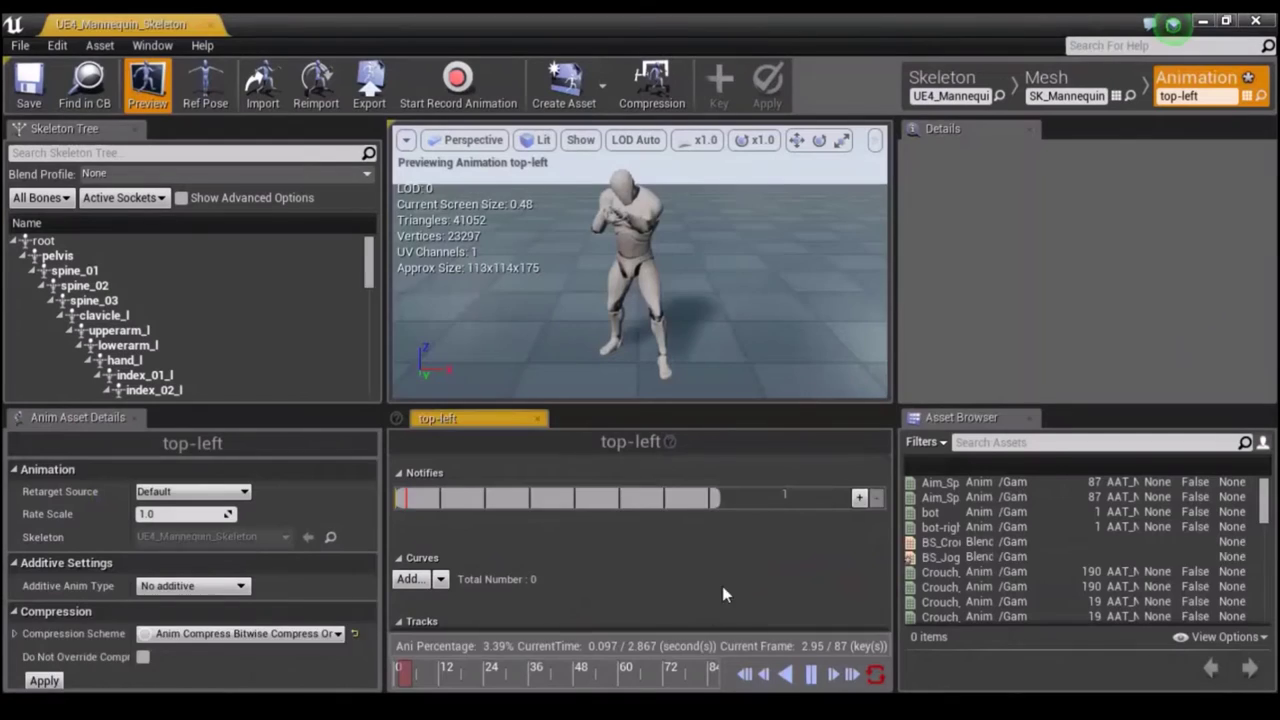
Remove frames 0–71 and then 1–15 from top-left, save it and close the editor.
click(811, 674)
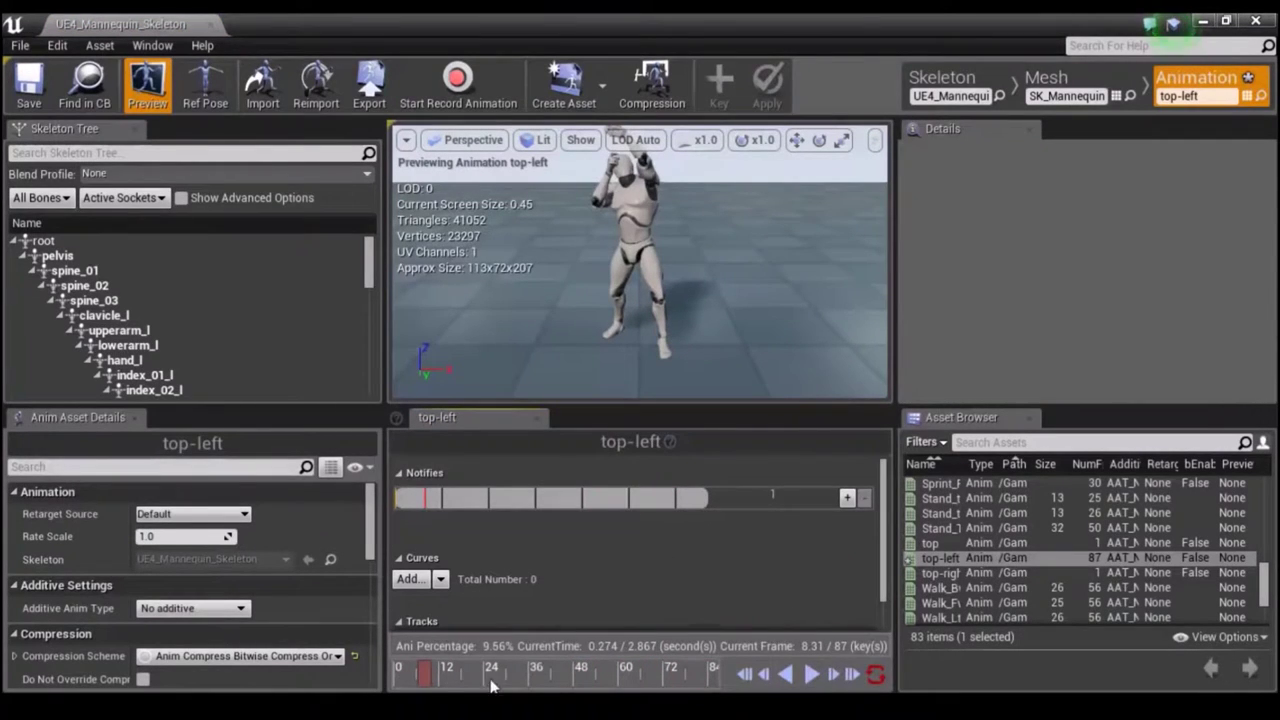
drag(483, 672, 438, 672)
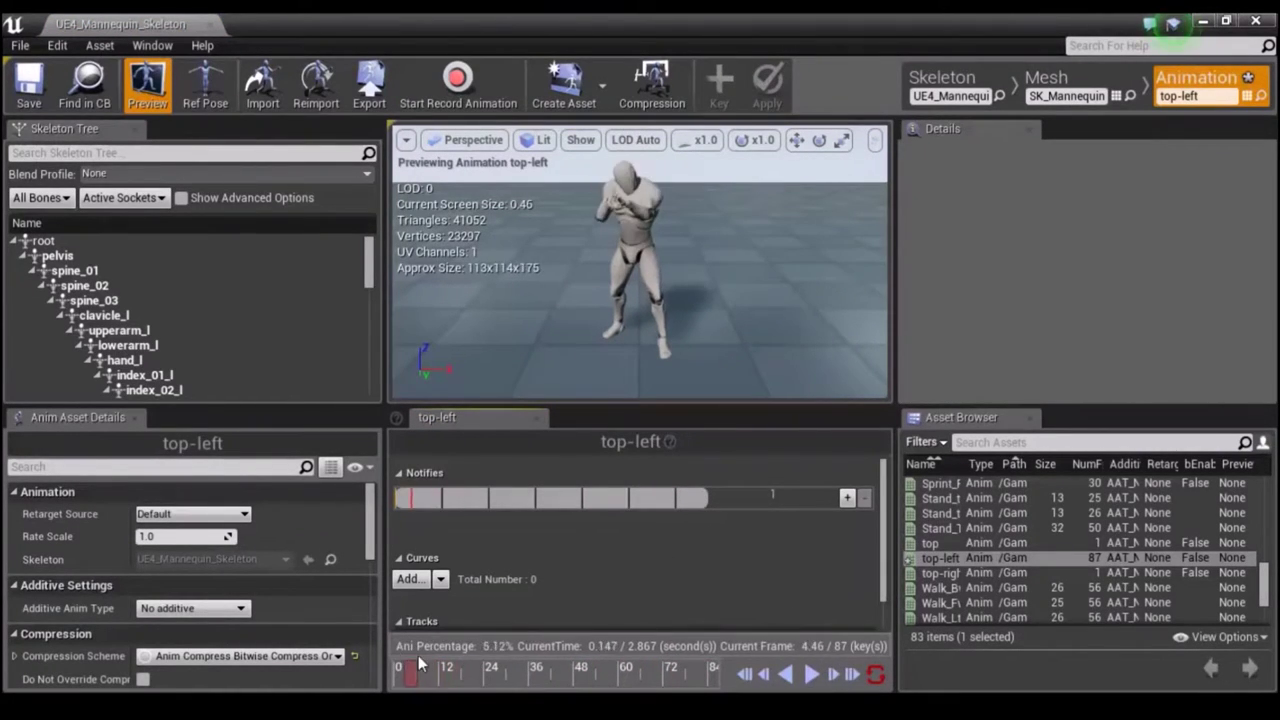
mouse_move(530, 673)
mouse_down()
mouse_move(675, 676)
mouse_move(656, 676)
mouse_up()
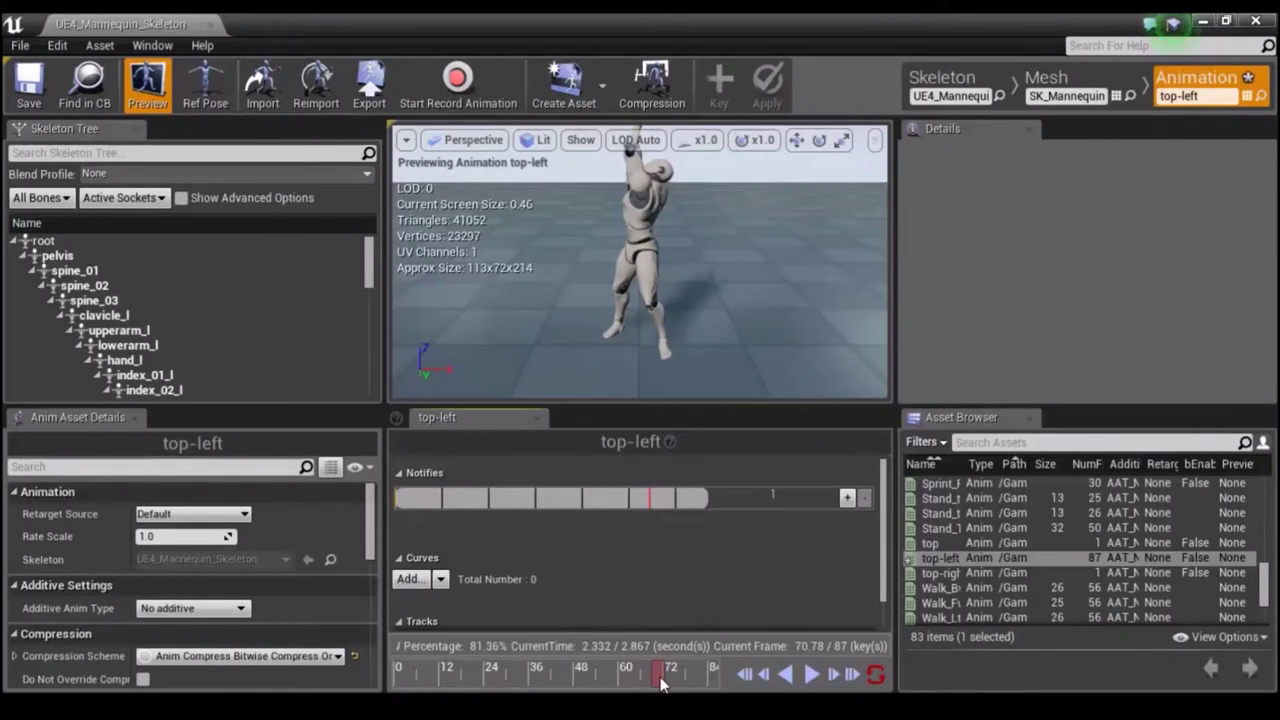
right_click(661, 684)
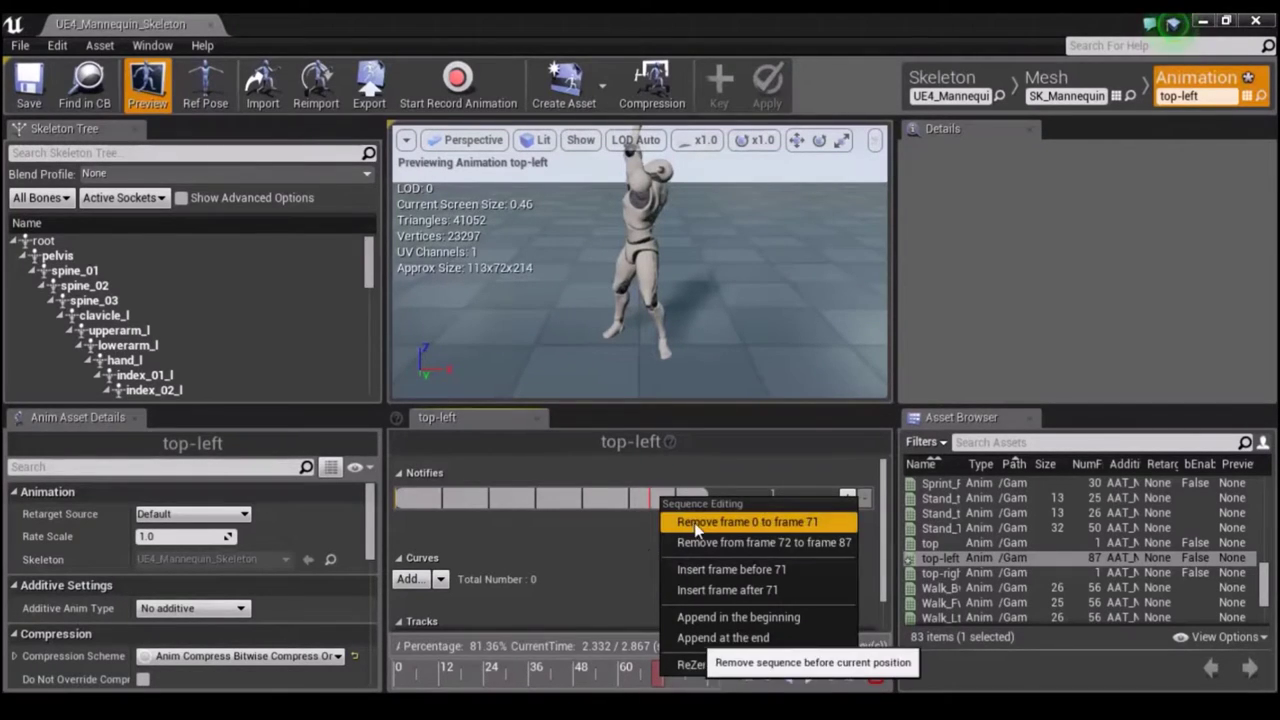
click(725, 521)
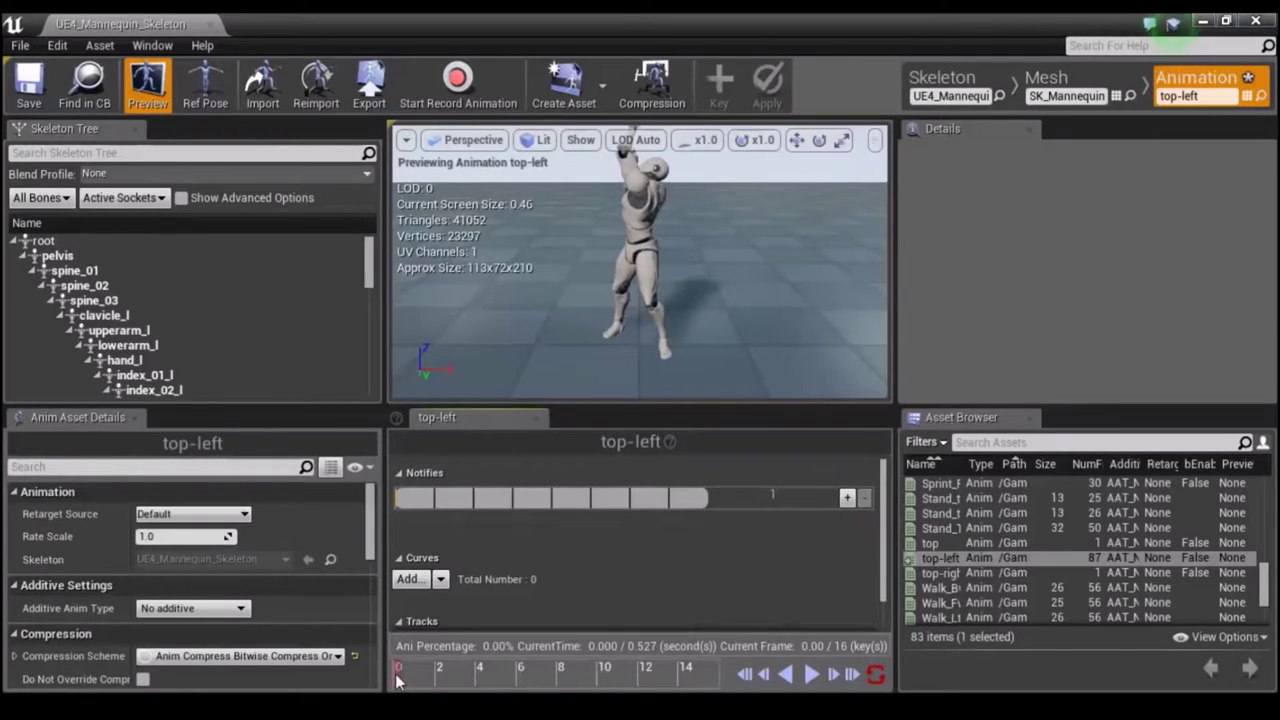
right_click(401, 680)
click(440, 540)
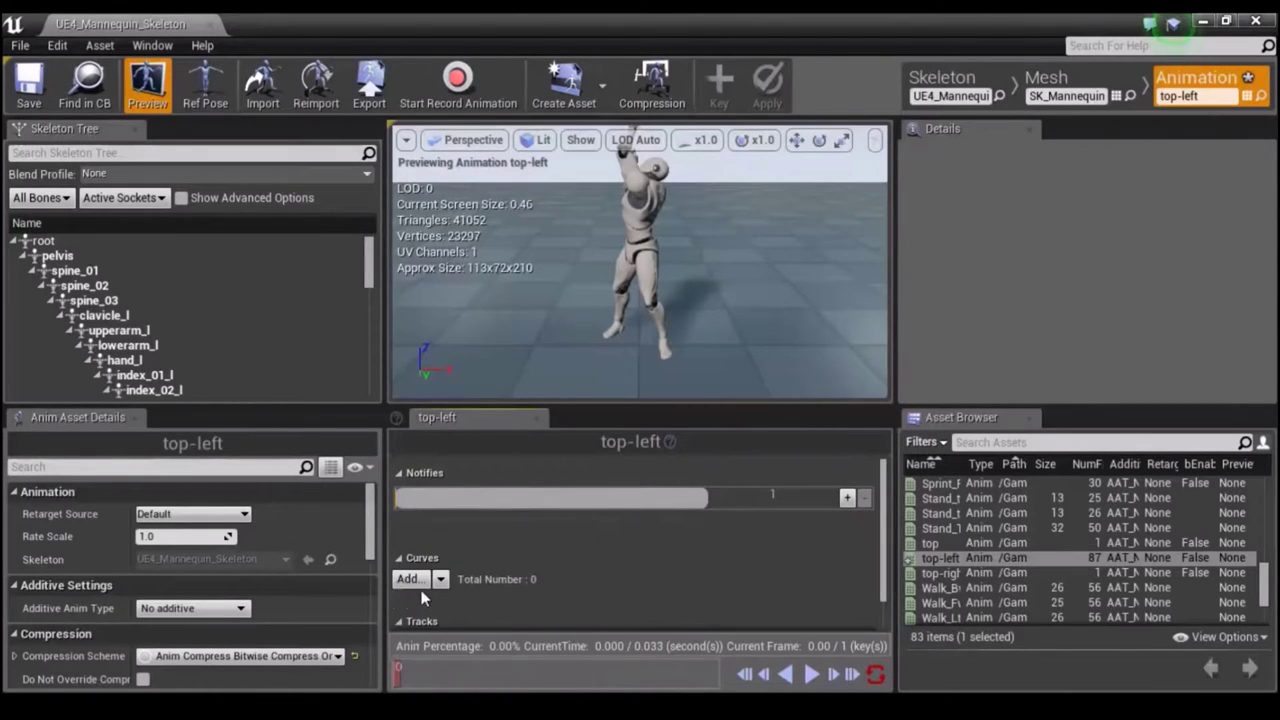
click(28, 85)
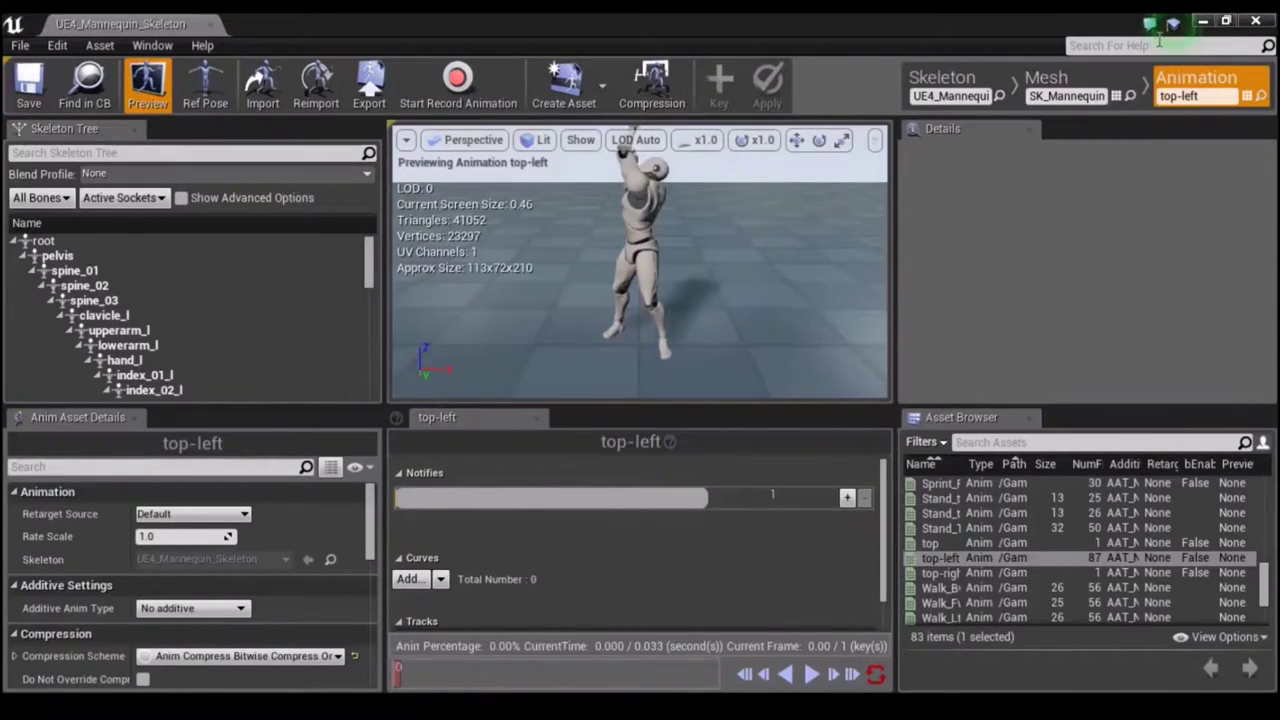
click(1255, 22)
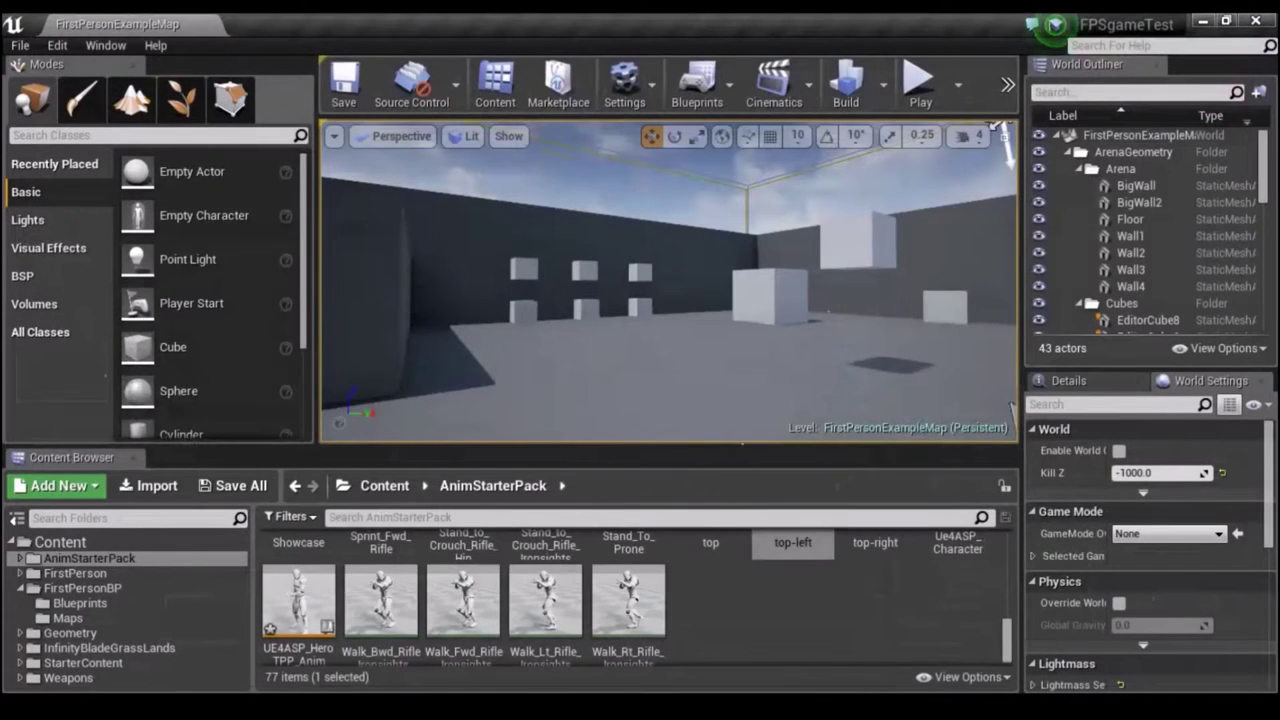
Duplicate Aim_Space_Ironsights and name the copy 'bot-left'.
scroll(736, 638, up, 3)
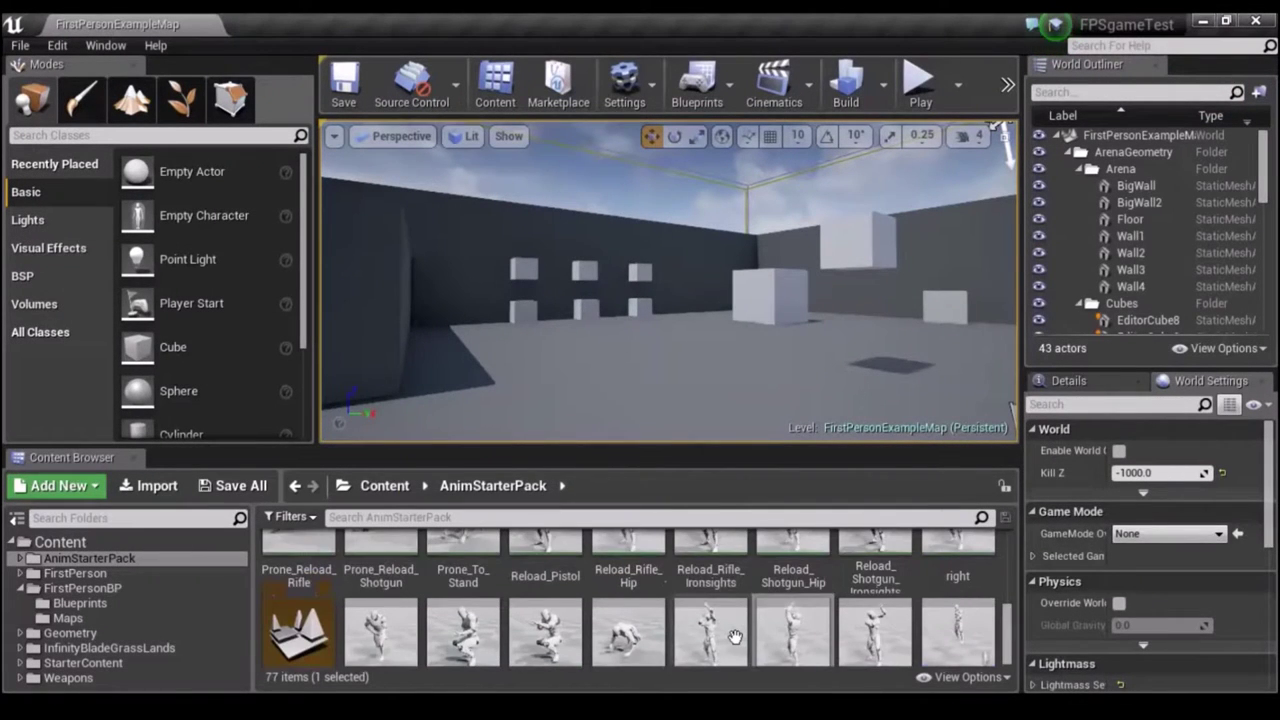
scroll(736, 638, up, 2)
scroll(736, 638, up, 1)
scroll(736, 638, up, 2)
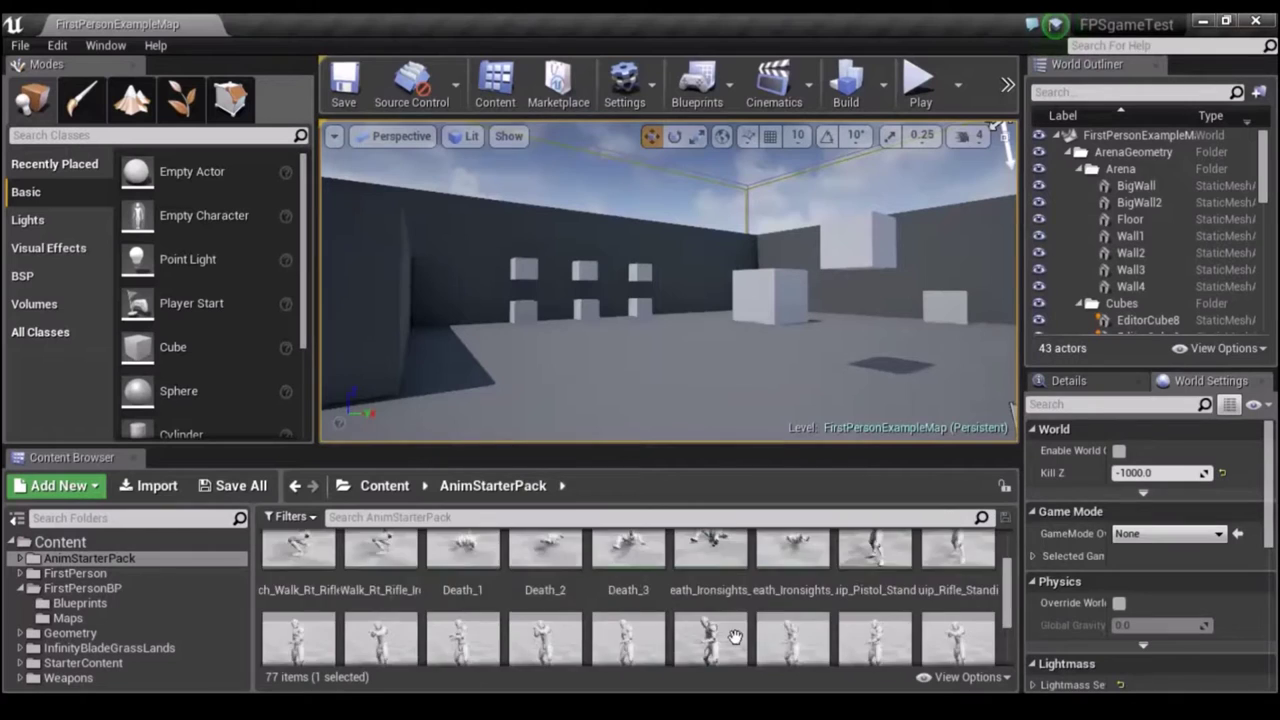
scroll(600, 620, up, 2)
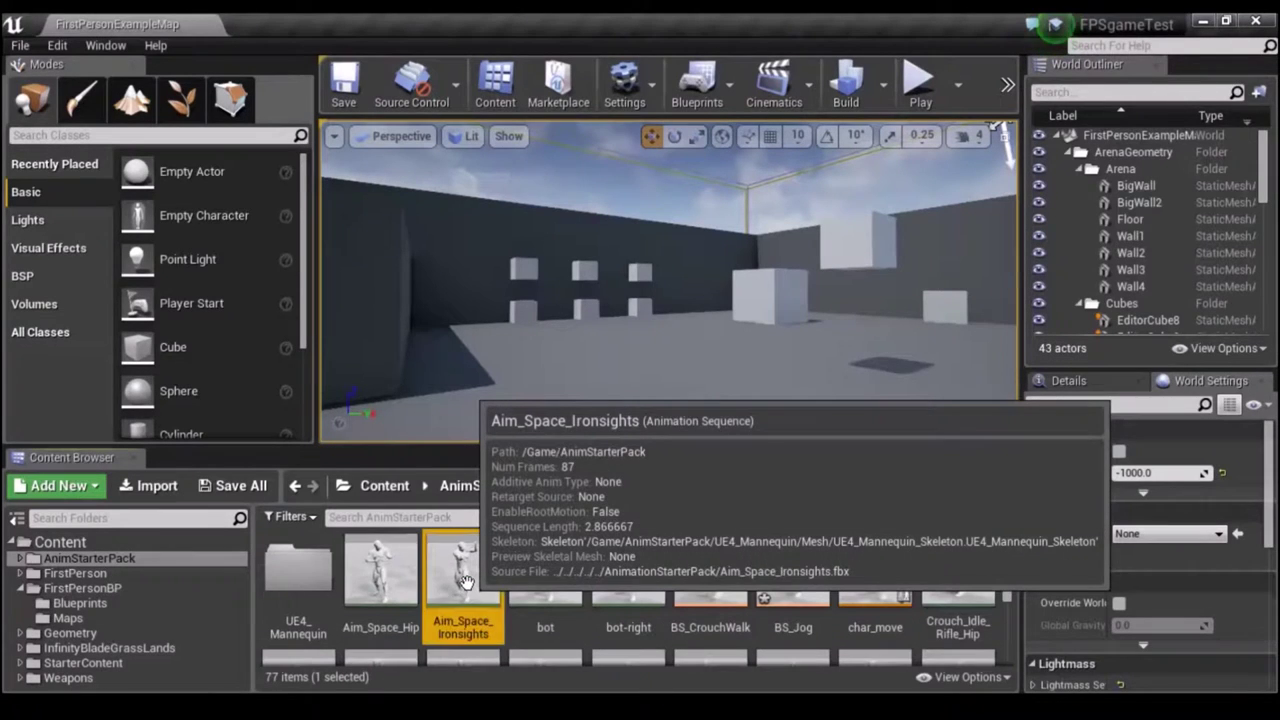
right_click(468, 580)
click(520, 336)
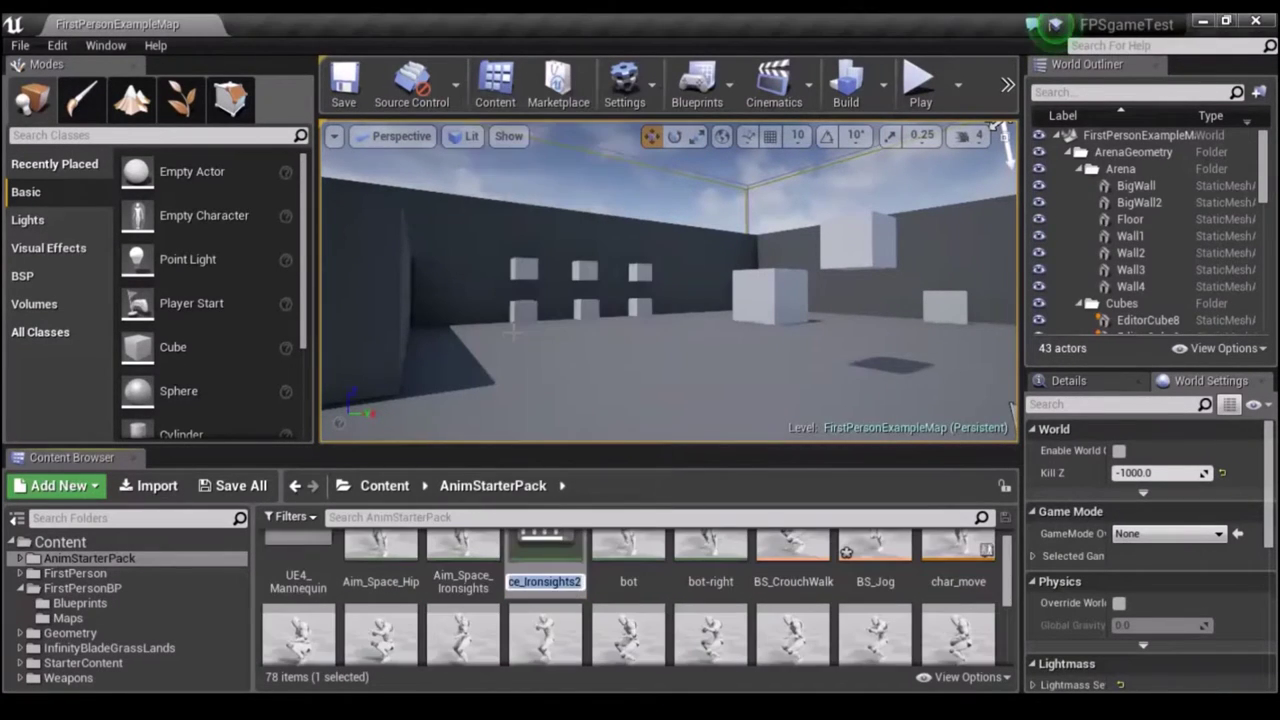
key(BackSpace)
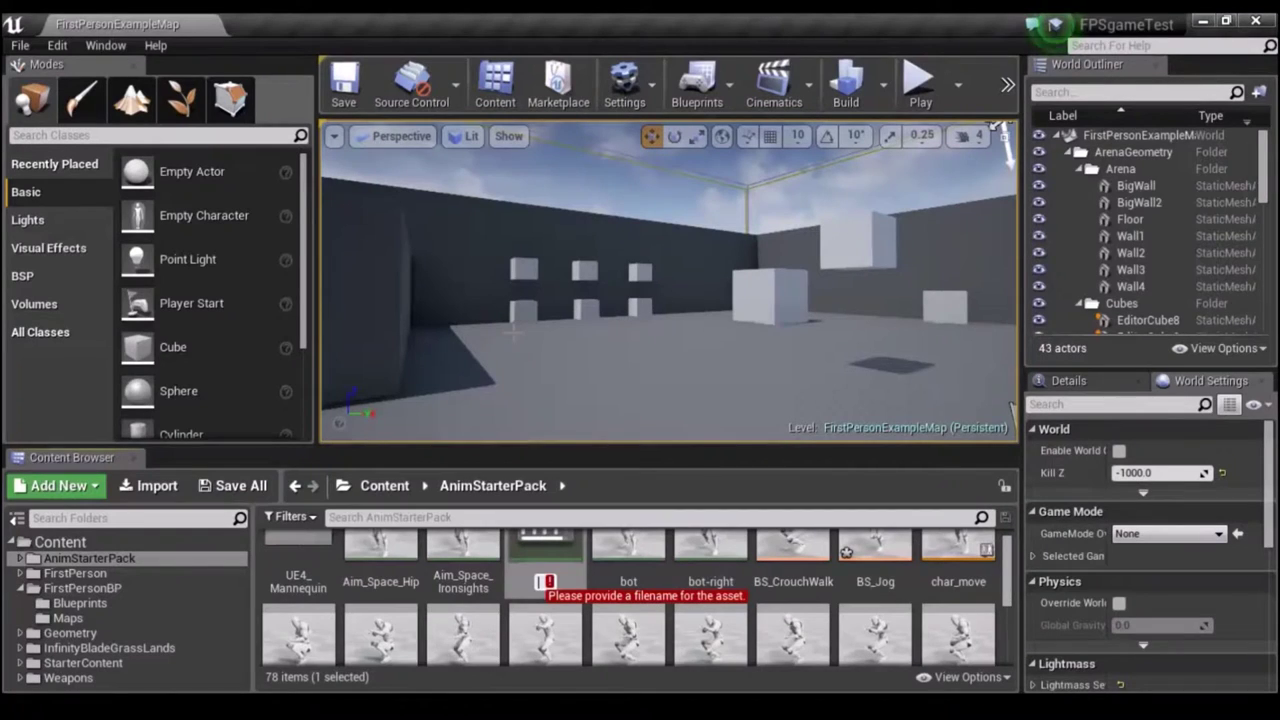
text(bo)
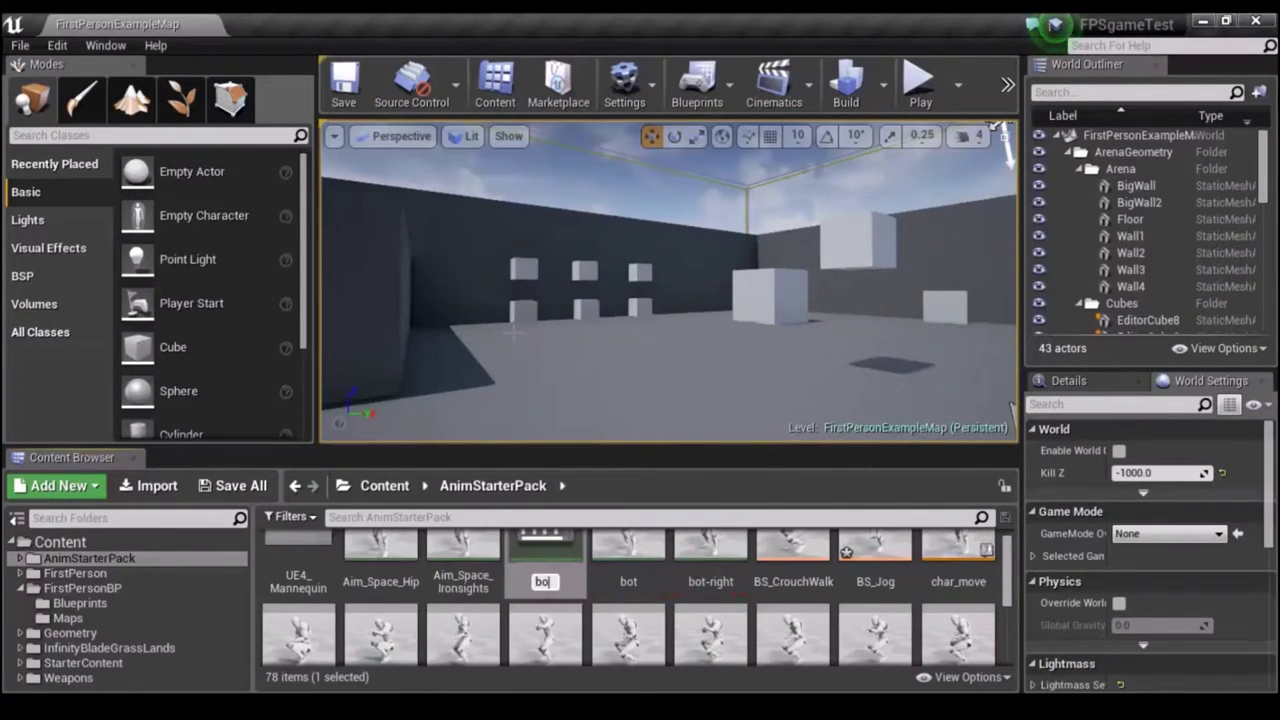
text(t-l)
text(eft)
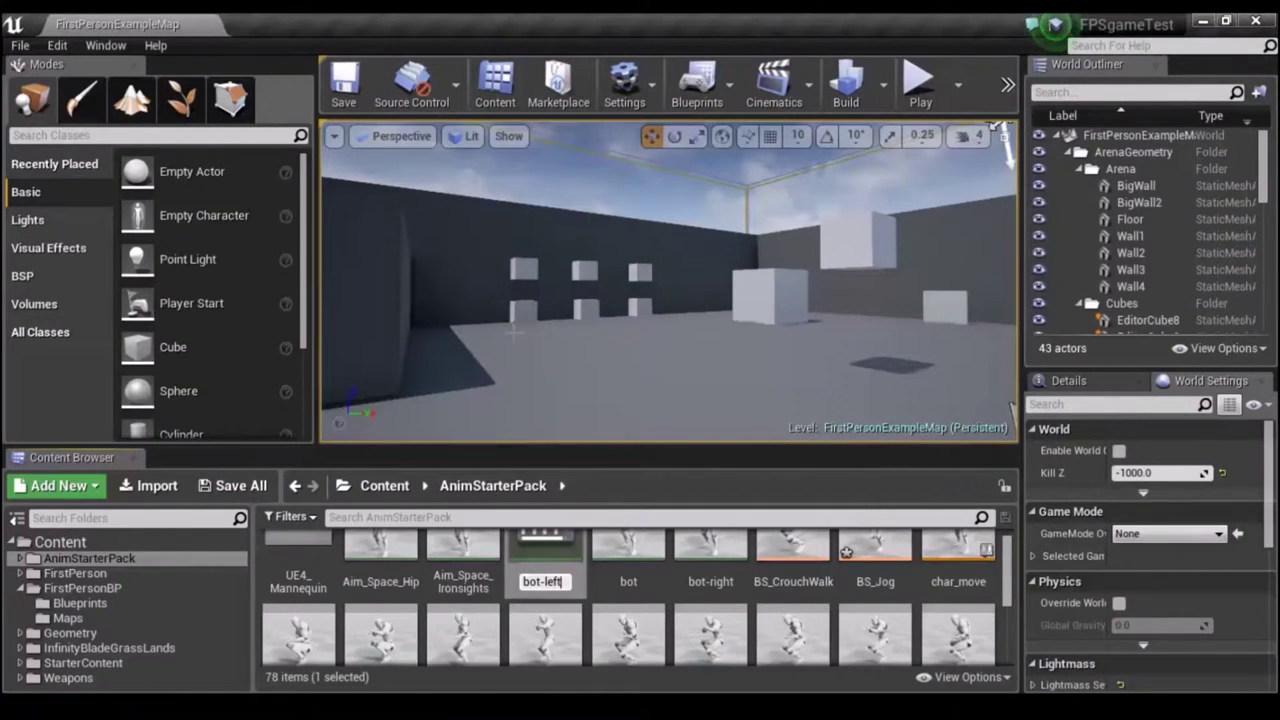
key(Return)
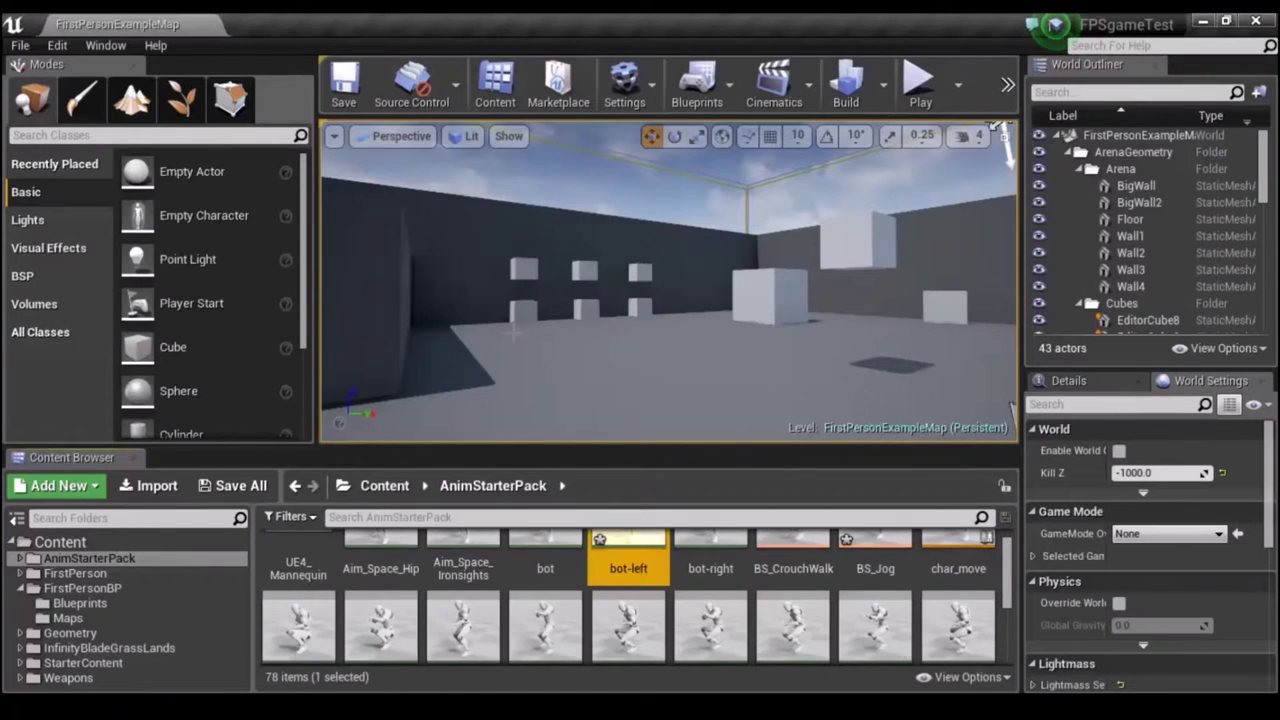
Open the bot-left animation in the animation editor.
click(710, 555)
scroll(642, 560, up, 1)
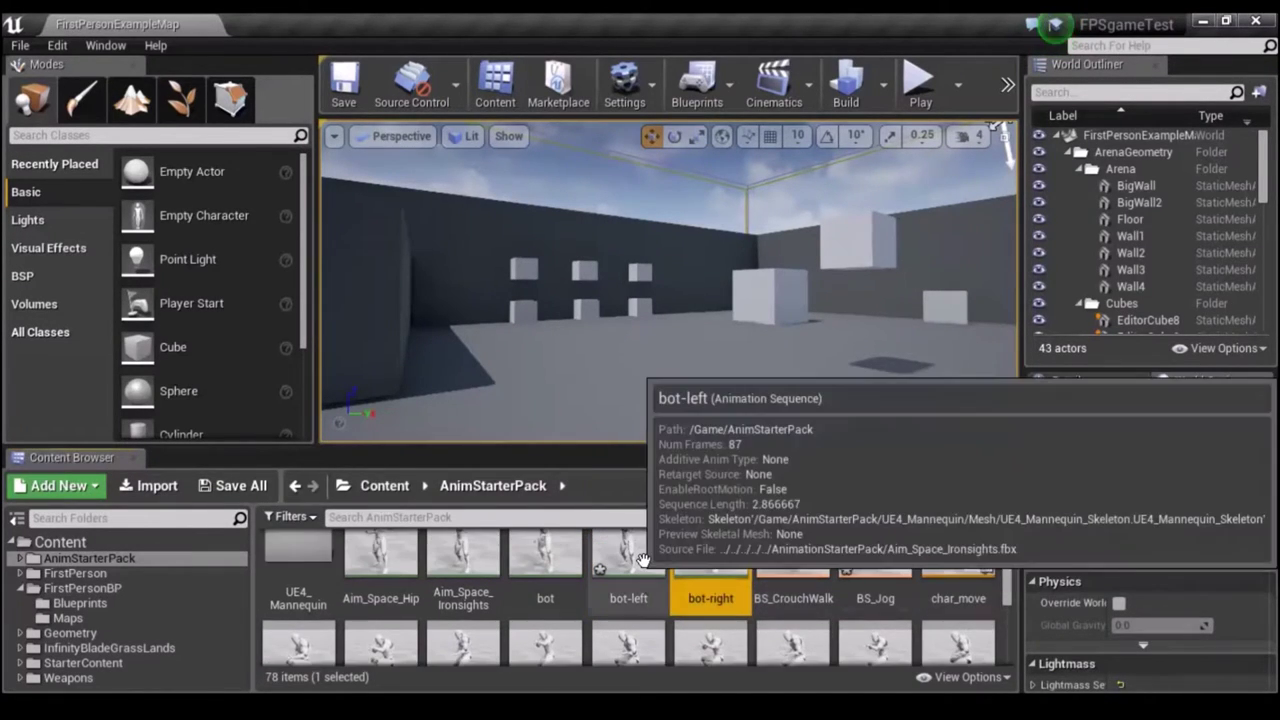
double_click(640, 560)
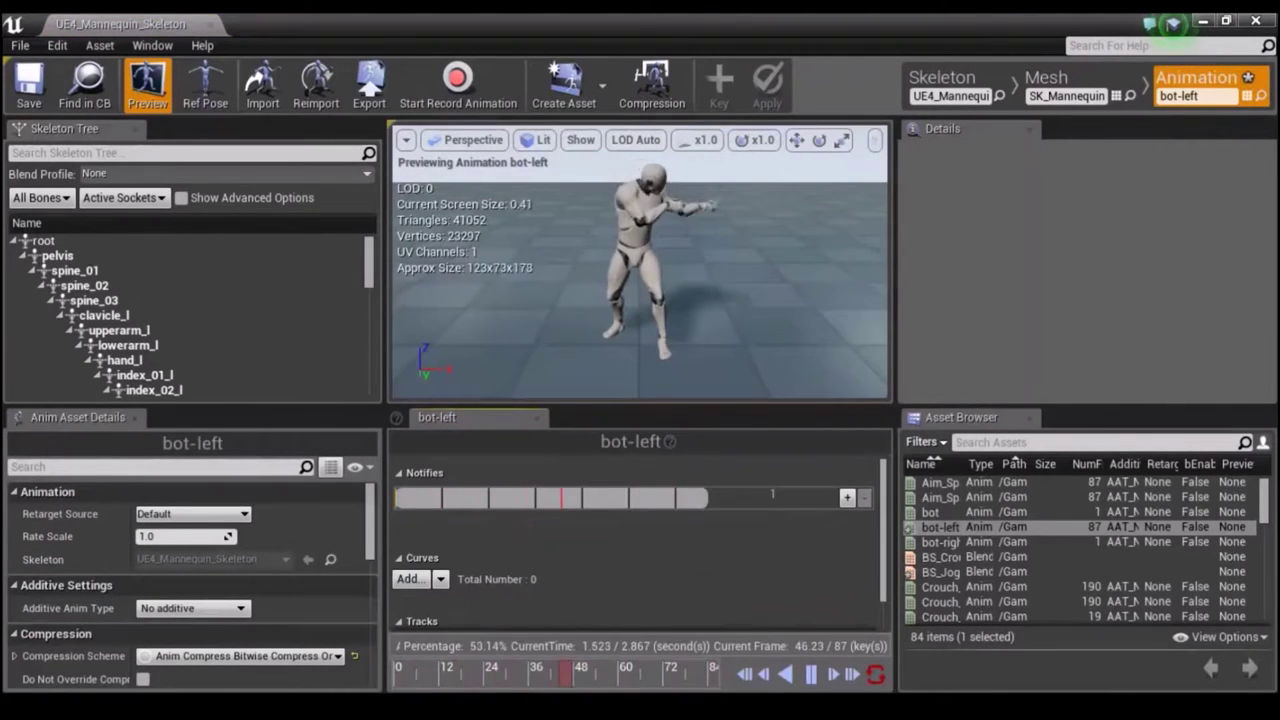
Scrub bot-left to frame 80, remove frames 0–80 and 1–8, then save and close.
key(space)
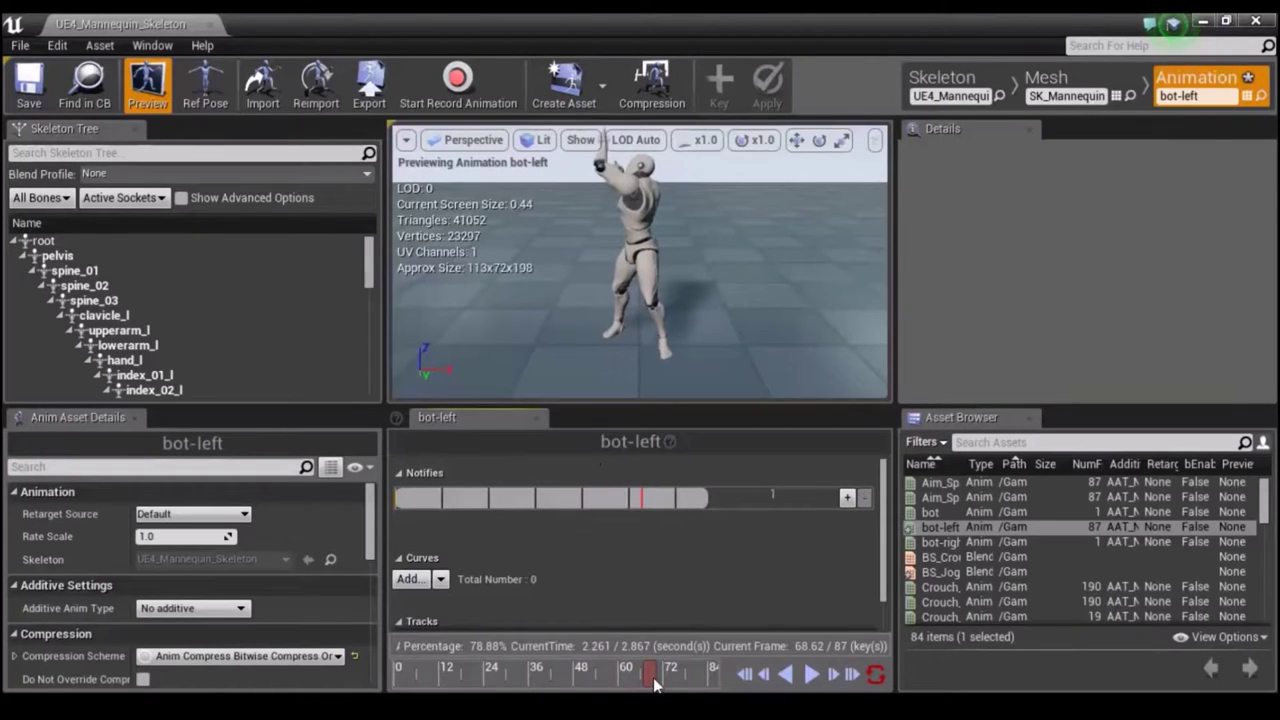
drag(658, 678, 697, 672)
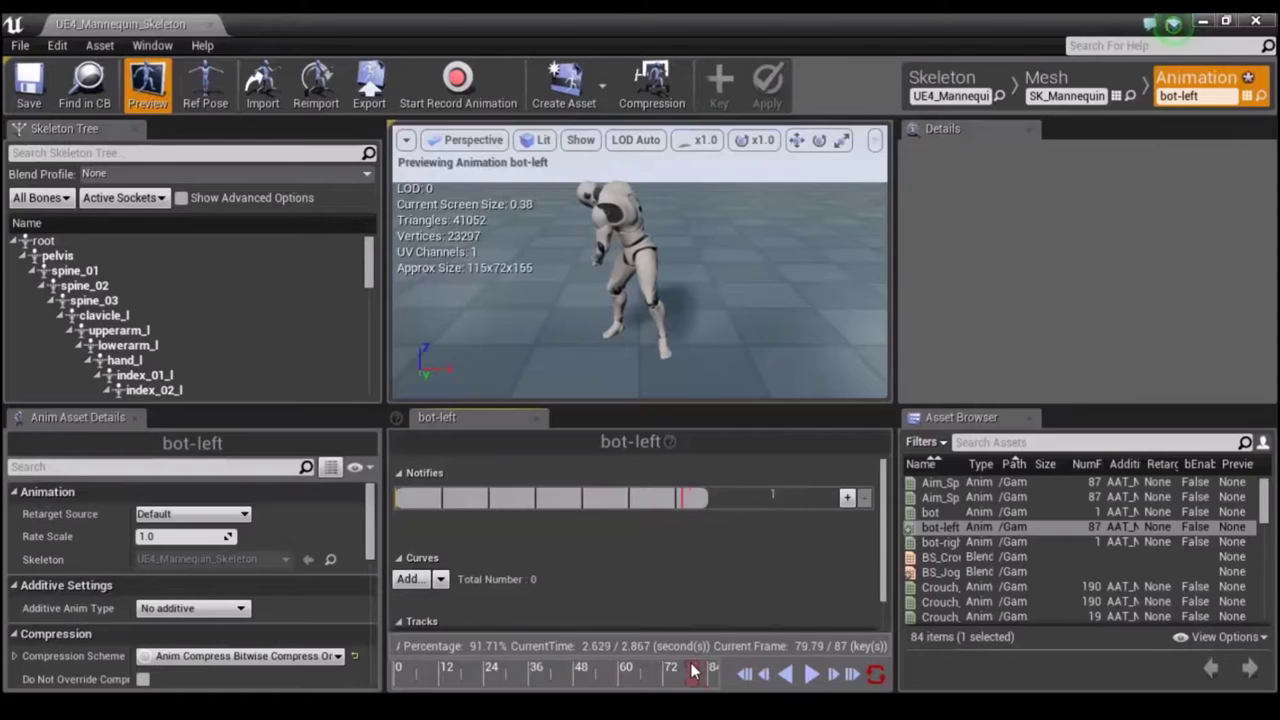
right_click(697, 672)
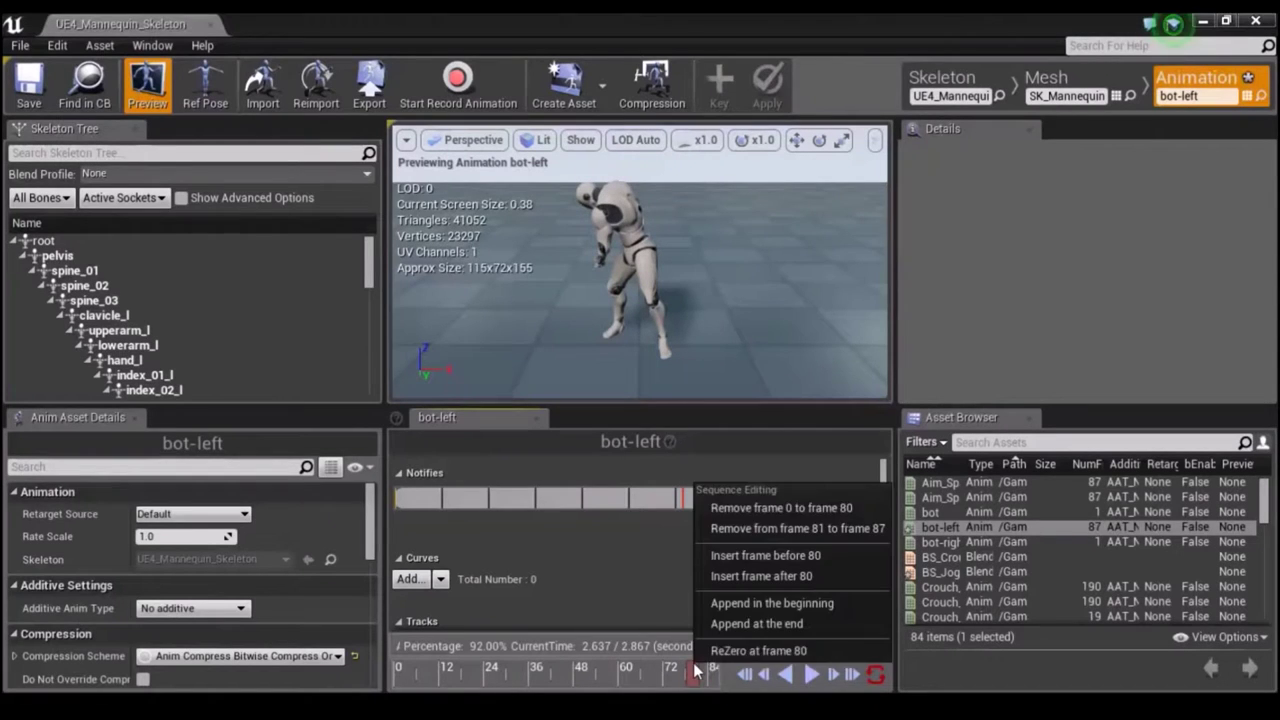
click(740, 508)
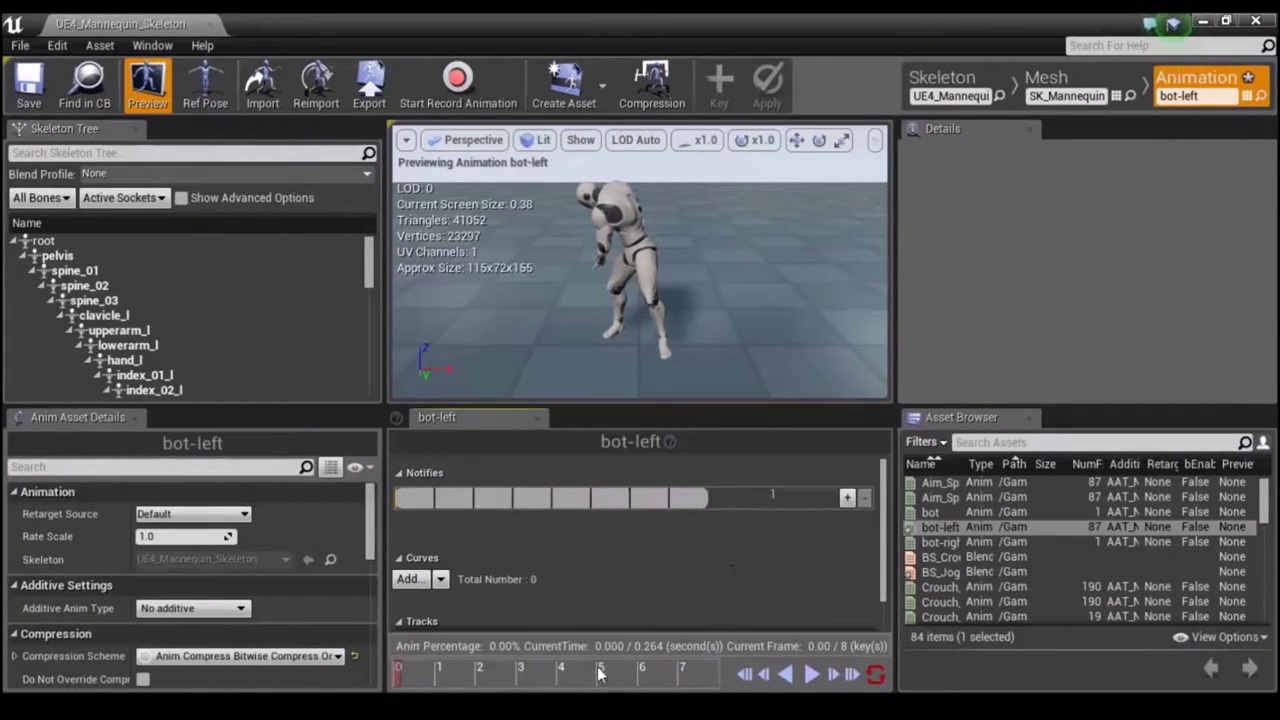
right_click(400, 678)
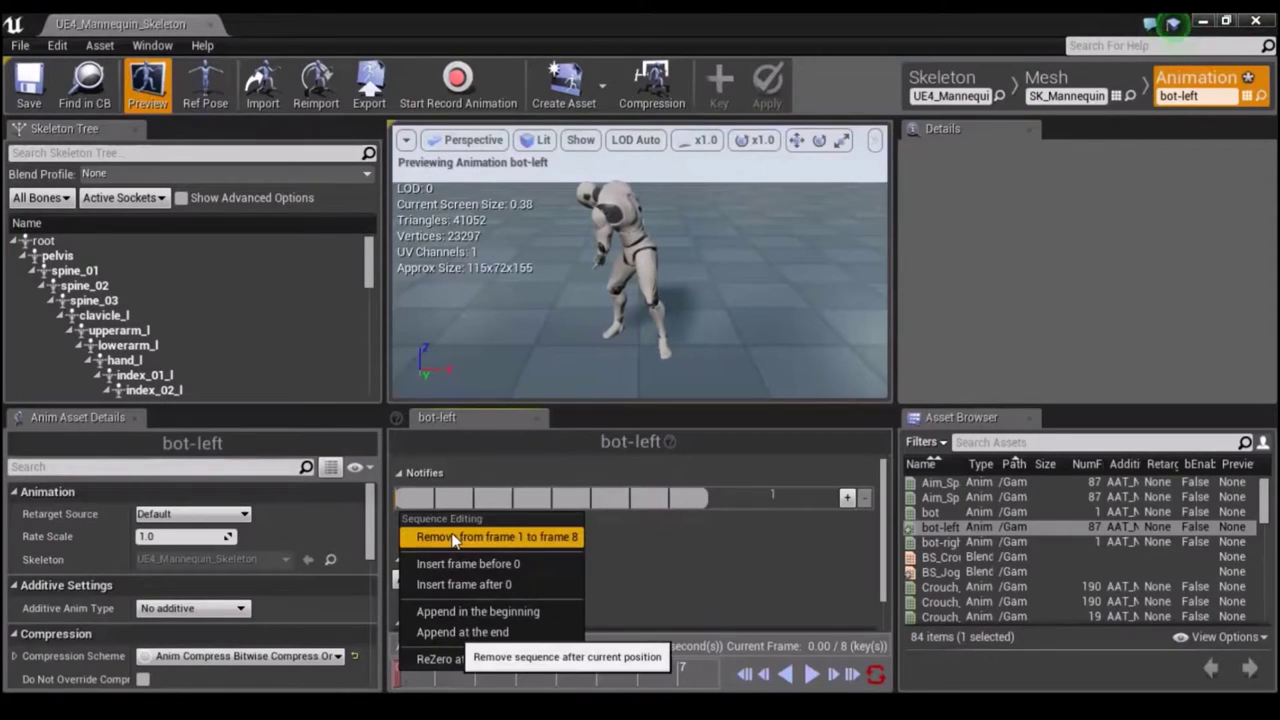
click(457, 532)
click(30, 95)
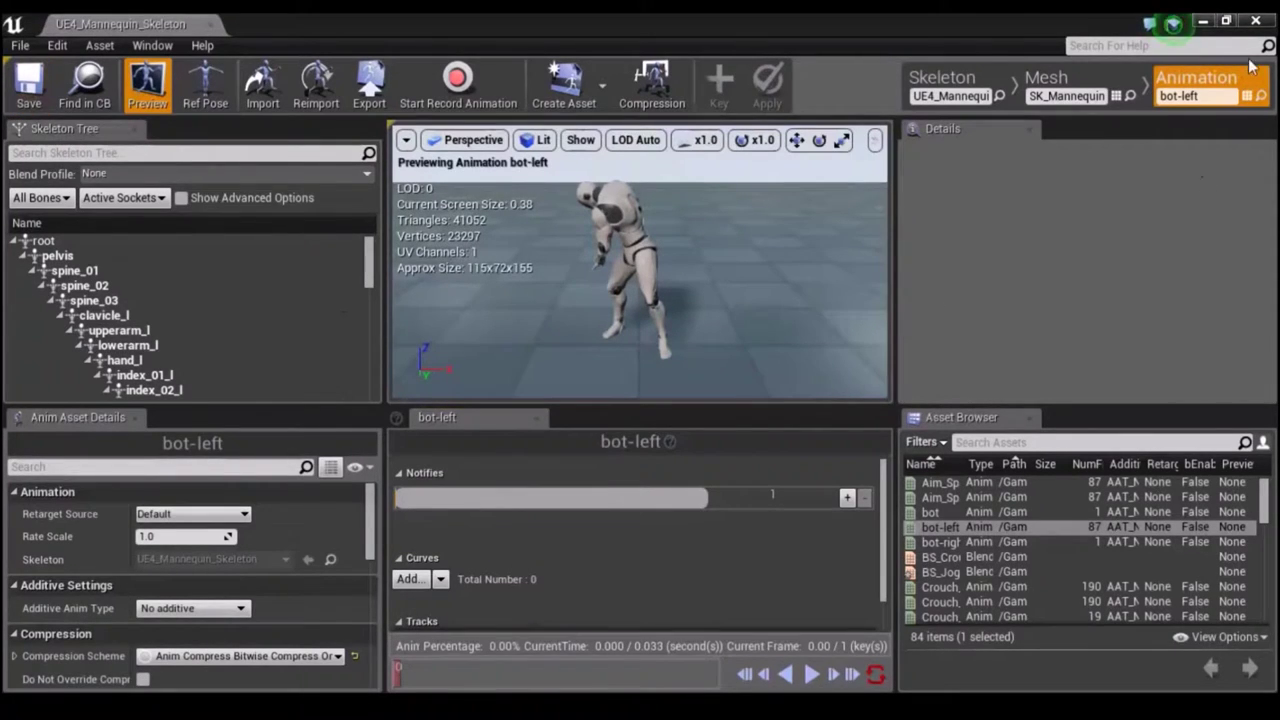
click(1255, 20)
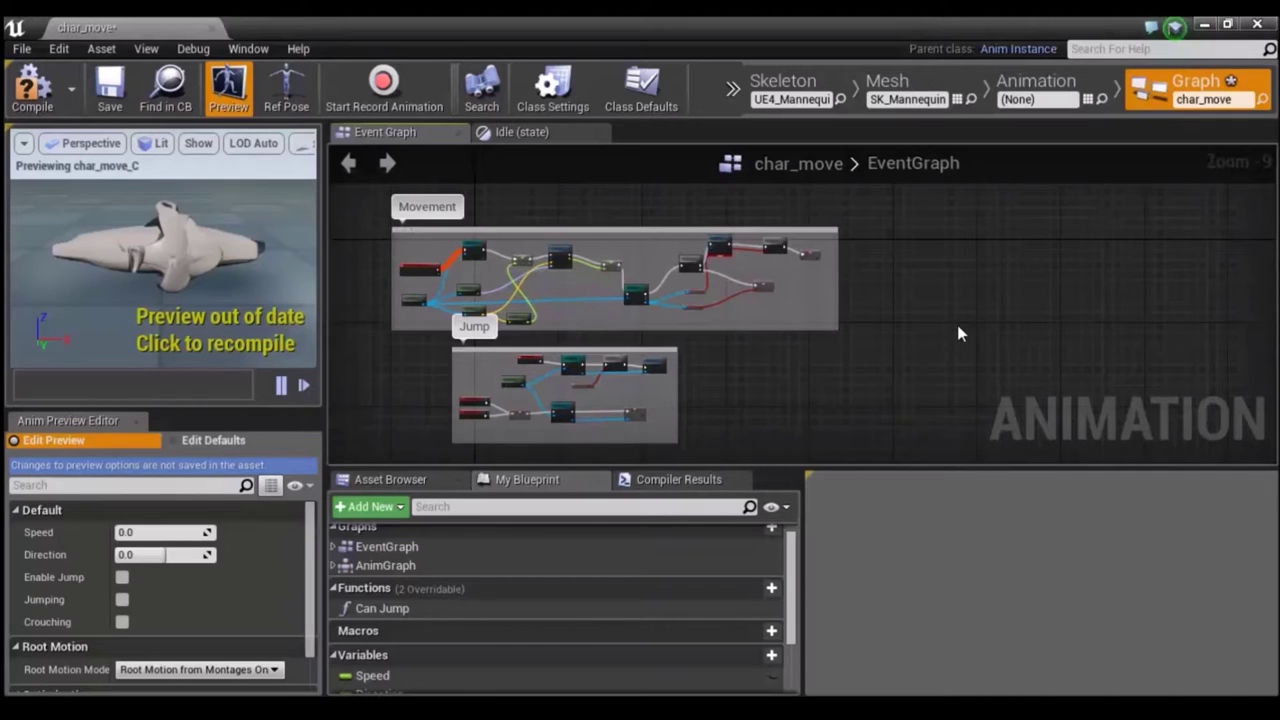
Add an RInterp To node in empty EventGraph space.
right_drag(957, 331, 844, 360)
scroll(869, 308, up, 1)
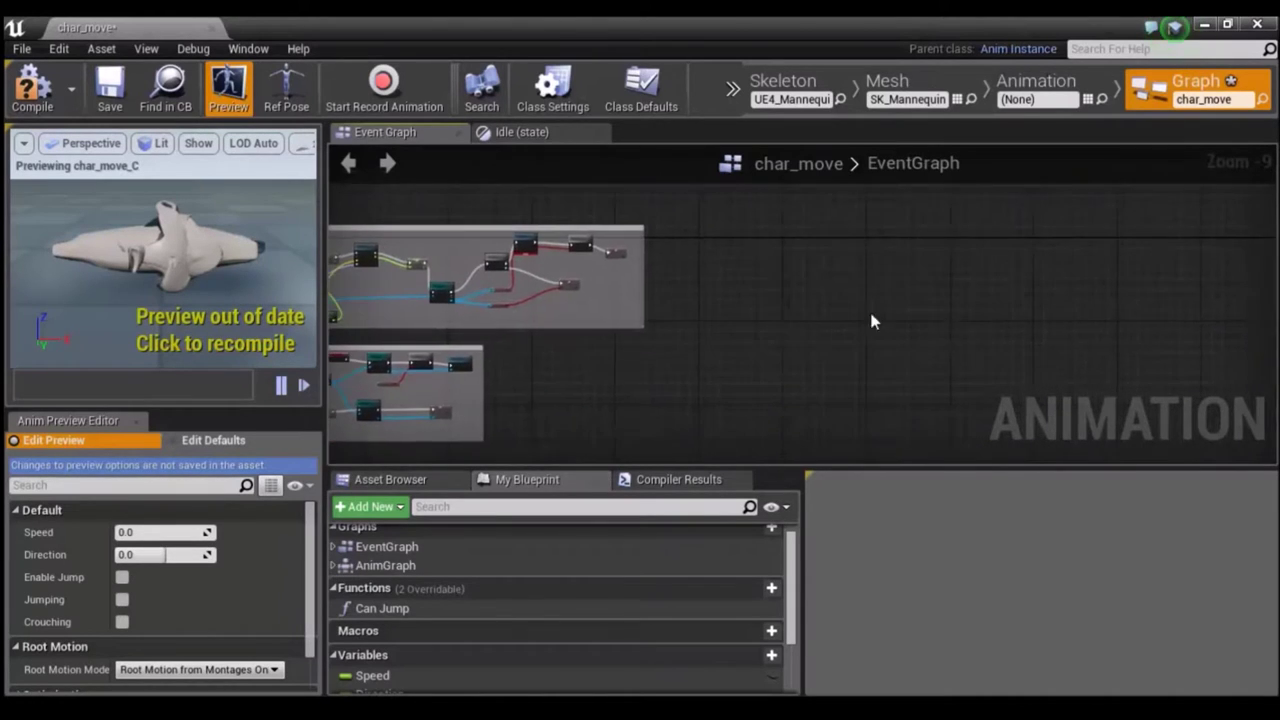
right_drag(869, 308, 768, 341)
scroll(768, 341, up, 1)
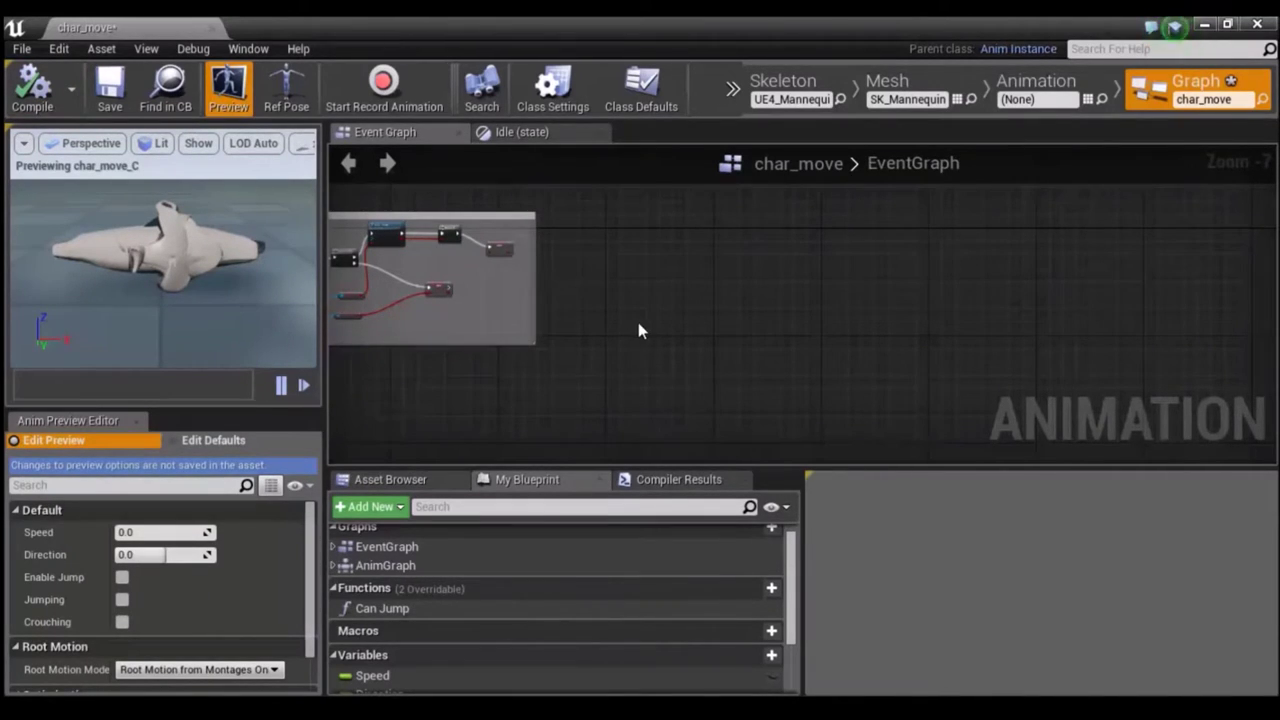
right_click(698, 285)
text(r)
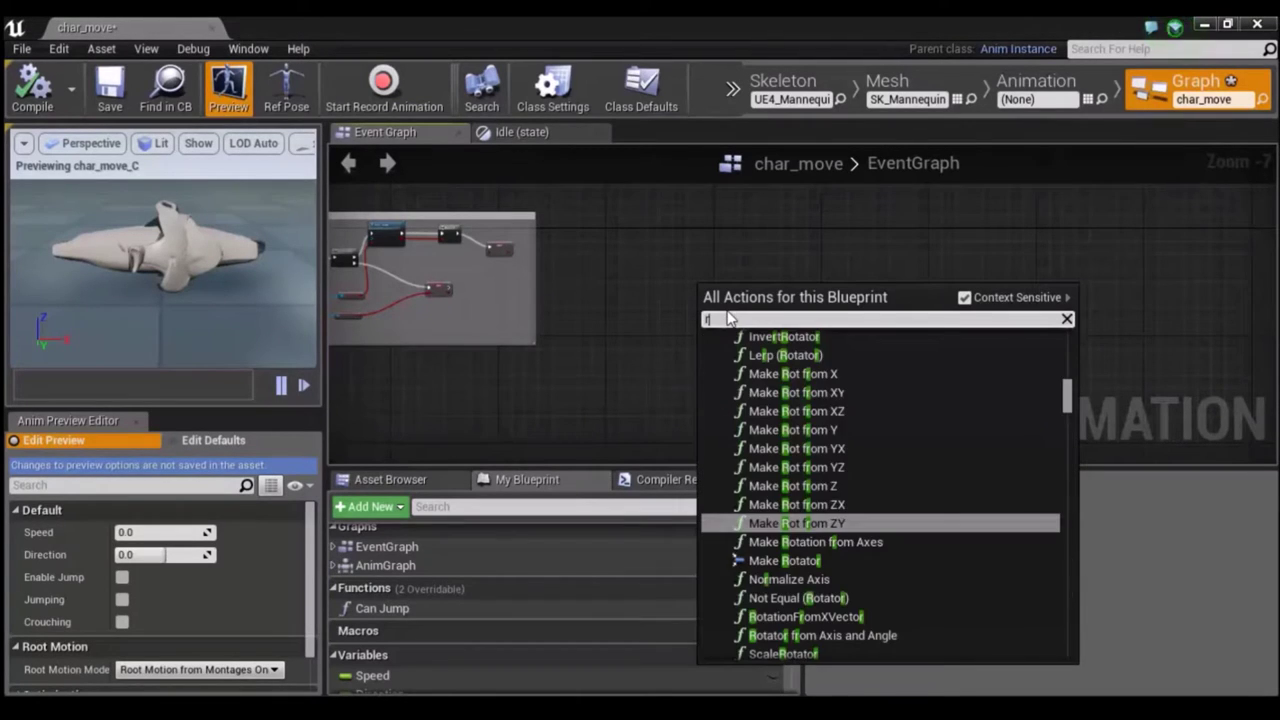
text(int)
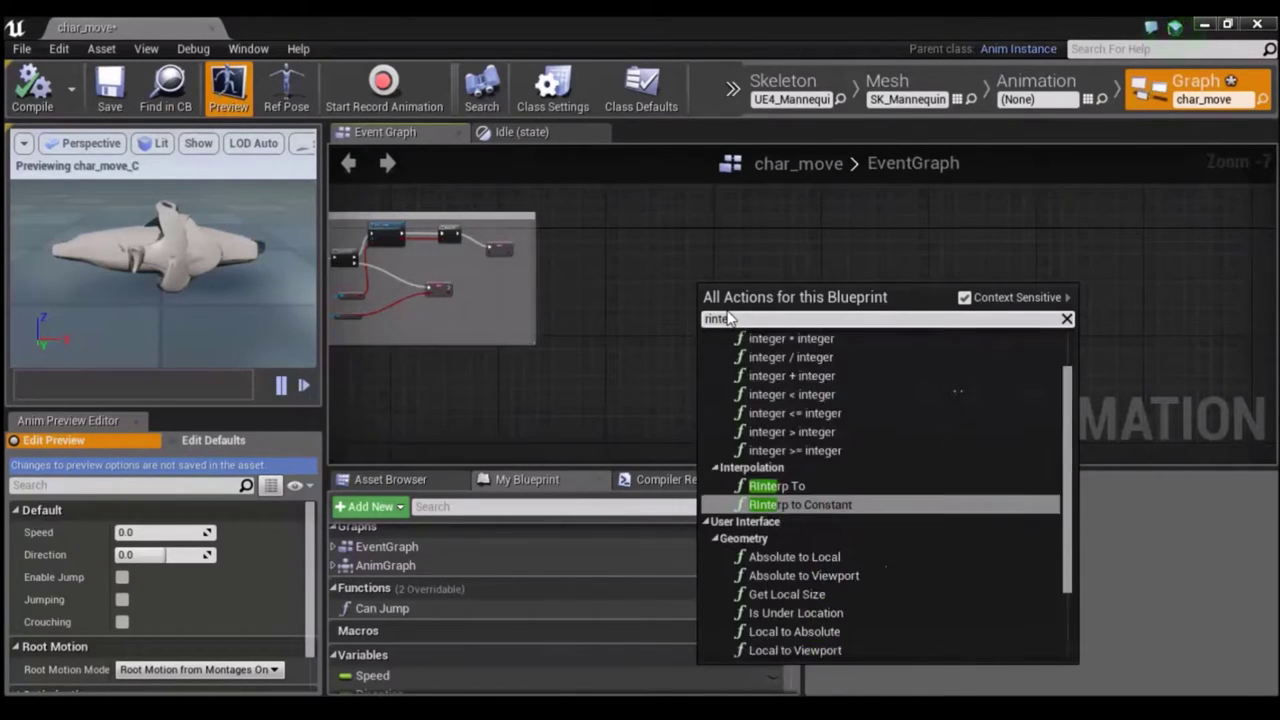
text(e)
click(757, 372)
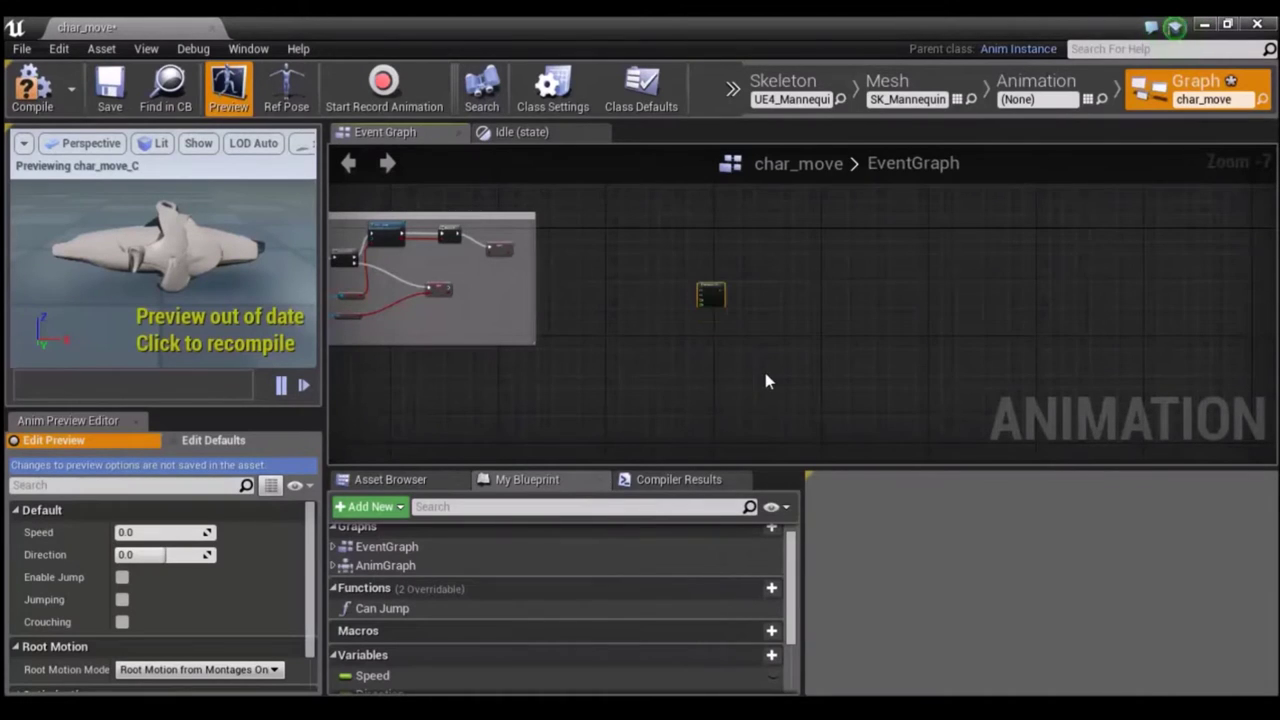
scroll(735, 349, up, 4)
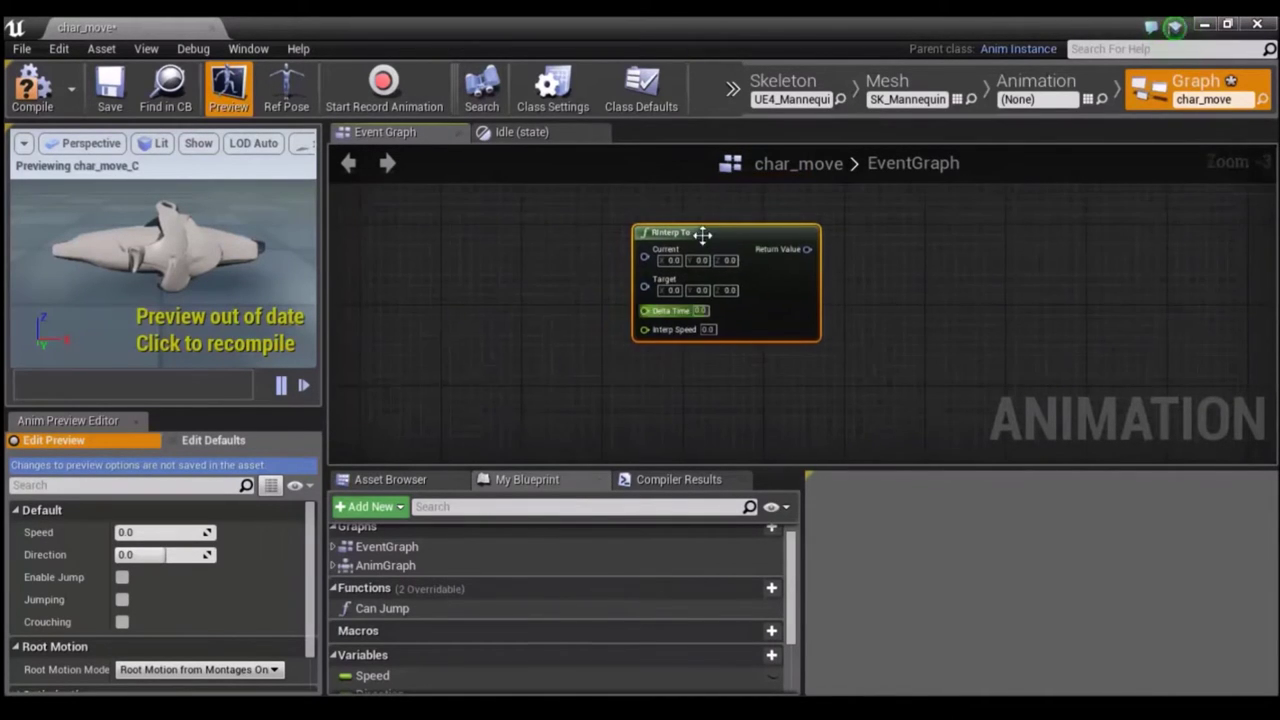
mouse_move(693, 237)
mouse_down()
mouse_move(858, 272)
mouse_move(703, 263)
mouse_move(672, 243)
mouse_up()
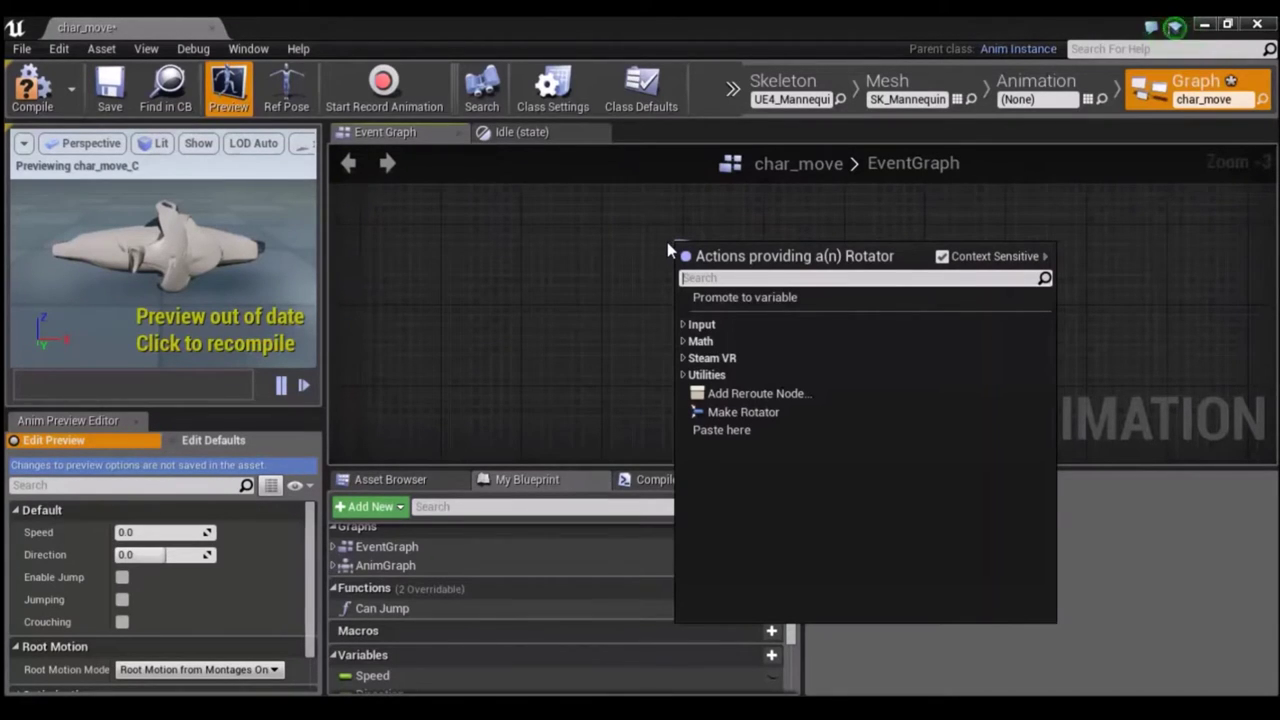
Add a Make Rotator node wired into RInterp To's Current input.
text(make ro)
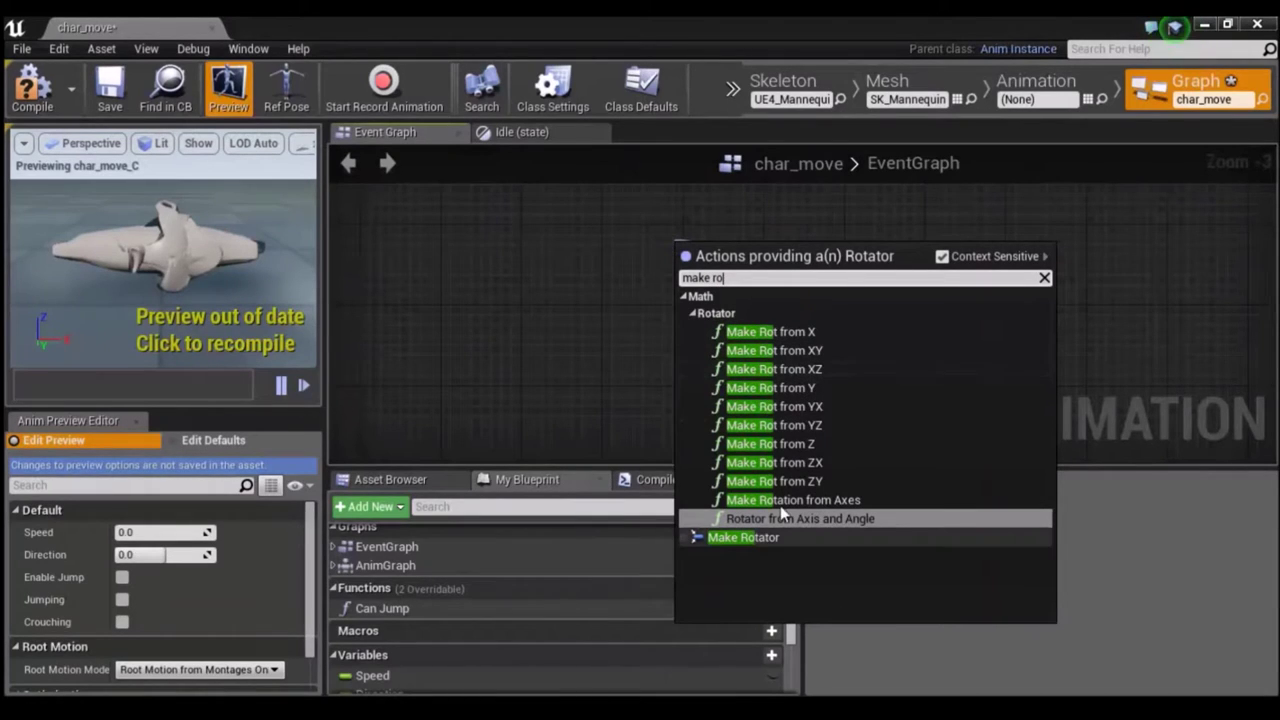
click(757, 538)
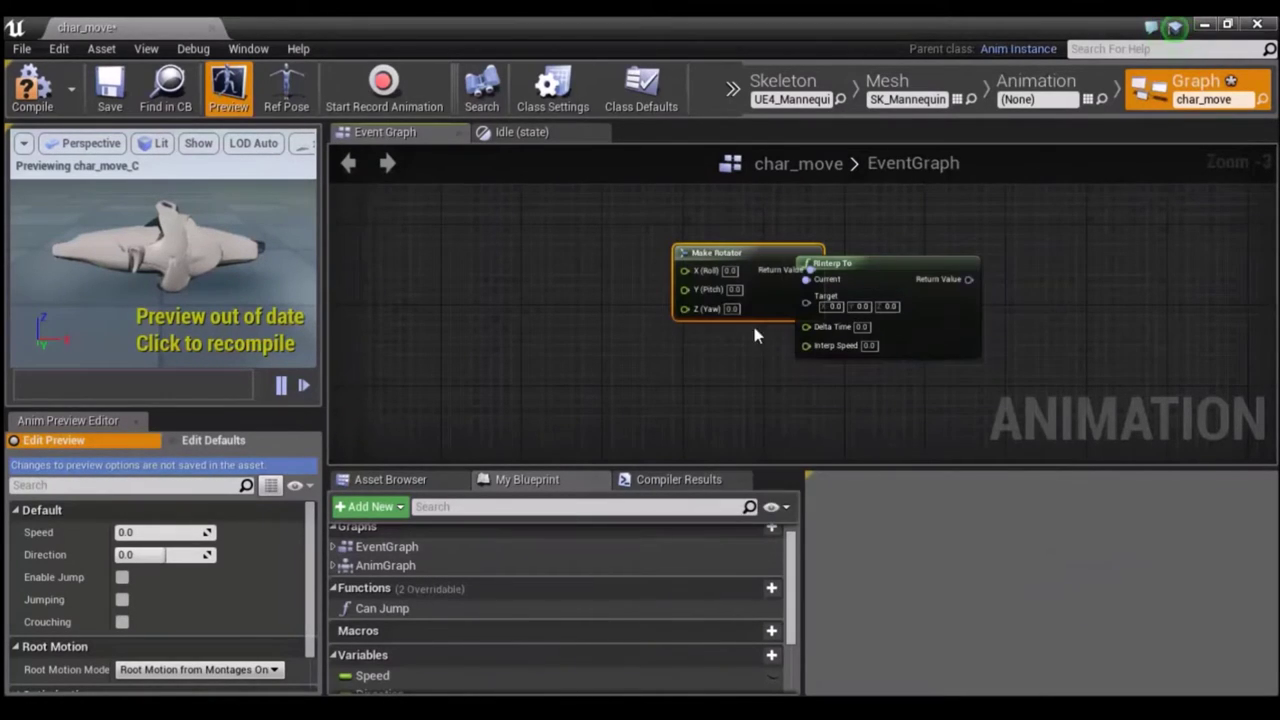
drag(743, 258, 581, 208)
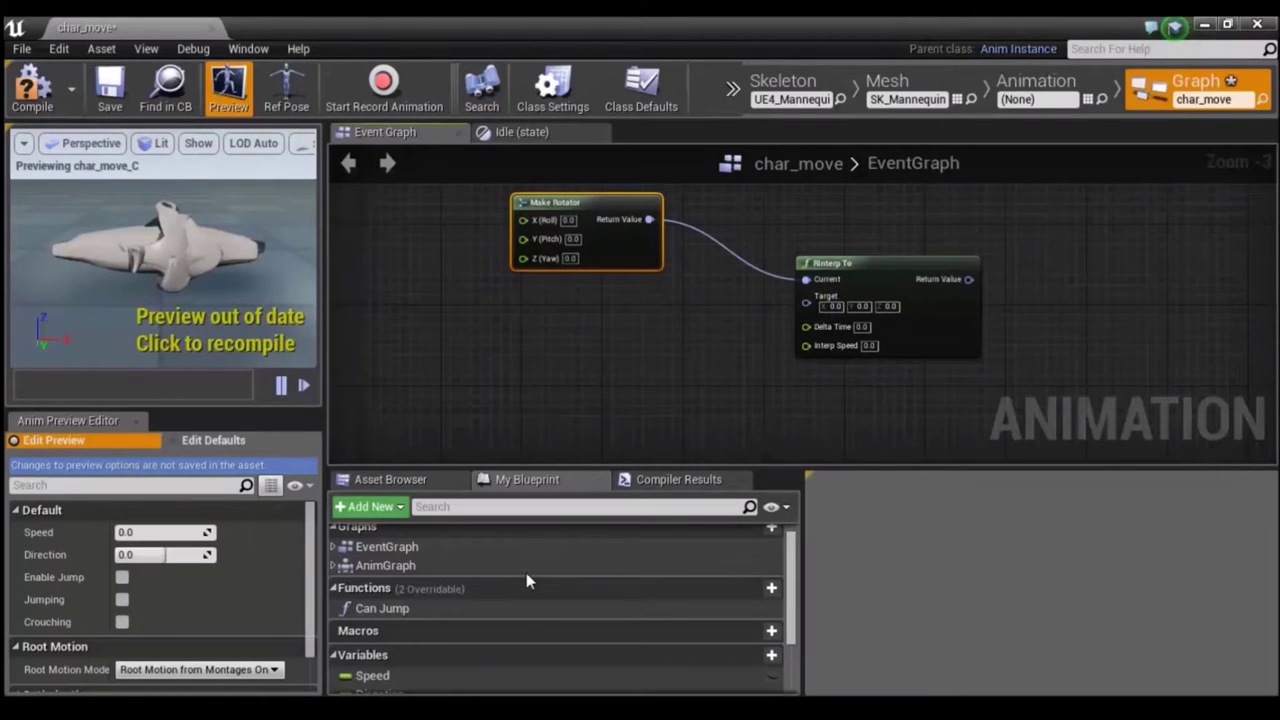
click(494, 506)
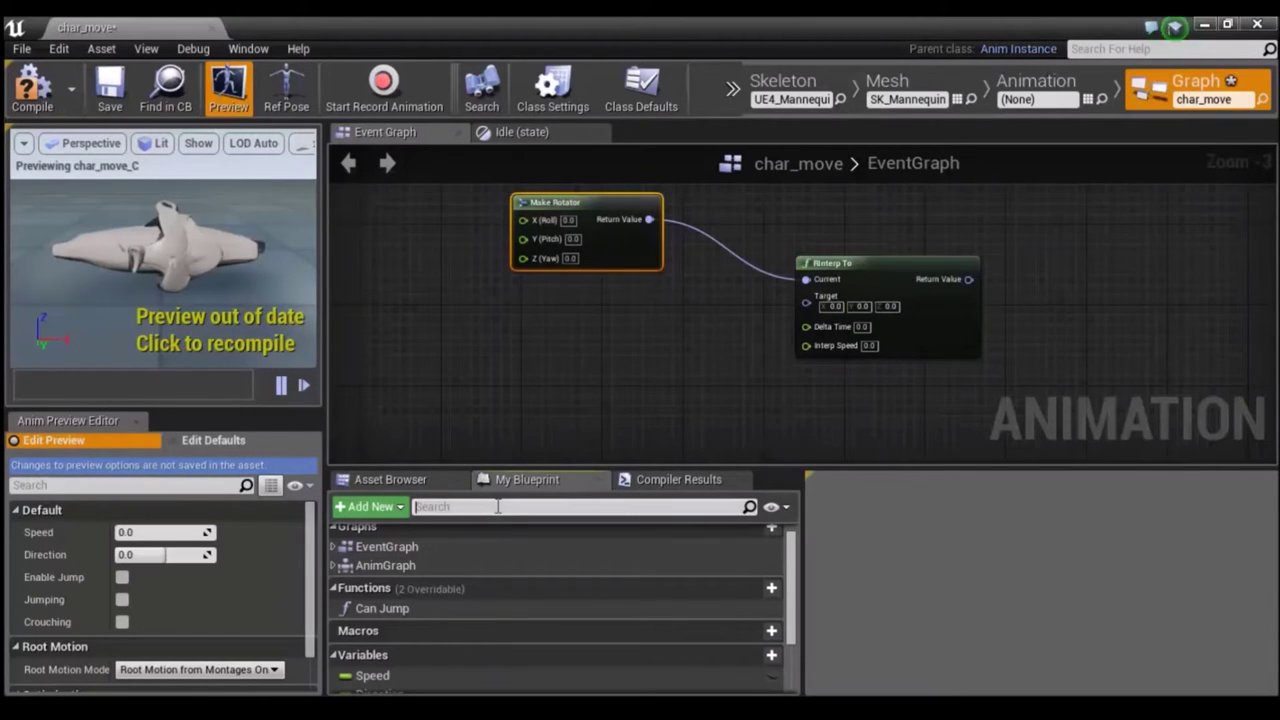
click(381, 513)
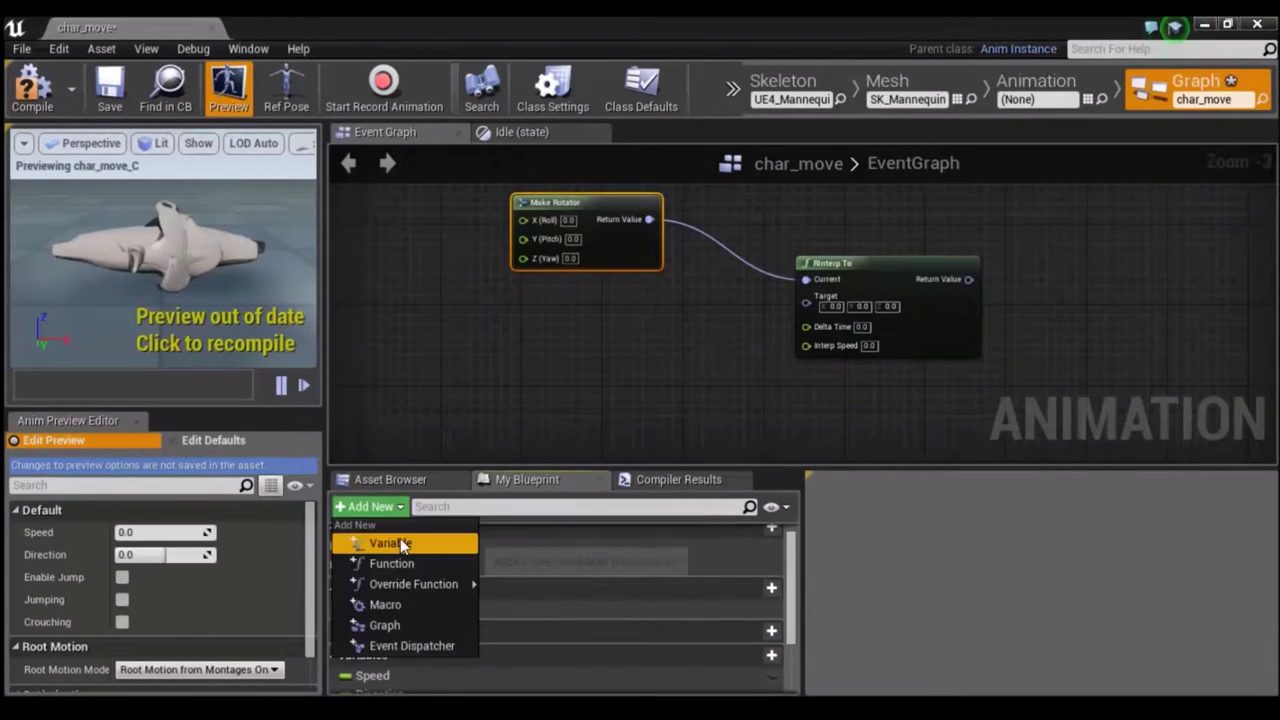
Create a Float variable named Pitch.
click(400, 538)
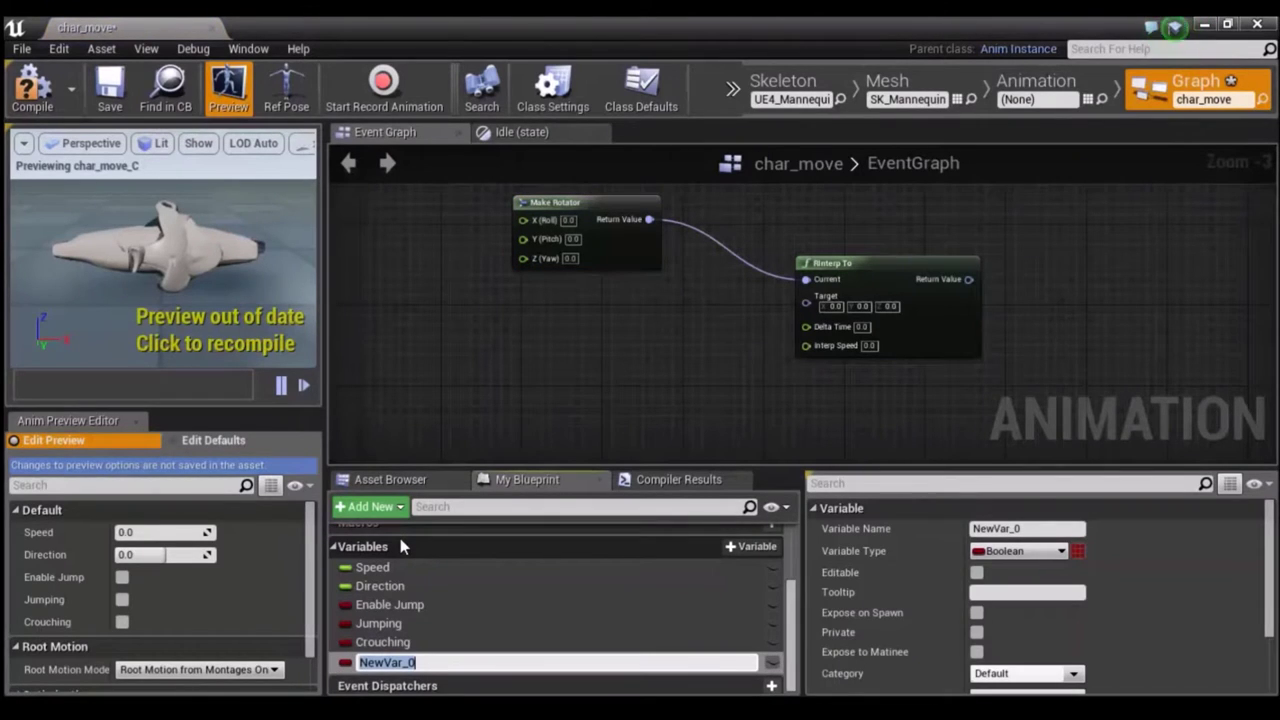
text(Pitch)
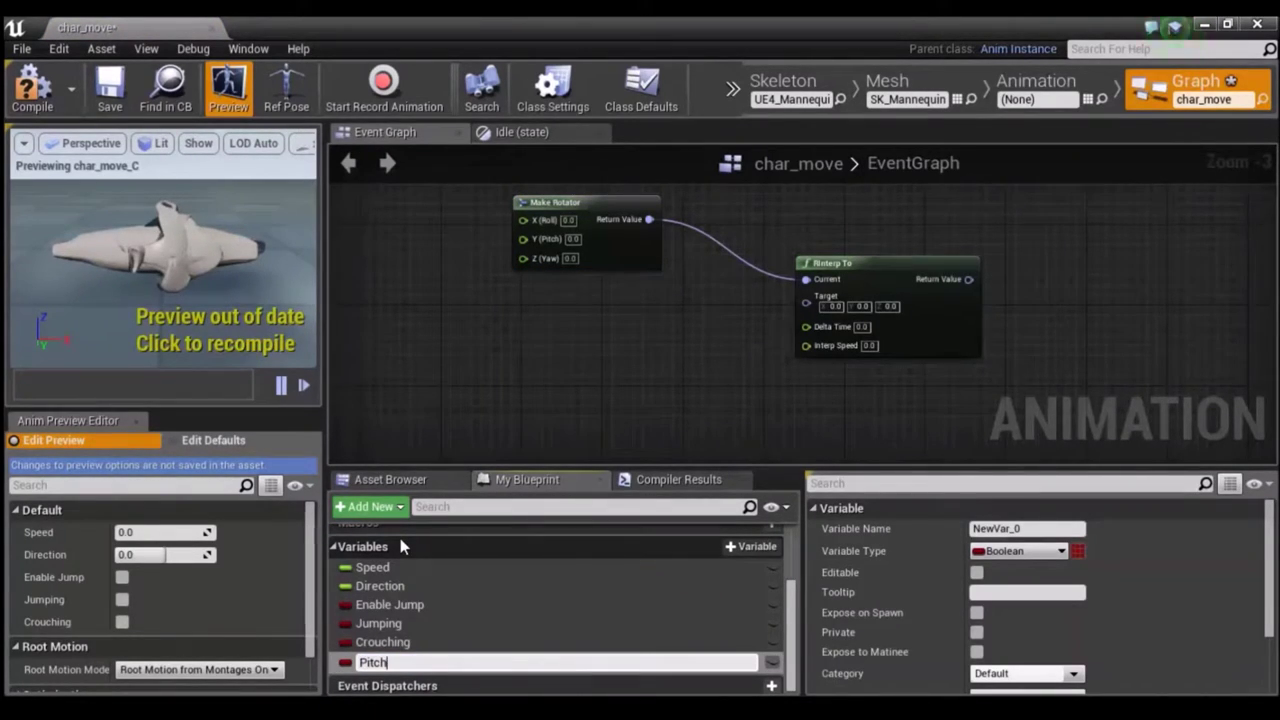
key(Return)
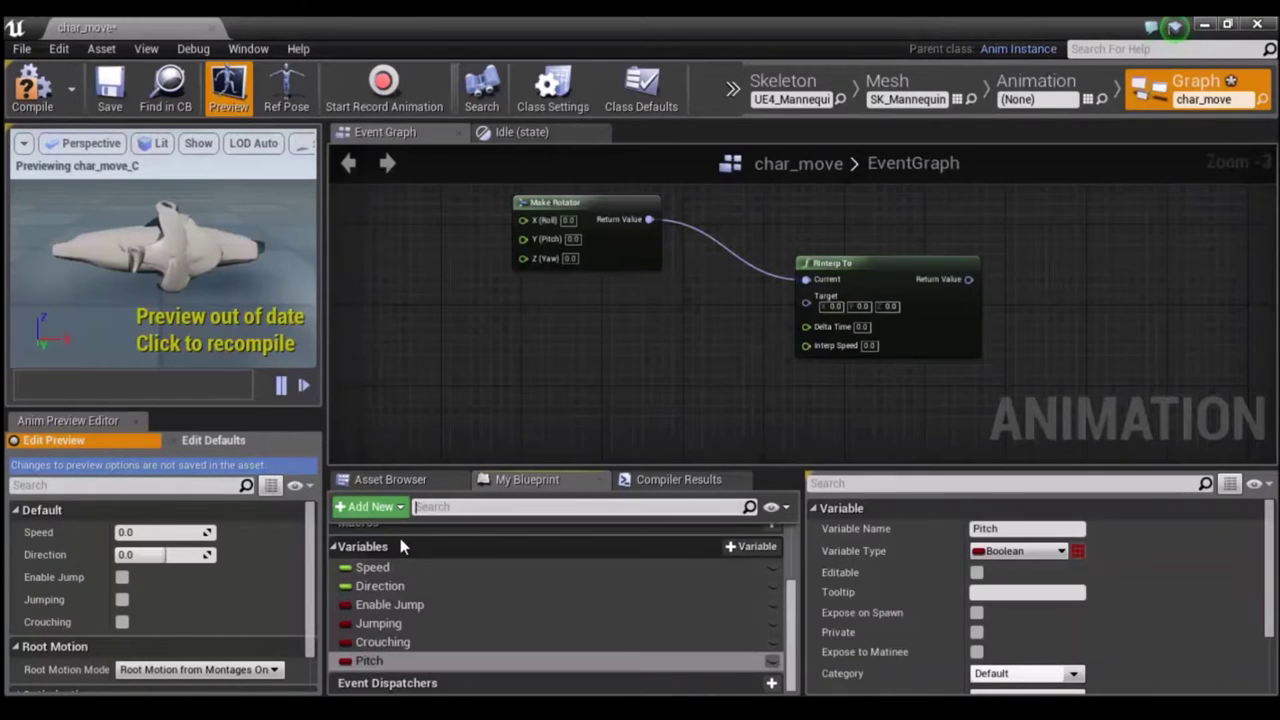
click(372, 661)
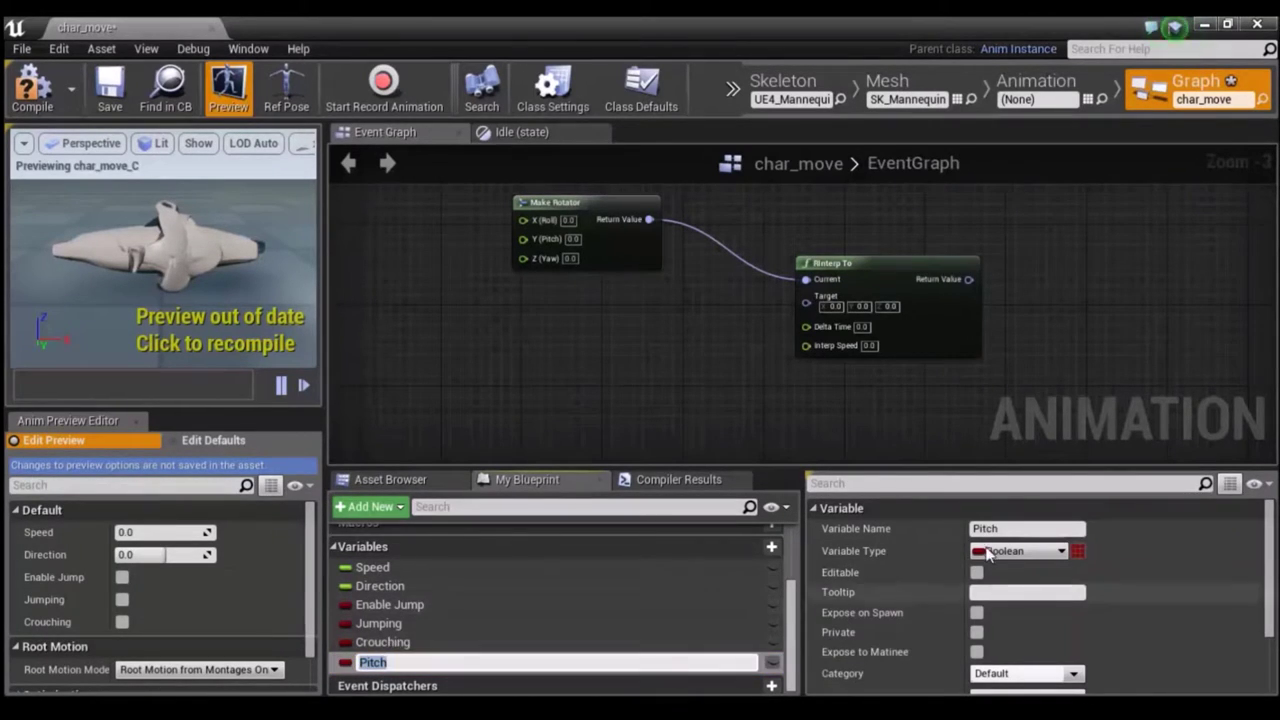
click(993, 550)
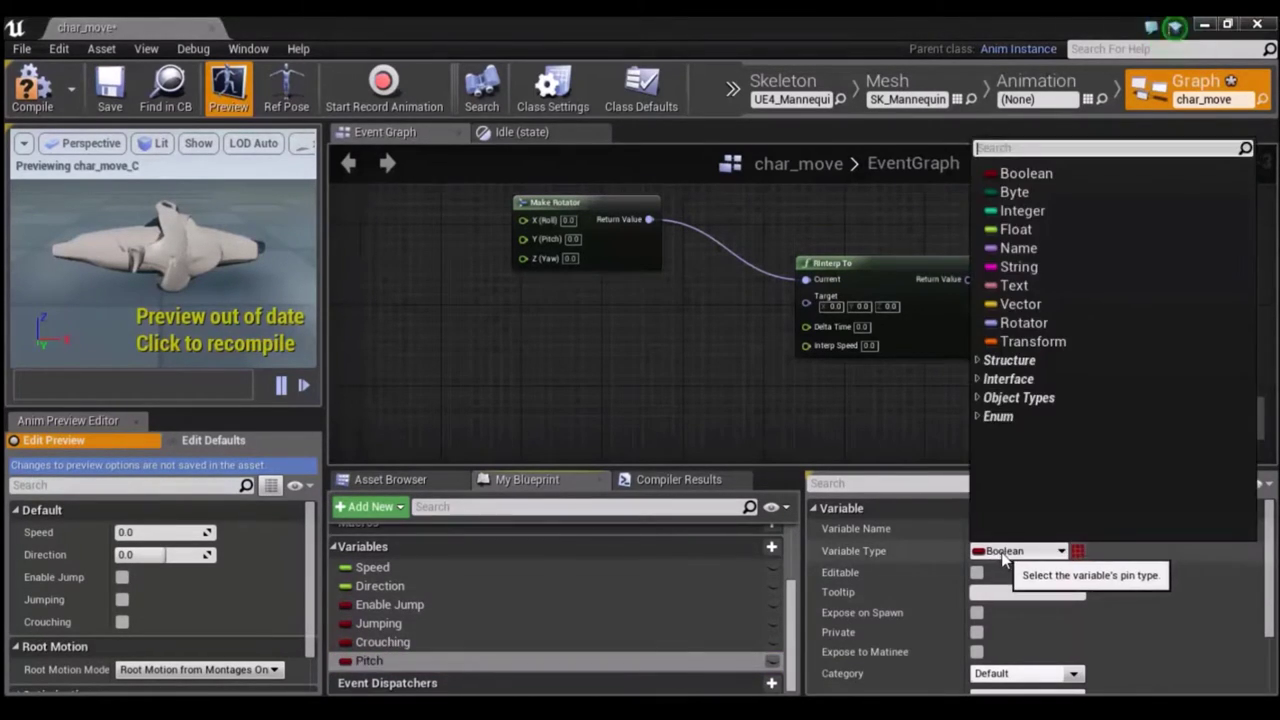
click(1034, 231)
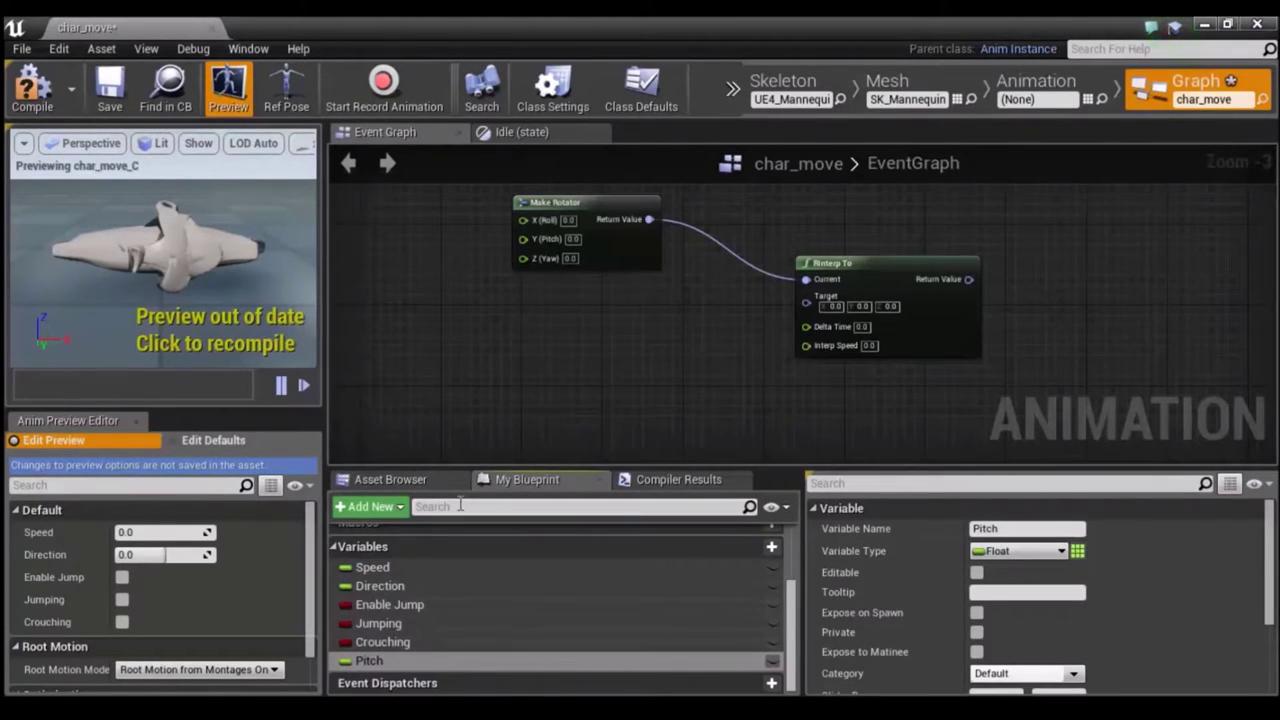
Create a Yaw variable and drag Pitch and Yaw into the EventGraph.
click(368, 507)
click(396, 546)
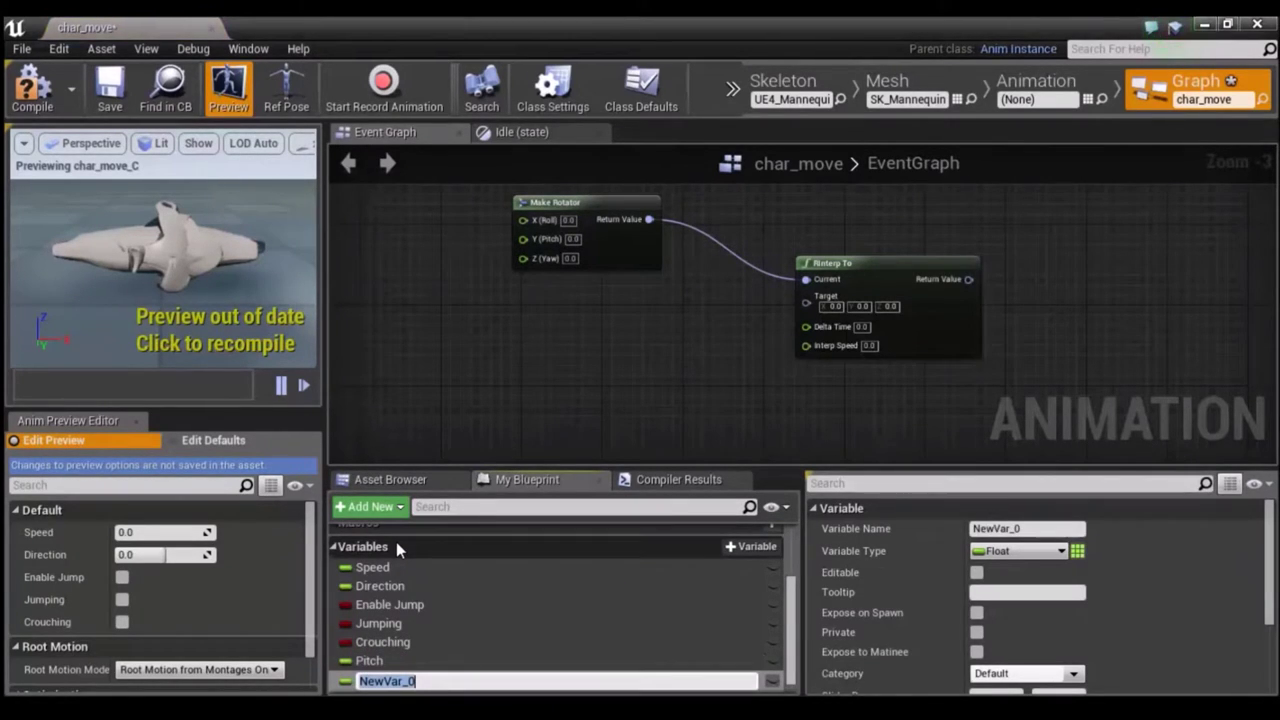
text(Y)
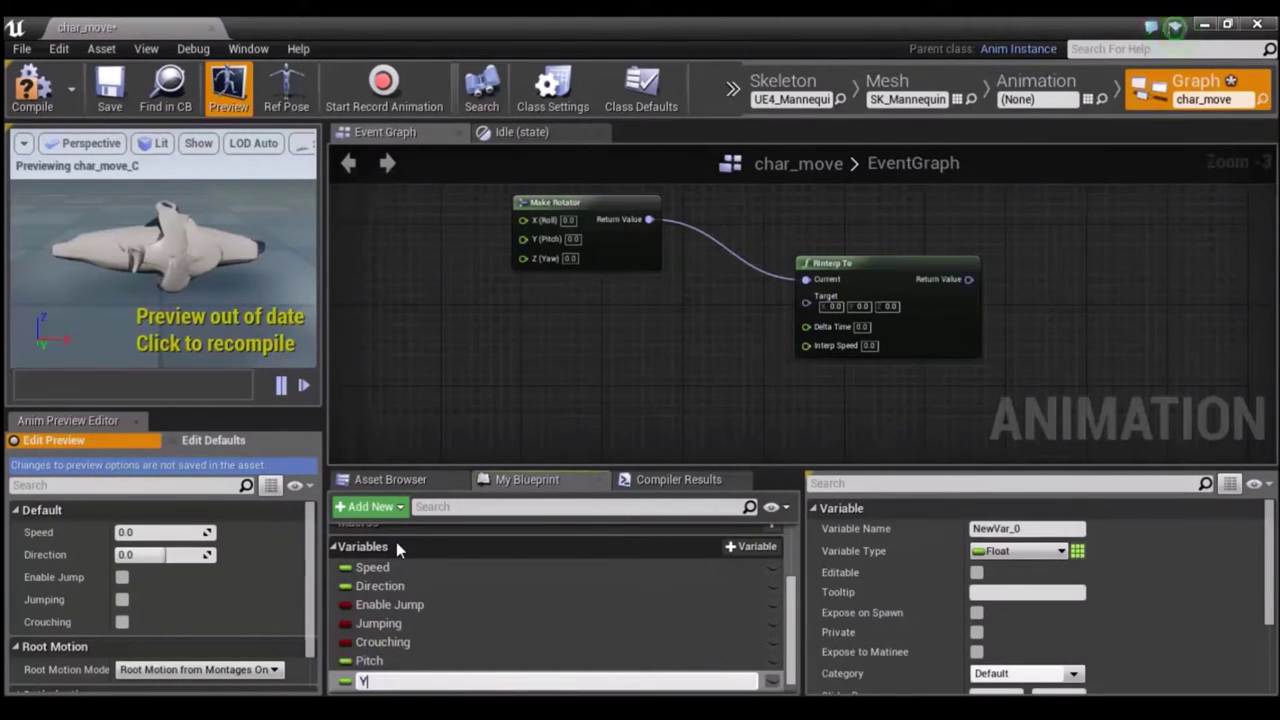
text(aw)
key(Return)
scroll(440, 625, down, 1)
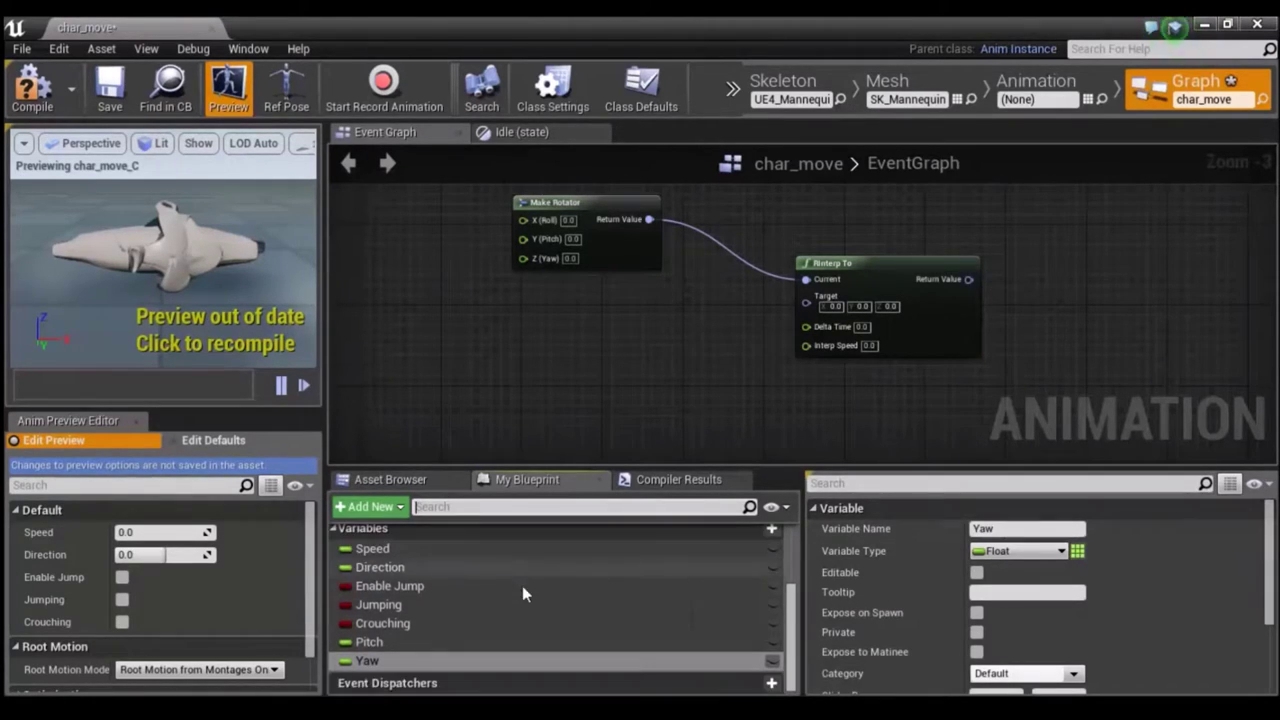
mouse_move(368, 643)
mouse_down()
mouse_move(378, 265)
mouse_move(390, 278)
mouse_up()
mouse_move(367, 661)
mouse_down()
mouse_move(447, 365)
mouse_move(436, 270)
mouse_up()
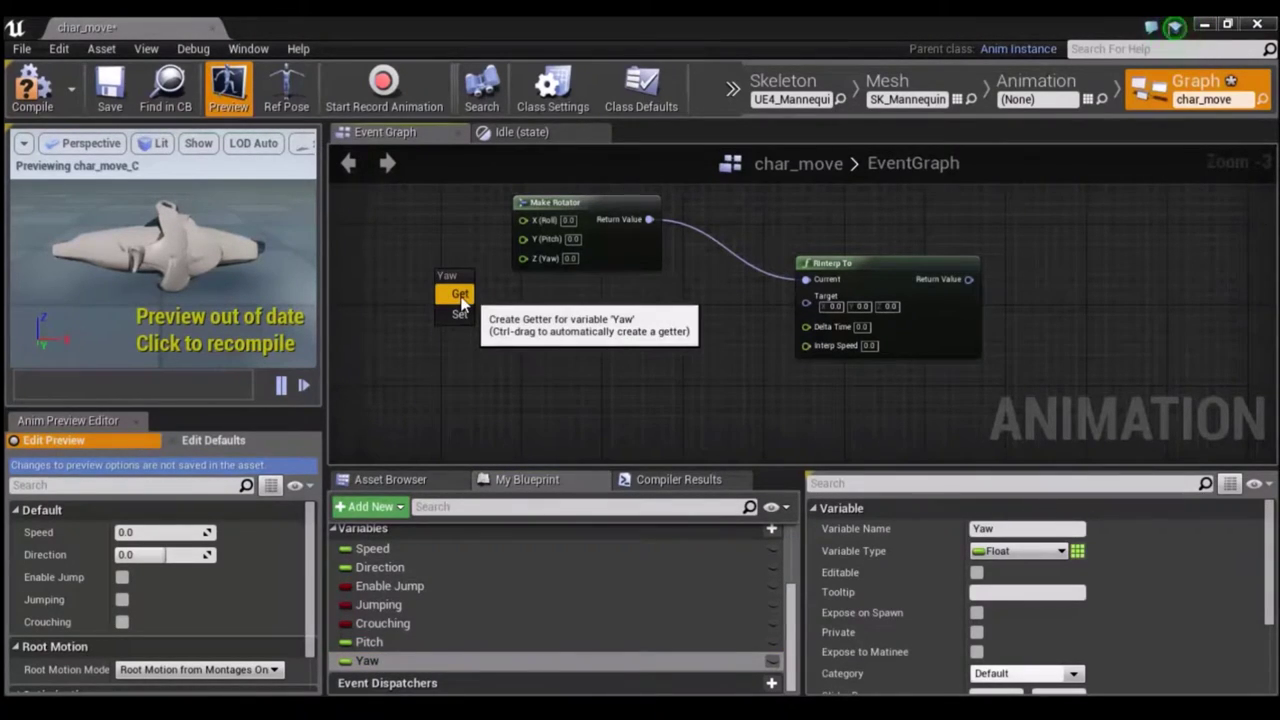
Place Yaw and Pitch getters and wire Pitch into Make Rotator's Y (Pitch) input.
click(460, 297)
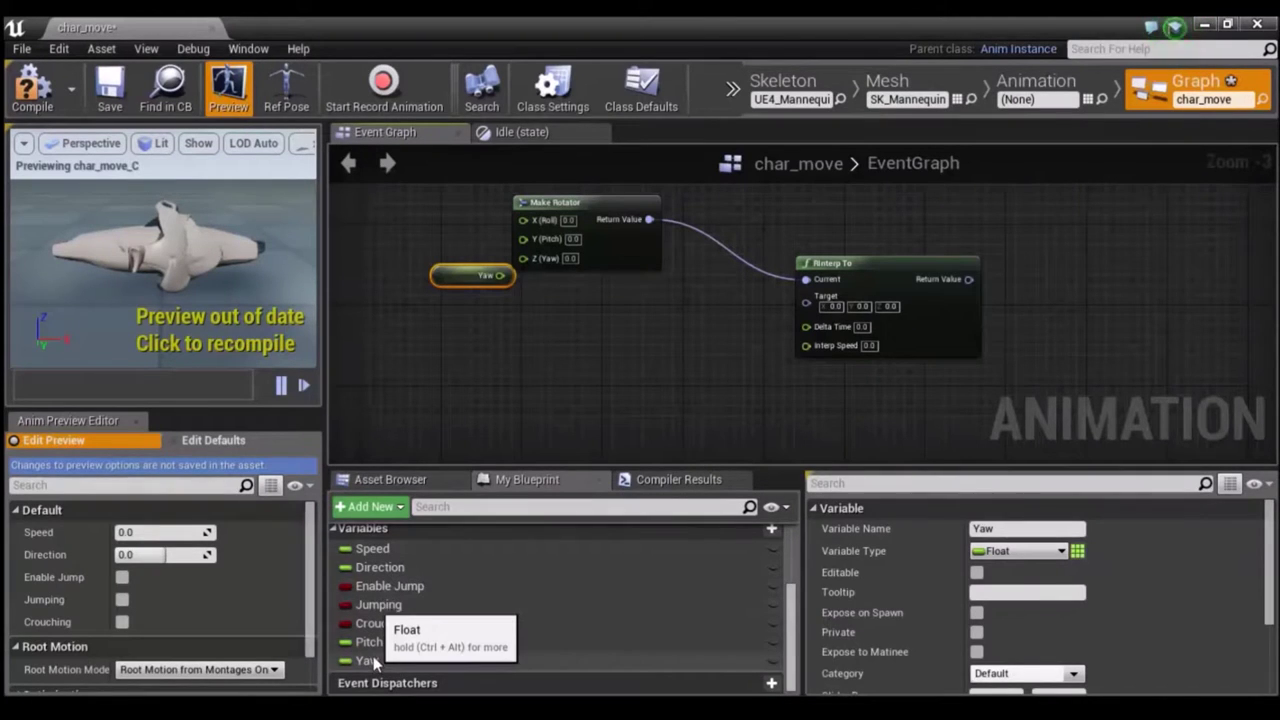
drag(375, 665, 370, 646)
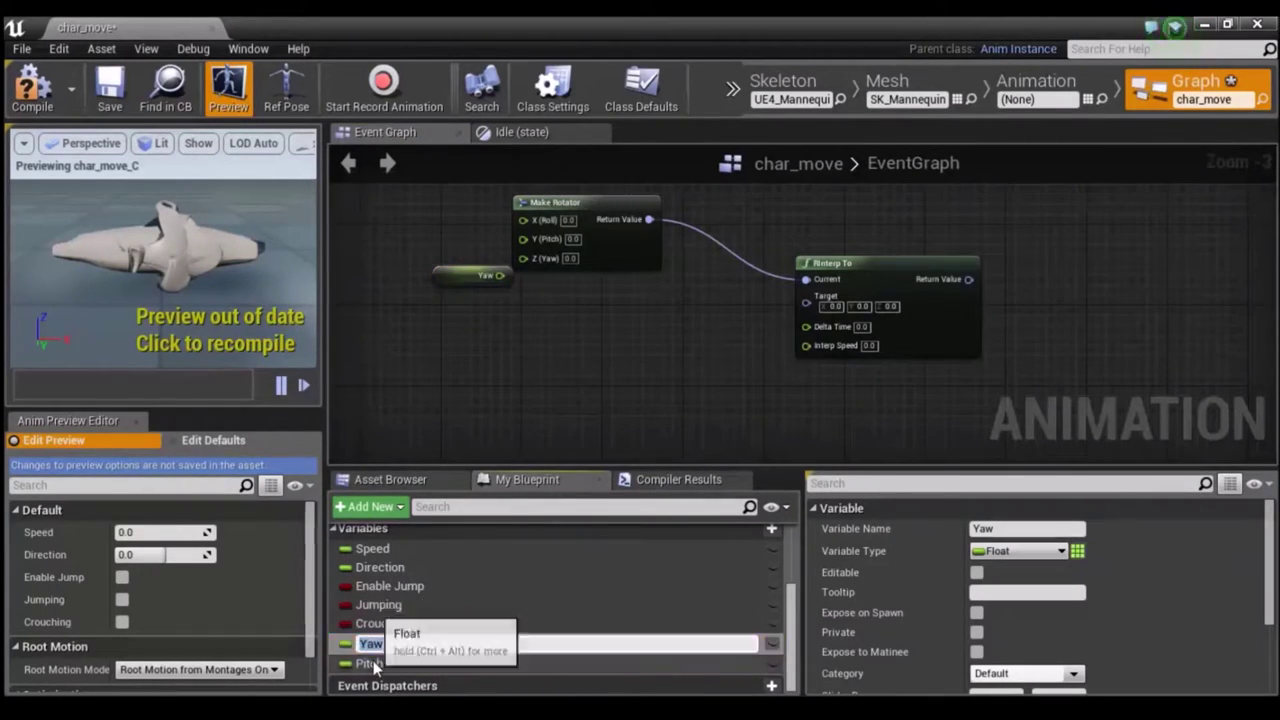
drag(375, 668, 411, 232)
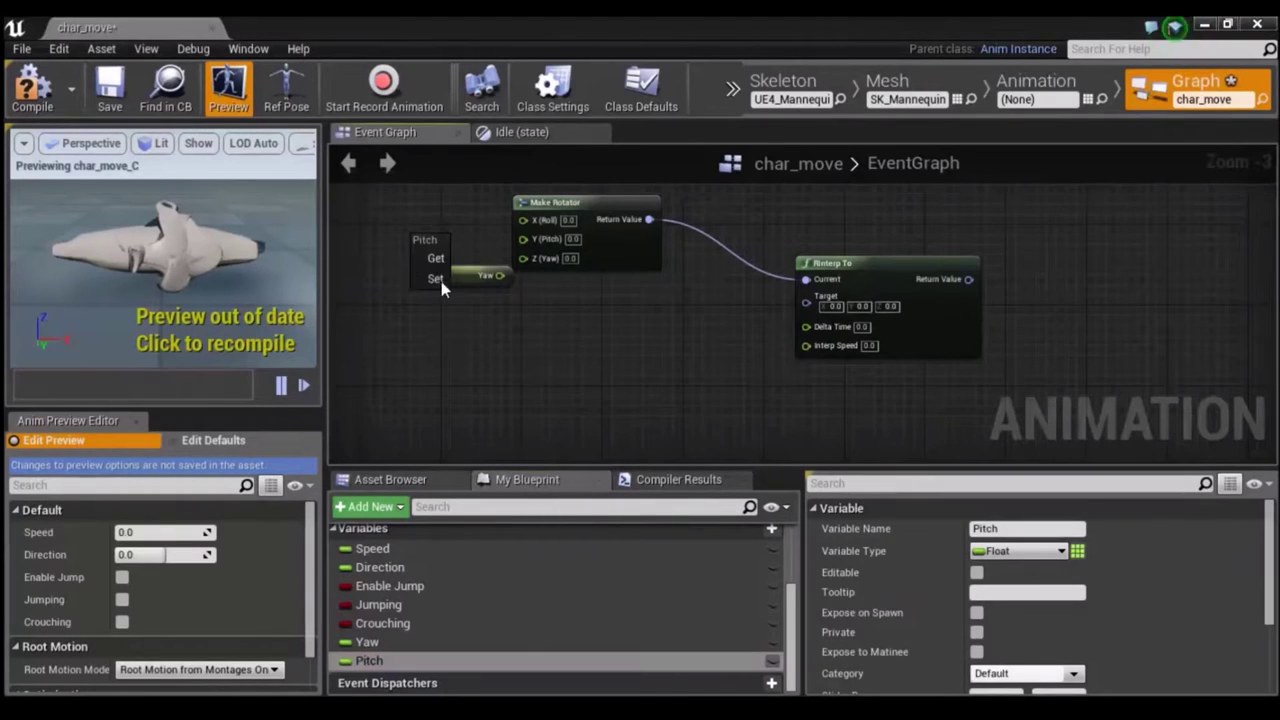
click(436, 258)
drag(487, 353, 445, 302)
right_drag(466, 329, 523, 394)
mouse_move(490, 312)
mouse_down()
mouse_move(450, 262)
mouse_move(579, 303)
mouse_move(487, 316)
mouse_move(581, 320)
mouse_up()
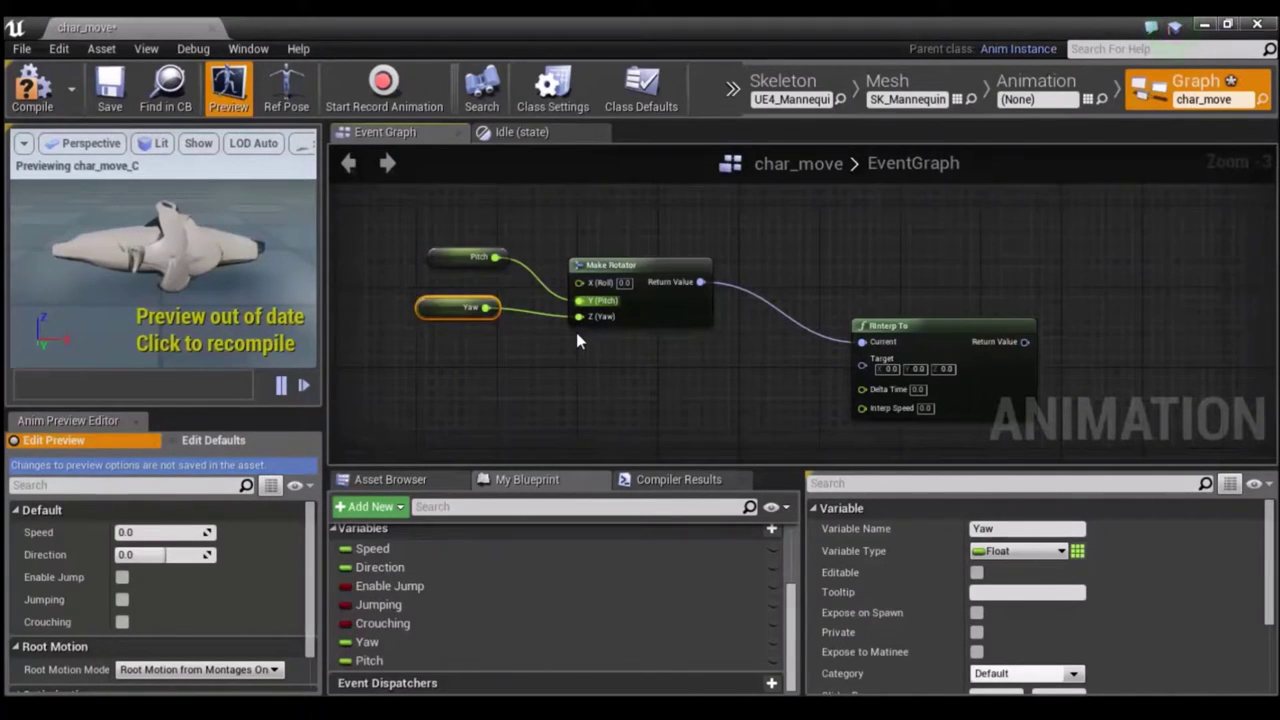
right_click(507, 410)
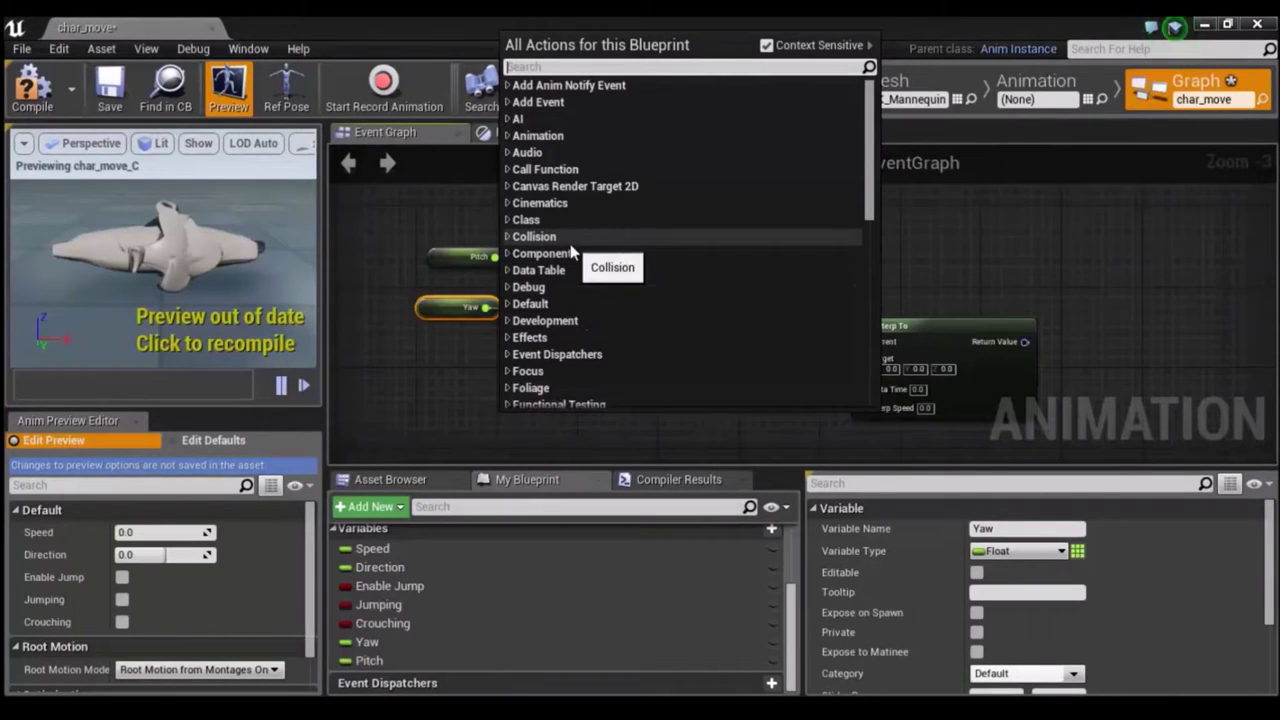
Add a Delta (Rotator) node and wire its result to RInterp To's Target.
text(De)
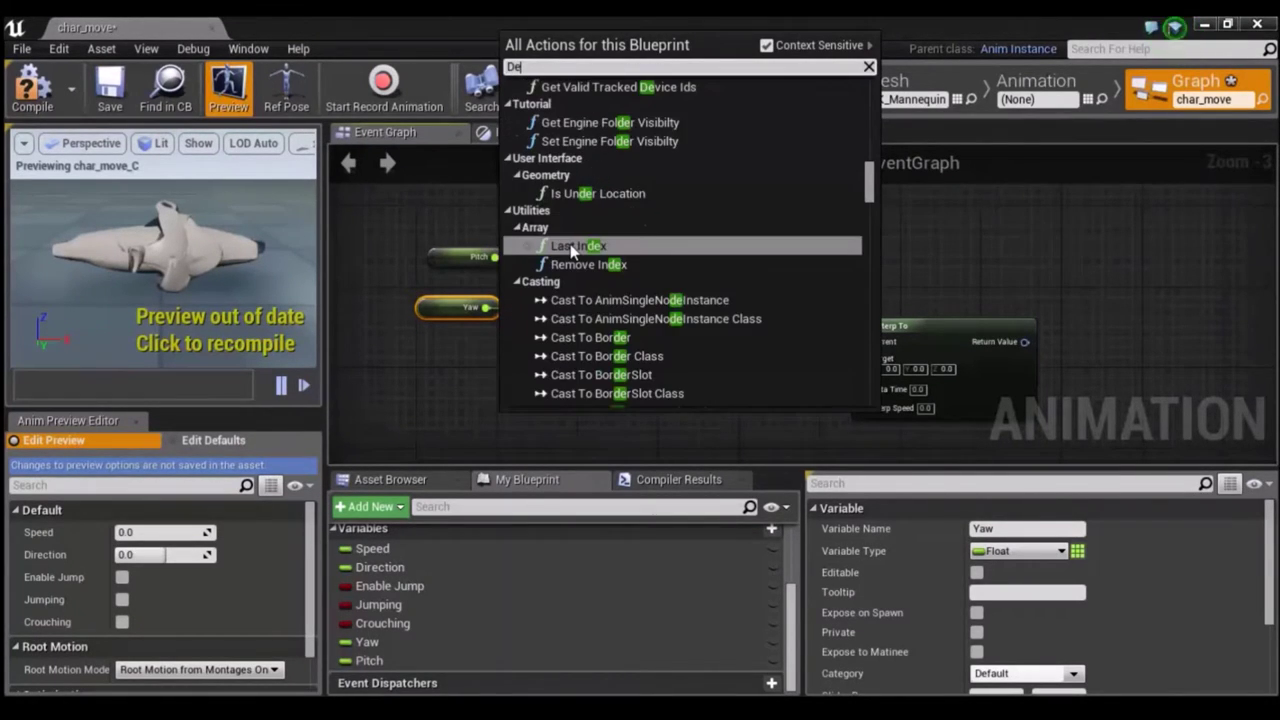
text(lt)
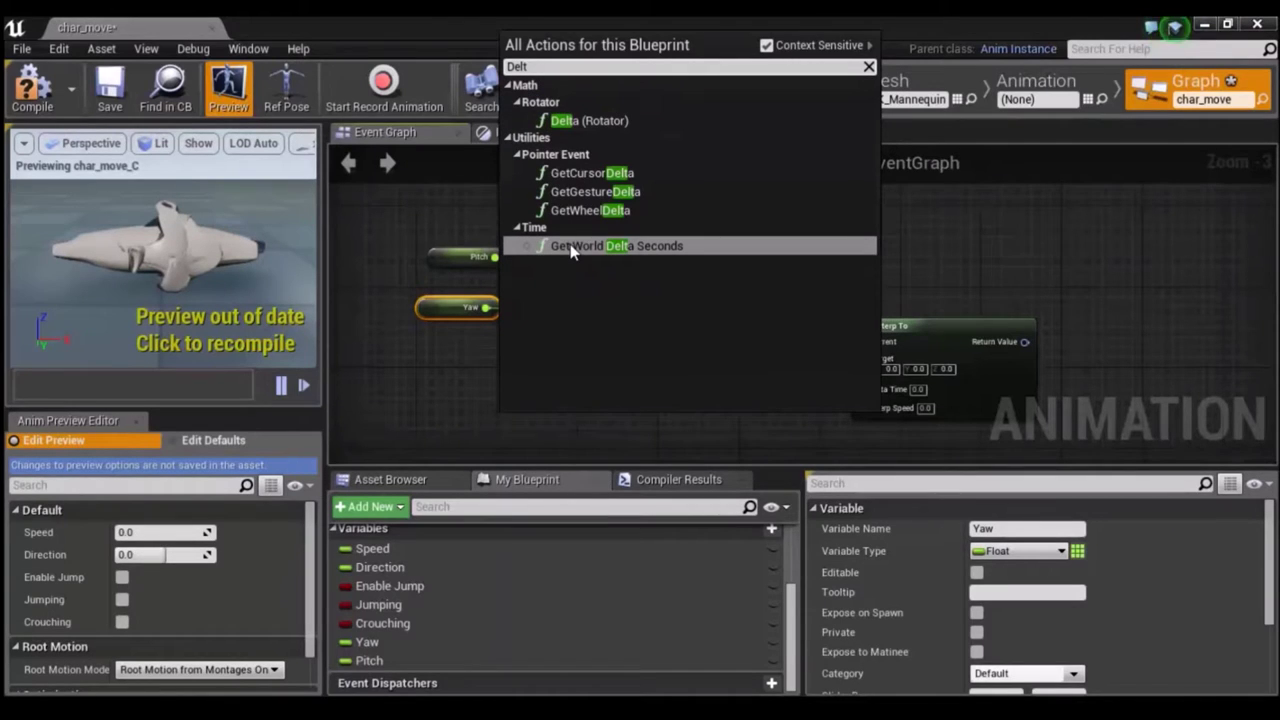
click(605, 120)
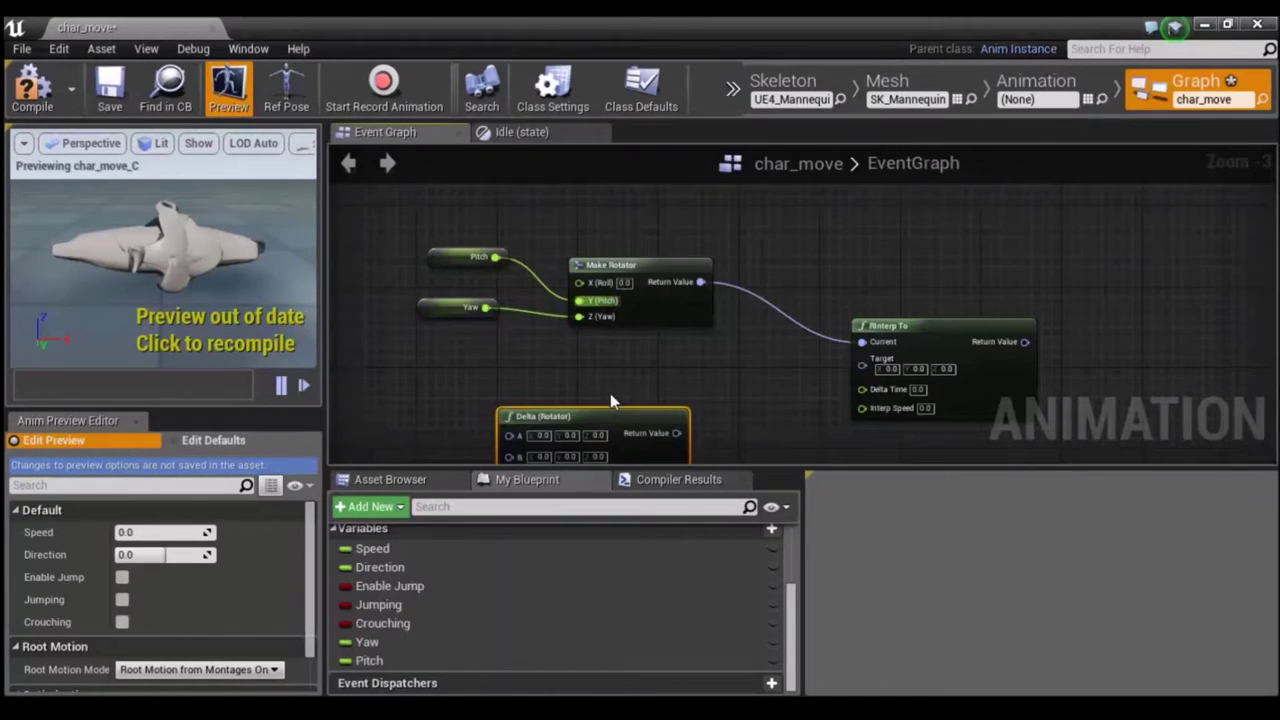
right_drag(625, 405, 630, 296)
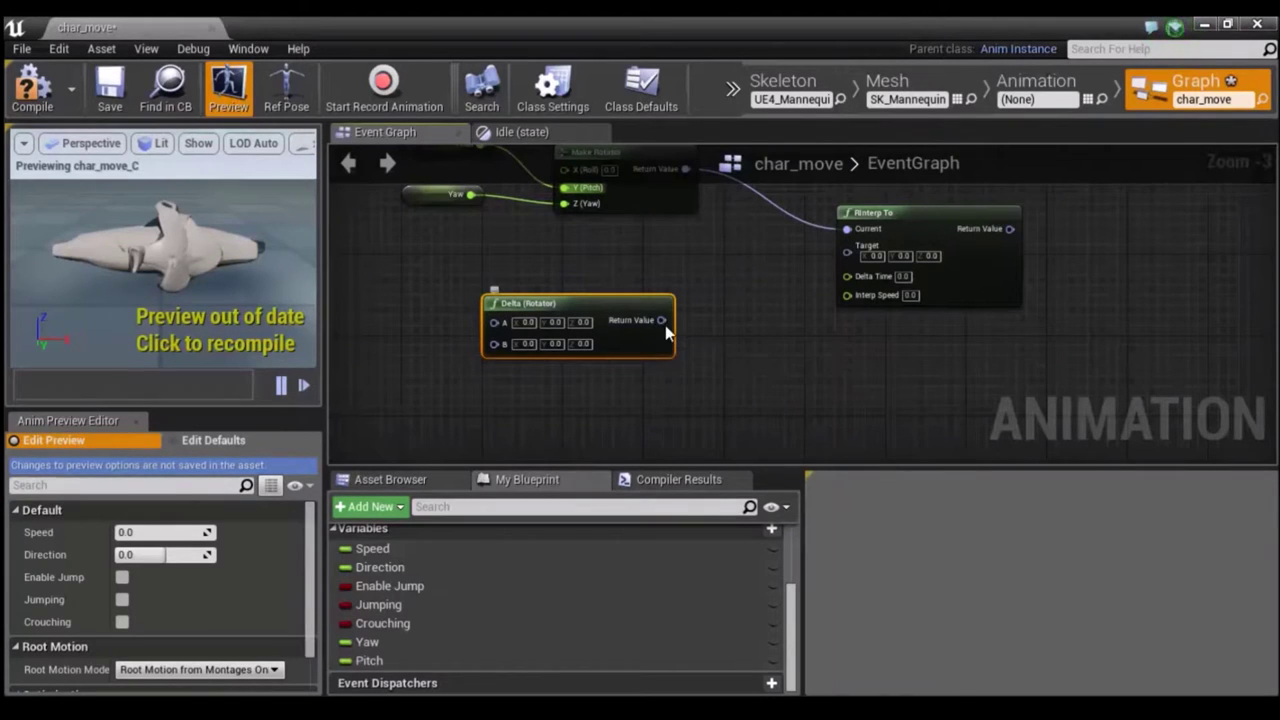
drag(661, 320, 848, 246)
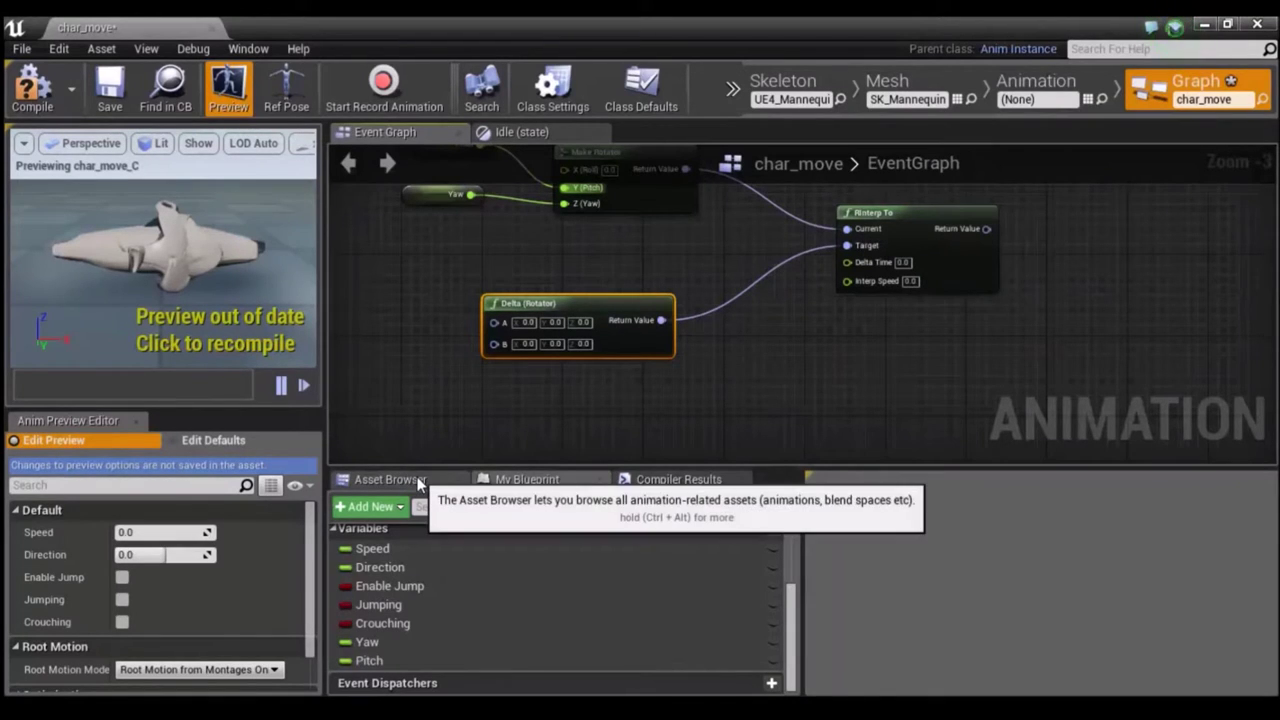
right_drag(403, 330, 483, 350)
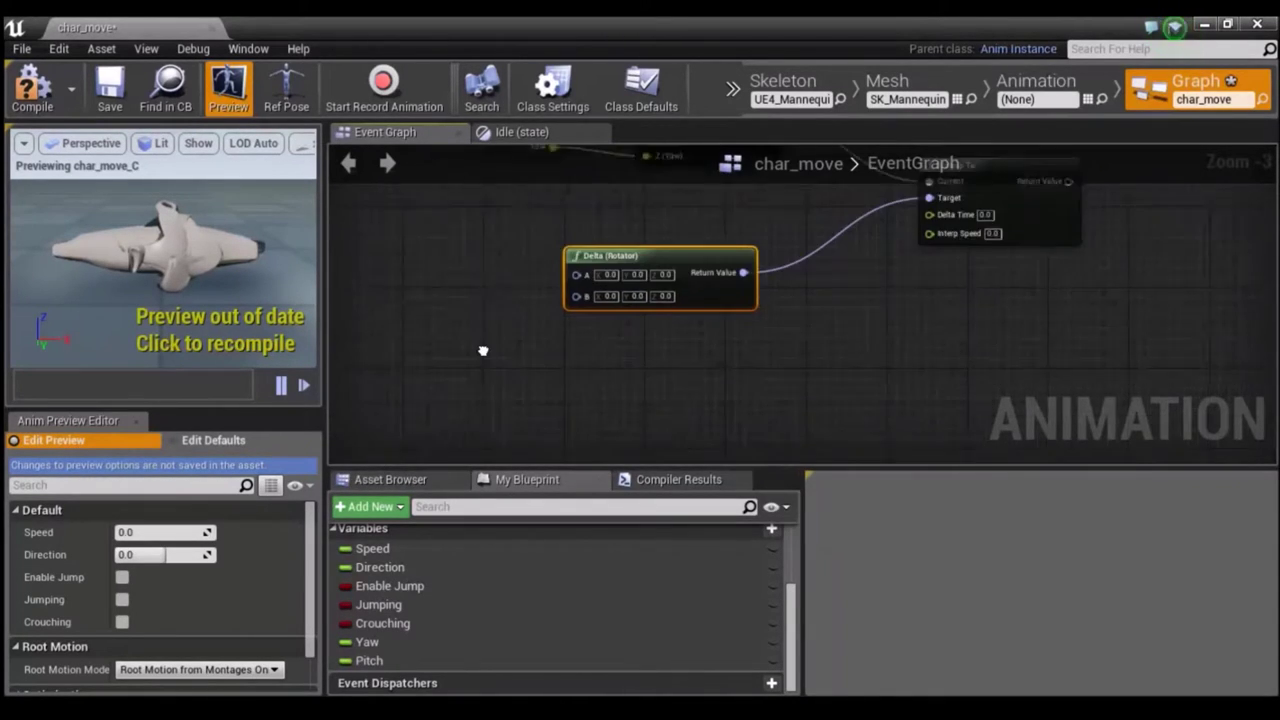
Search the blueprint members for 'Delt', then clear the search.
click(456, 506)
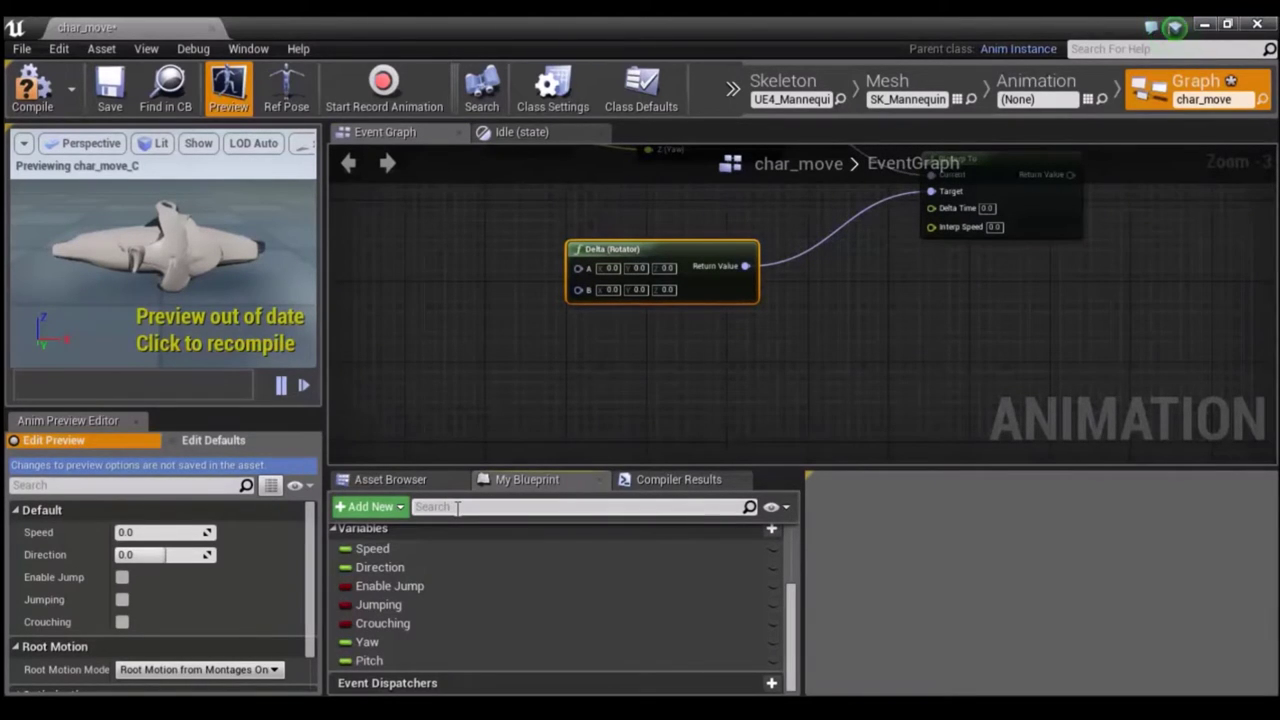
text(Delt)
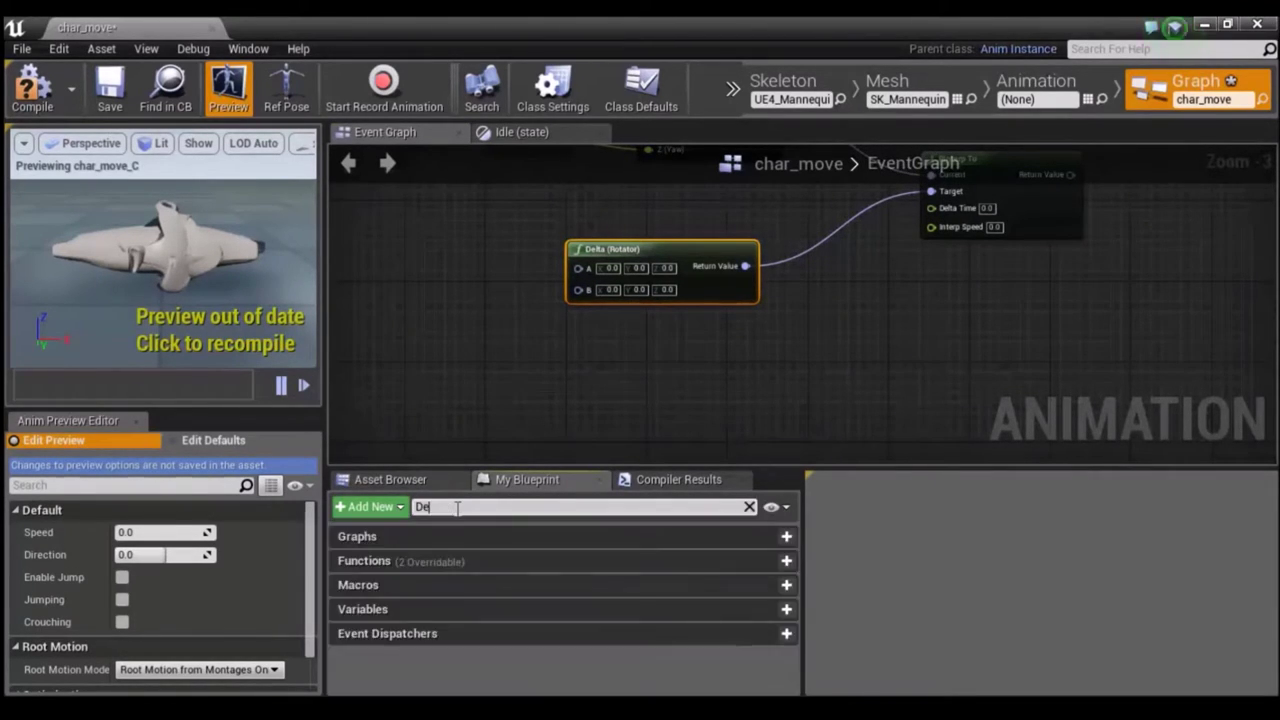
key(BackSpace)
key(BackSpace)
key(BackSpace)
key(BackSpace)
click(386, 508)
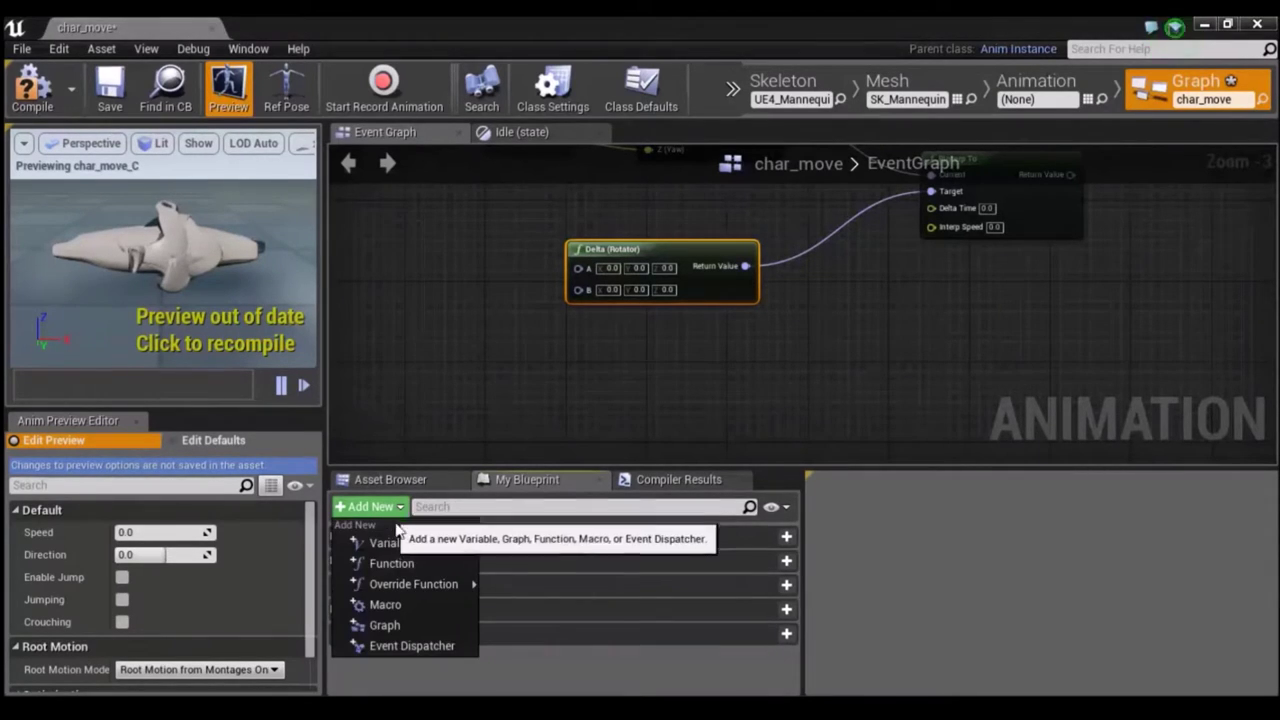
Create a Delta T variable and wire its getter into RInterp To's Delta Time.
click(392, 544)
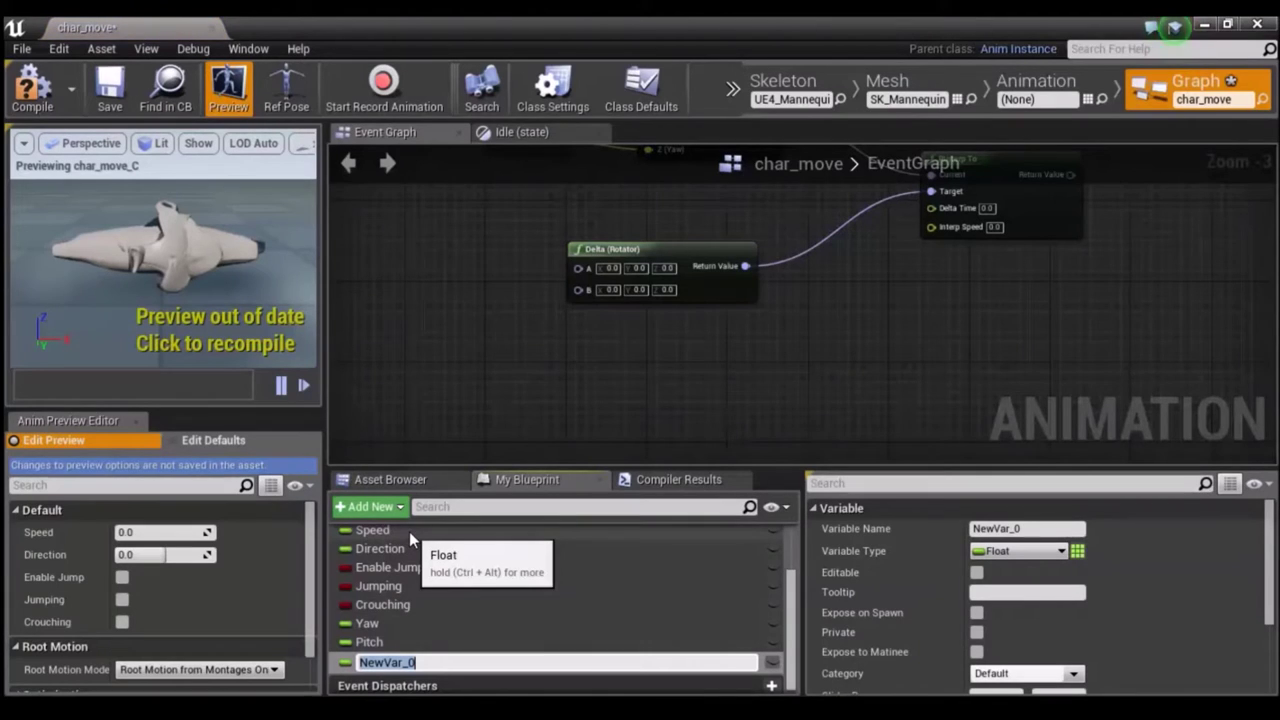
text(Delta)
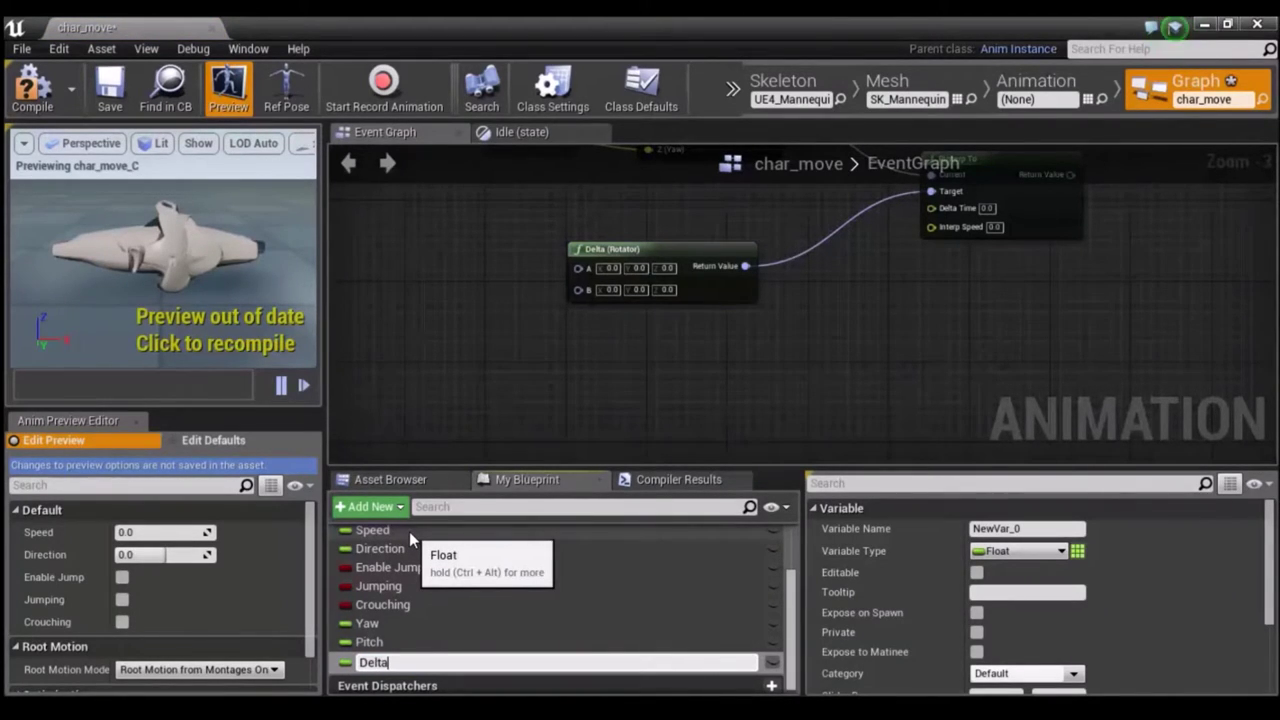
text( T)
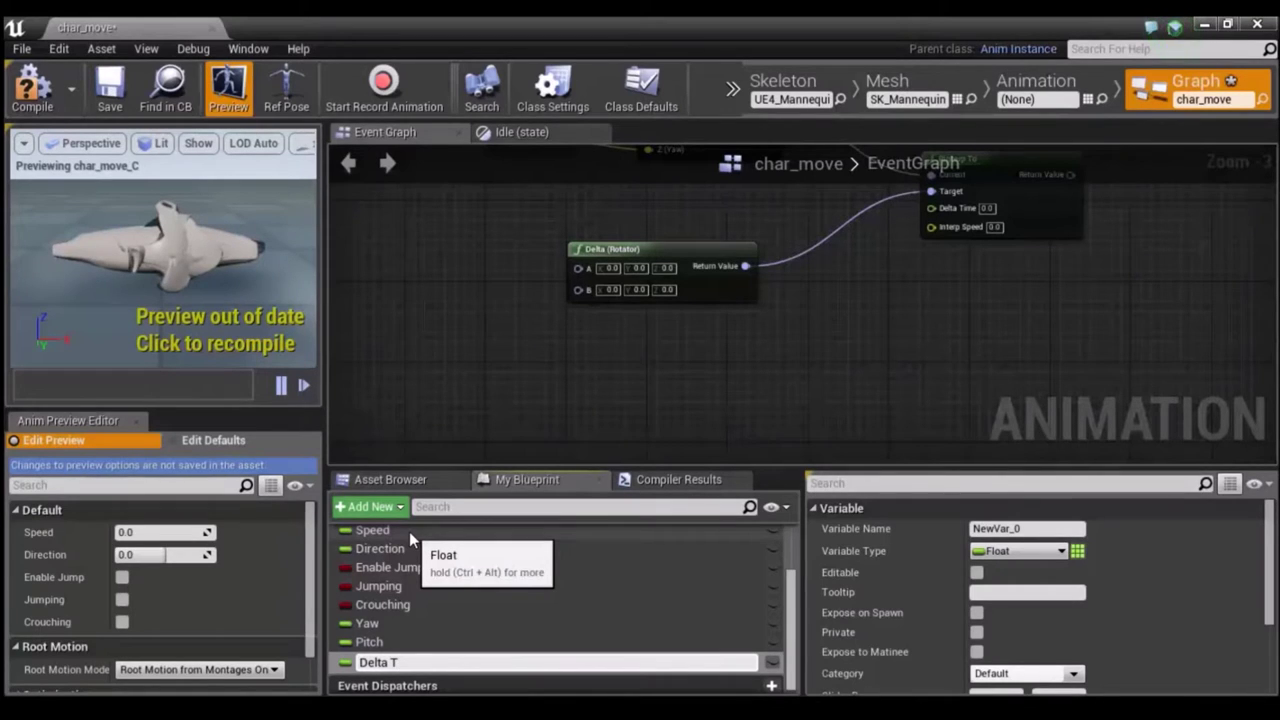
key(Return)
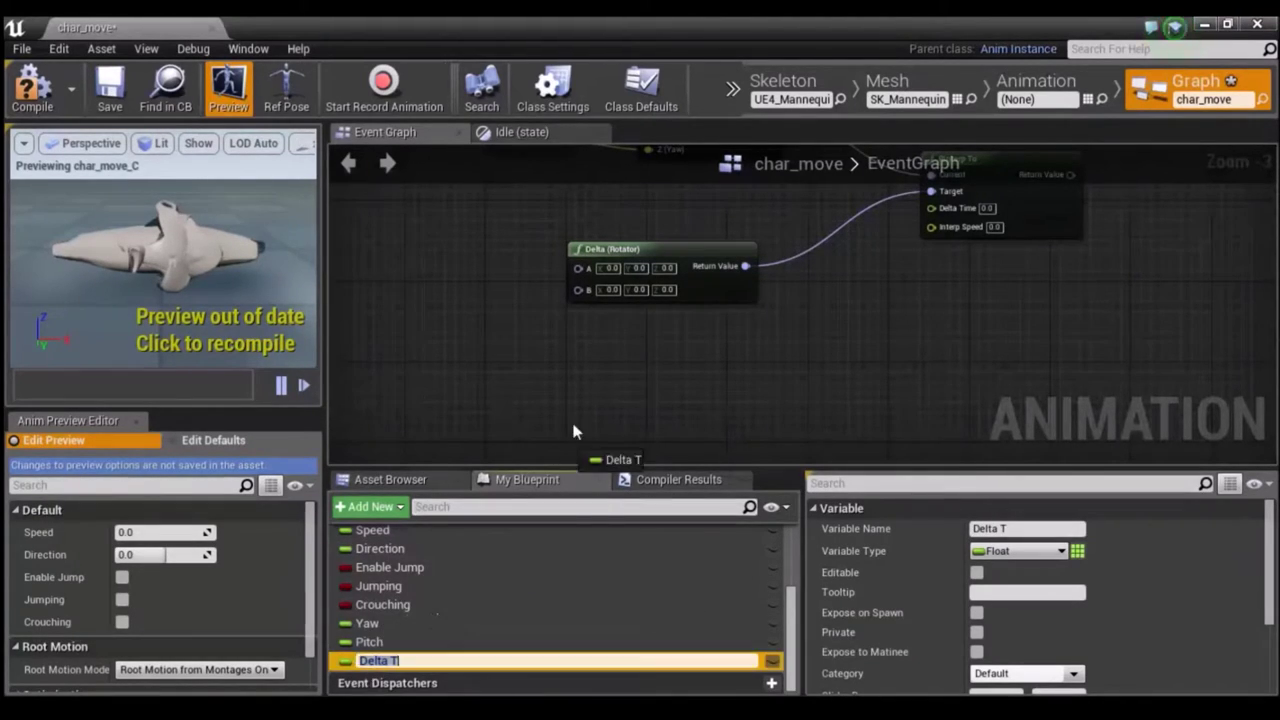
drag(370, 667, 745, 381)
click(769, 399)
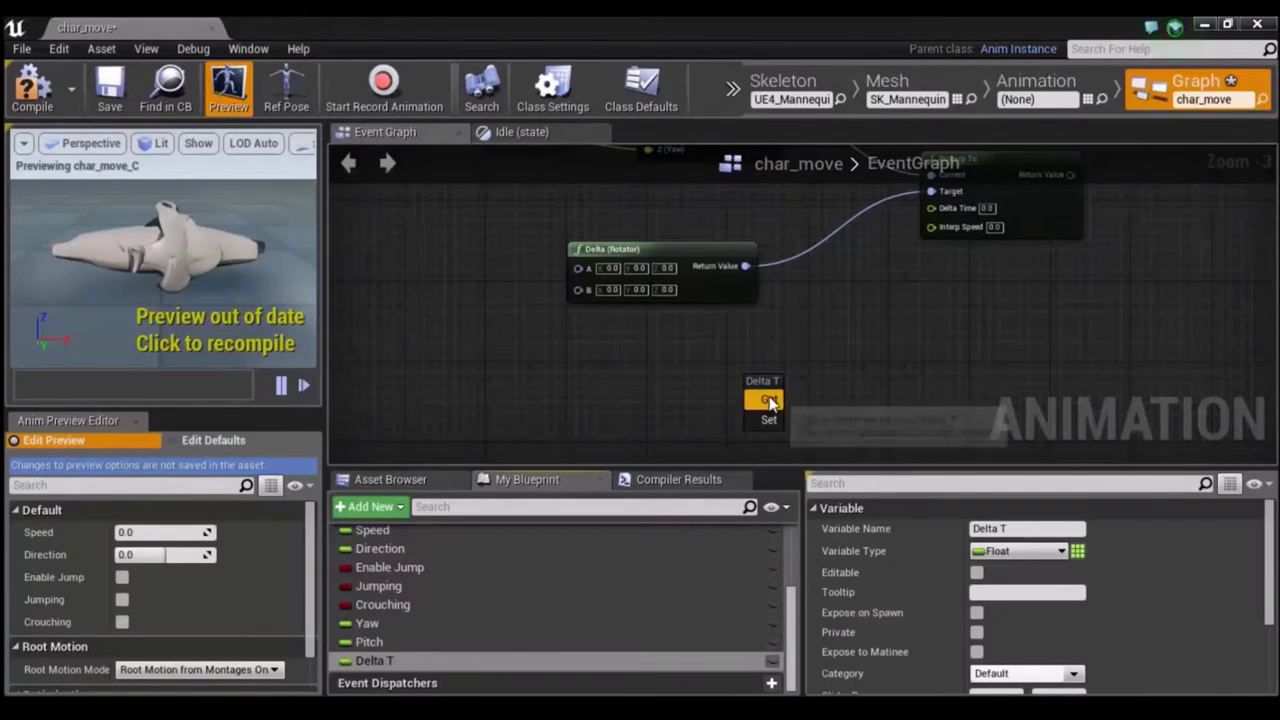
drag(818, 382, 931, 208)
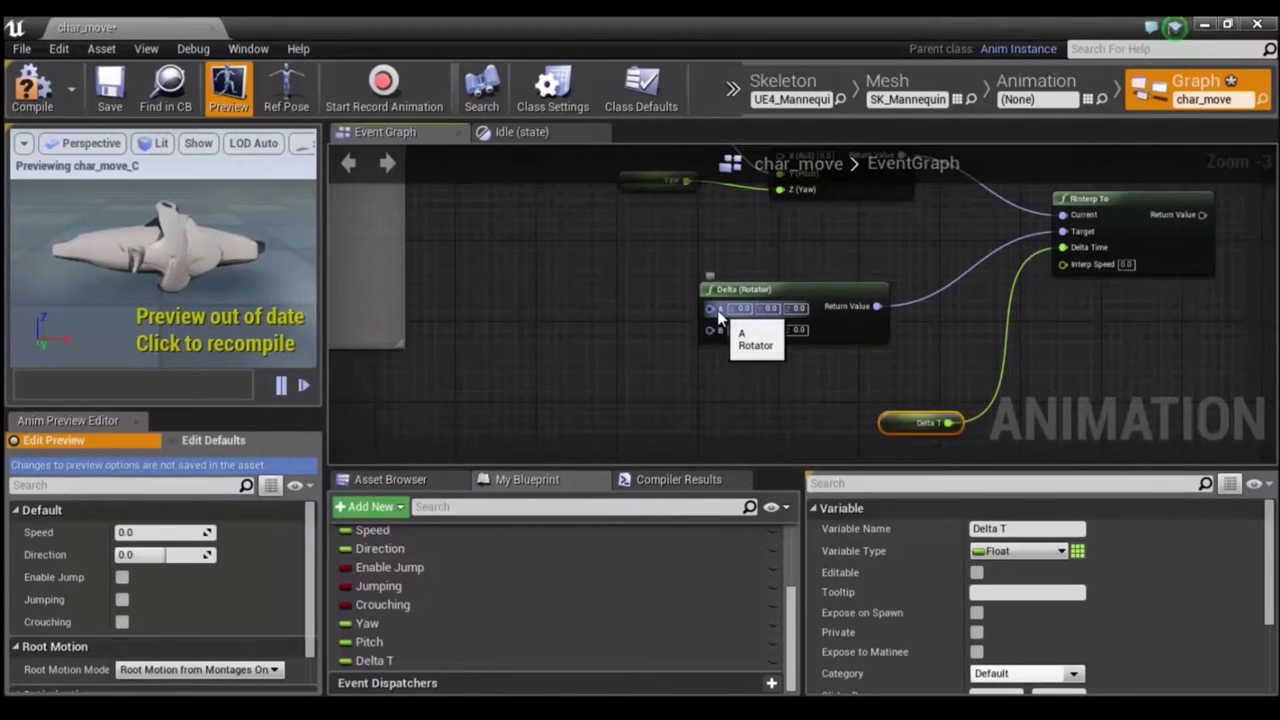
Add a Get Control Rotation node, without context sensitivity, feeding Delta (Rotator)'s A input.
drag(718, 313, 591, 245)
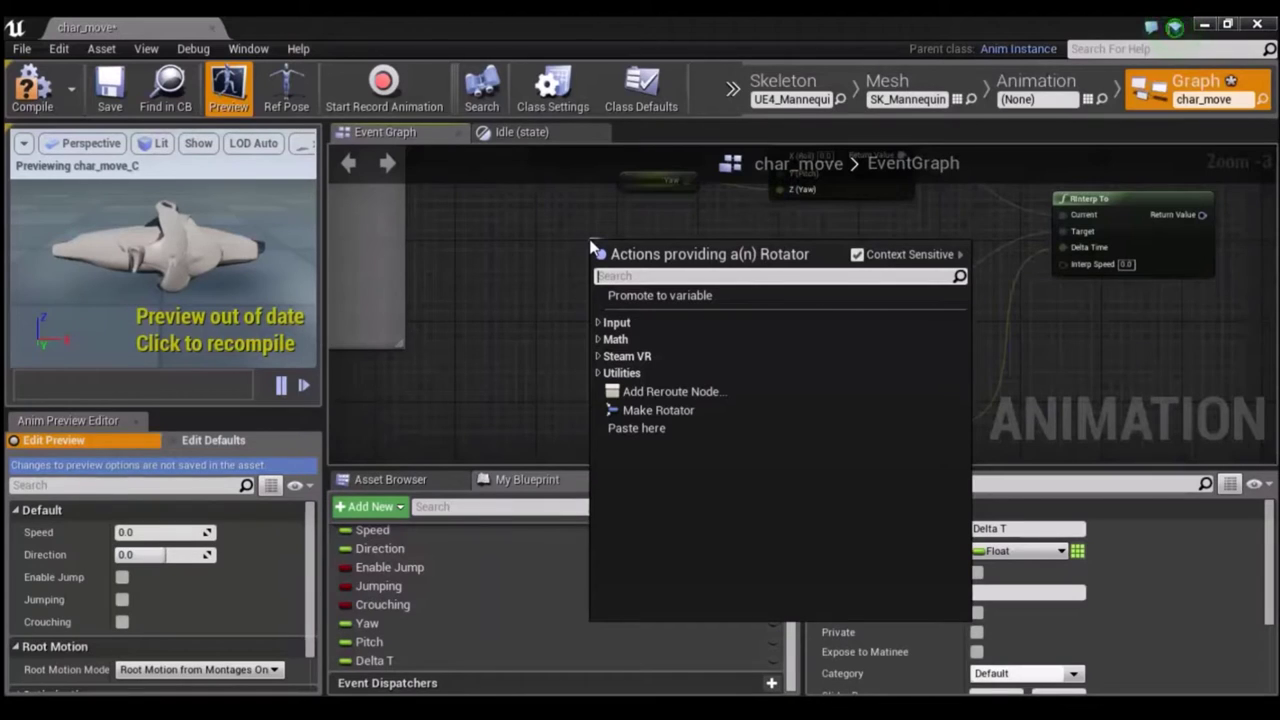
text(get)
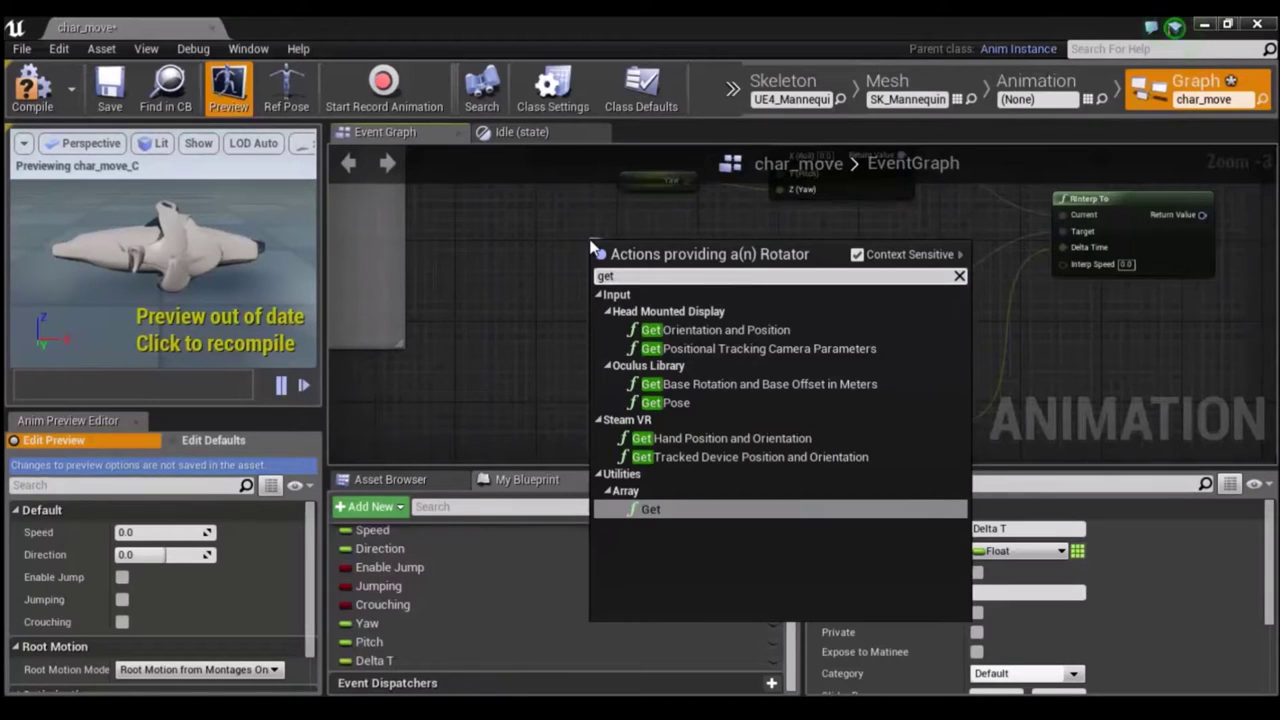
text( co)
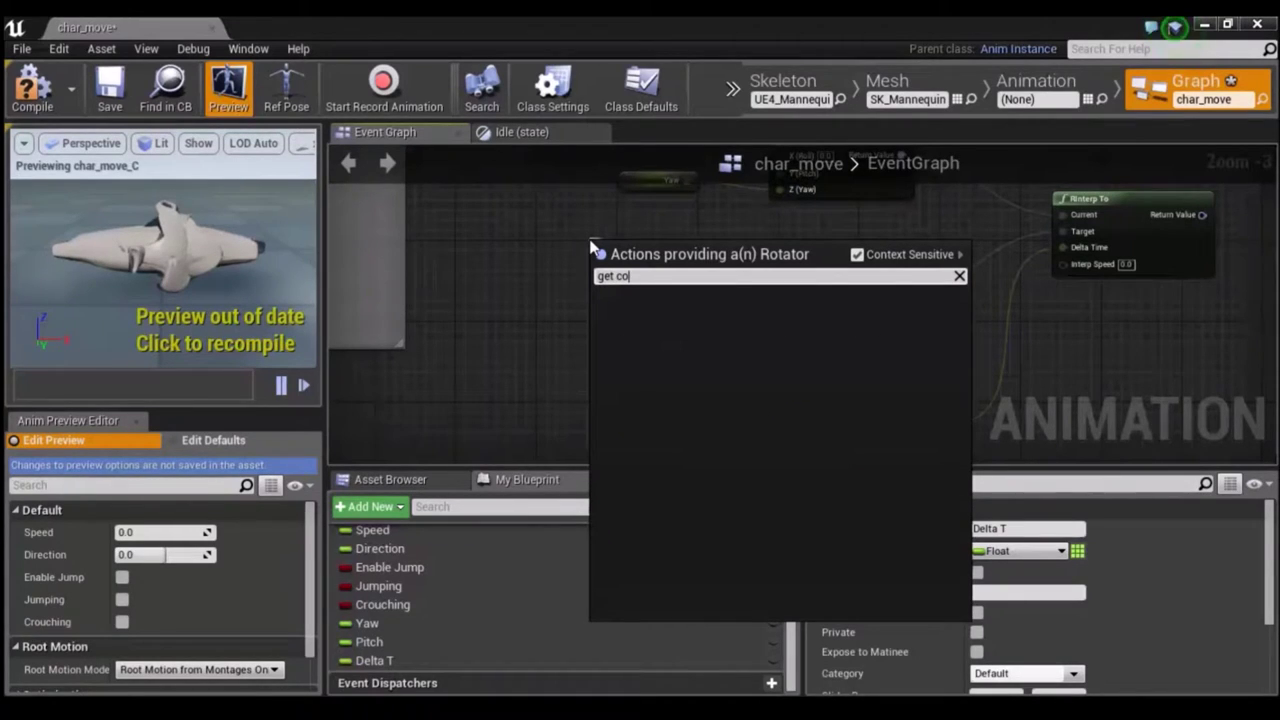
key(BackSpace)
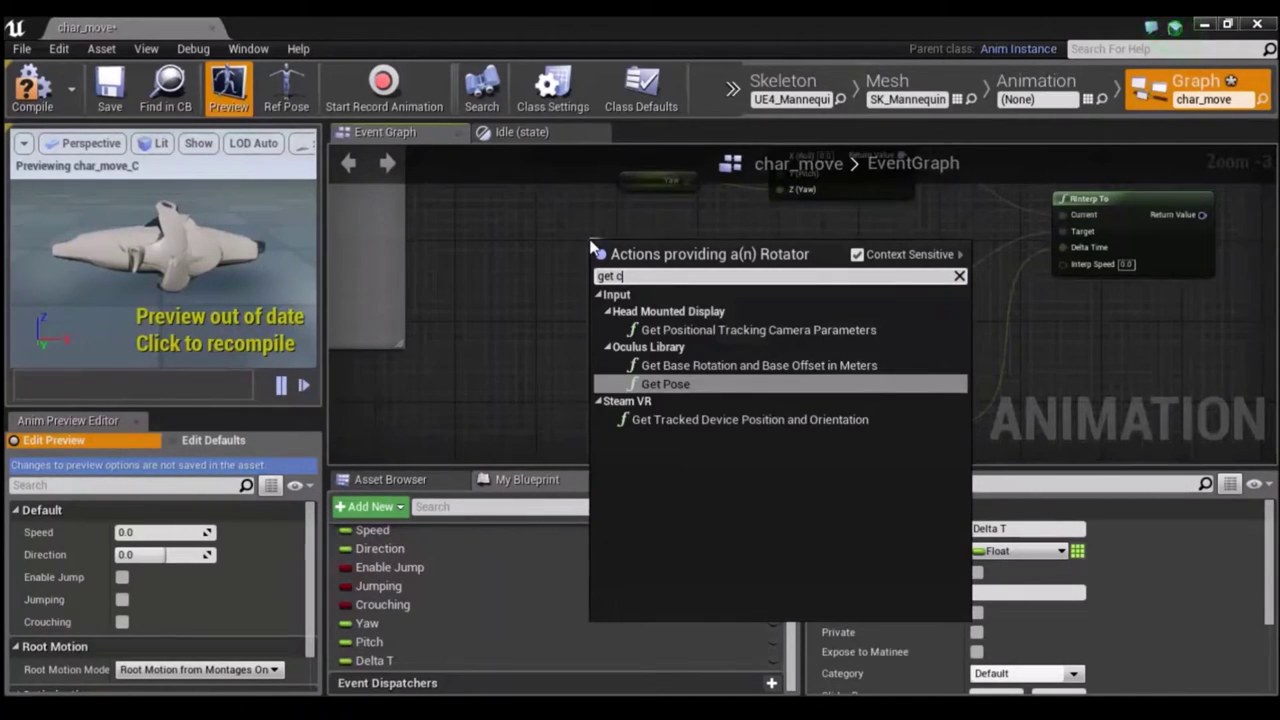
key(BackSpace)
key(BackSpace)
key(BackSpace)
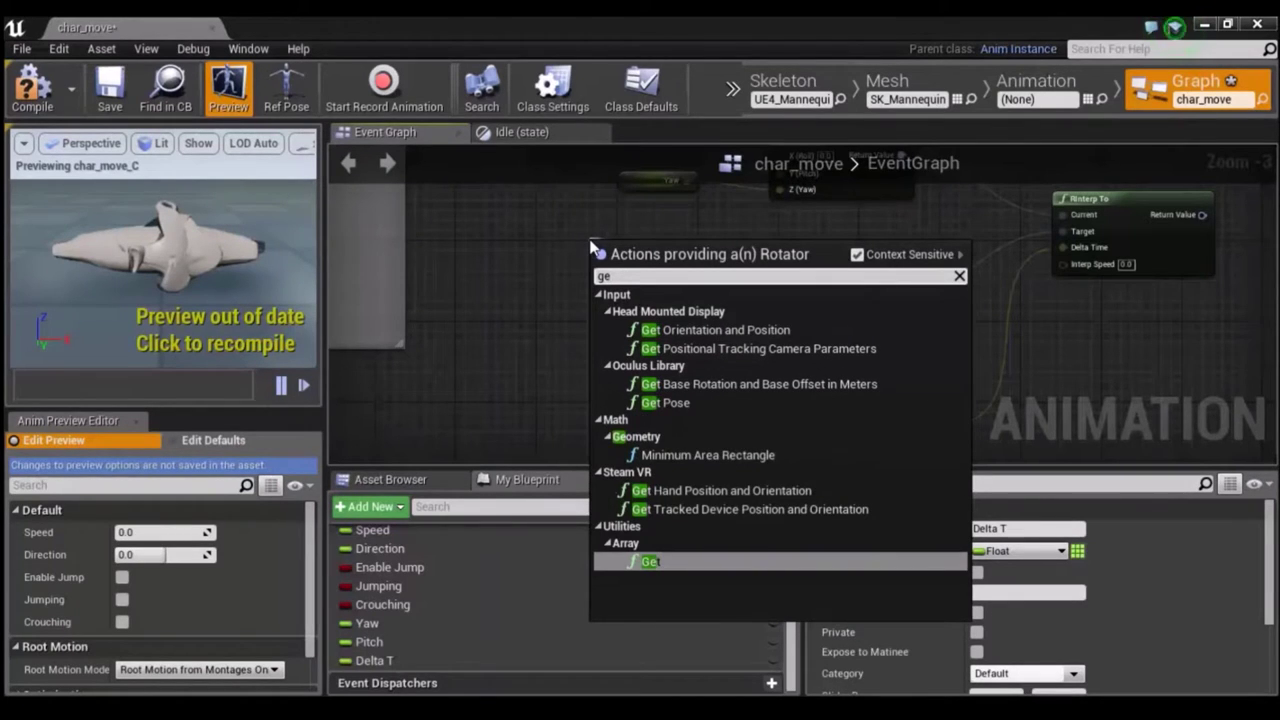
key(BackSpace)
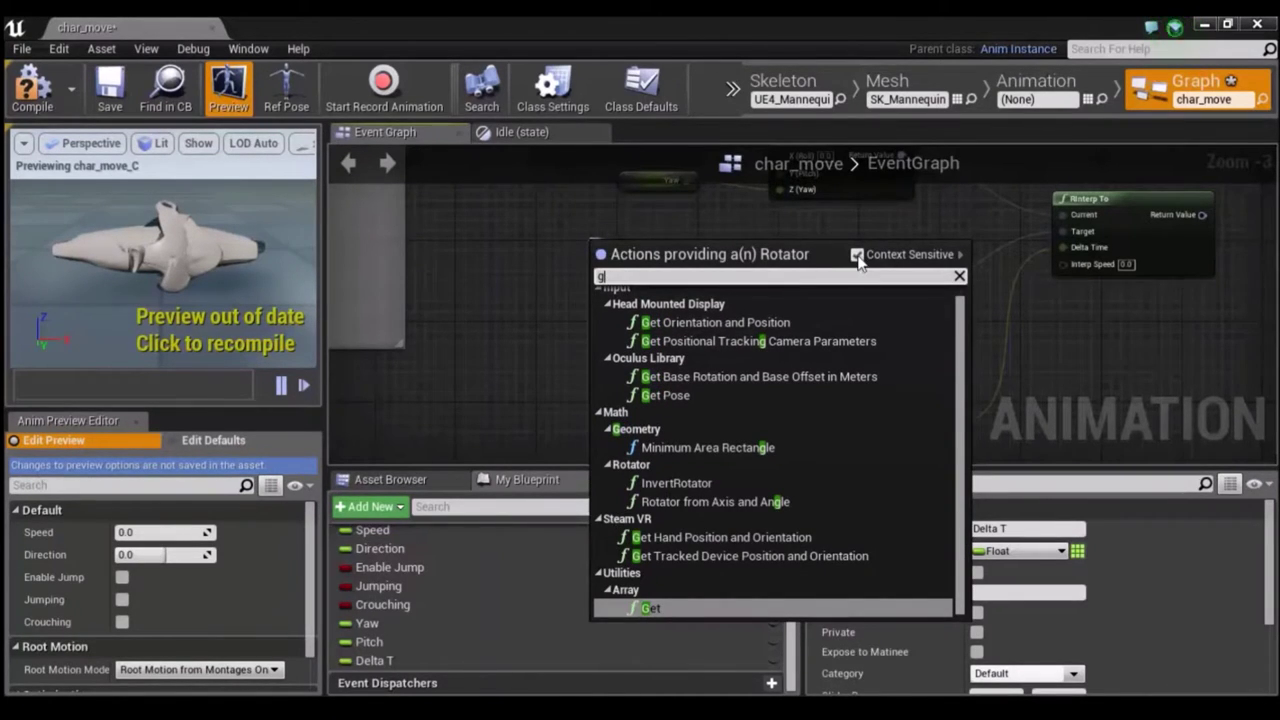
click(857, 255)
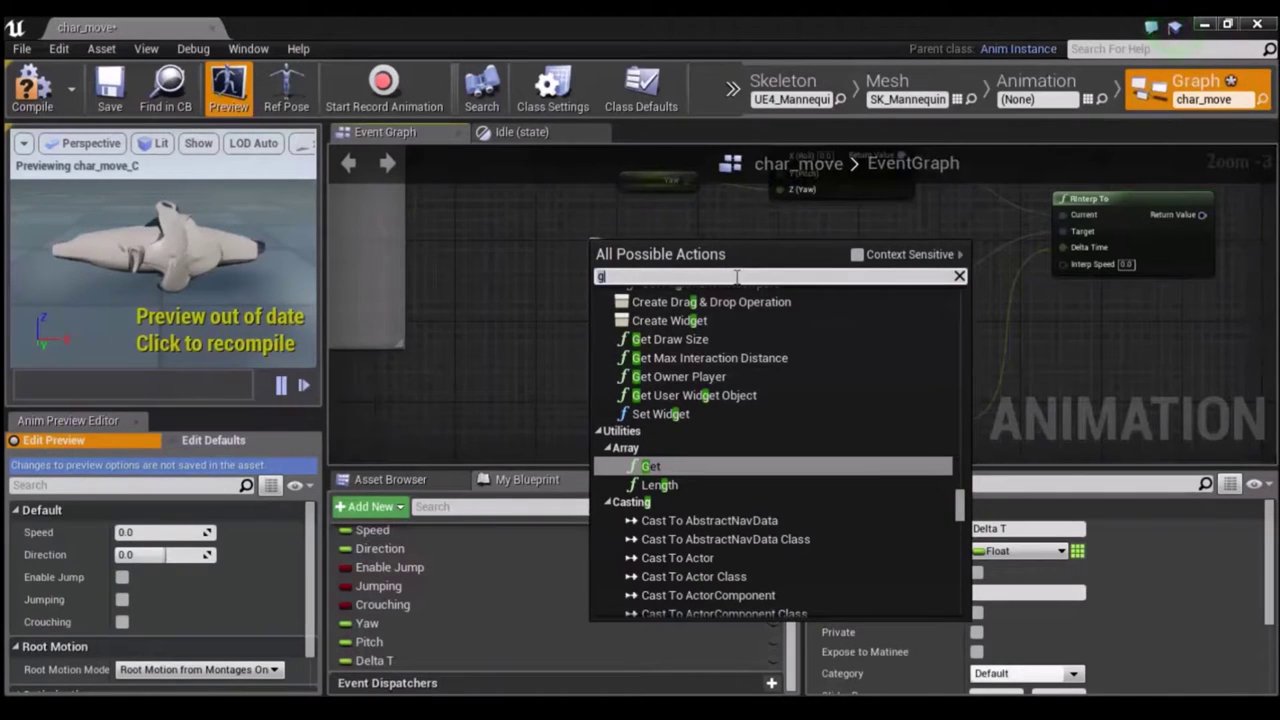
text(et)
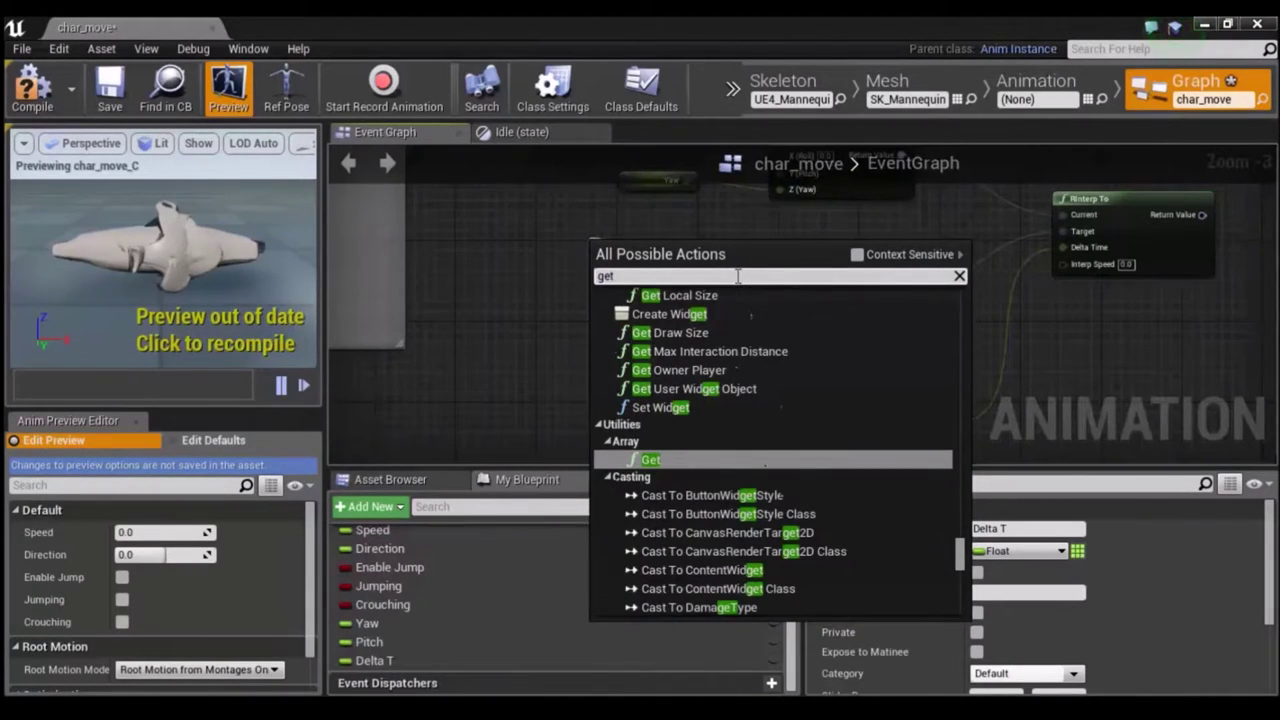
text( contr)
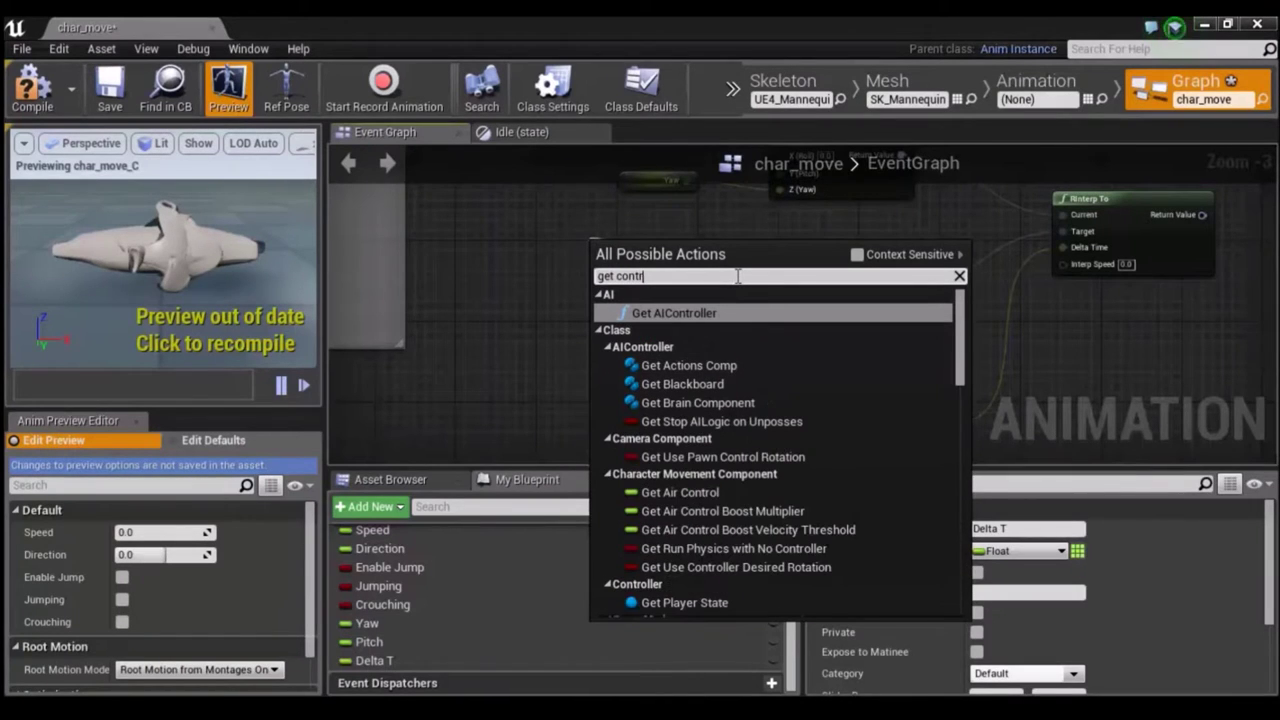
text(ol)
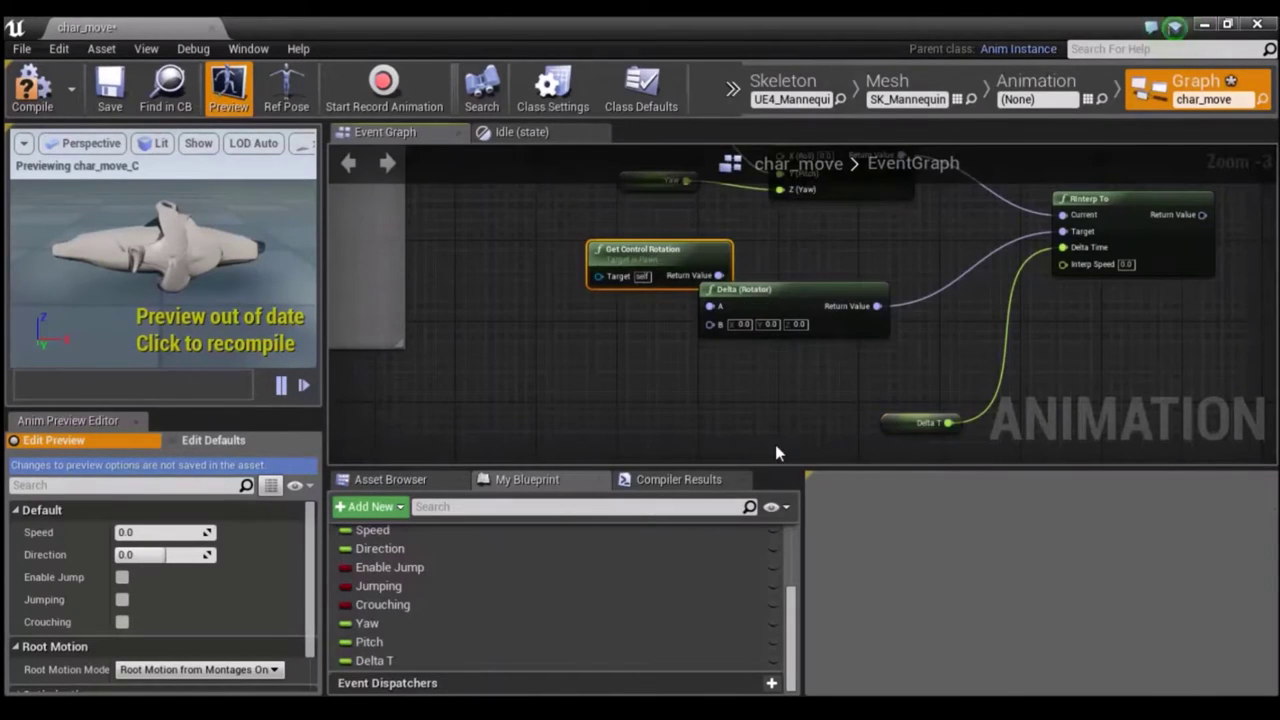
drag(600, 250, 560, 259)
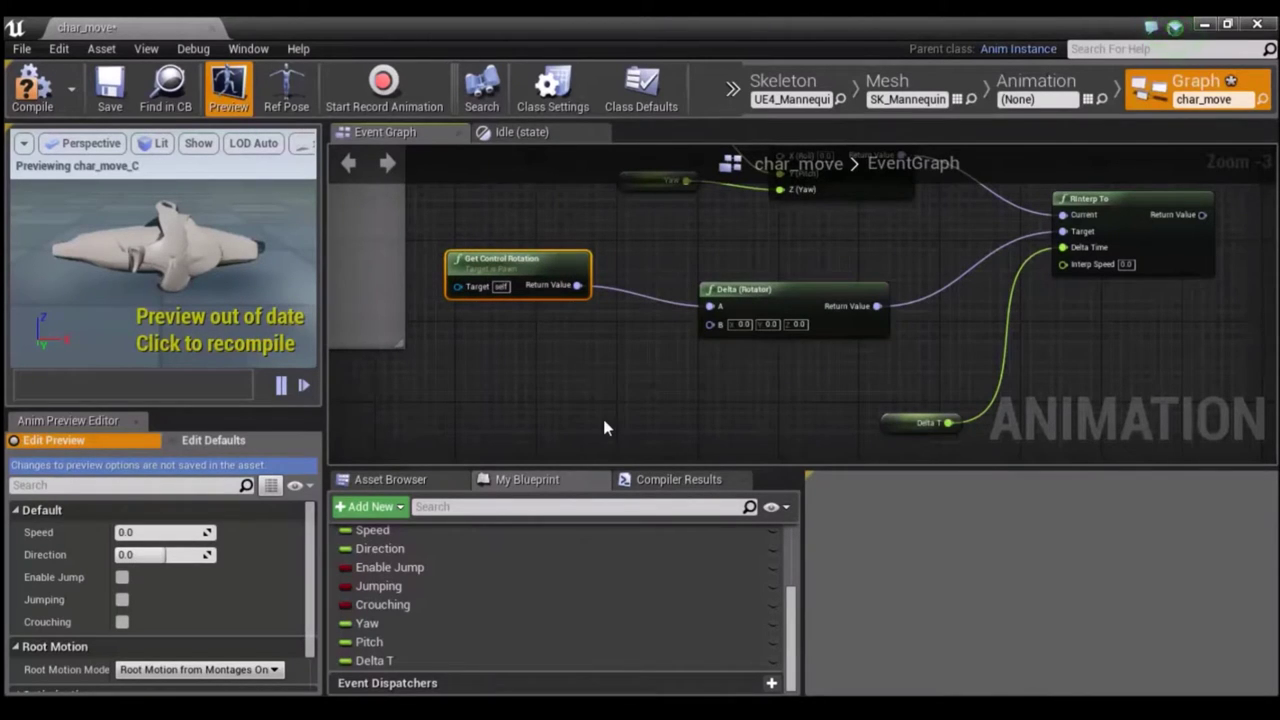
drag(710, 324, 533, 378)
Add GetActorRotation into Delta (Rotator)'s B input, placed below Get Control Rotation.
text(get)
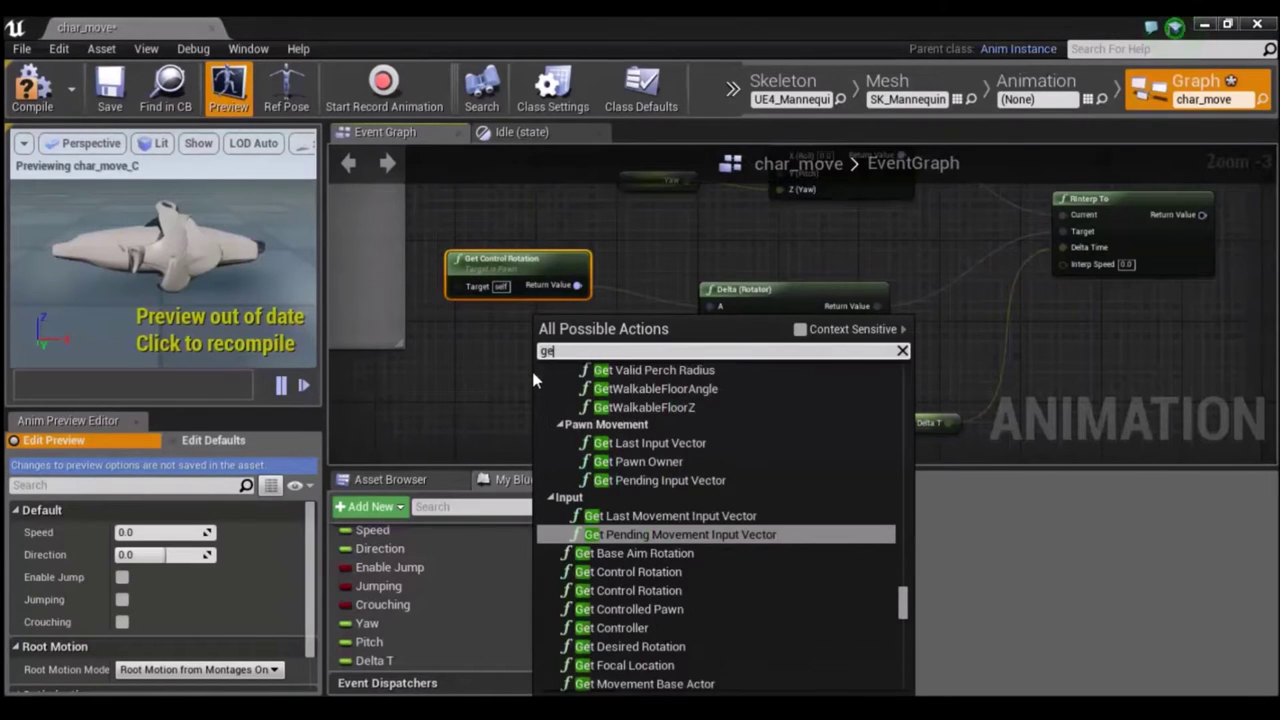
text( actor)
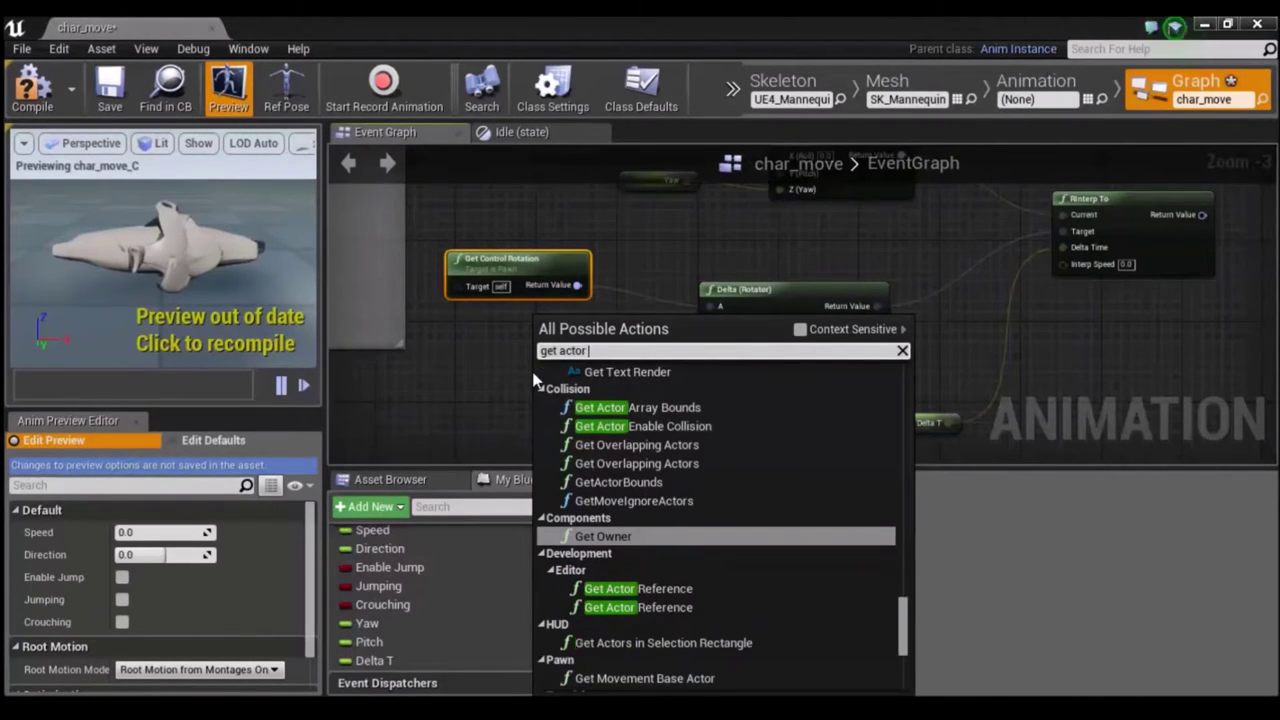
text( ro)
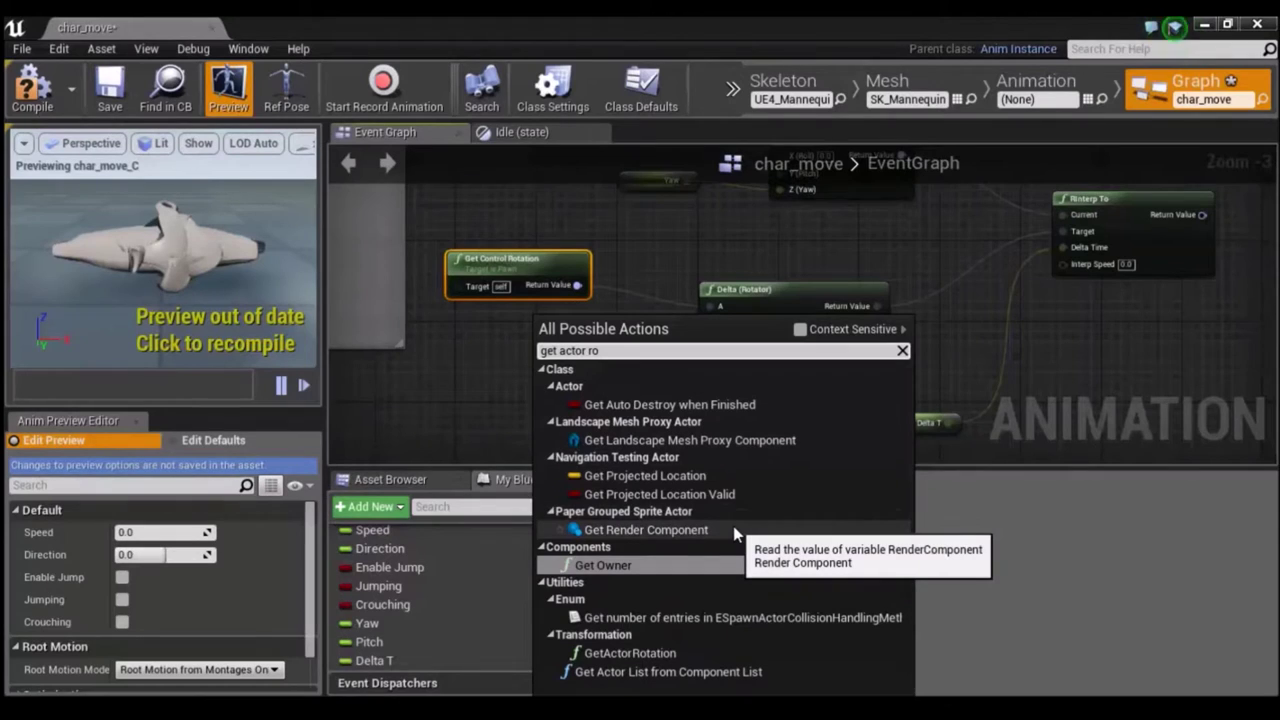
key(BackSpace)
key(BackSpace)
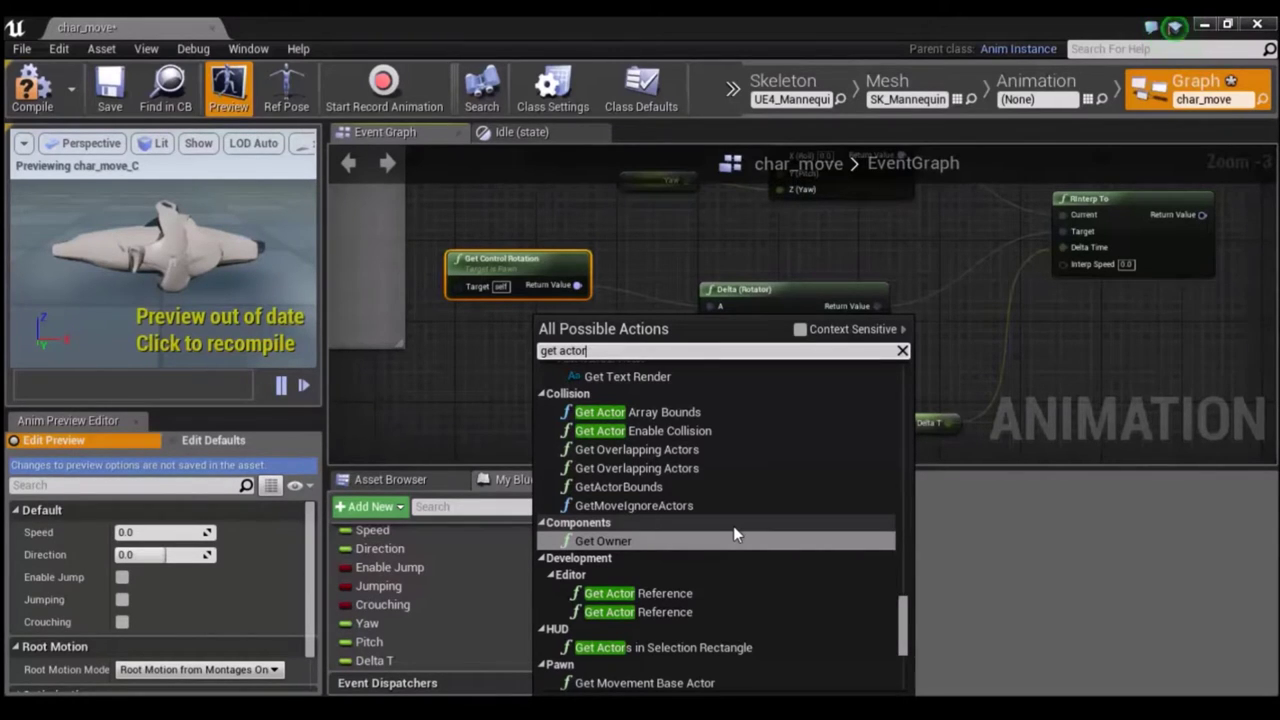
key(BackSpace)
key(BackSpace)
key(BackSpace)
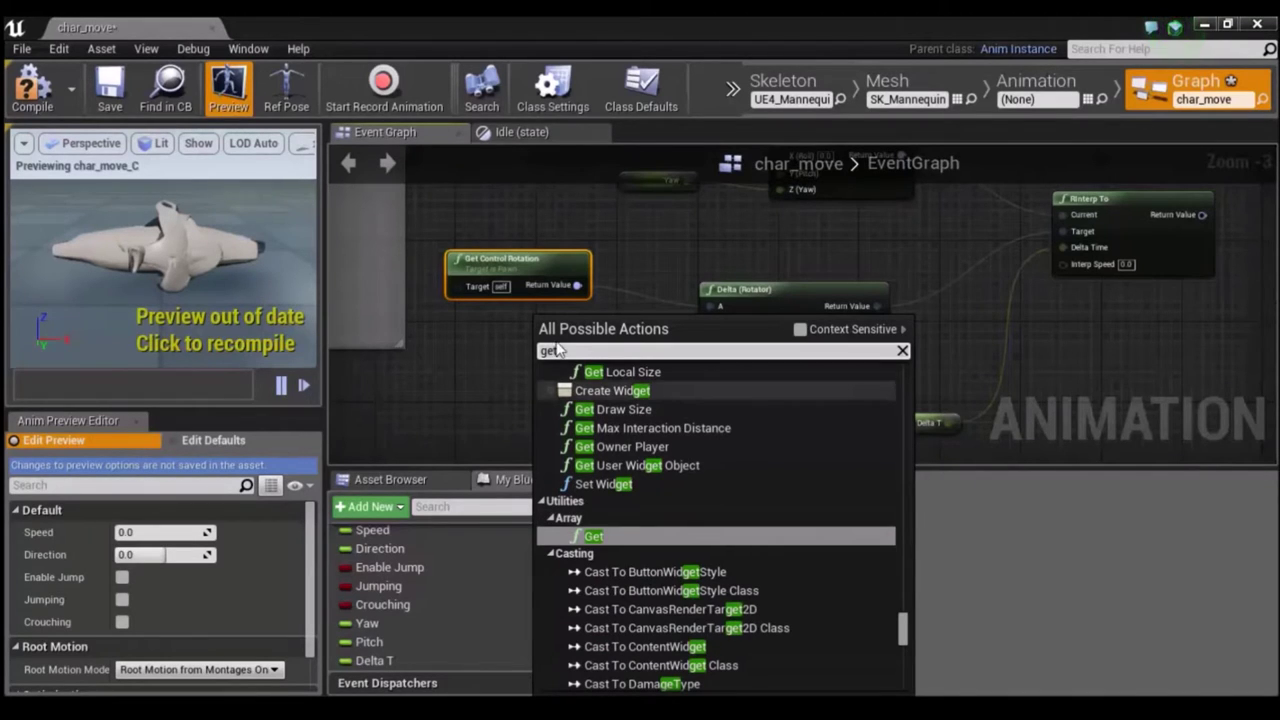
text(A)
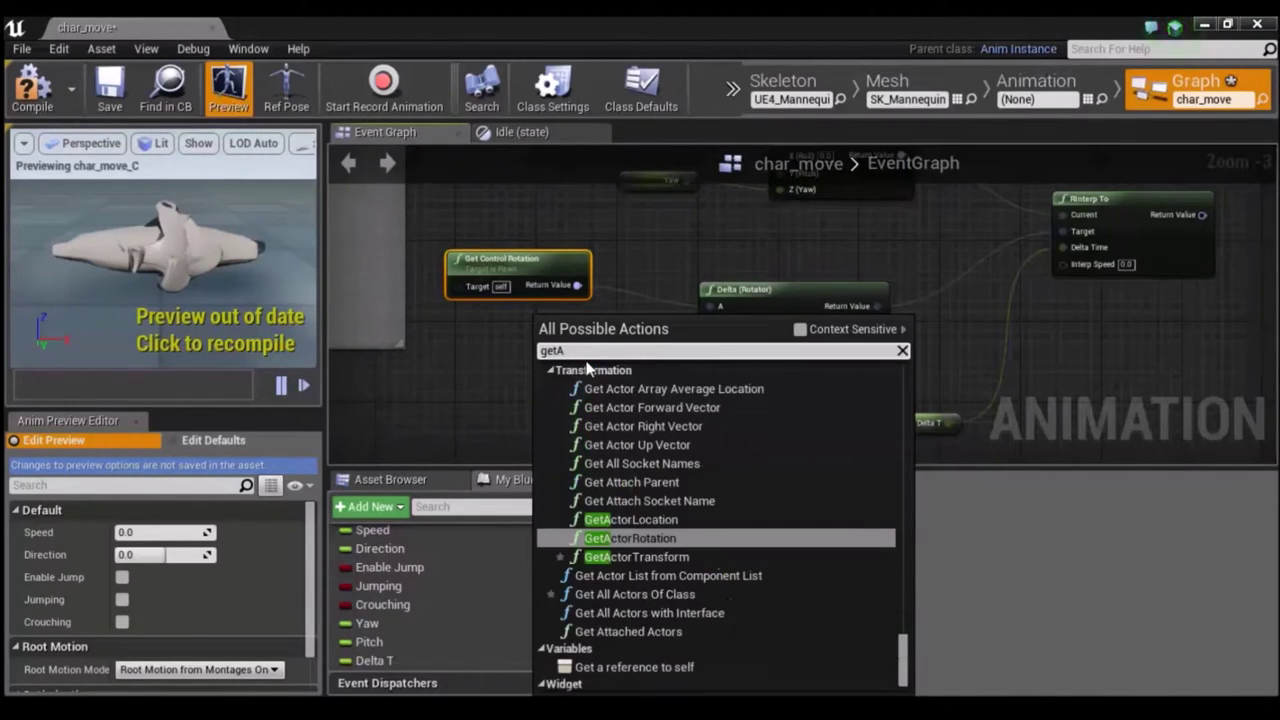
text(ctro)
key(BackSpace)
key(BackSpace)
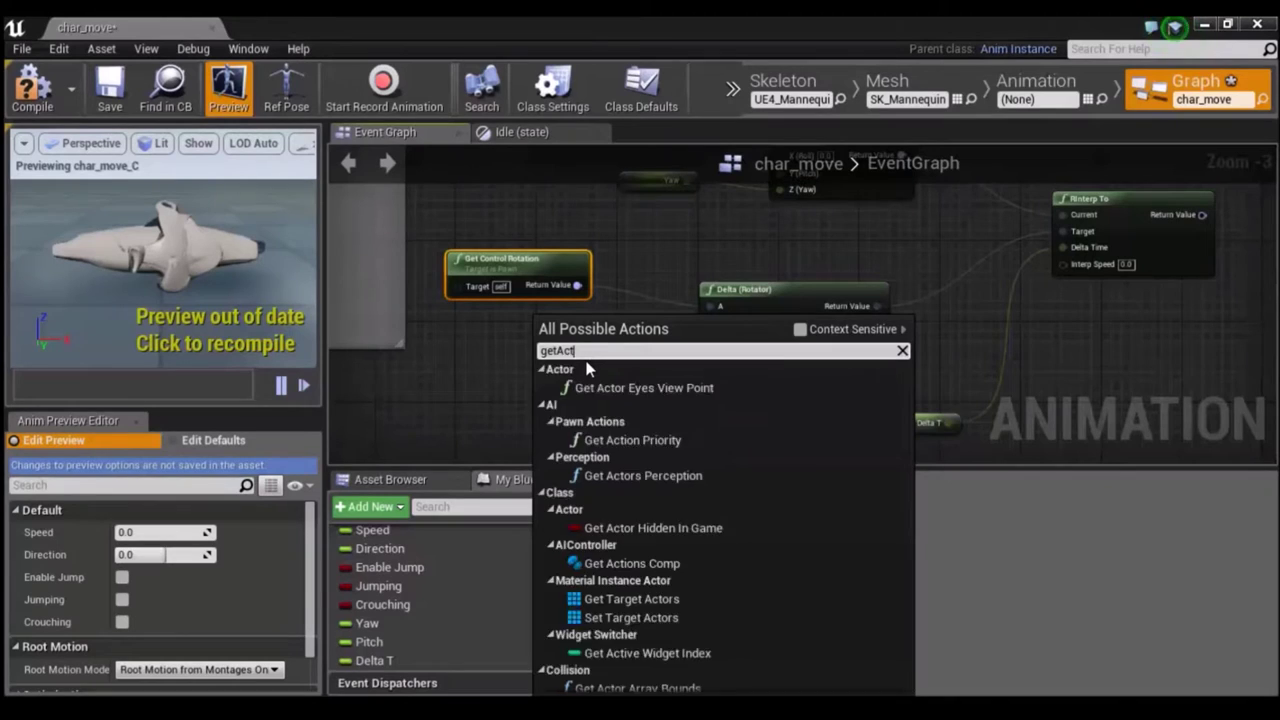
text(or)
click(638, 646)
mouse_move(730, 318)
mouse_down()
mouse_move(615, 382)
mouse_move(553, 361)
mouse_up()
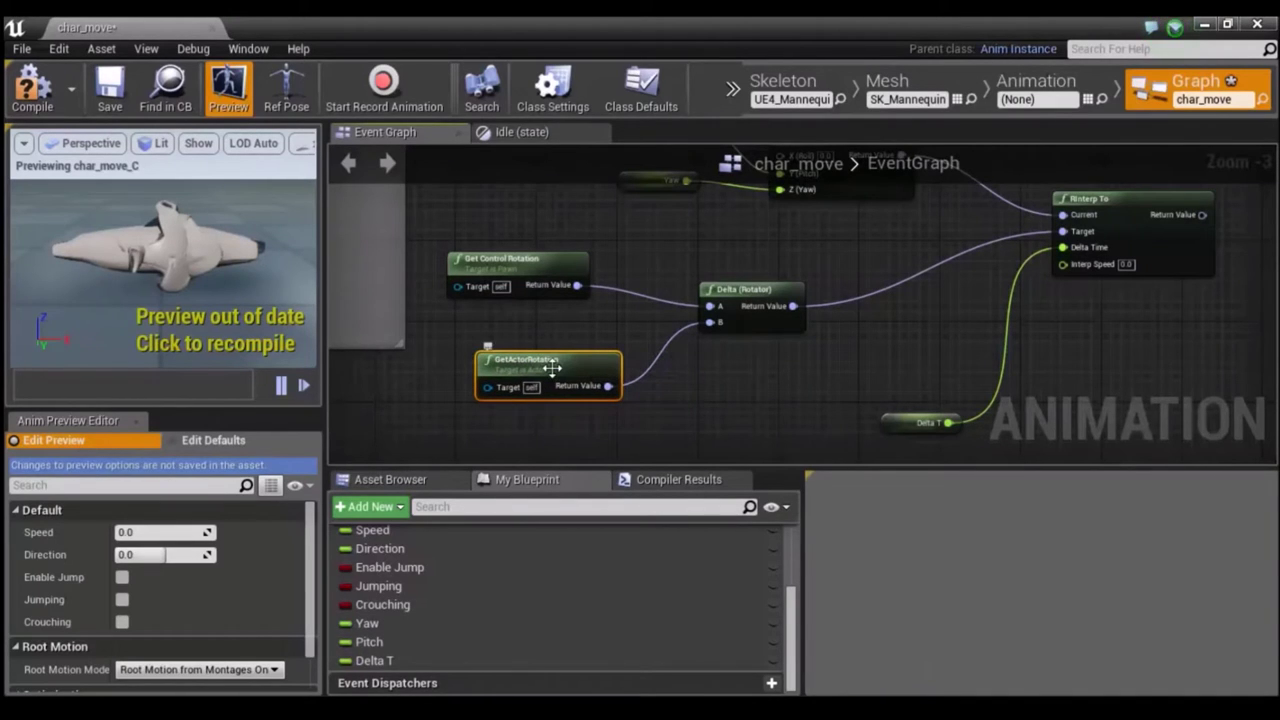
scroll(453, 326, down, 4)
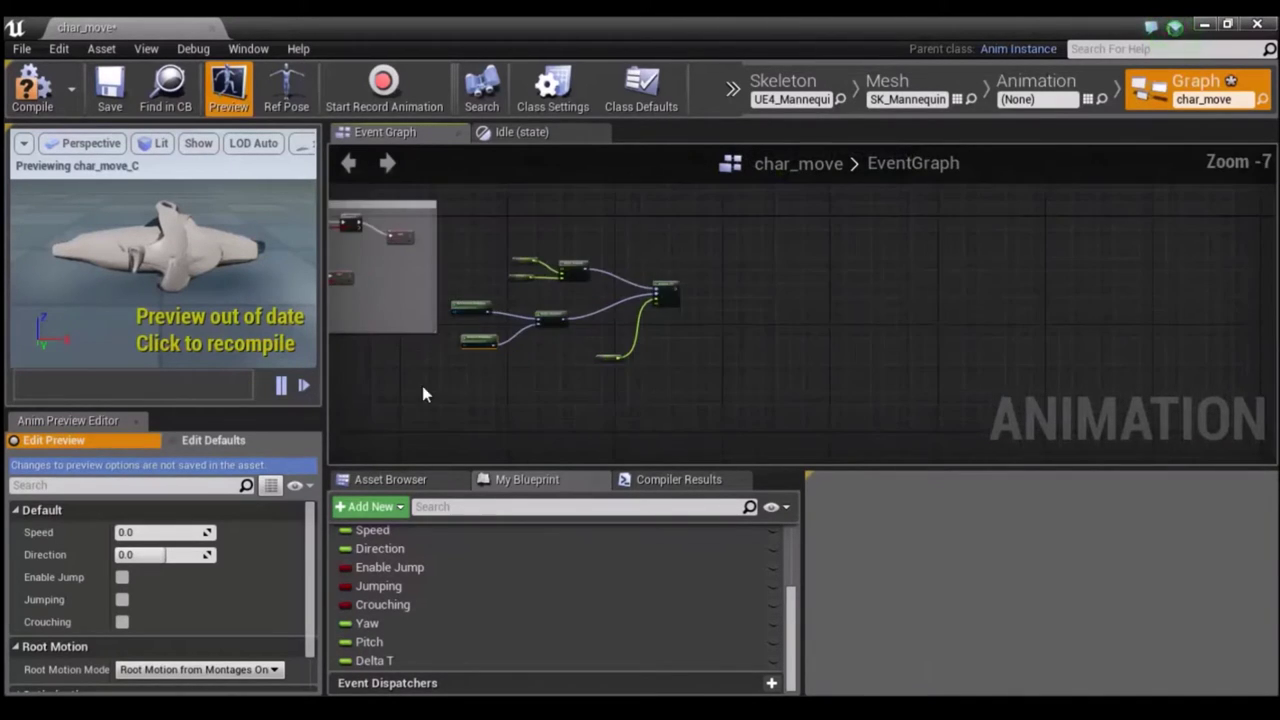
Wire the cast's As Fpschar pin into the Get Control Rotation and GetActorRotation Targets.
right_drag(422, 386, 669, 353)
scroll(671, 365, up, 1)
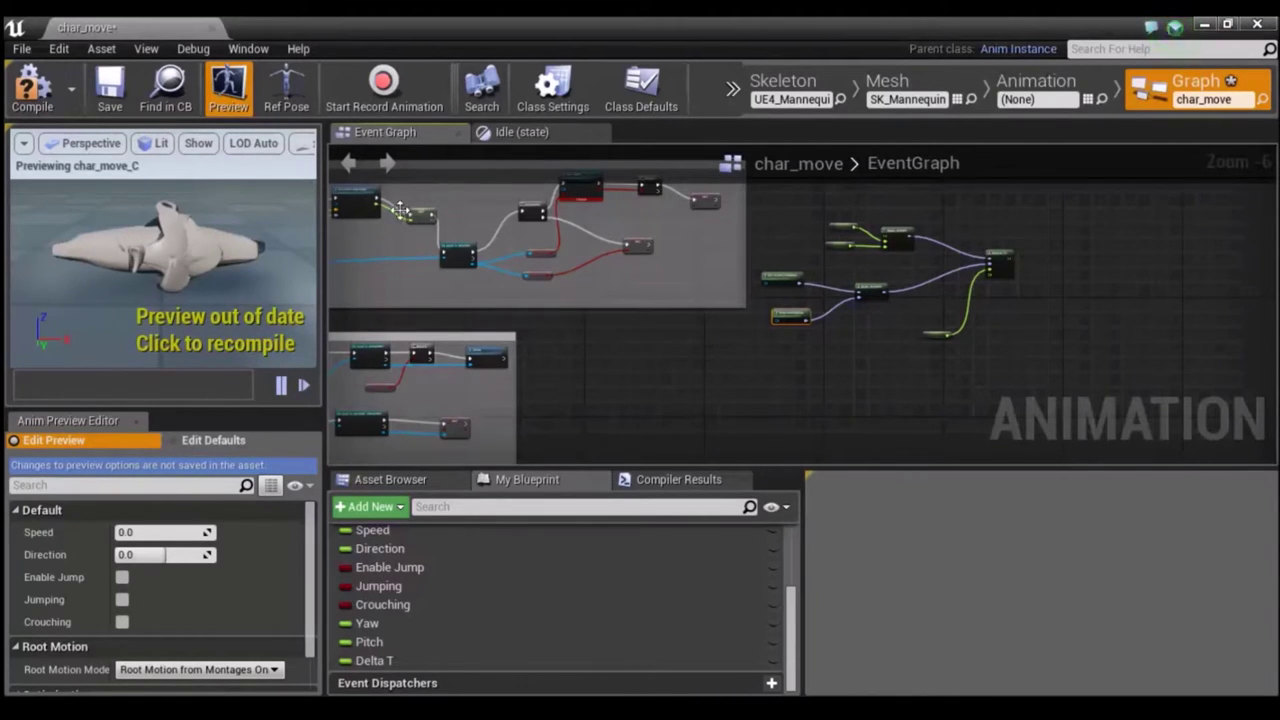
scroll(645, 372, up, 3)
mouse_move(683, 406)
right_down()
mouse_move(623, 291)
mouse_move(447, 314)
right_up()
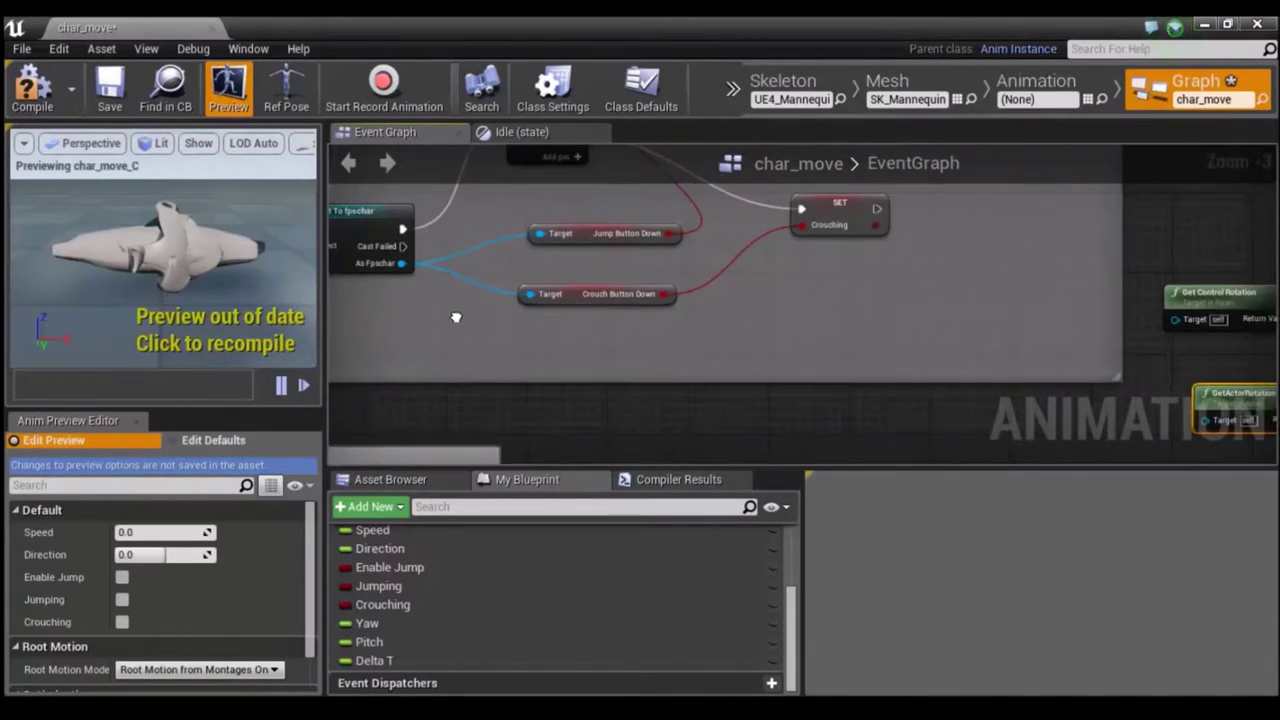
drag(392, 260, 1165, 315)
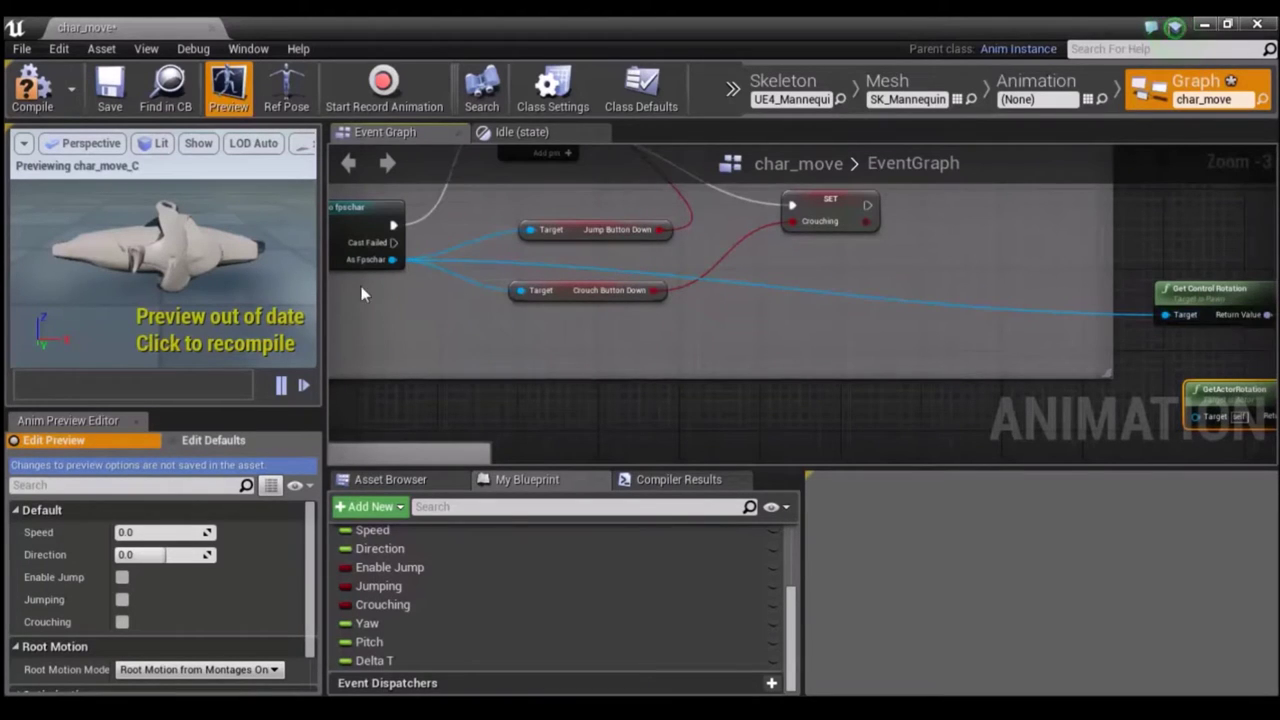
drag(392, 260, 1197, 425)
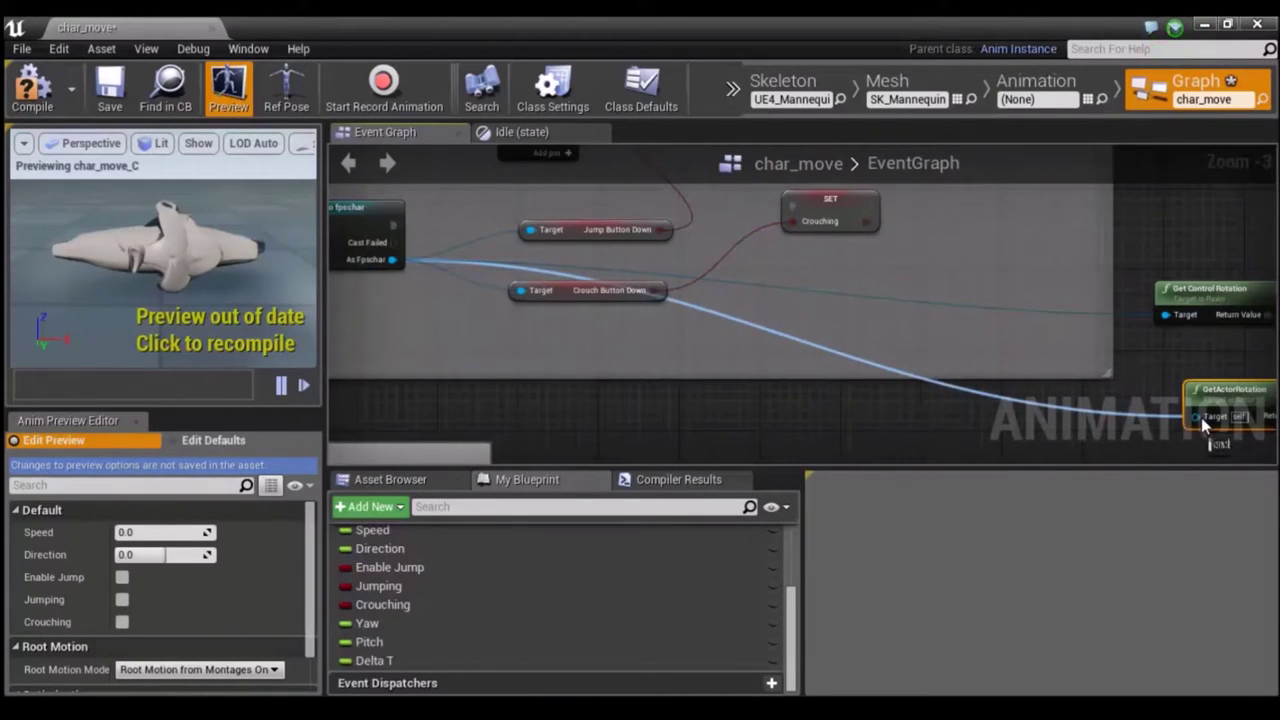
scroll(1091, 383, down, 4)
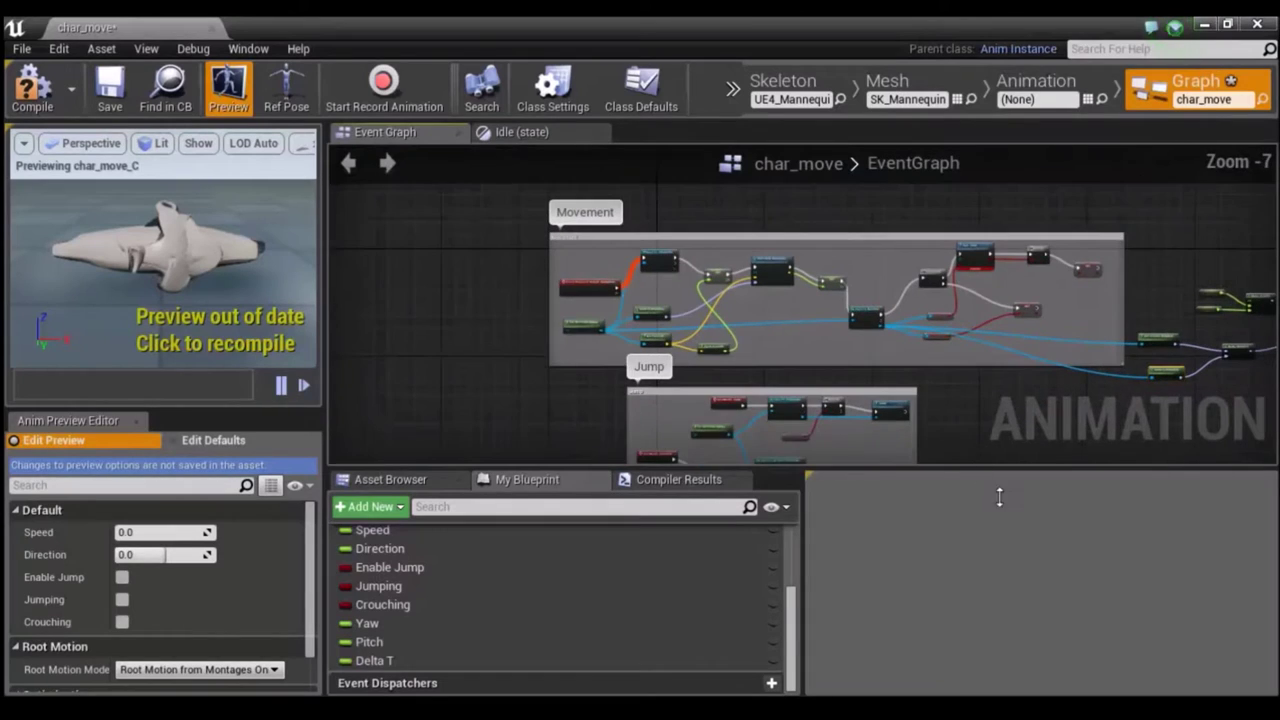
right_drag(1058, 436, 988, 410)
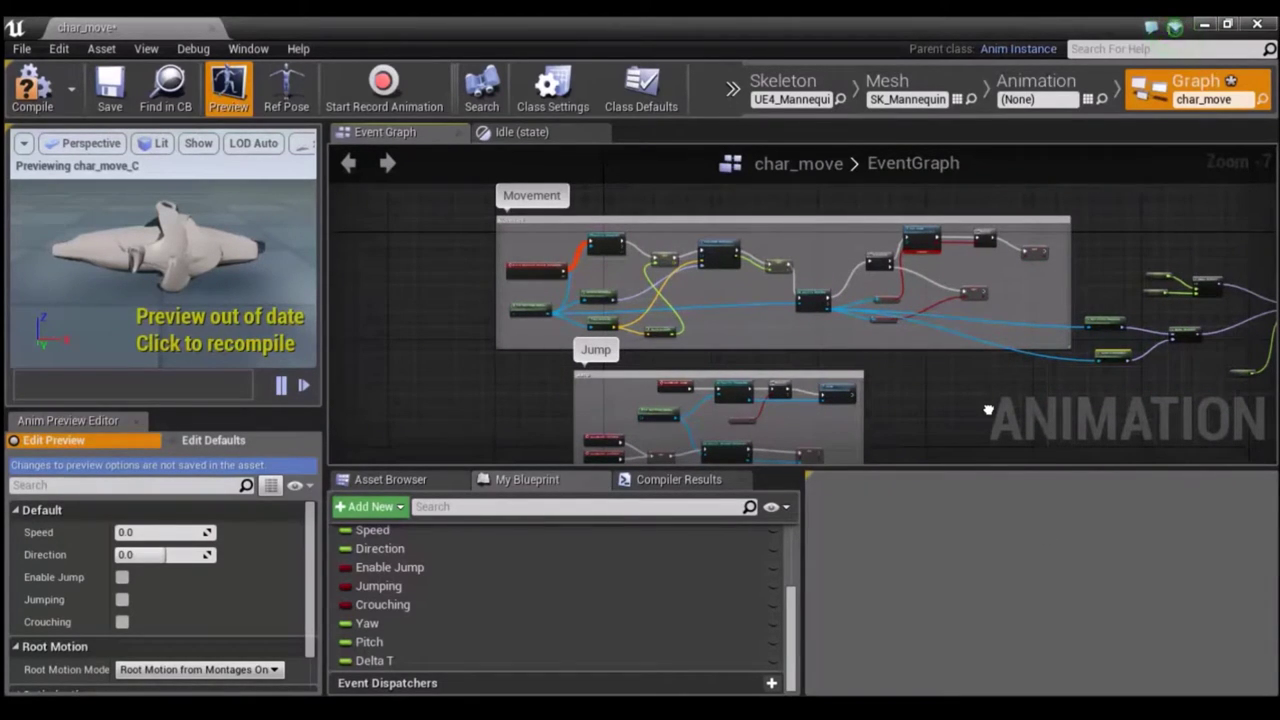
scroll(902, 437, down, 2)
scroll(901, 437, down, 2)
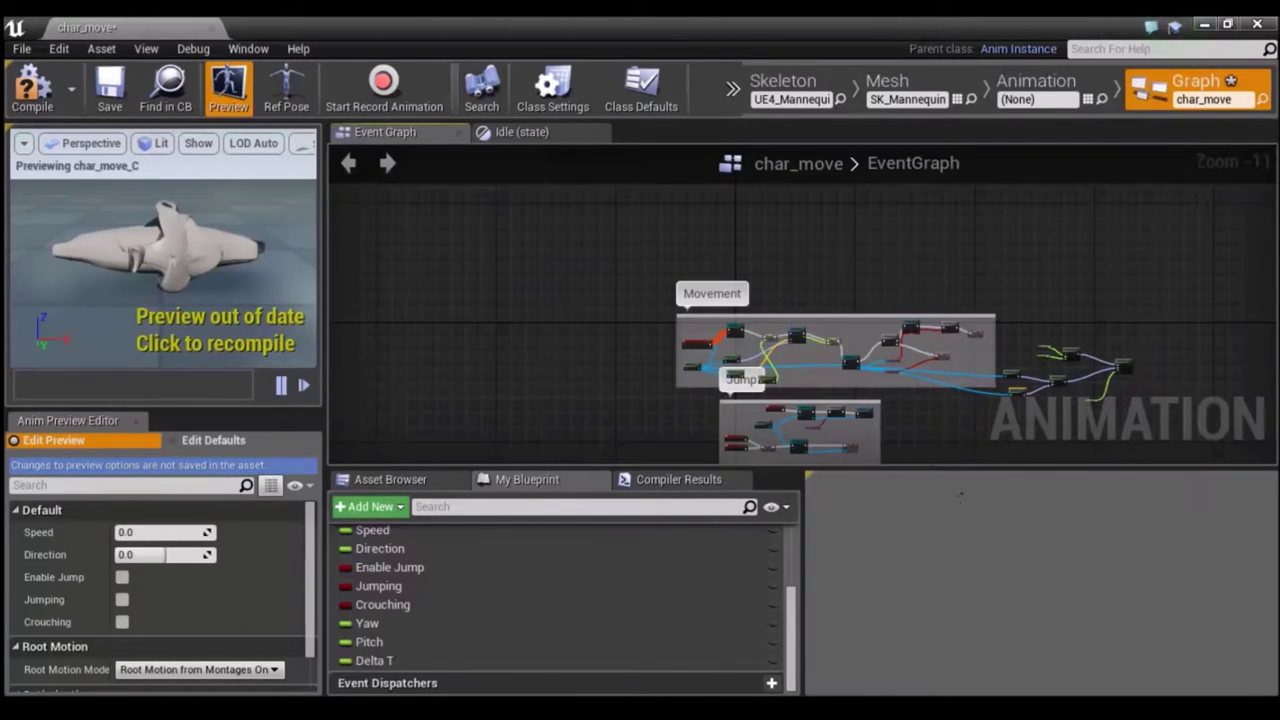
right_drag(1005, 434, 853, 393)
scroll(1001, 385, up, 2)
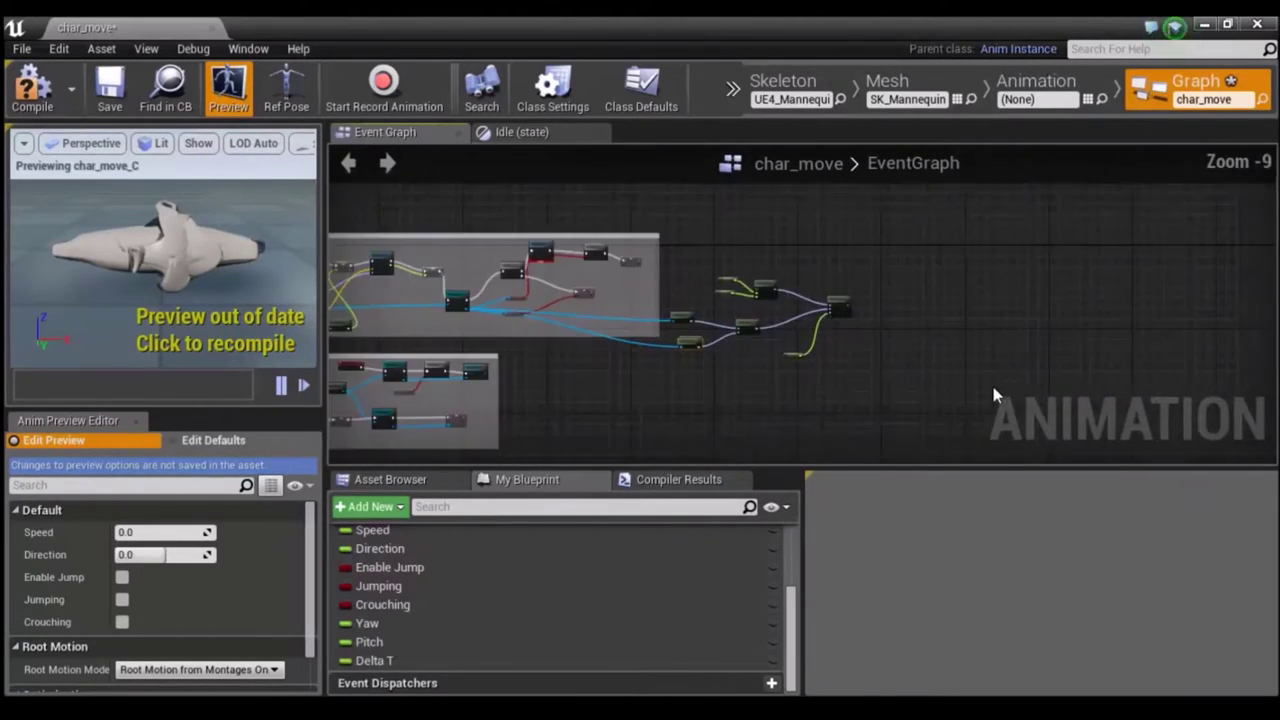
scroll(1001, 385, up, 1)
right_drag(922, 378, 885, 352)
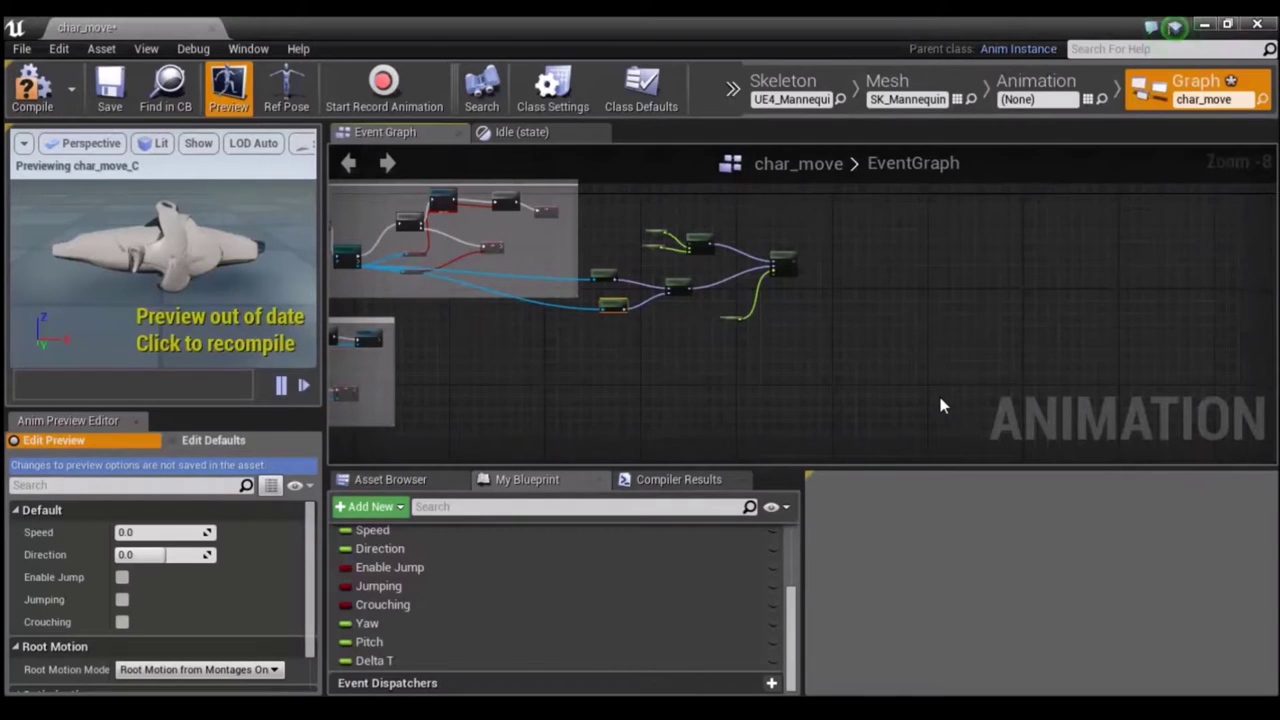
scroll(817, 323, up, 2)
scroll(689, 324, up, 2)
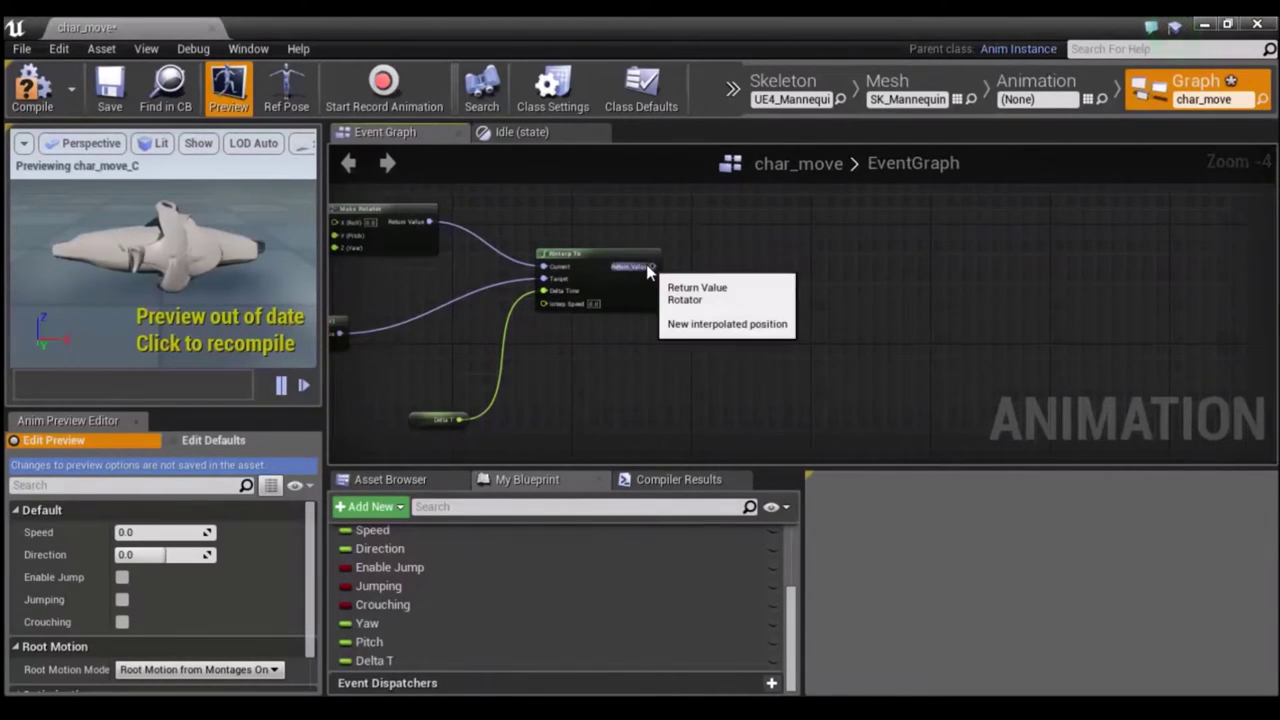
Add a Break Rotator node on RInterp To's Return Value.
drag(648, 268, 889, 310)
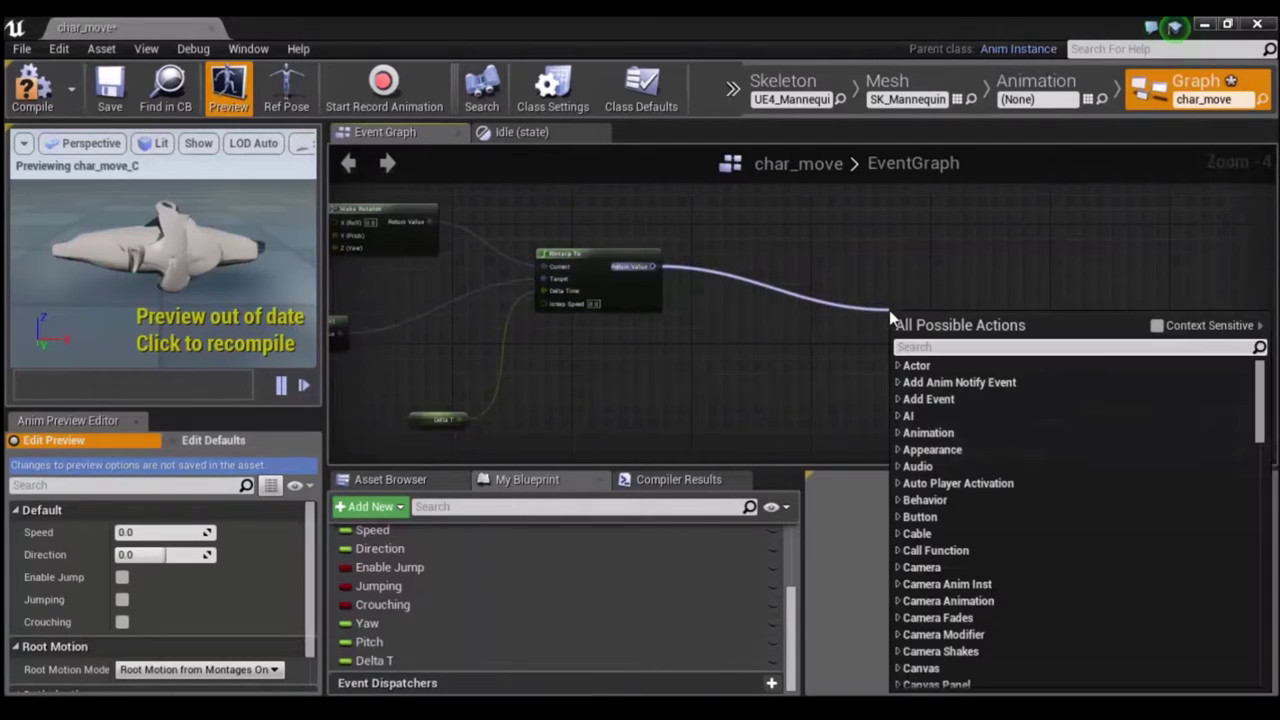
text(break ro)
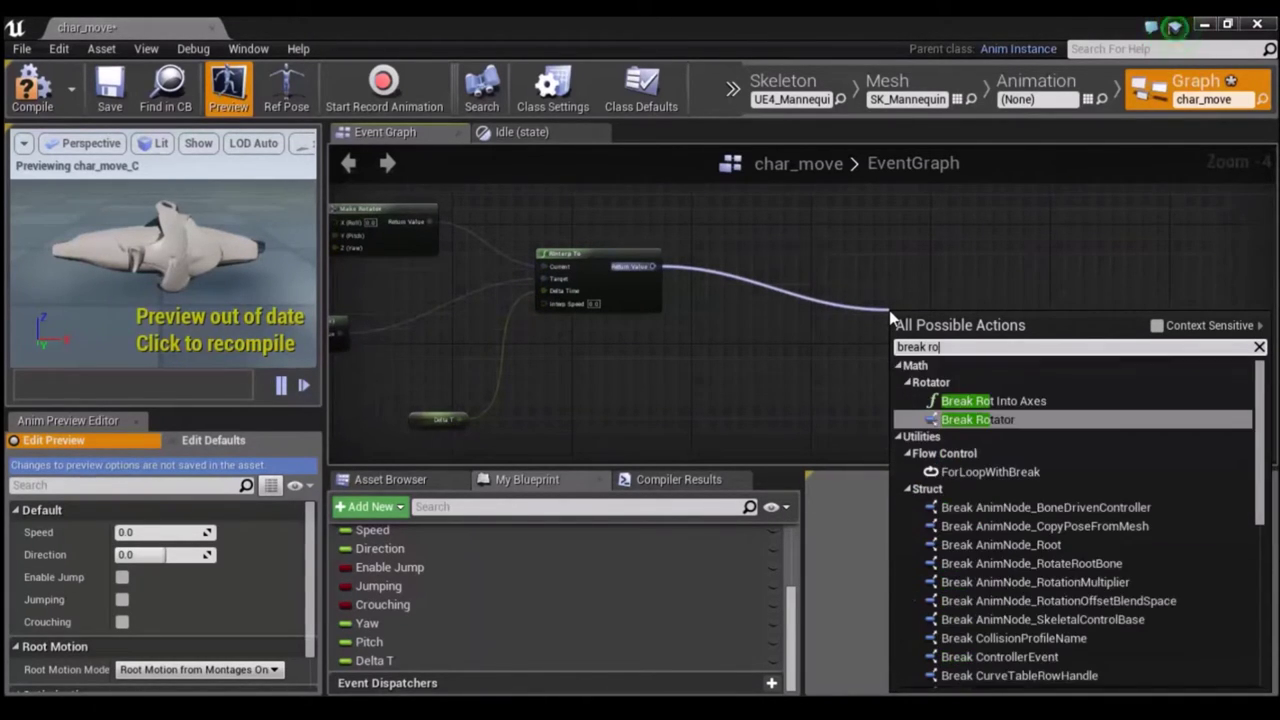
click(1009, 418)
right_drag(1053, 337, 842, 333)
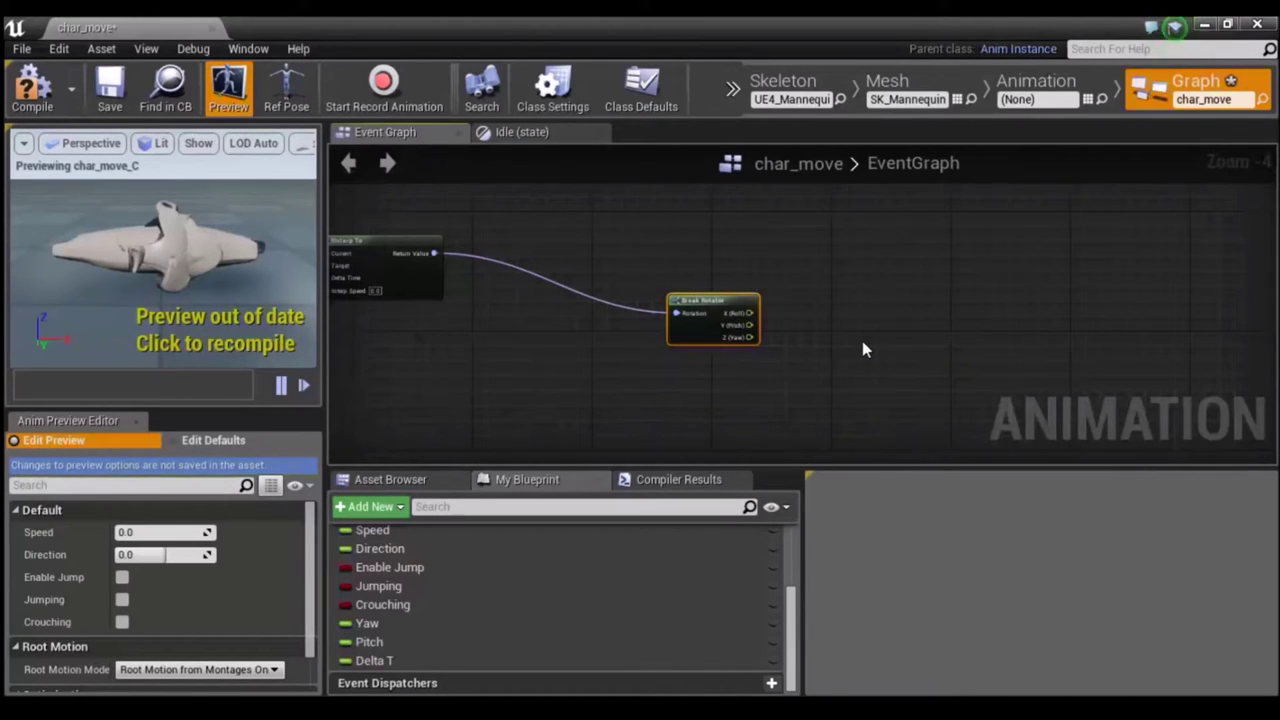
drag(749, 327, 839, 217)
Feed Break Rotator's pitch and yaw into two Clamp Angle nodes.
text(clap)
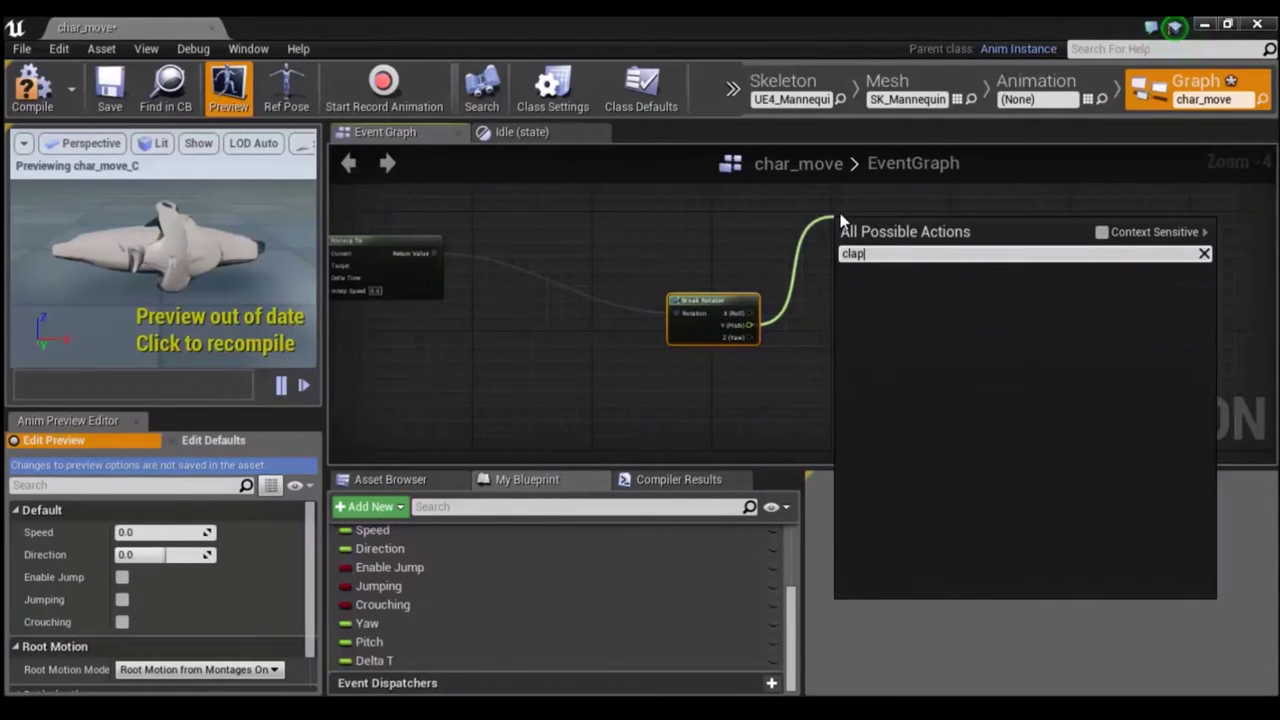
key(BackSpace)
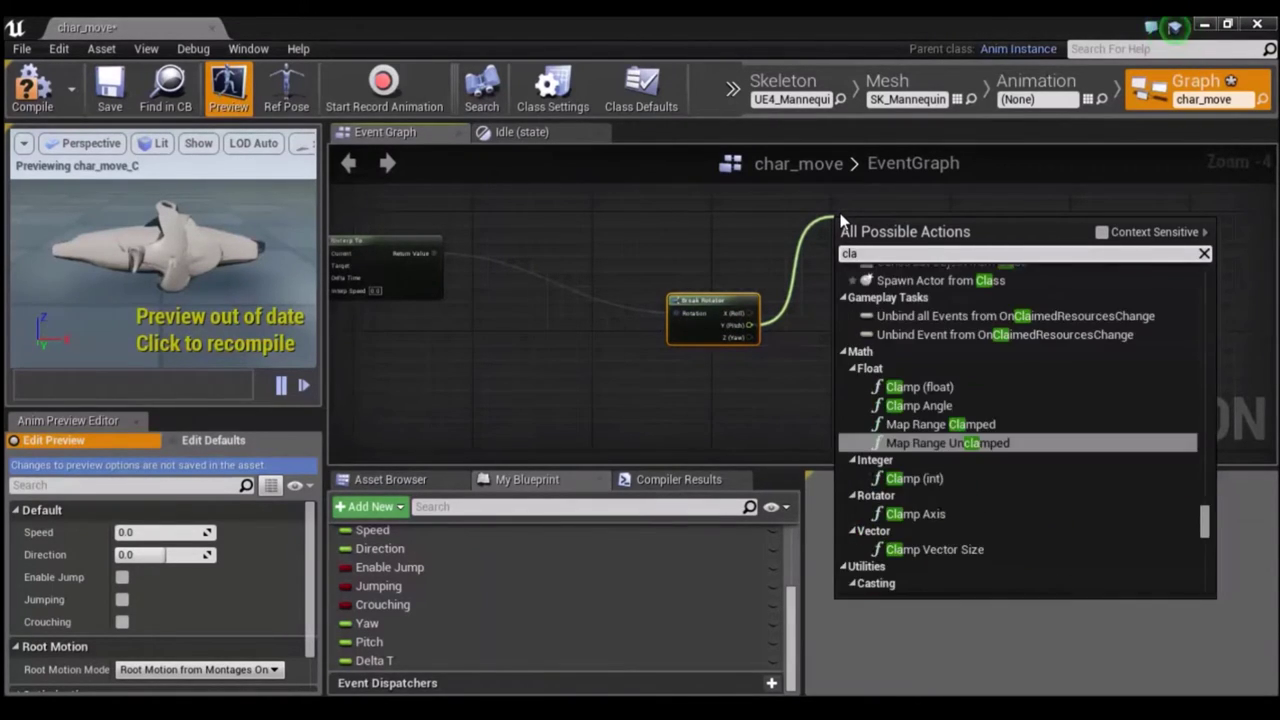
text(mp)
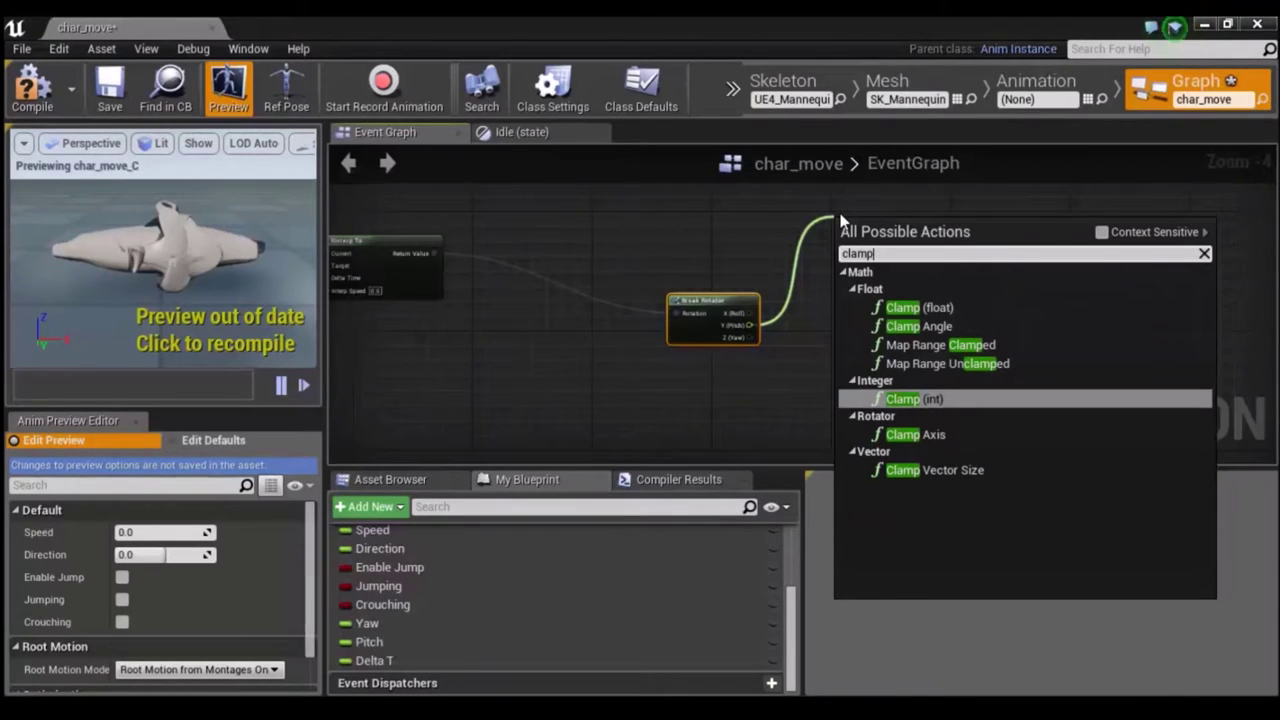
click(915, 327)
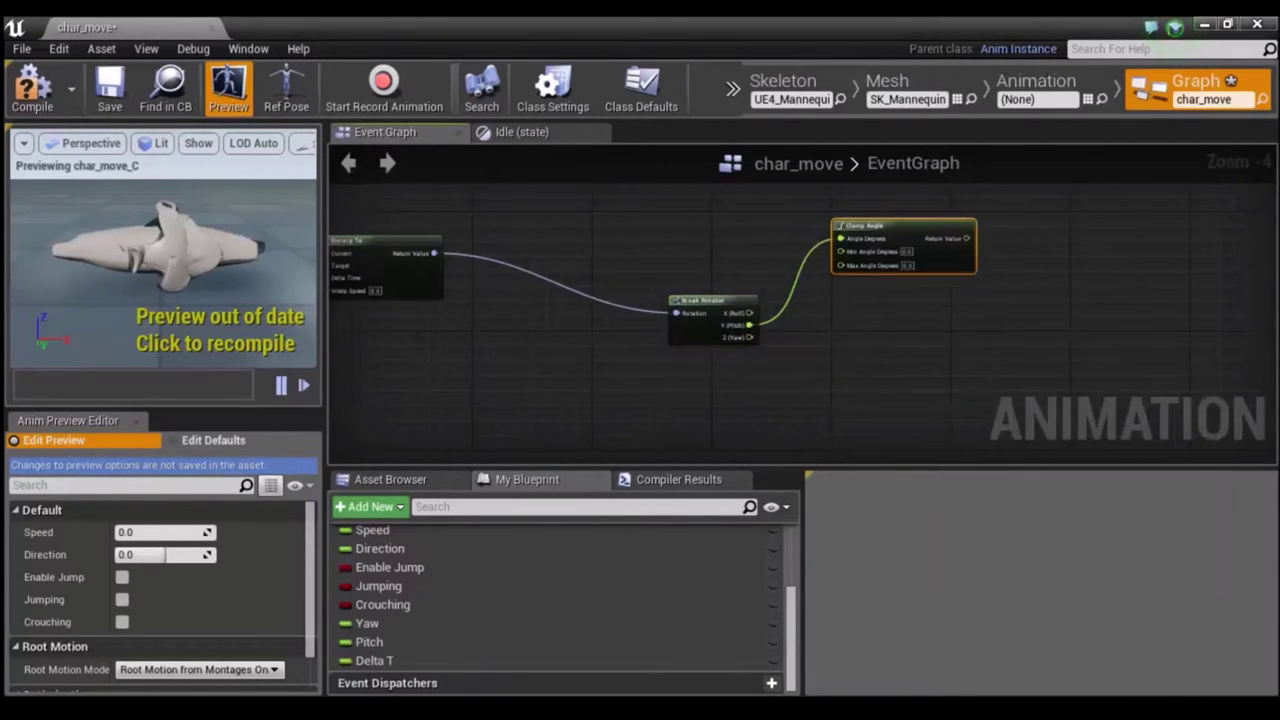
right_drag(840, 375, 784, 318)
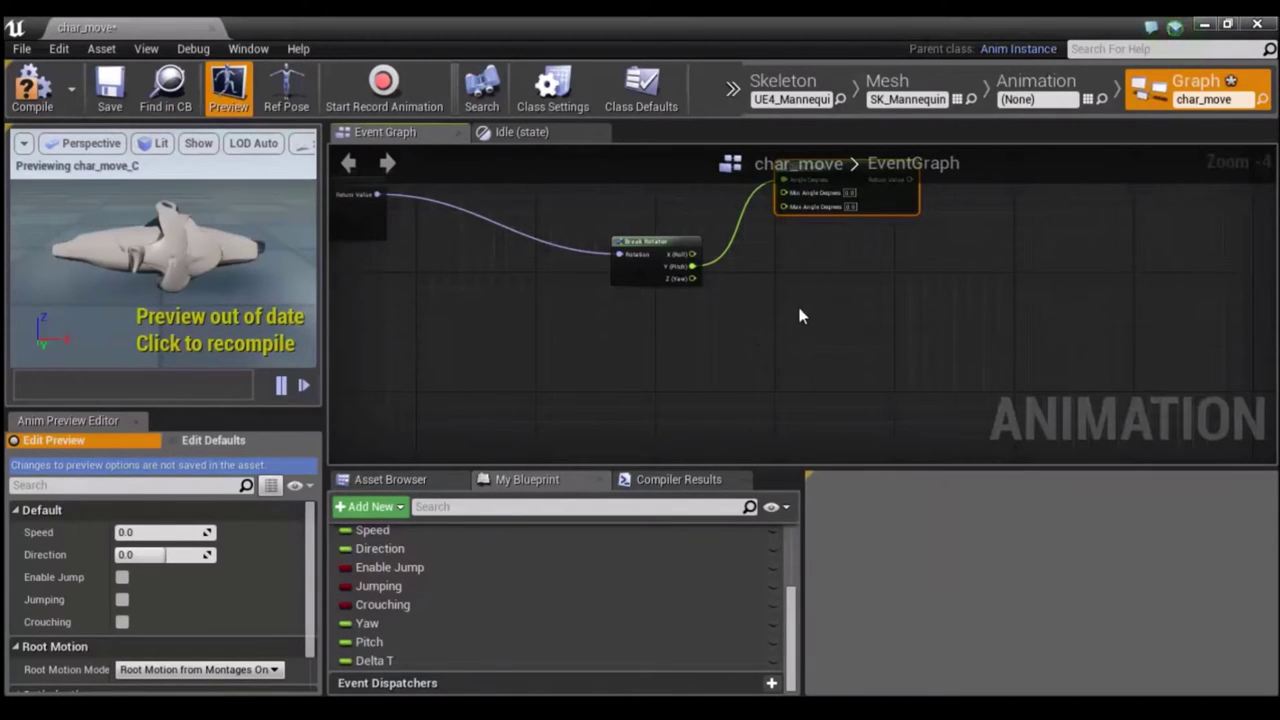
right_drag(786, 302, 751, 323)
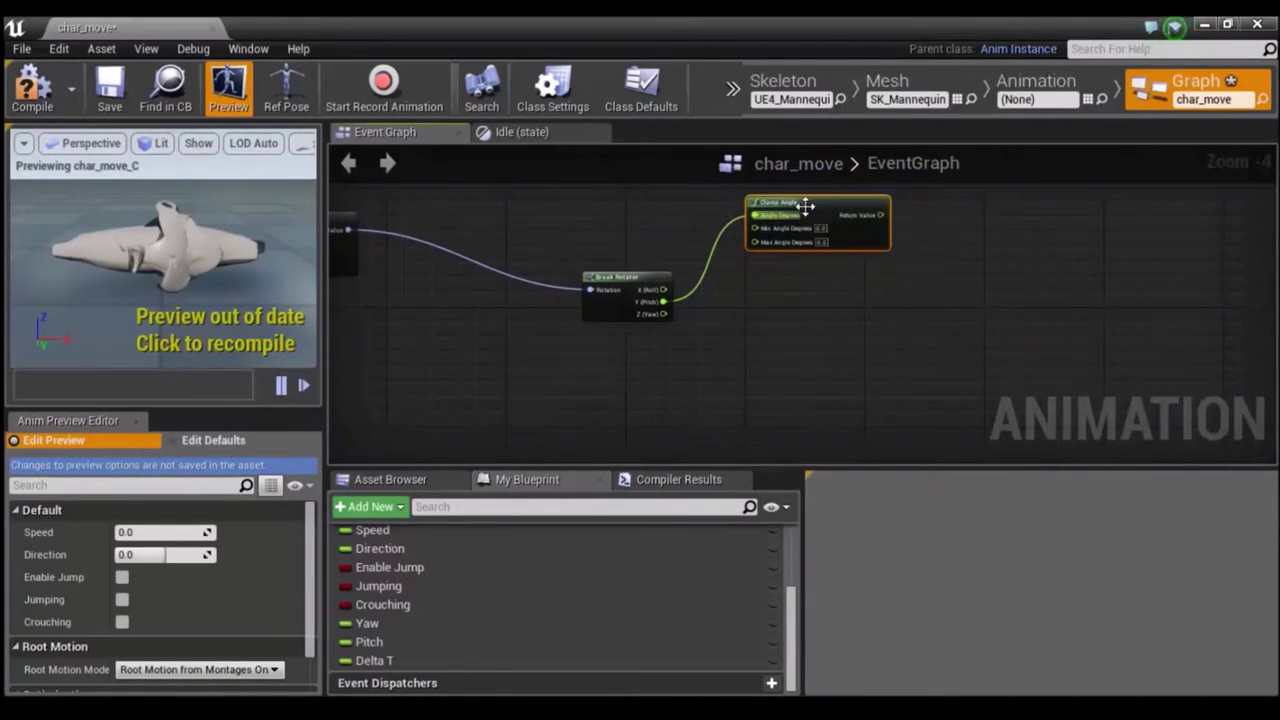
click(751, 337)
key(ctrl+v)
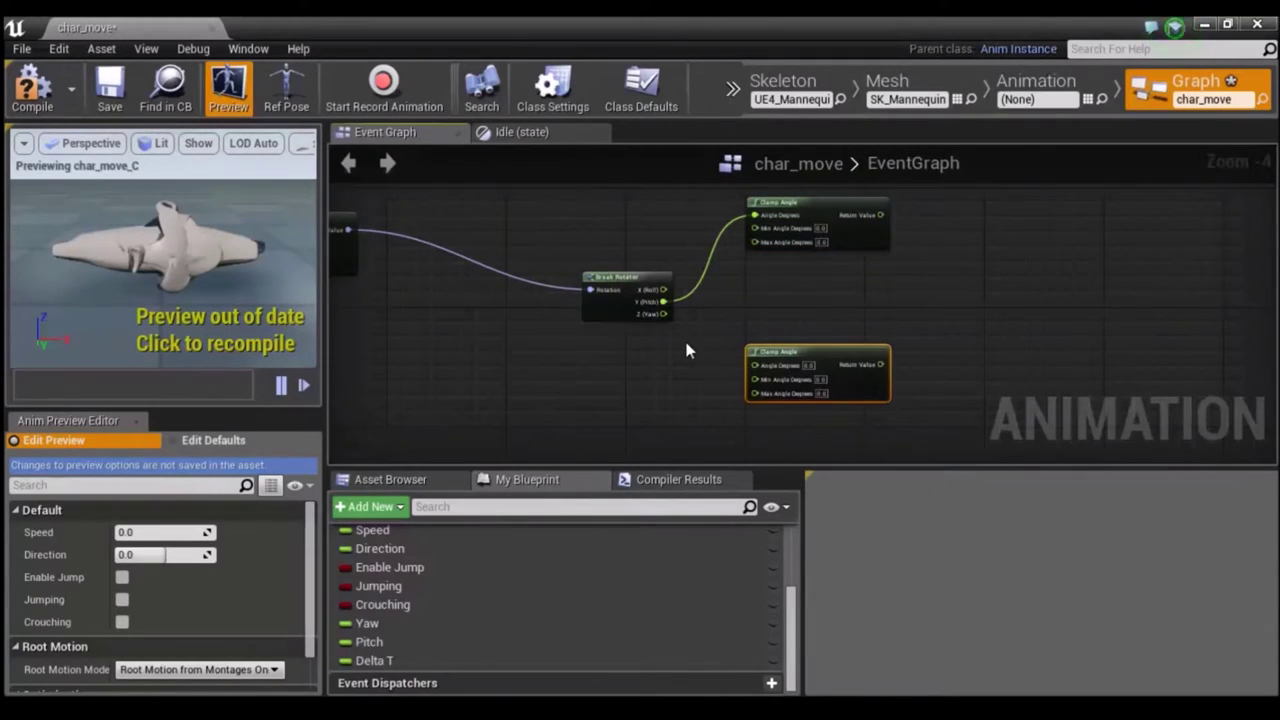
drag(663, 314, 758, 370)
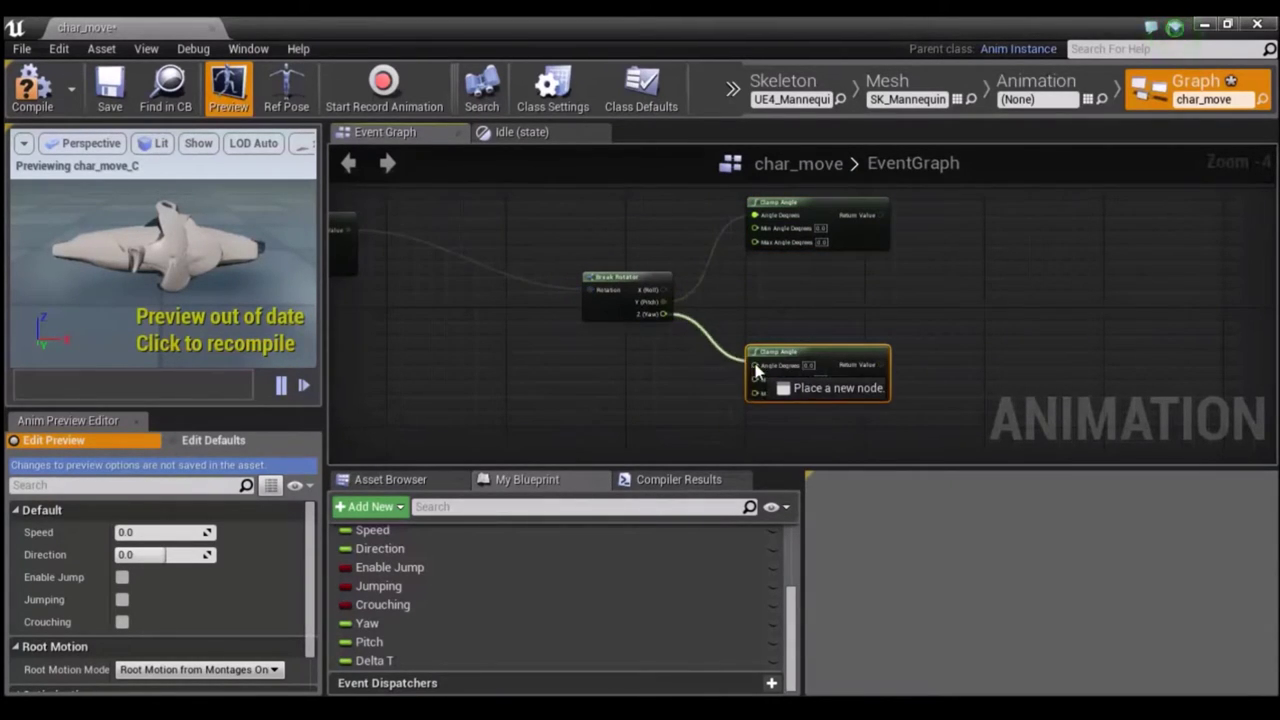
drag(758, 370, 757, 366)
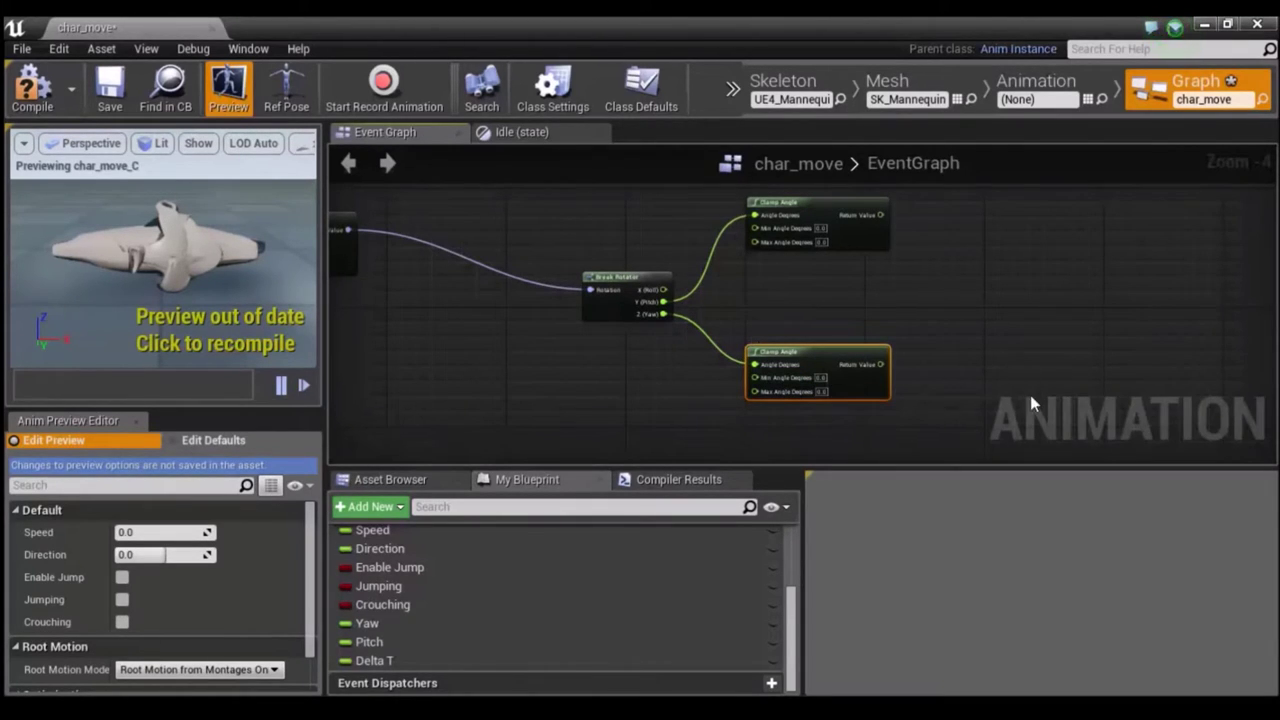
Store the clamped values in Set Pitch and Set Yaw nodes, chained Pitch then Yaw.
right_drag(984, 368, 873, 340)
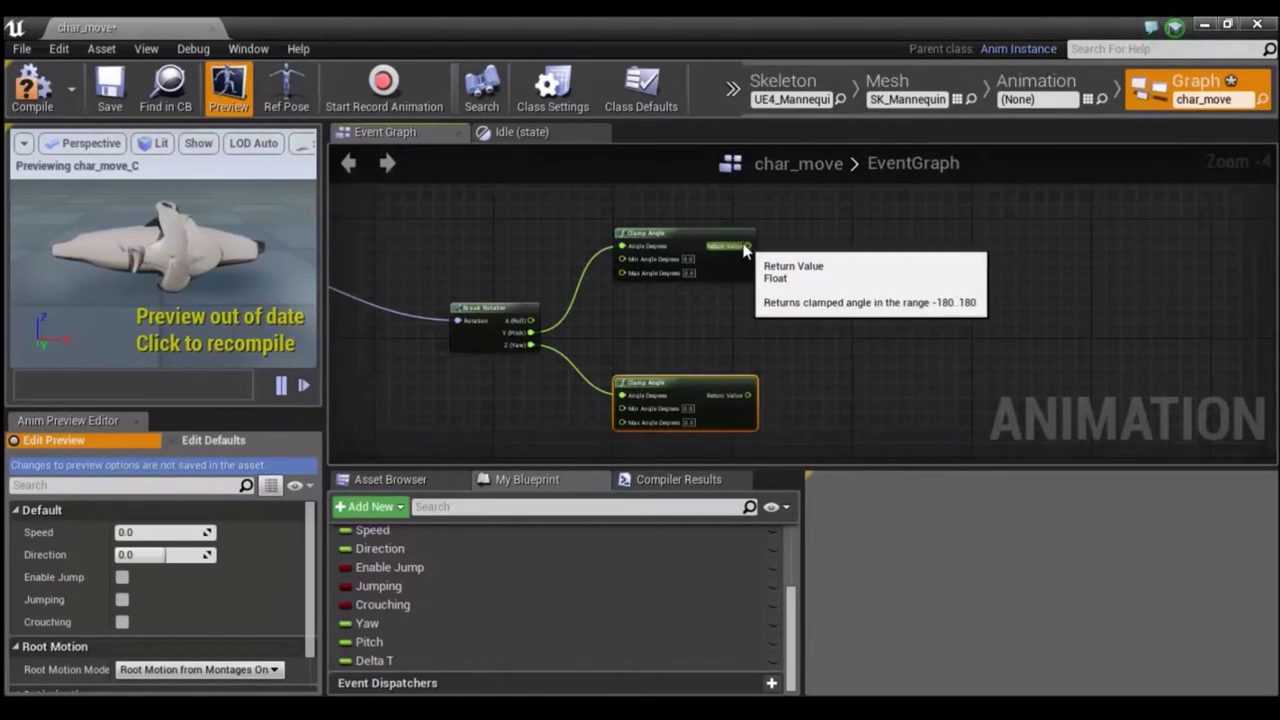
drag(747, 245, 858, 247)
text(set )
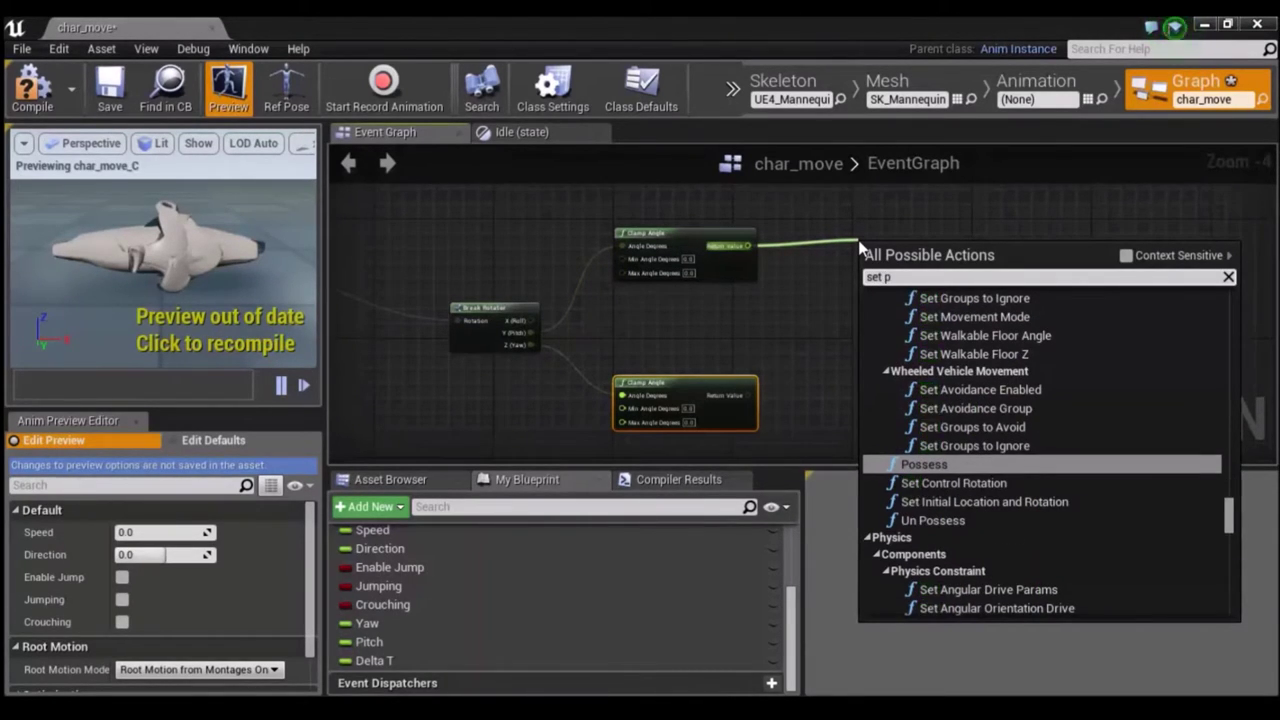
text(pit)
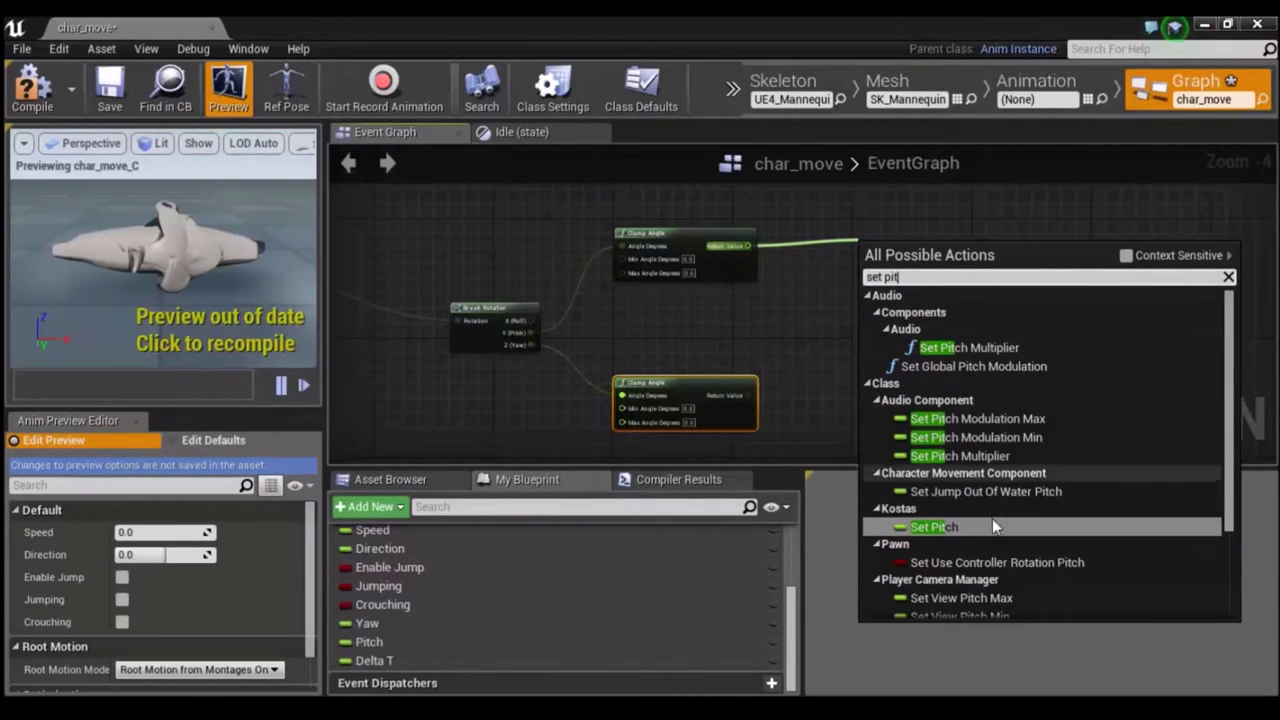
scroll(1036, 415, down, 3)
scroll(1063, 456, down, 1)
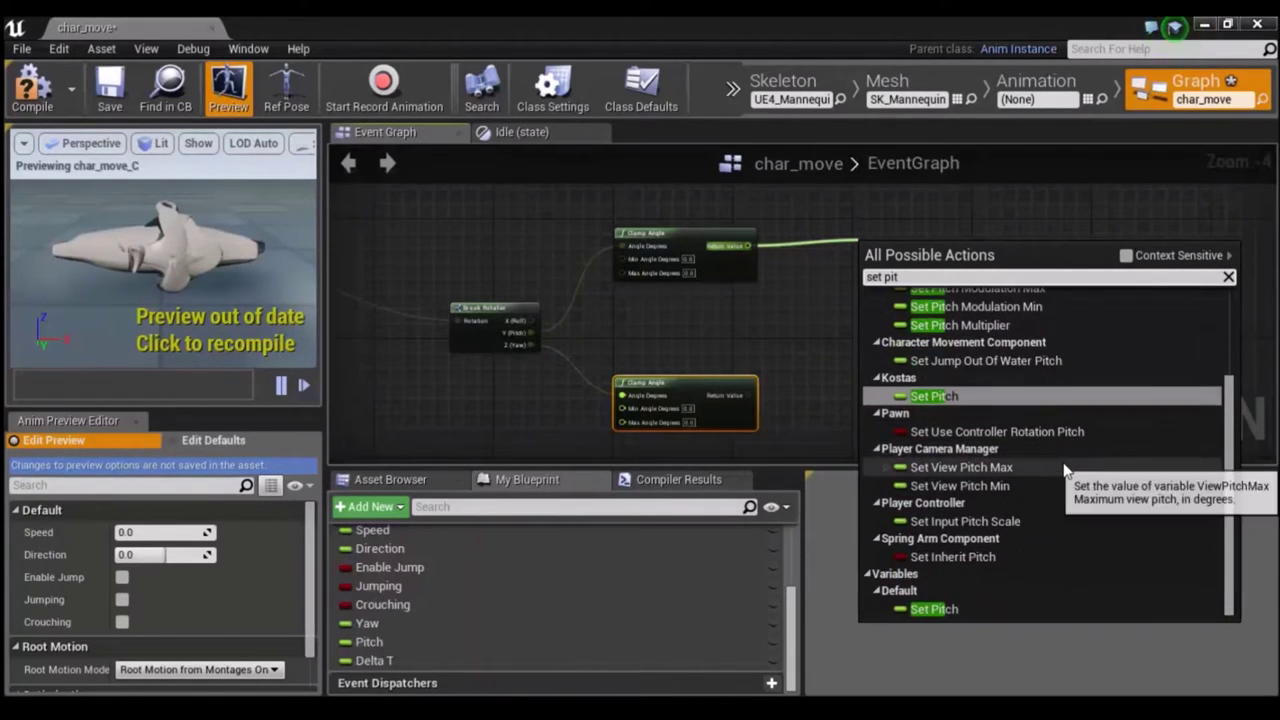
click(935, 609)
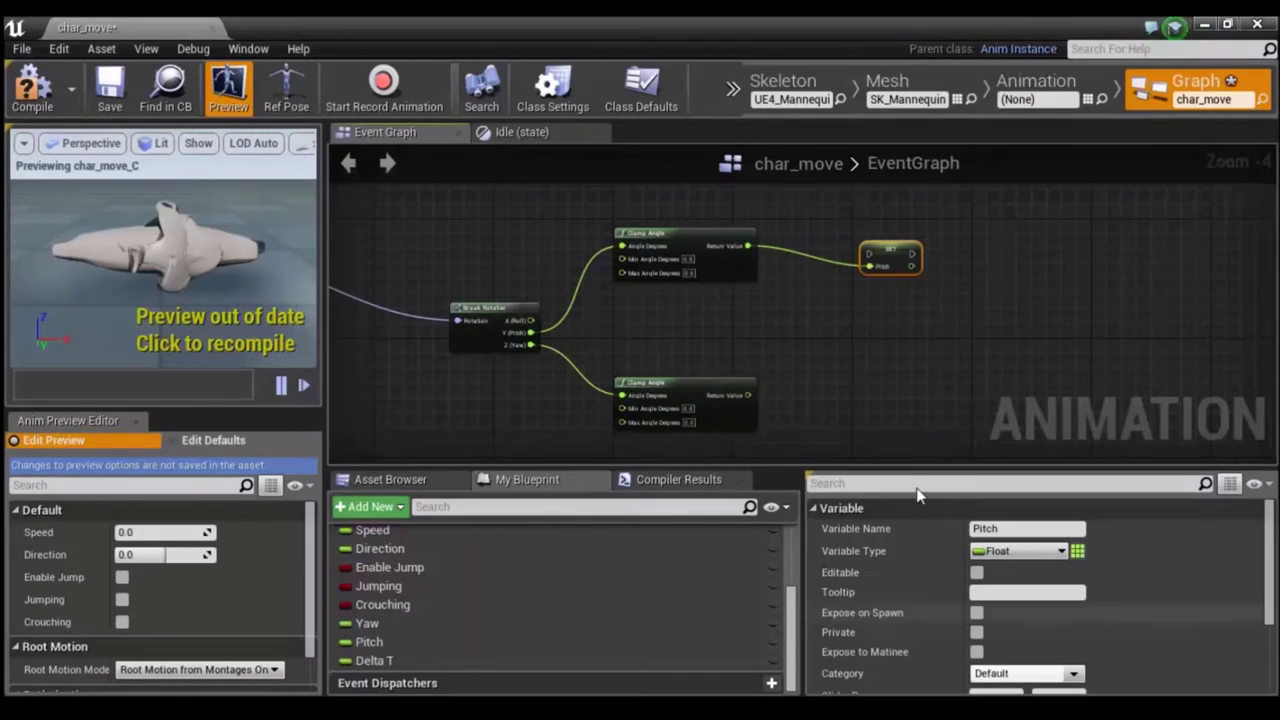
drag(750, 400, 873, 375)
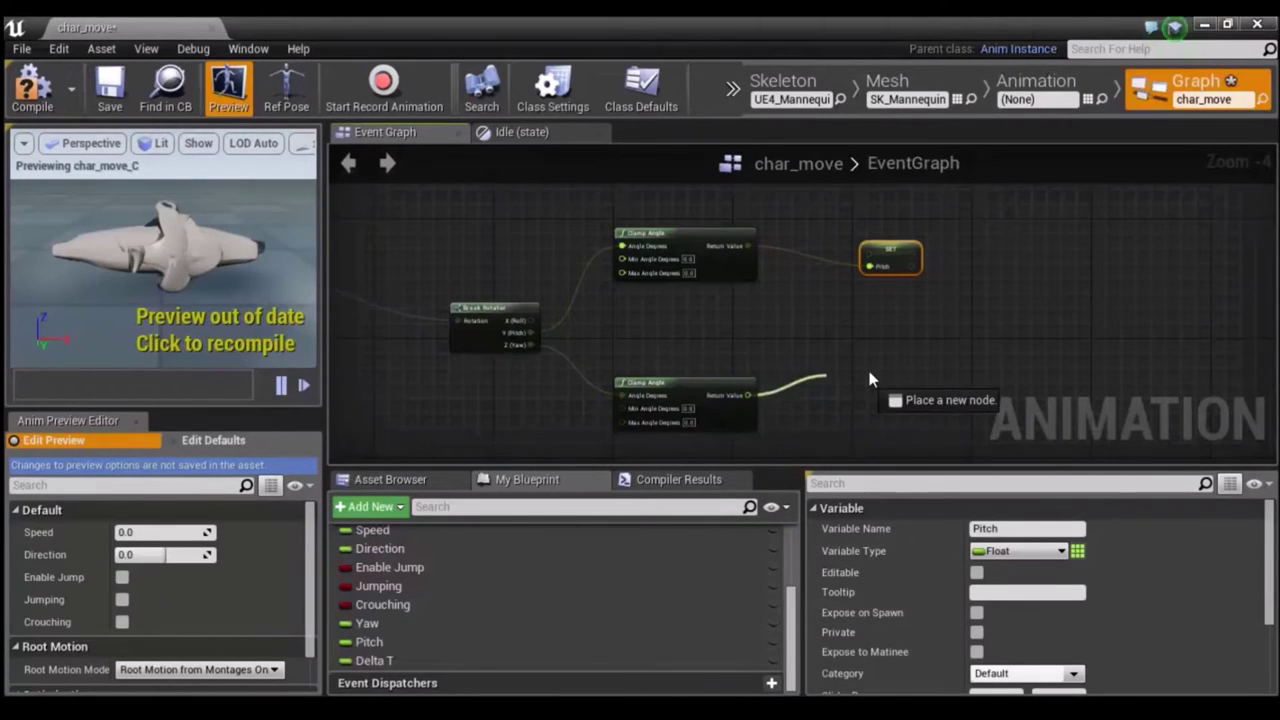
text(set)
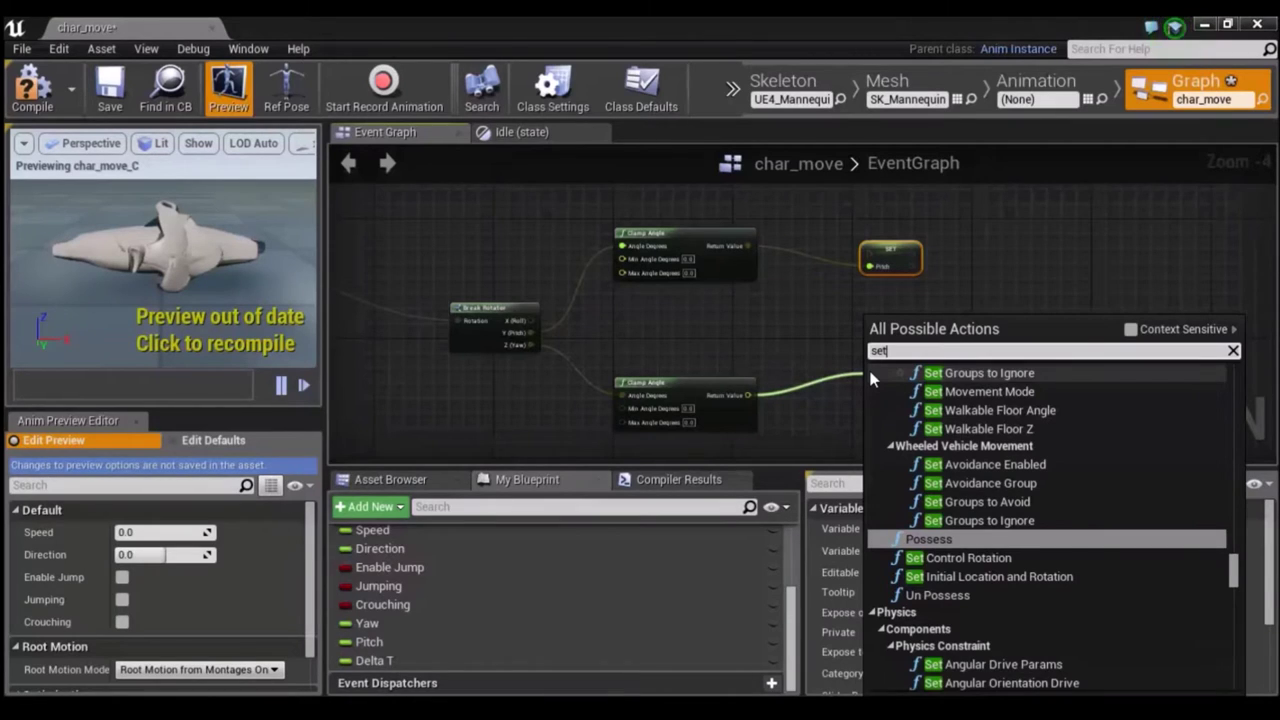
text( yaw)
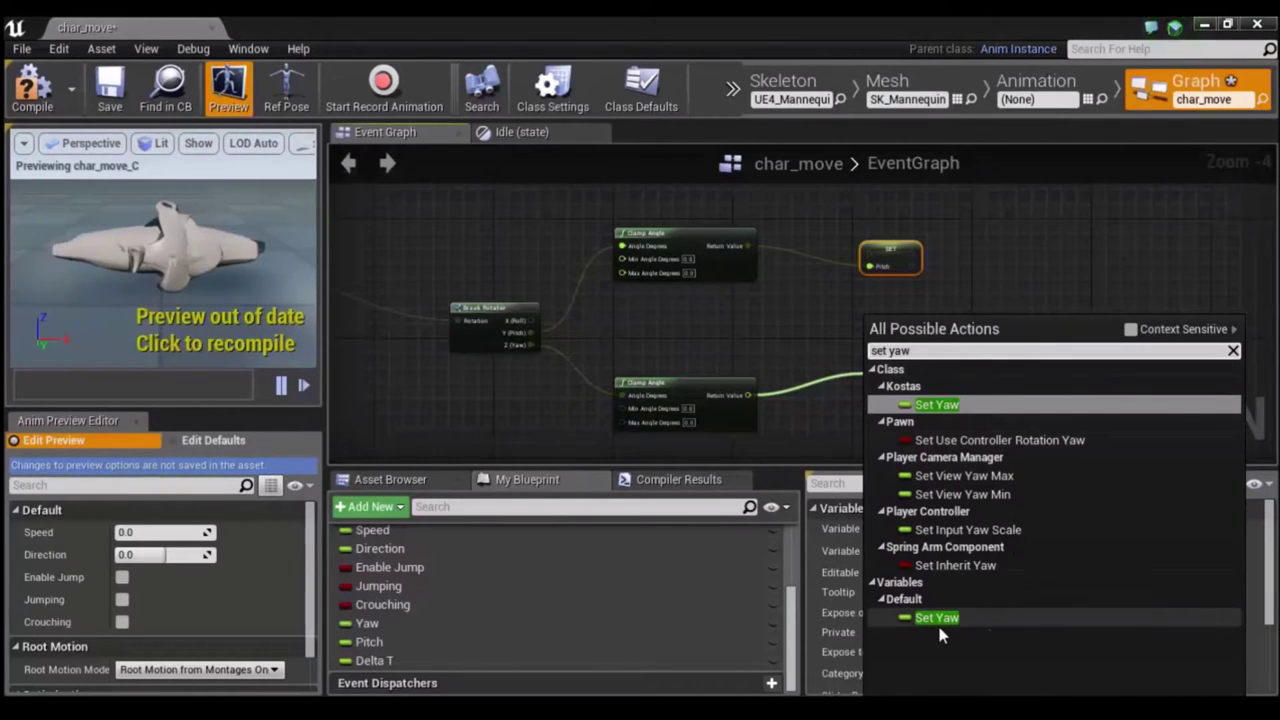
click(940, 628)
drag(914, 254, 868, 390)
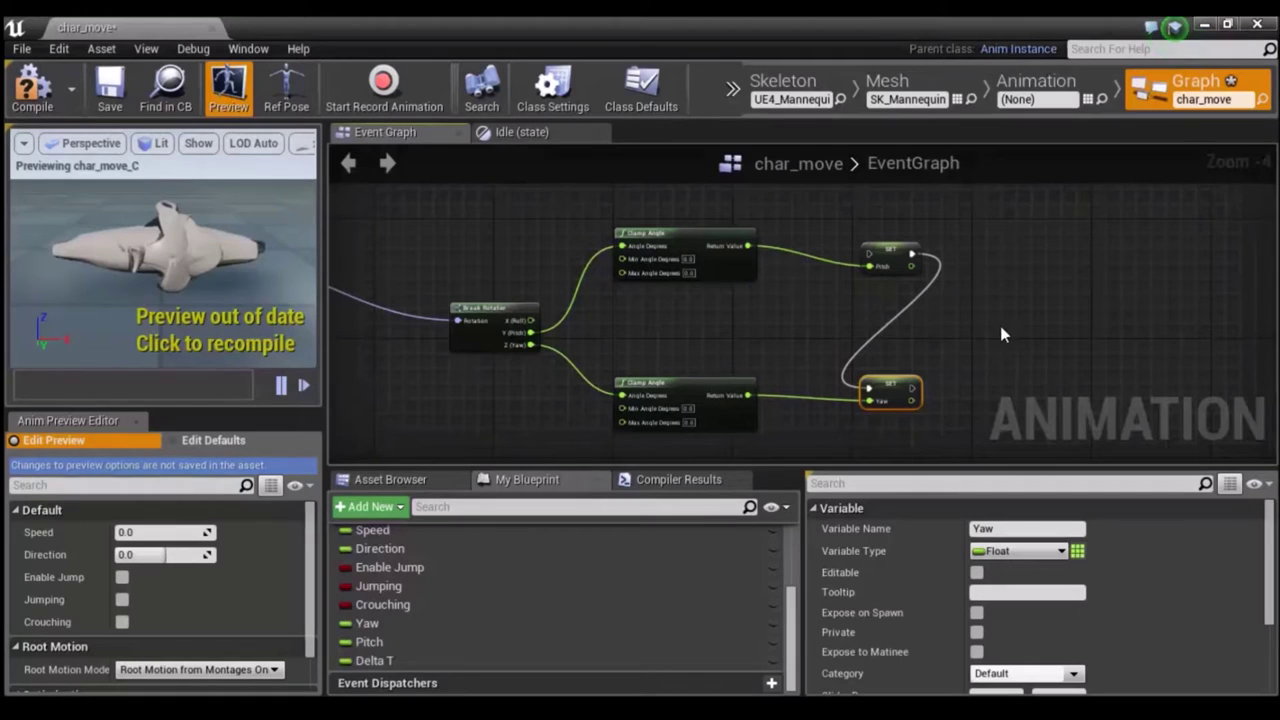
scroll(955, 320, down, 2)
Add a third Then 2 output to the Movement group's Sequence node.
scroll(960, 324, down, 4)
scroll(960, 324, down, 2)
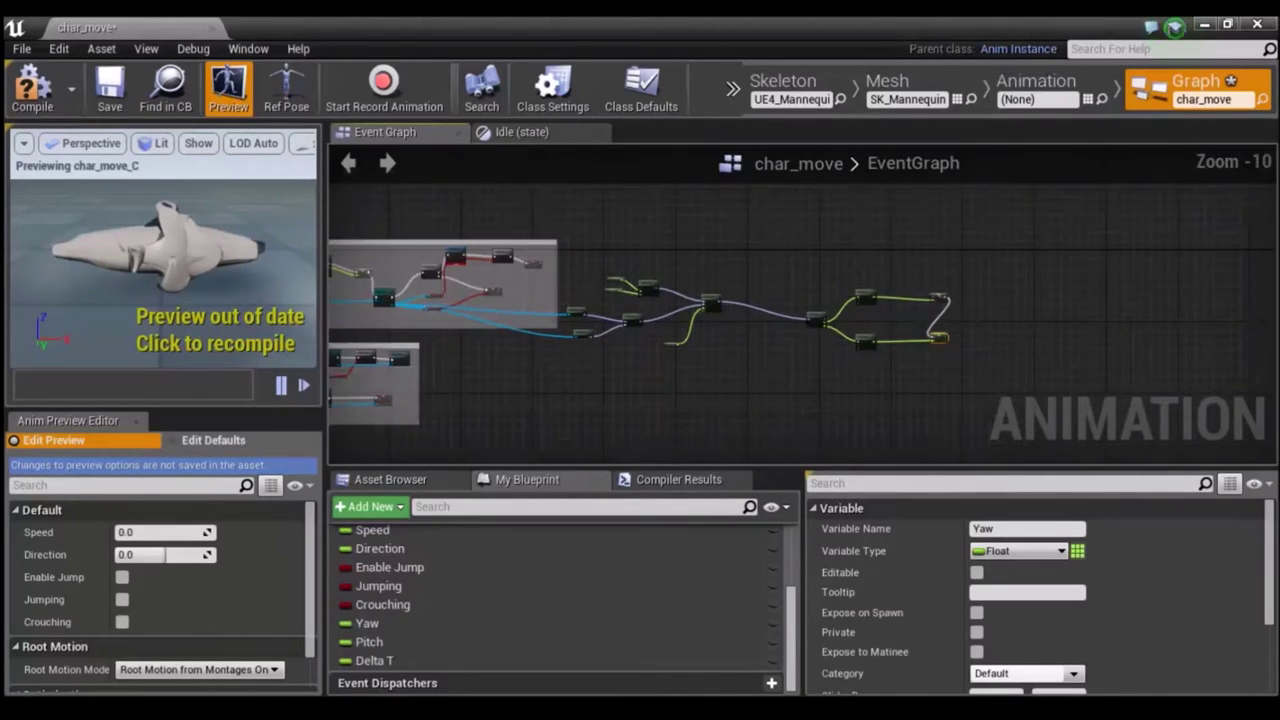
right_drag(960, 324, 1132, 336)
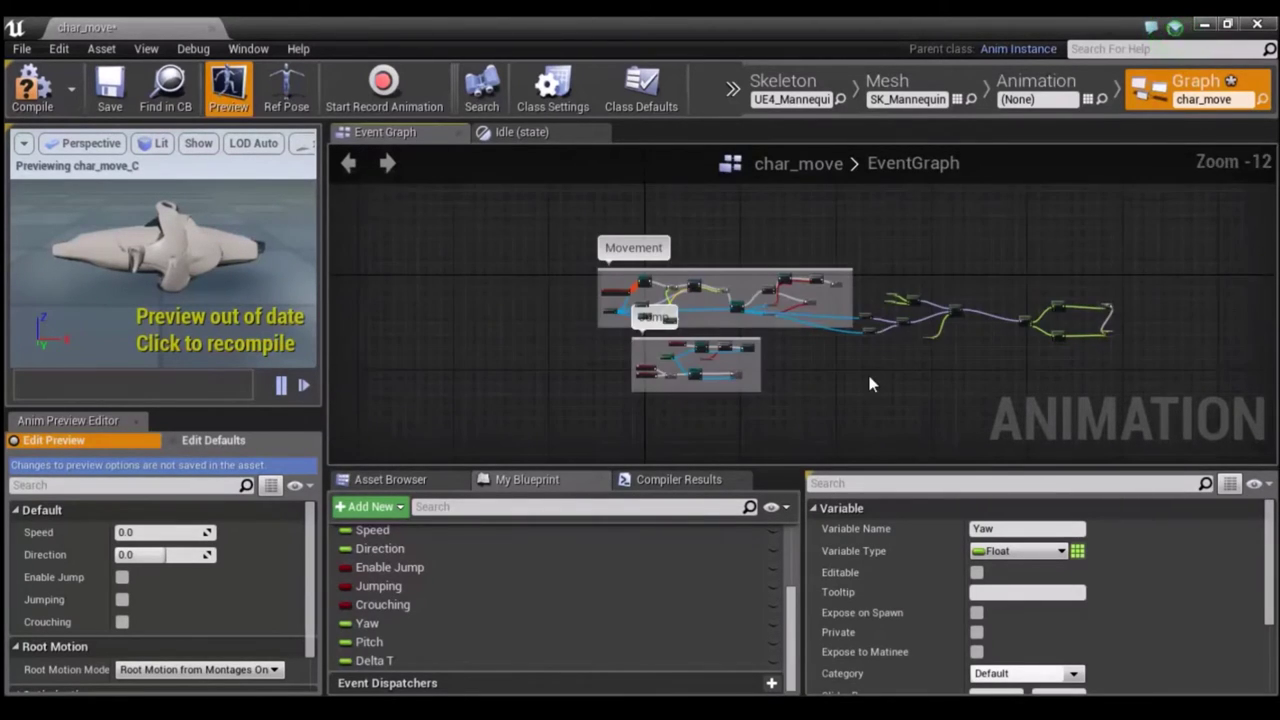
scroll(861, 377, up, 1)
right_drag(816, 345, 790, 376)
scroll(783, 370, up, 1)
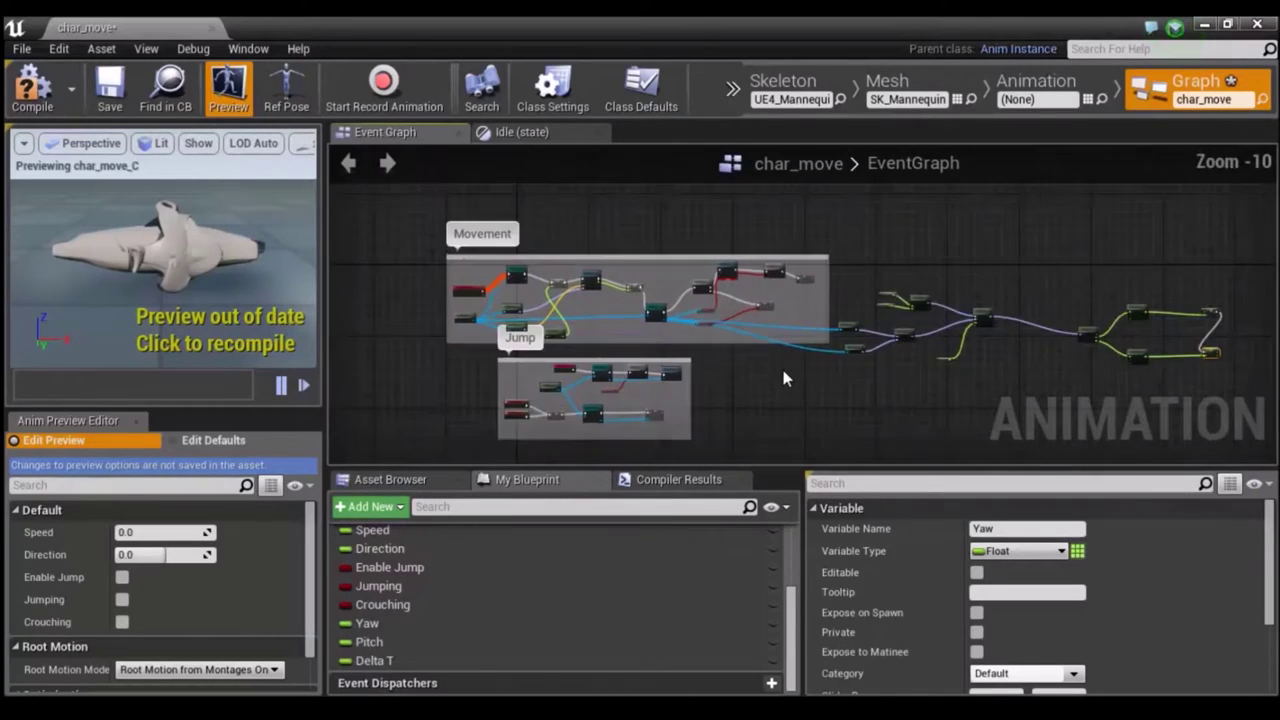
scroll(783, 370, up, 1)
scroll(783, 370, up, 2)
scroll(633, 251, up, 2)
scroll(633, 251, up, 4)
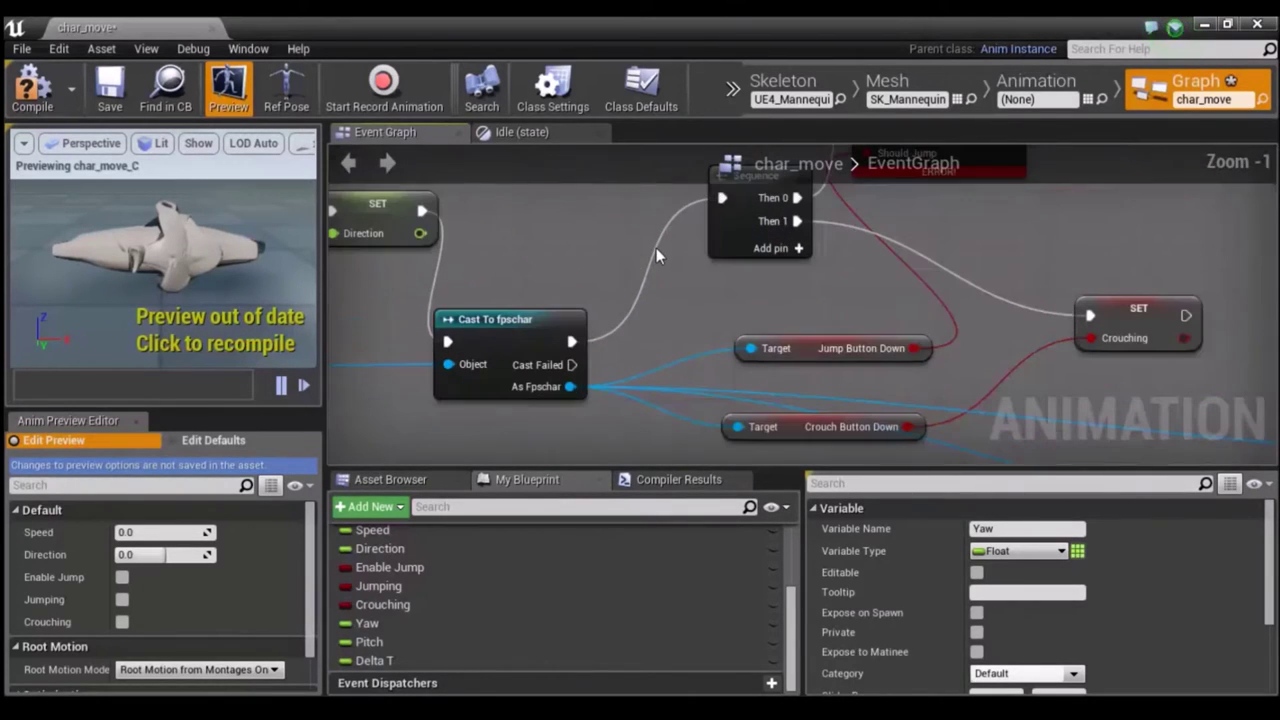
click(798, 250)
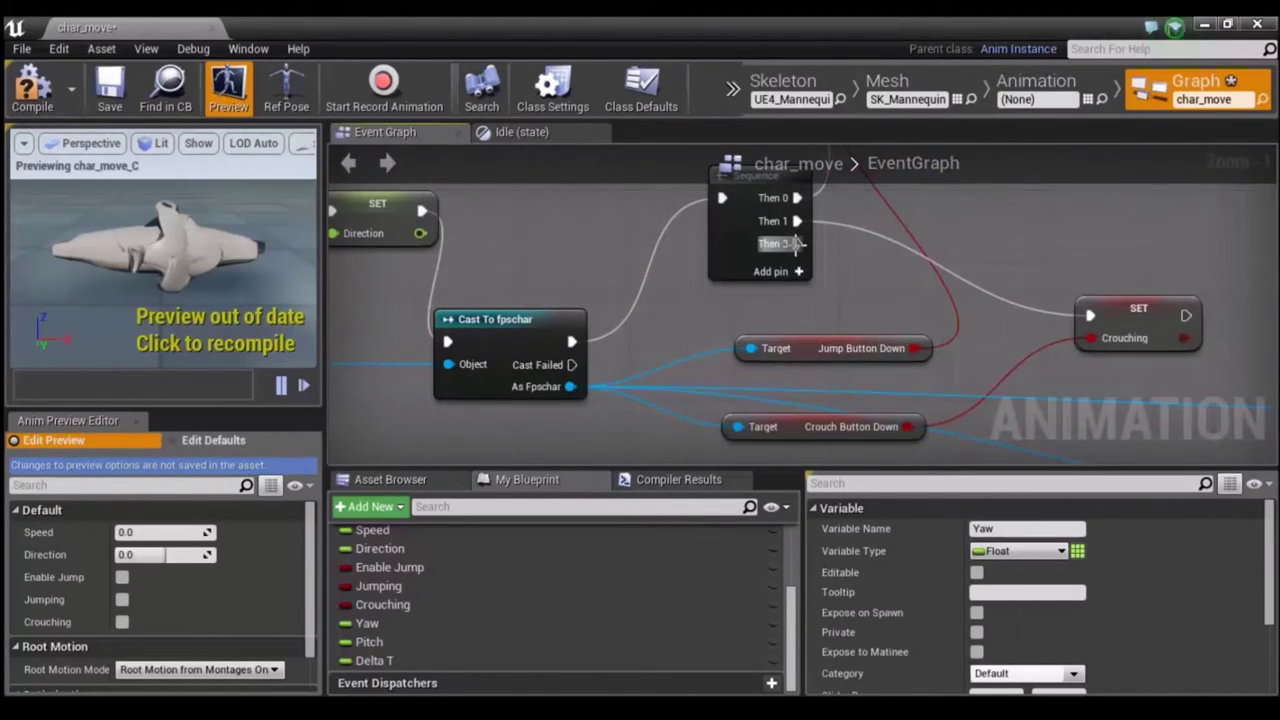
Wire Sequence's Then 2 into the Set Pitch and Set Yaw chain.
scroll(800, 244, down, 1)
scroll(800, 244, down, 3)
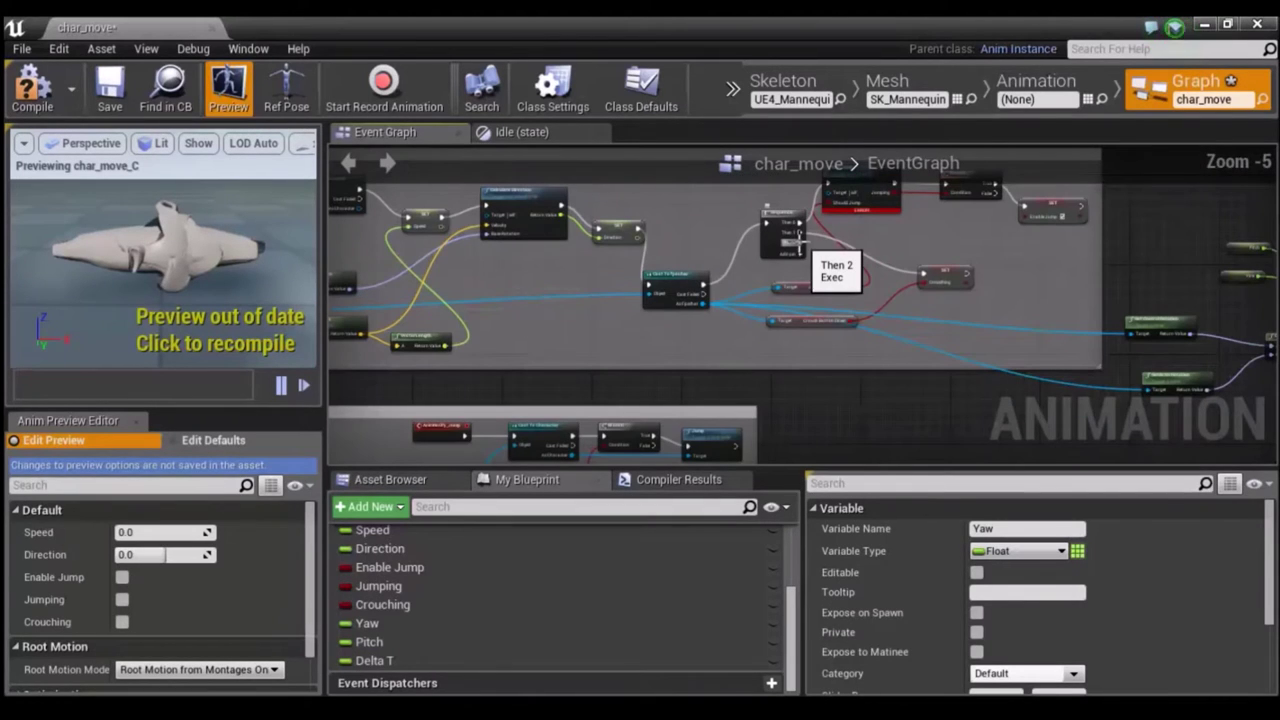
scroll(942, 296, down, 2)
scroll(942, 296, down, 1)
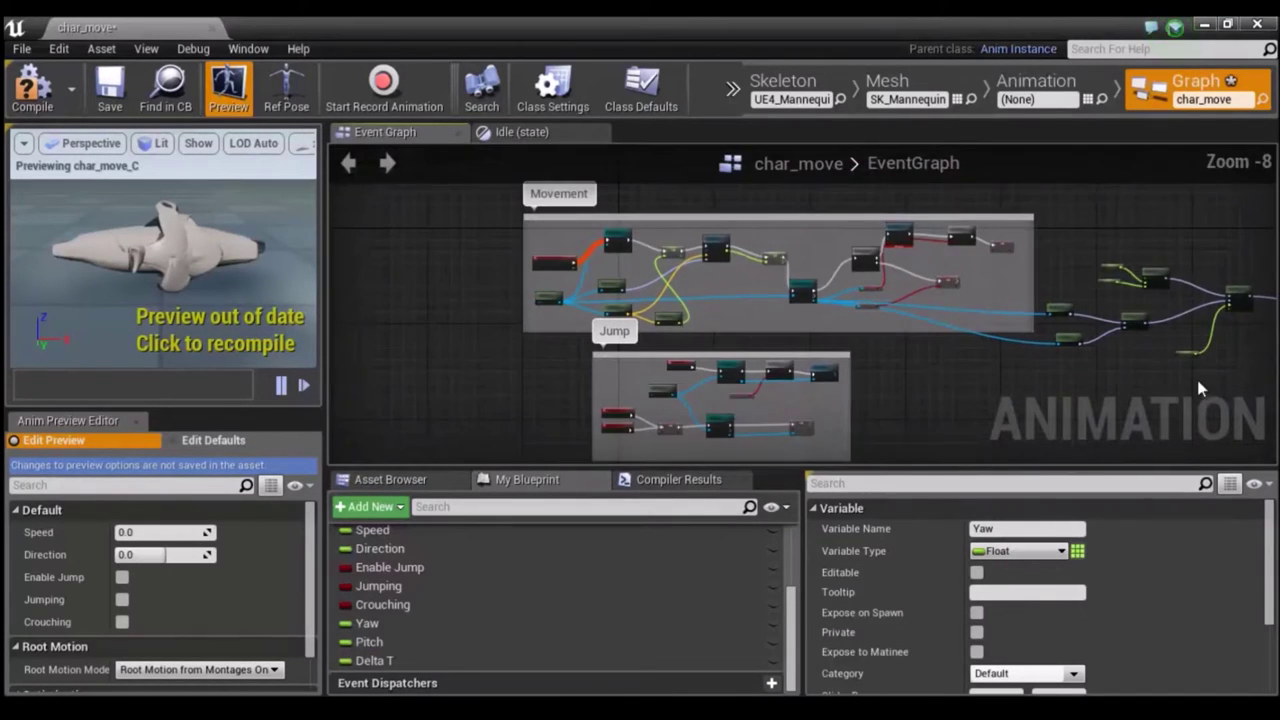
right_drag(1115, 371, 880, 397)
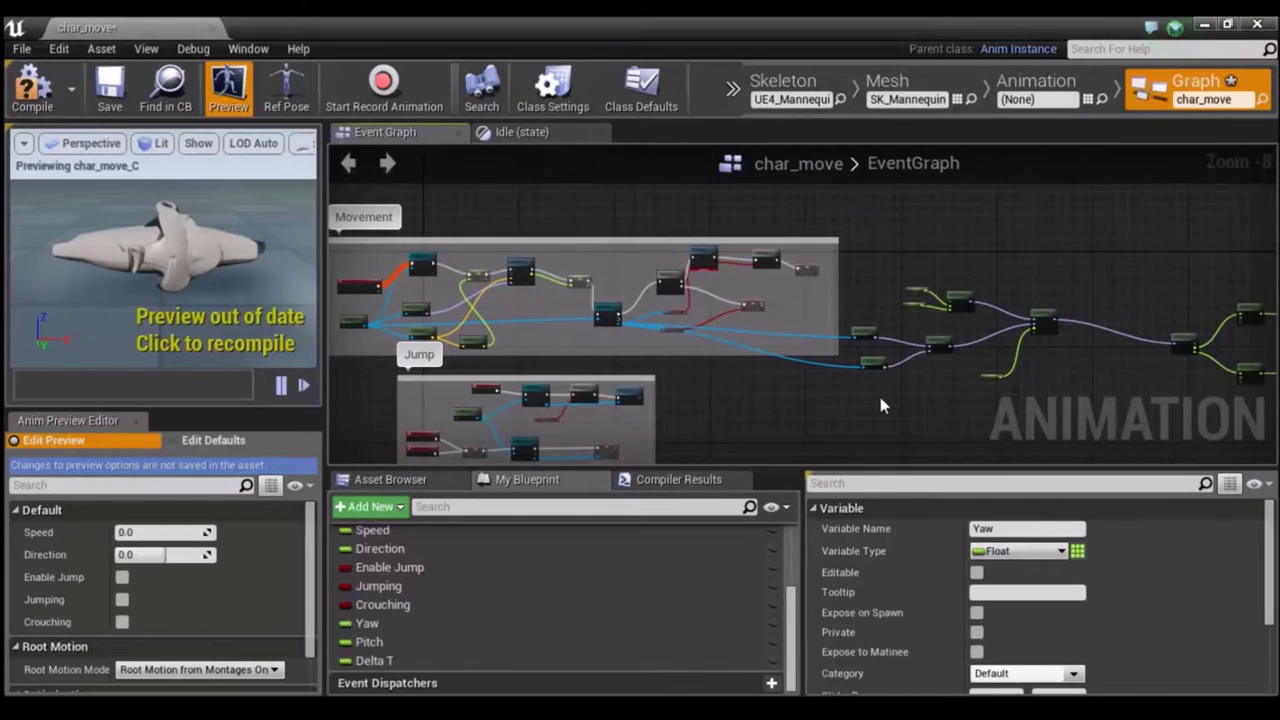
scroll(678, 305, up, 1)
scroll(686, 299, up, 2)
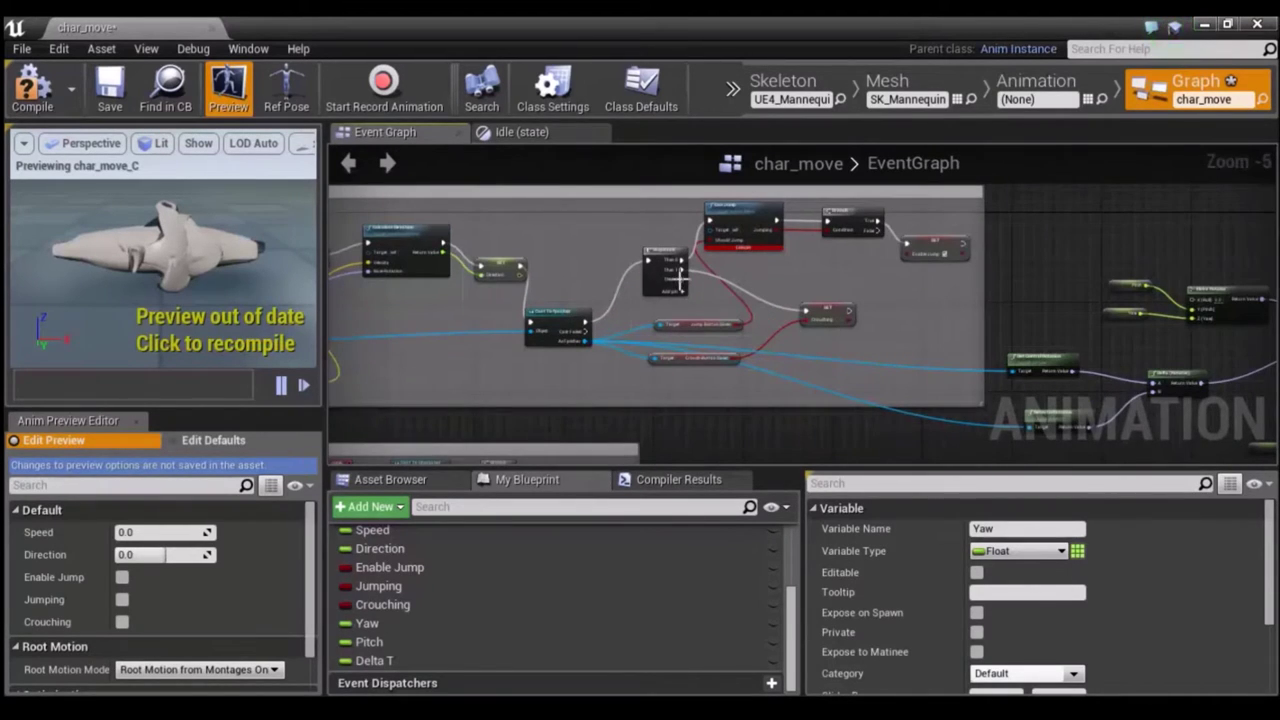
mouse_move(680, 279)
mouse_down()
mouse_move(1210, 357)
mouse_move(1236, 276)
mouse_up()
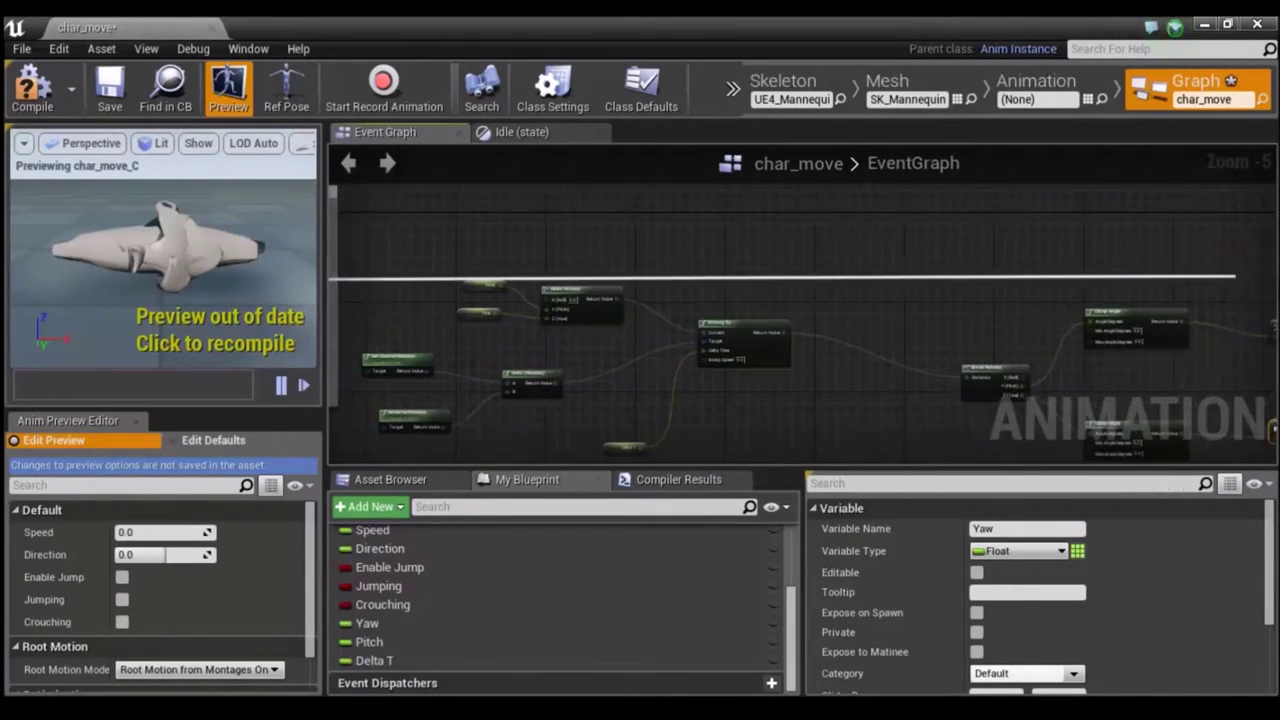
drag(1236, 276, 1176, 336)
scroll(774, 354, down, 4)
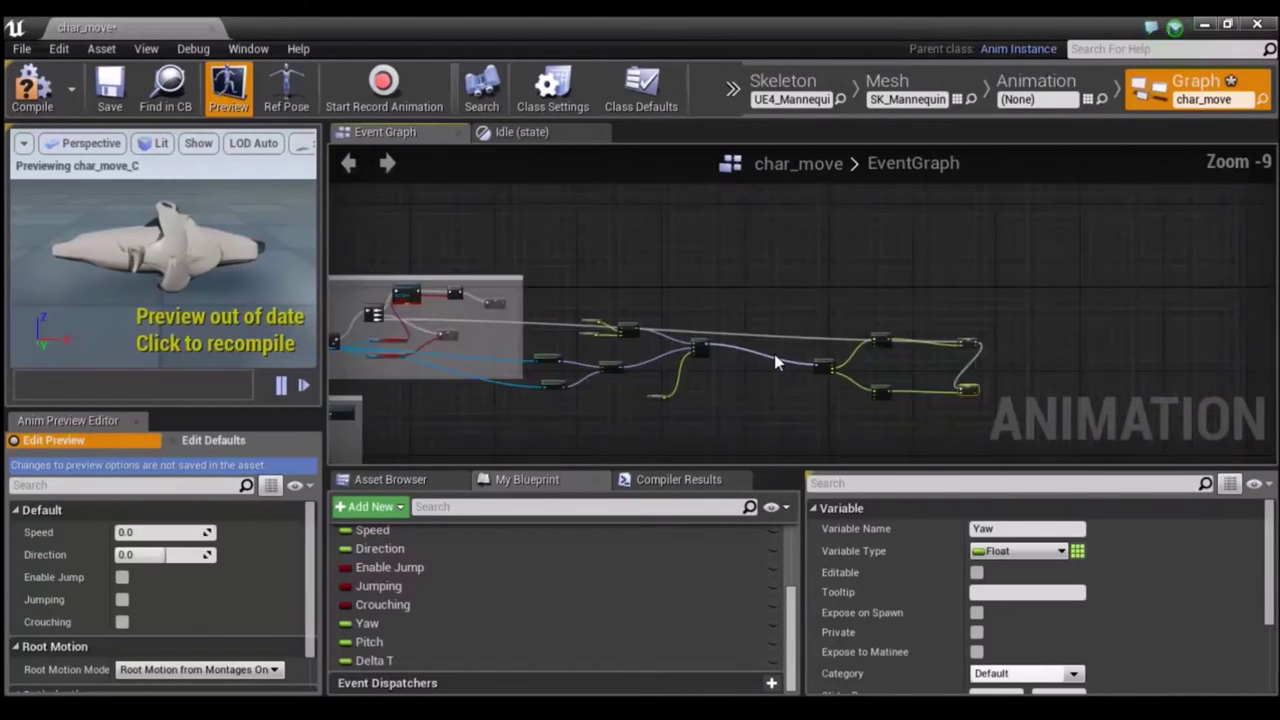
scroll(702, 385, down, 3)
right_drag(702, 385, 792, 406)
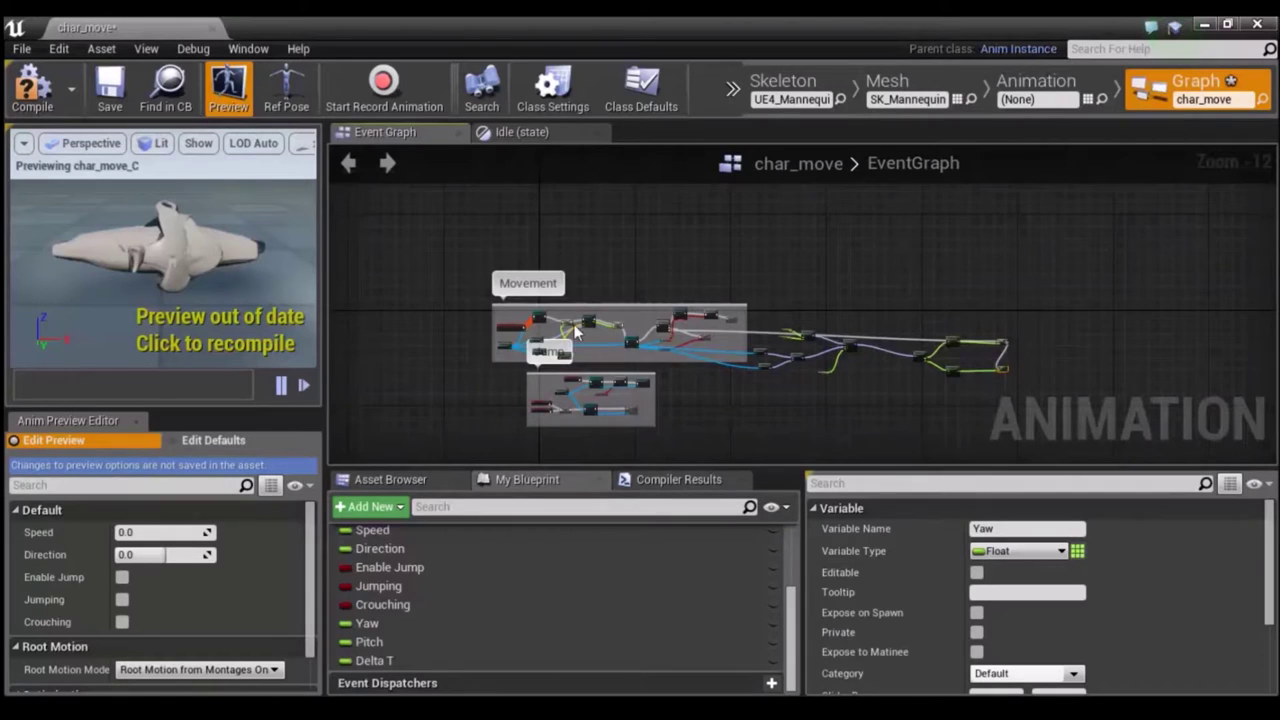
scroll(558, 340, up, 2)
scroll(572, 365, up, 2)
scroll(572, 365, up, 4)
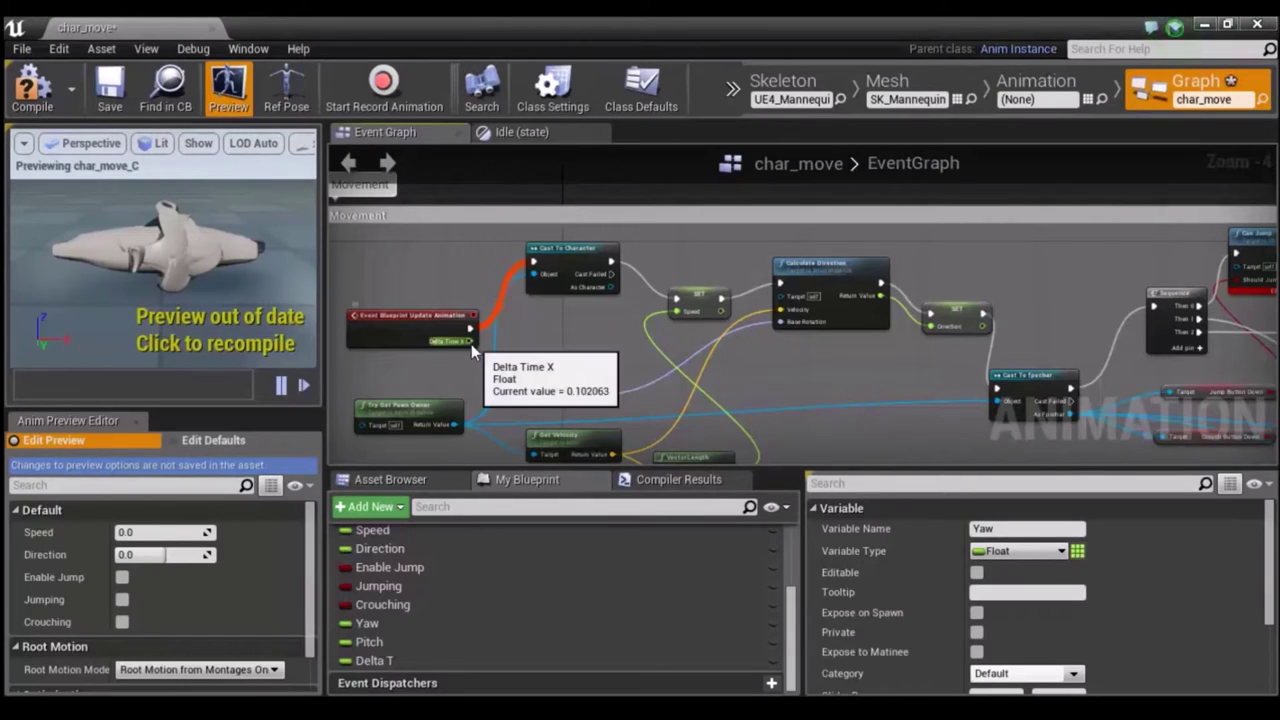
Add a Set Delta T node fed by the update event's Delta Time X.
mouse_move(470, 342)
mouse_down()
mouse_move(705, 373)
mouse_move(917, 380)
mouse_up()
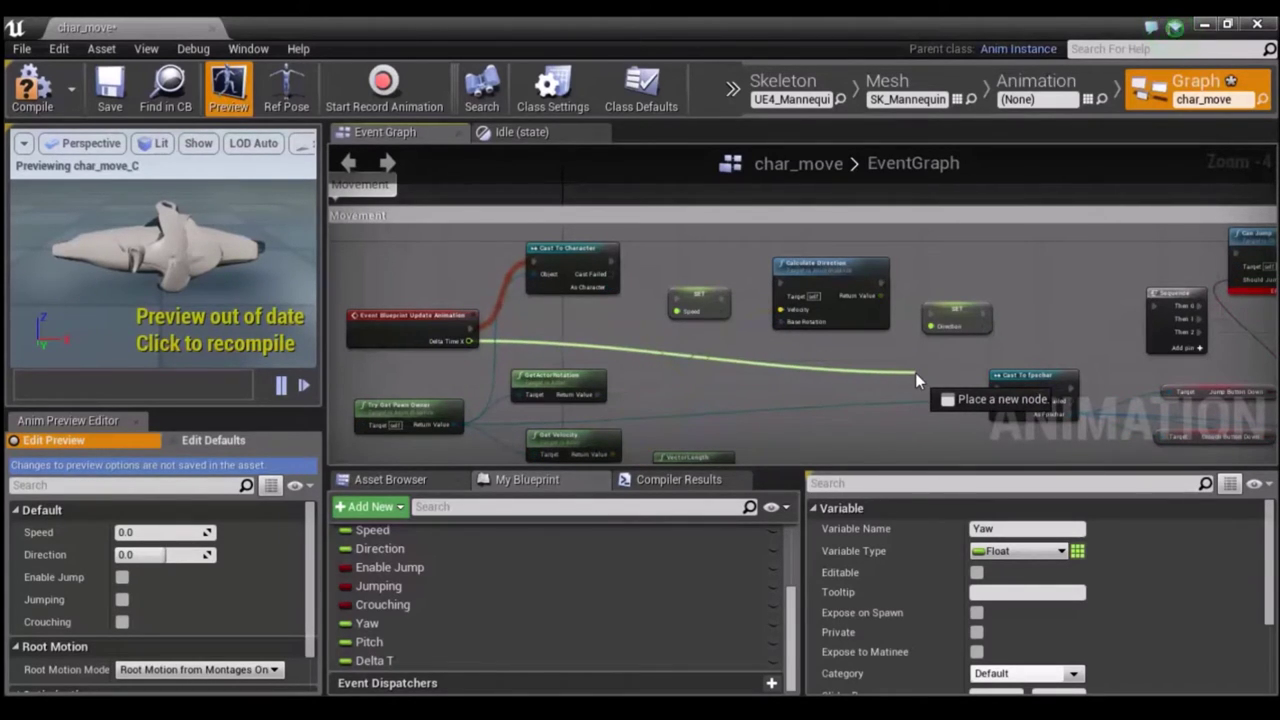
drag(914, 376, 907, 378)
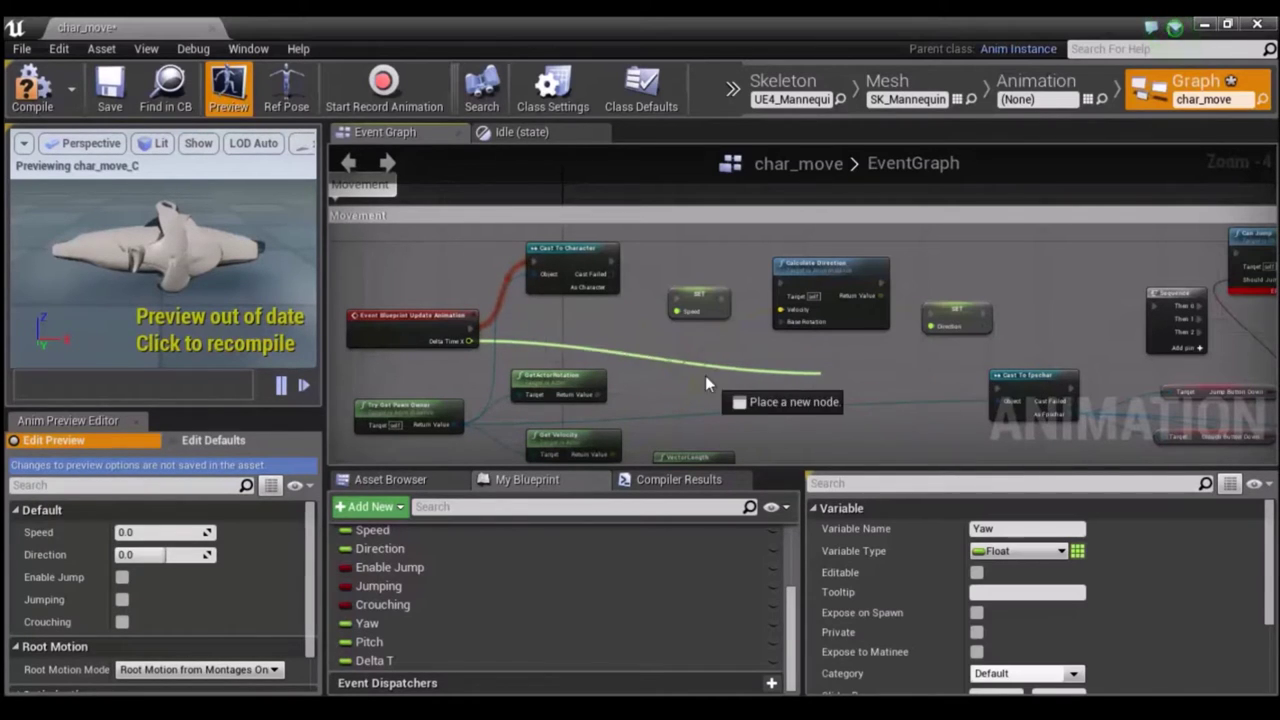
mouse_move(906, 374)
mouse_down()
mouse_move(580, 340)
mouse_move(593, 343)
mouse_up()
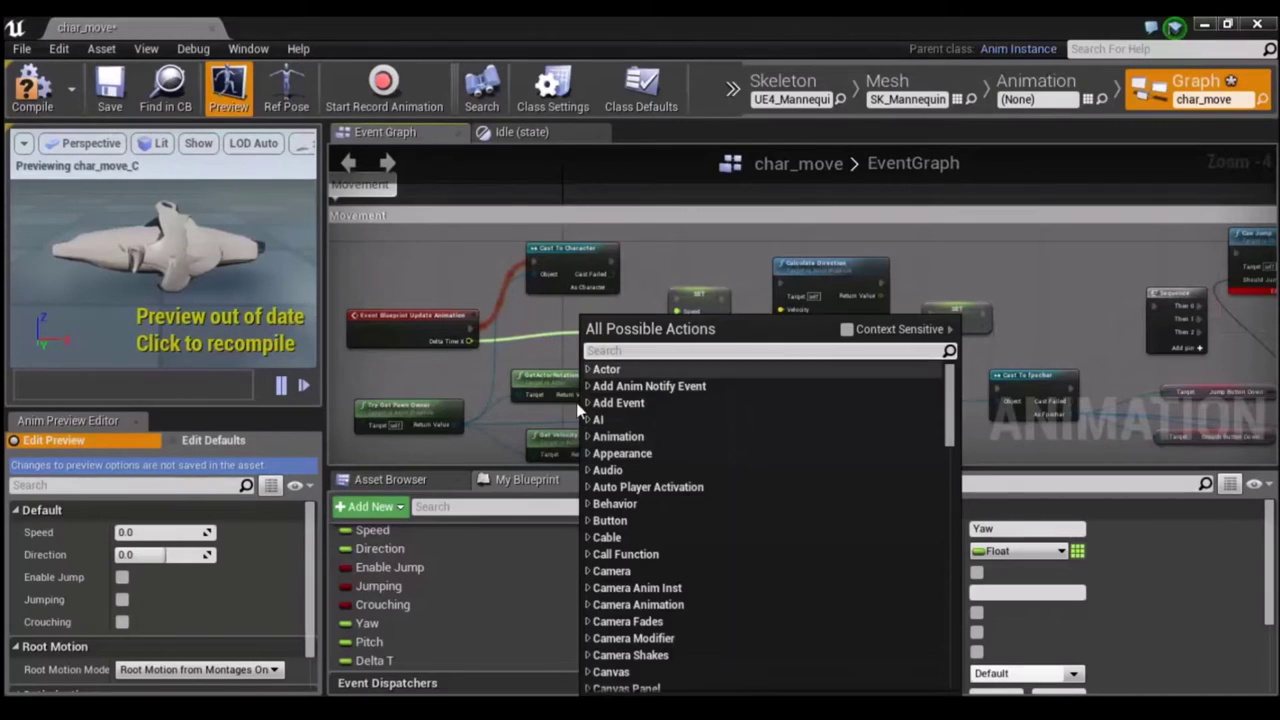
text(se)
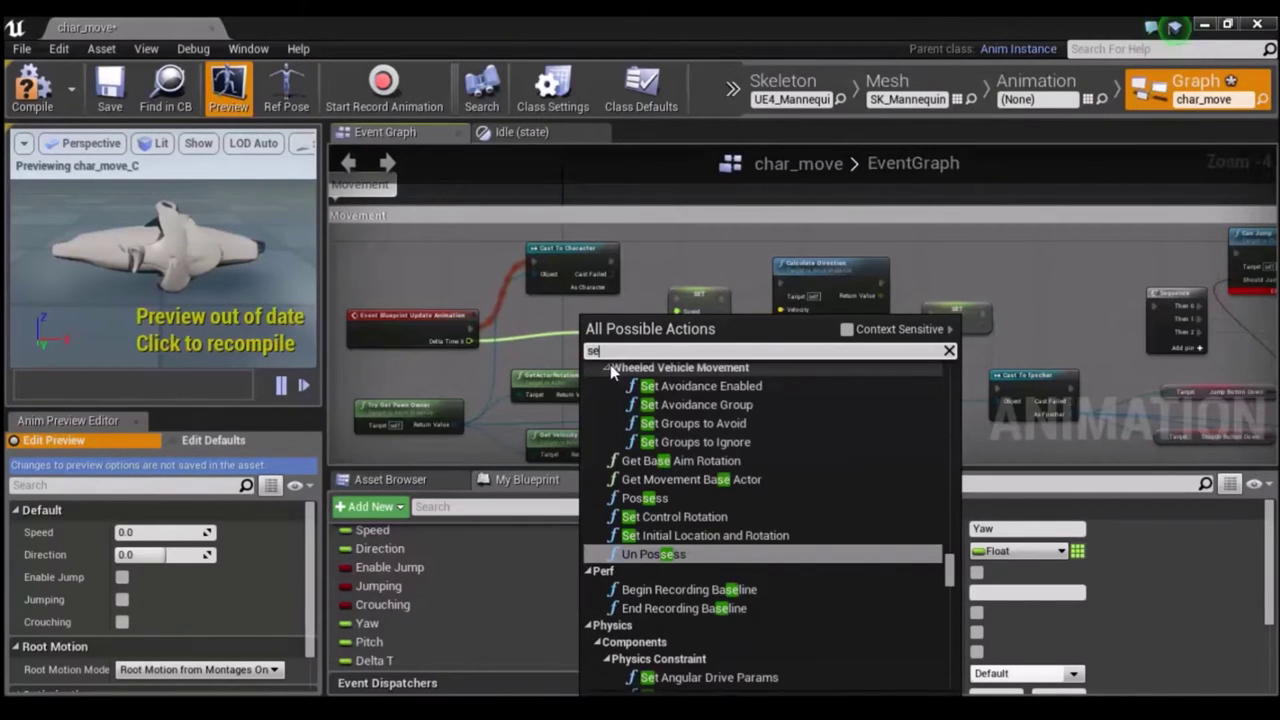
text(td)
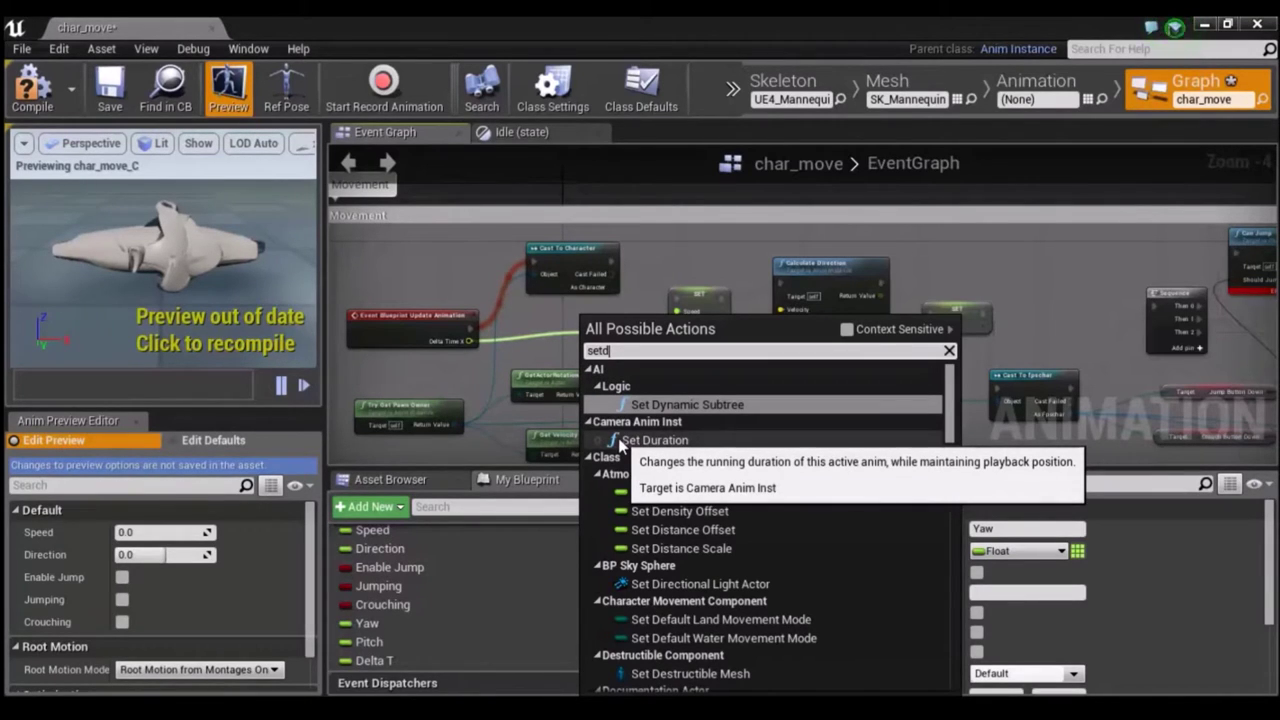
key(BackSpace)
text(de)
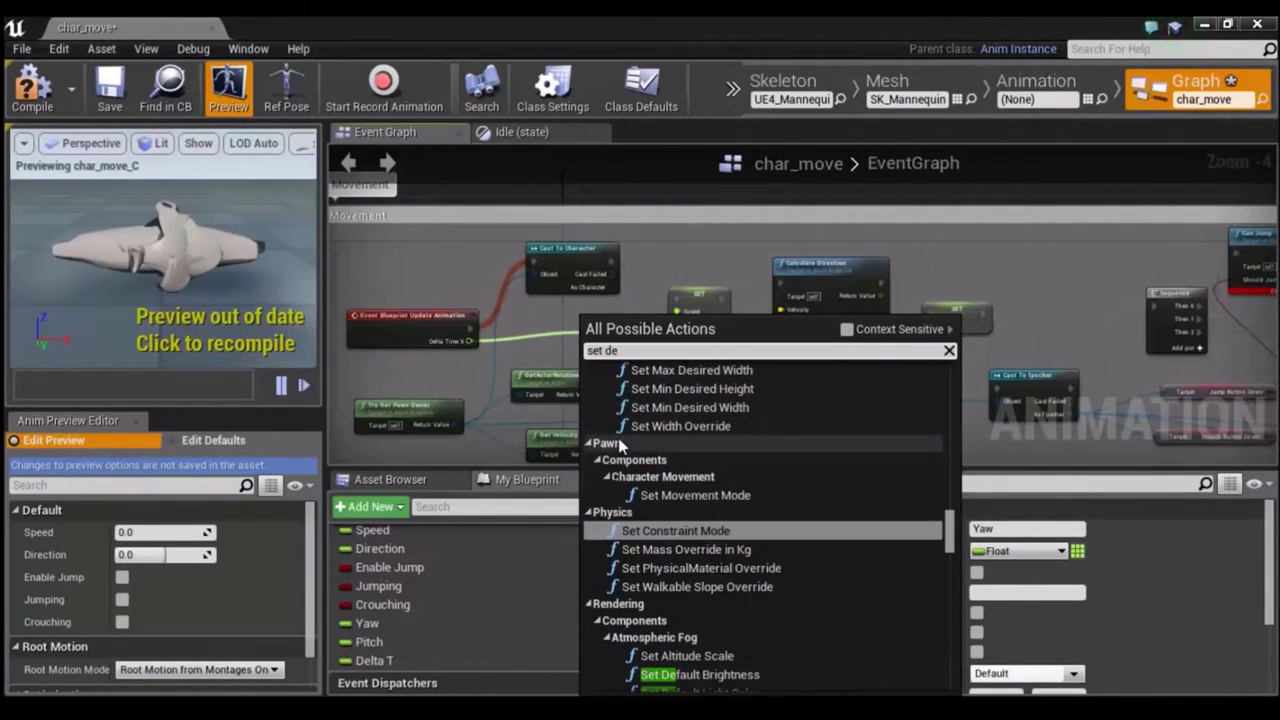
text(lt)
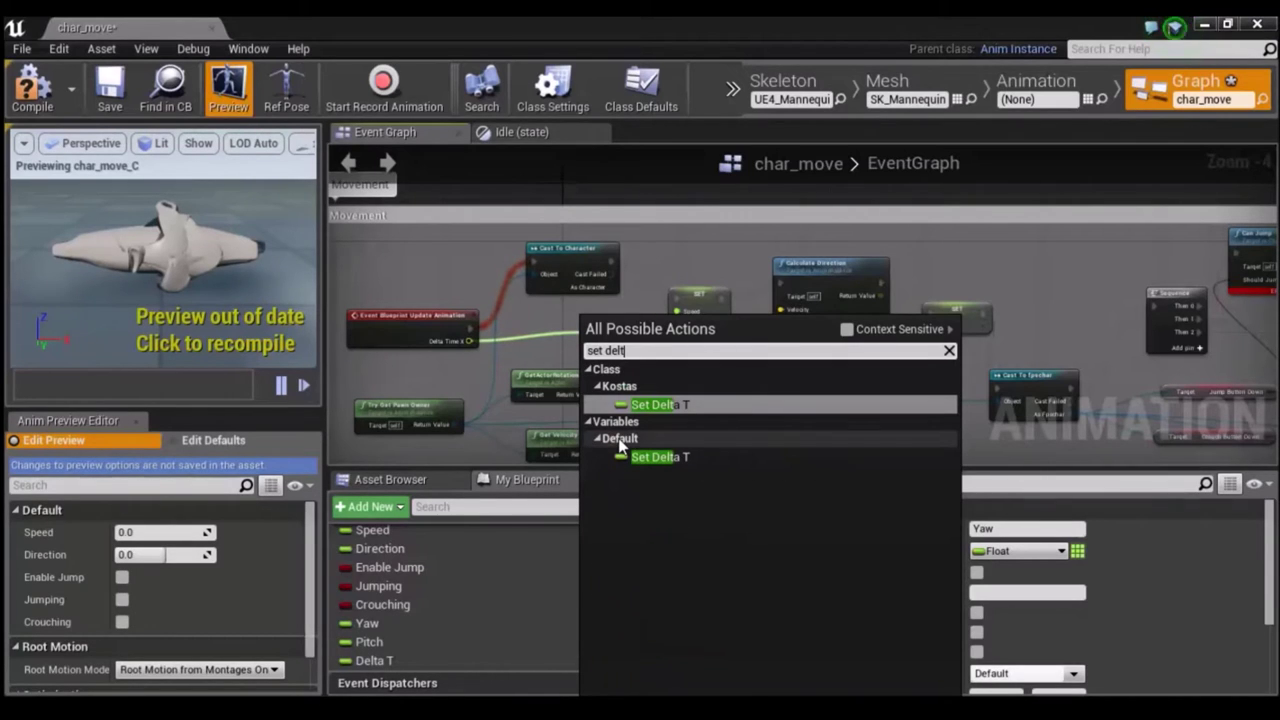
click(686, 459)
Route the update event's execution through Set Delta T into Cast To Character.
drag(617, 341, 566, 319)
drag(470, 325, 535, 330)
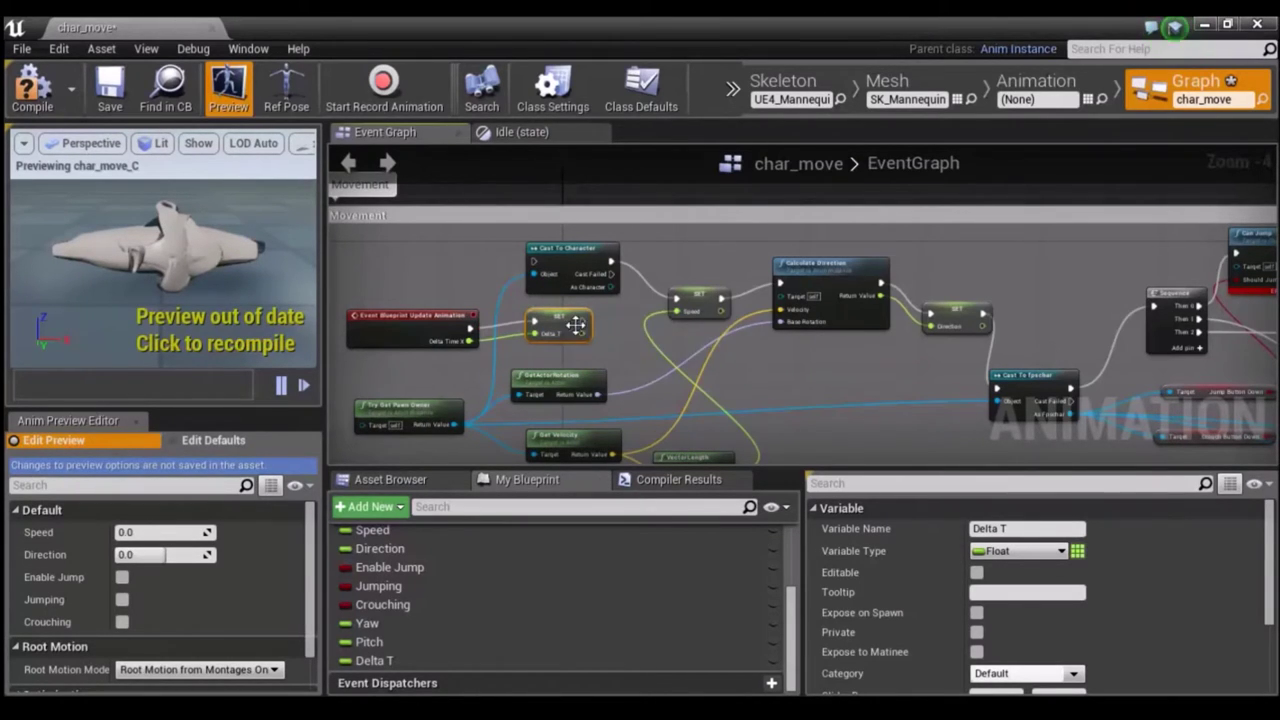
mouse_move(580, 323)
mouse_down()
mouse_move(417, 225)
mouse_move(525, 275)
mouse_move(532, 265)
mouse_up()
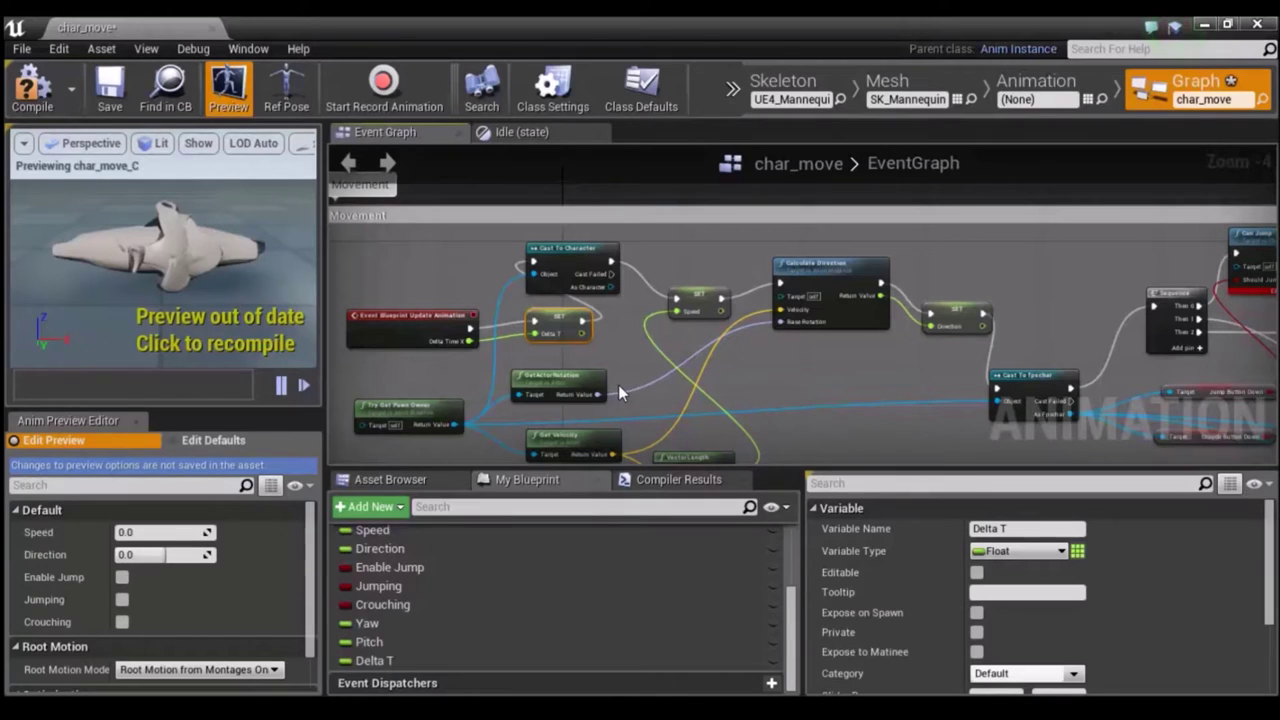
Compile and save char_move, then close its blueprint editor.
click(44, 94)
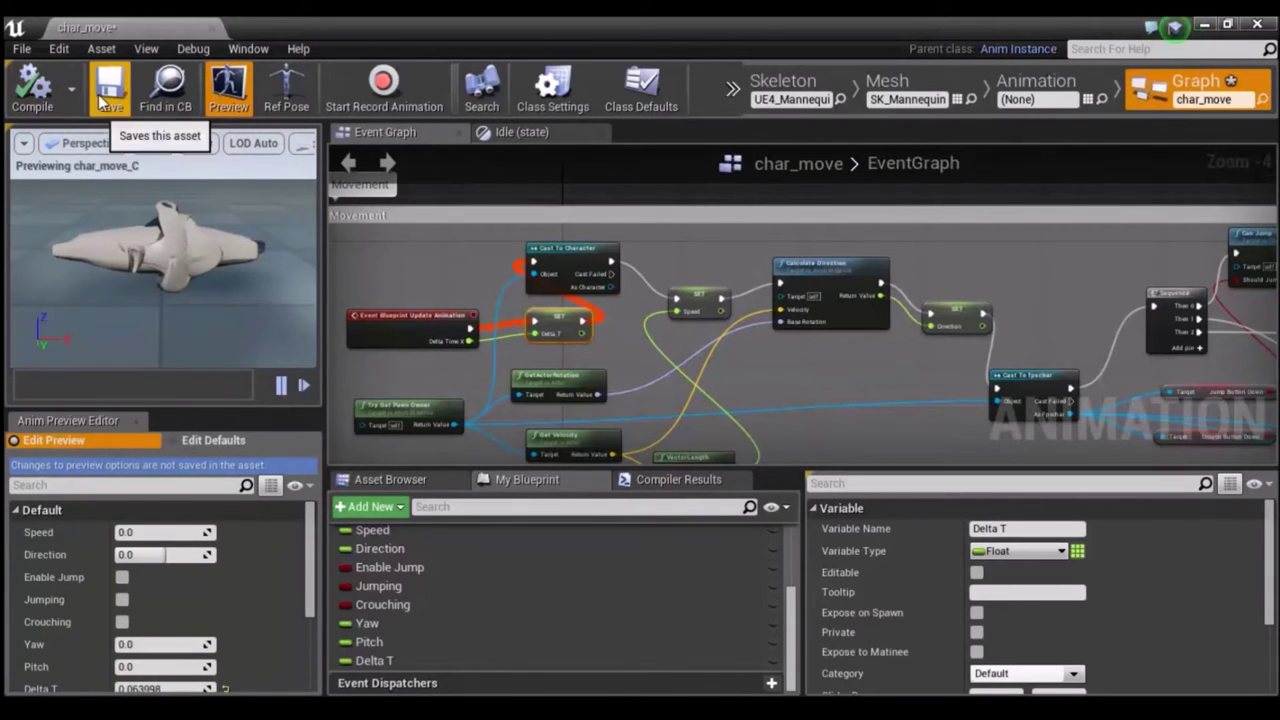
click(102, 93)
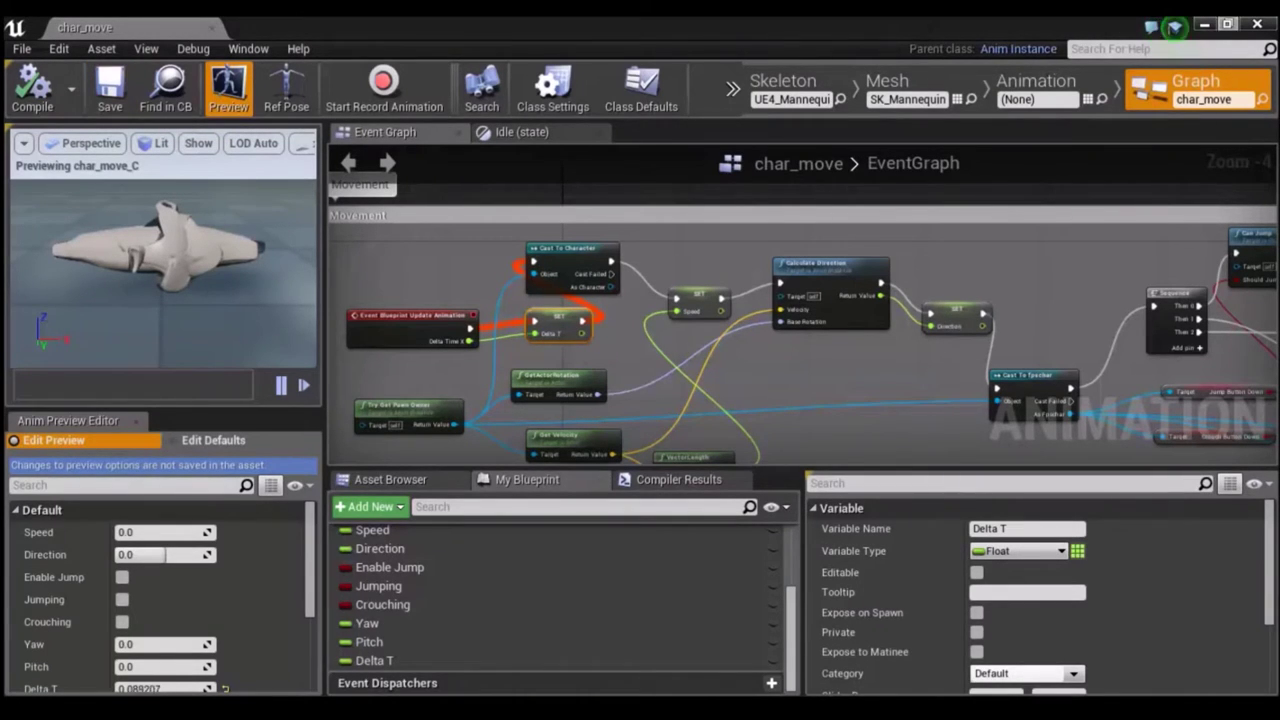
click(1266, 28)
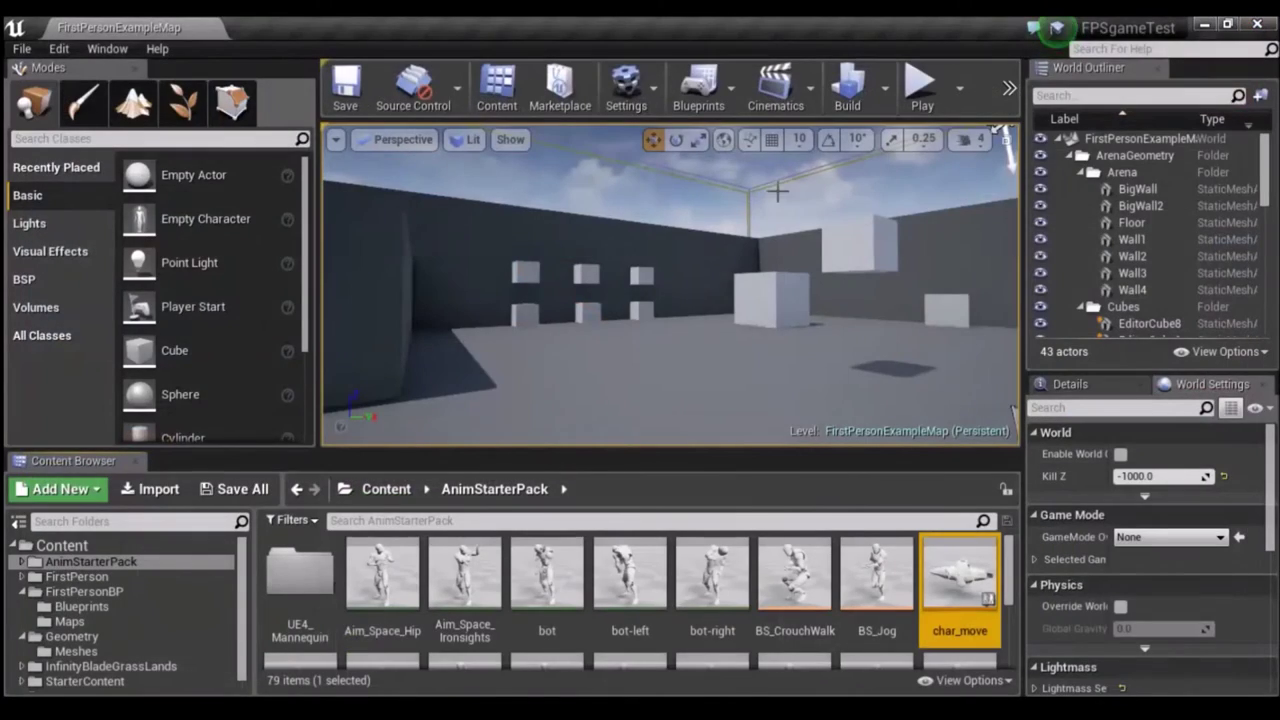
Reopen char_move from the Content Browser and go to the Idle state graph.
right_drag(1000, 140, 914, 286)
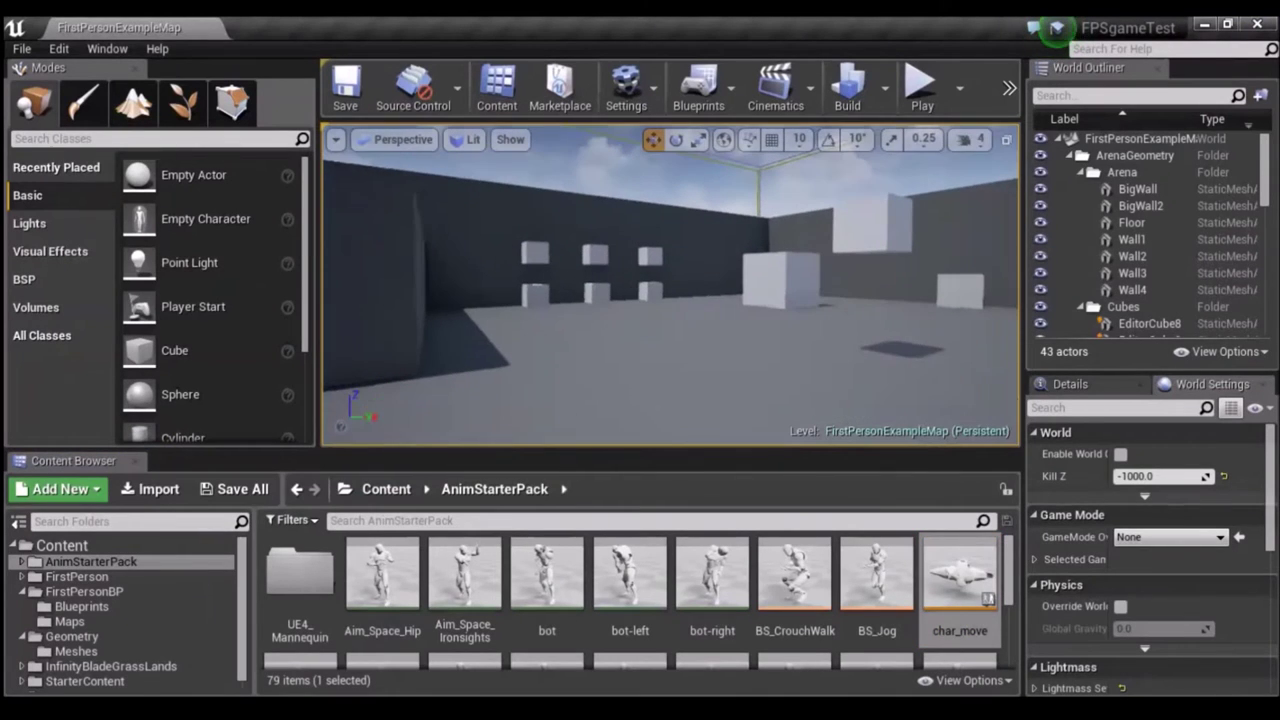
double_click(958, 575)
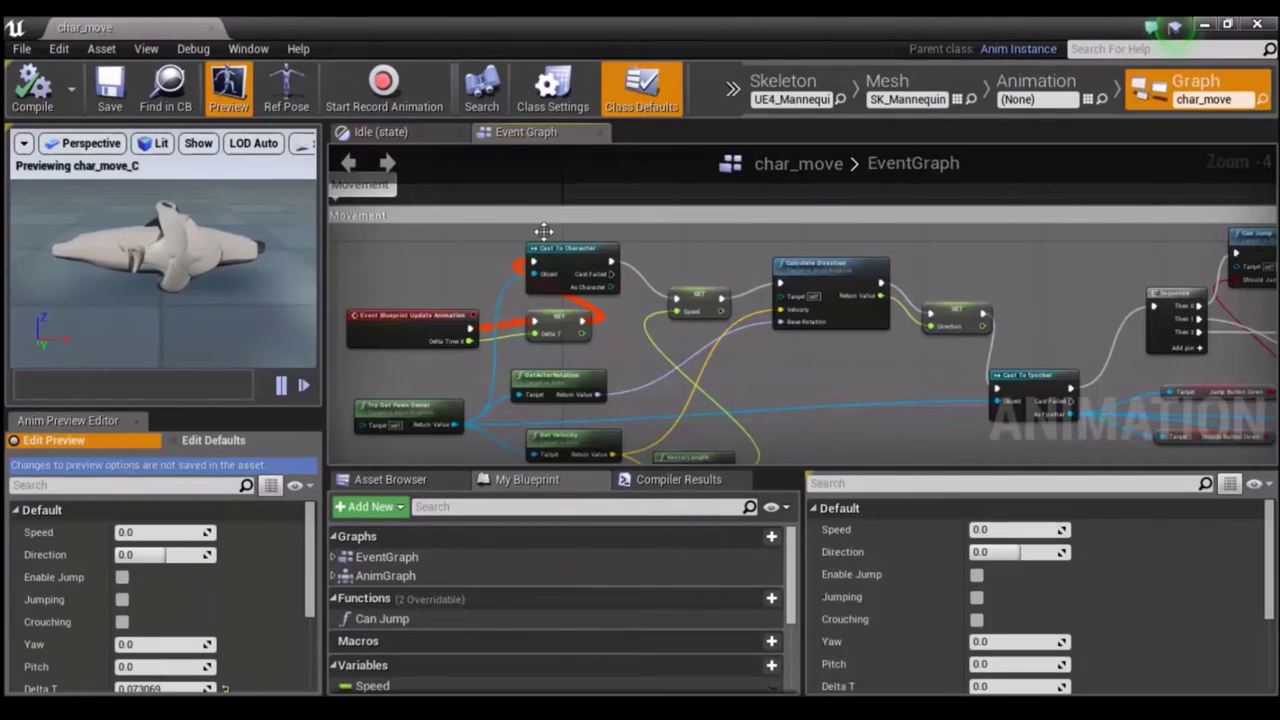
click(395, 132)
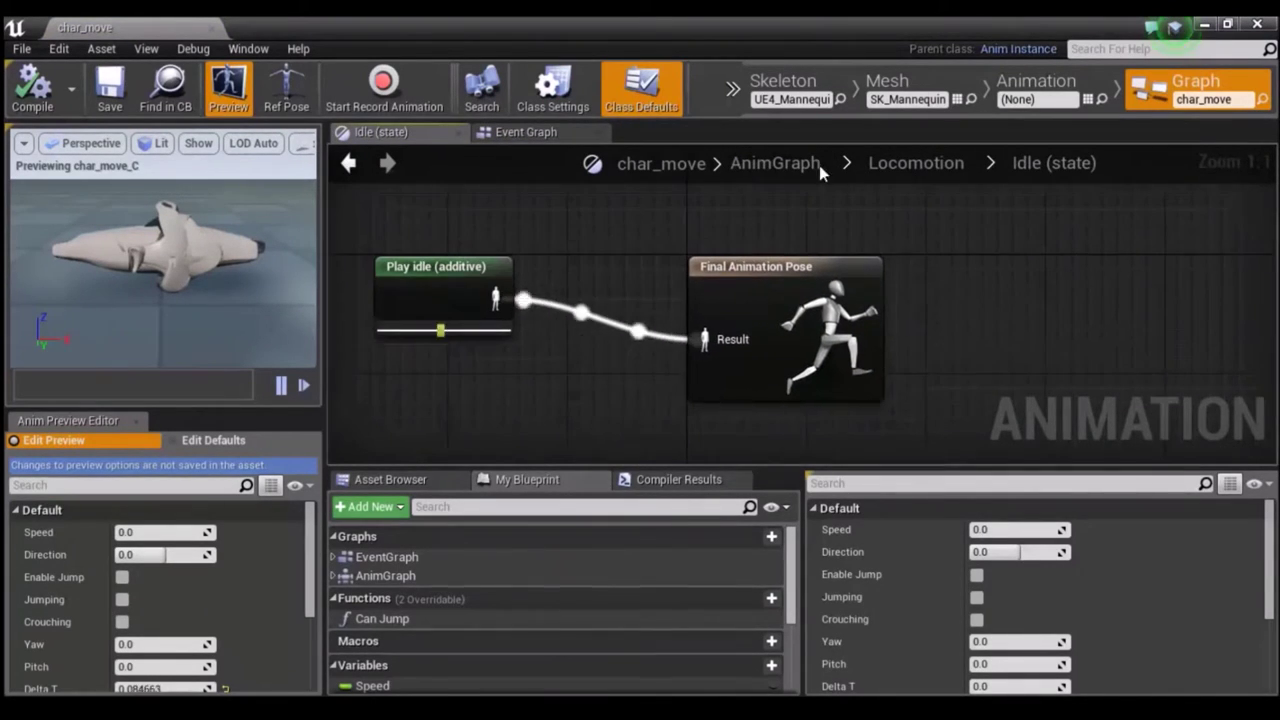
Find 'My' in the Asset Browser and place MyAimOffset in the AnimGraph below Locomotion.
click(791, 163)
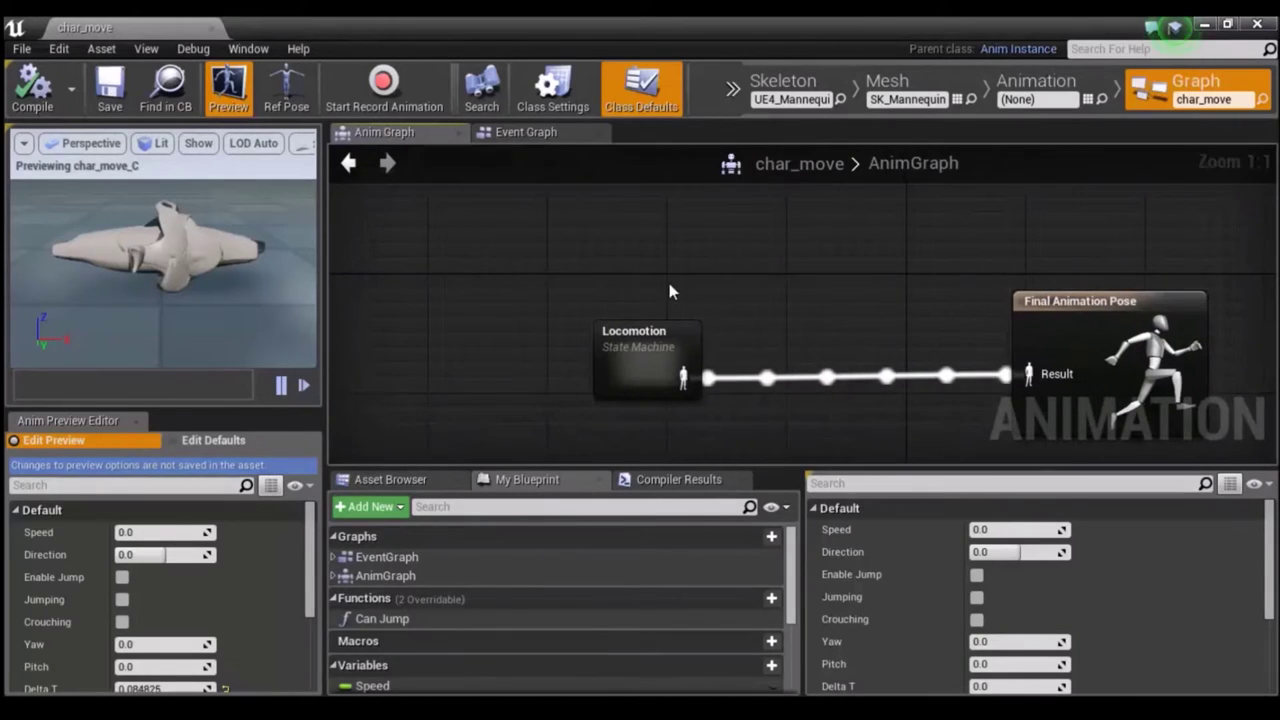
click(390, 479)
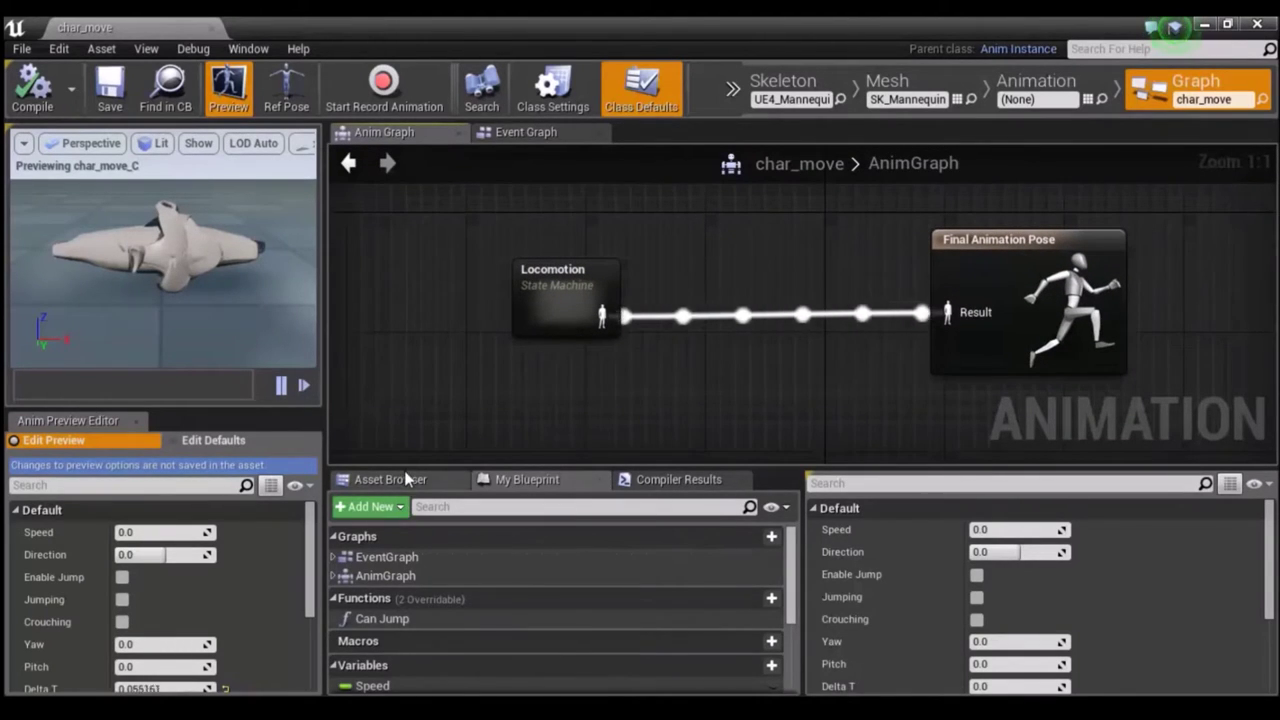
scroll(409, 563, down, 3)
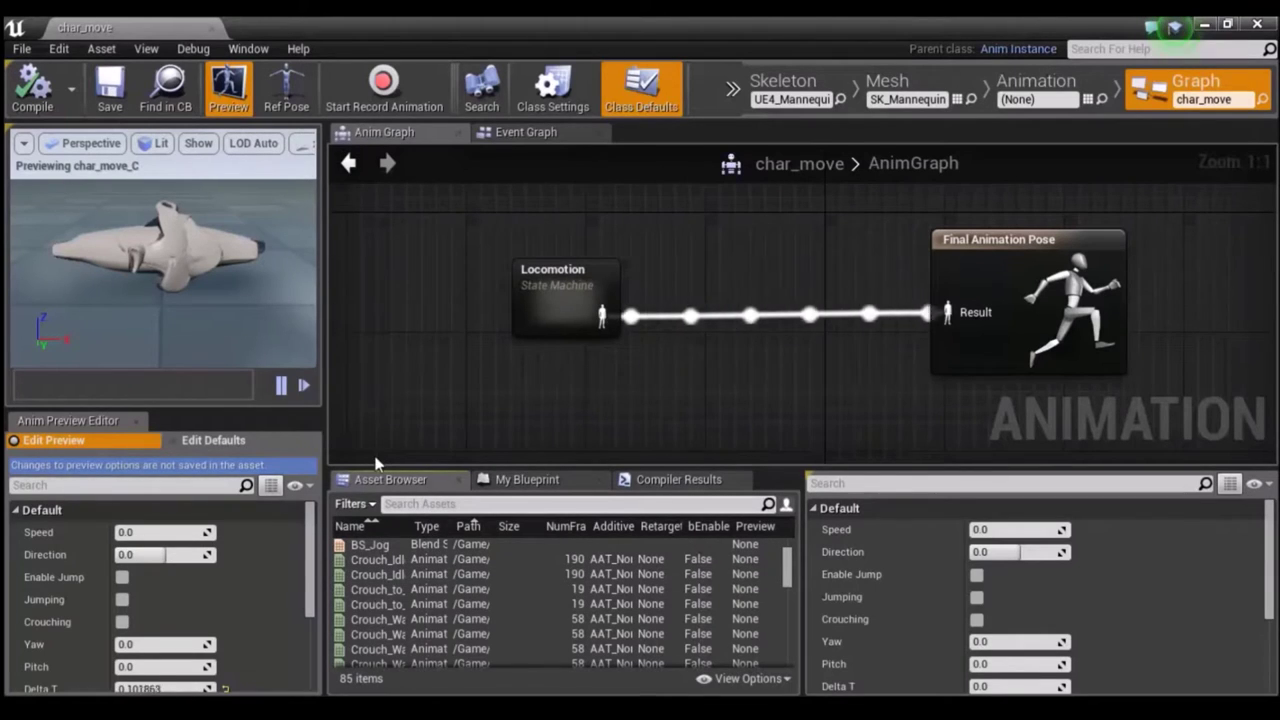
text(idle)
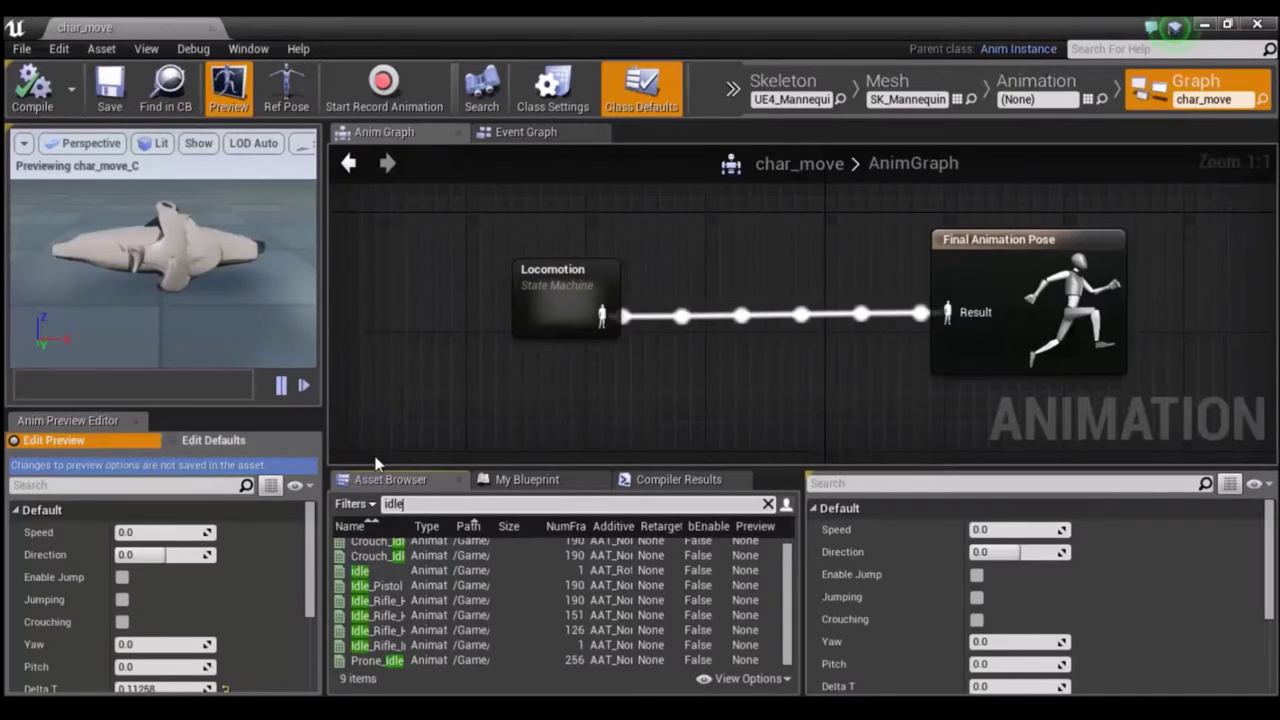
key(BackSpace)
key(BackSpace)
key(BackSpace)
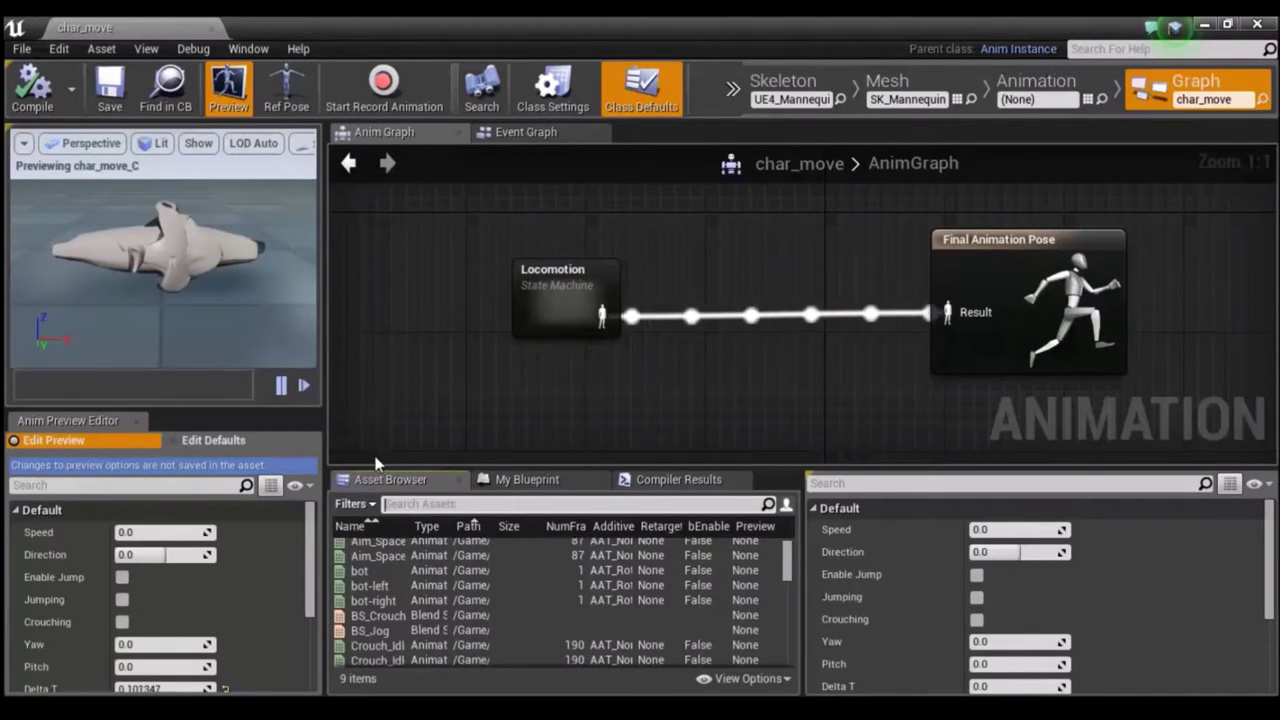
text(My)
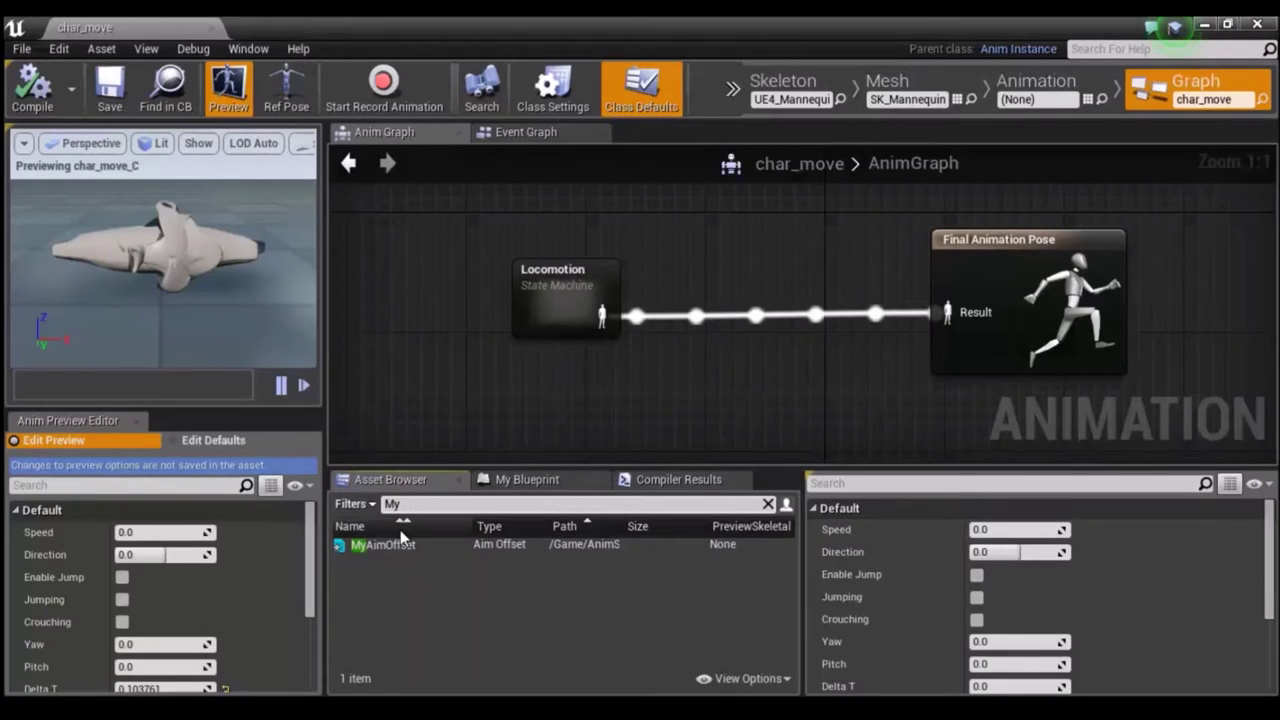
mouse_move(397, 543)
mouse_down()
mouse_move(409, 394)
mouse_move(747, 358)
mouse_up()
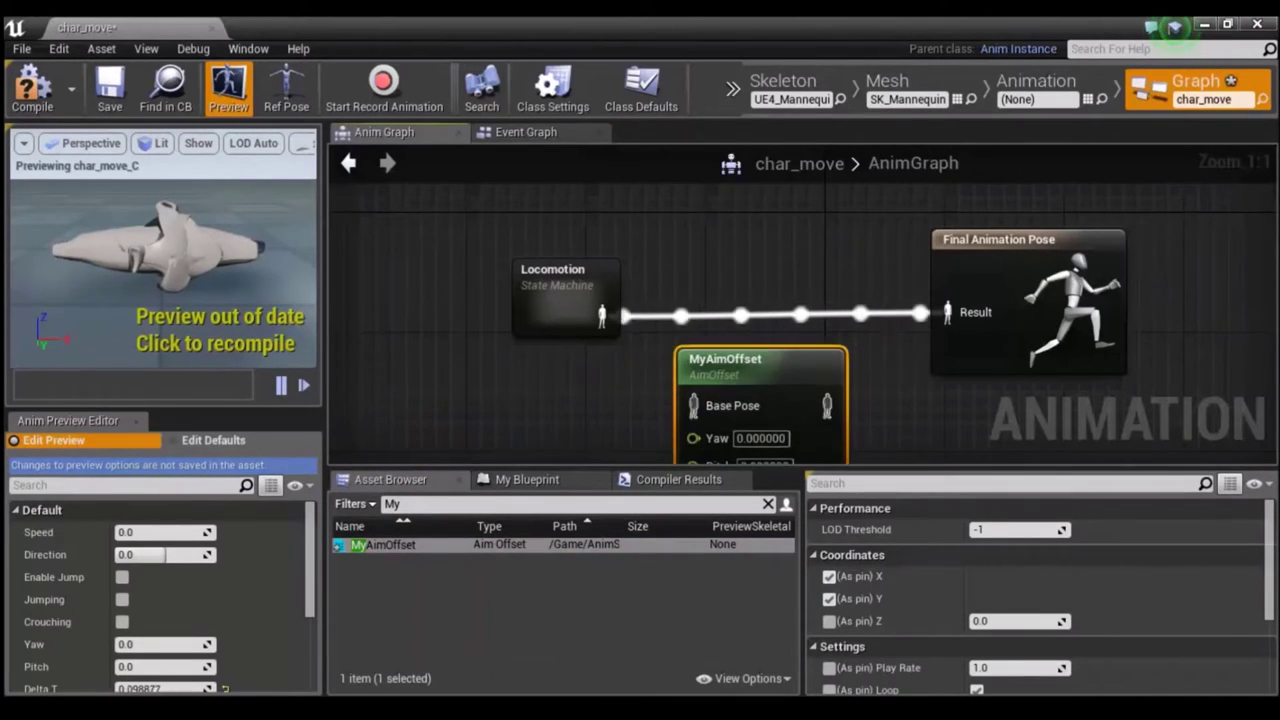
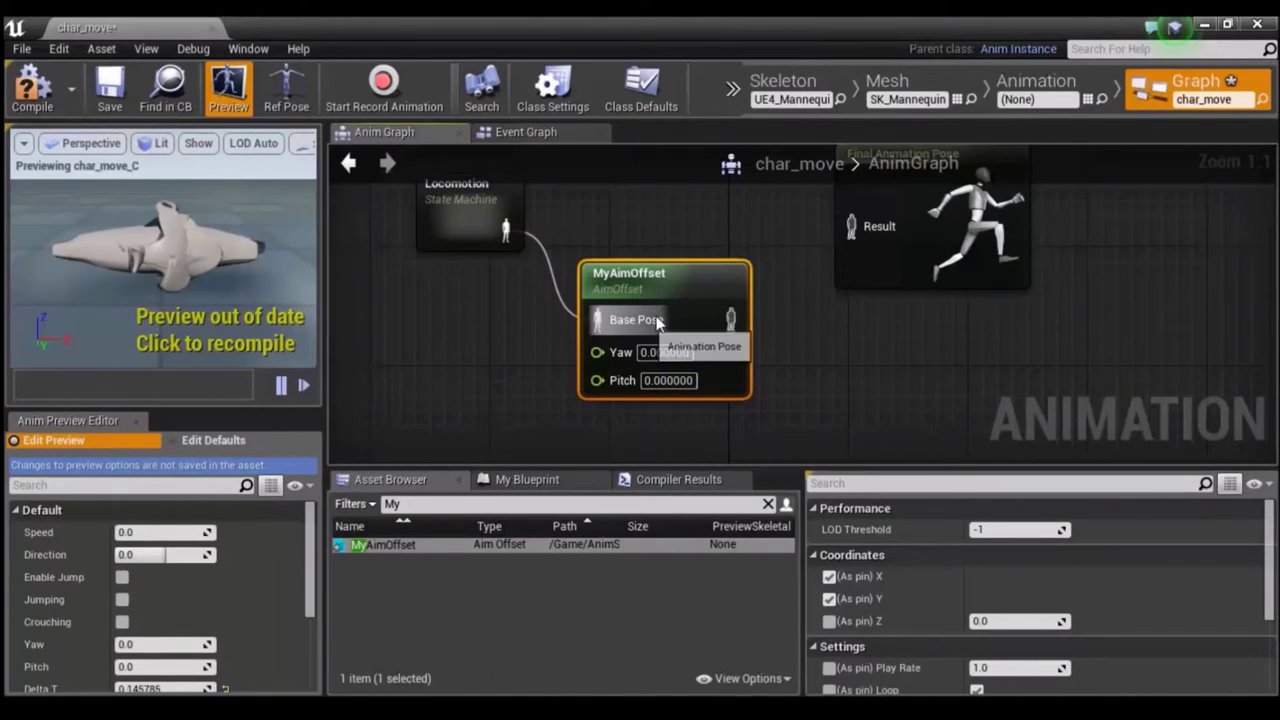
Wire MyAimOffset's output into the Result pose and add a Pitch variable node off its input.
drag(645, 280, 615, 250)
mouse_move(700, 290)
mouse_down()
mouse_move(849, 243)
mouse_move(851, 227)
mouse_up()
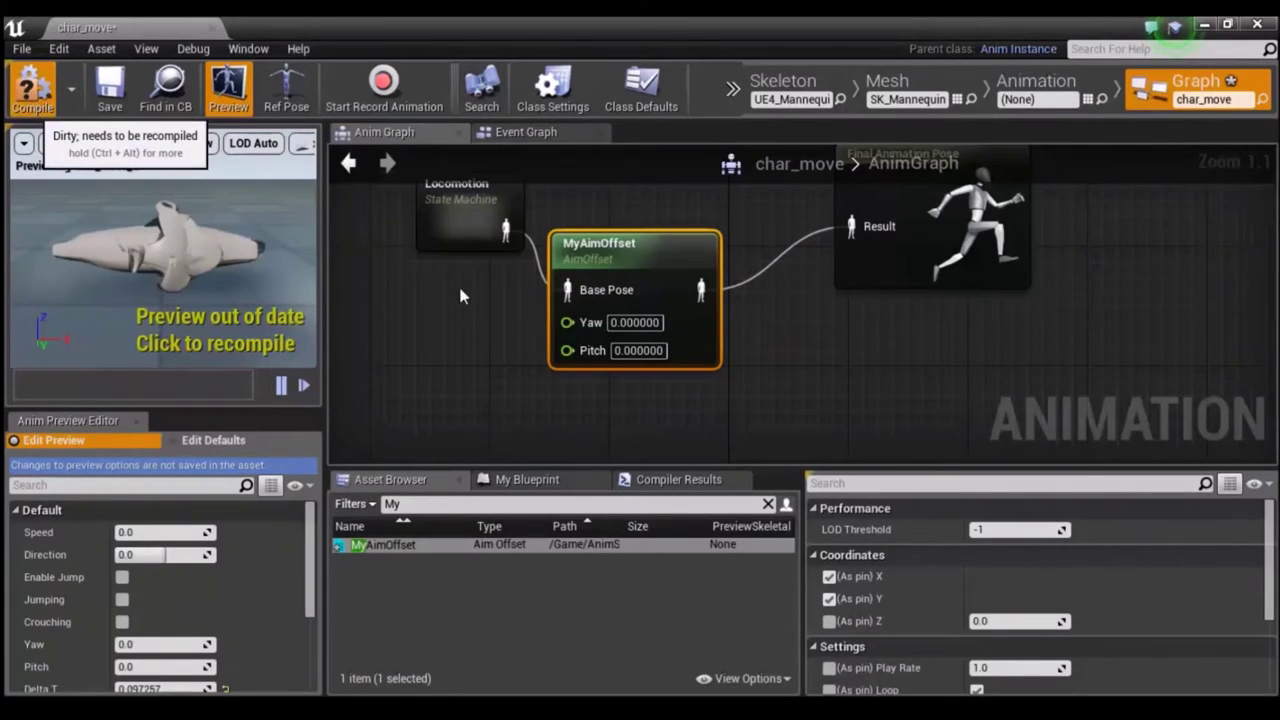
drag(567, 322, 456, 326)
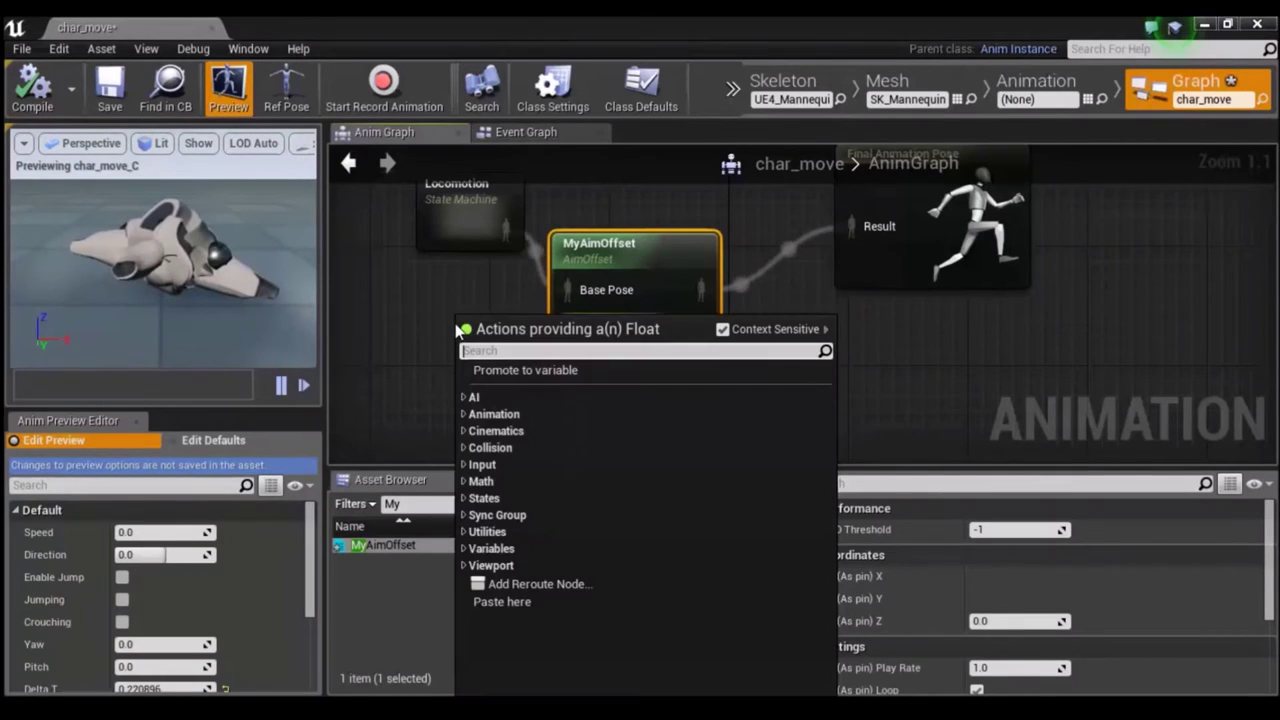
text(pit)
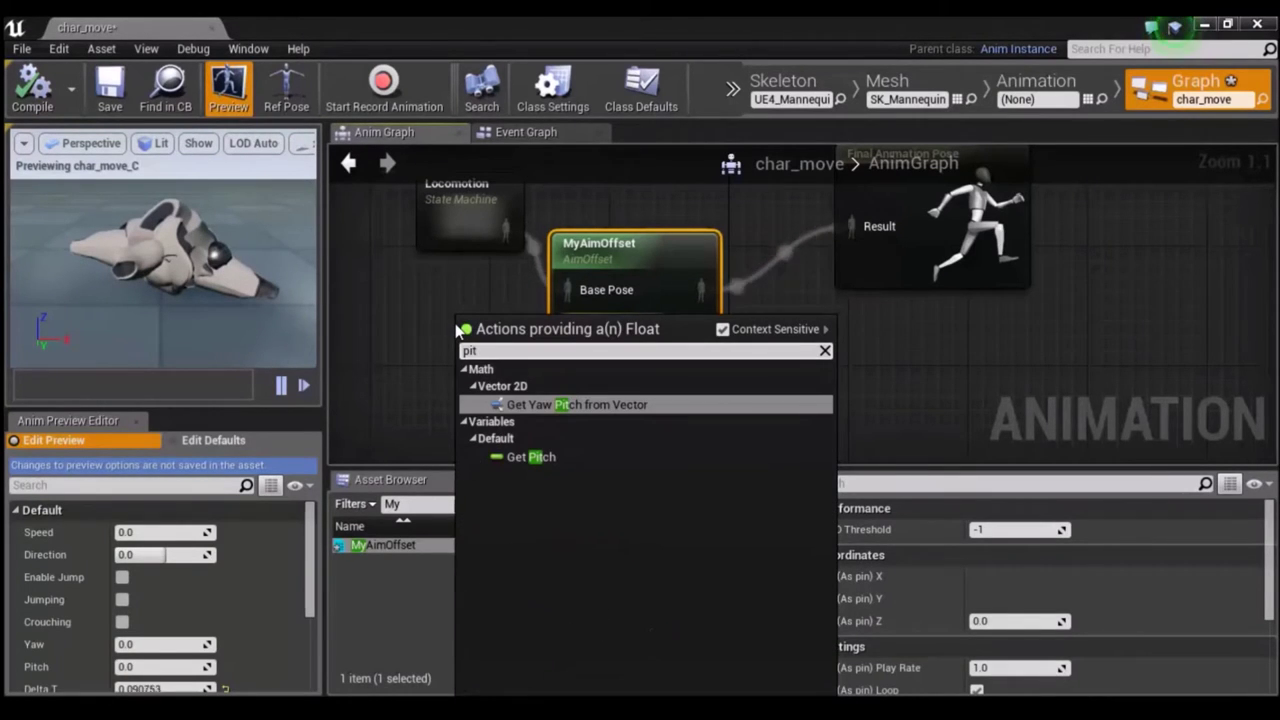
click(536, 458)
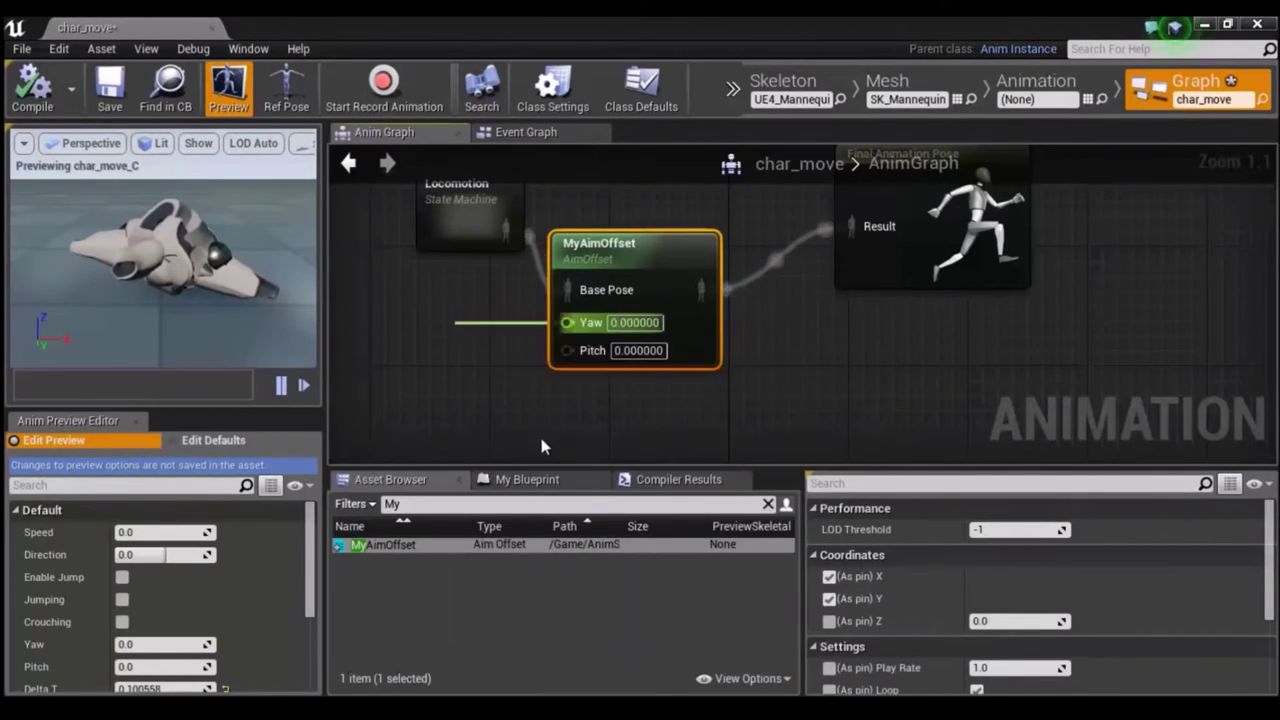
mouse_move(518, 336)
mouse_down()
mouse_move(430, 330)
mouse_move(575, 357)
mouse_up()
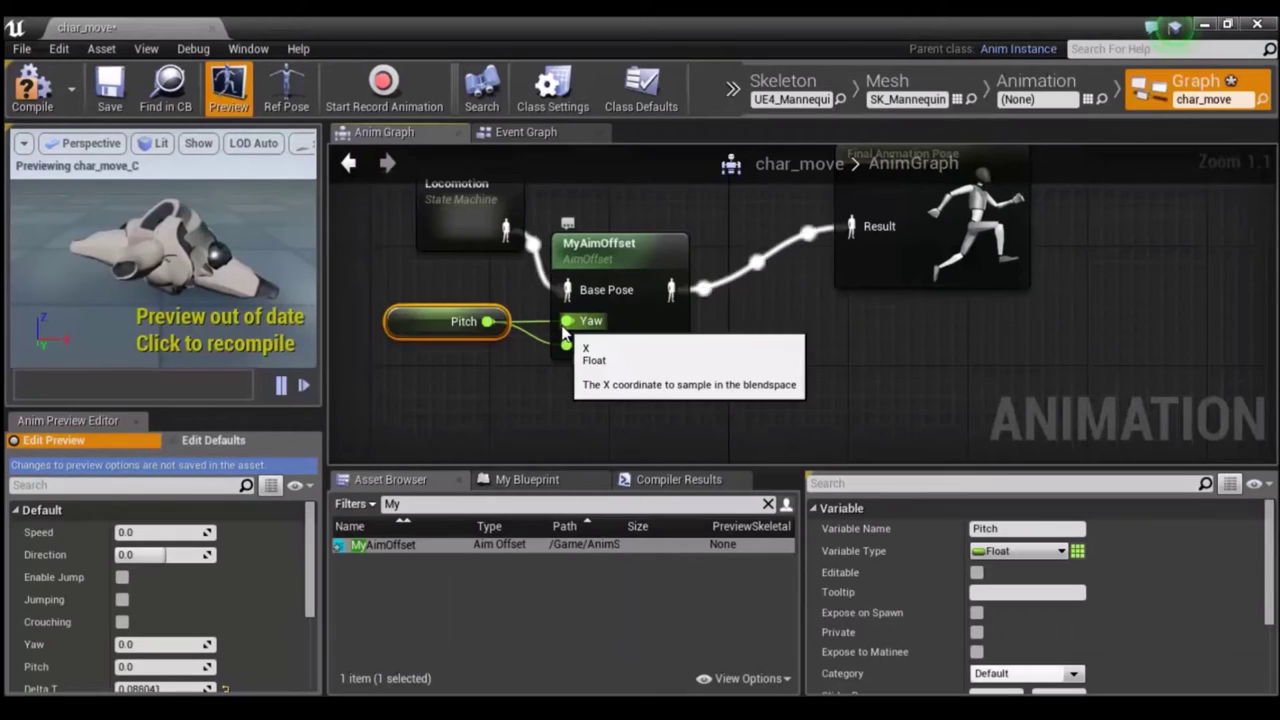
Break the mistaken Pitch link on the Yaw pin and wire a Yaw variable node into MyAimOffset.
right_click(565, 325)
click(601, 350)
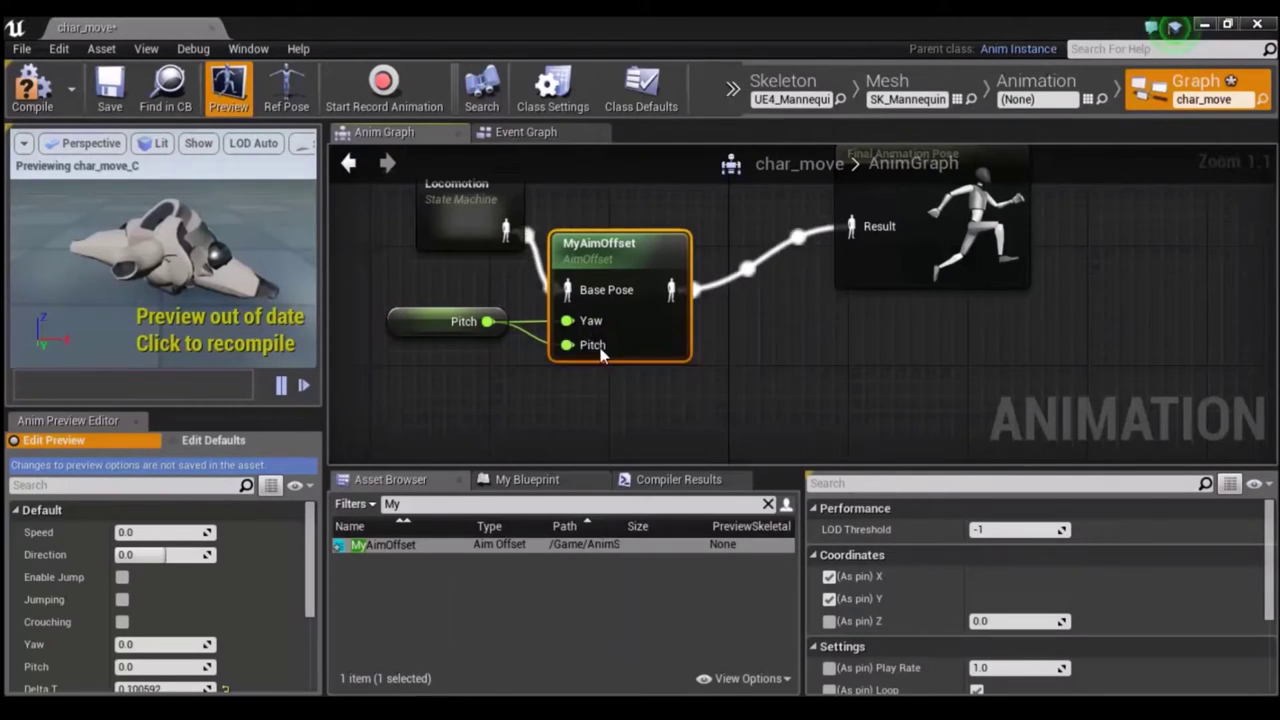
ctrl+drag(567, 347, 440, 414)
text(y)
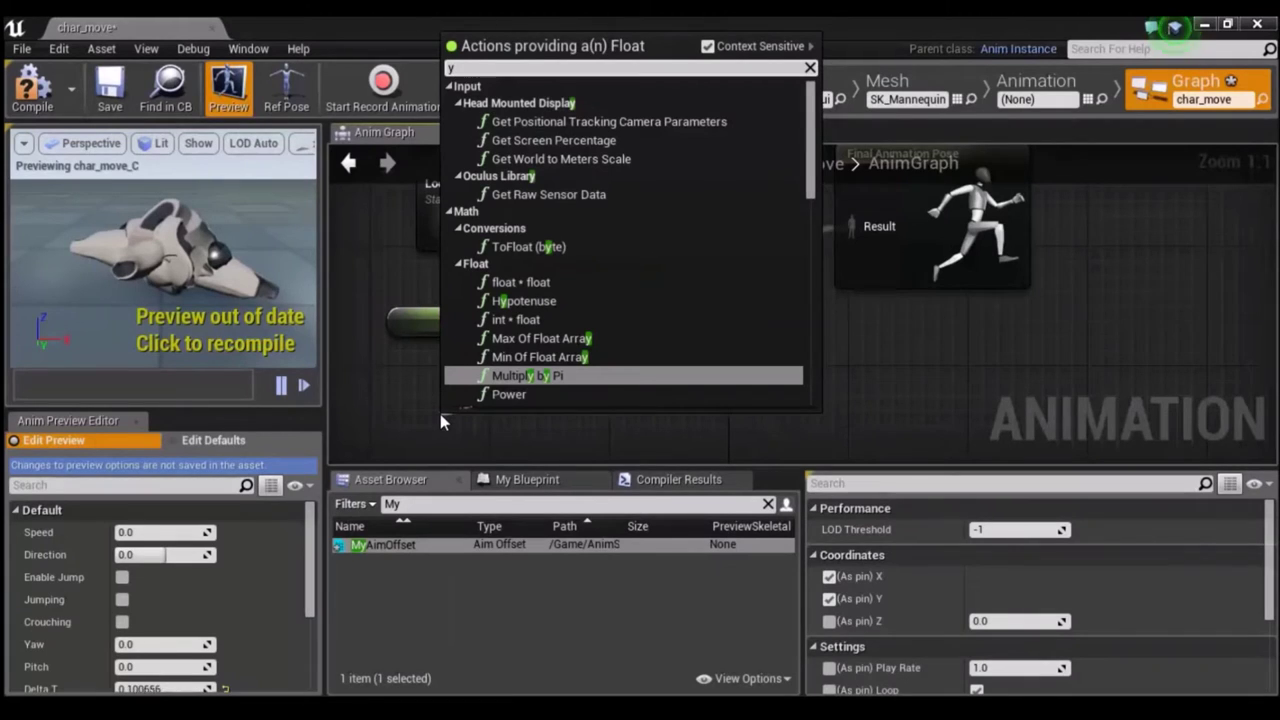
text(aw)
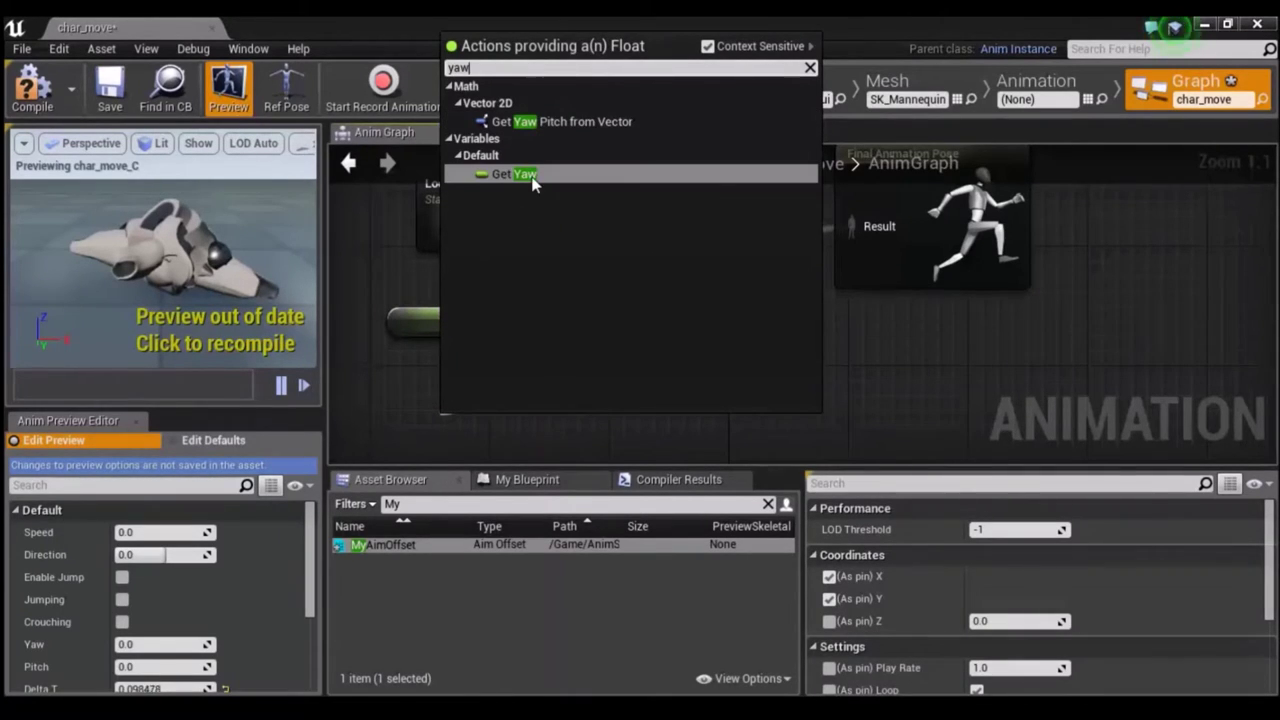
click(530, 174)
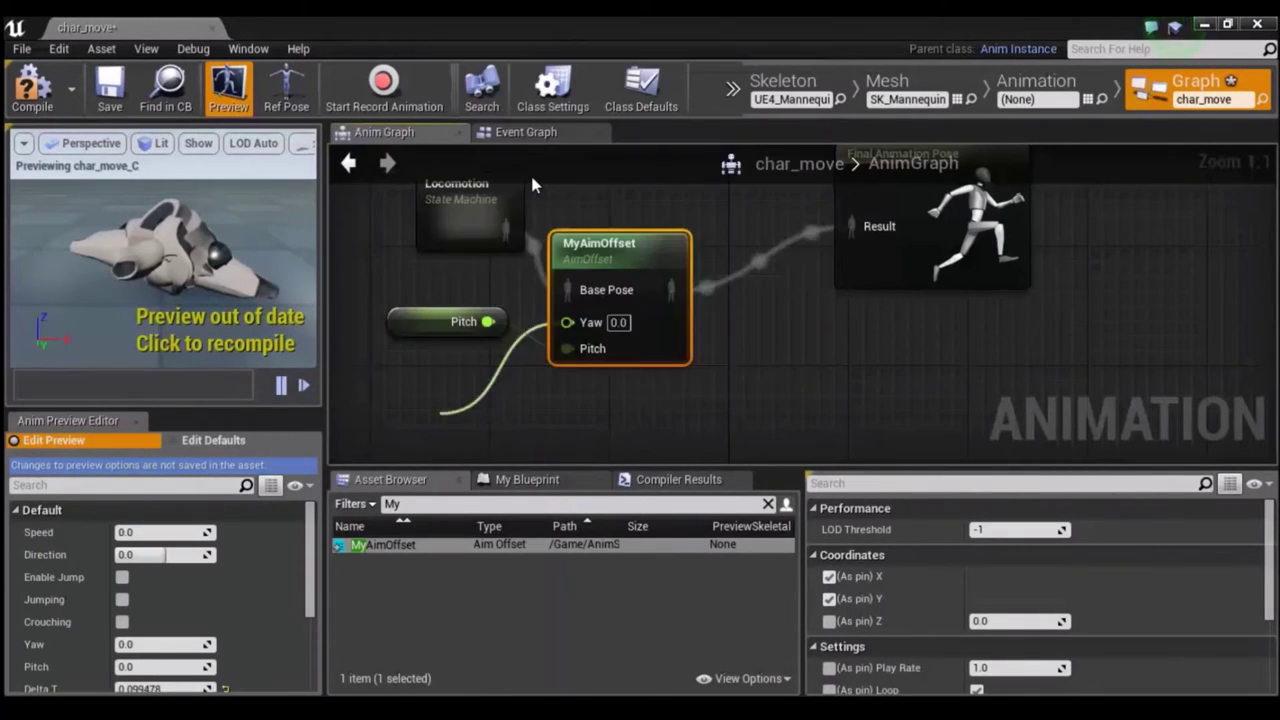
Compile and save char_move, stack the Yaw node above Pitch, and close the blueprint editor.
click(30, 76)
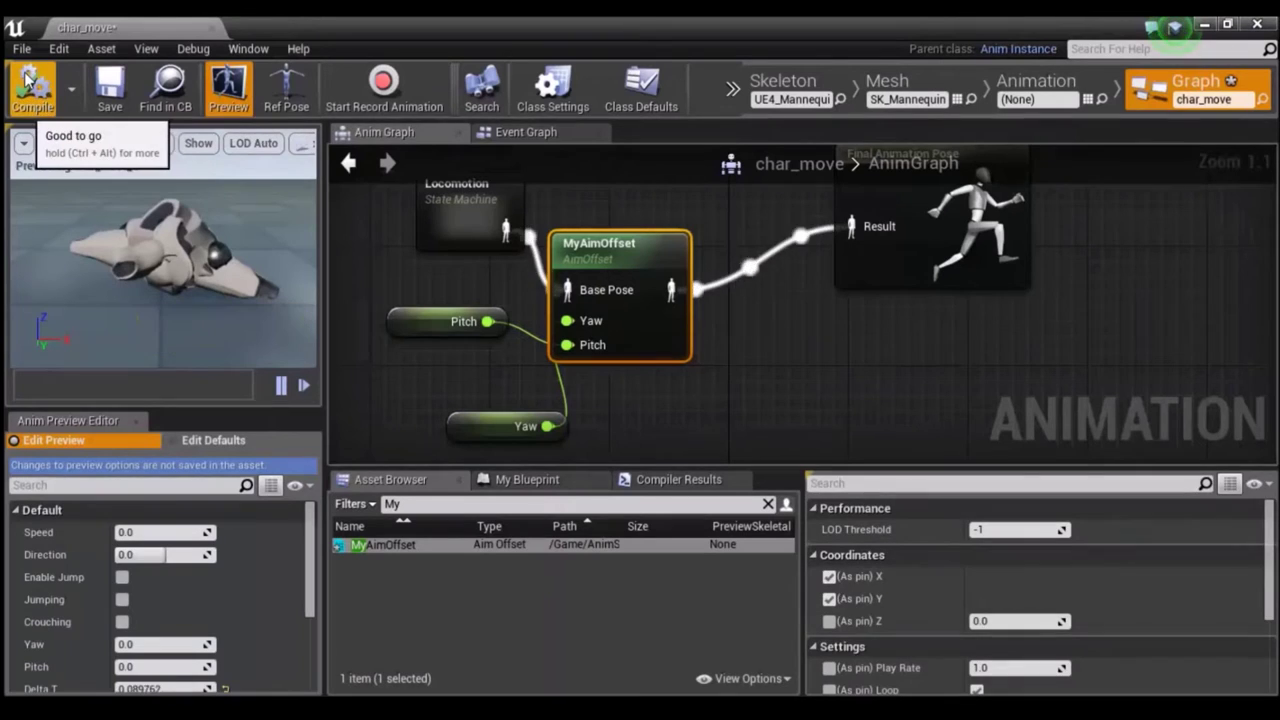
click(112, 100)
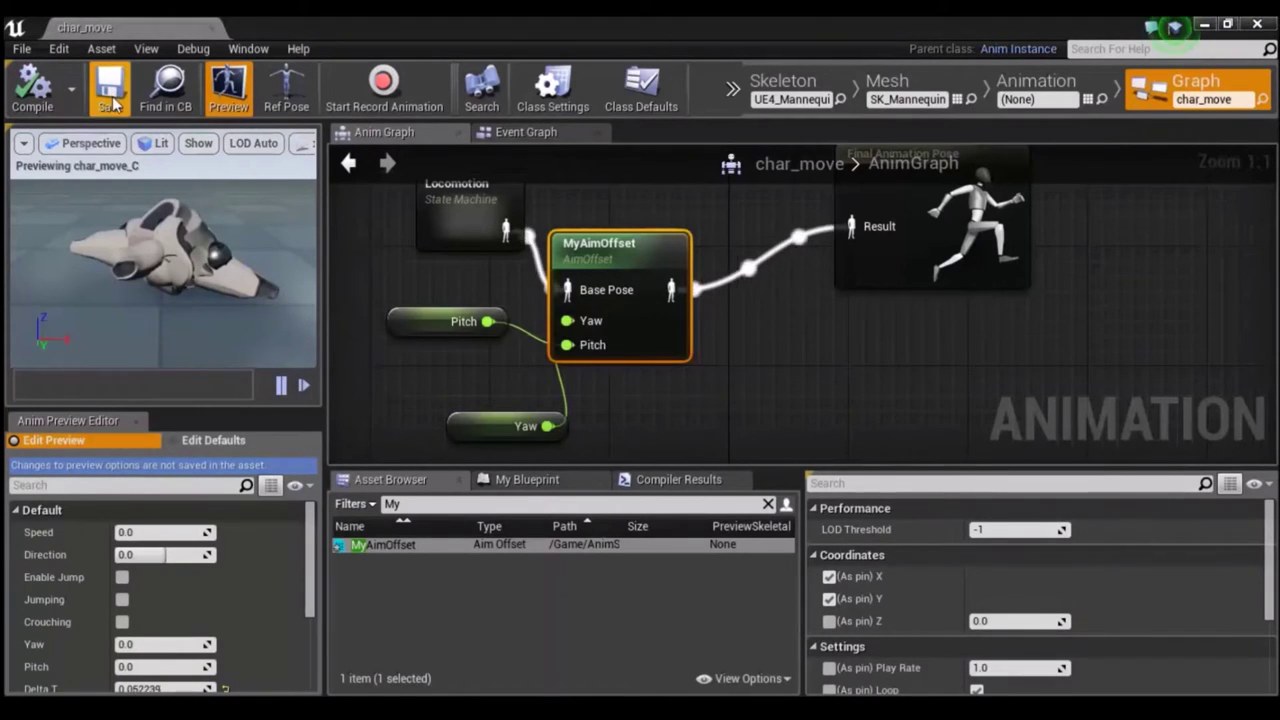
scroll(708, 411, down, 2)
scroll(712, 405, up, 1)
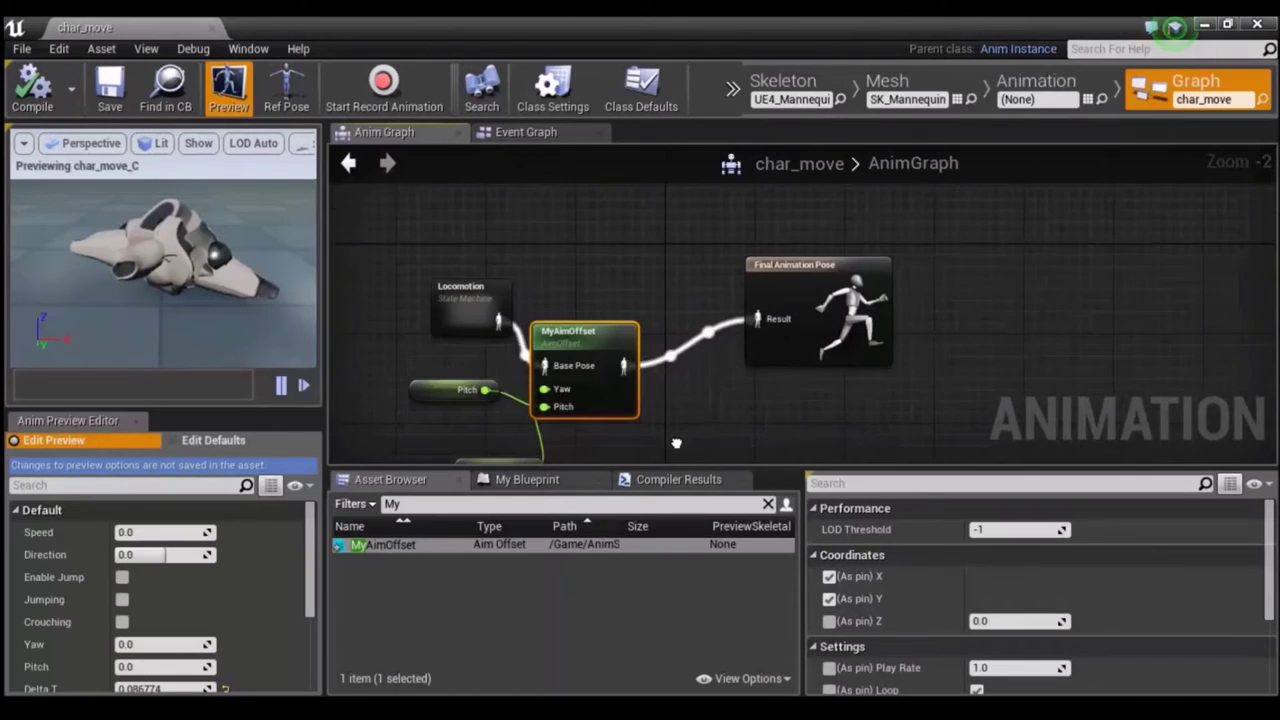
scroll(485, 355, down, 1)
drag(533, 421, 405, 308)
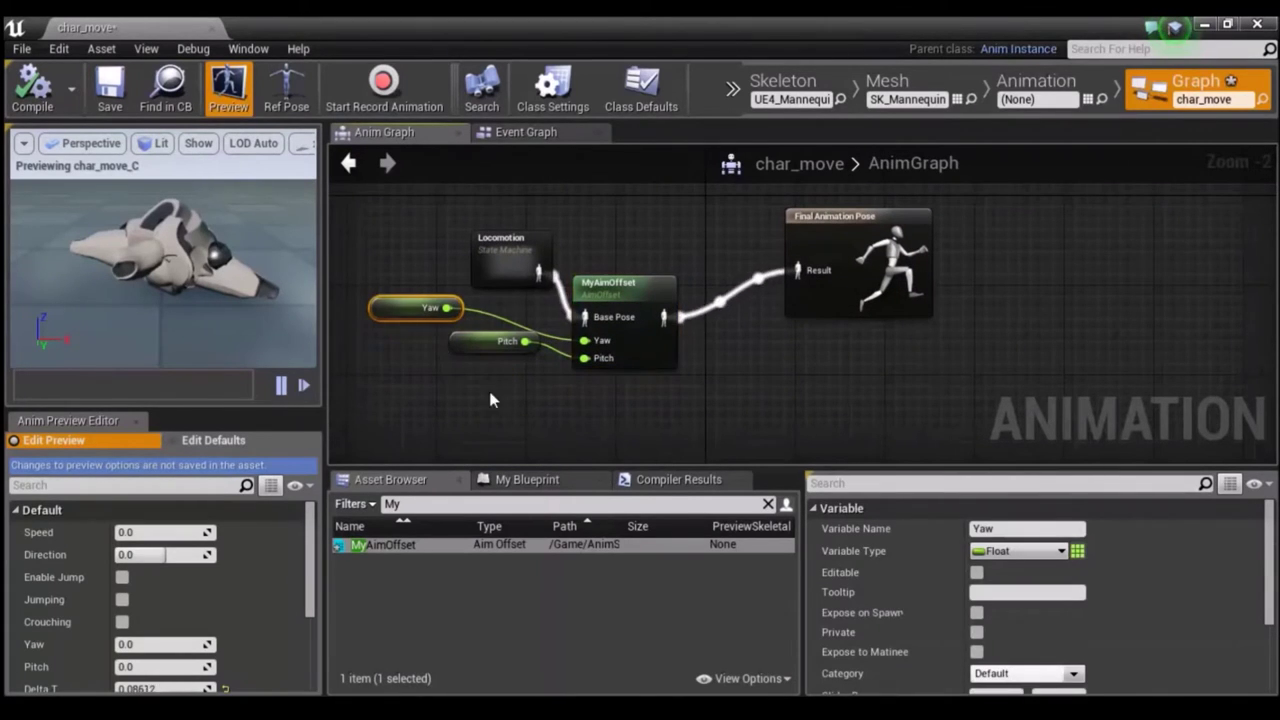
mouse_move(471, 340)
mouse_down()
mouse_move(466, 362)
mouse_move(412, 377)
mouse_up()
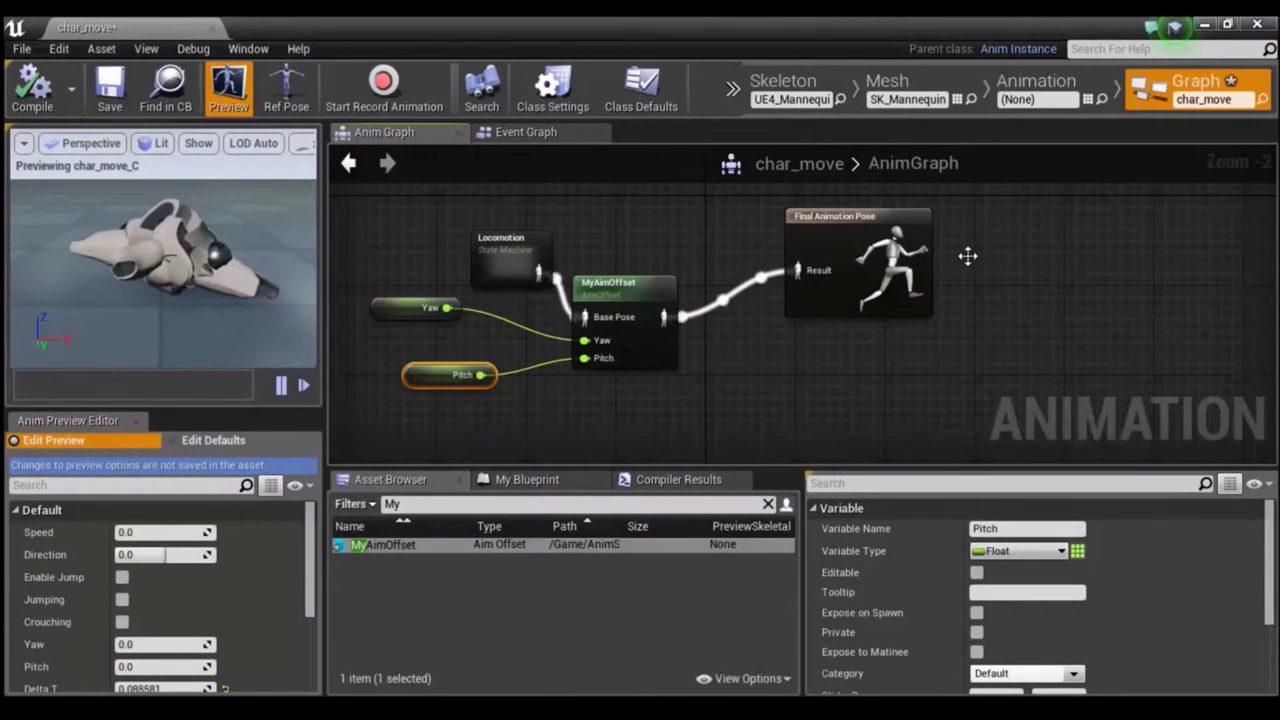
click(1251, 24)
scroll(772, 613, down, 3)
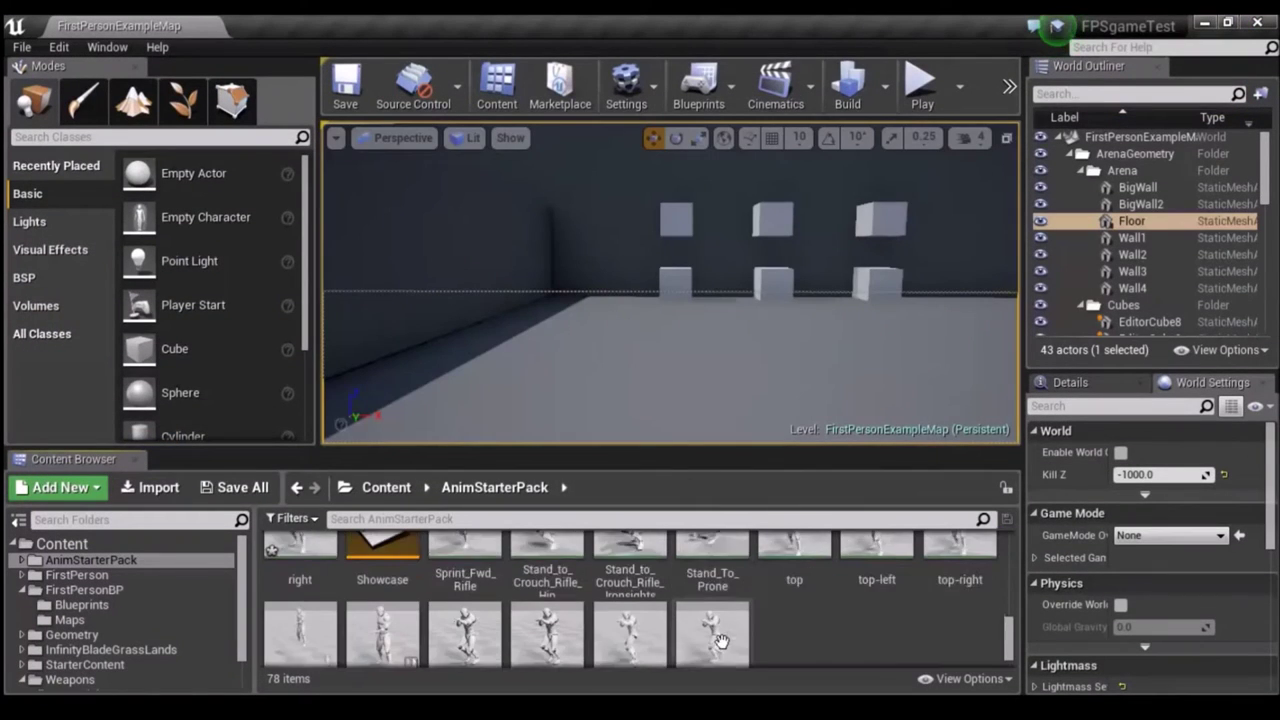
Create an Aim Offset on UE4_Mannequin_Skeleton named MyAimOffset in AnimStarterPack and open it.
scroll(772, 613, down, 3)
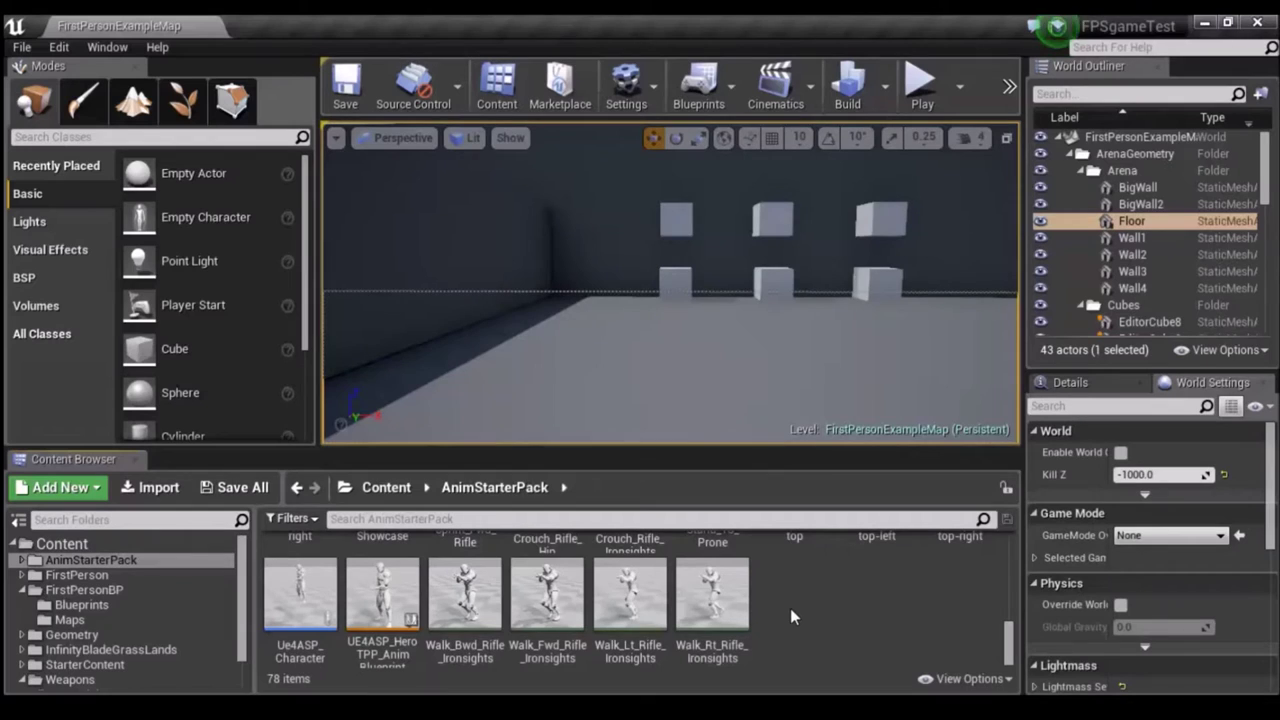
right_click(790, 608)
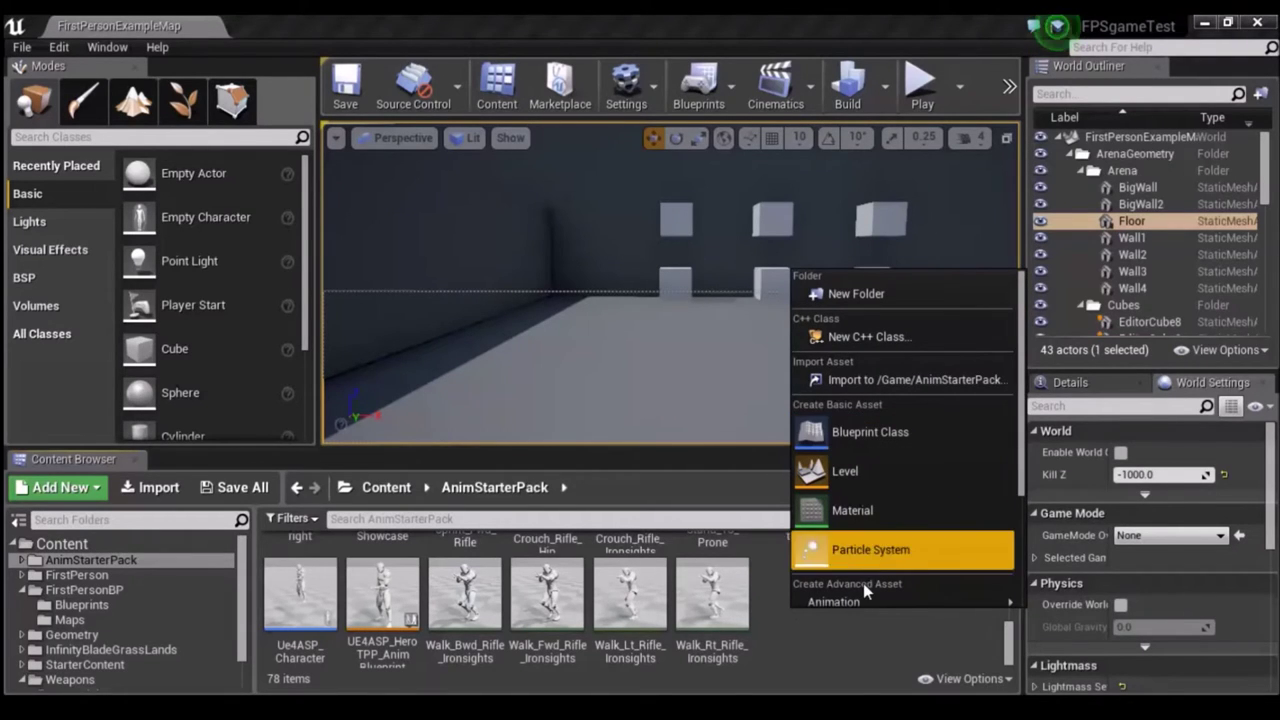
mouse_move(861, 598)
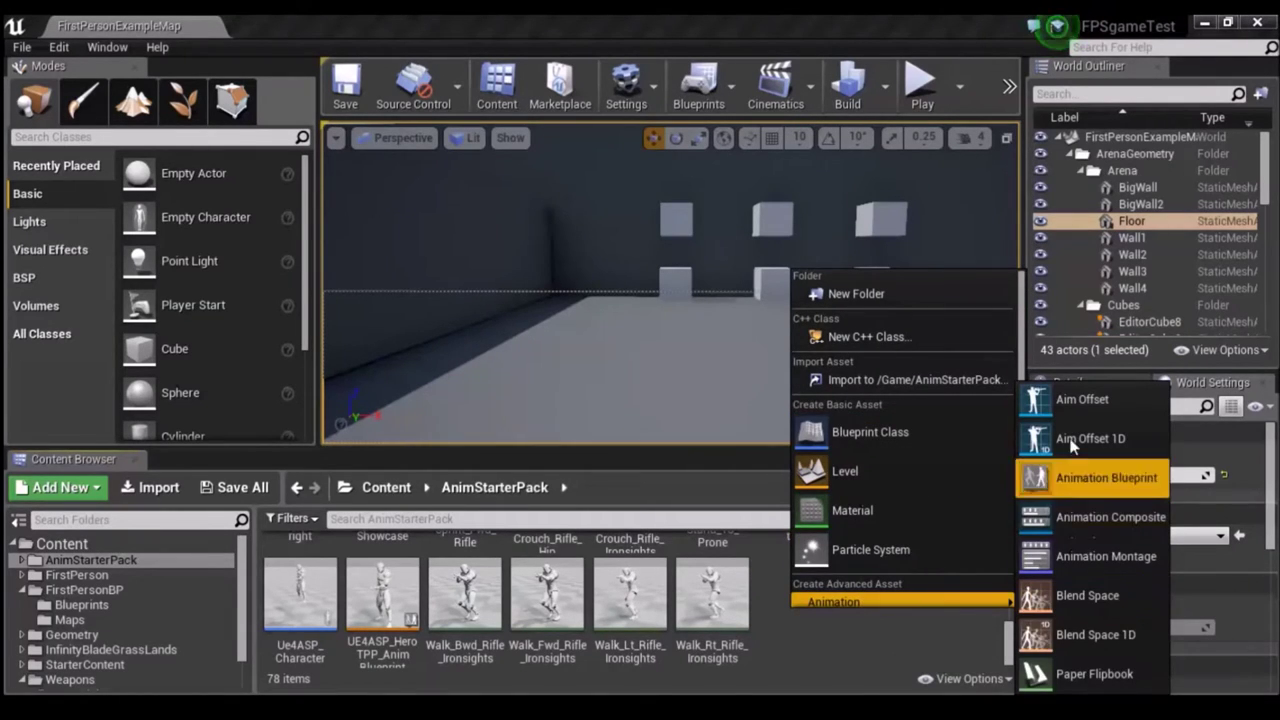
click(1070, 402)
click(500, 275)
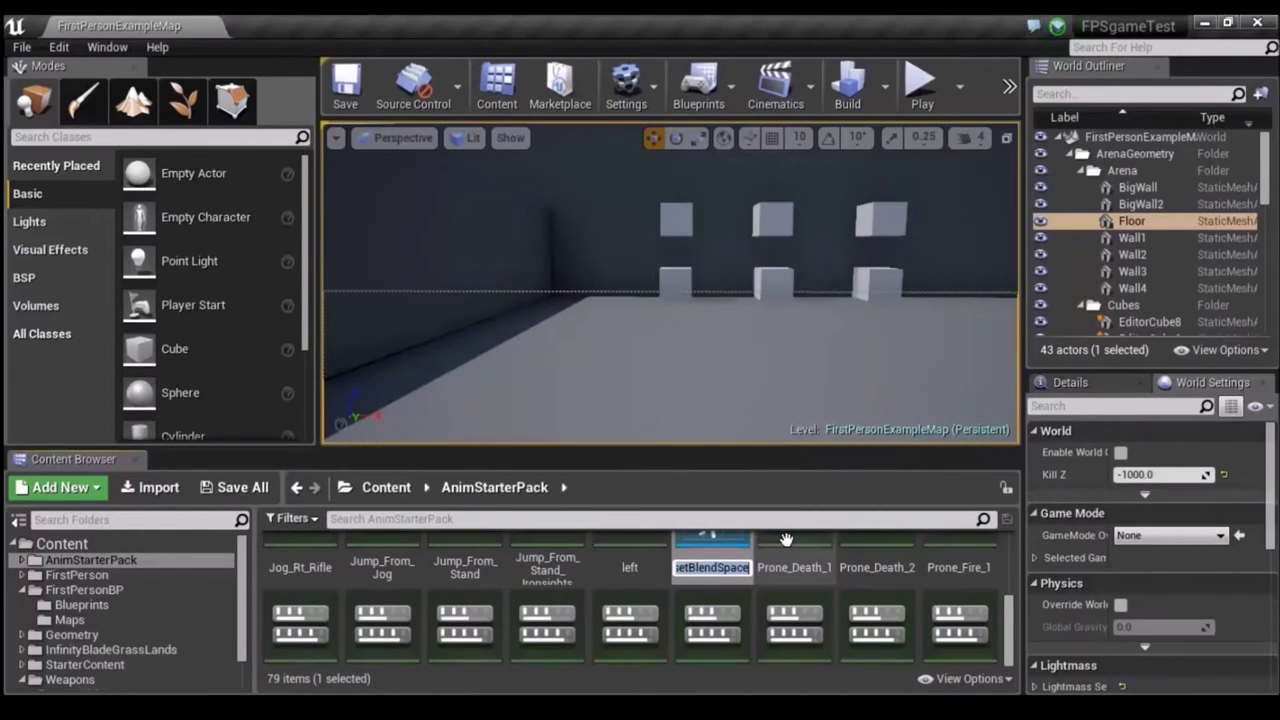
text(MyAimOffset)
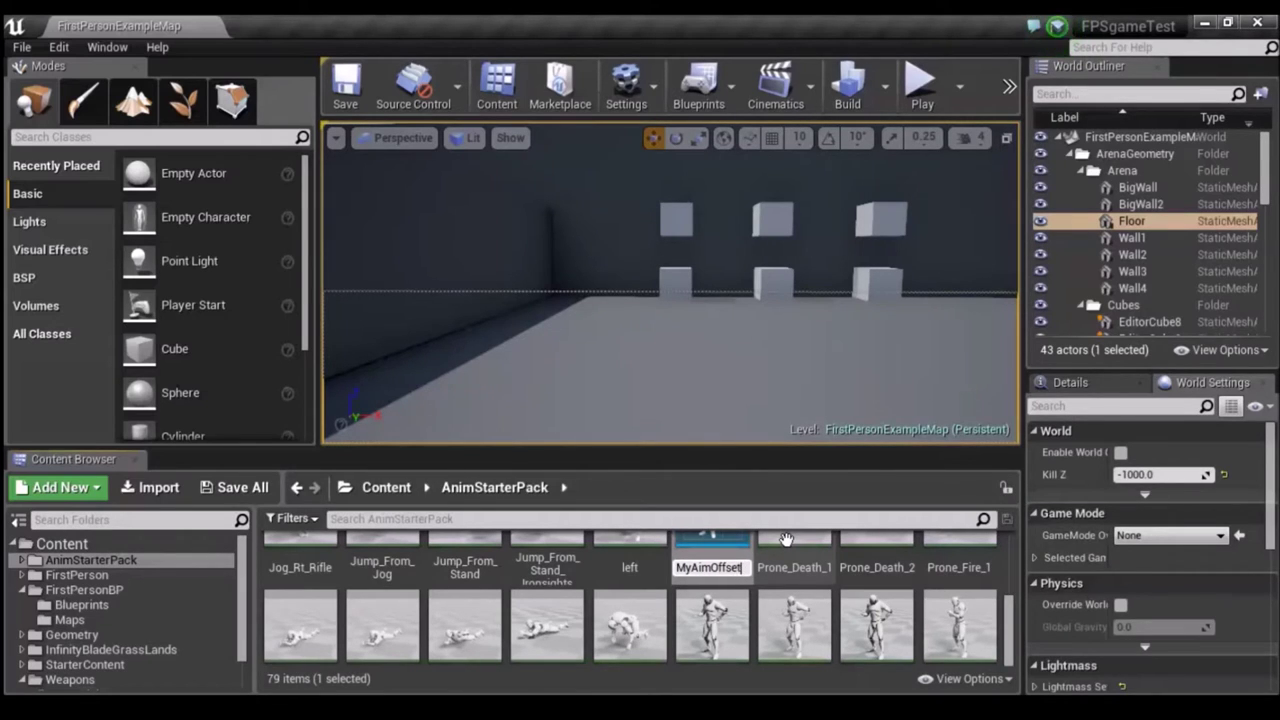
key(Return)
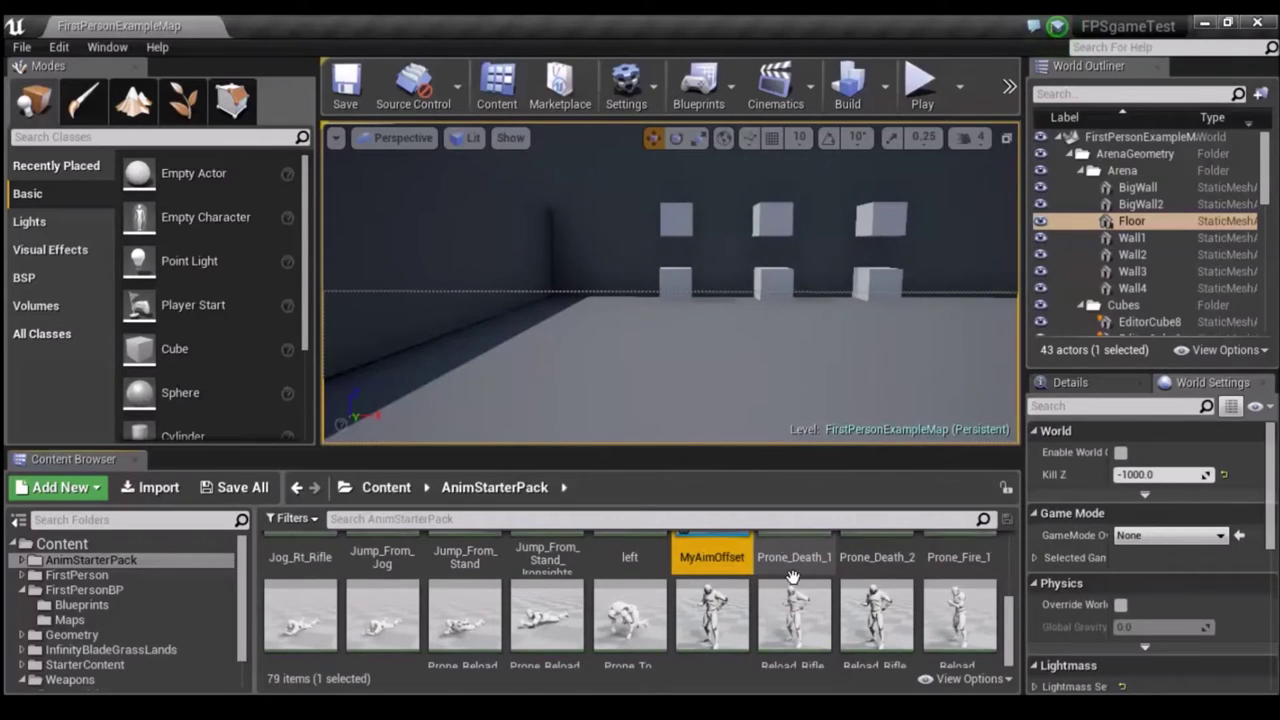
double_click(719, 549)
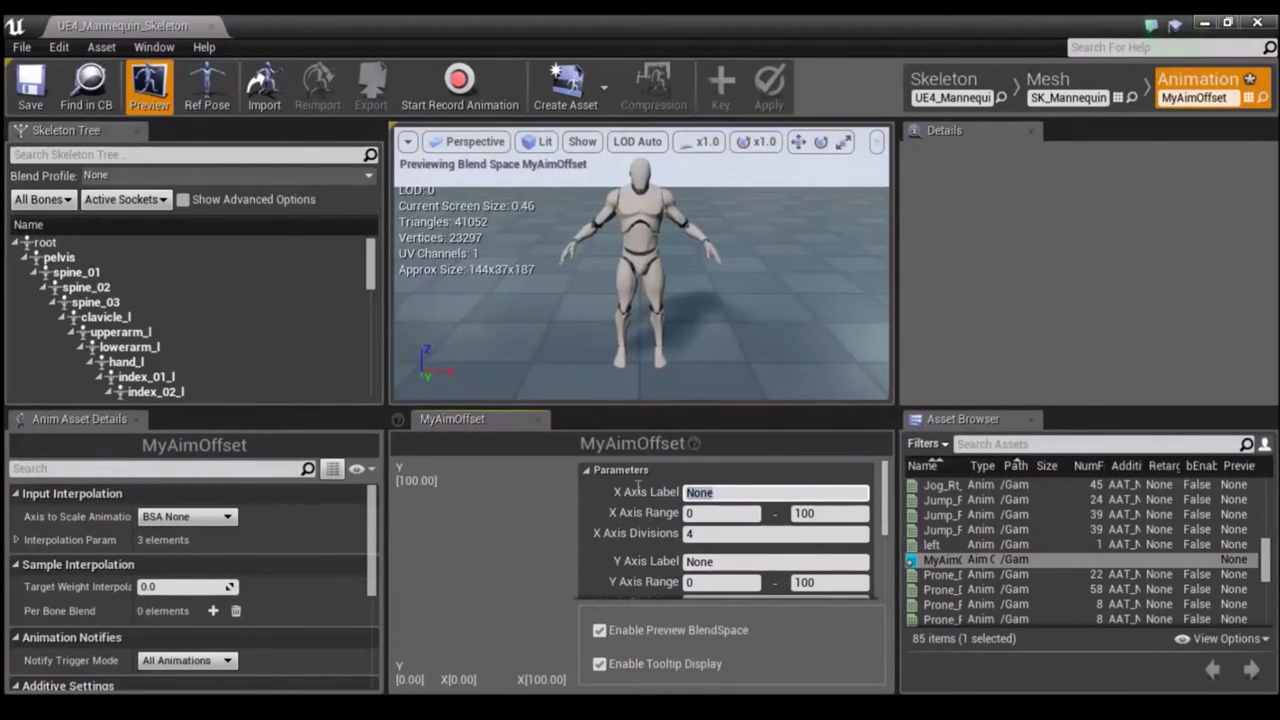
Label the X axis Yaw and the Y axis Pitch.
text(Yaw)
click(708, 513)
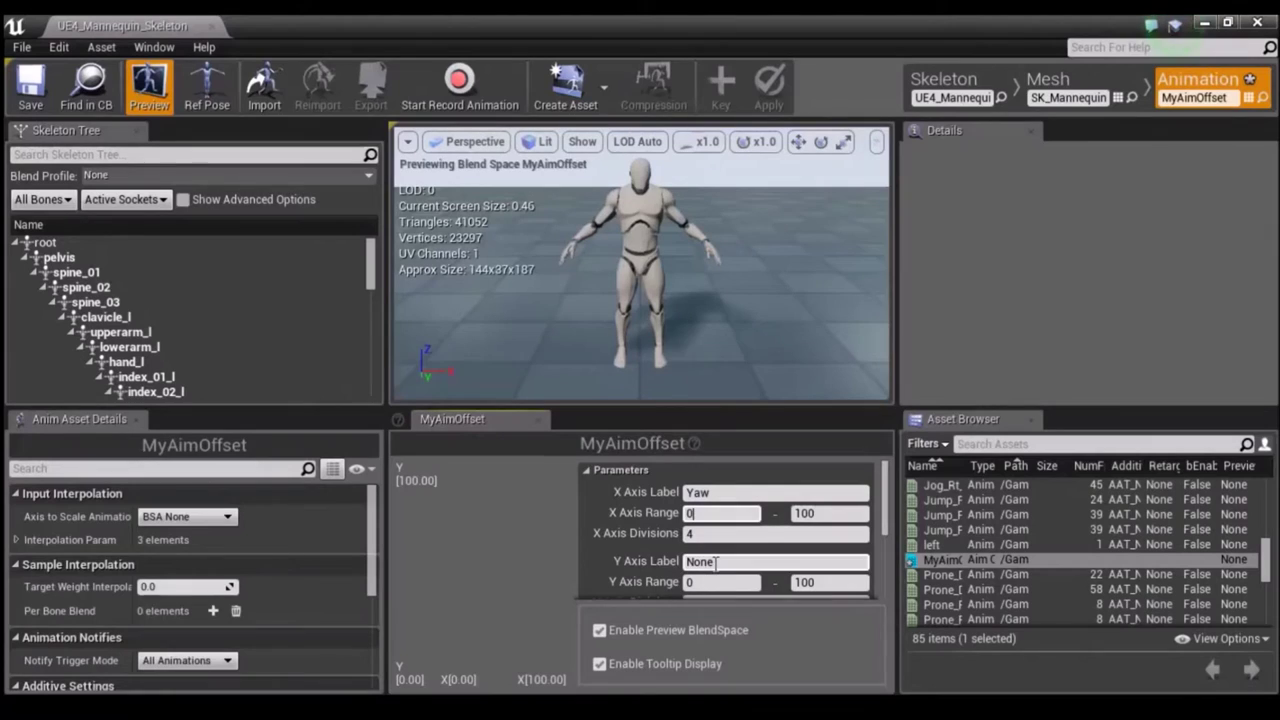
key(BackSpace)
text(h)
key(Return)
Give both axes a -90 to 90 range with 4 divisions, apply, and save MyAimOffset.
click(709, 514)
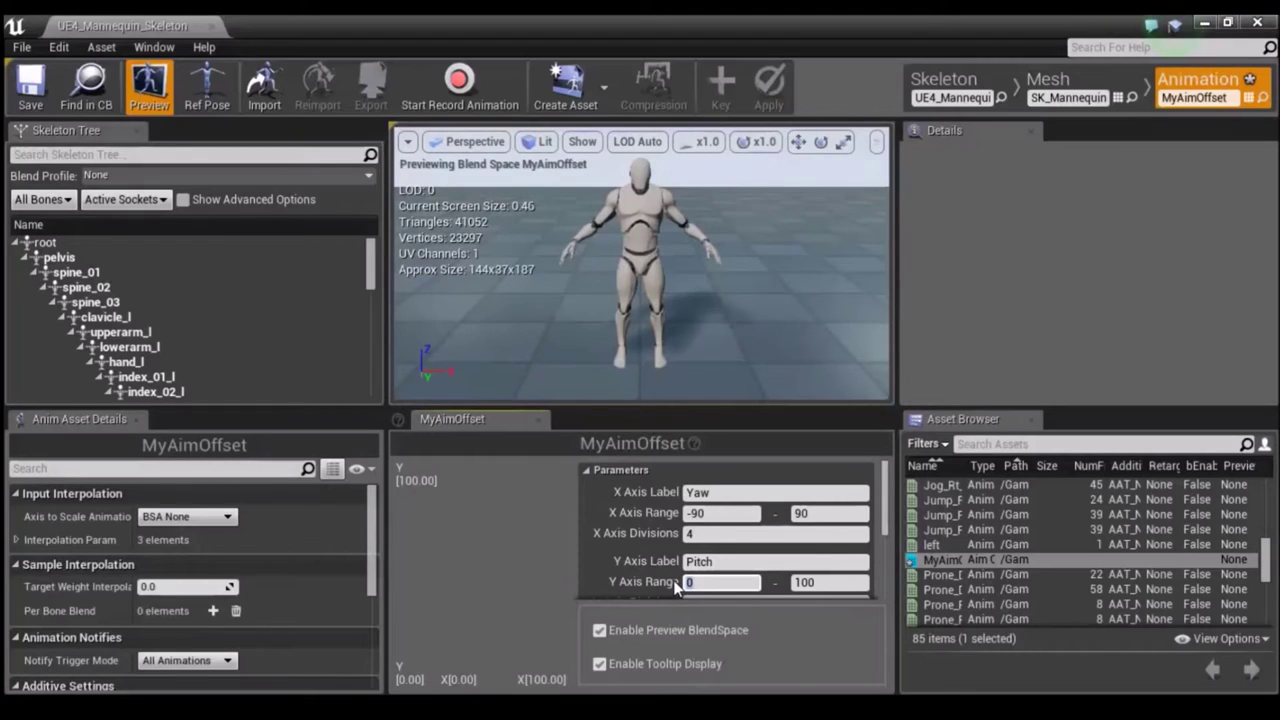
click(687, 580)
text(-9)
click(790, 582)
key(BackSpace)
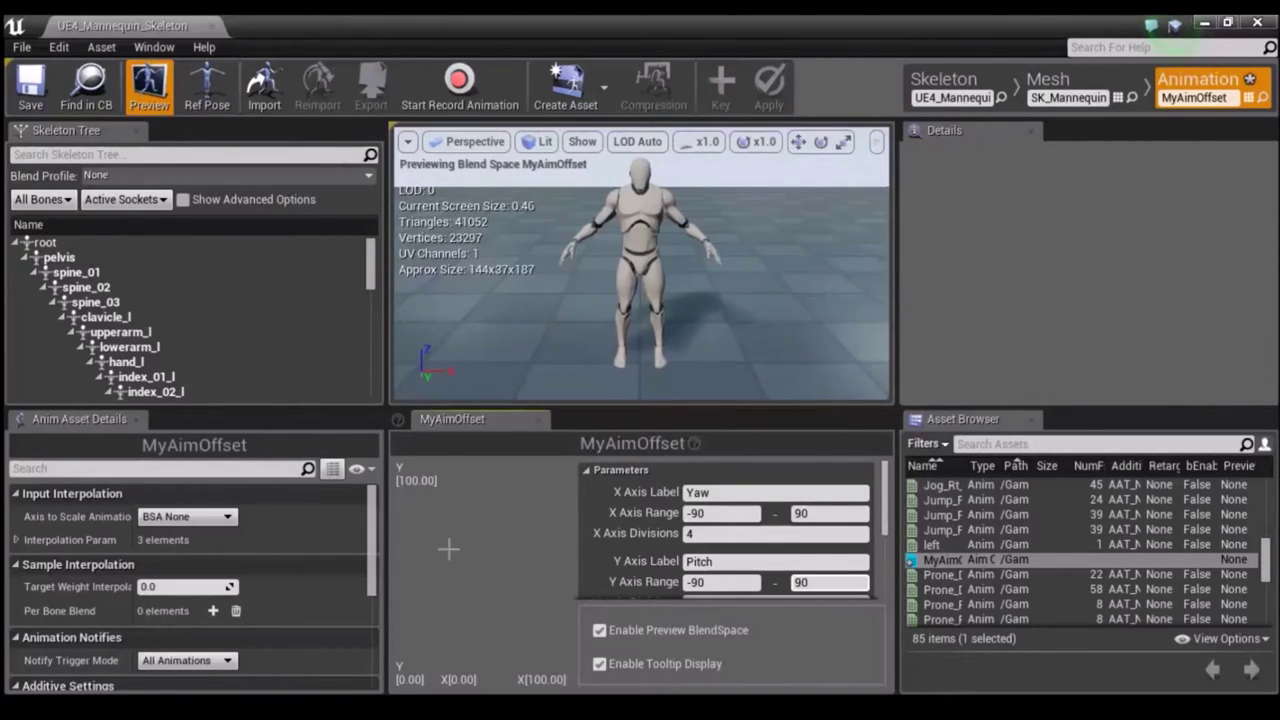
scroll(884, 537, down, 2)
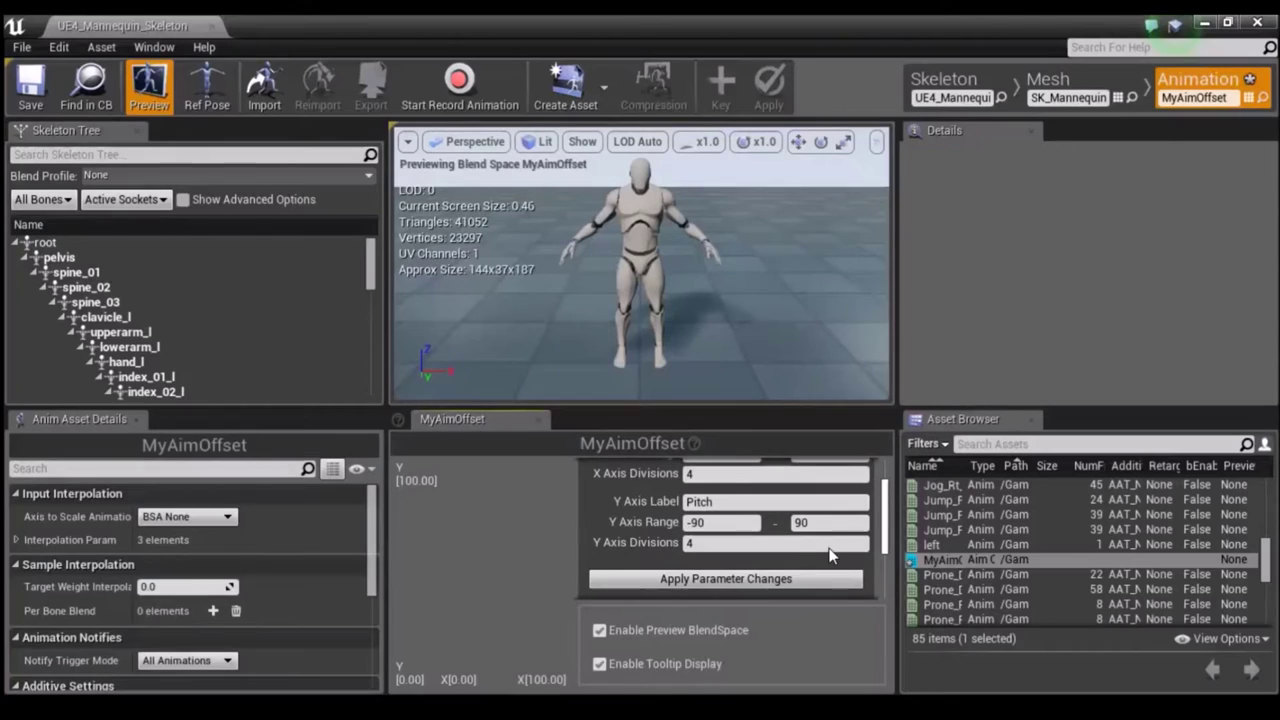
click(780, 580)
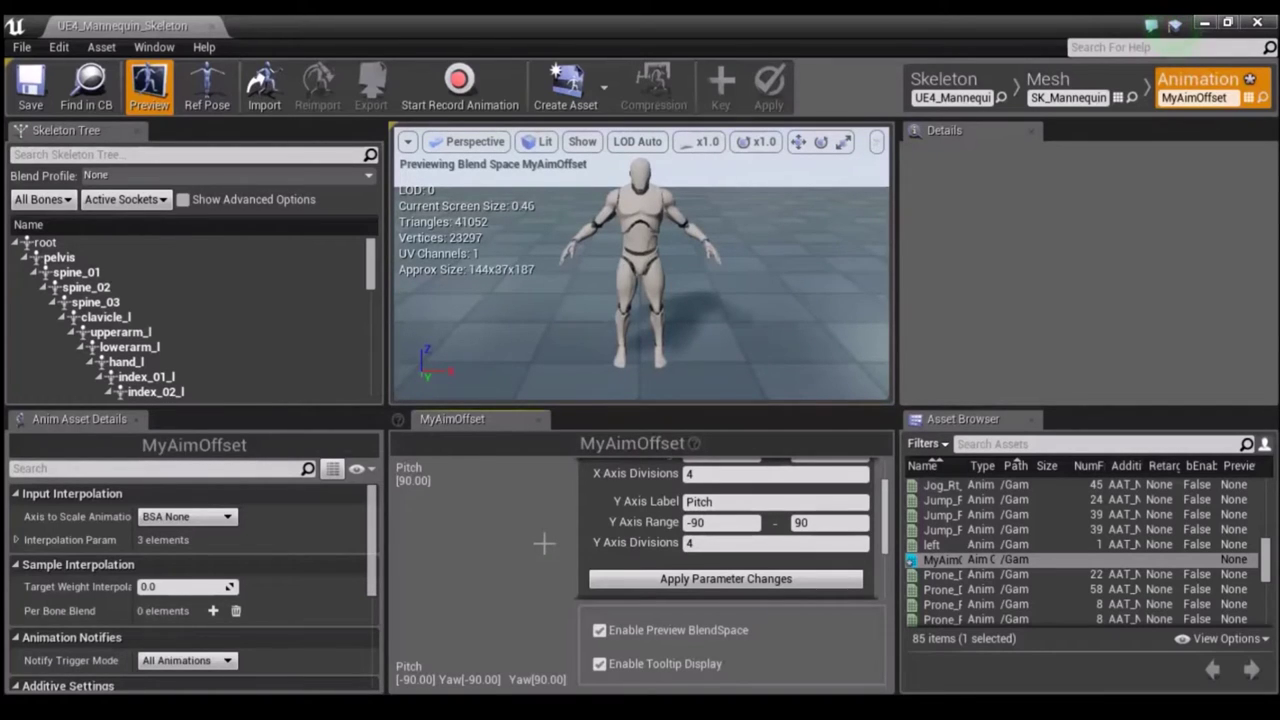
click(32, 88)
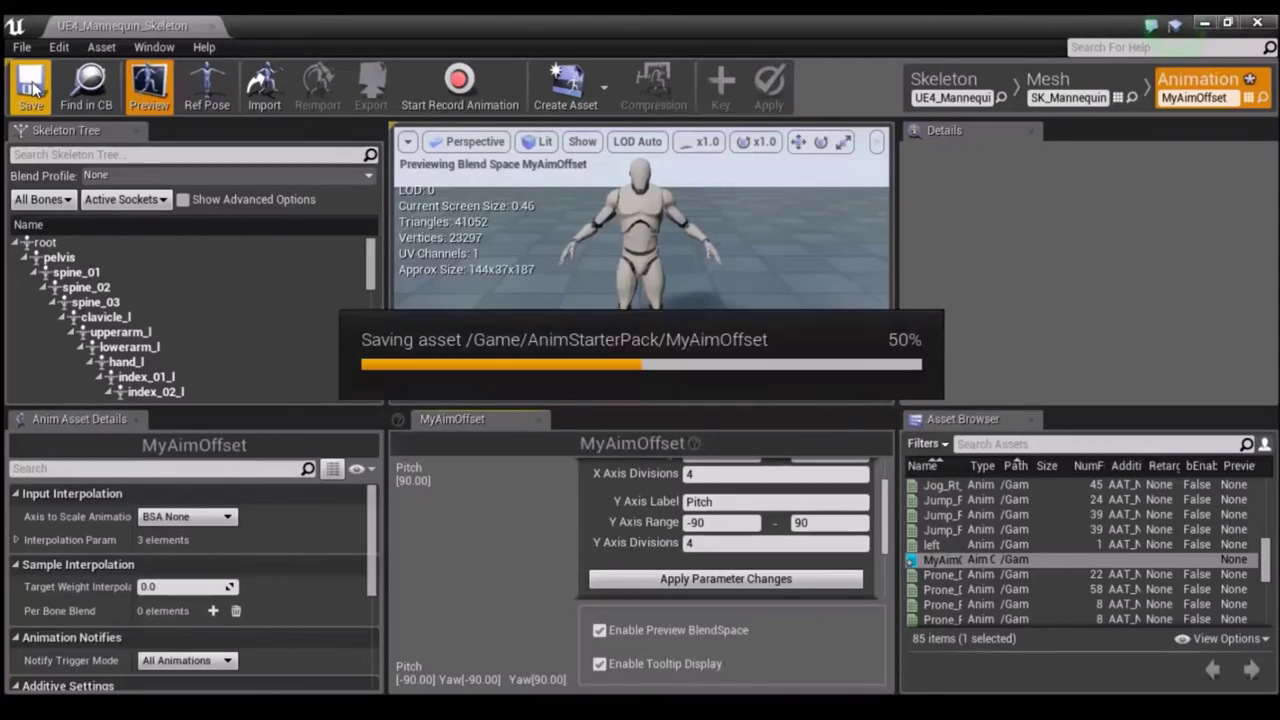
scroll(1015, 555, up, 5)
Filter assets by 'top', try dropping top onto the grid, then open top-left and top.
click(975, 445)
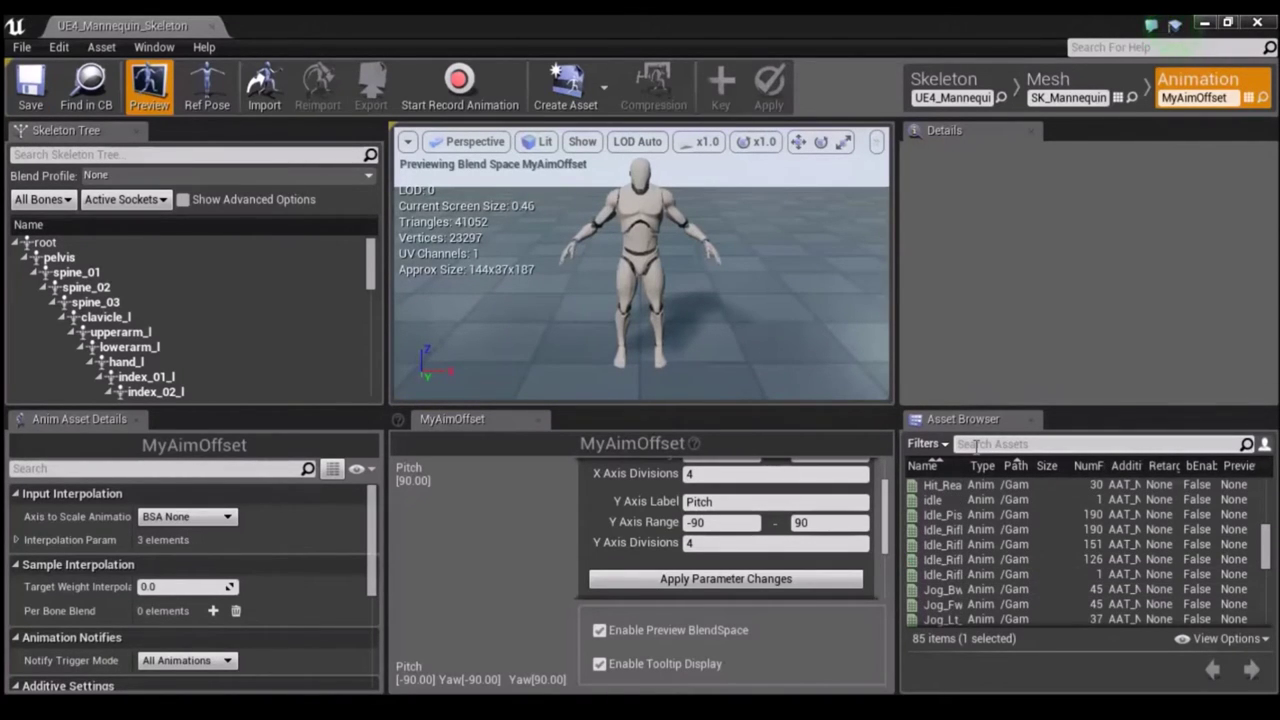
text(top)
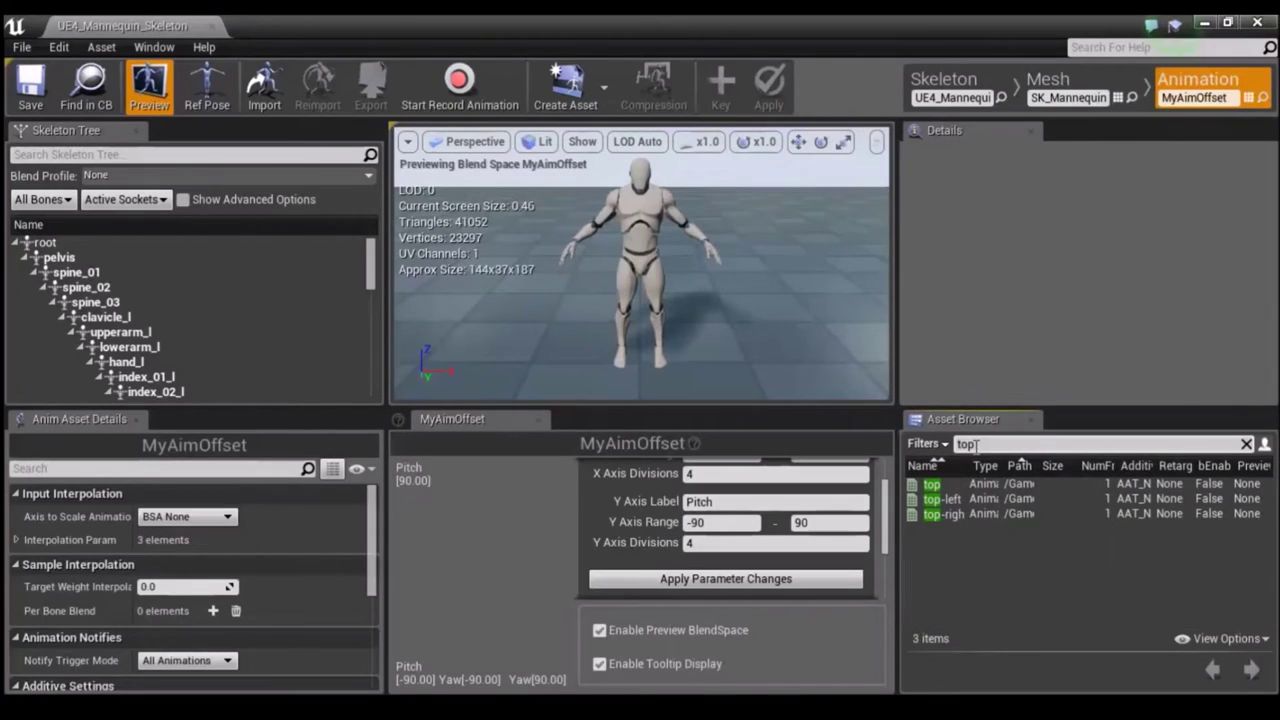
mouse_move(932, 485)
mouse_down()
mouse_move(522, 496)
mouse_move(501, 470)
mouse_up()
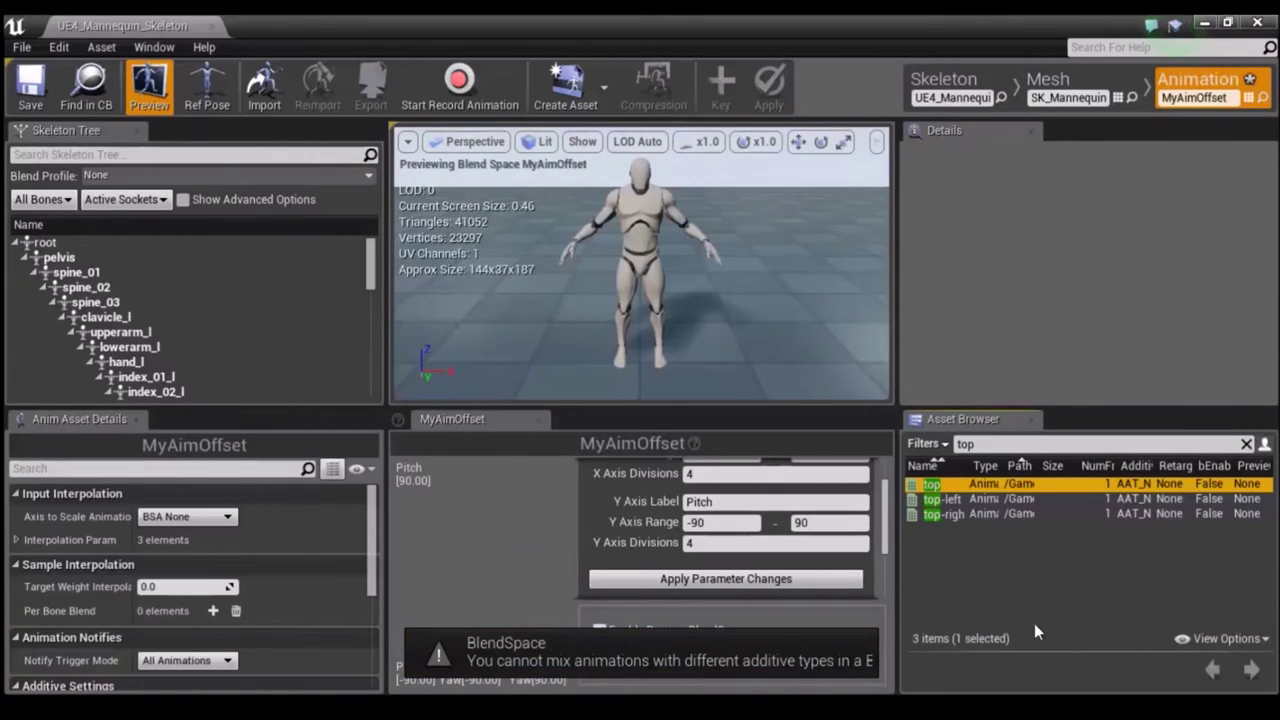
mouse_move(936, 489)
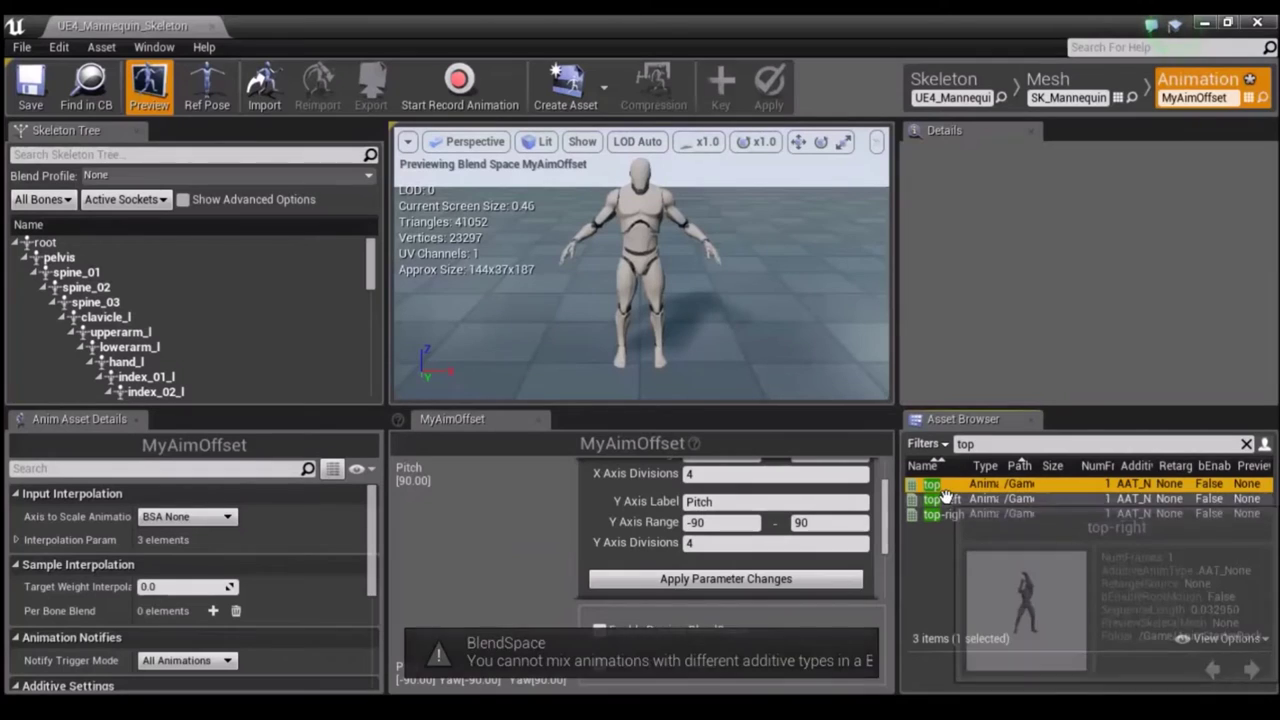
double_click(937, 496)
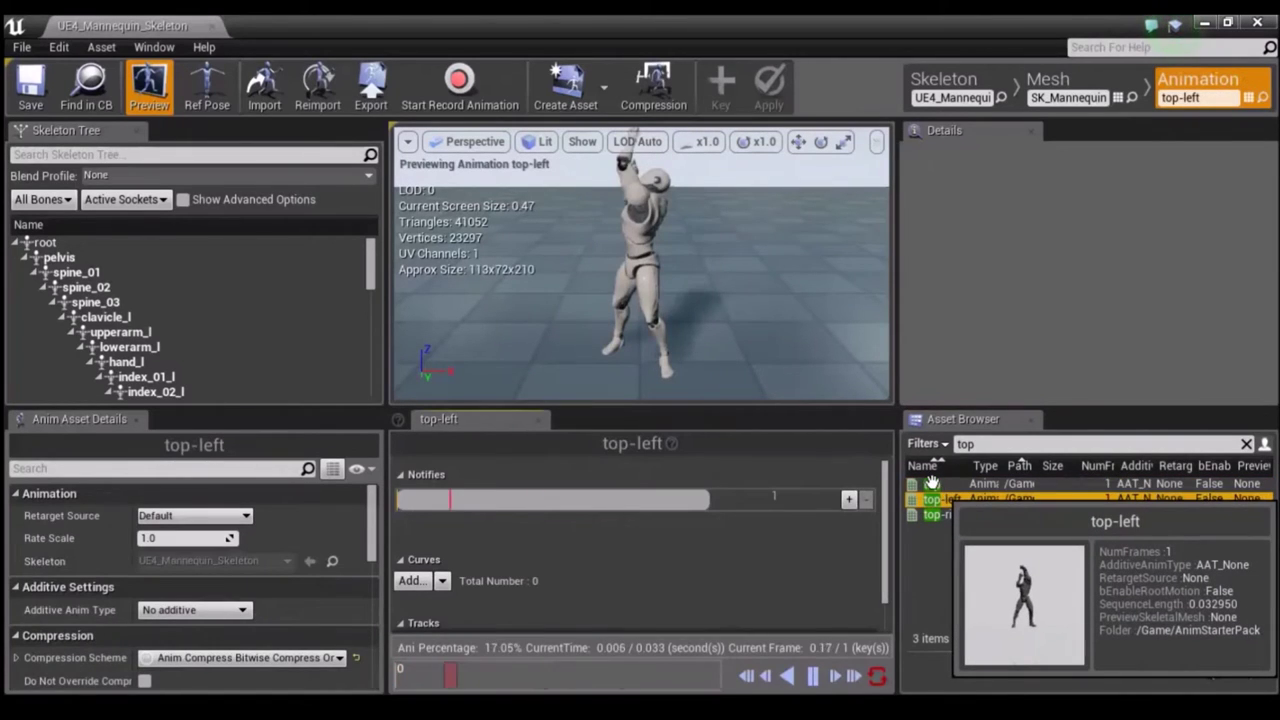
double_click(931, 484)
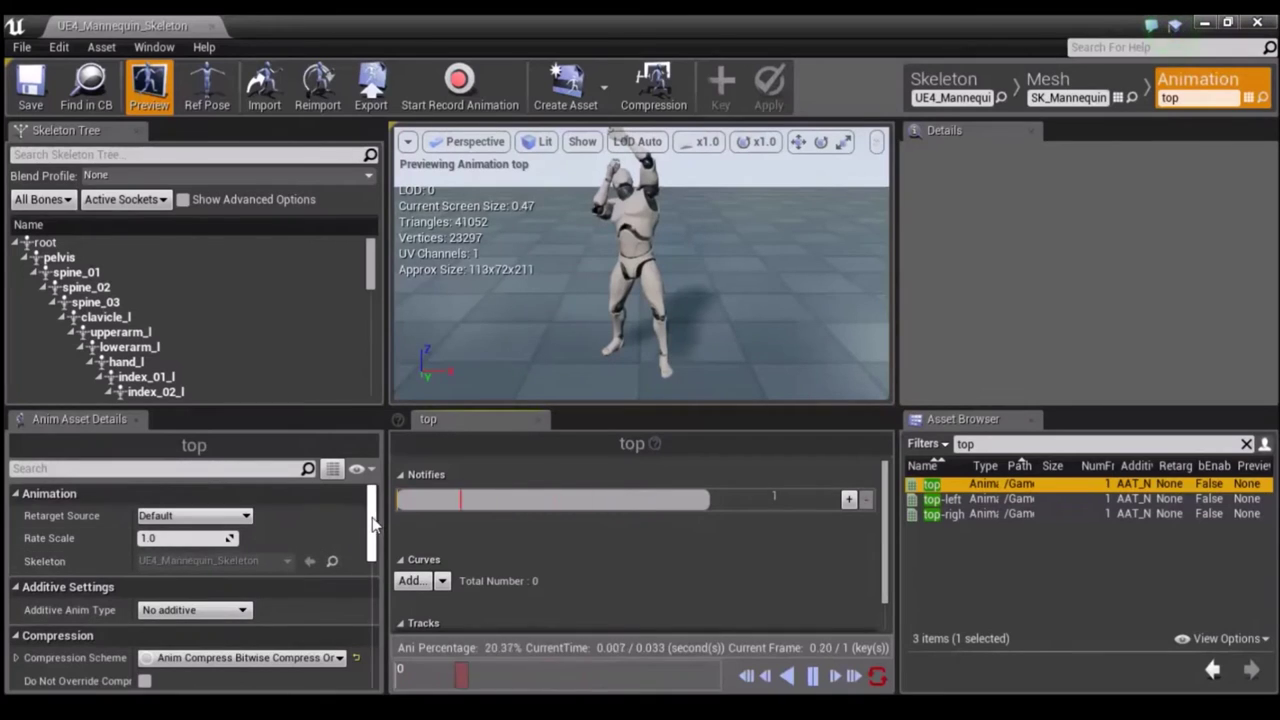
Make top a Mesh Space additive using a selected frame of Aim_Space_Ironsights as base pose.
scroll(370, 537, down, 2)
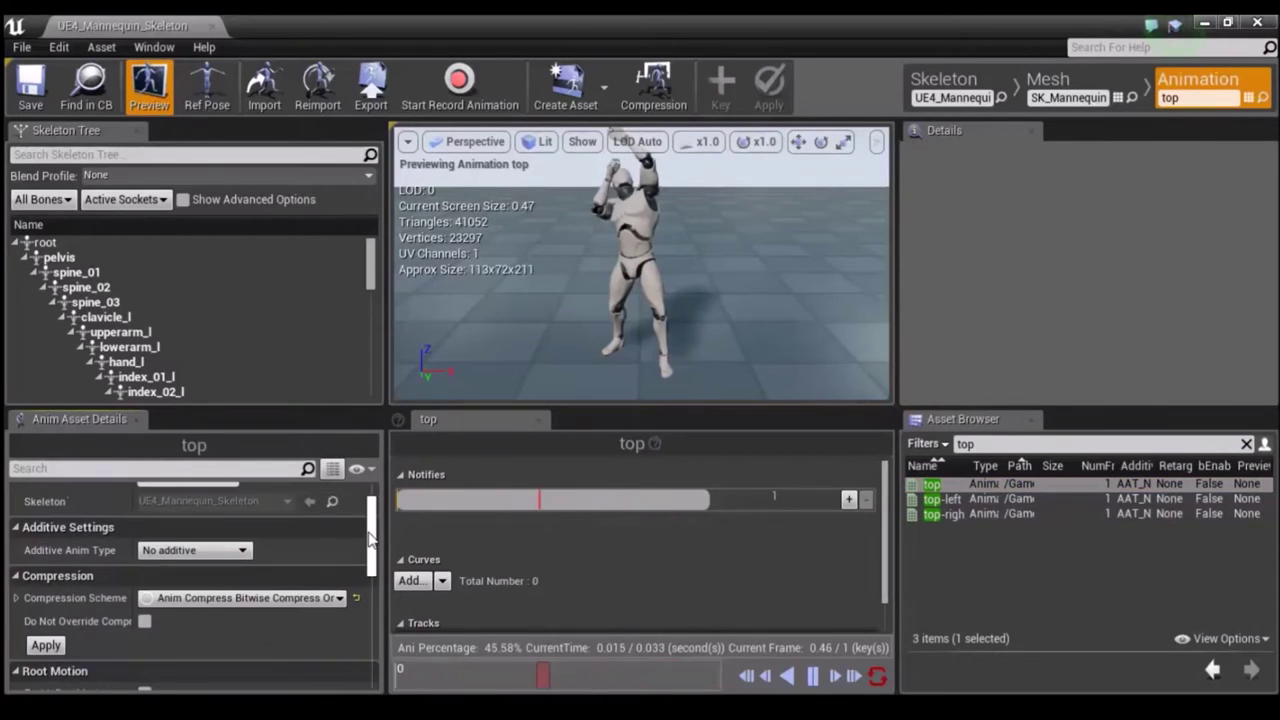
click(240, 537)
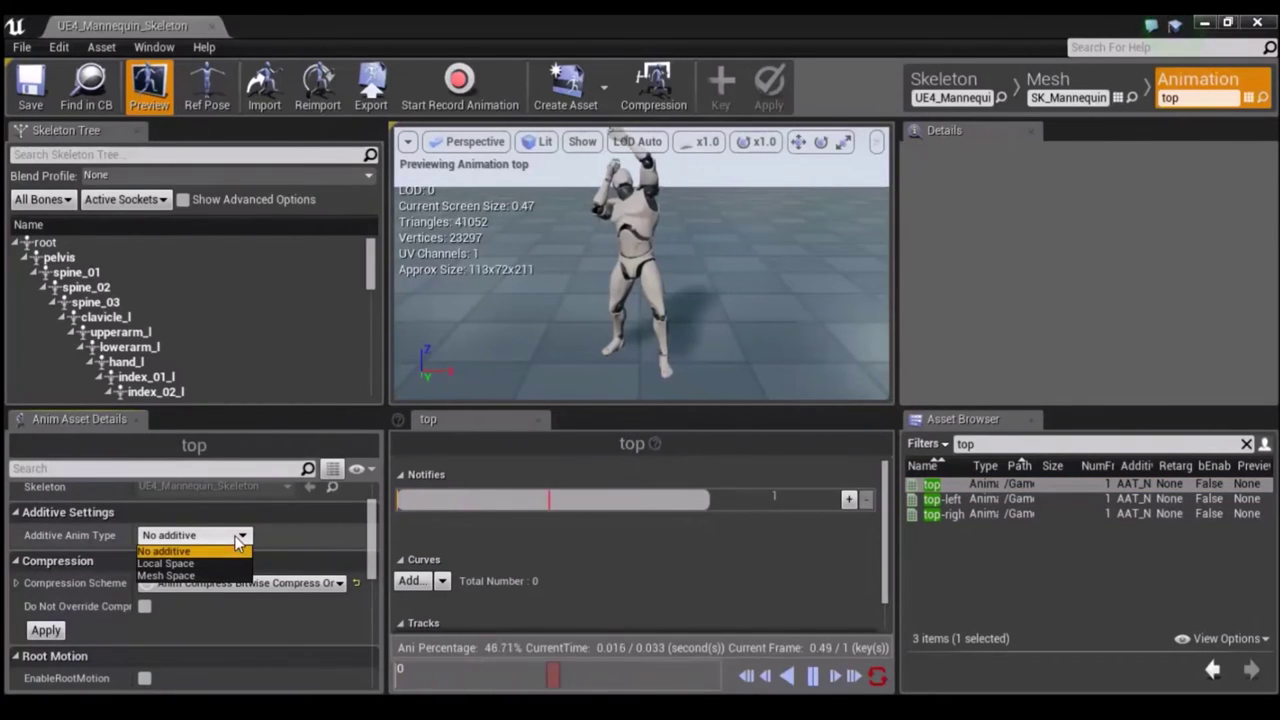
click(193, 578)
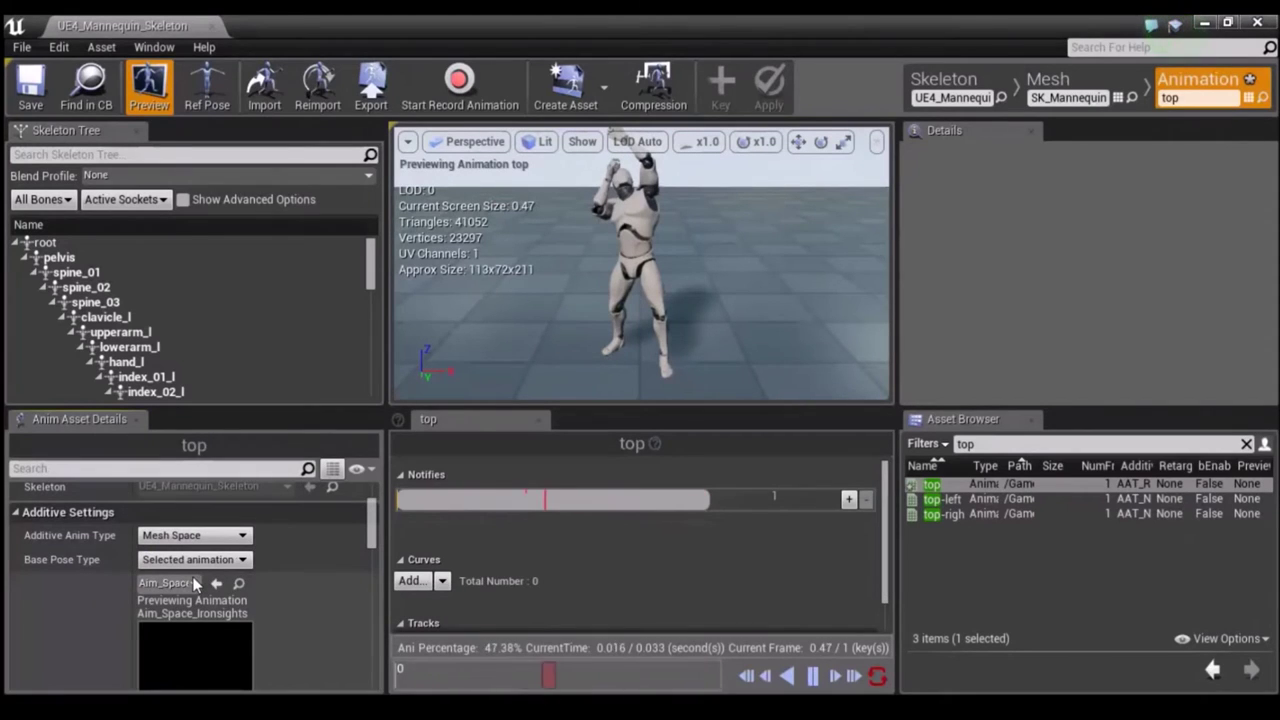
click(195, 563)
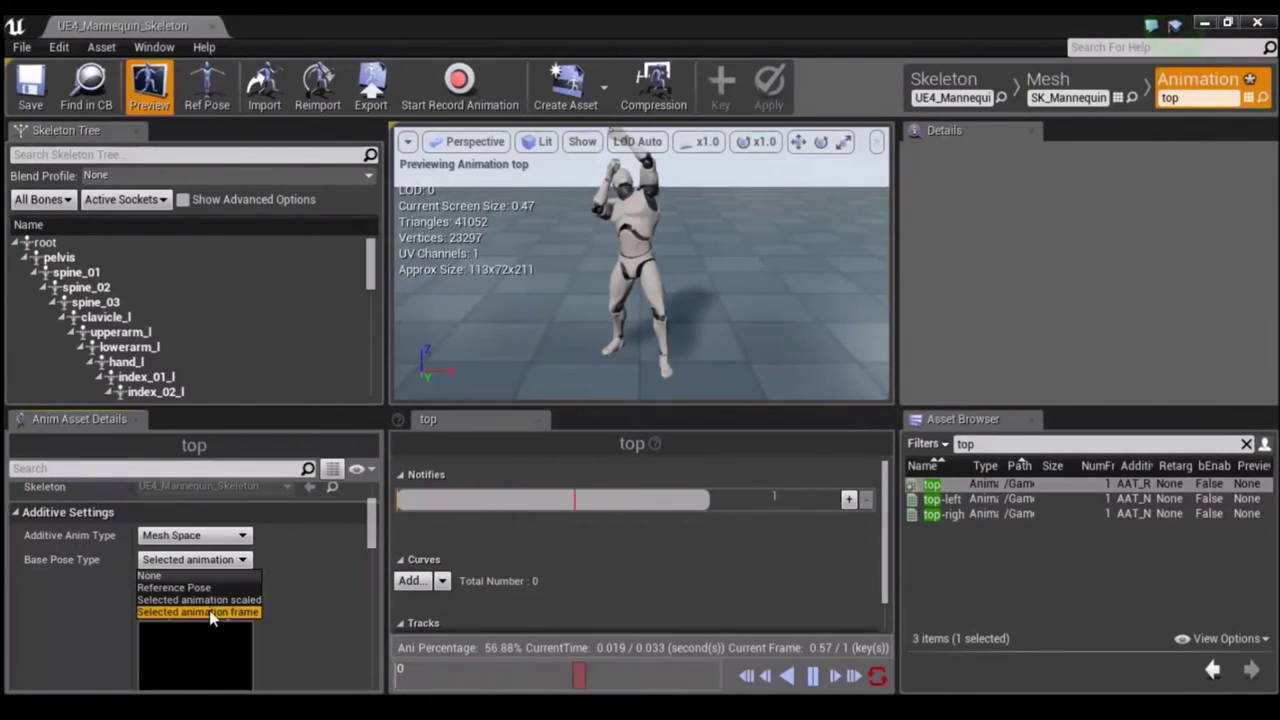
click(210, 612)
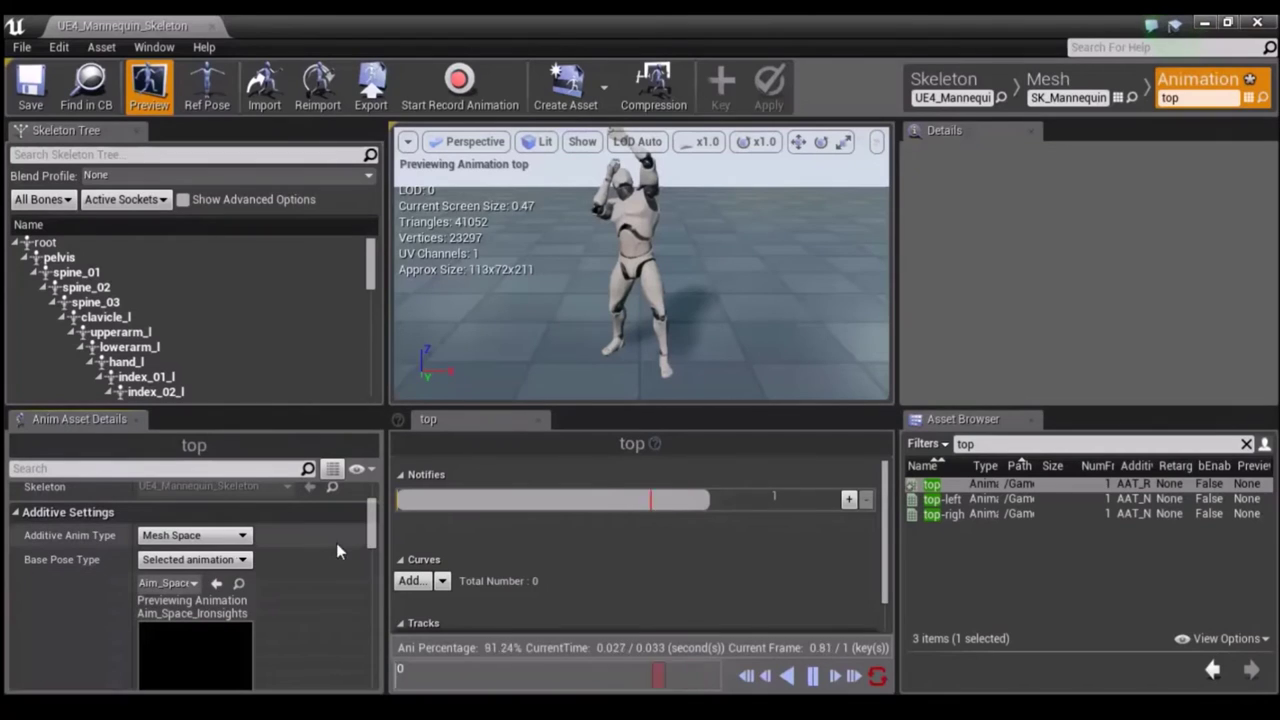
drag(368, 534, 370, 565)
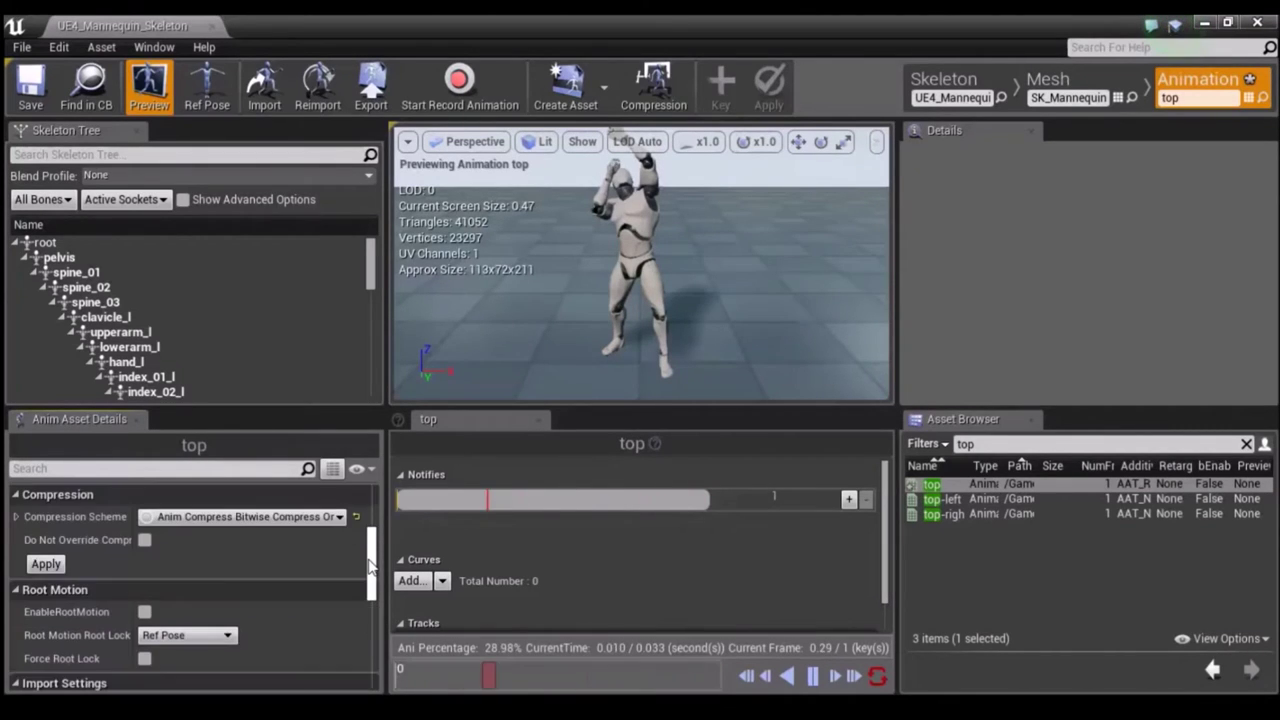
scroll(370, 550, up, 3)
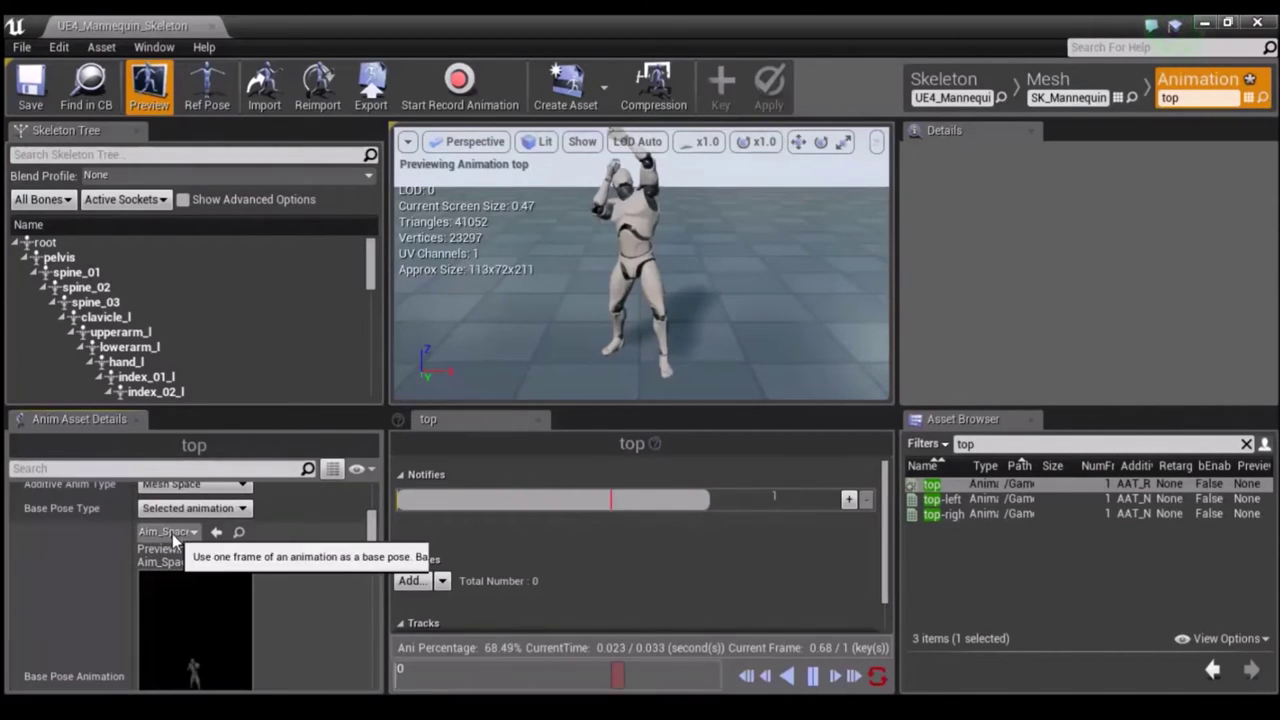
click(168, 532)
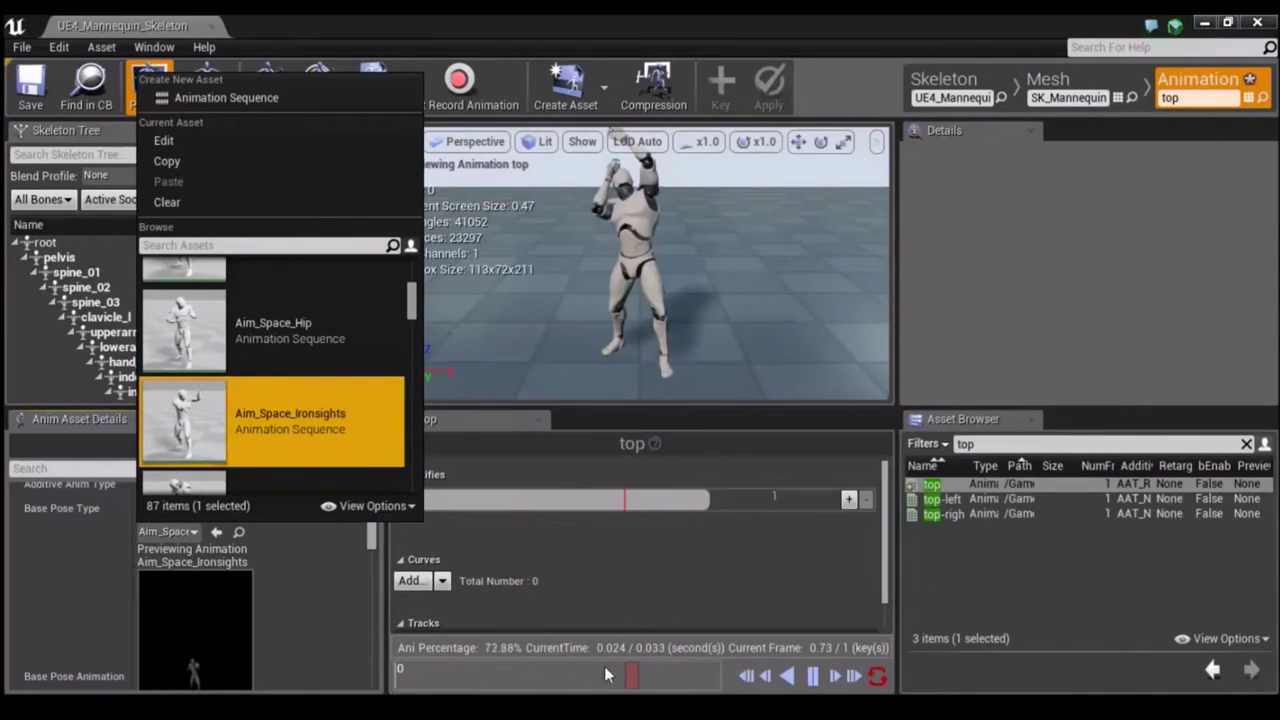
mouse_move(299, 413)
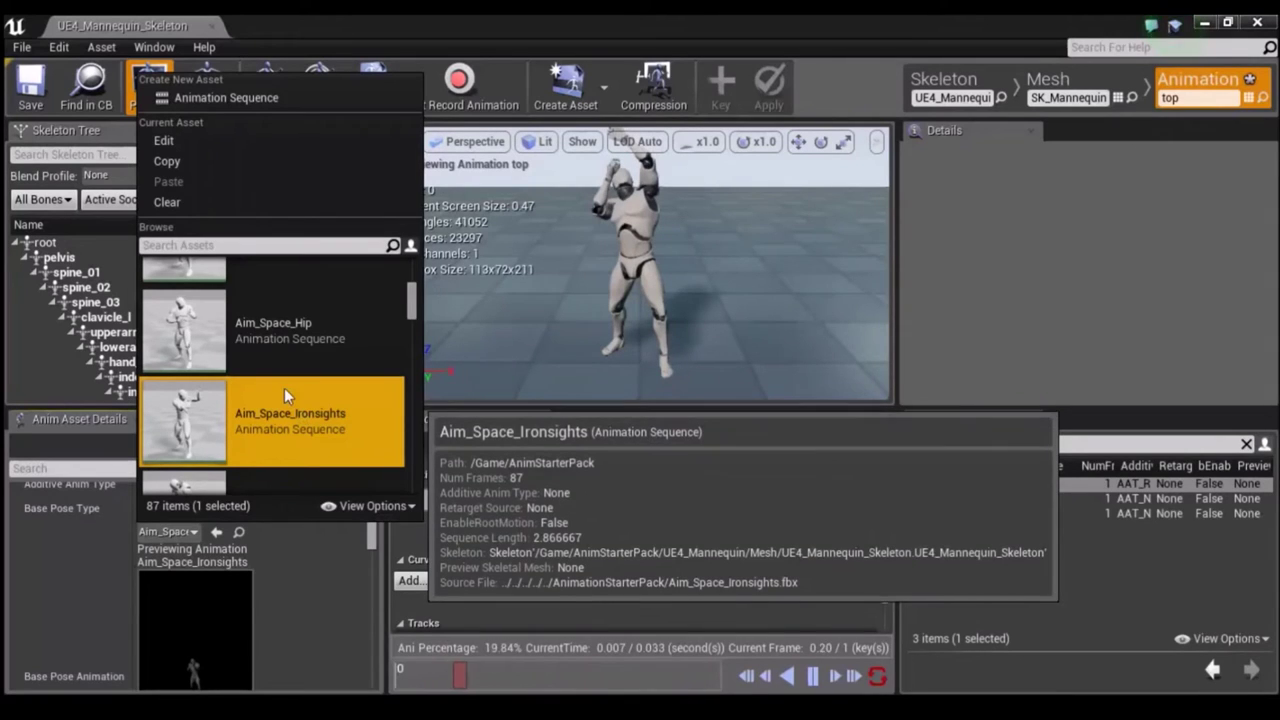
click(381, 653)
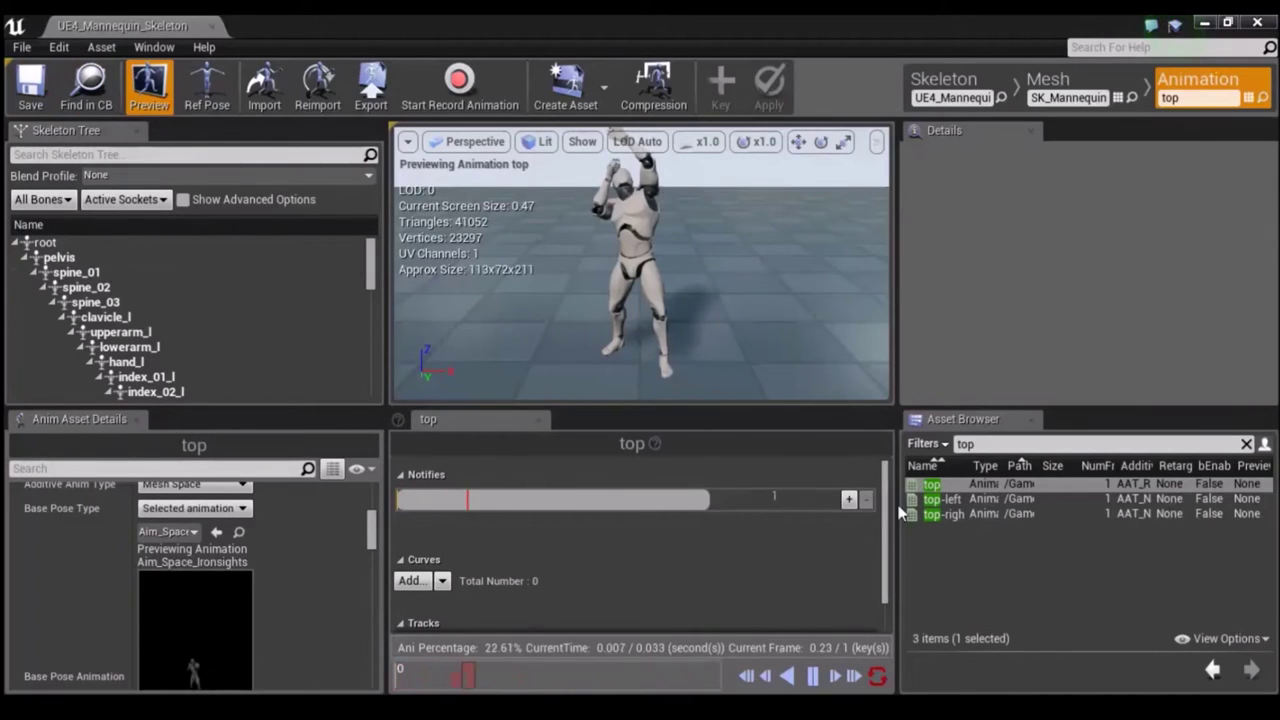
Make top-left a Mesh Space additive with a selected-animation base pose and save it.
mouse_move(945, 513)
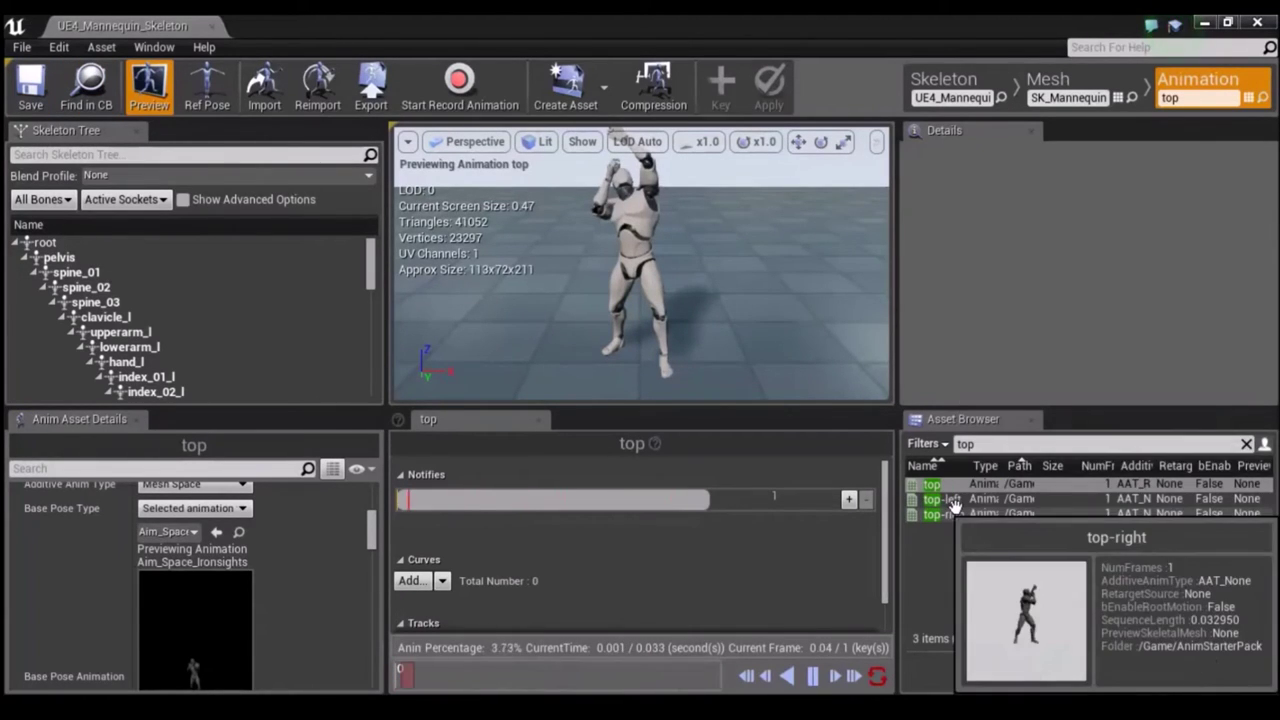
click(950, 502)
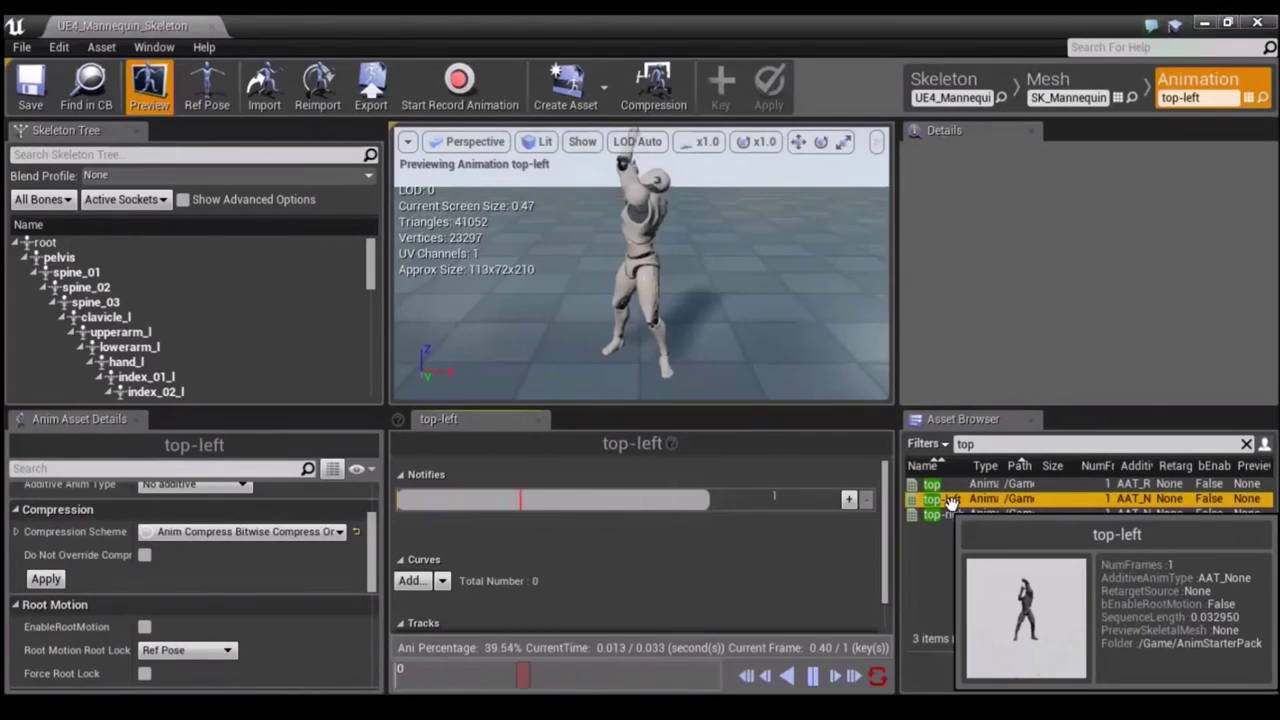
click(190, 486)
click(175, 524)
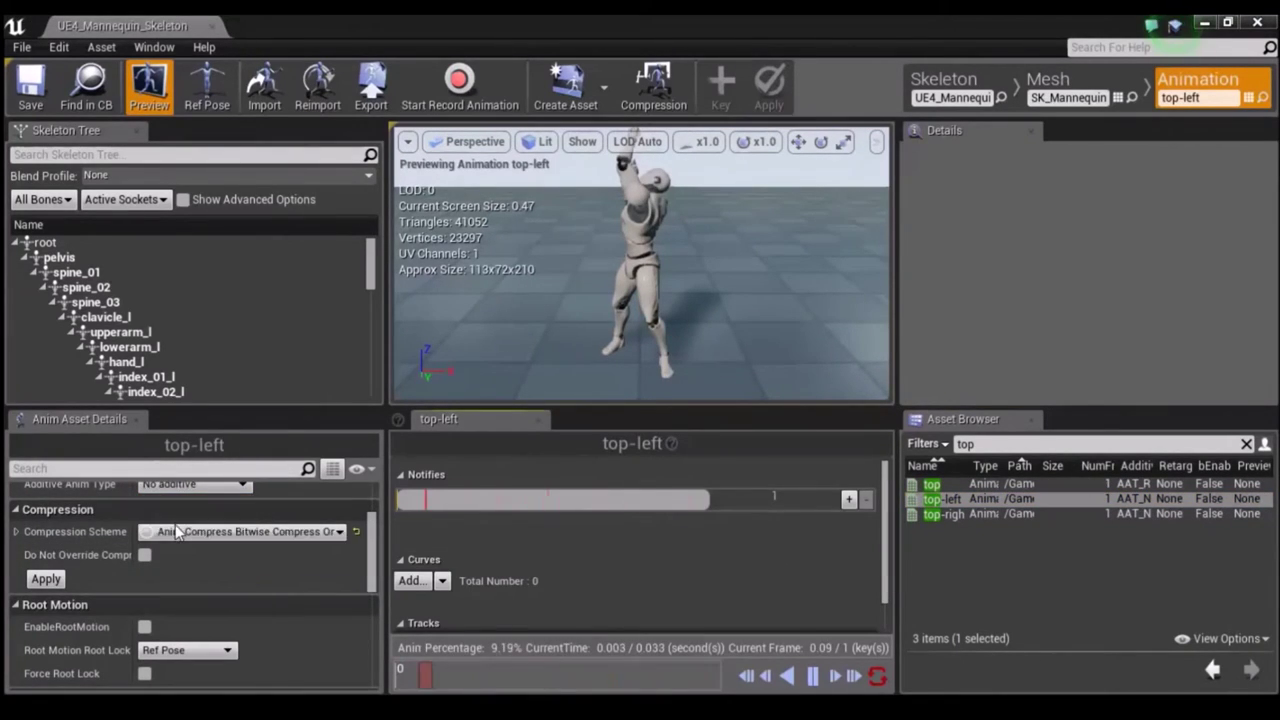
click(185, 508)
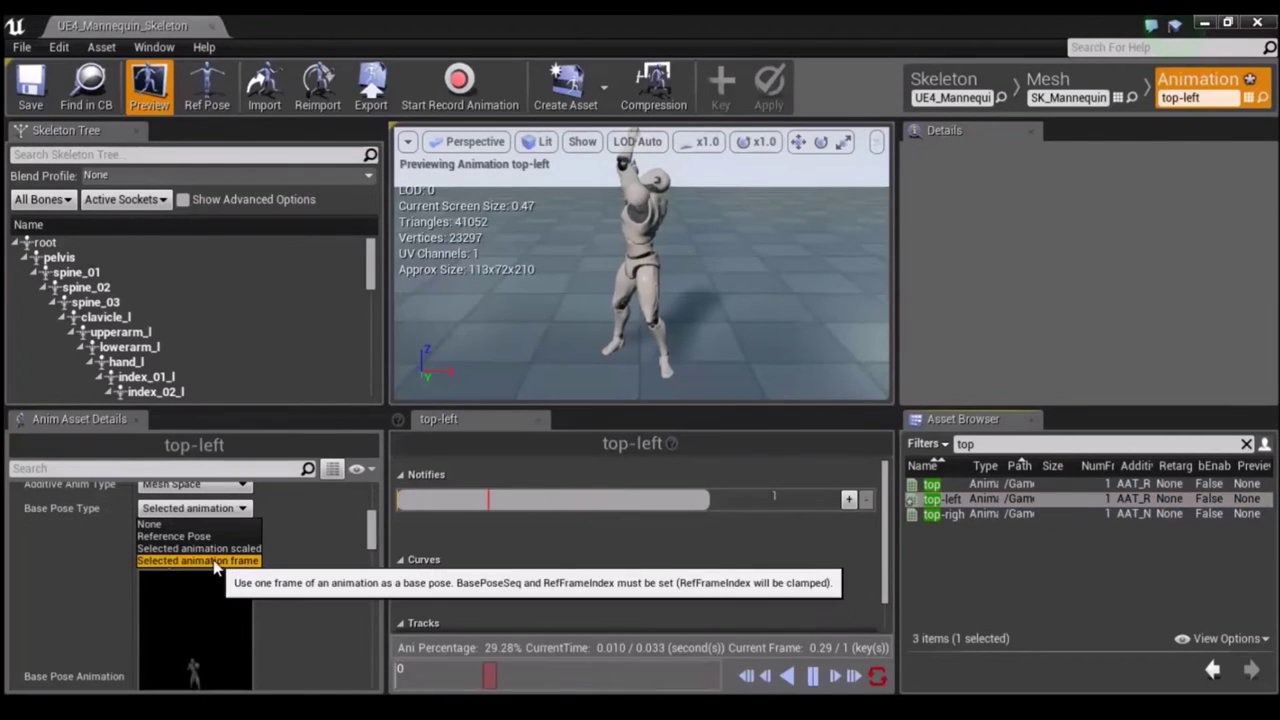
click(214, 564)
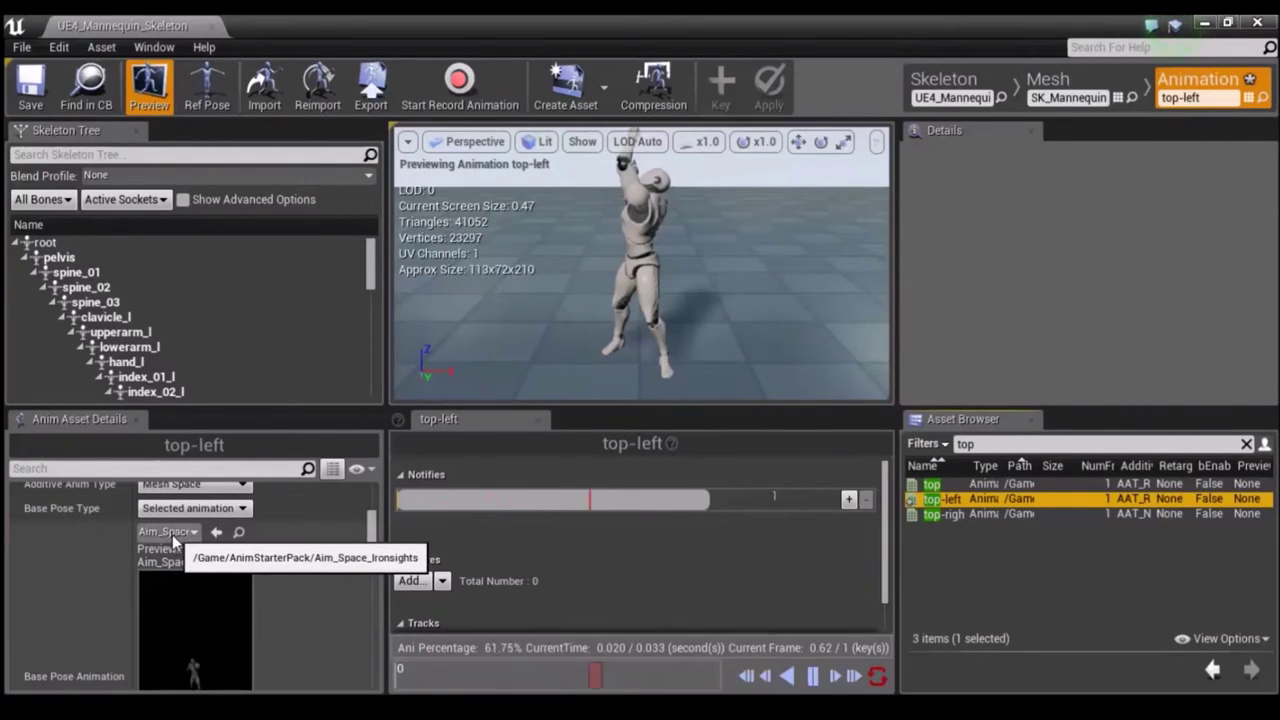
click(30, 90)
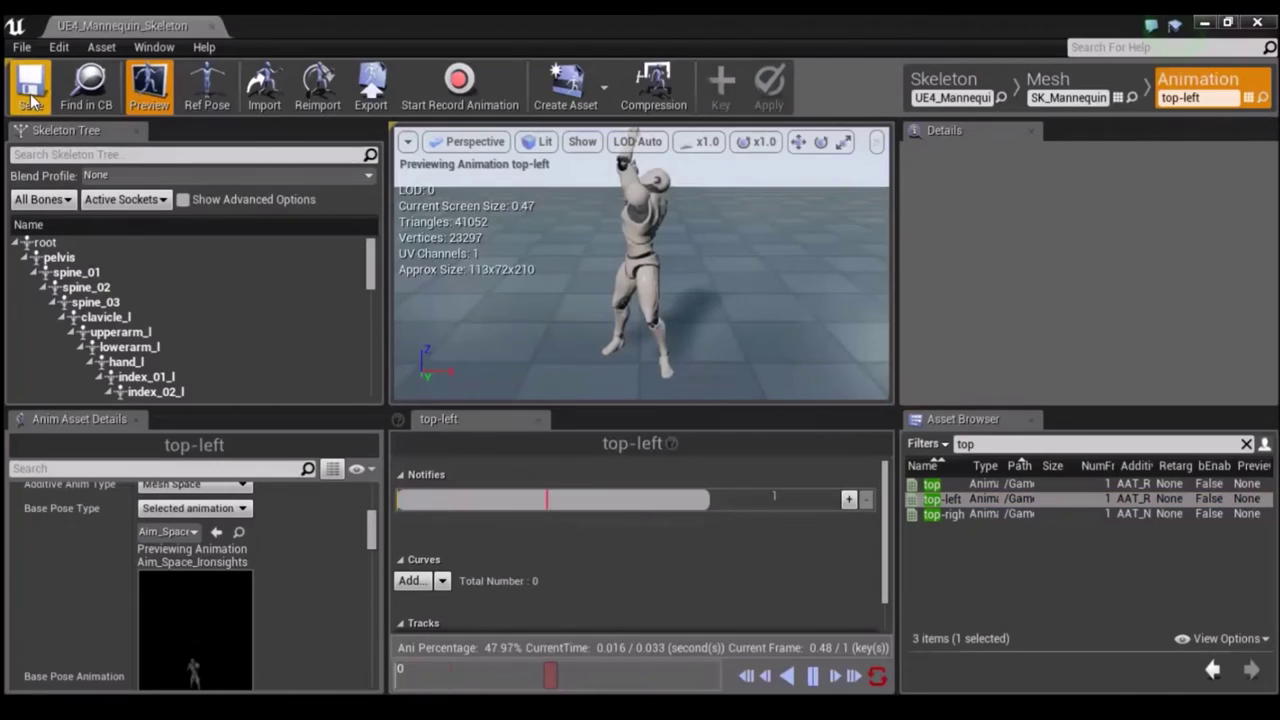
Make top-right a Mesh Space additive based on Aim_Space_Ironsights and save it via File.
click(950, 515)
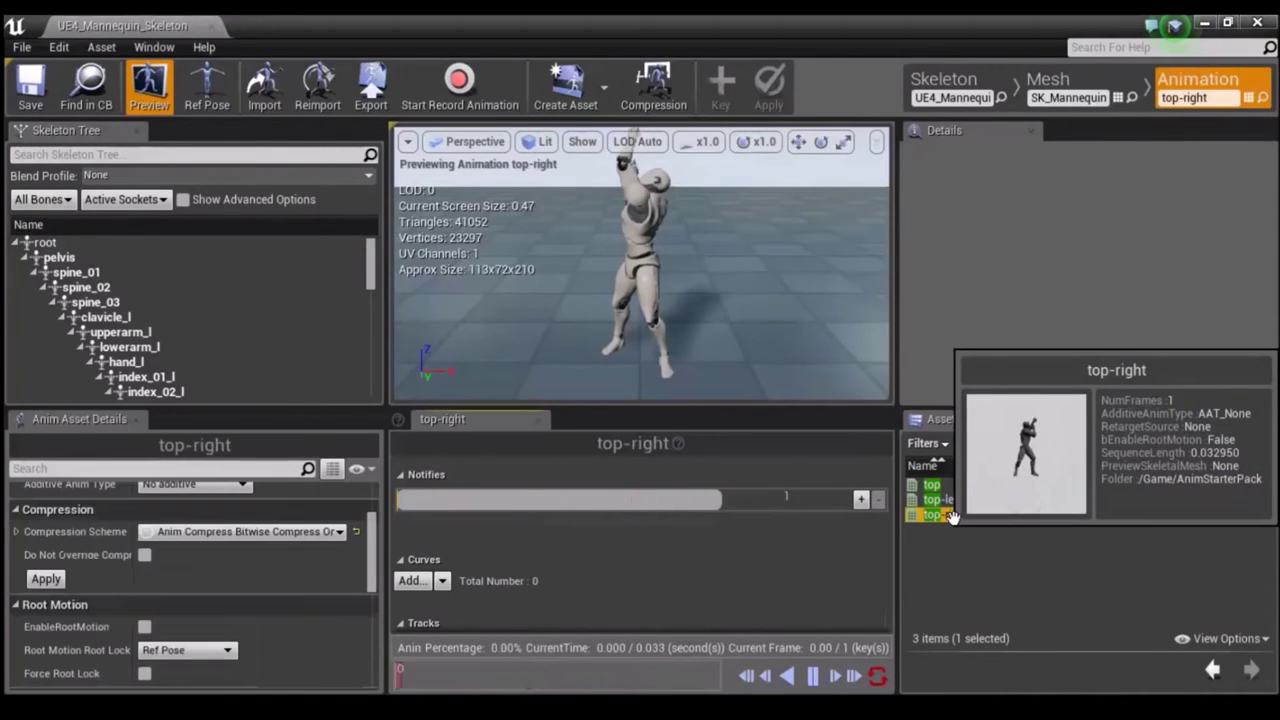
click(197, 484)
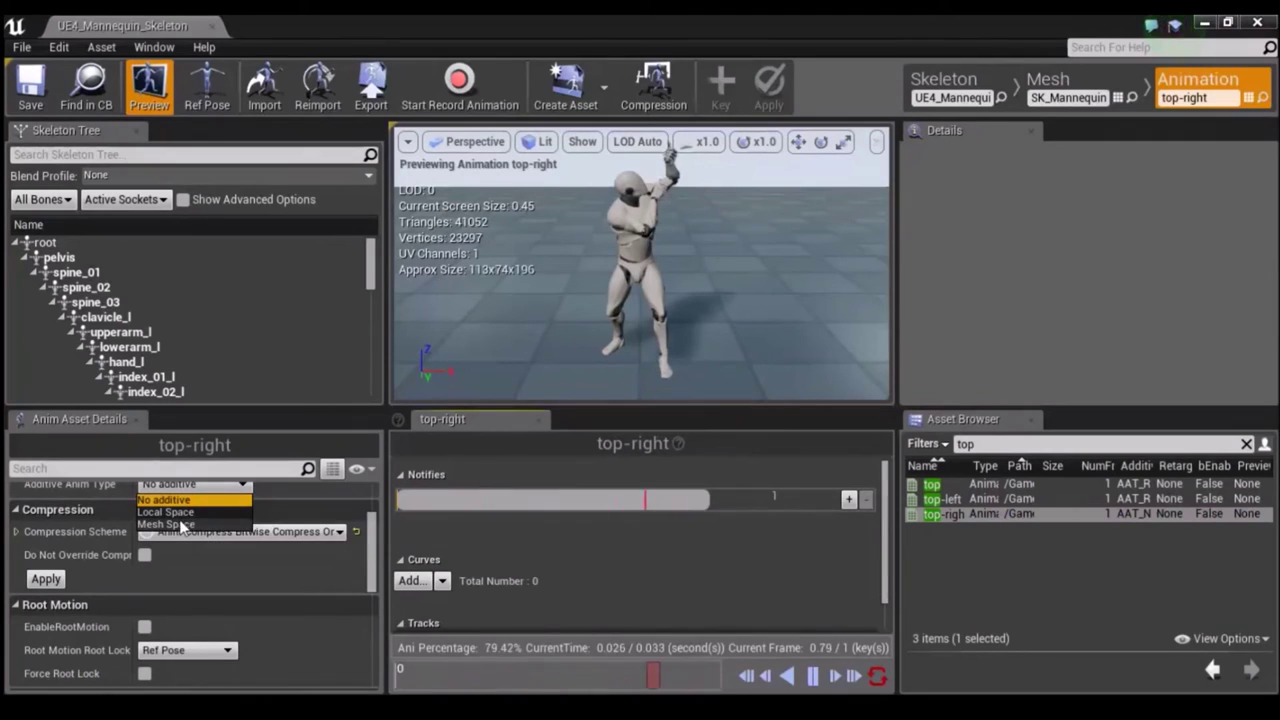
click(180, 525)
click(173, 532)
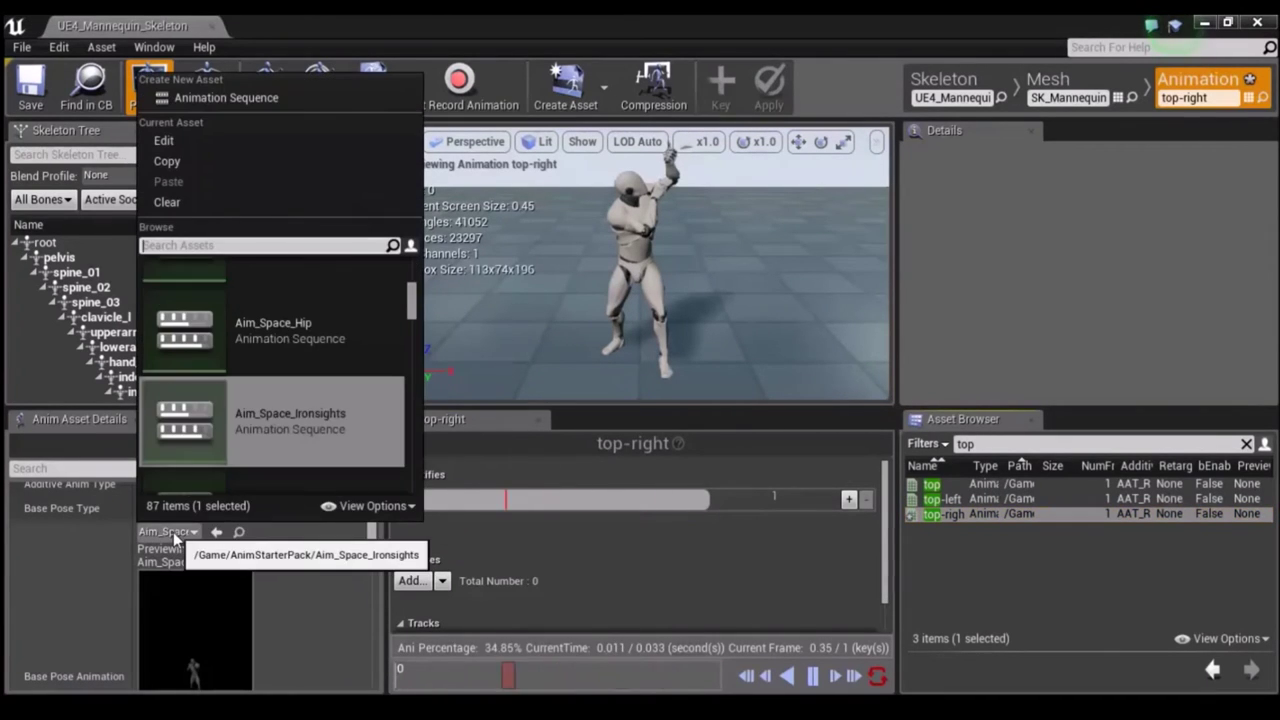
click(40, 605)
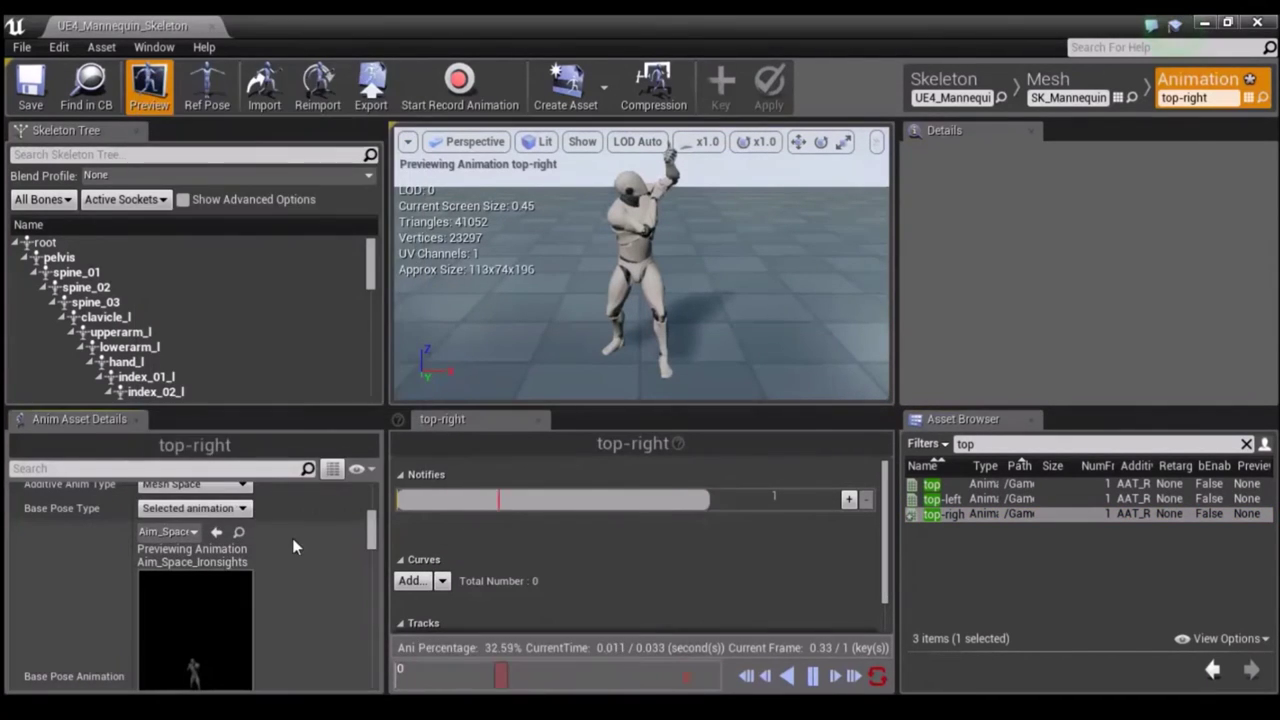
click(243, 508)
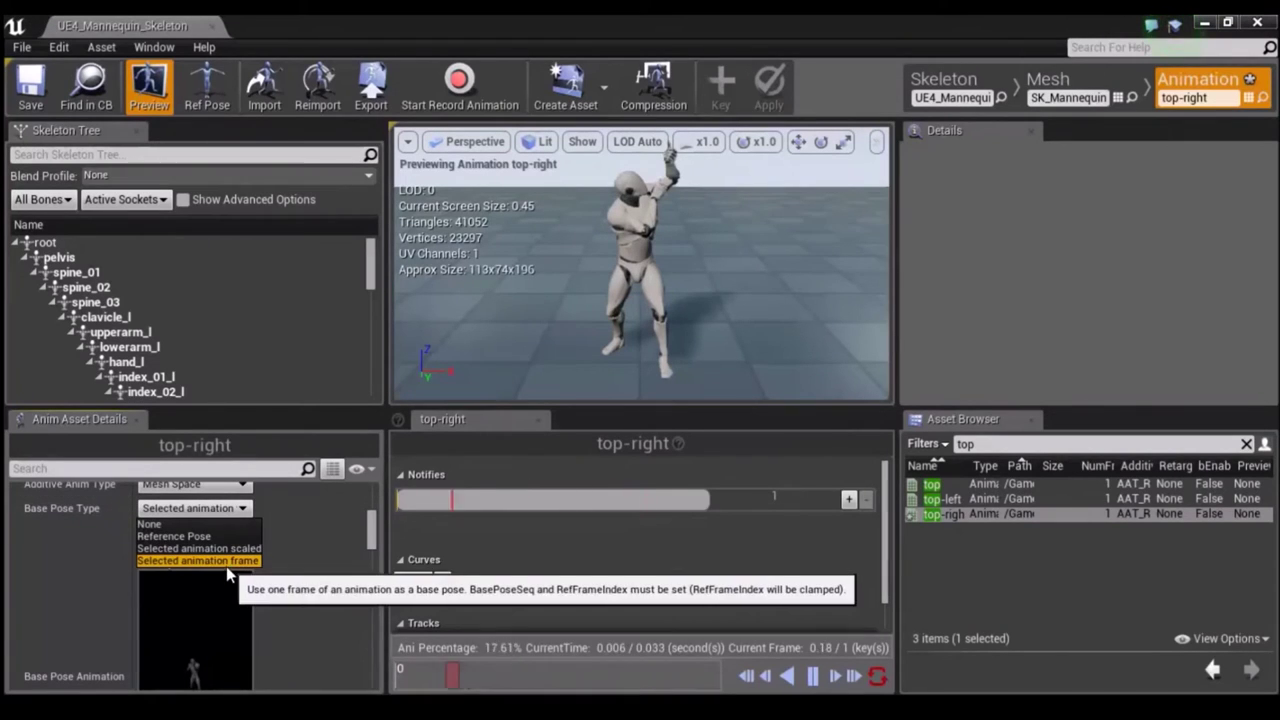
click(990, 444)
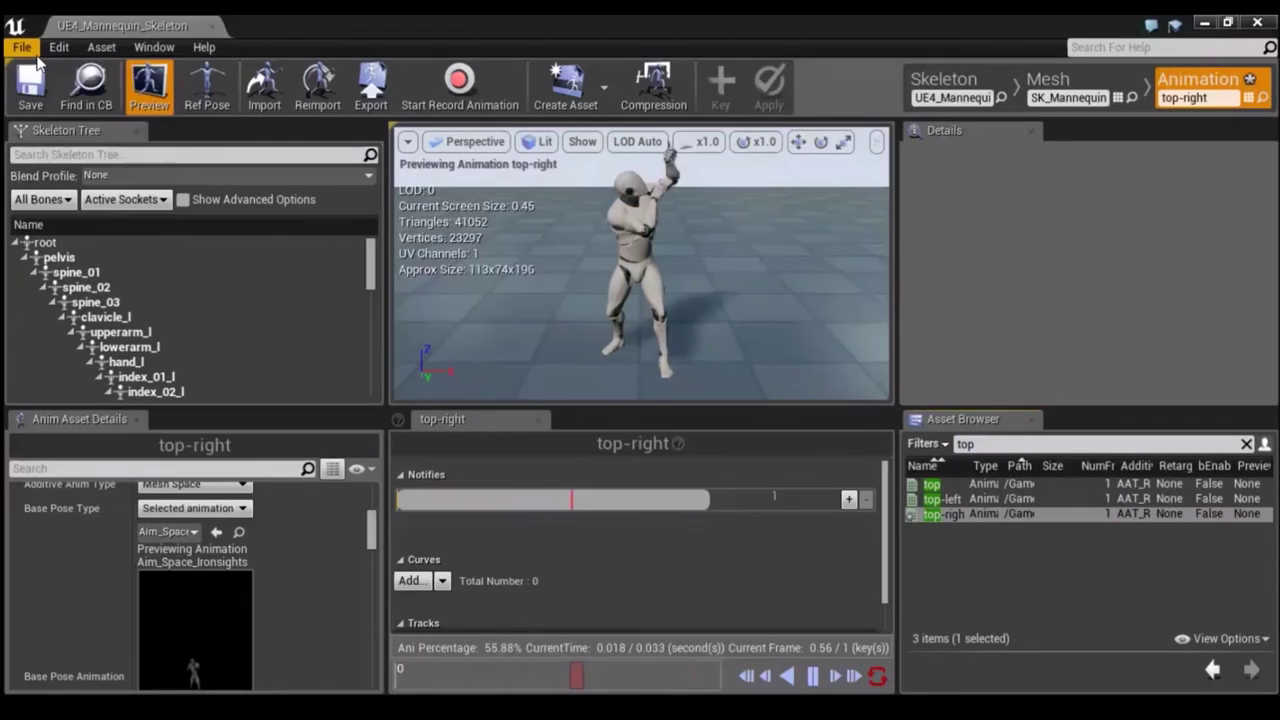
click(22, 47)
click(62, 84)
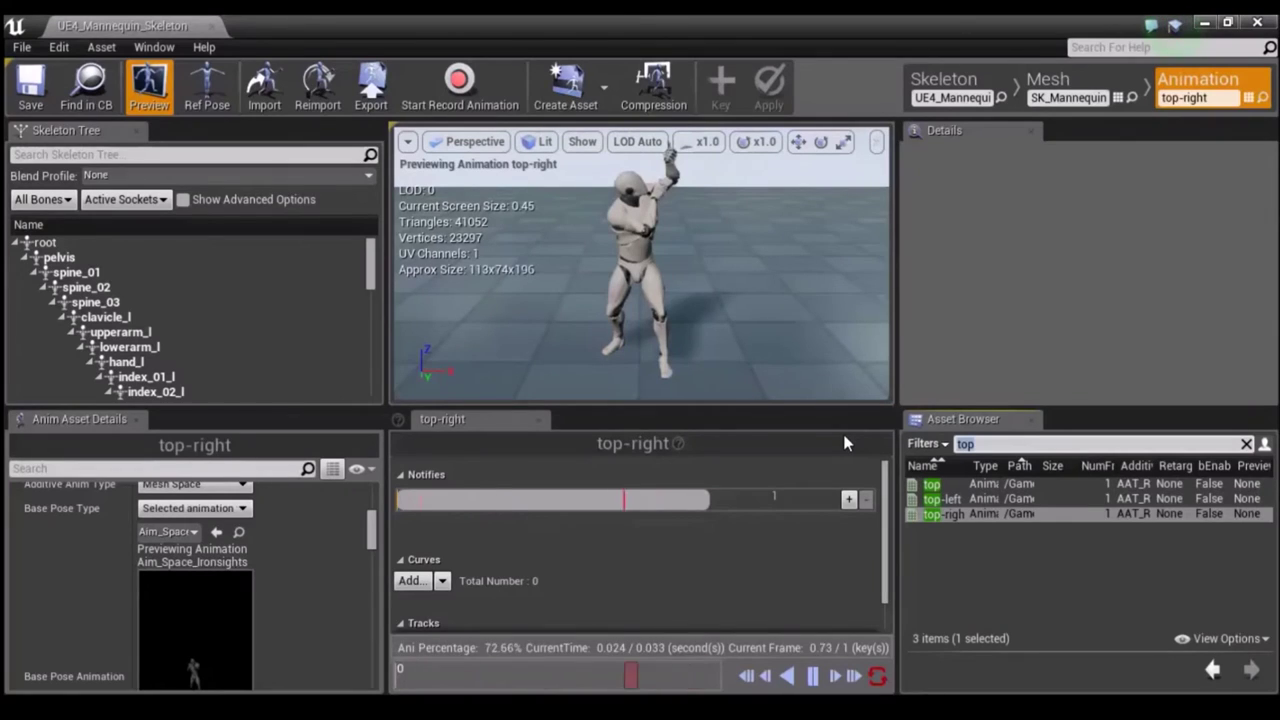
Make idle a Mesh Space additive with a selected-animation base pose and save it.
key(BackSpace)
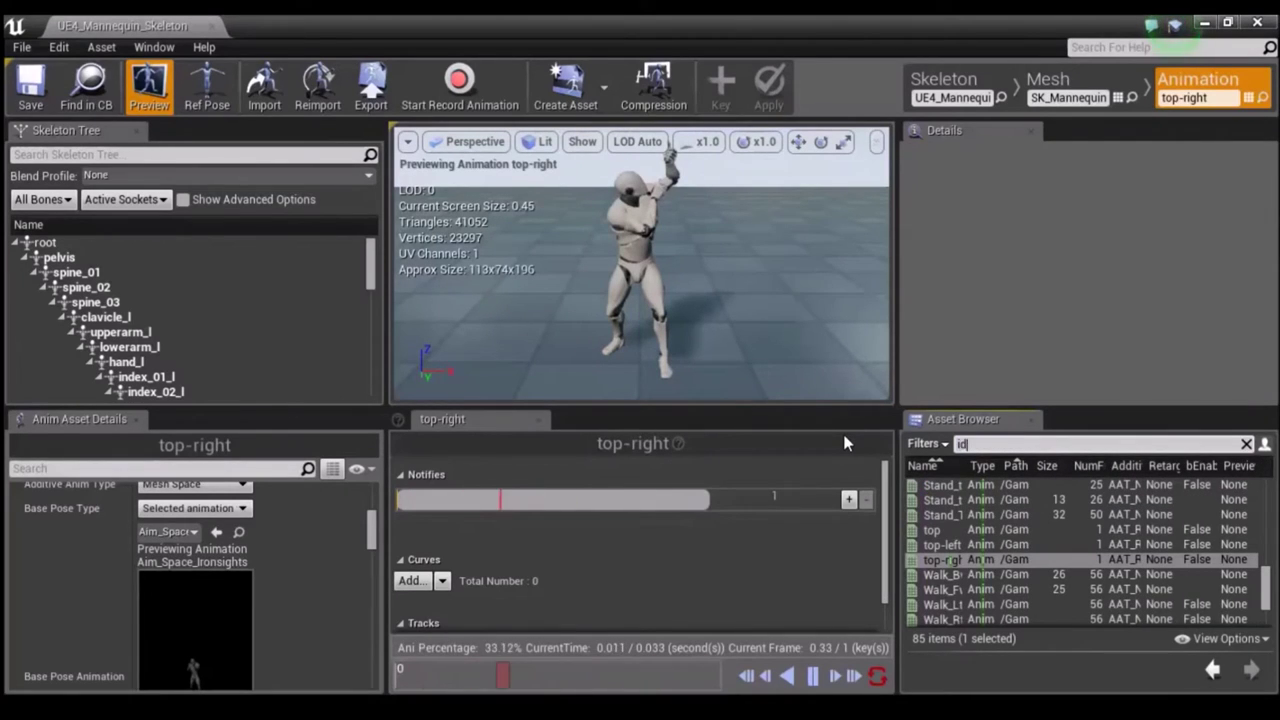
text(le)
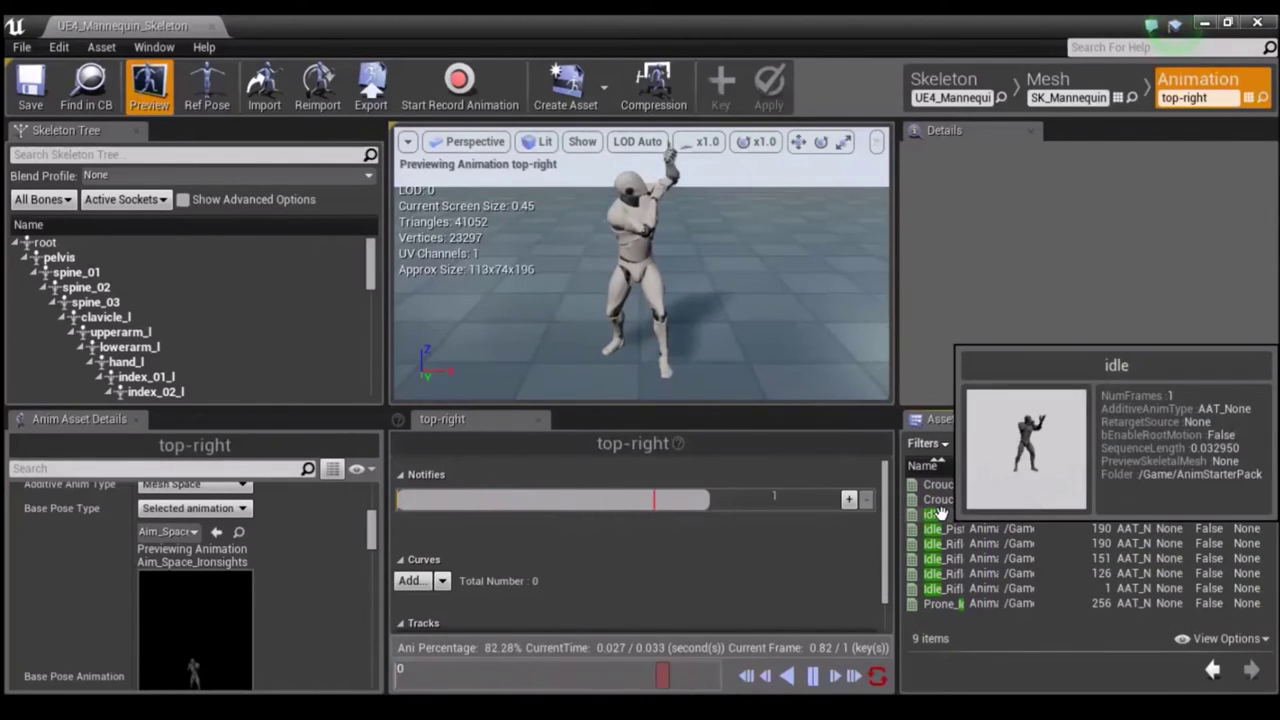
click(940, 512)
click(195, 485)
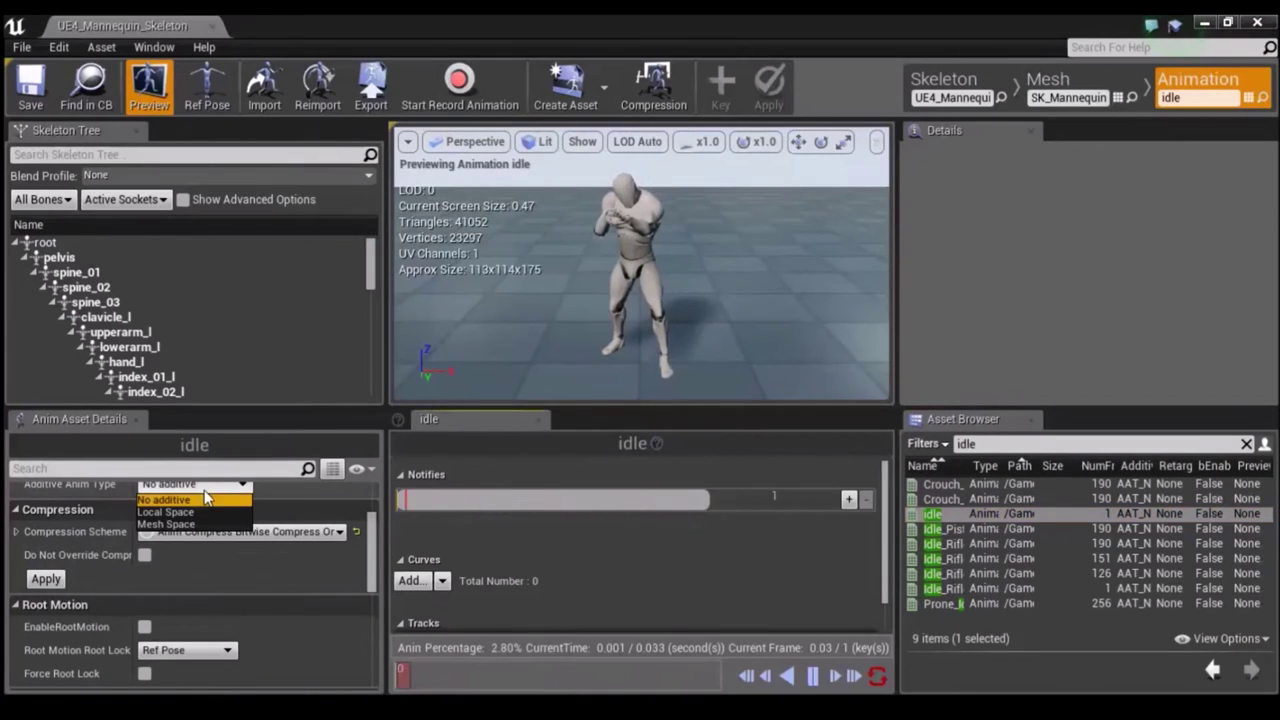
click(170, 525)
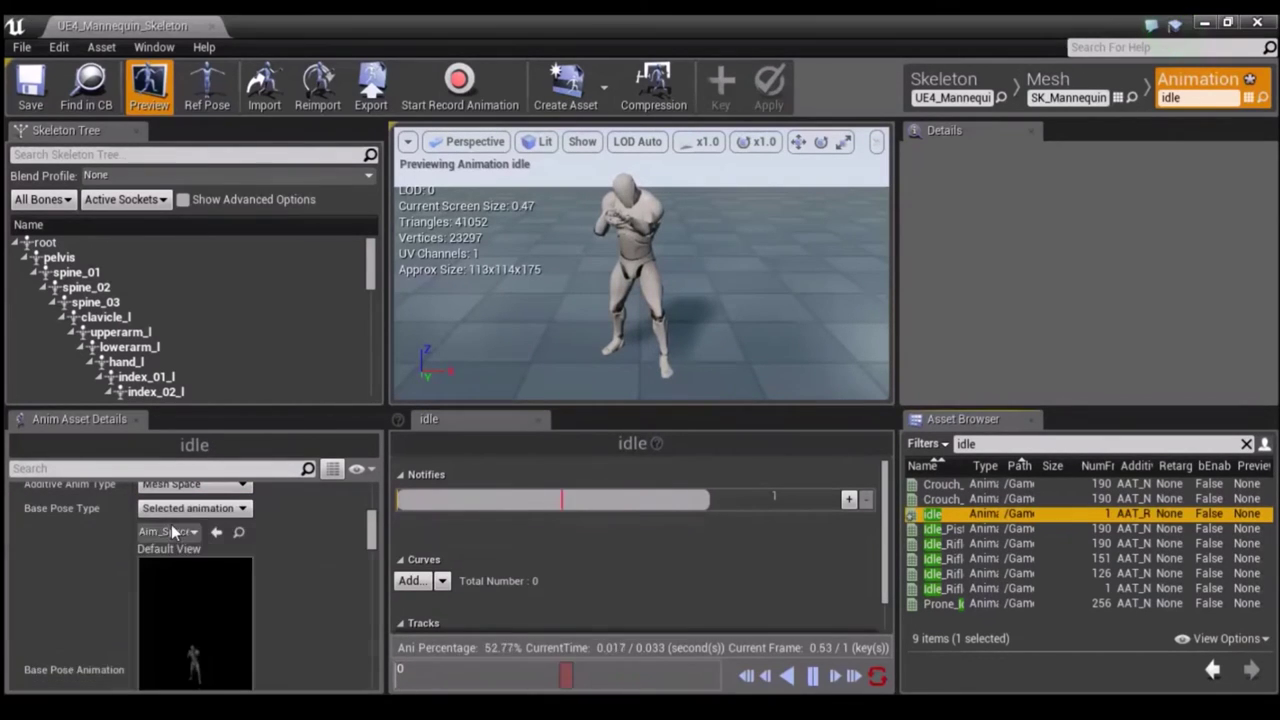
click(205, 510)
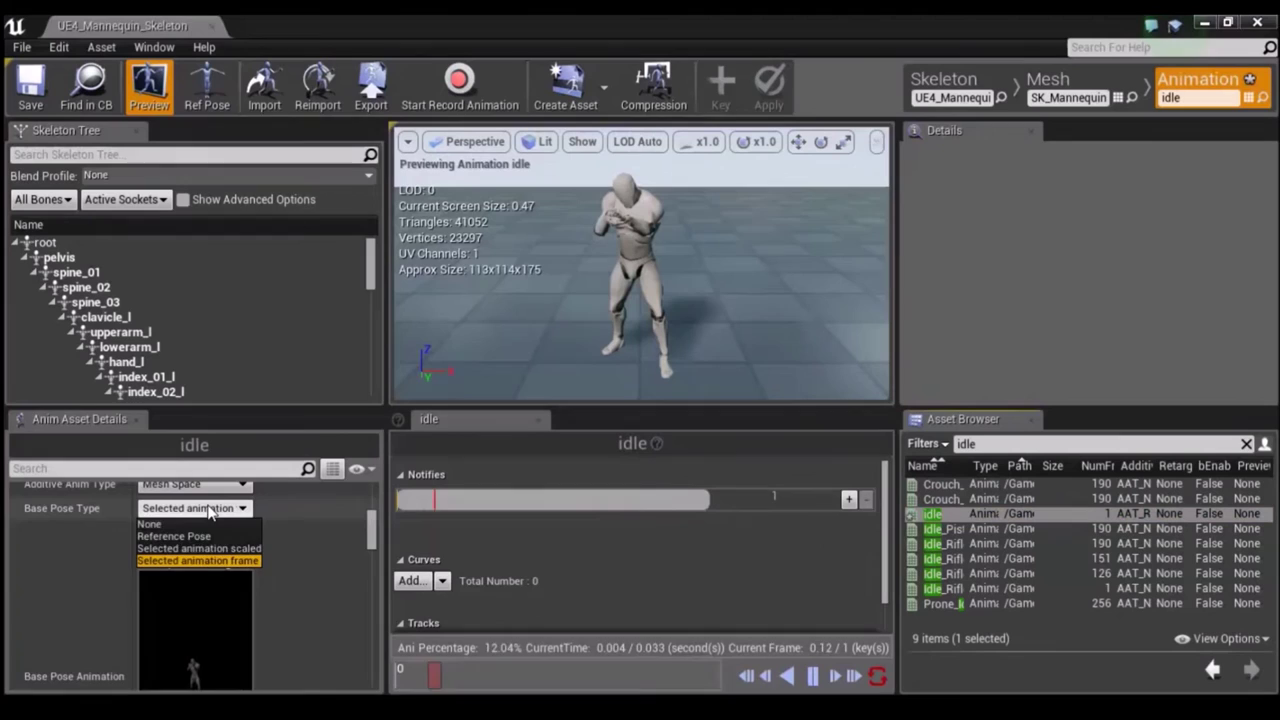
click(196, 558)
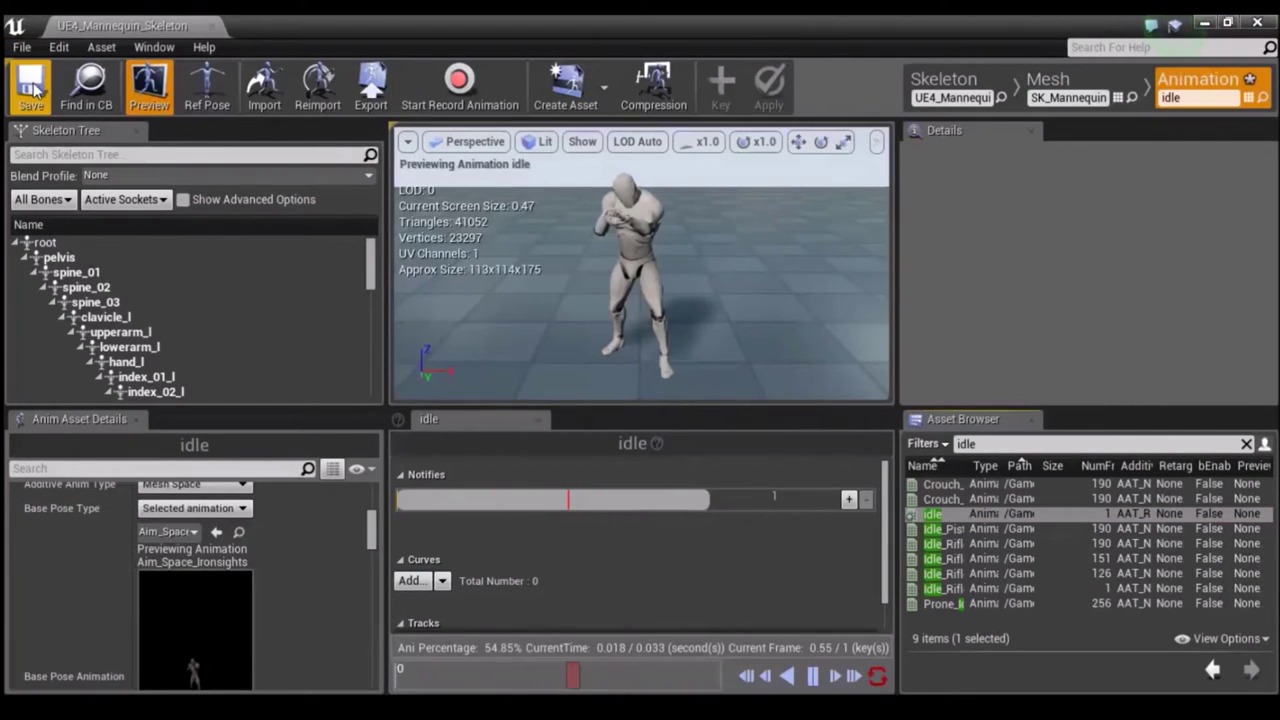
click(983, 447)
Filter for 'right', make the right pose a Mesh Space additive, and save it.
key(BackSpace)
text(ri)
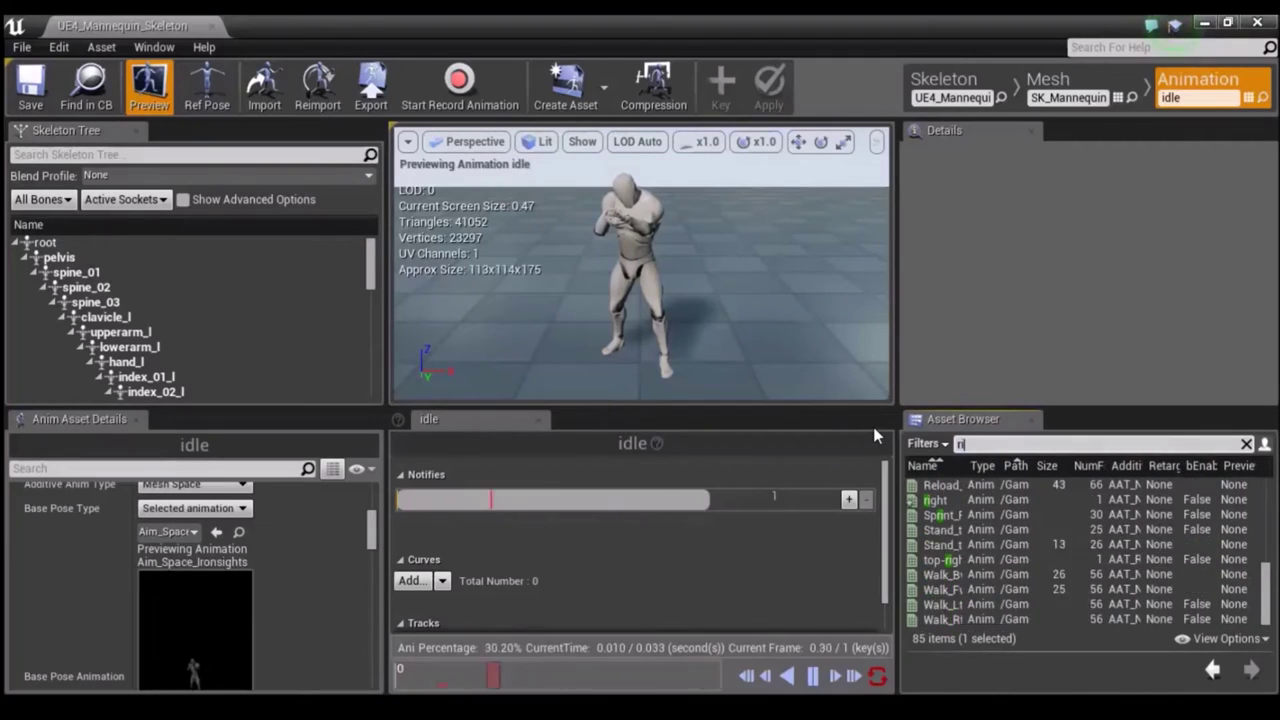
text(ght)
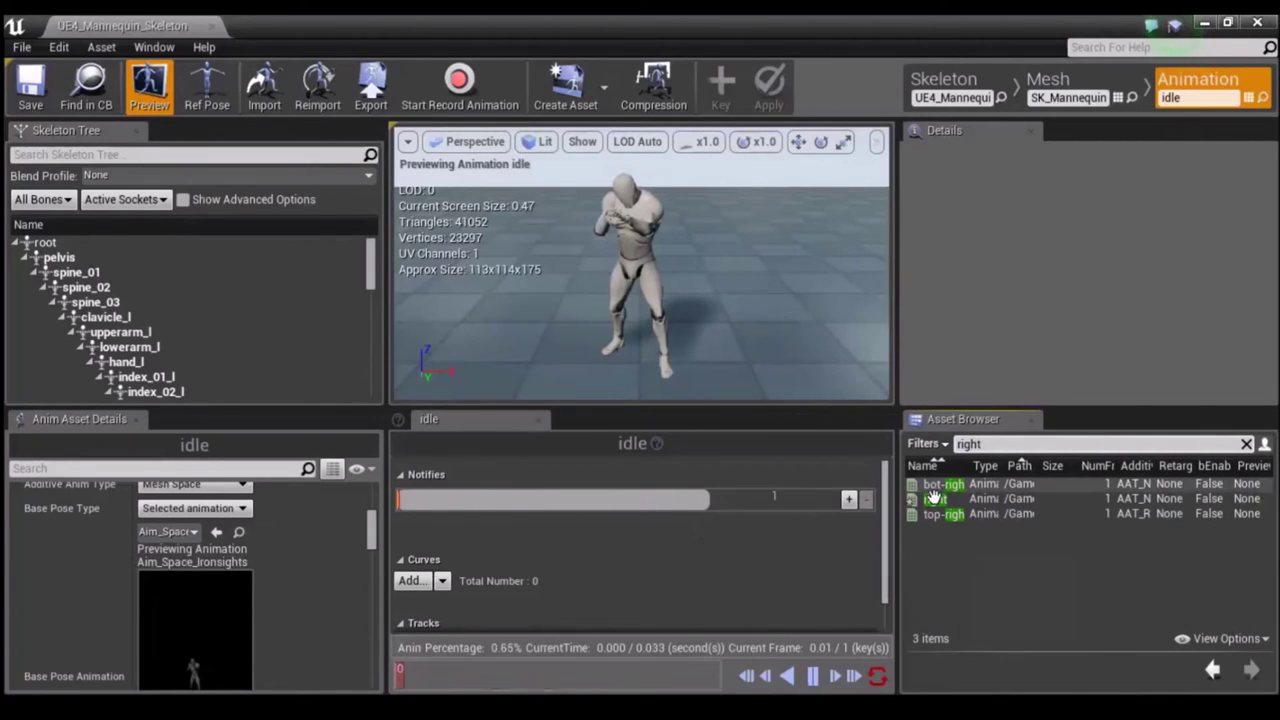
double_click(934, 498)
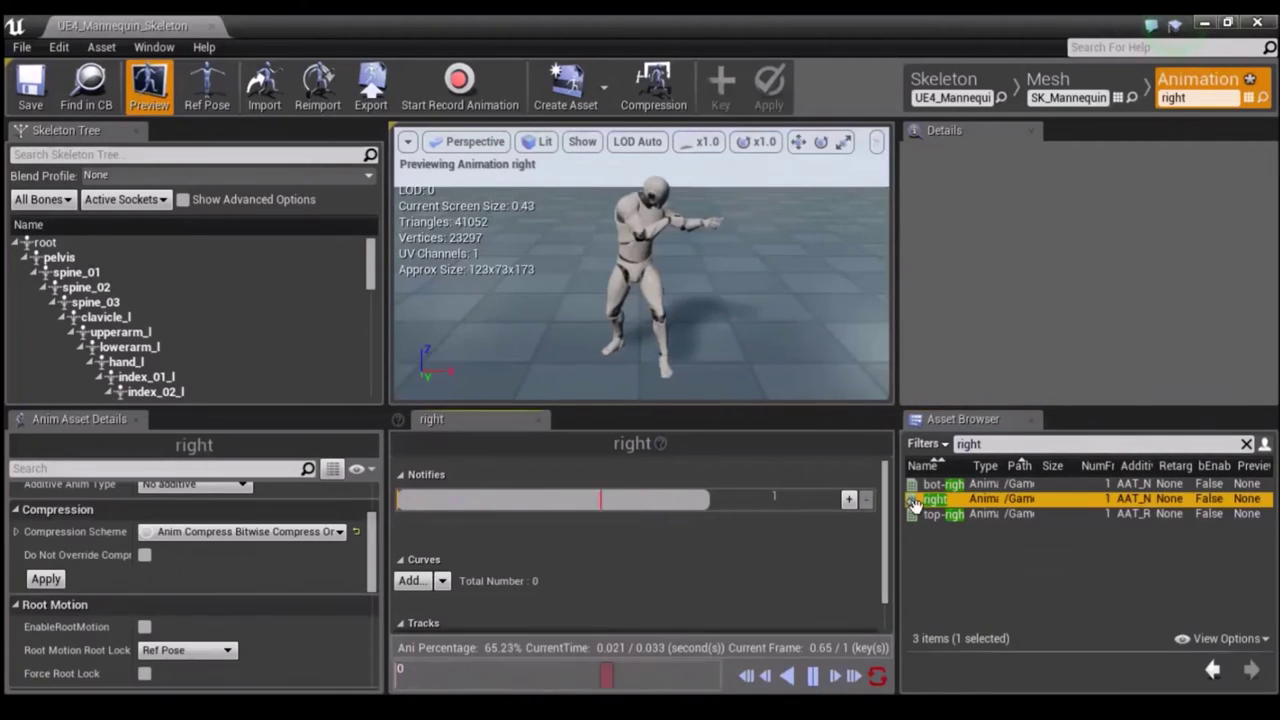
click(195, 487)
click(185, 531)
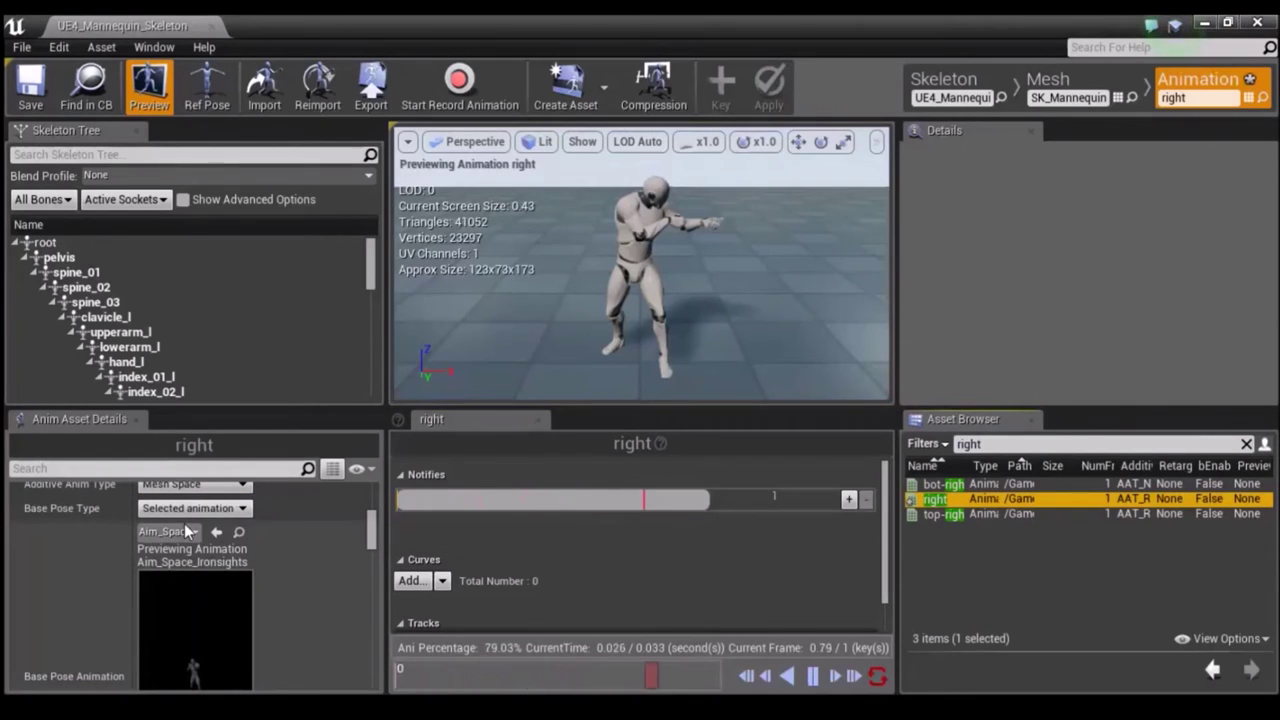
click(33, 86)
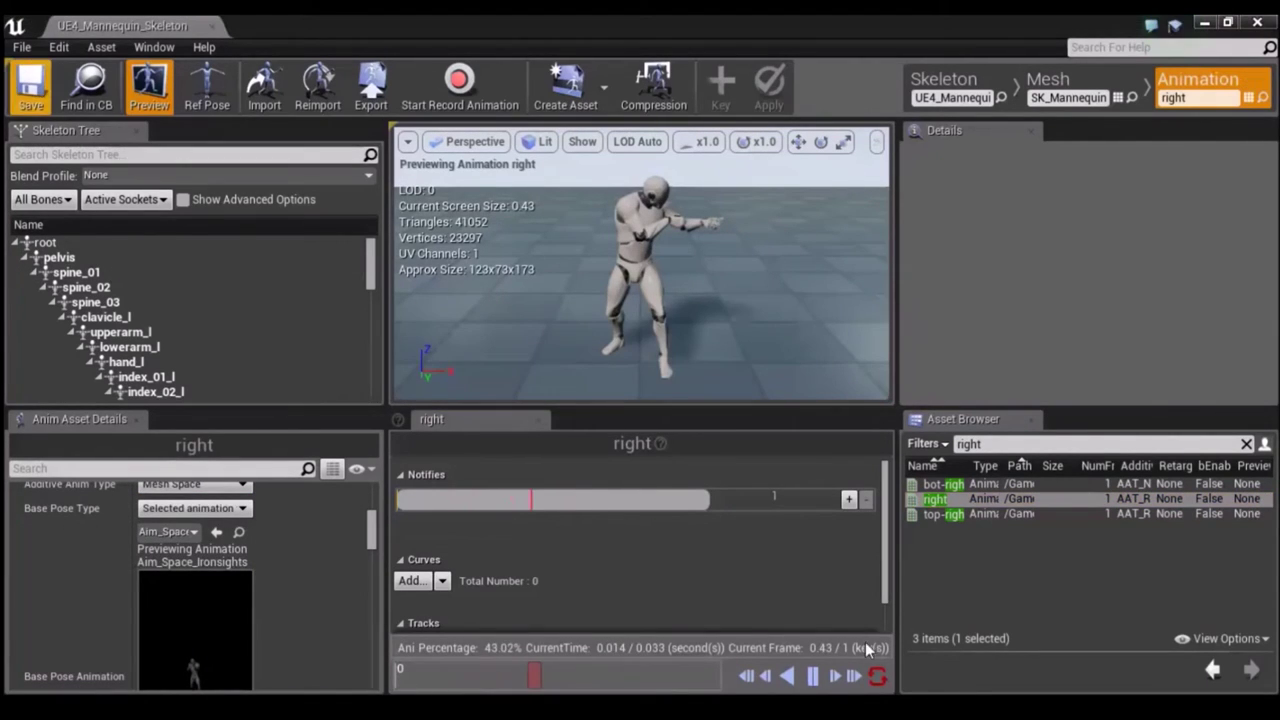
Make bot-right a Mesh Space additive with a selected-animation base pose and save it.
double_click(945, 514)
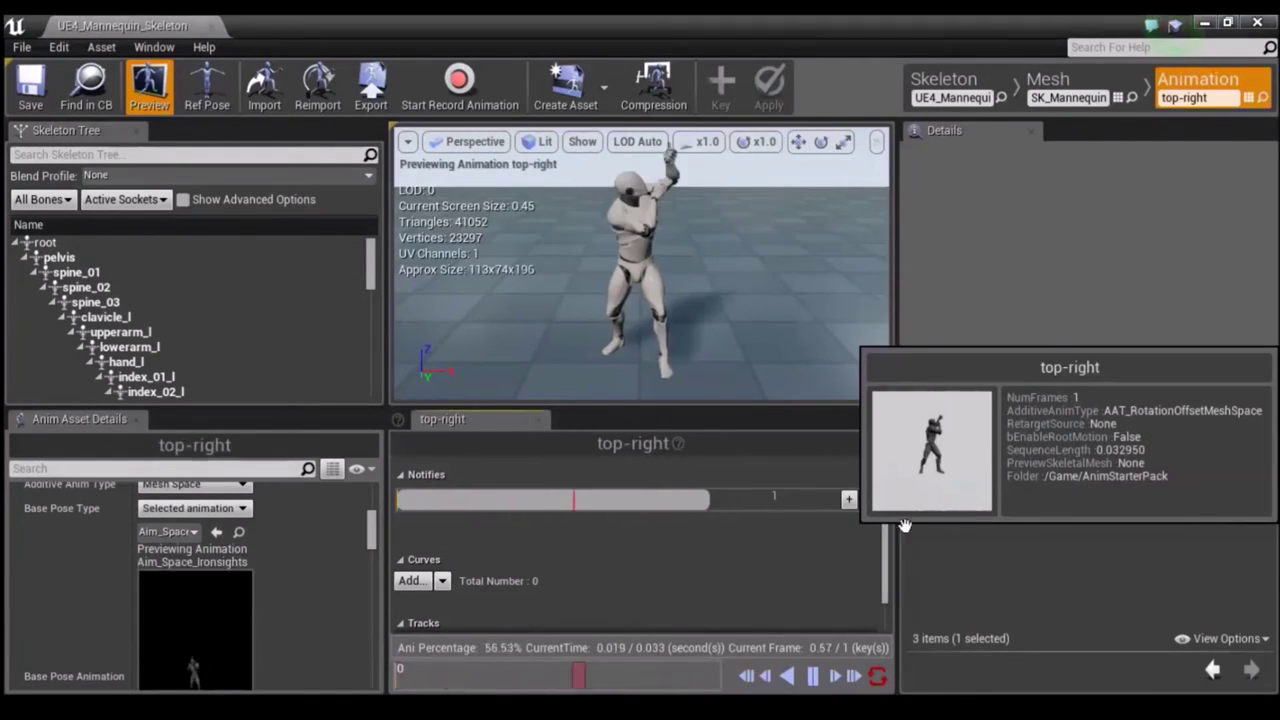
double_click(945, 485)
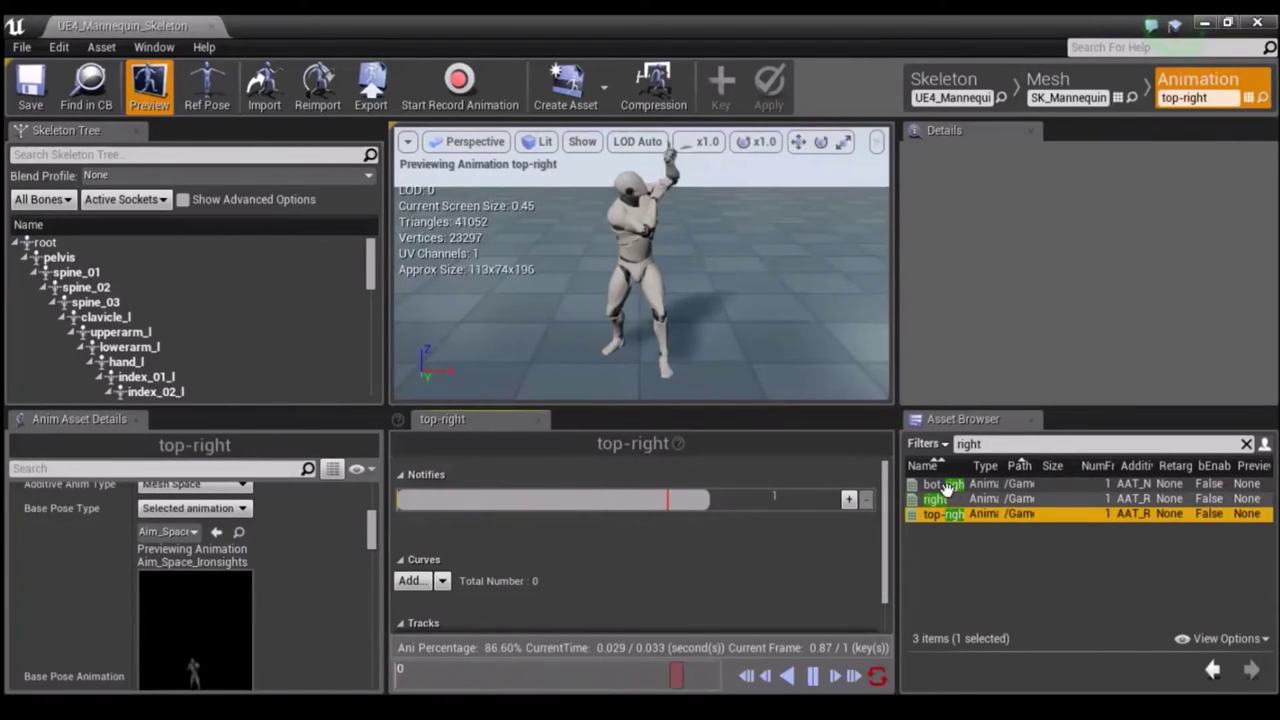
click(195, 485)
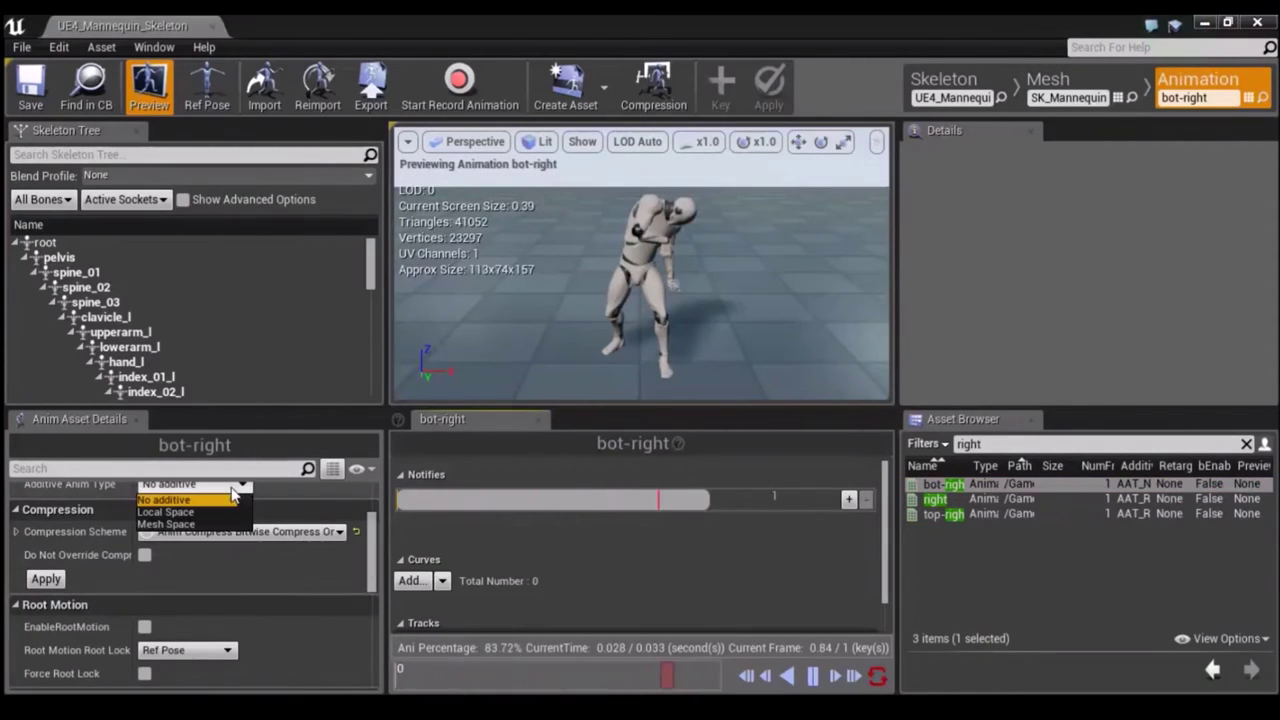
click(190, 524)
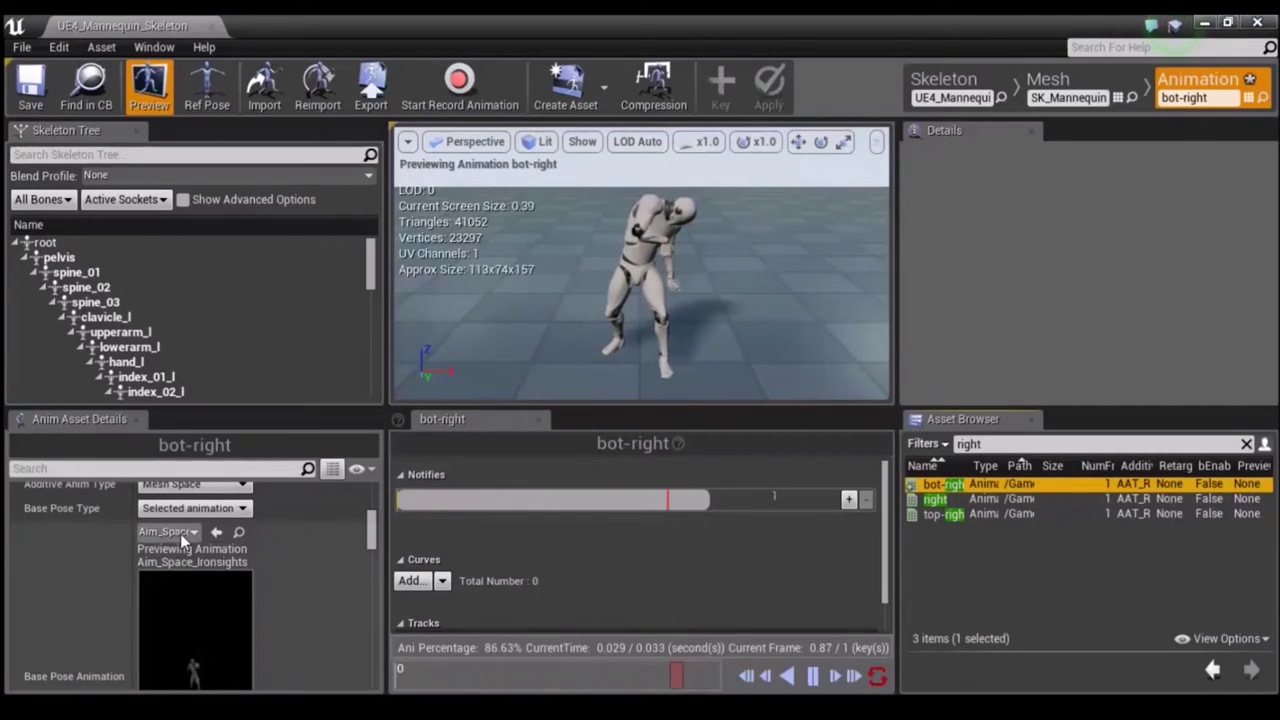
click(197, 509)
click(181, 537)
click(26, 95)
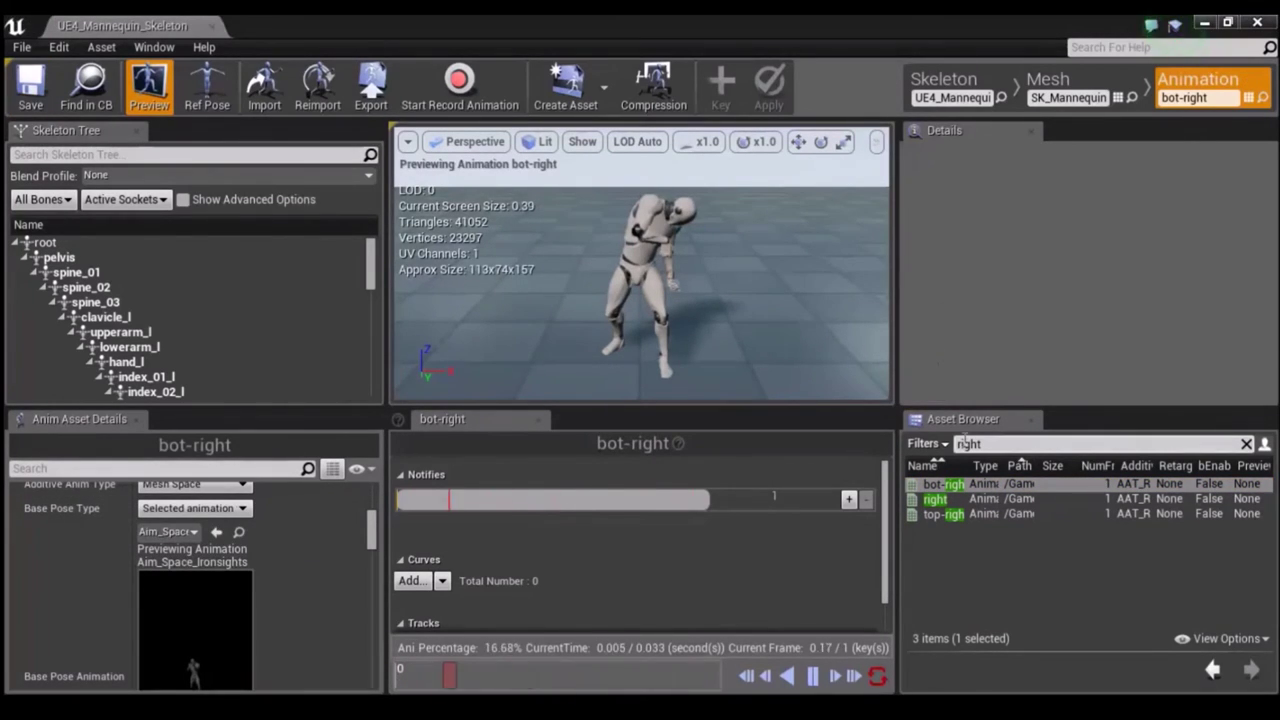
Filter for 'left' and make bot-left a Mesh Space additive on a selected-animation base, then save.
key(Escape)
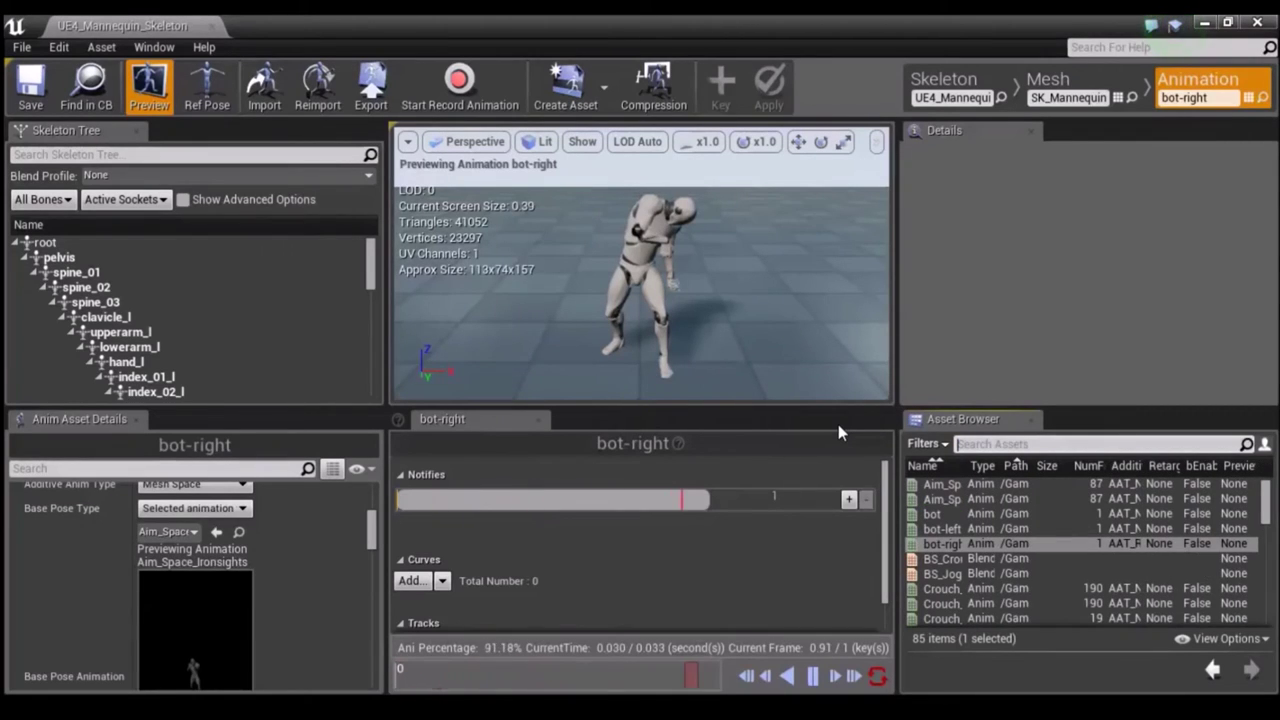
text(left)
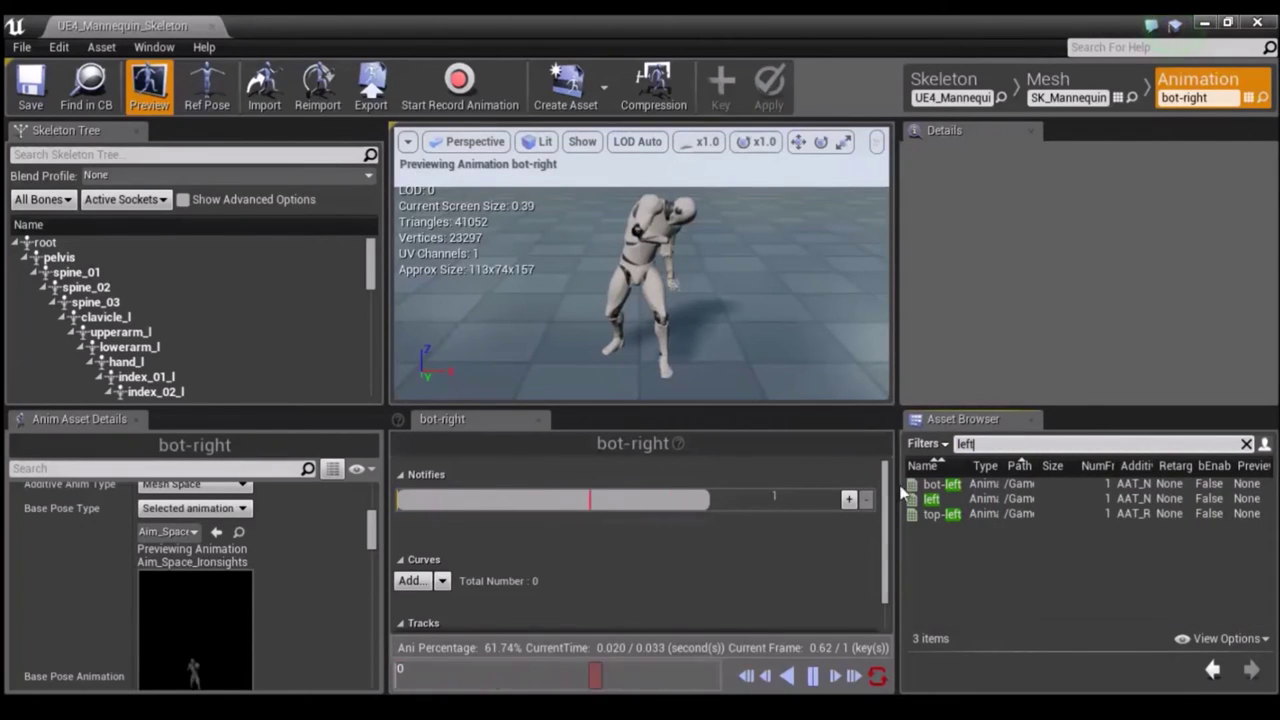
double_click(950, 484)
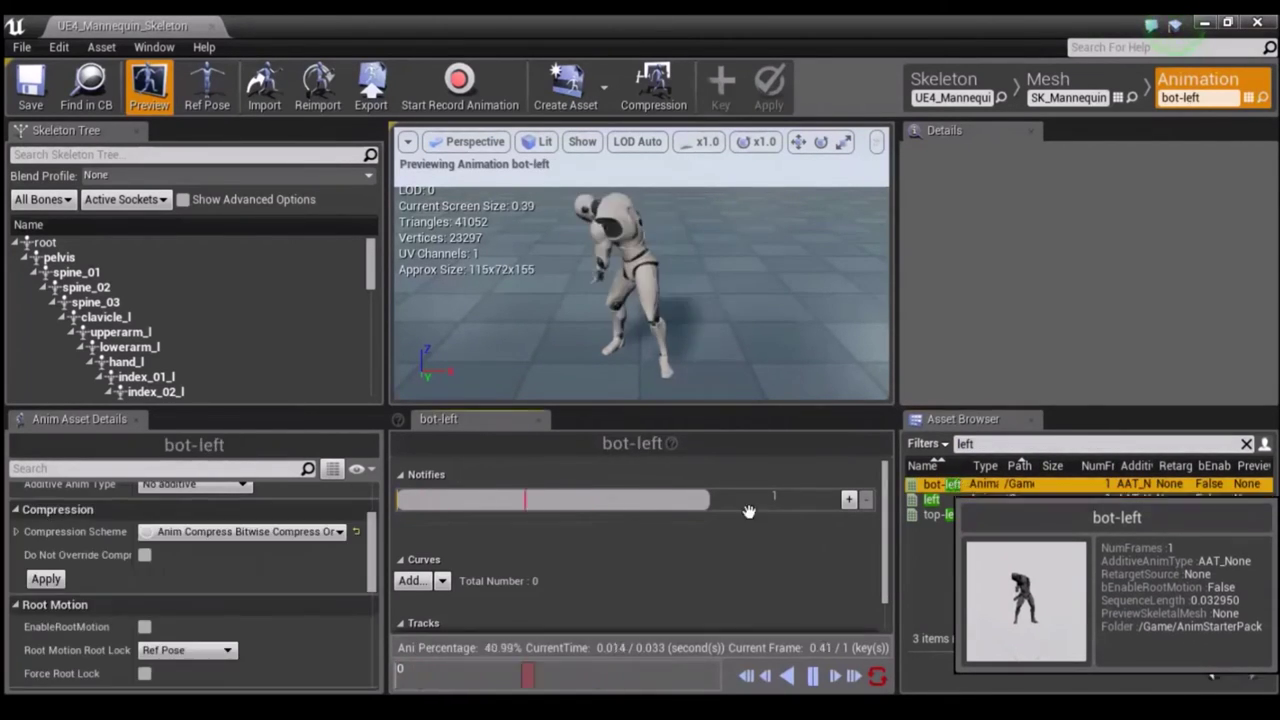
click(222, 487)
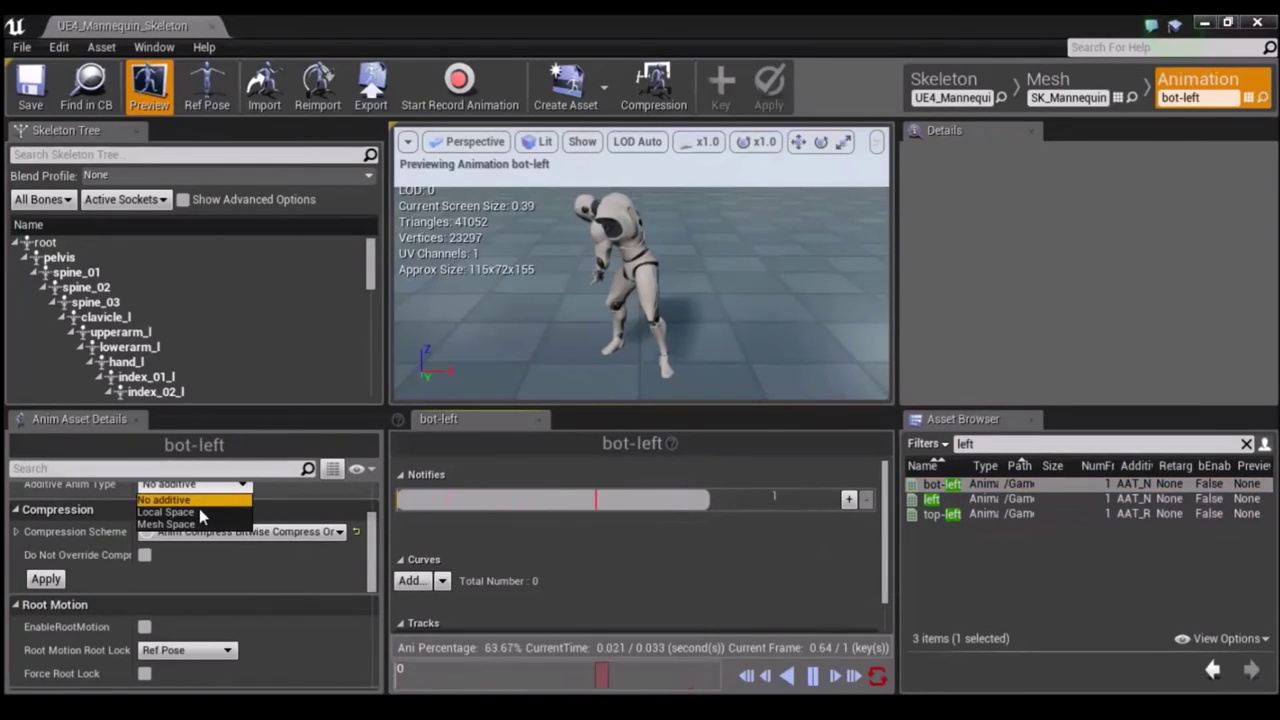
click(168, 524)
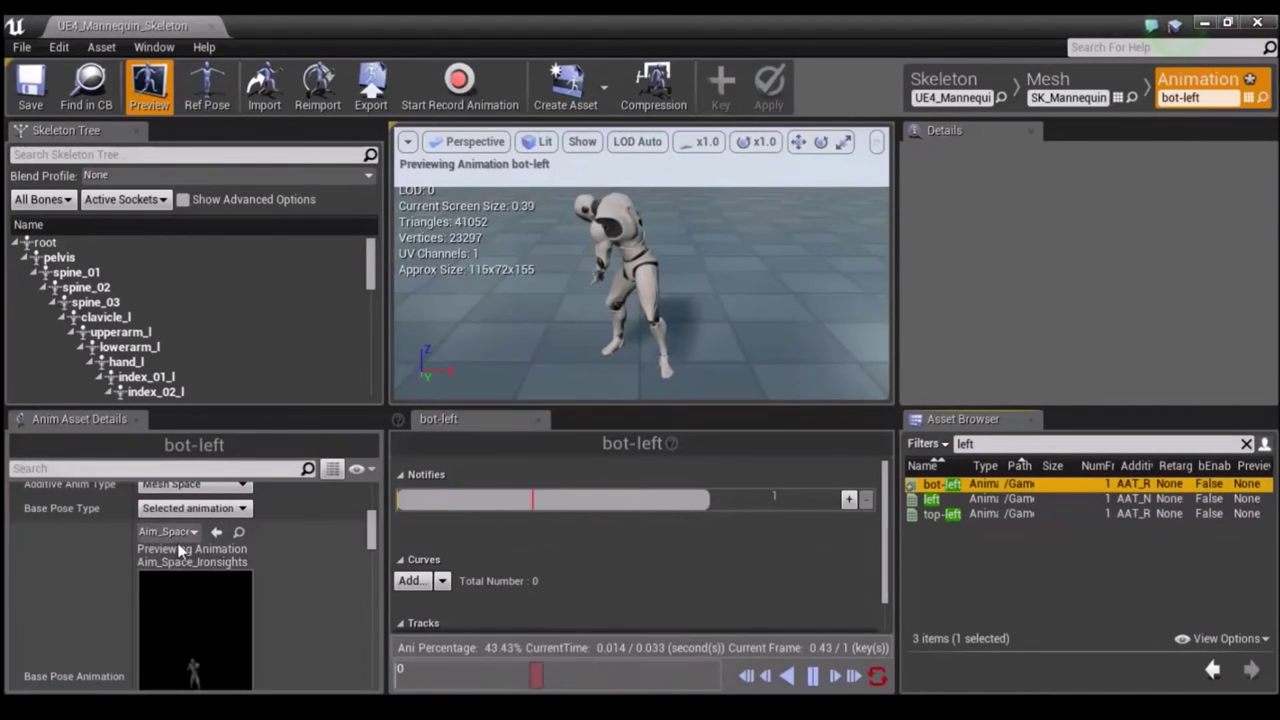
click(196, 508)
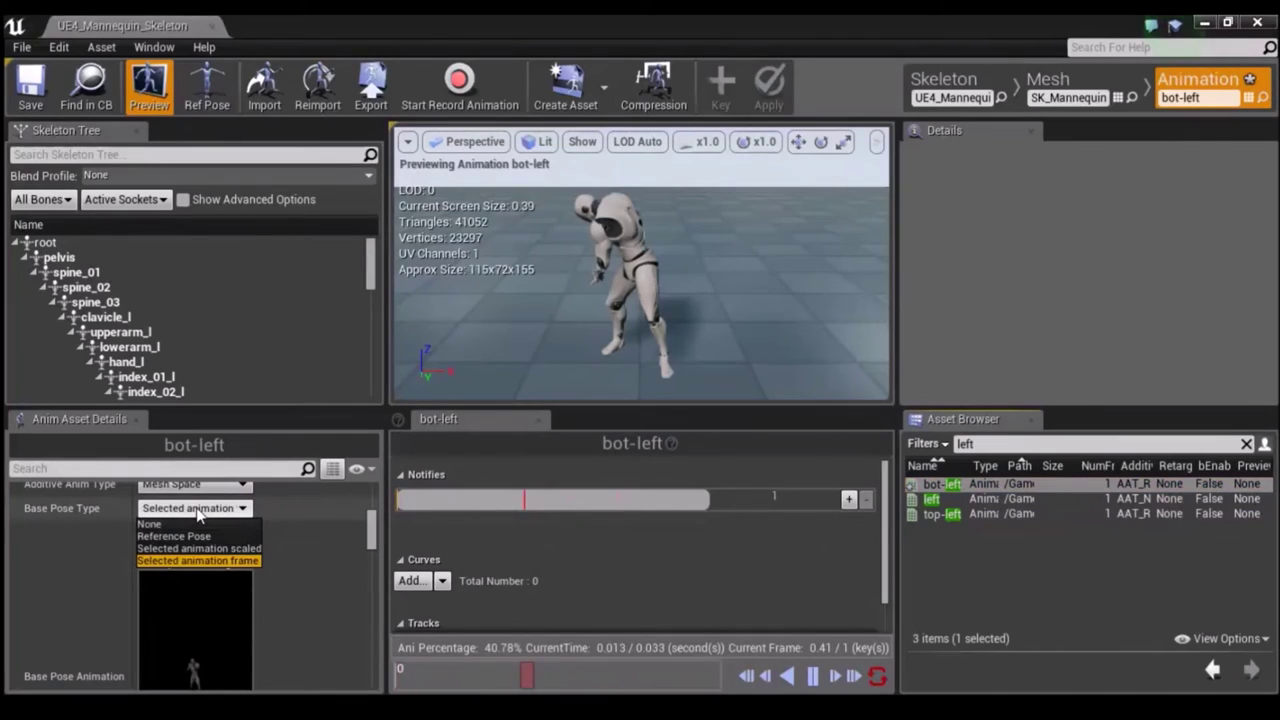
click(197, 560)
click(182, 535)
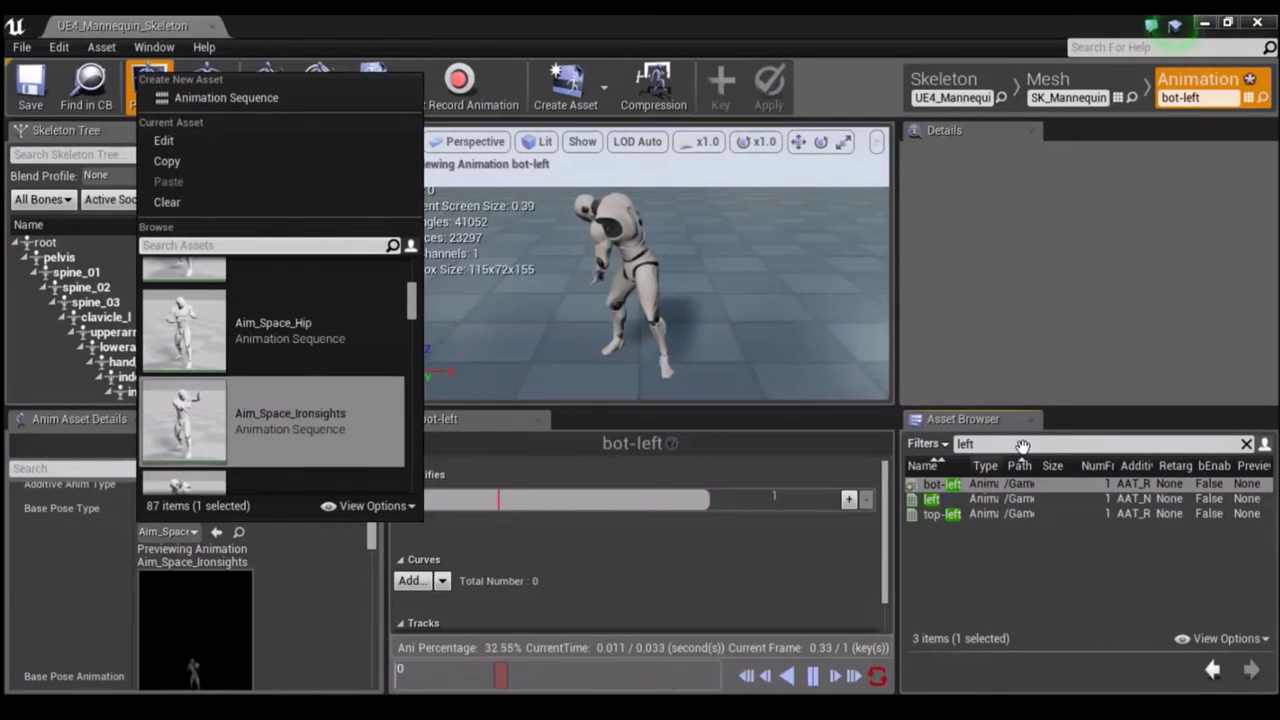
click(1022, 445)
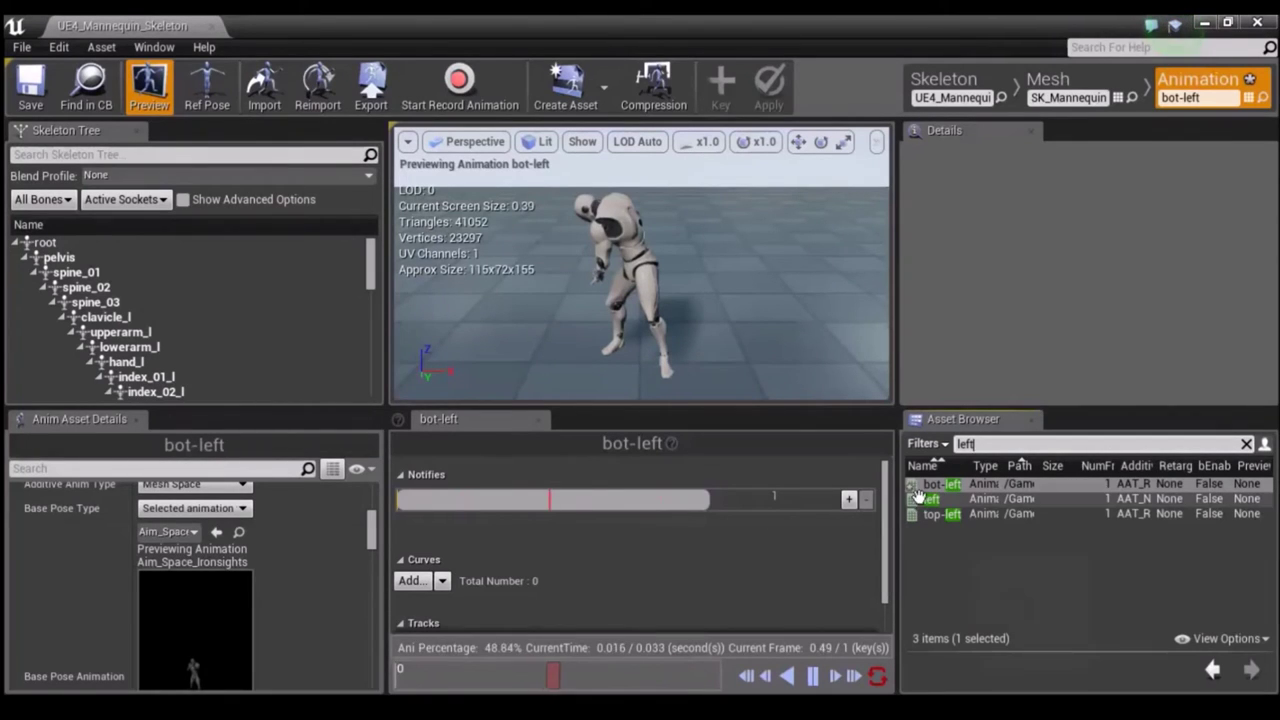
click(25, 92)
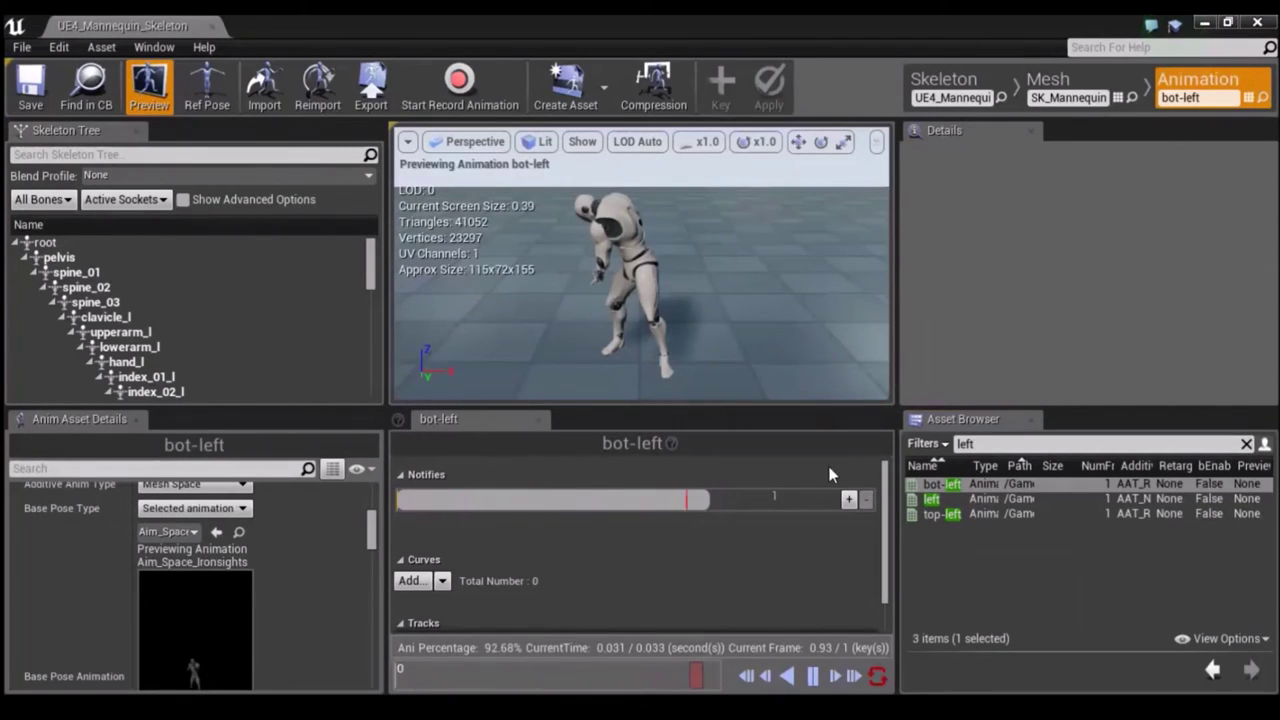
Make left a Mesh Space additive with a selected-animation base pose and save it.
double_click(931, 498)
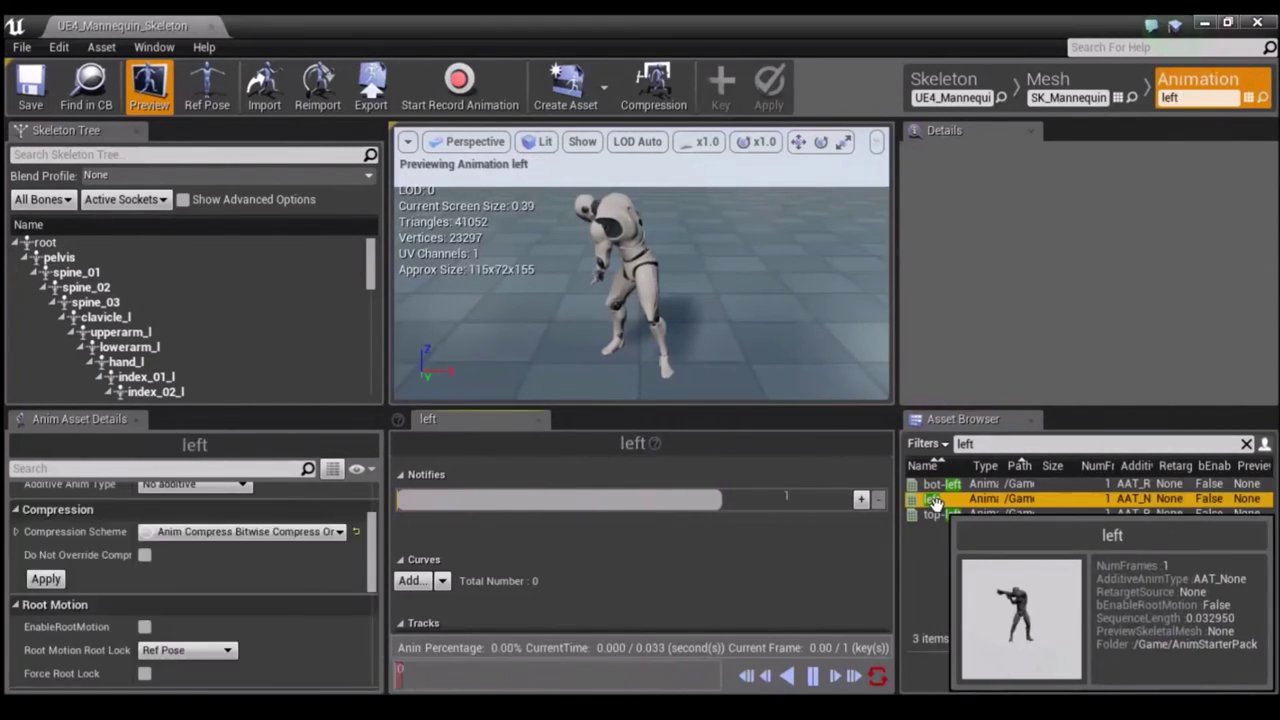
click(200, 486)
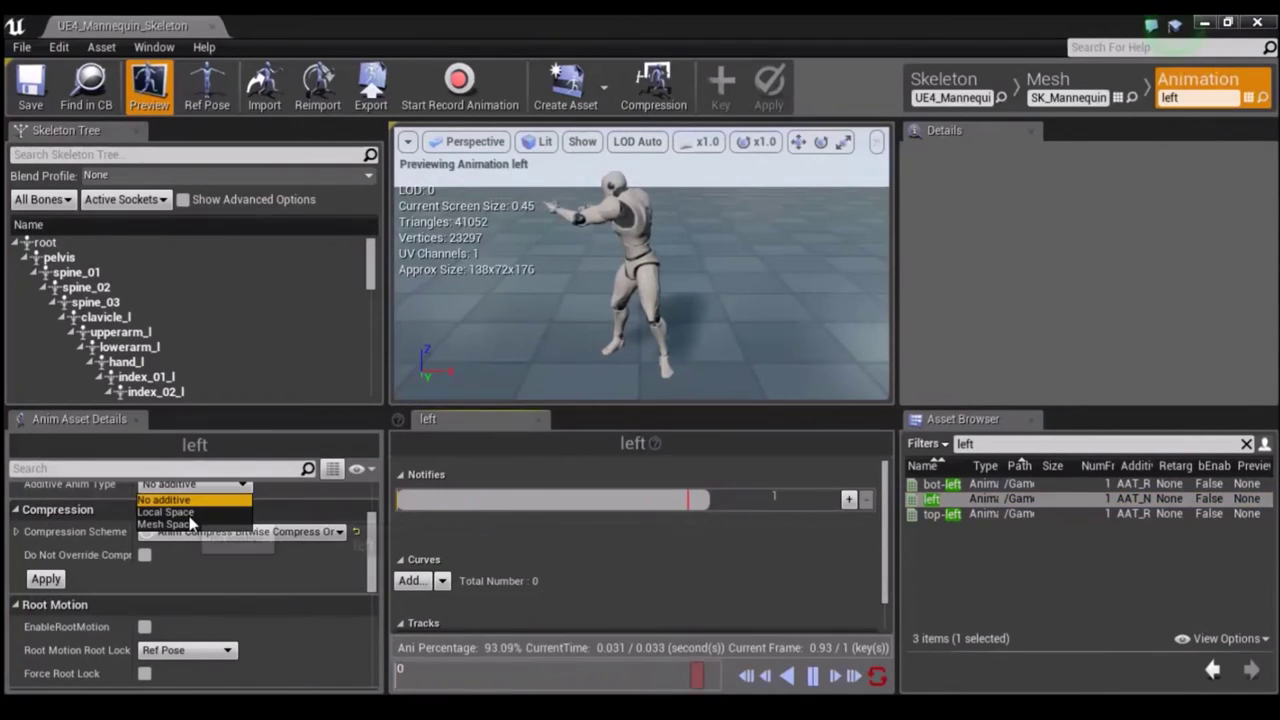
click(181, 524)
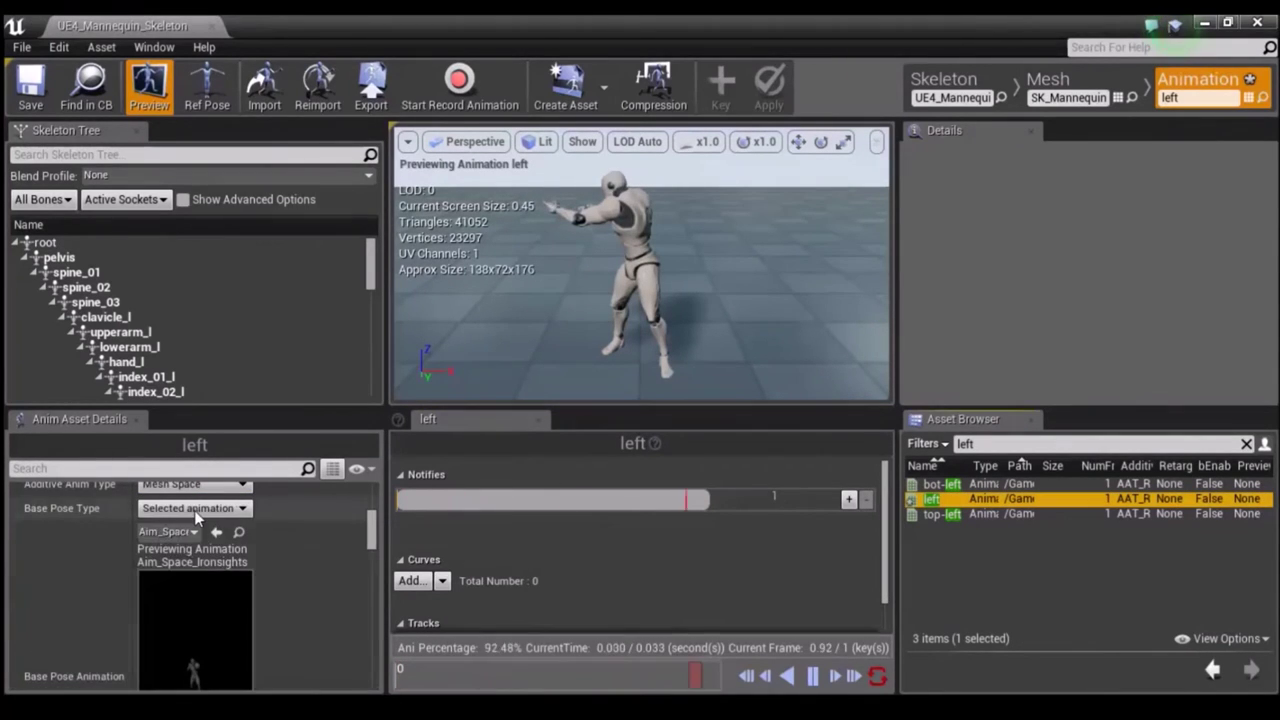
click(194, 510)
click(190, 556)
click(165, 531)
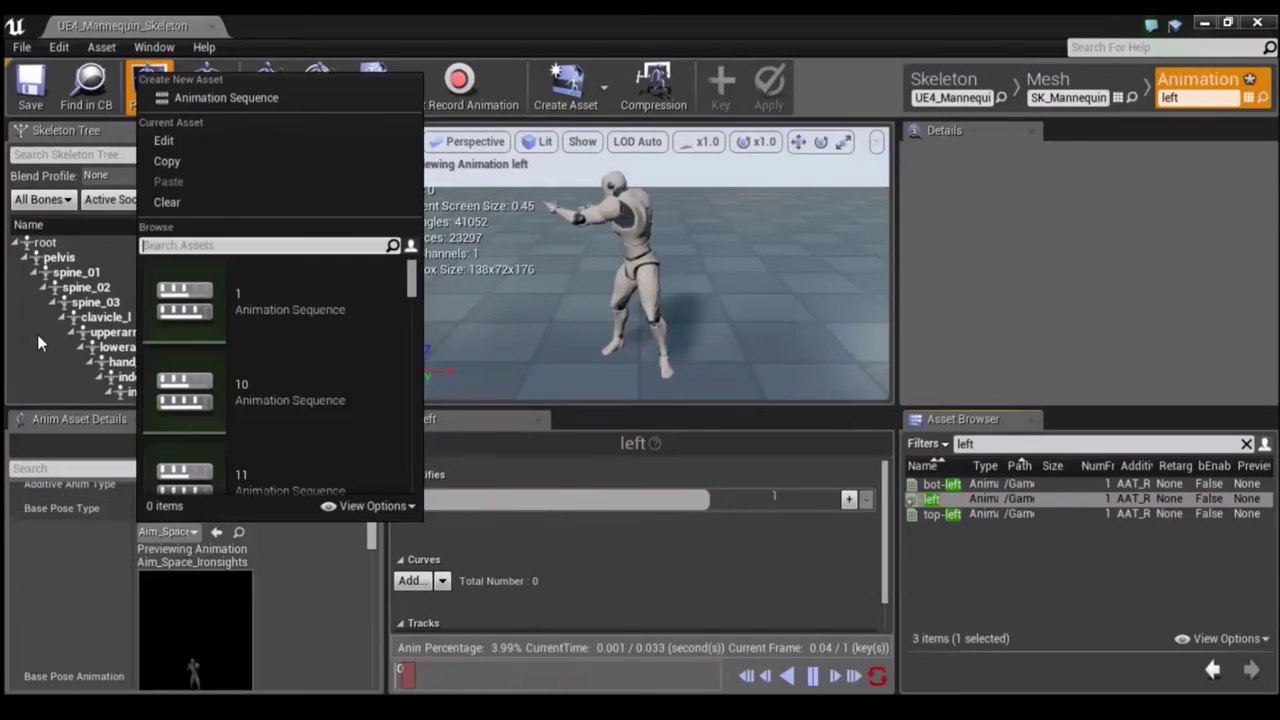
click(26, 100)
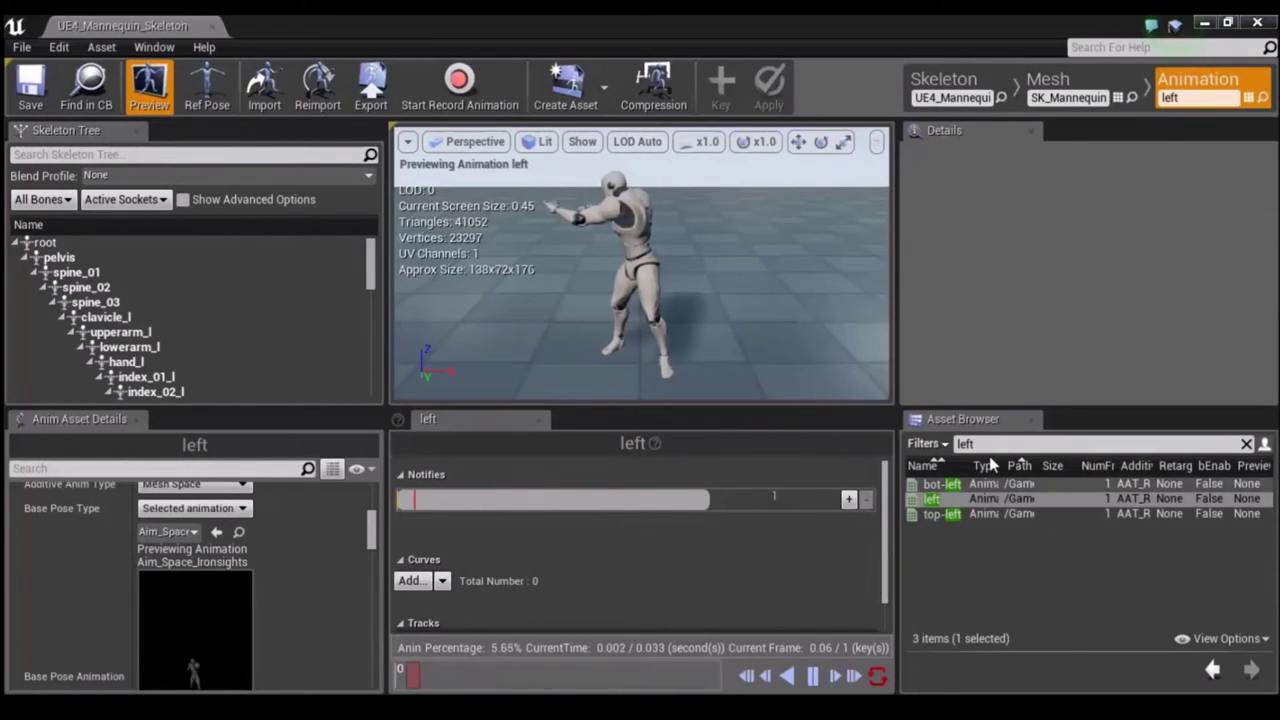
Filter for 'bot' and make bot a Mesh Space additive based on Aim_Space_Ironsights, then save.
click(982, 443)
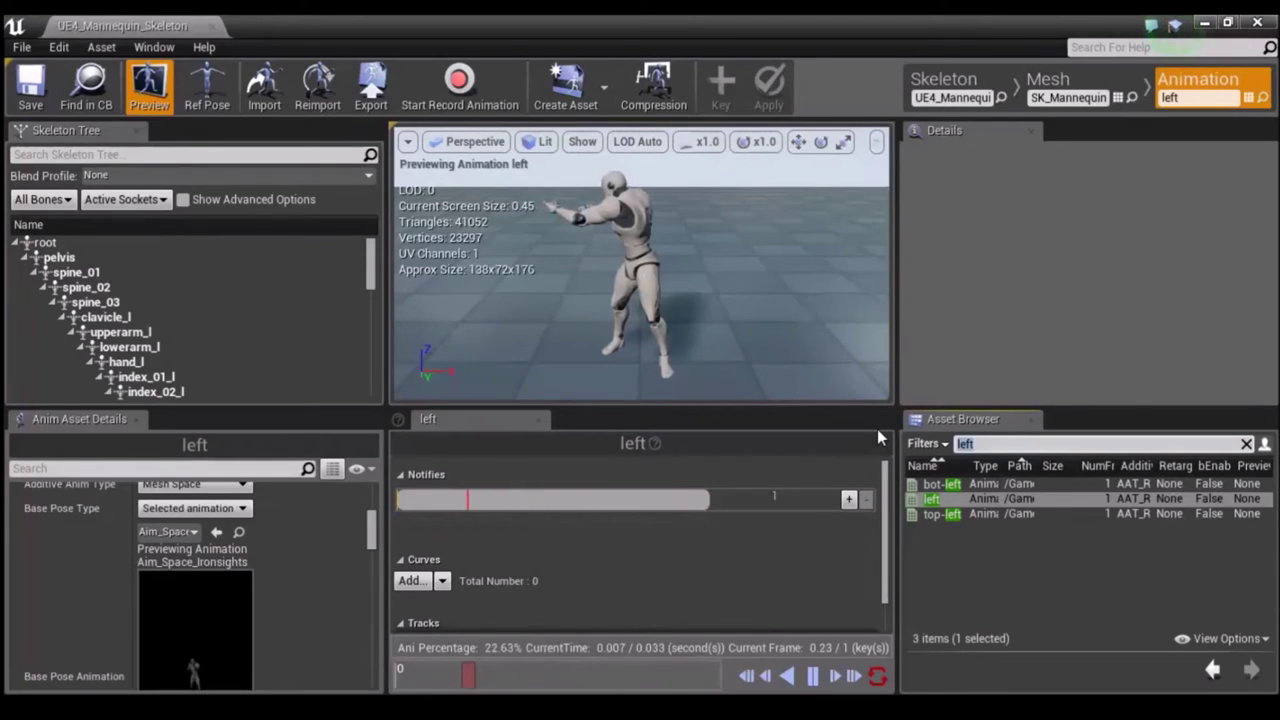
text(bot)
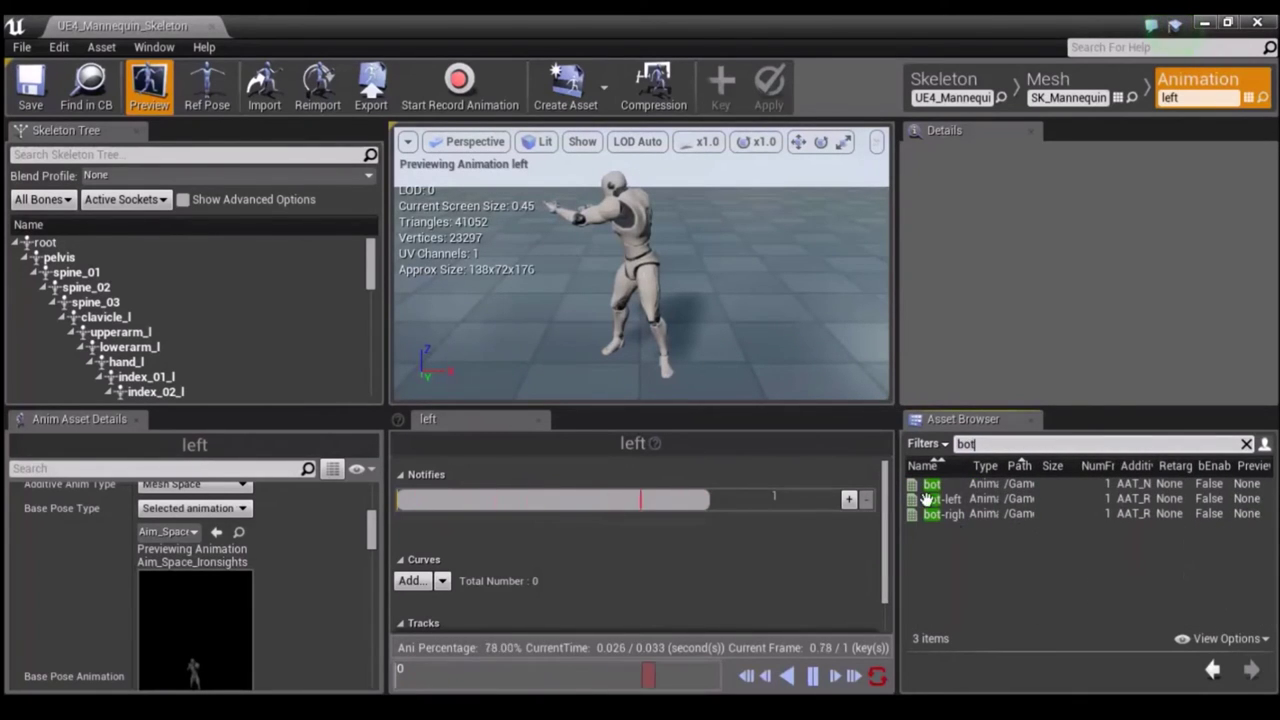
click(932, 484)
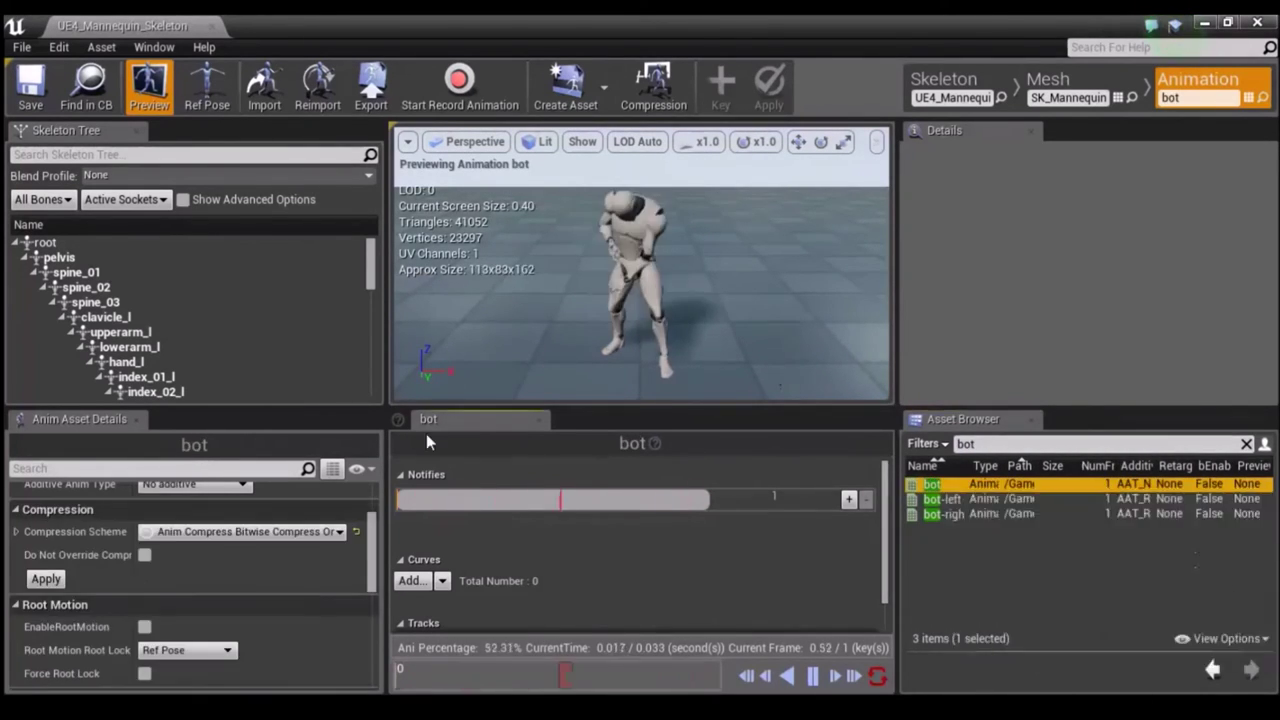
click(192, 485)
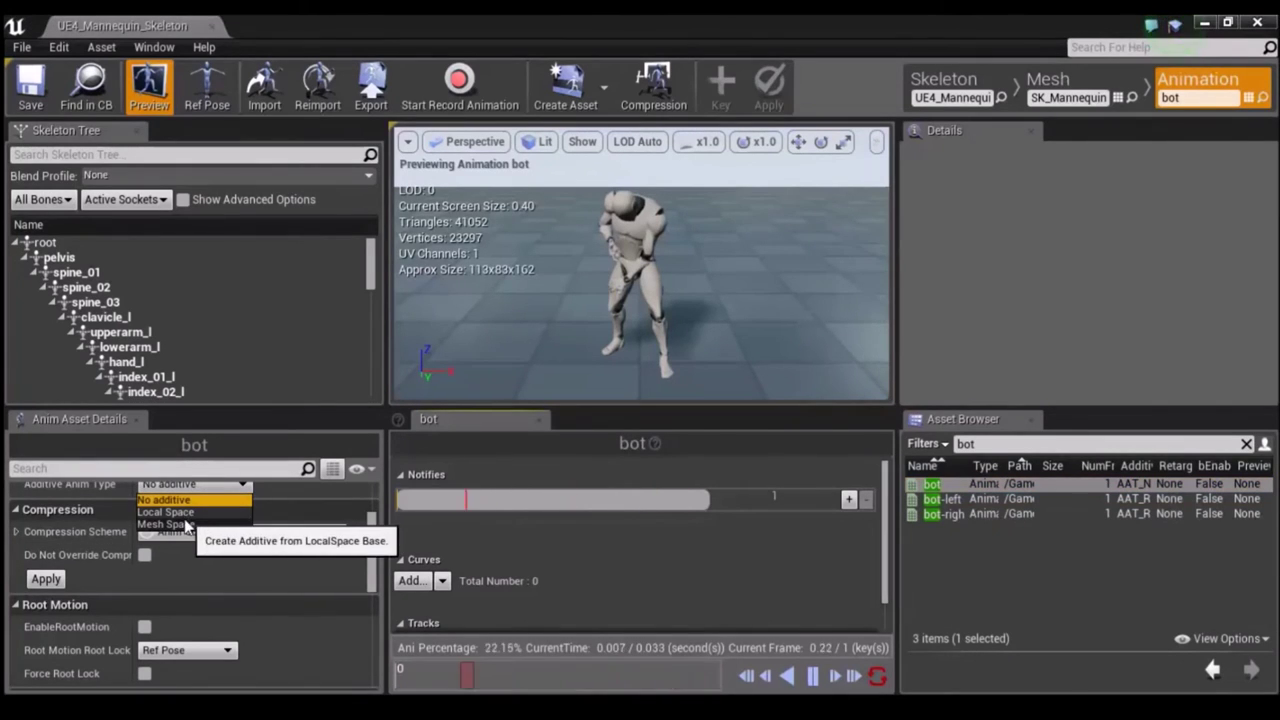
click(175, 524)
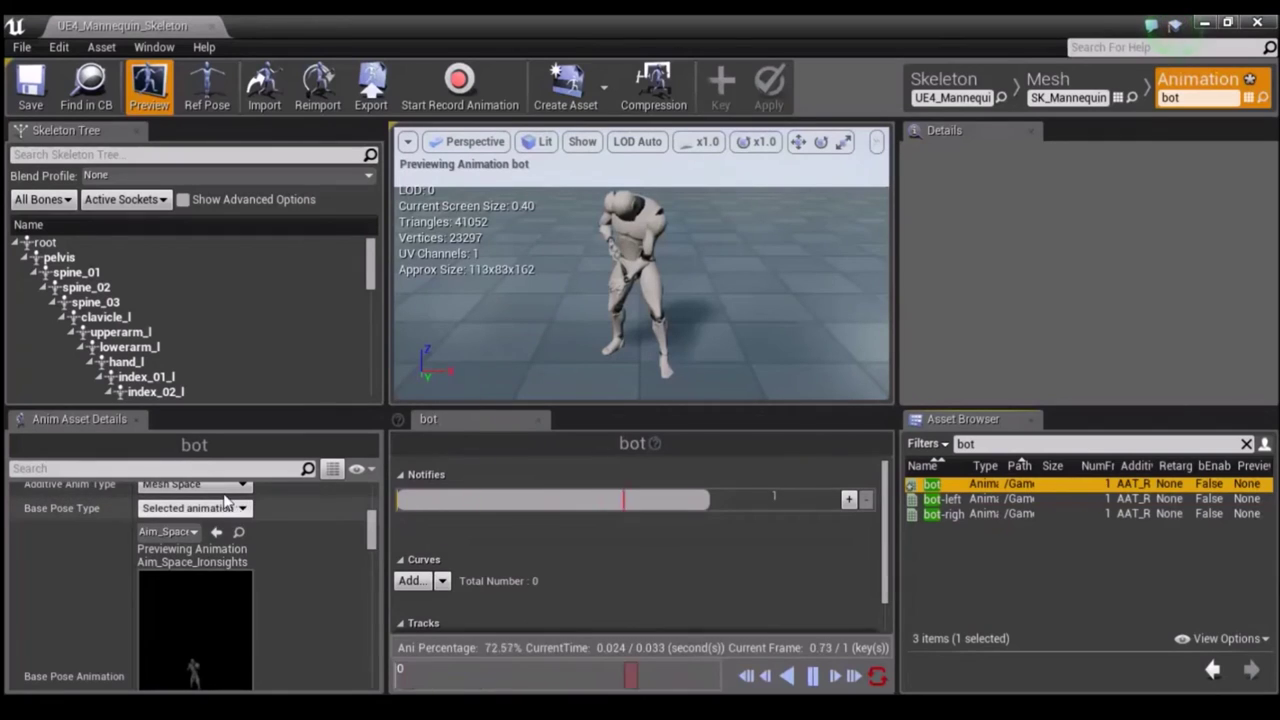
click(226, 510)
click(190, 557)
click(172, 532)
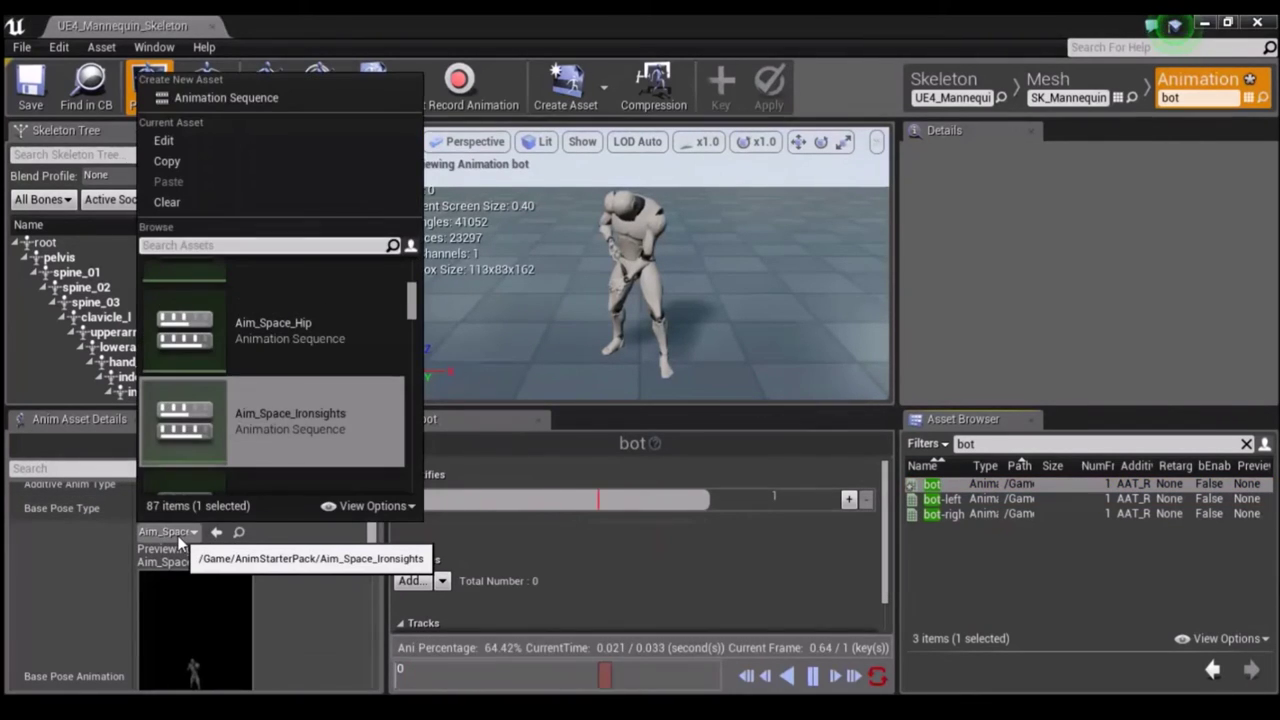
click(27, 89)
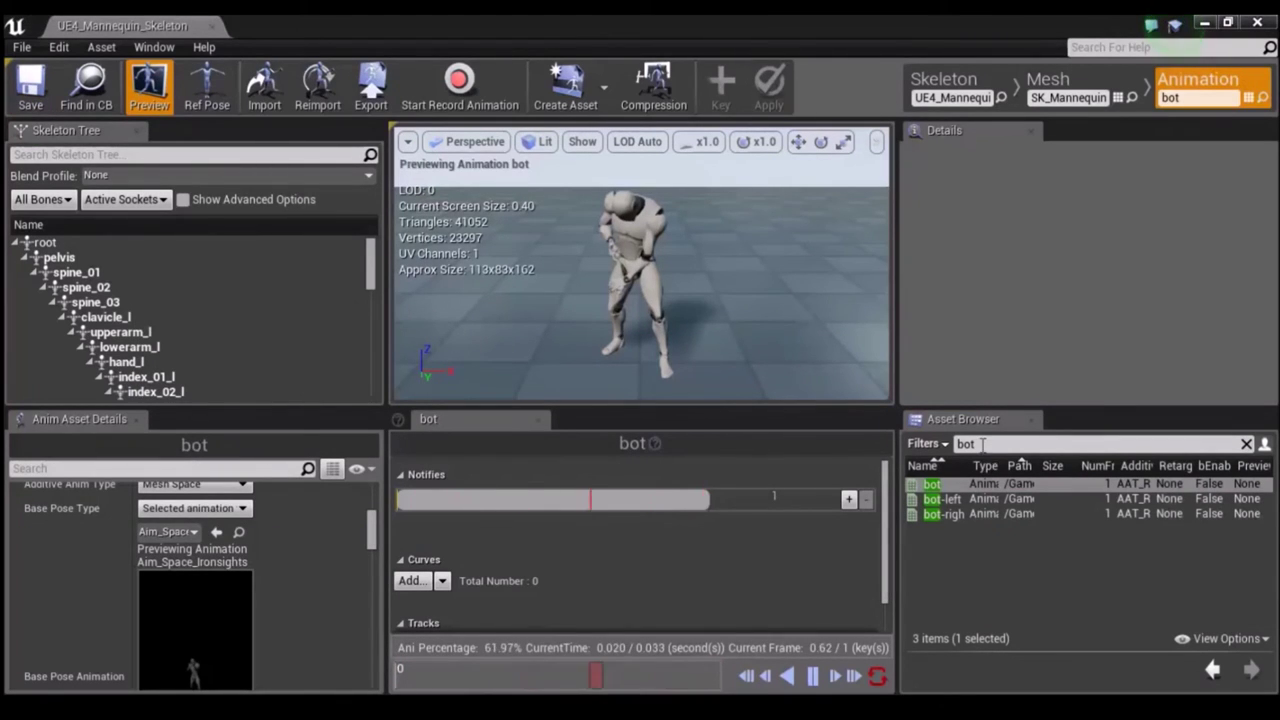
Filter the assets by 'aim' and reopen MyAimOffset.
text(im)
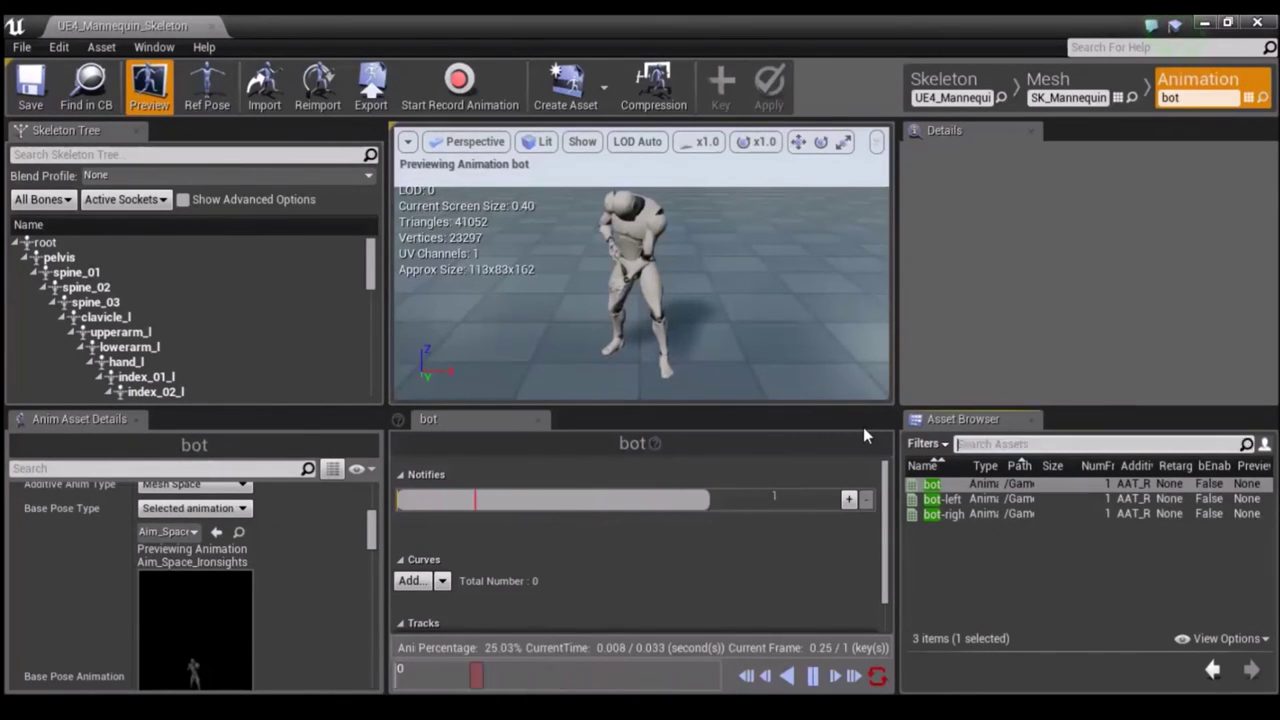
key(BackSpace)
key(BackSpace)
text(aim)
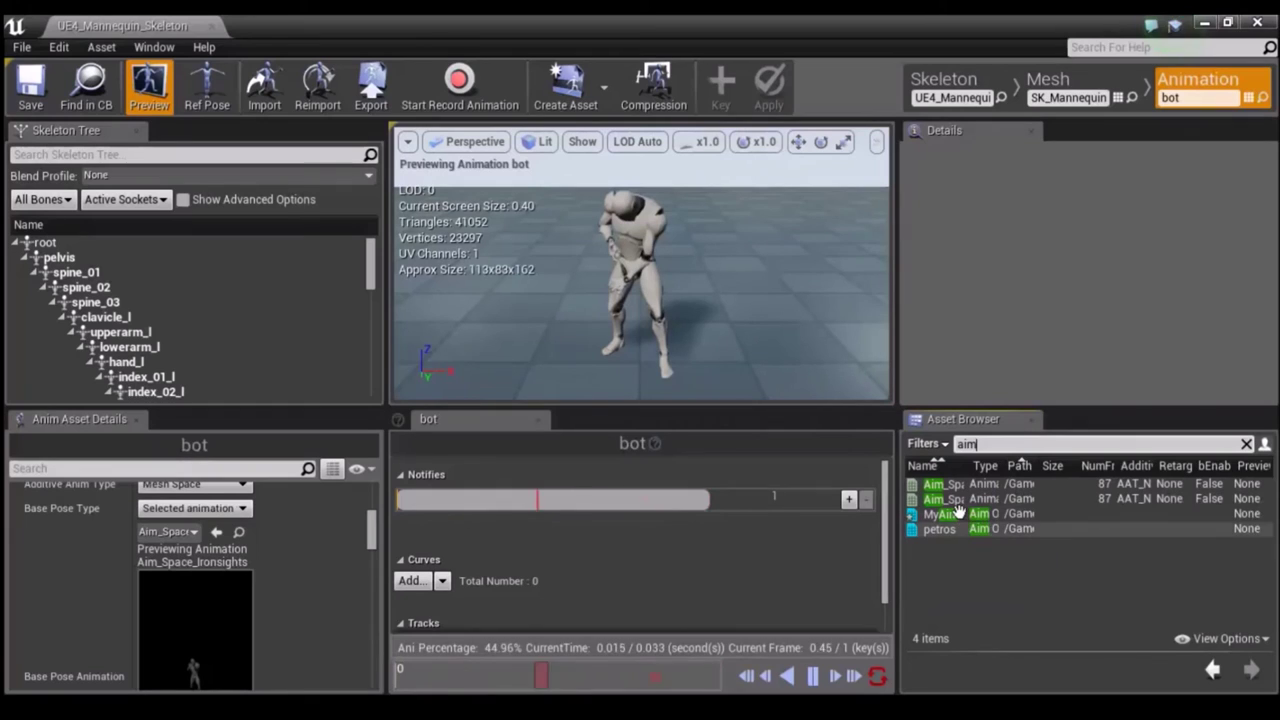
mouse_move(958, 512)
double_click(958, 512)
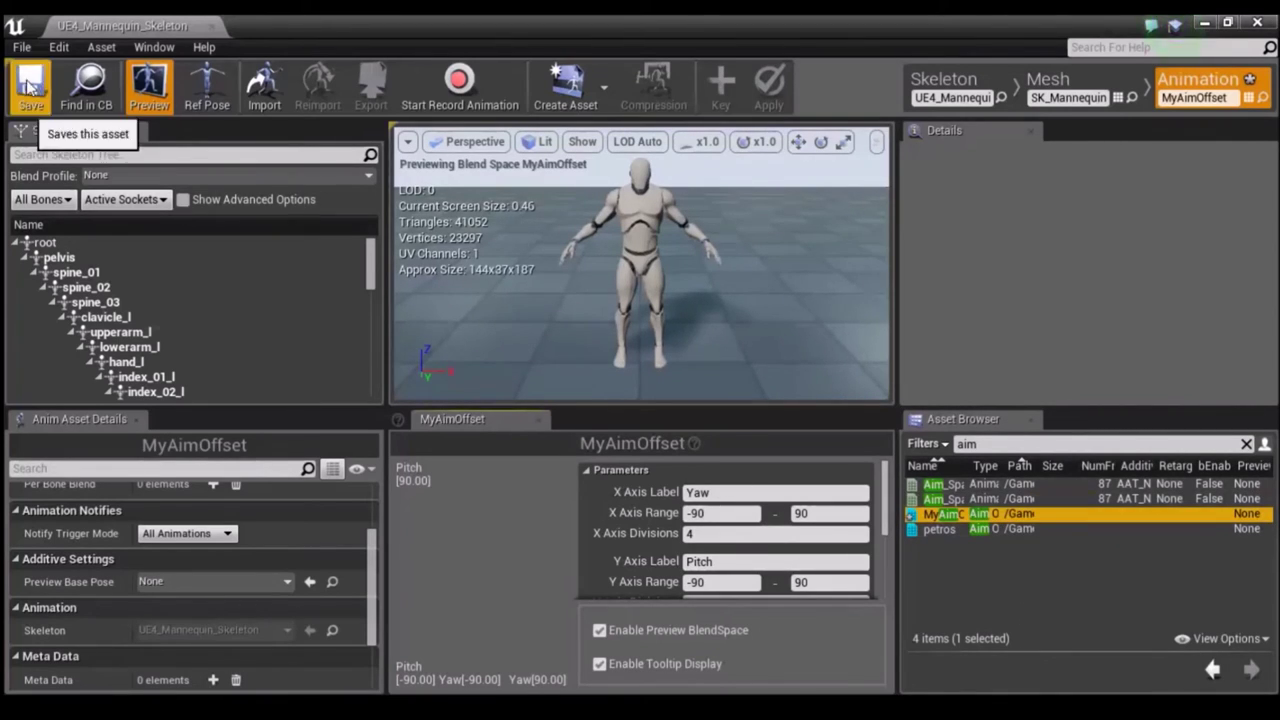
Save MyAimOffset and place top, top-left and top-right along the grid's top edge.
click(30, 86)
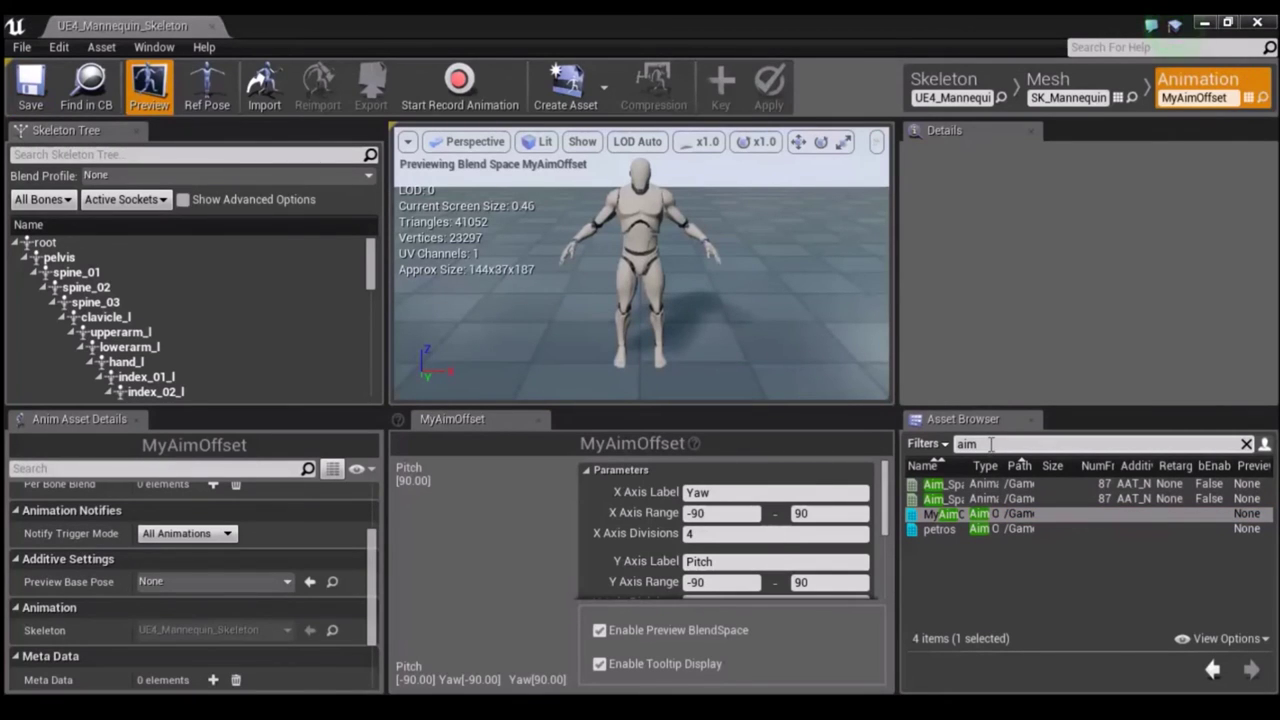
drag(991, 444, 912, 443)
key(BackSpace)
text(top)
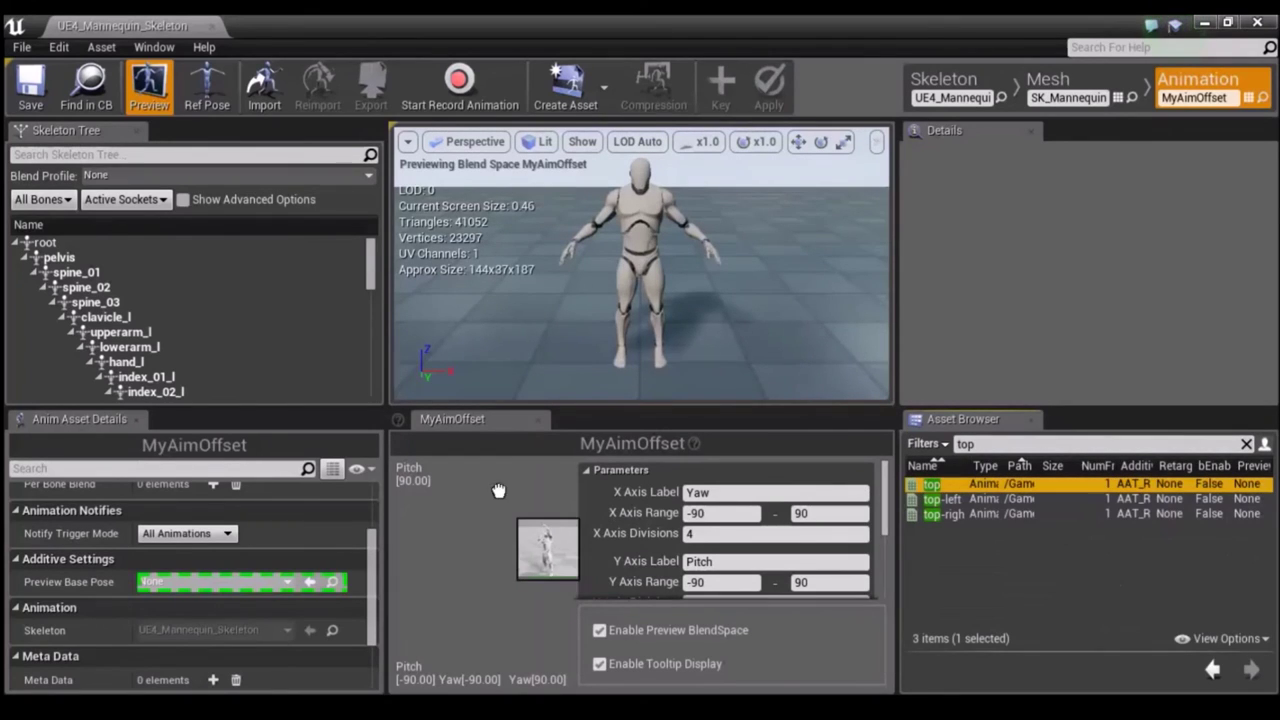
drag(931, 484, 502, 468)
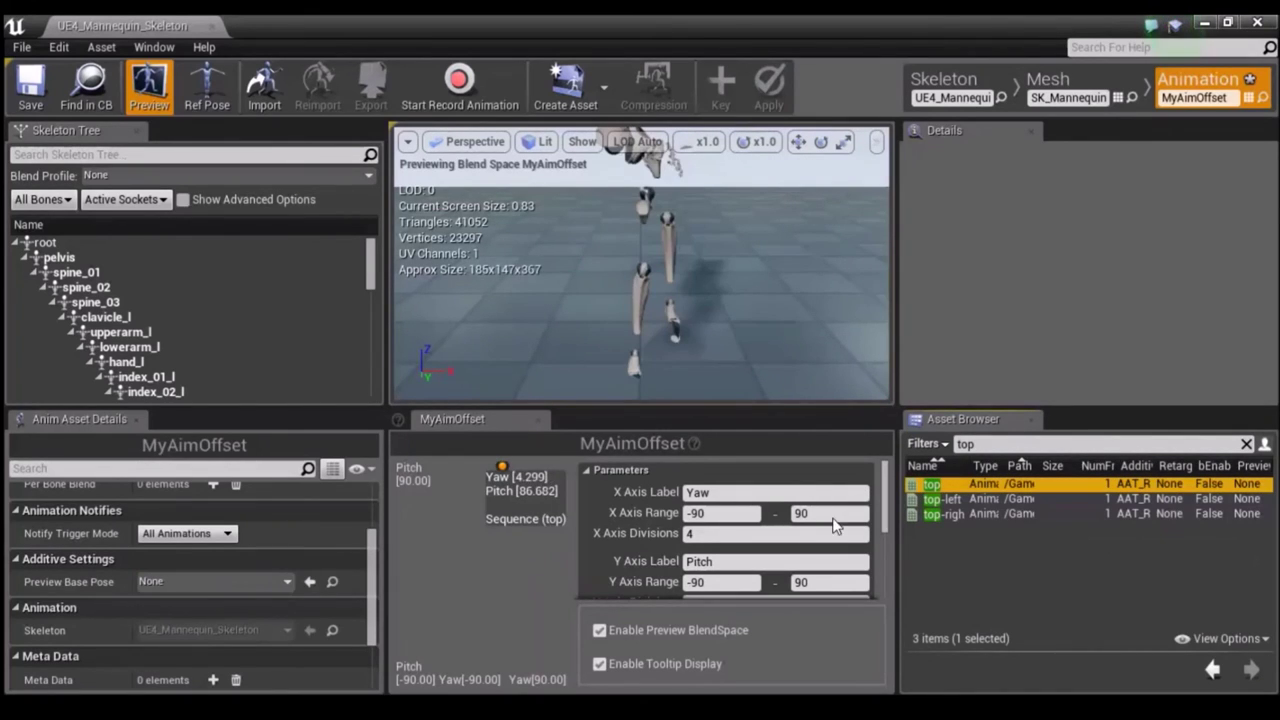
mouse_move(940, 499)
mouse_down()
mouse_move(457, 484)
mouse_move(443, 467)
mouse_up()
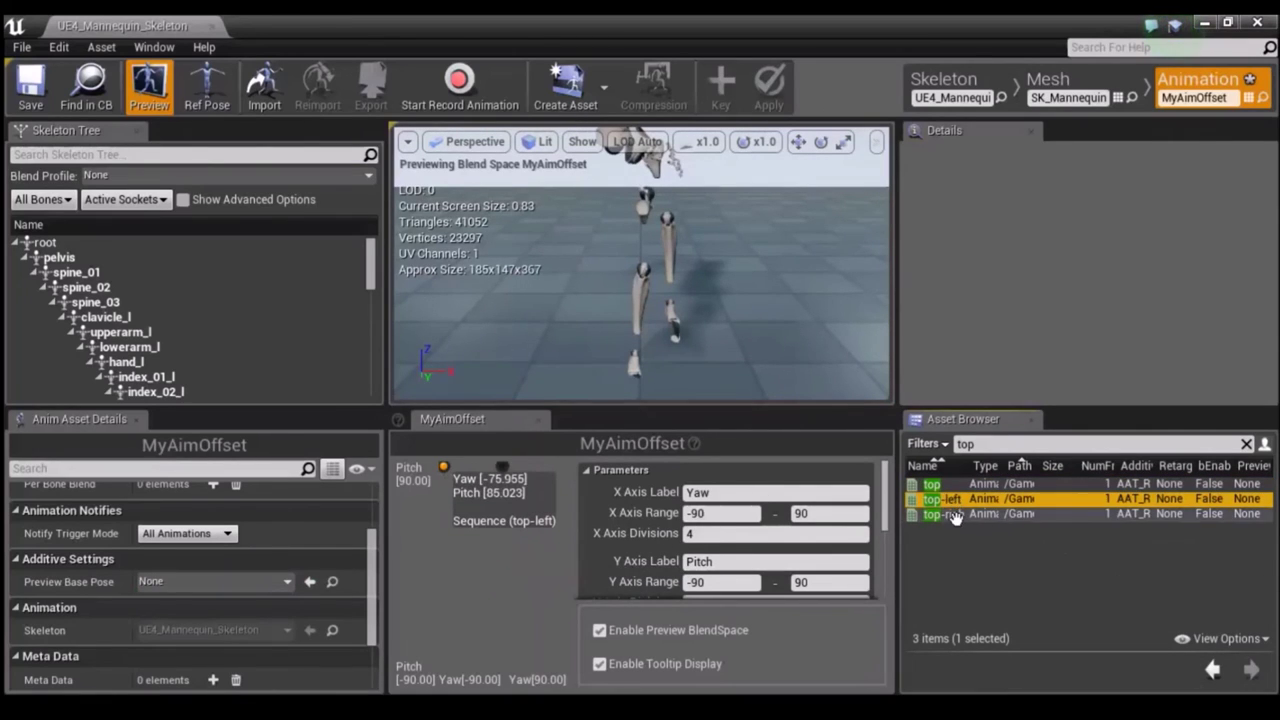
drag(955, 515, 560, 467)
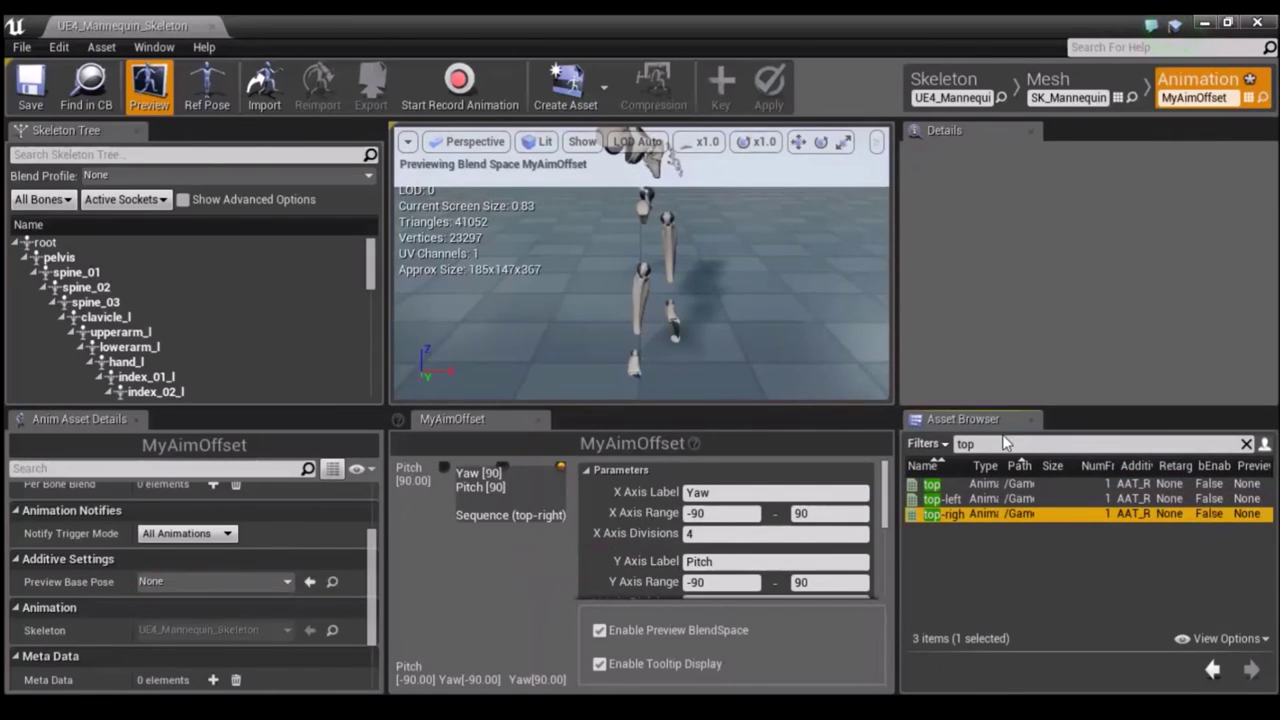
Filter assets by 'bot', then place bot at bottom centre and bot-right at Yaw 90, Pitch -90.
text(bot)
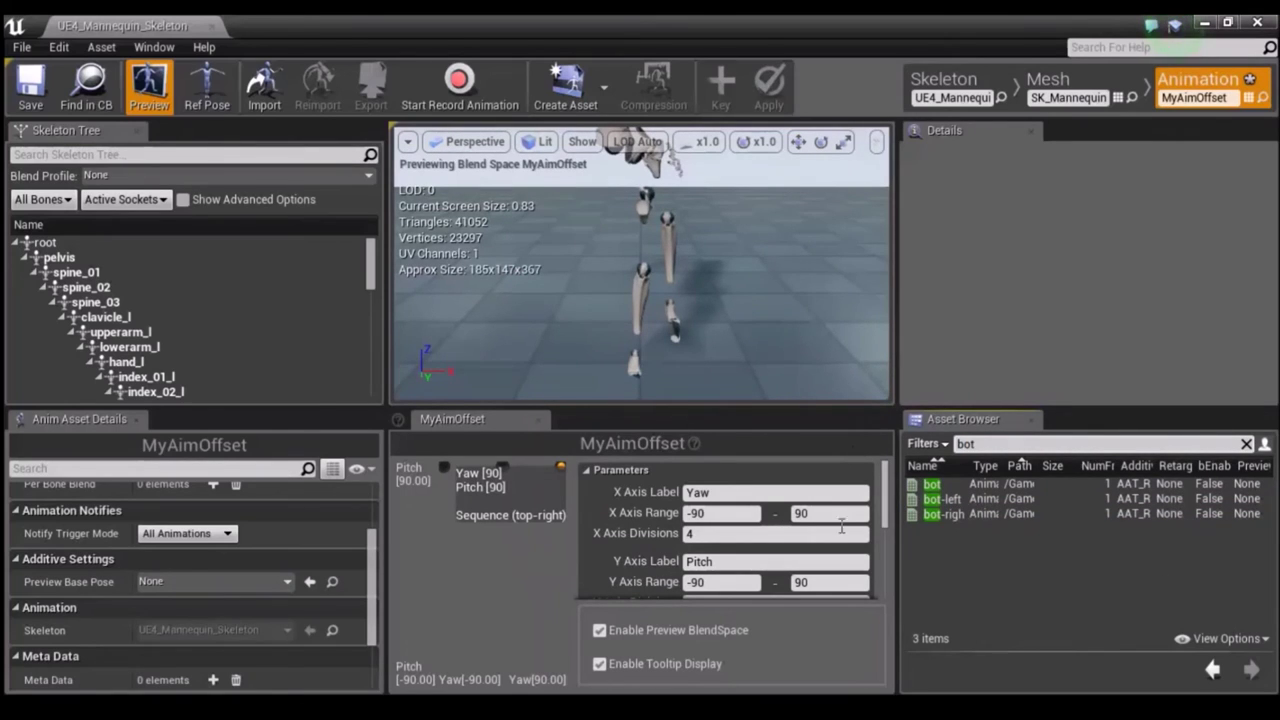
drag(931, 484, 490, 668)
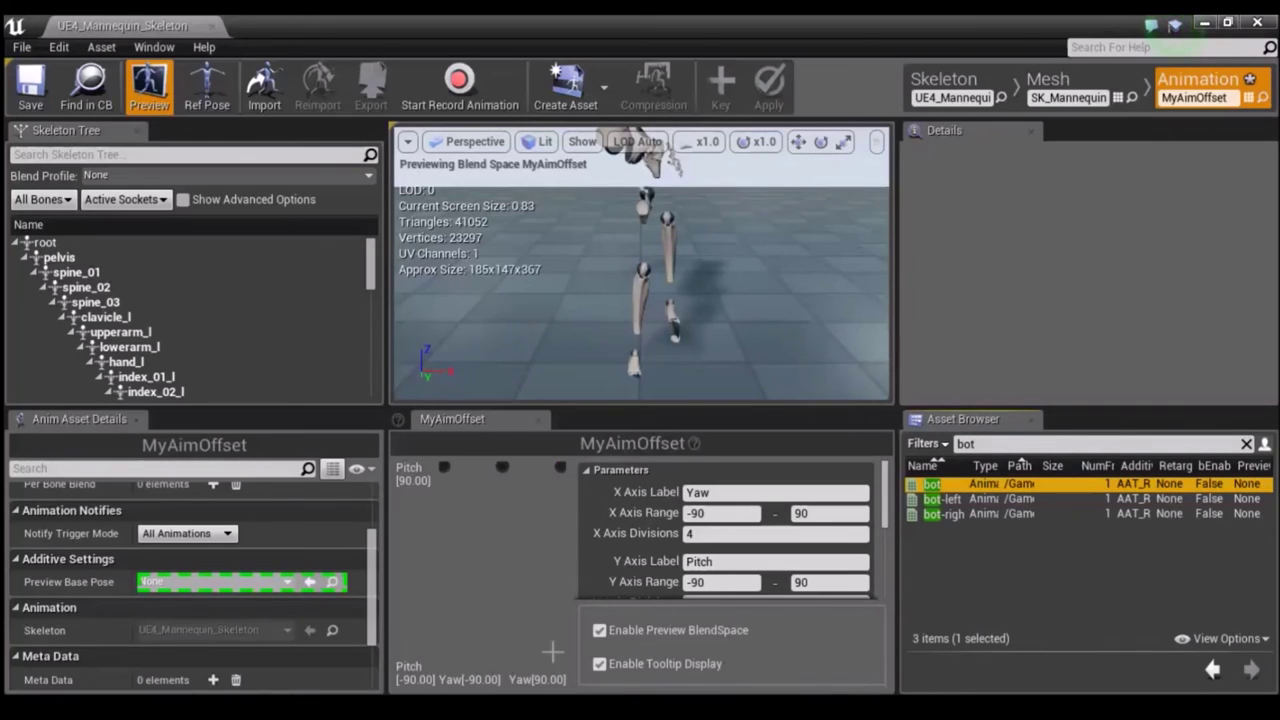
click(940, 513)
drag(790, 531, 977, 513)
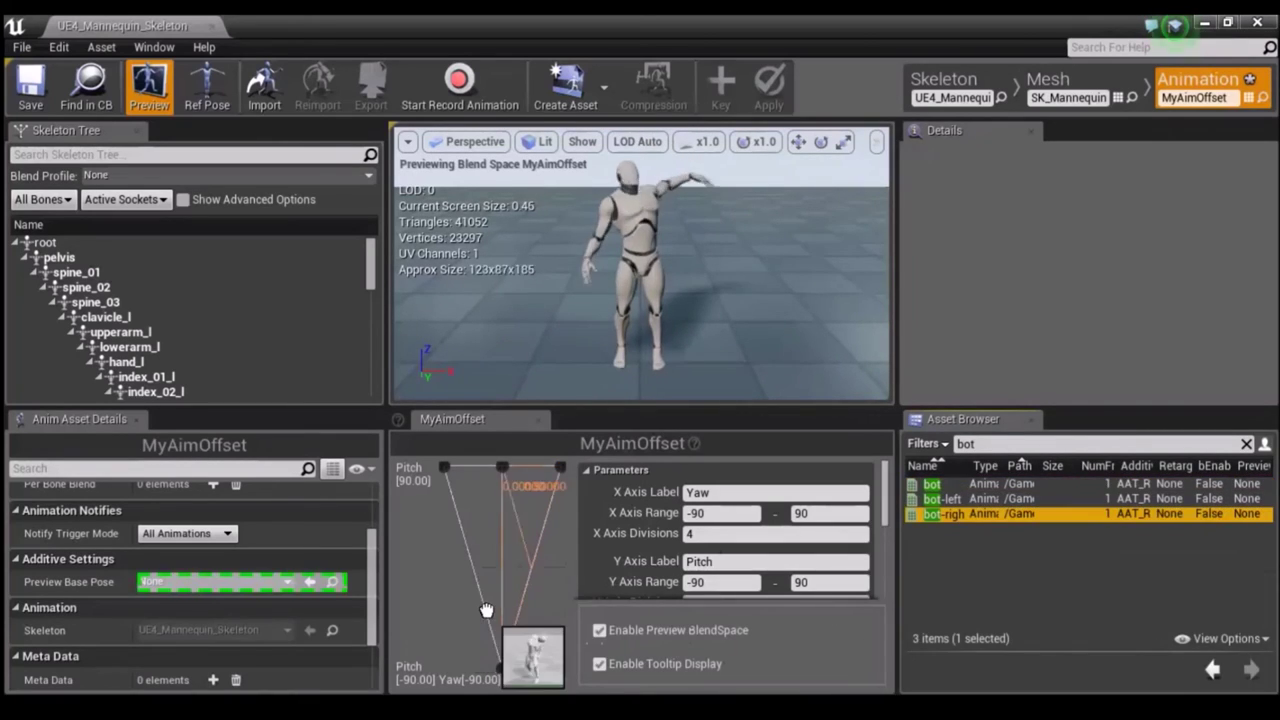
click(970, 513)
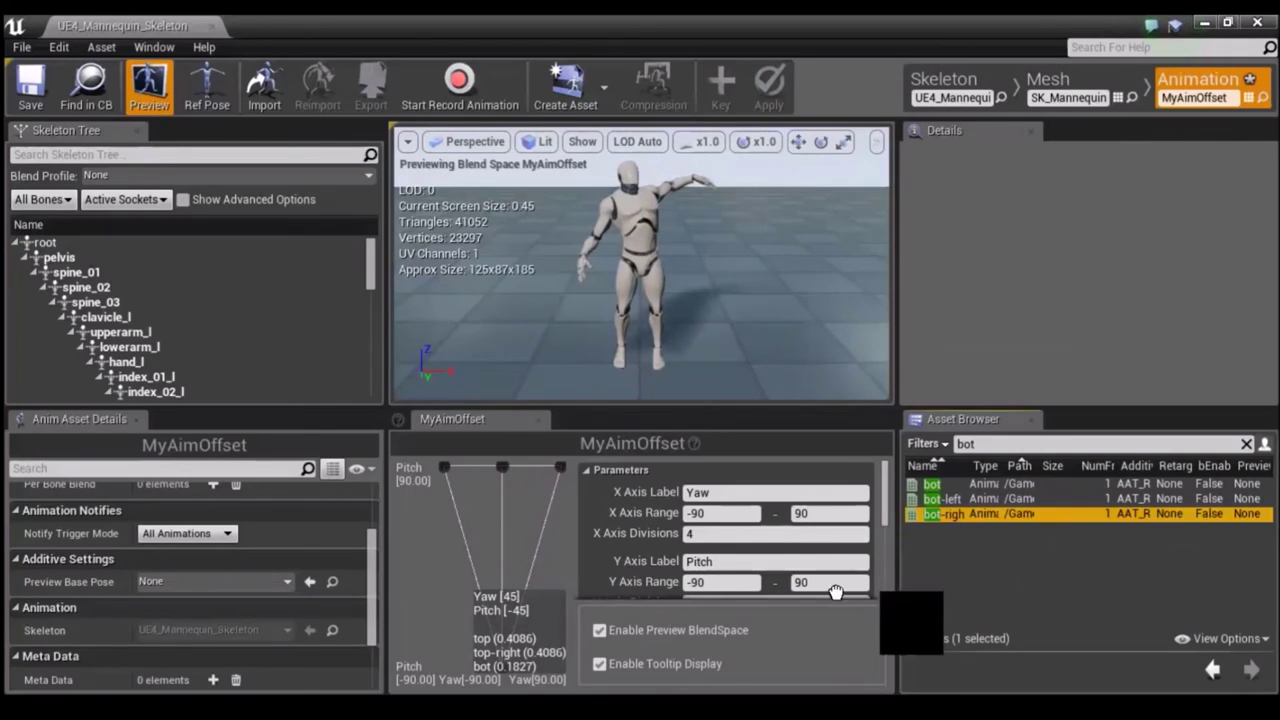
drag(565, 670, 560, 679)
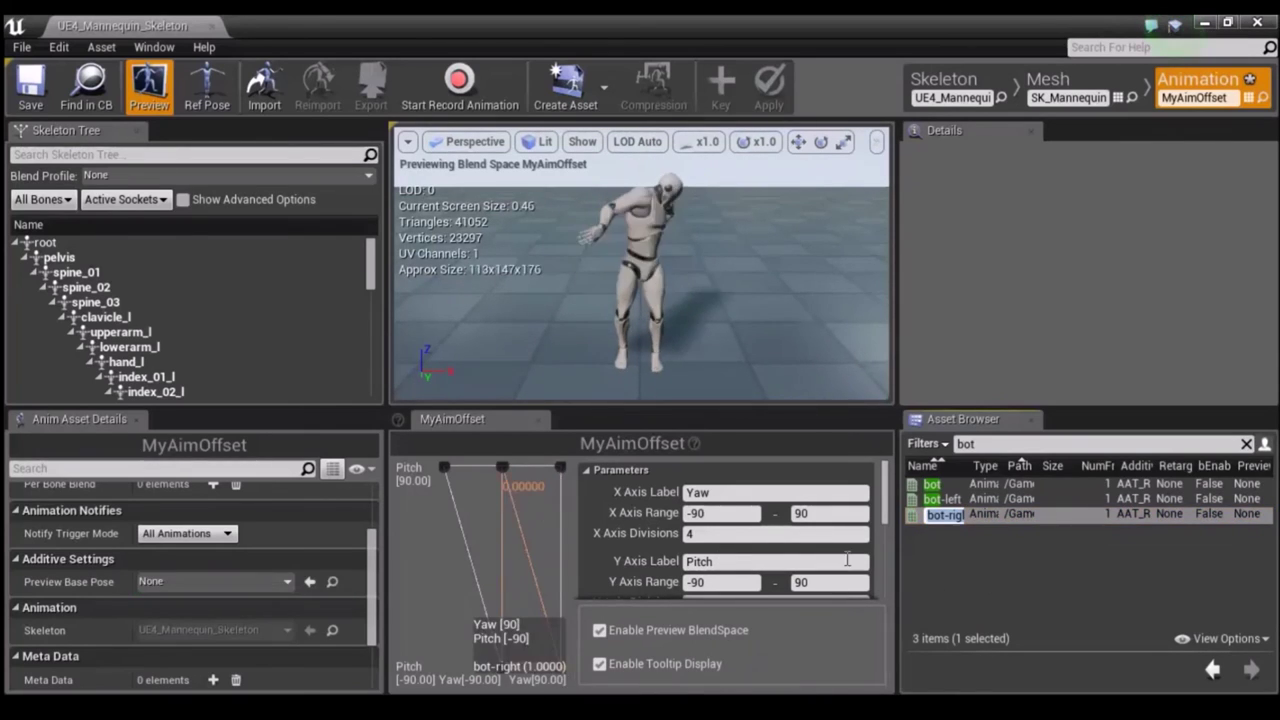
Place the bot-left pose at Yaw -90, Pitch -90 on the grid's bottom edge.
mouse_move(943, 502)
drag(943, 502, 397, 667)
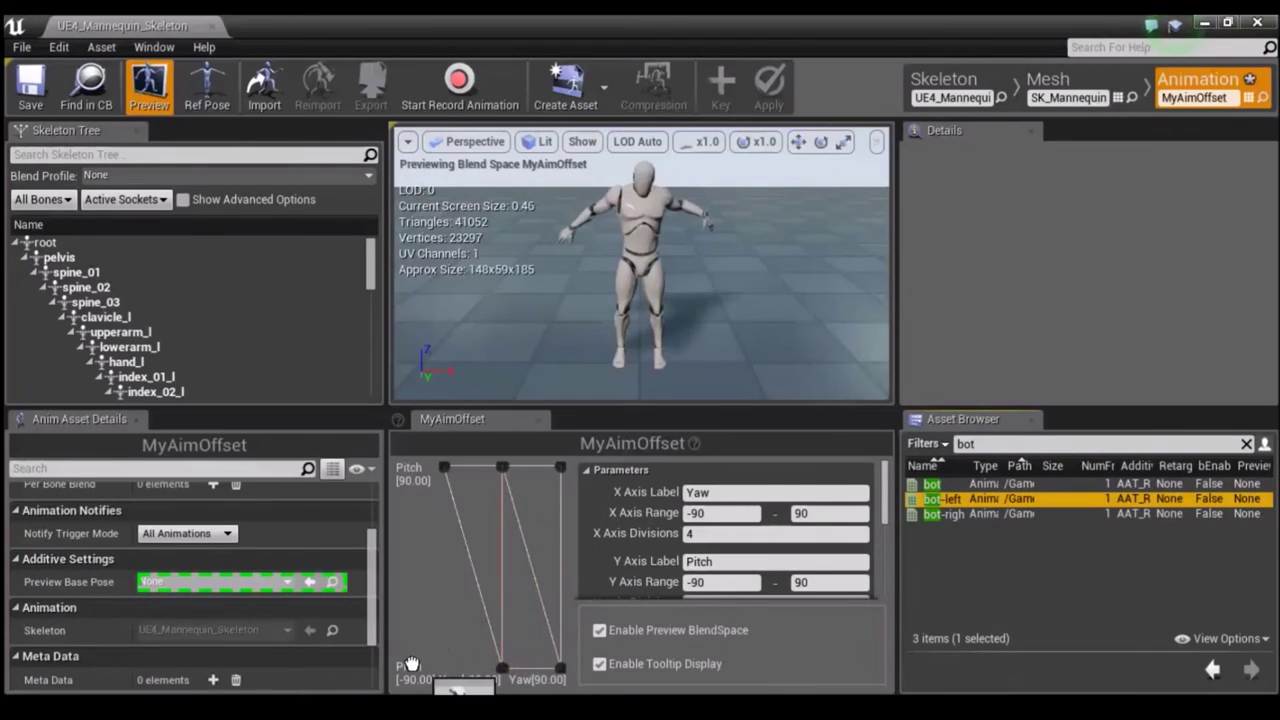
drag(797, 670, 831, 647)
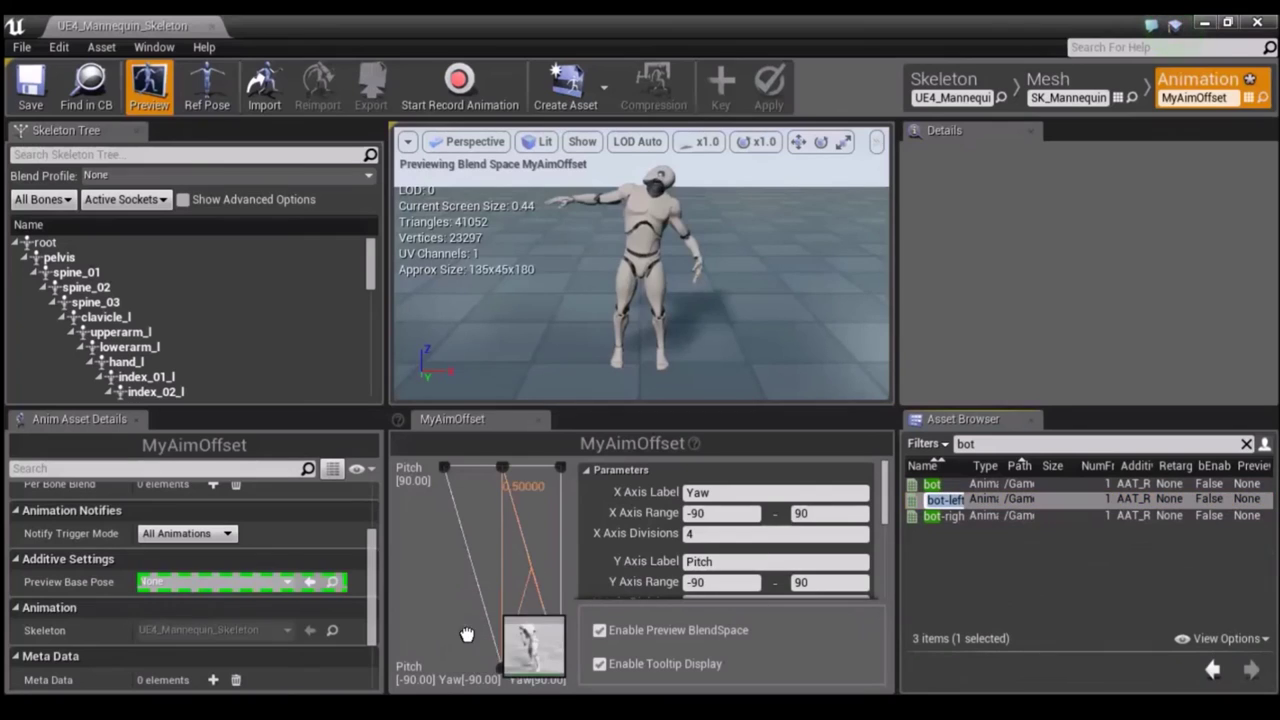
drag(801, 514, 443, 665)
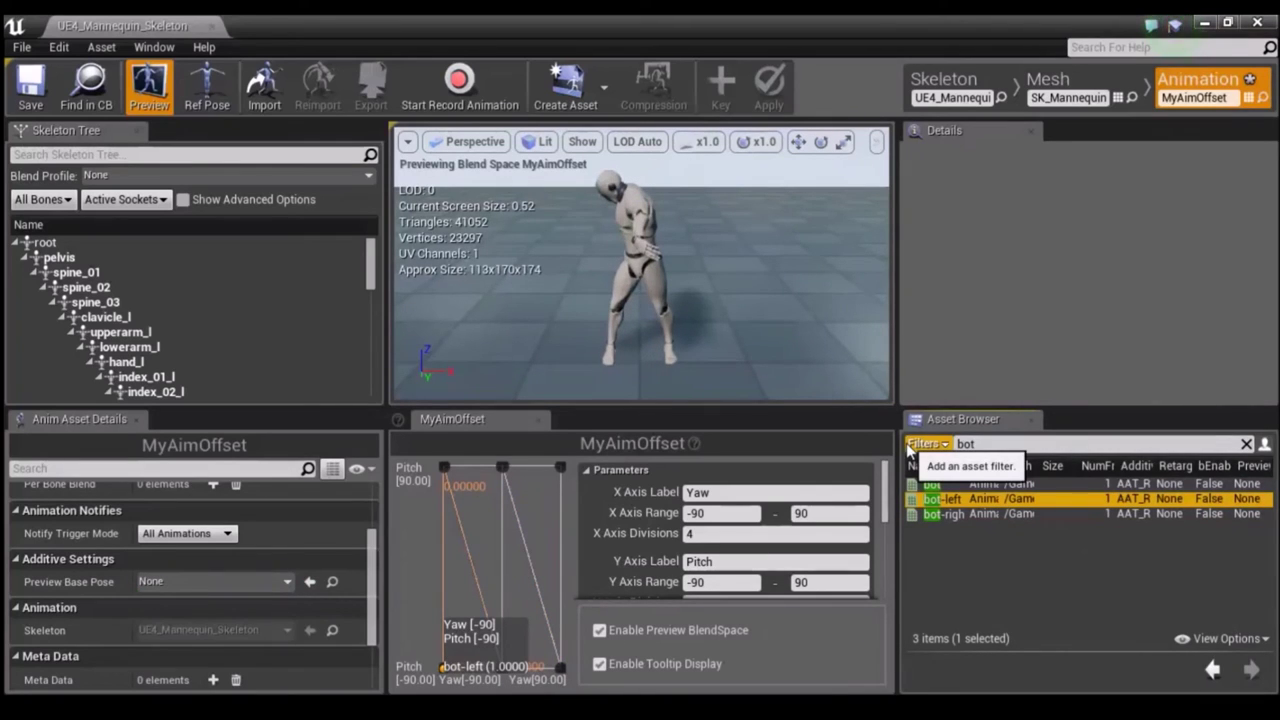
click(998, 446)
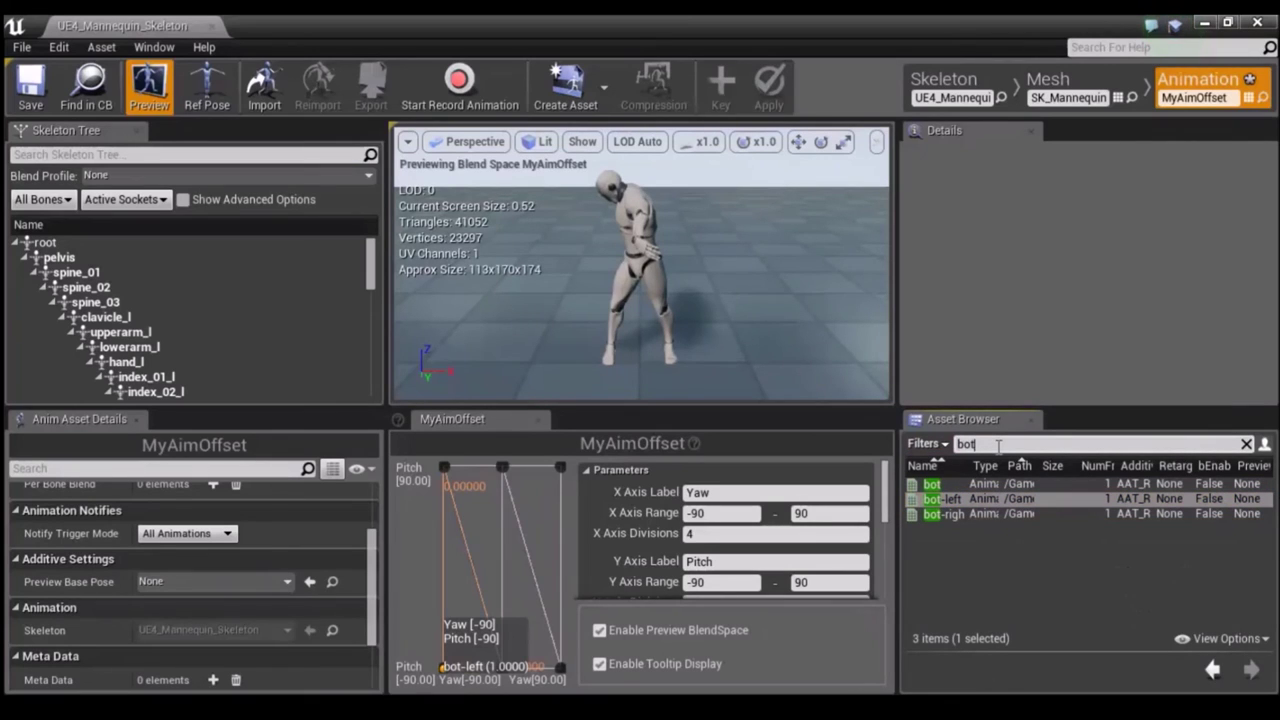
Search 'right' and 'left' to place the right pose at the right edge and left at the left edge.
text(right)
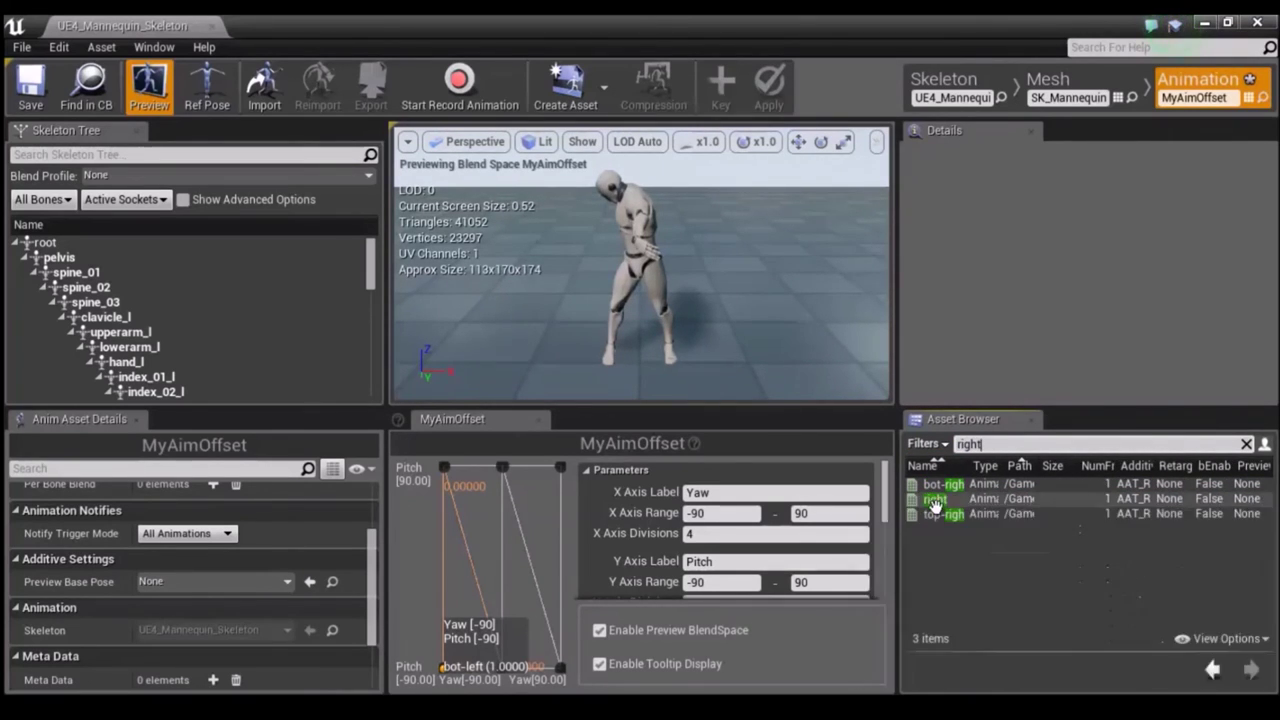
drag(932, 498, 560, 567)
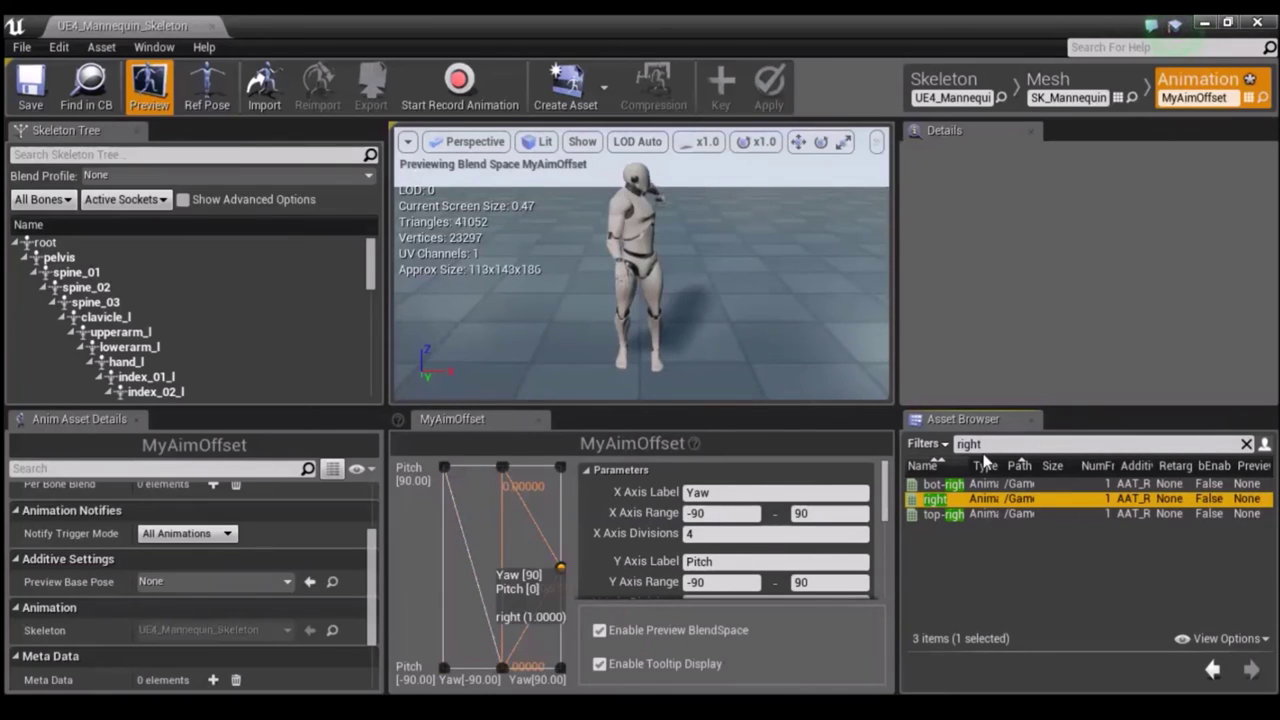
key(ctrl+a)
key(BackSpace)
text(l)
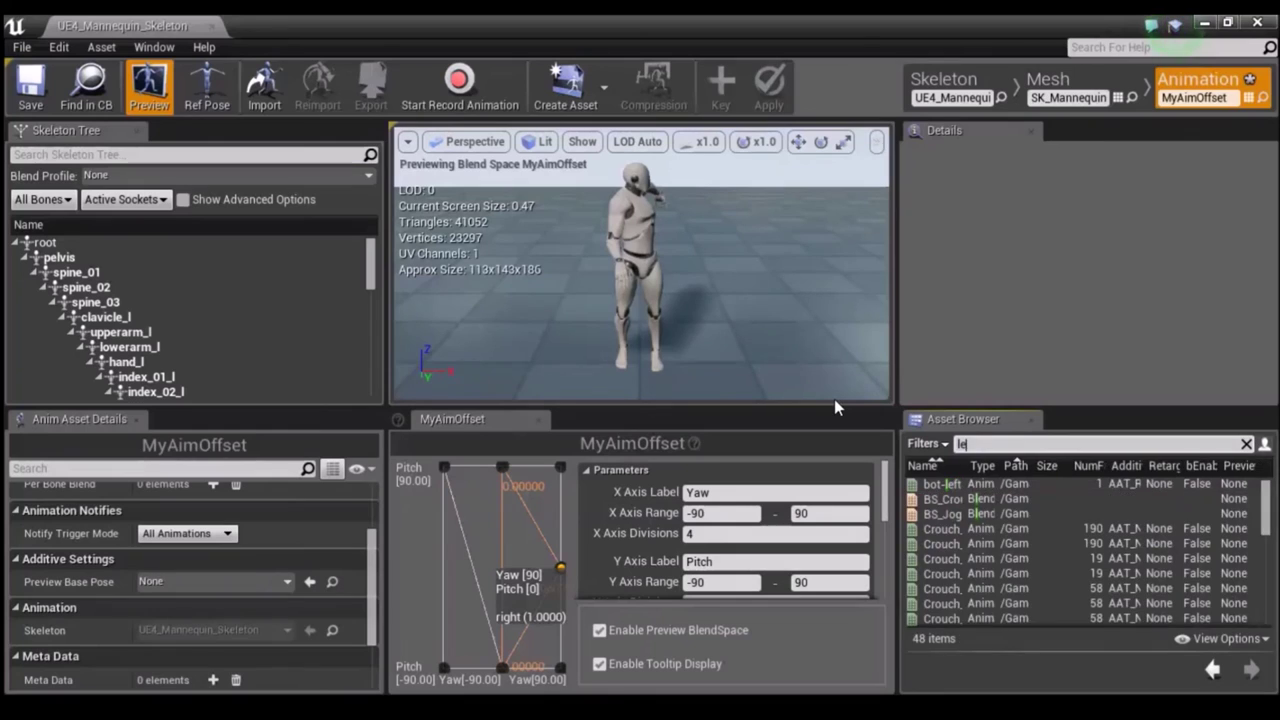
text(eg)
key(BackSpace)
text(ft)
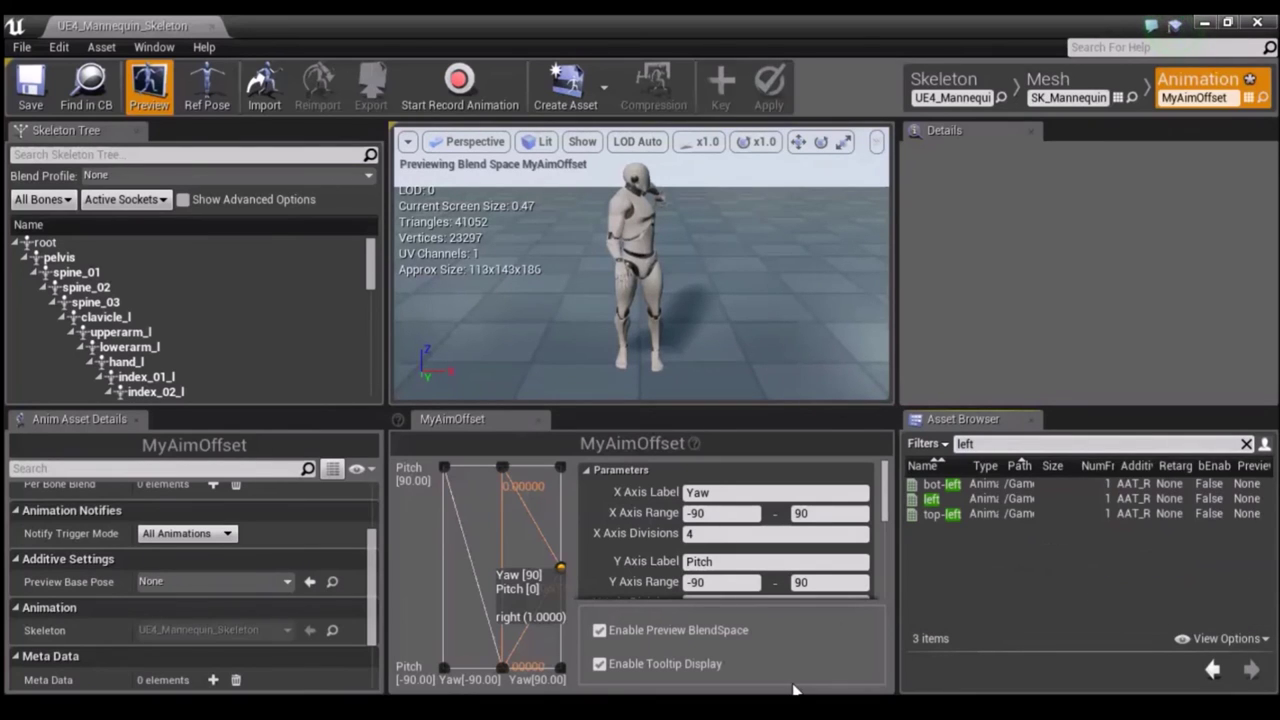
drag(941, 497, 443, 570)
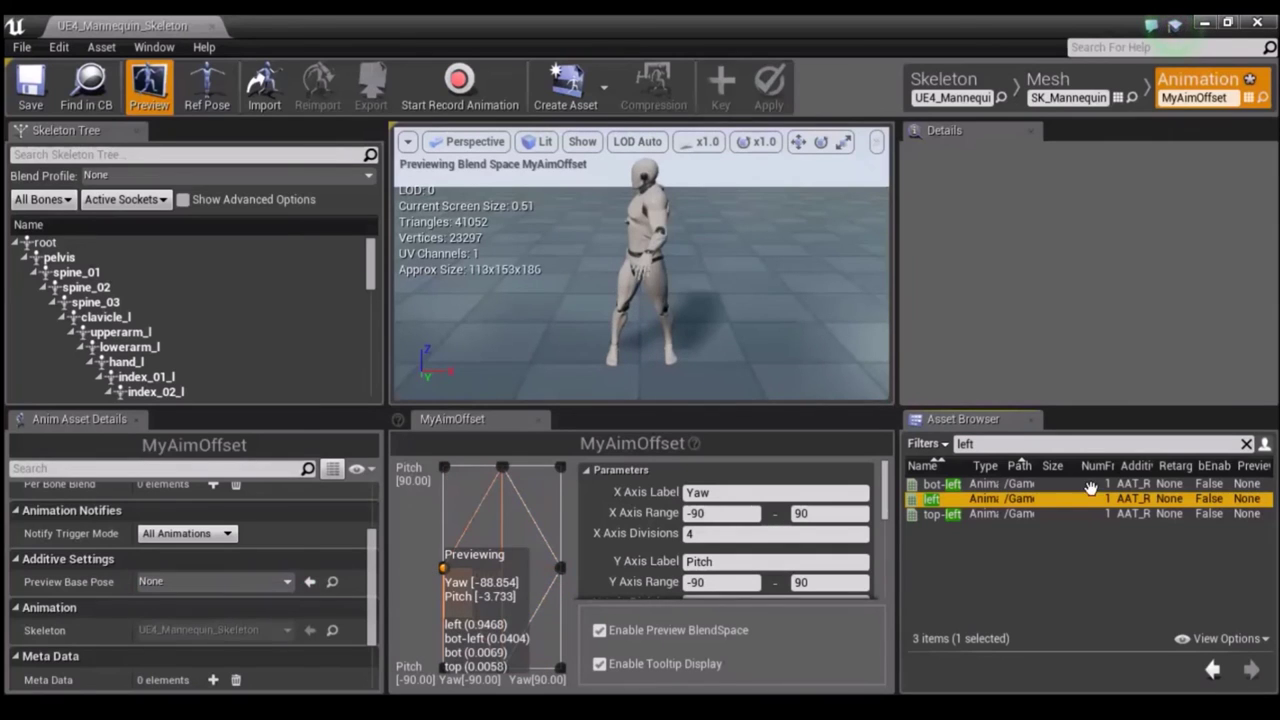
Clear the asset filter and add the idle pose to the centre of the aim grid.
key(BackSpace)
key(BackSpace)
key(BackSpace)
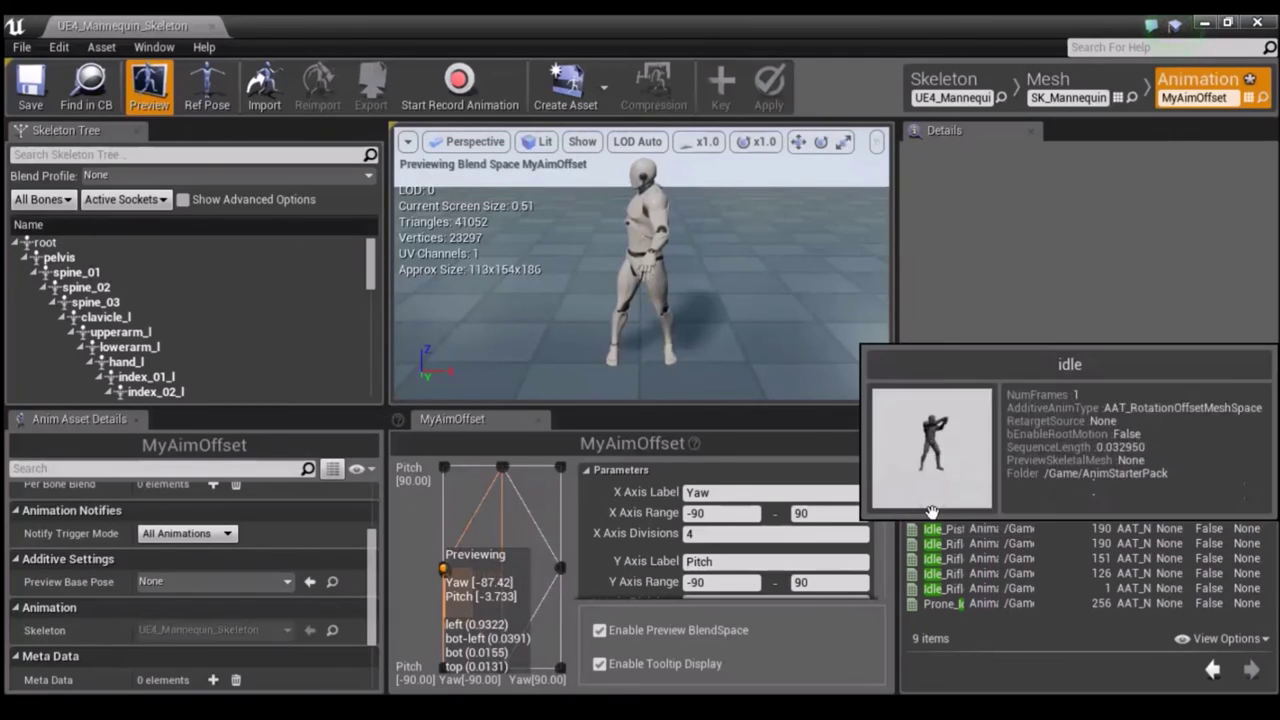
drag(931, 512, 499, 571)
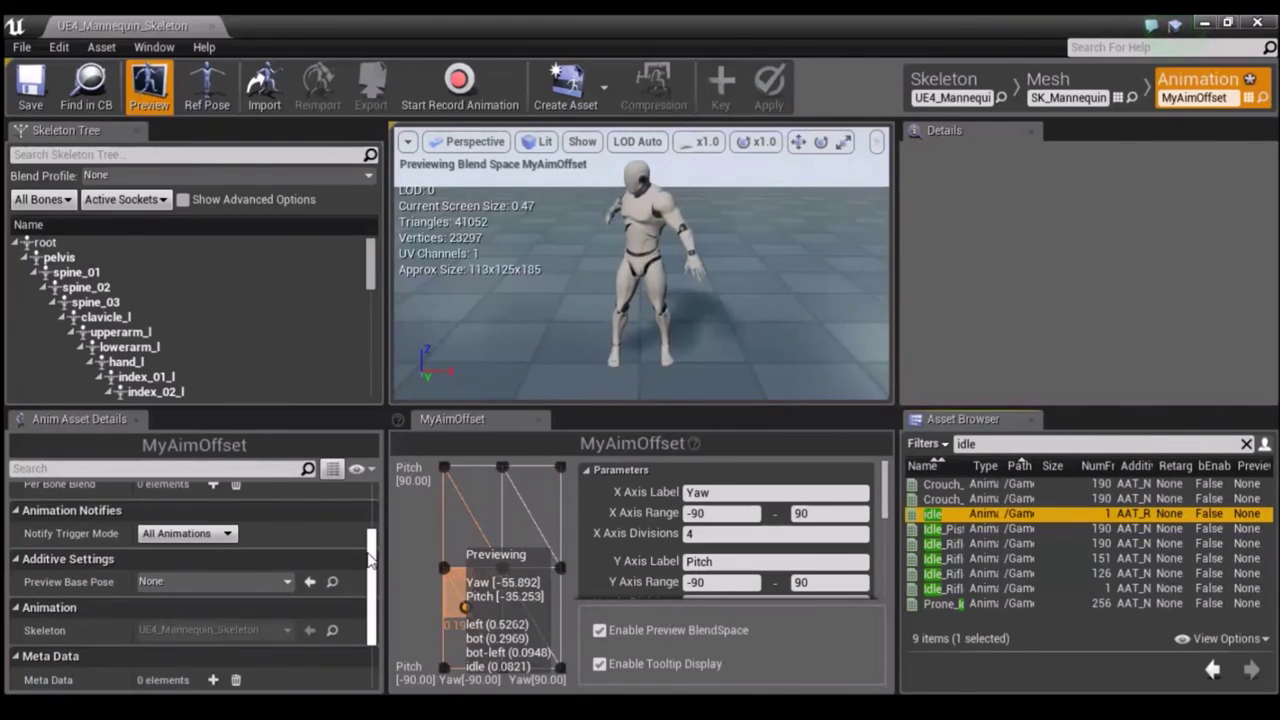
drag(376, 566, 371, 621)
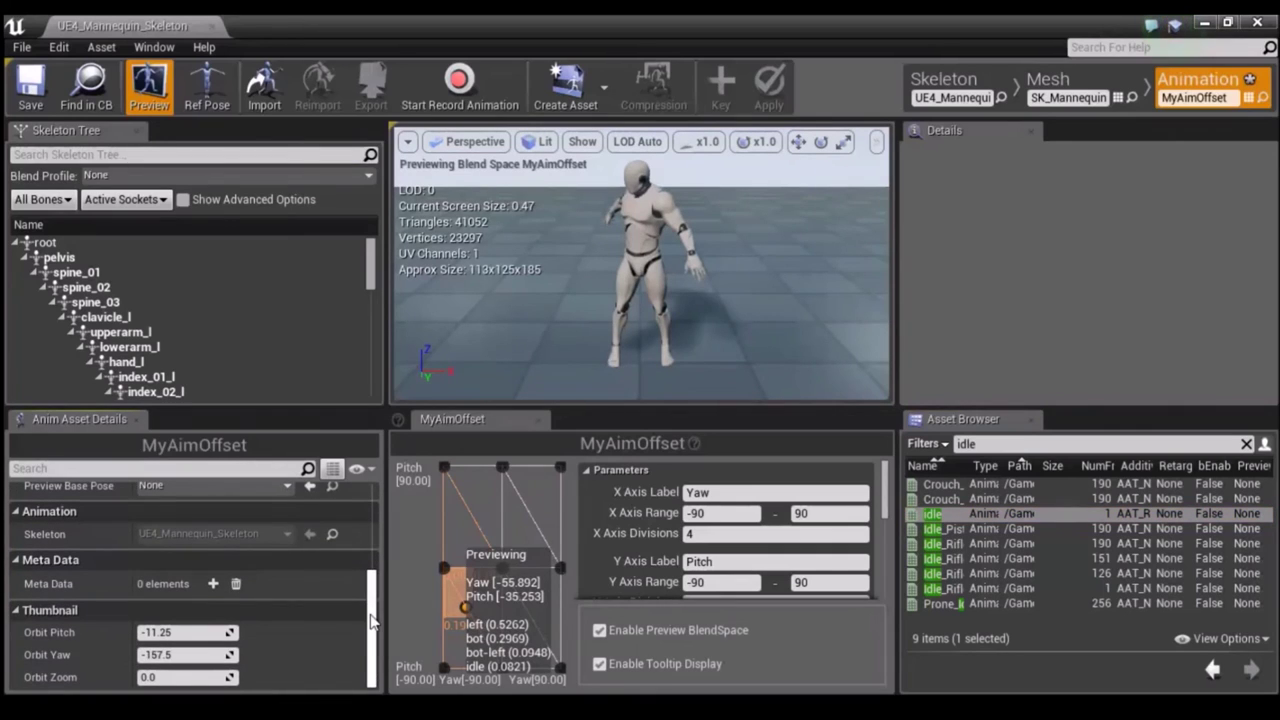
scroll(358, 590, up, 5)
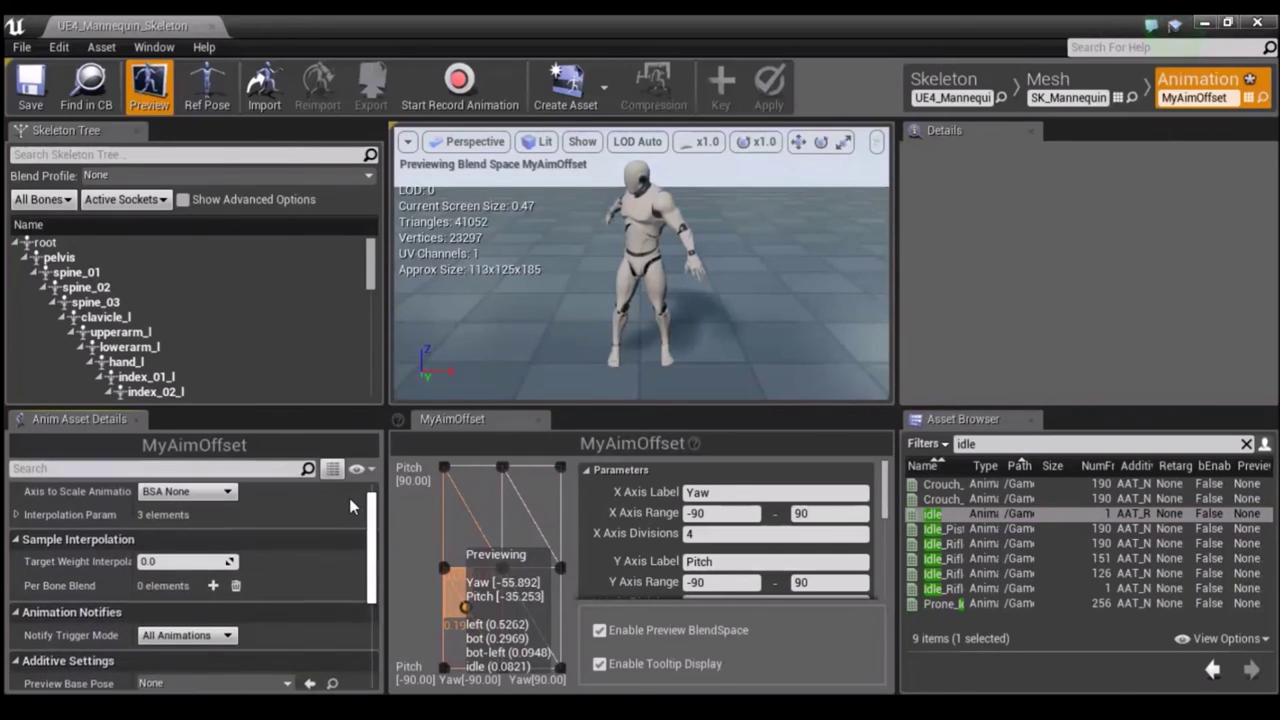
scroll(356, 530, down, 3)
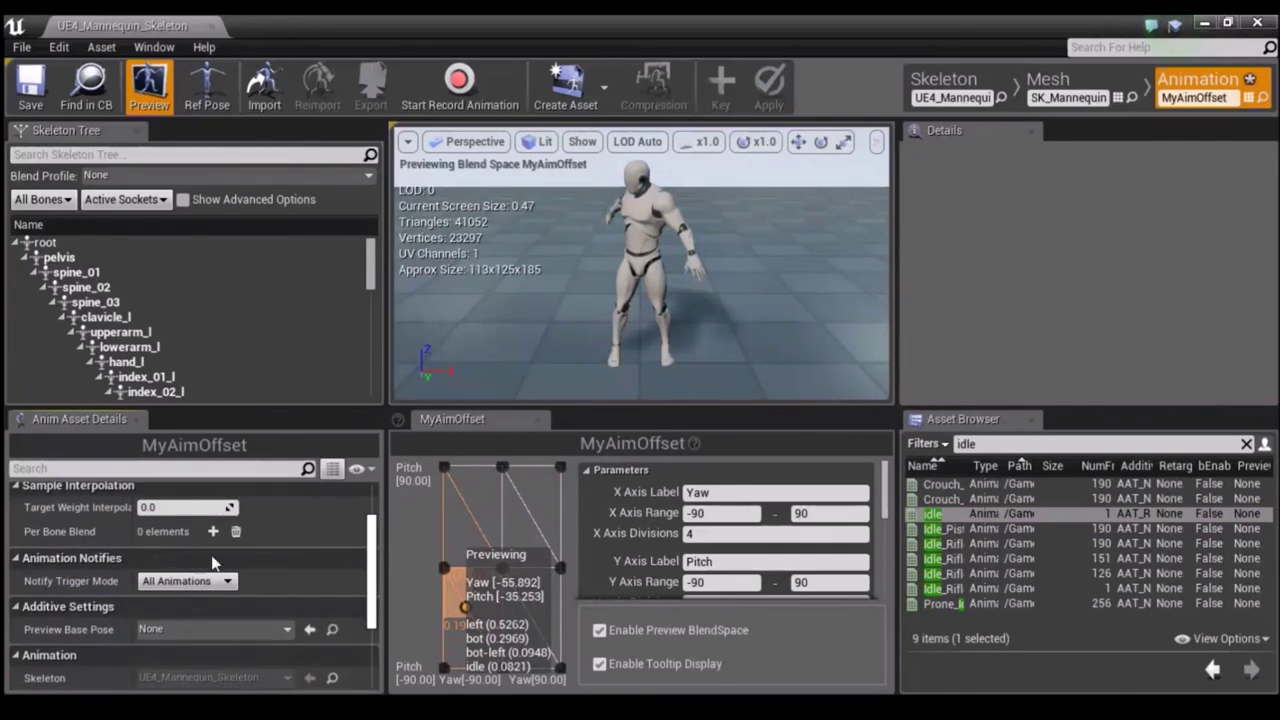
Open the Preview Base Pose picker in Anim Asset Details and filter the animation list.
click(170, 581)
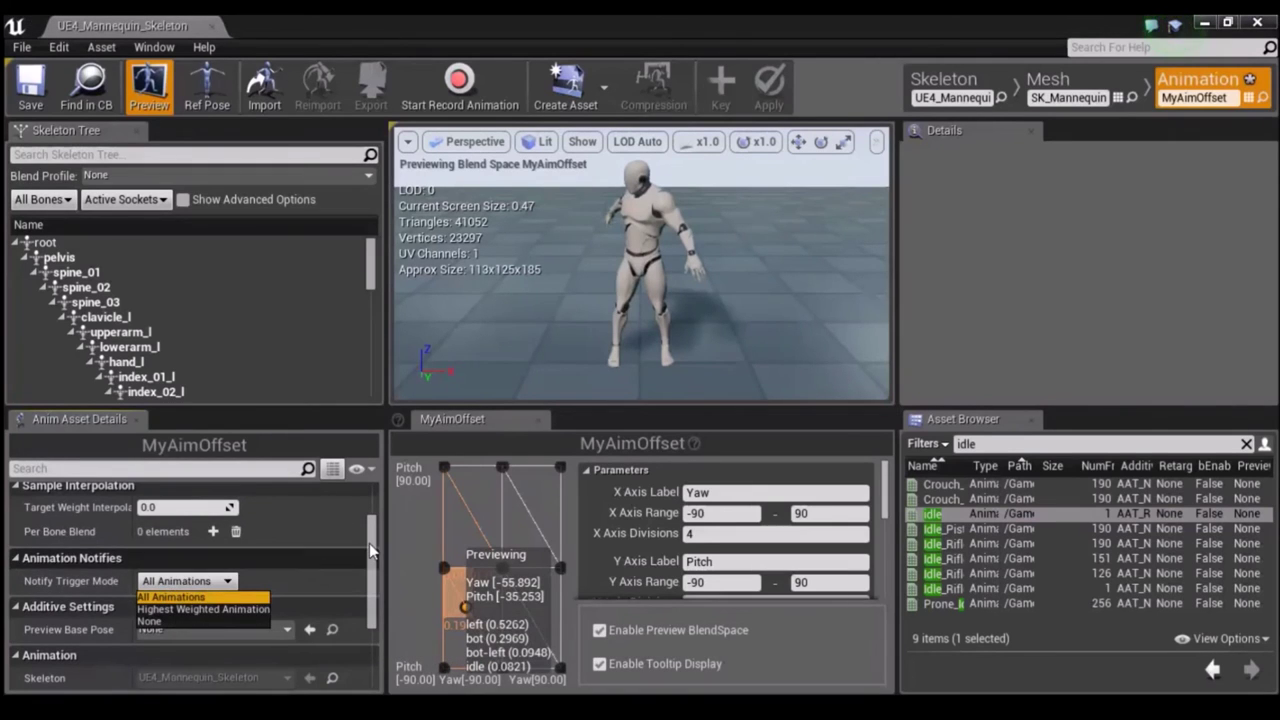
scroll(369, 543, down, 1)
click(276, 598)
text(ri)
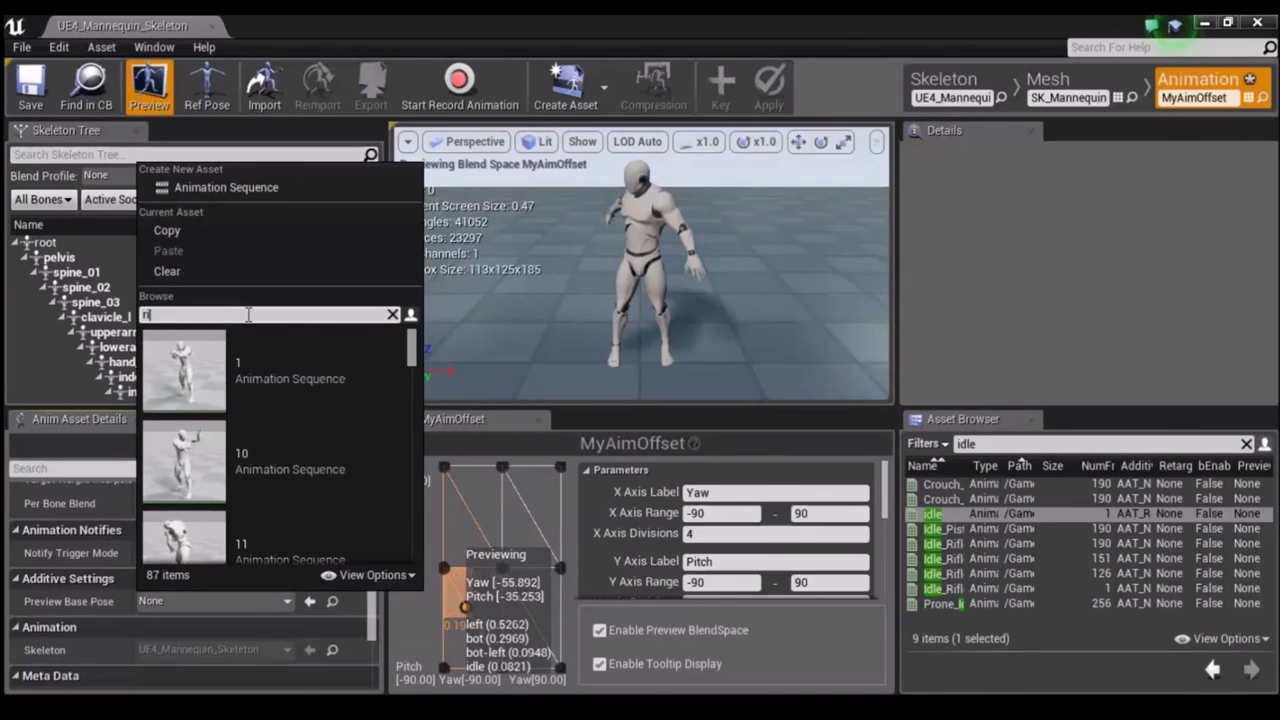
text(gl)
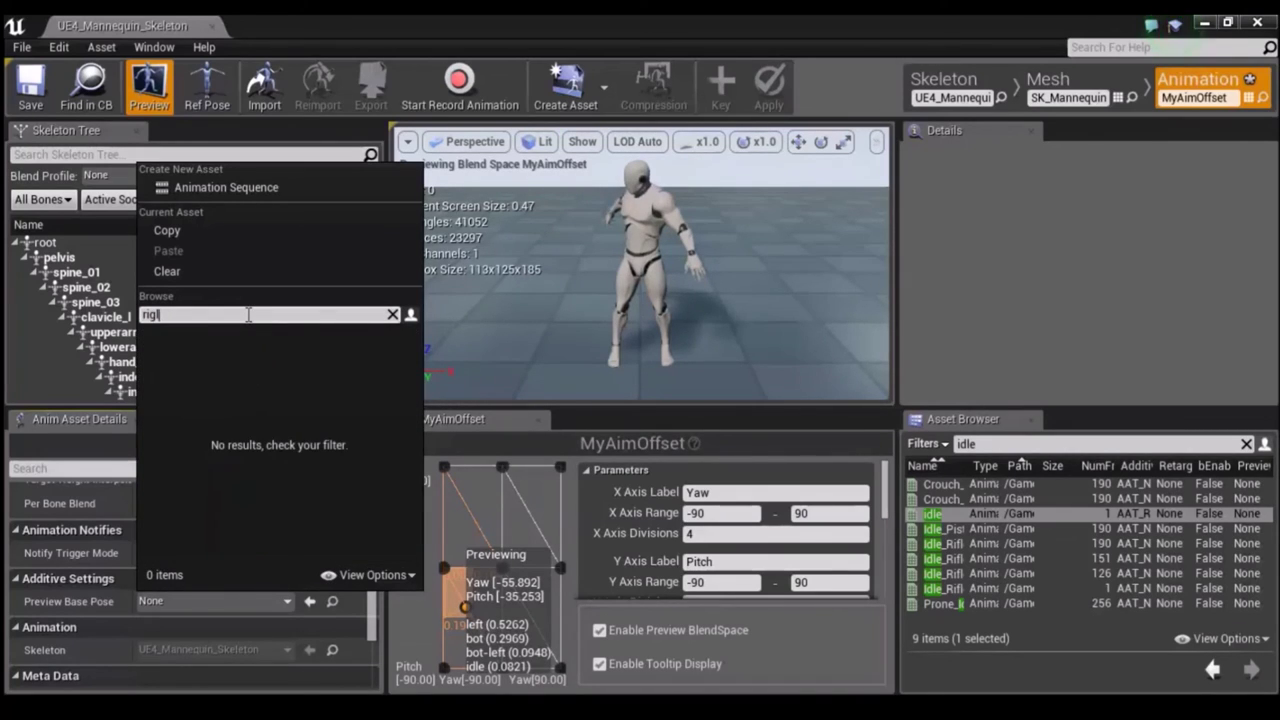
text(l)
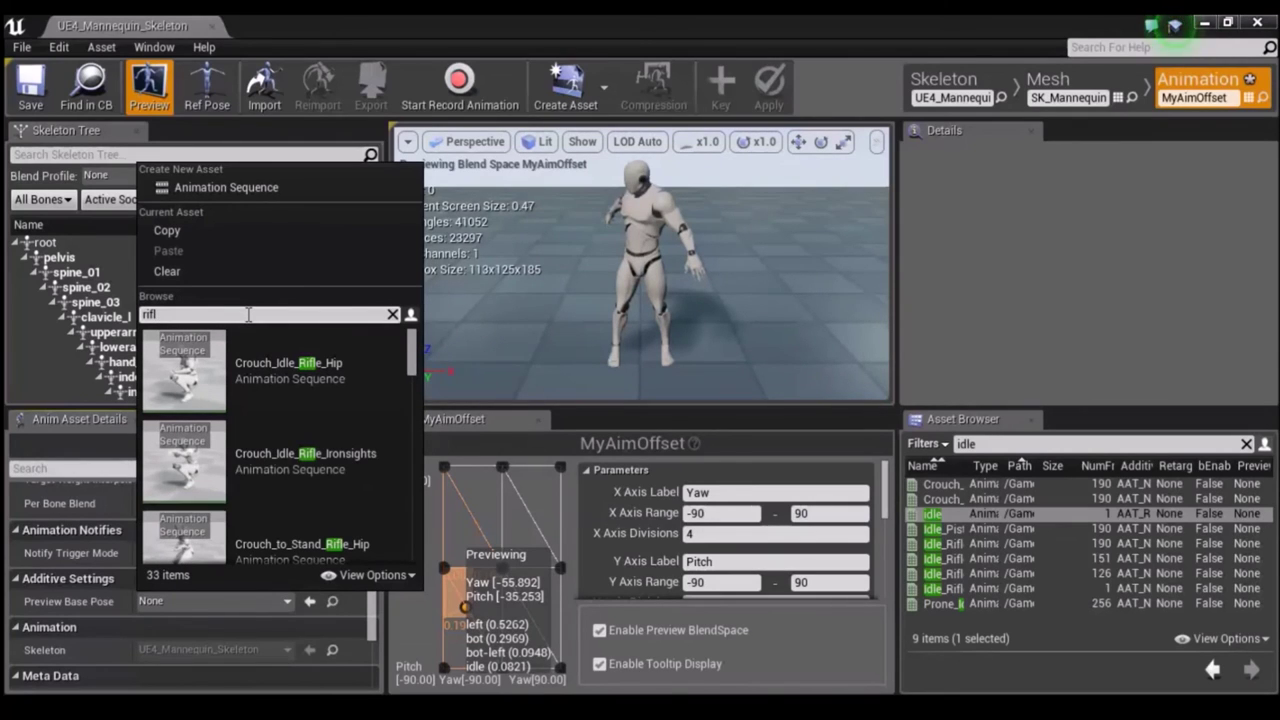
Scroll through the animation list and choose Idle_Rifle_Ironsights as the preview base pose.
scroll(297, 411, down, 3)
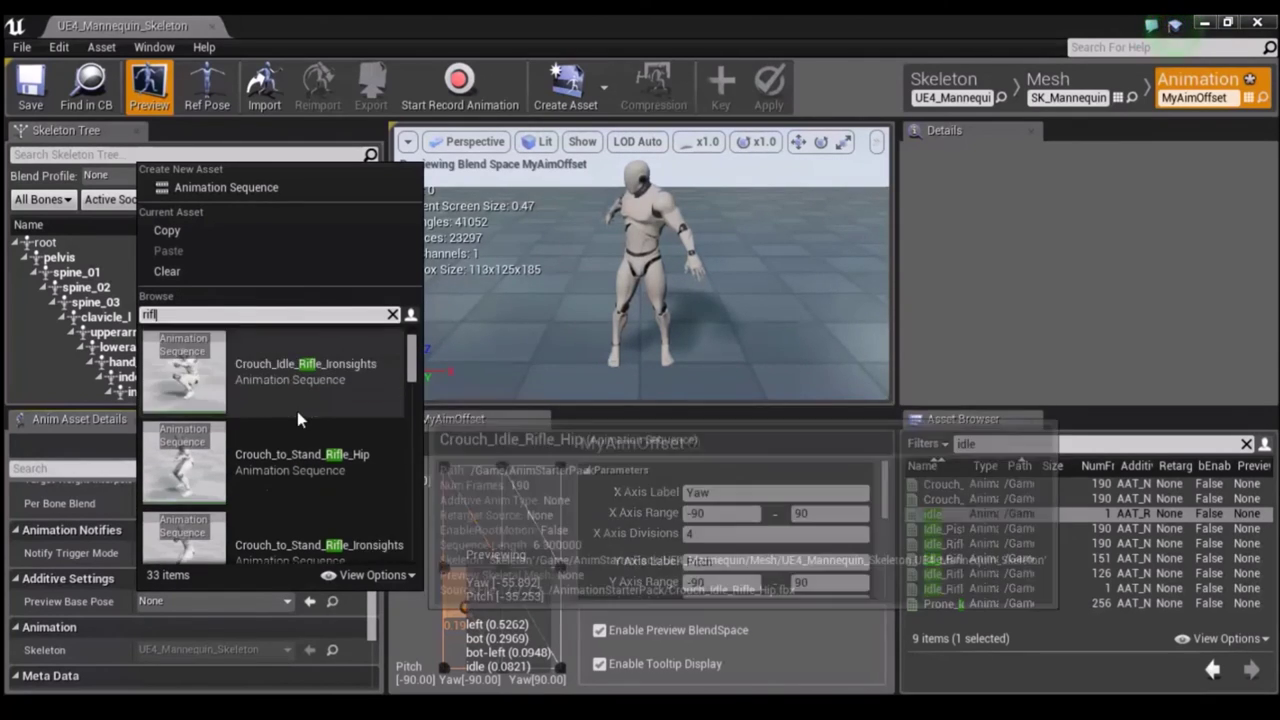
scroll(295, 425, down, 2)
scroll(295, 425, down, 2)
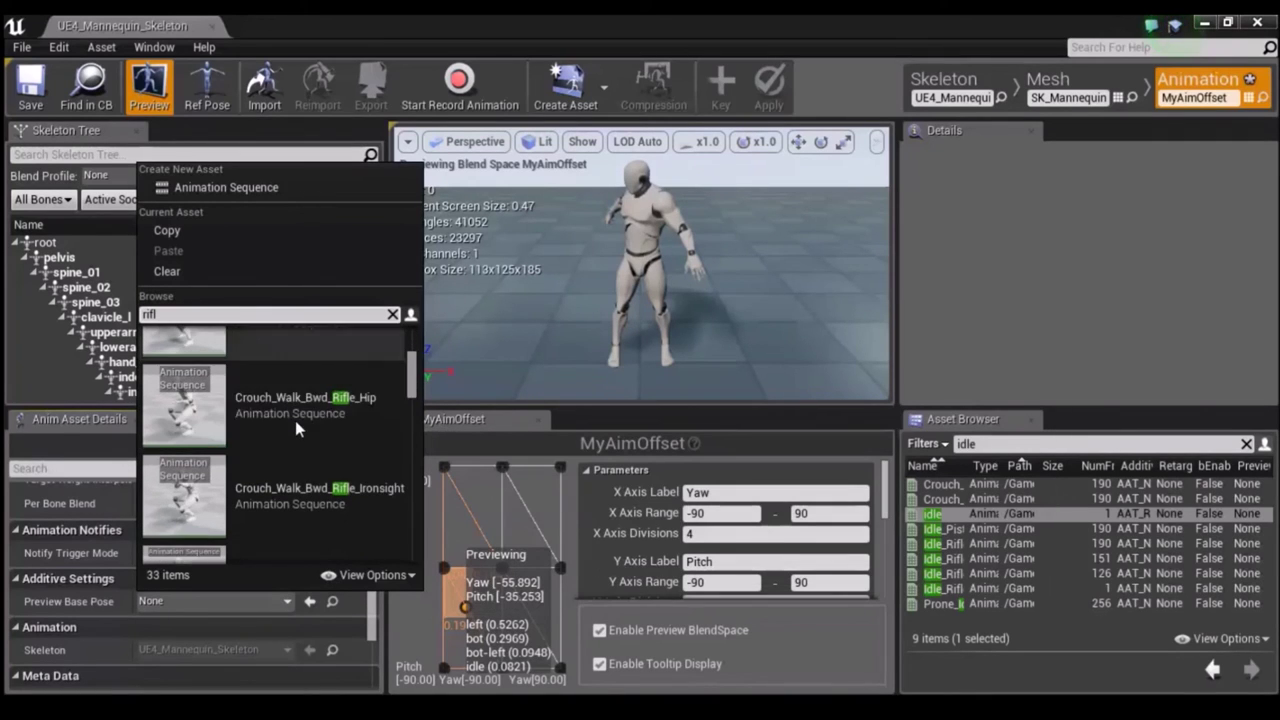
scroll(295, 425, down, 2)
scroll(295, 425, down, 2)
scroll(296, 425, down, 2)
scroll(296, 425, down, 2)
scroll(296, 425, down, 1)
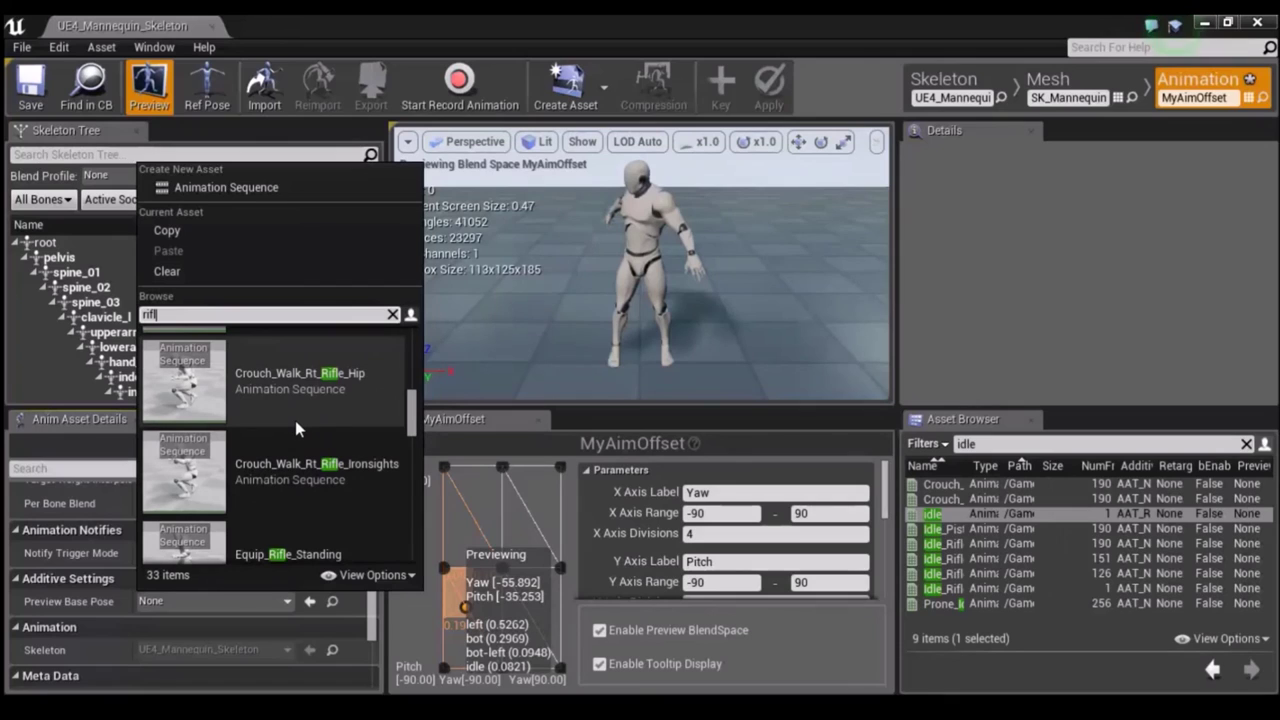
scroll(295, 428, down, 2)
scroll(295, 428, down, 2)
scroll(295, 420, down, 2)
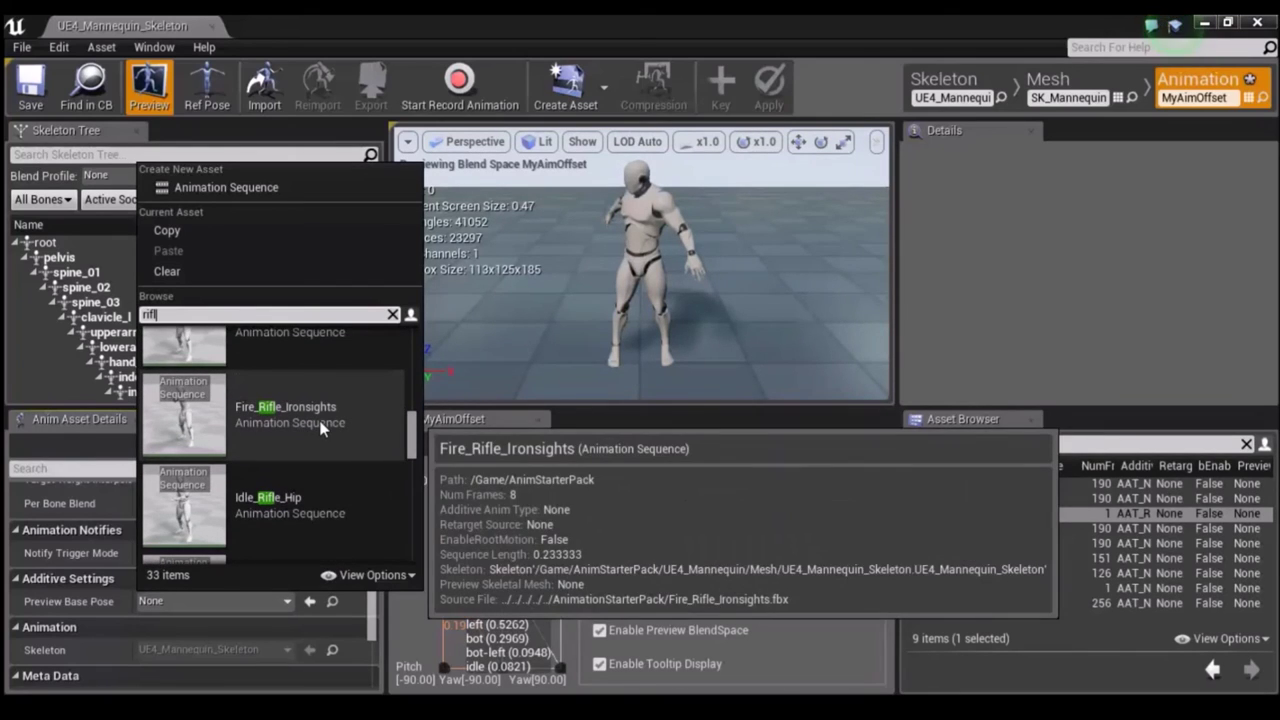
scroll(321, 429, down, 1)
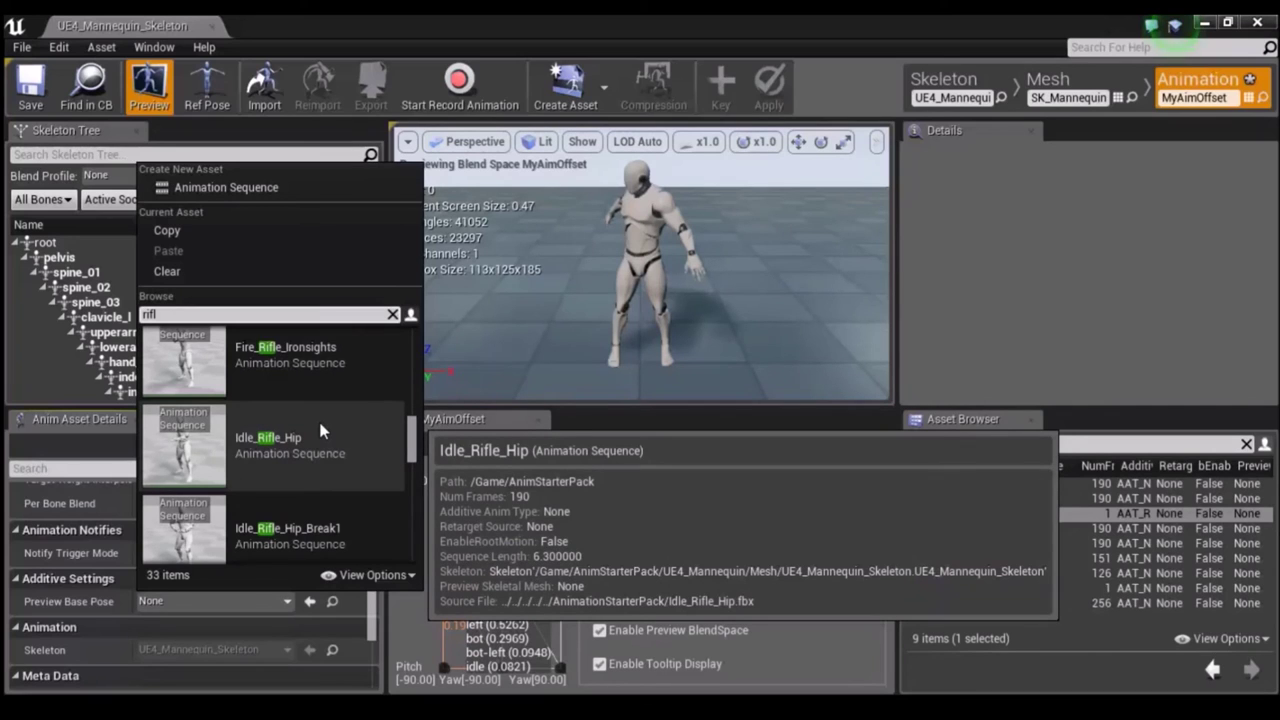
scroll(321, 429, down, 1)
scroll(321, 429, down, 1)
scroll(321, 429, down, 1)
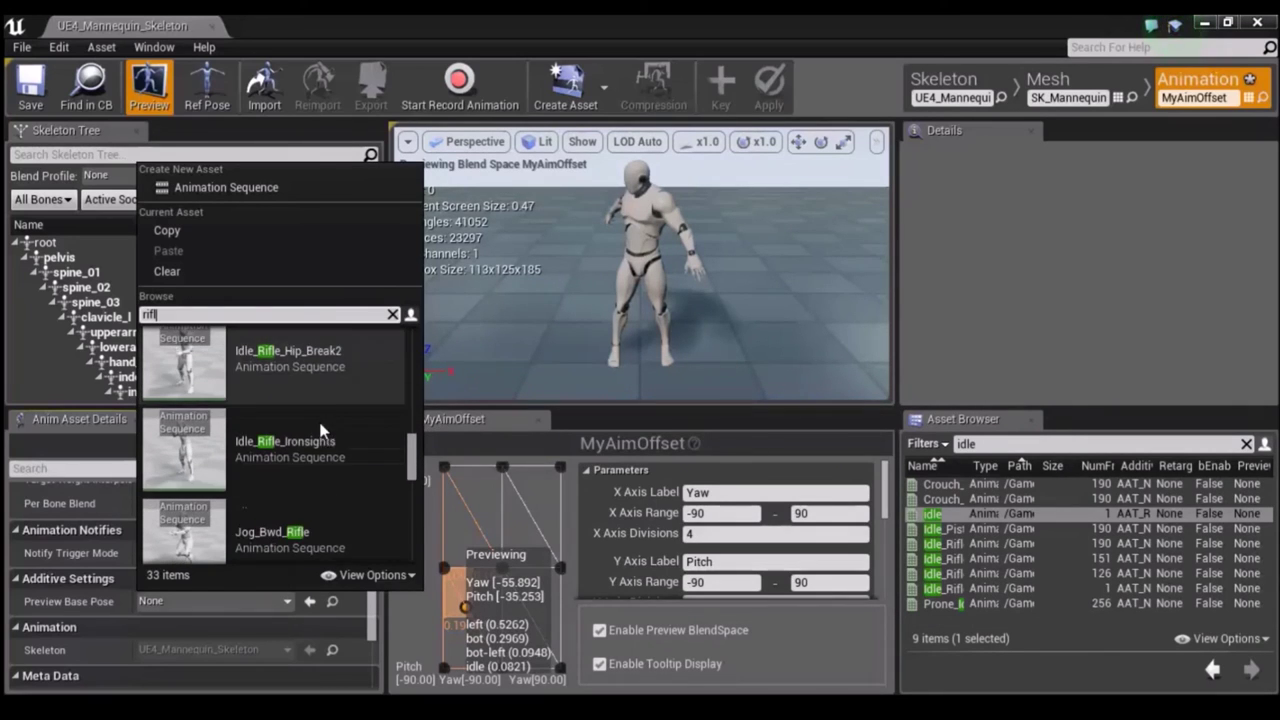
click(283, 446)
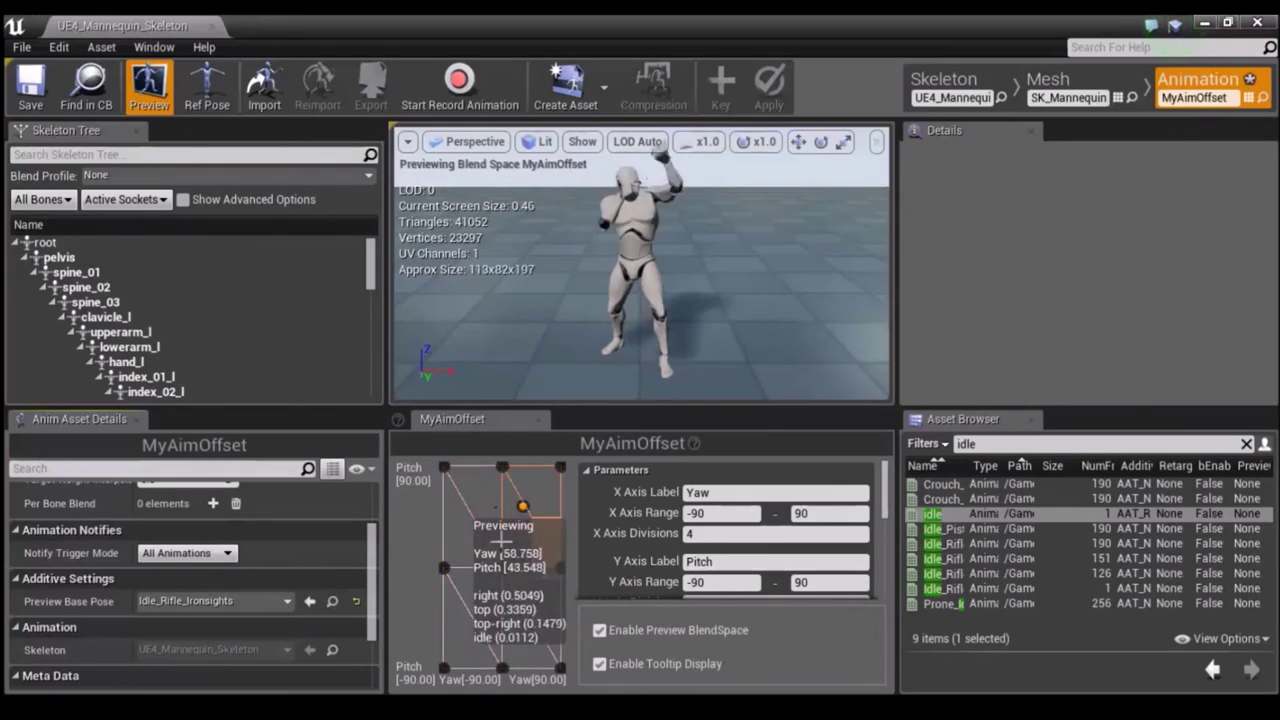
Save MyAimOffset and open the char_move animation blueprint.
click(31, 95)
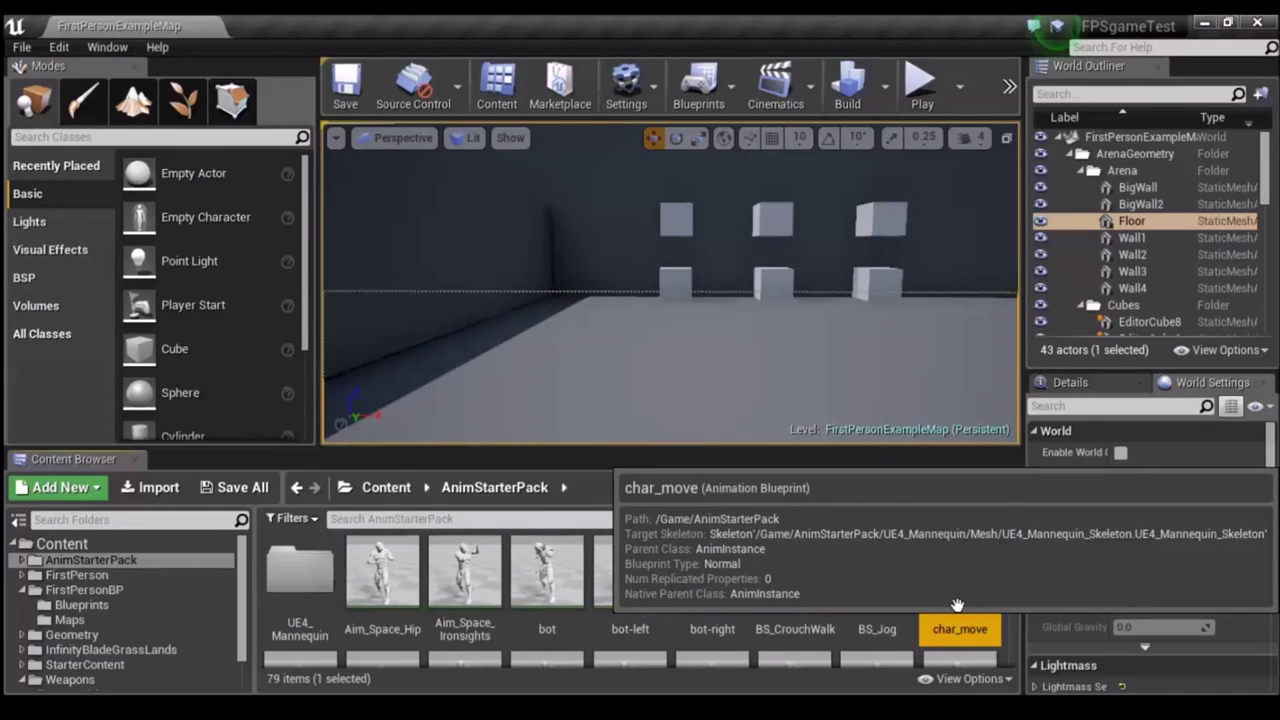
double_click(952, 605)
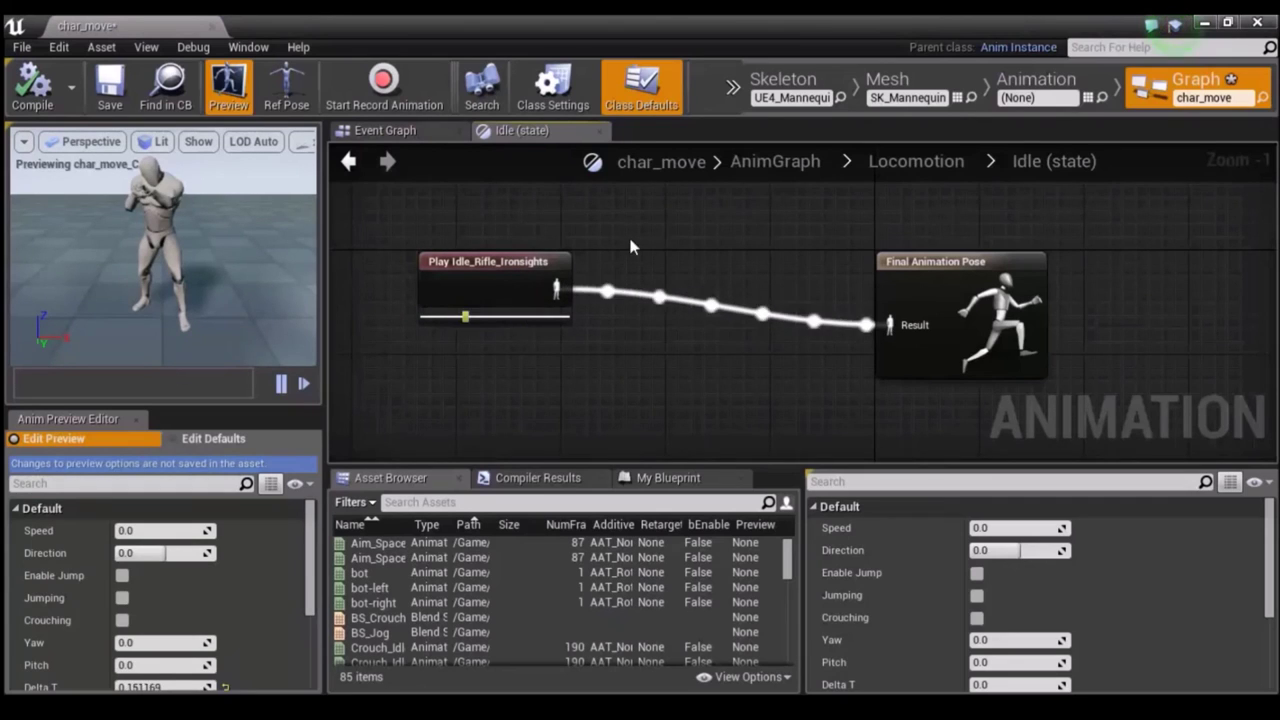
Inspect char_move's Locomotion Idle state graph, then play FirstPersonExampleMap from the level editor.
click(911, 166)
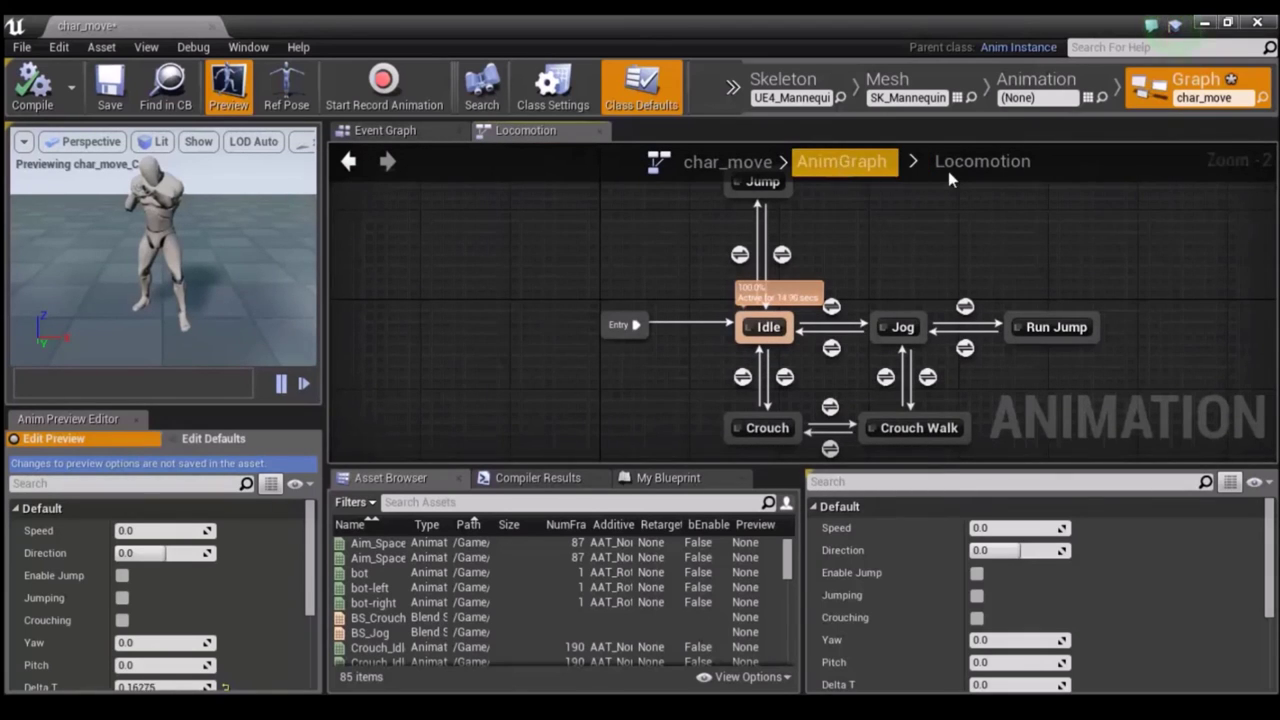
double_click(767, 327)
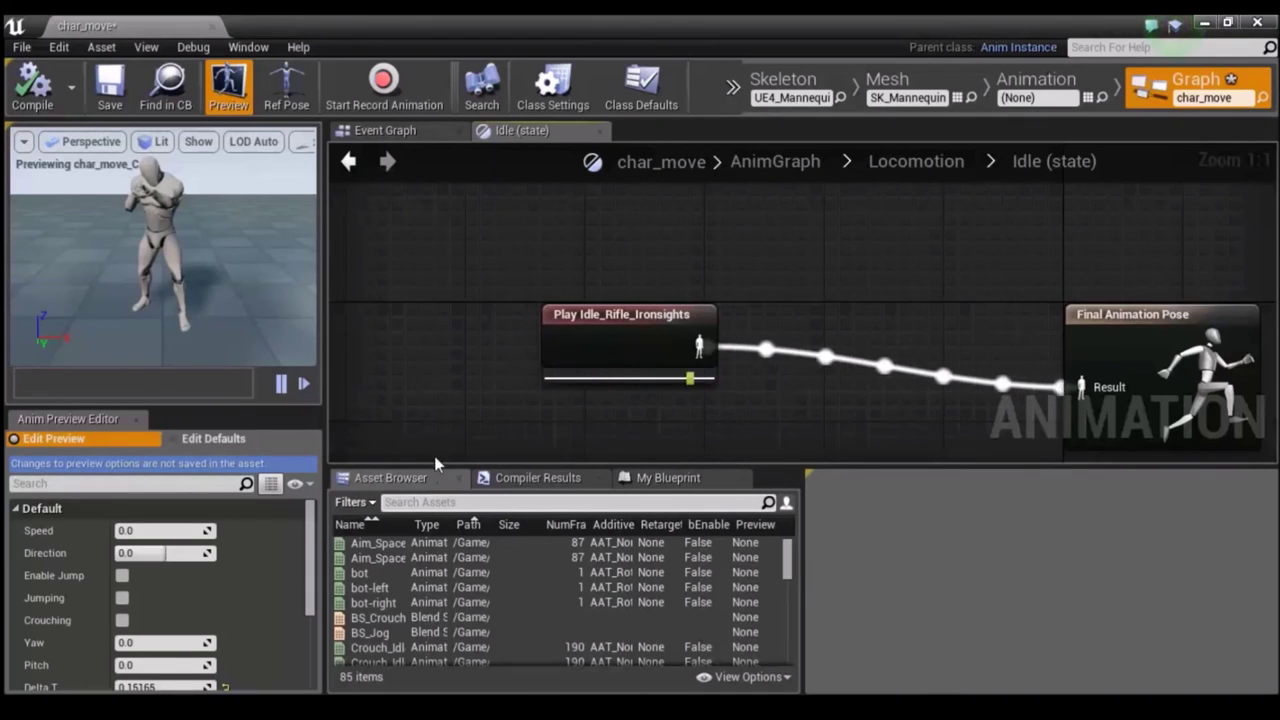
right_drag(440, 389, 354, 330)
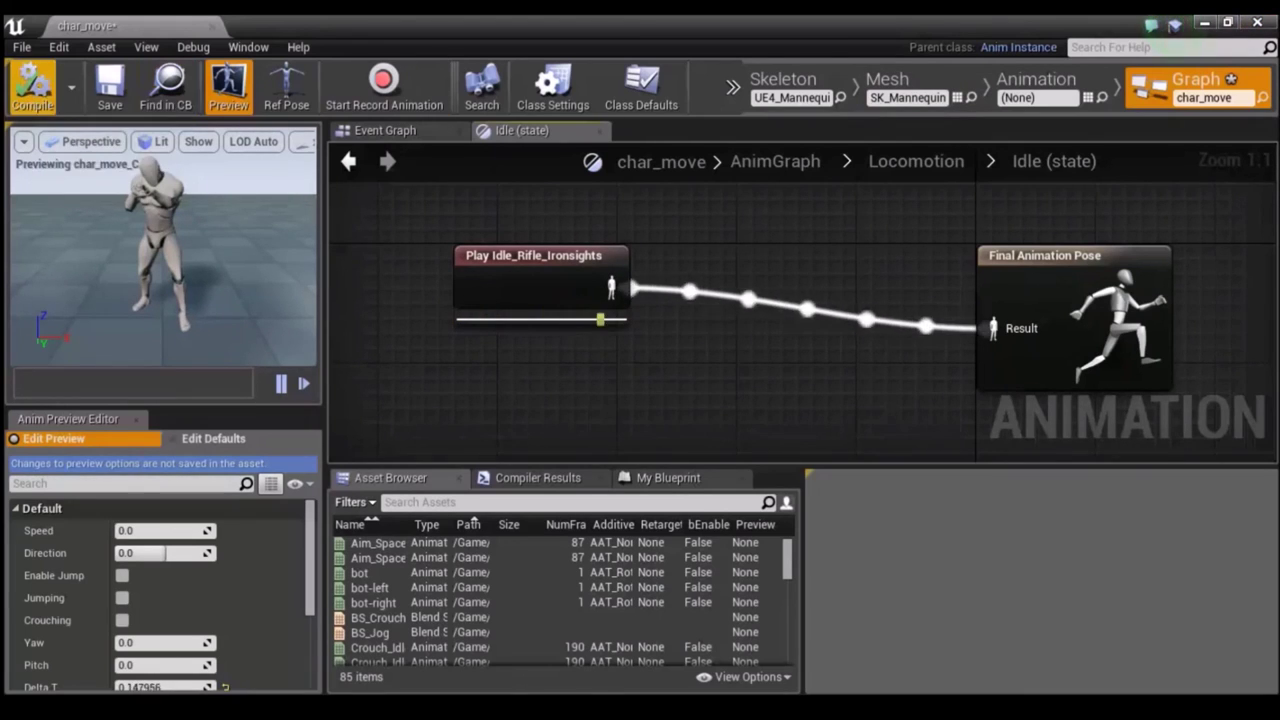
click(1257, 22)
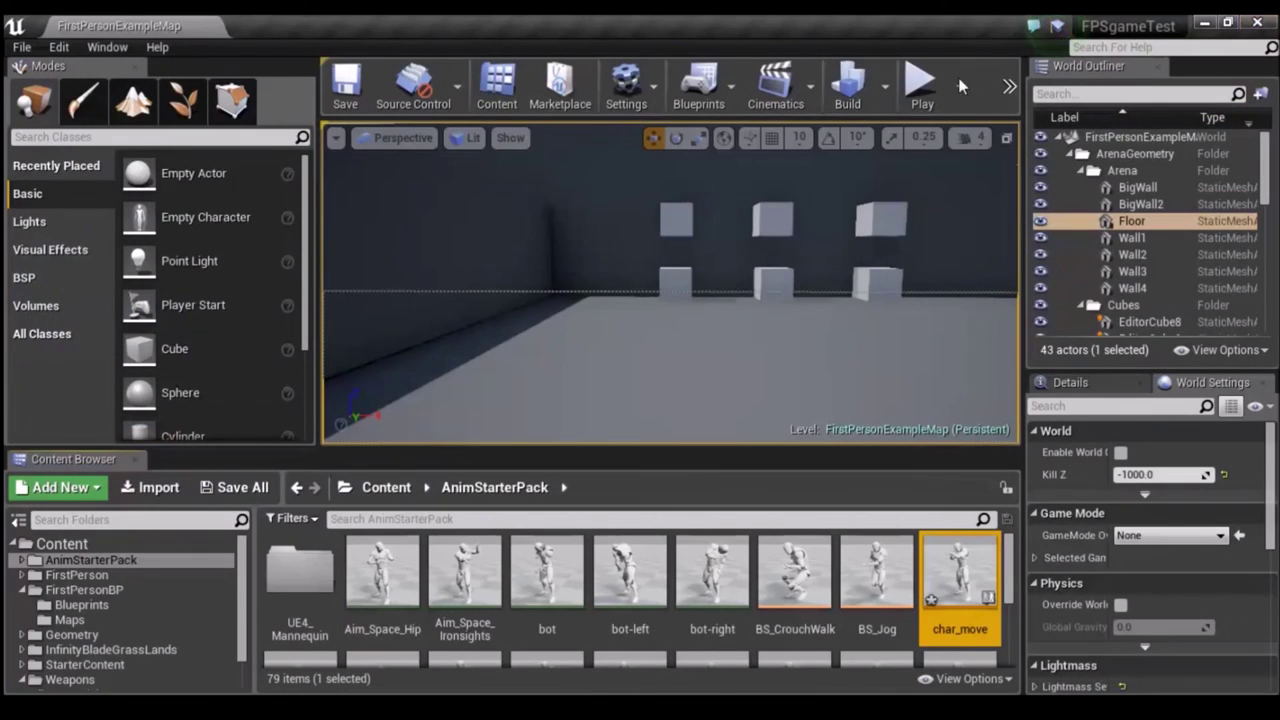
click(925, 88)
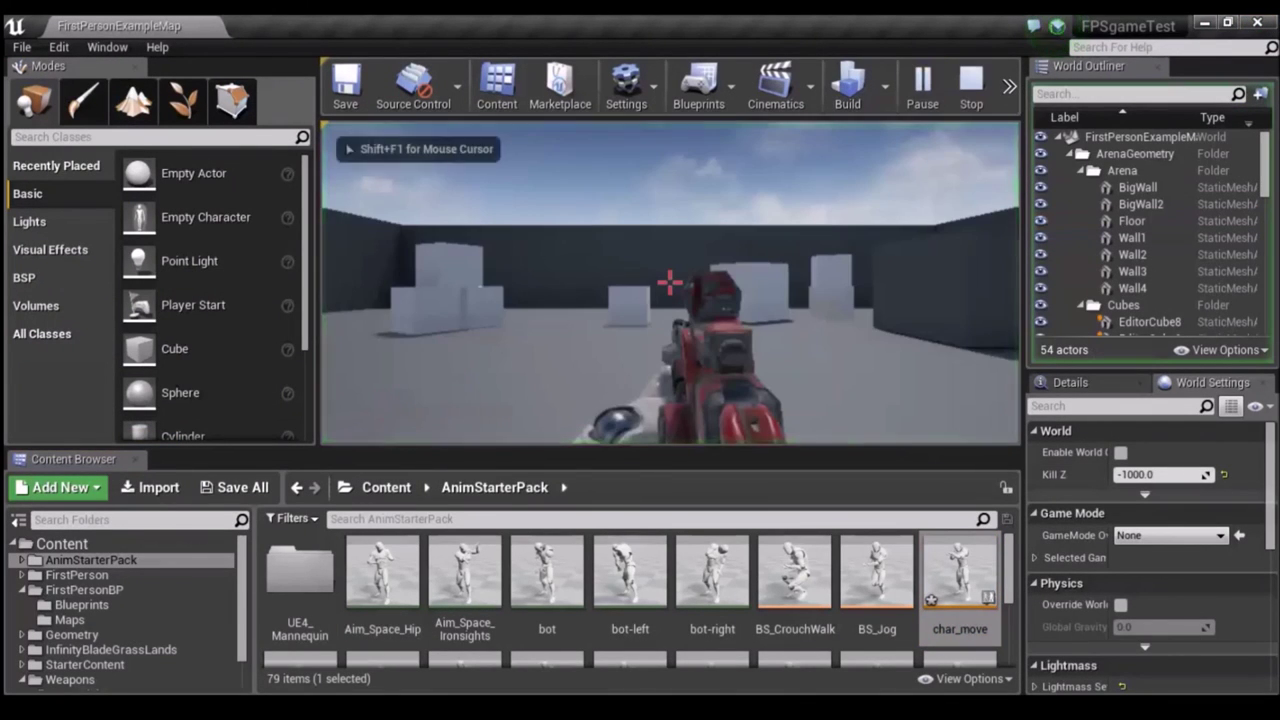